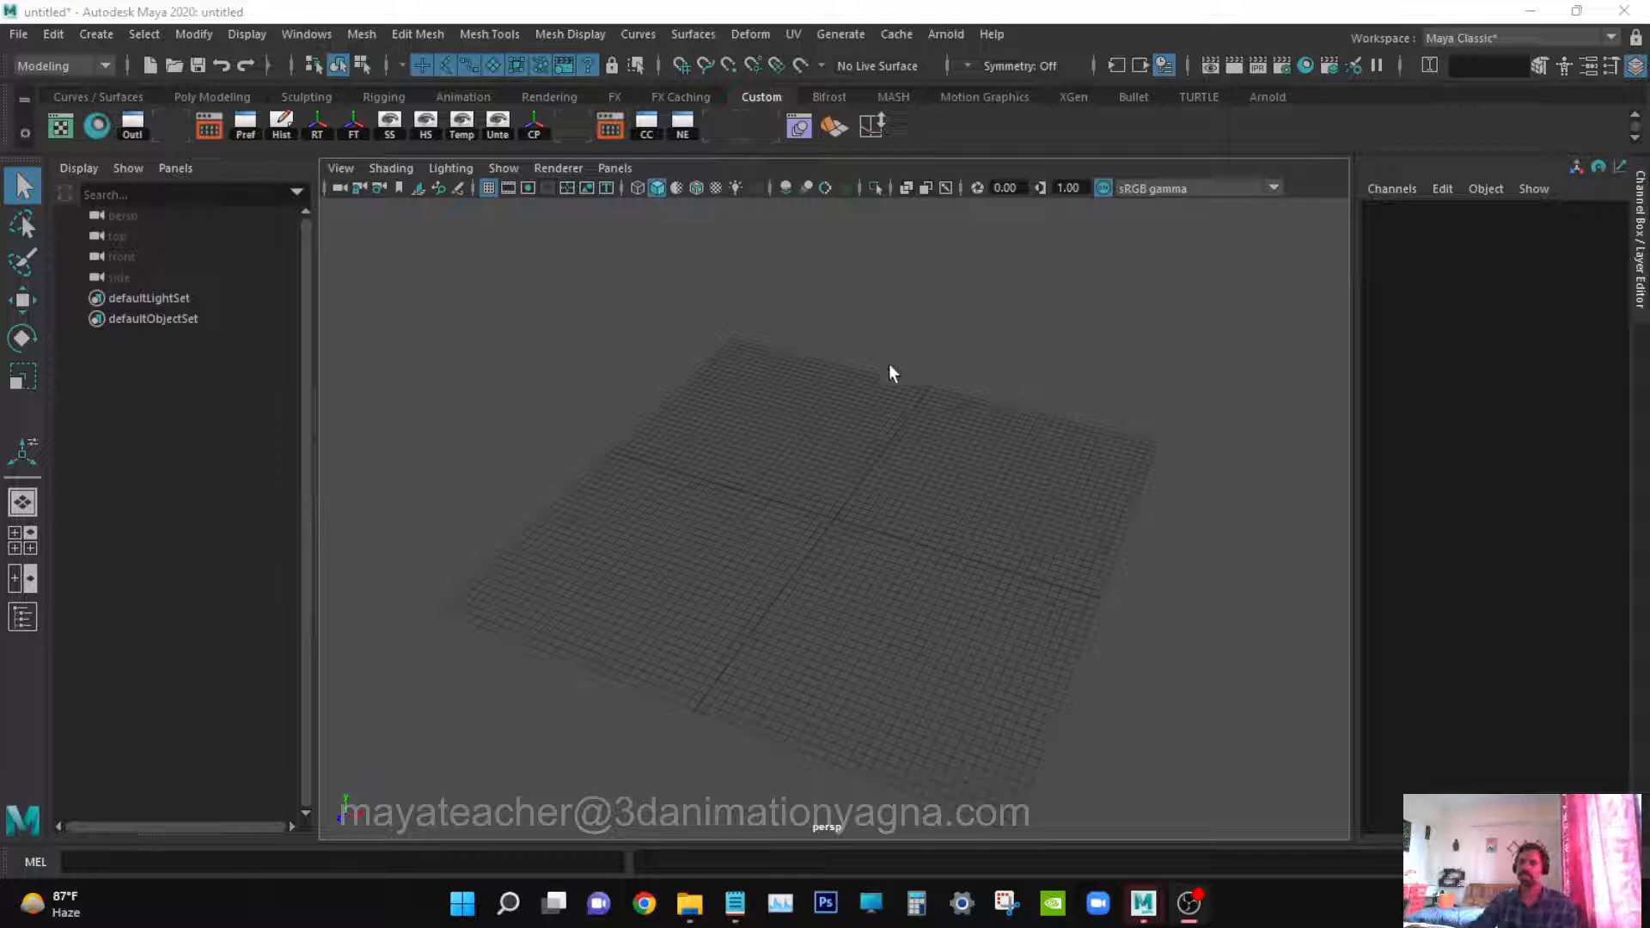
# Activate the CV Curve Tool and check that its curve degree is set to 3 Cubic
pyautogui.click(103, 38)
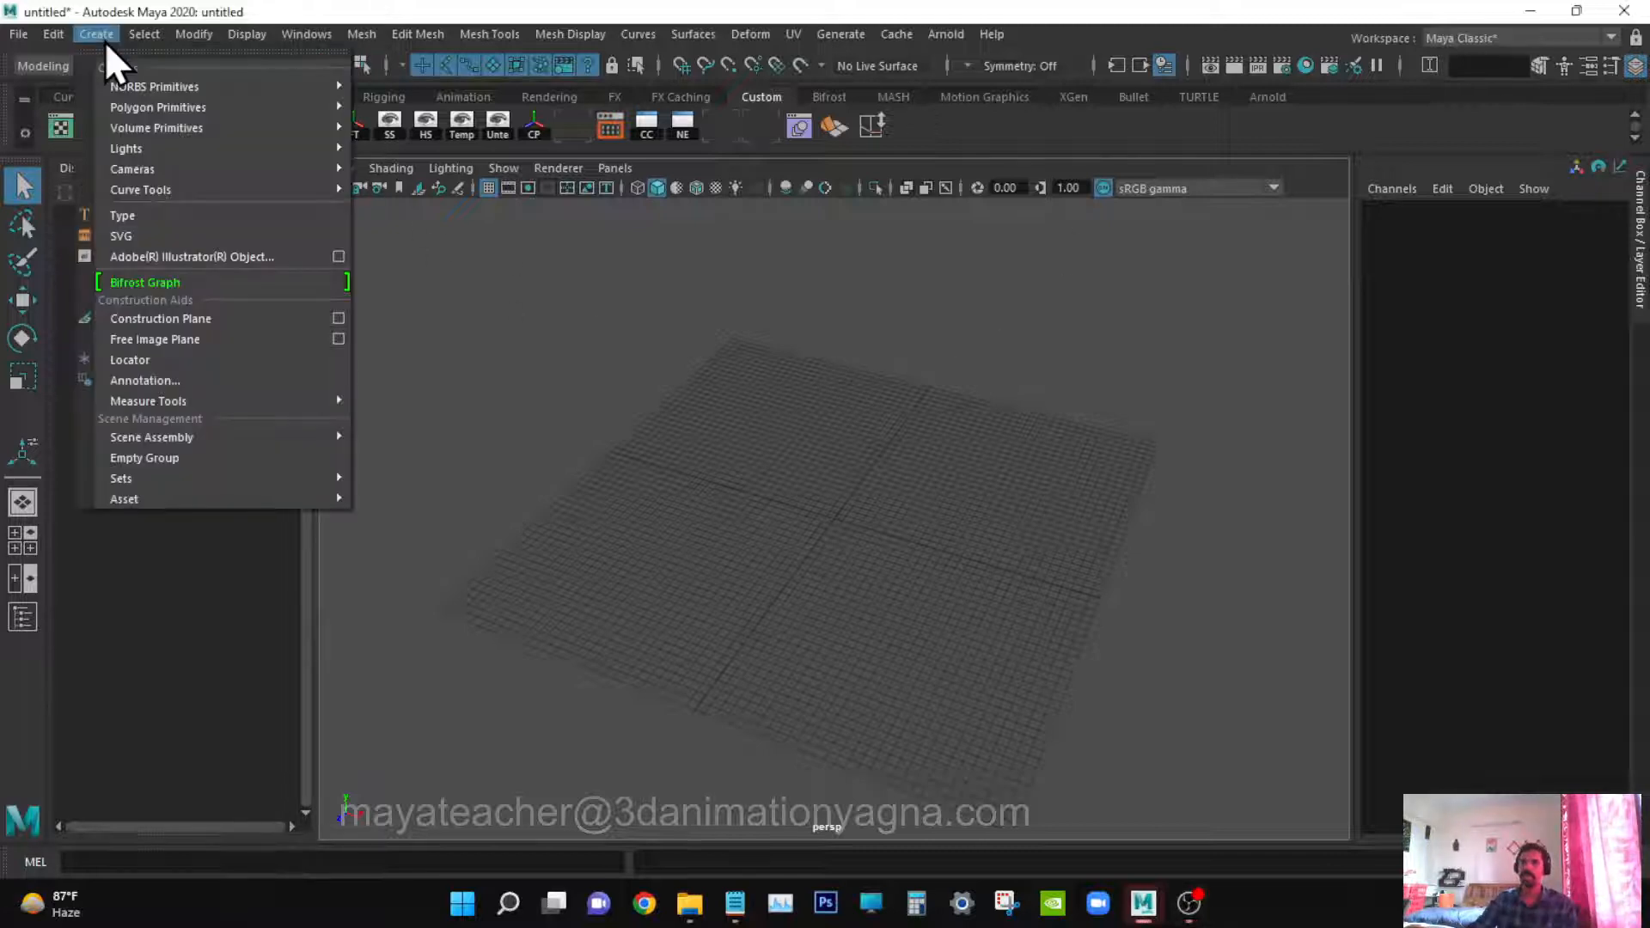
pyautogui.moveTo(171, 176)
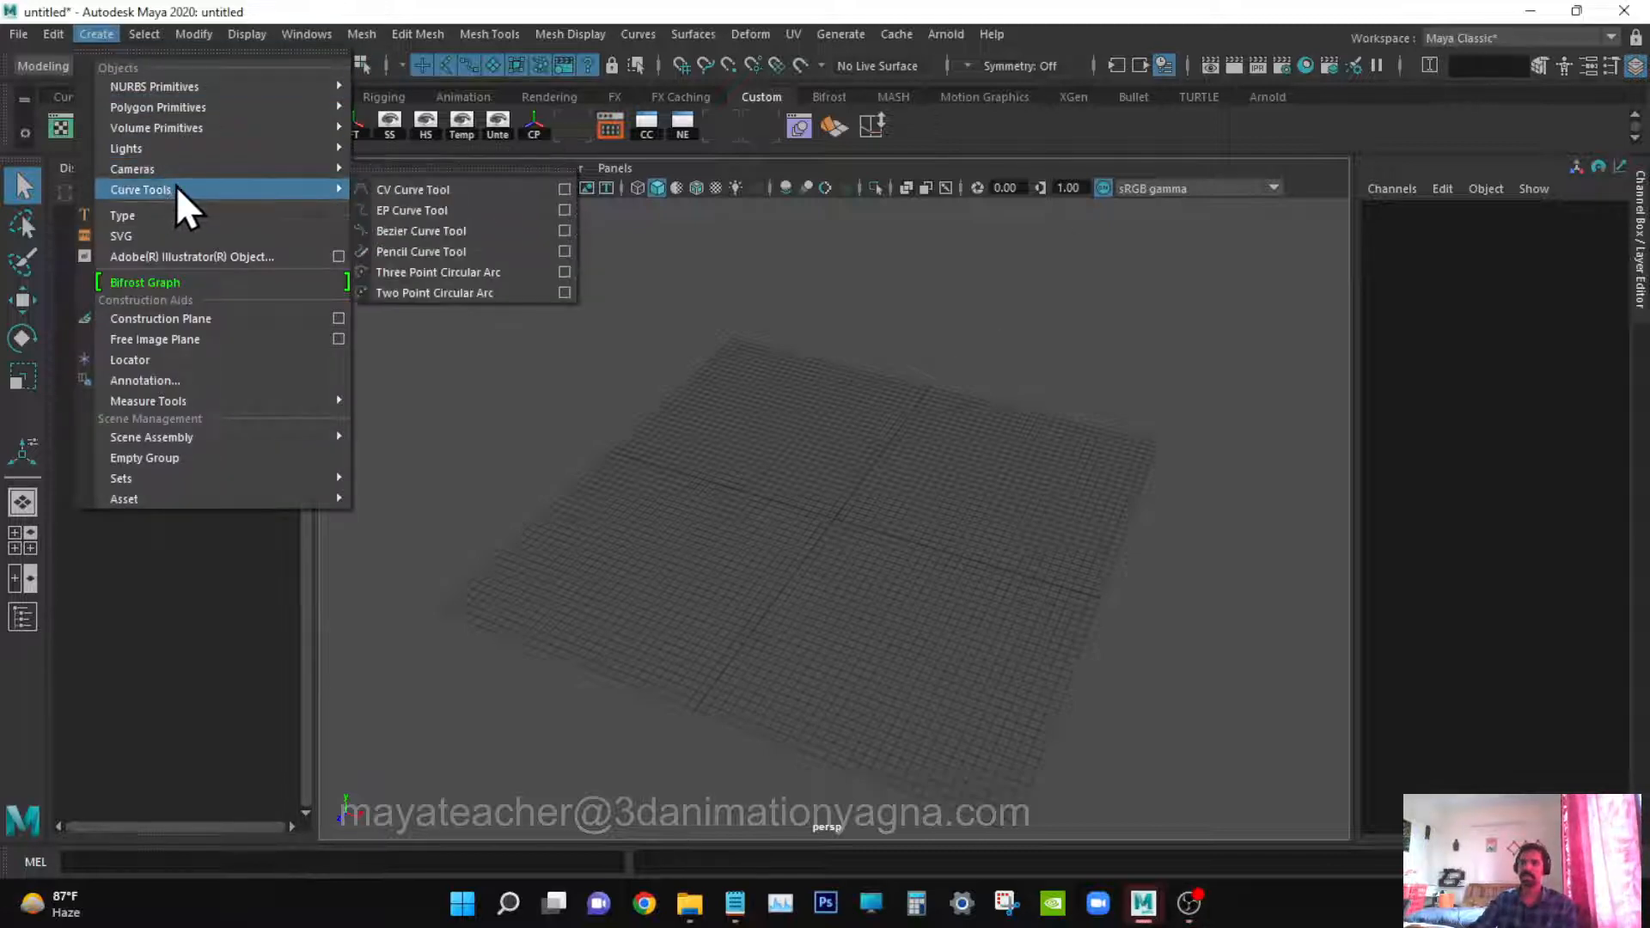
pyautogui.click(562, 188)
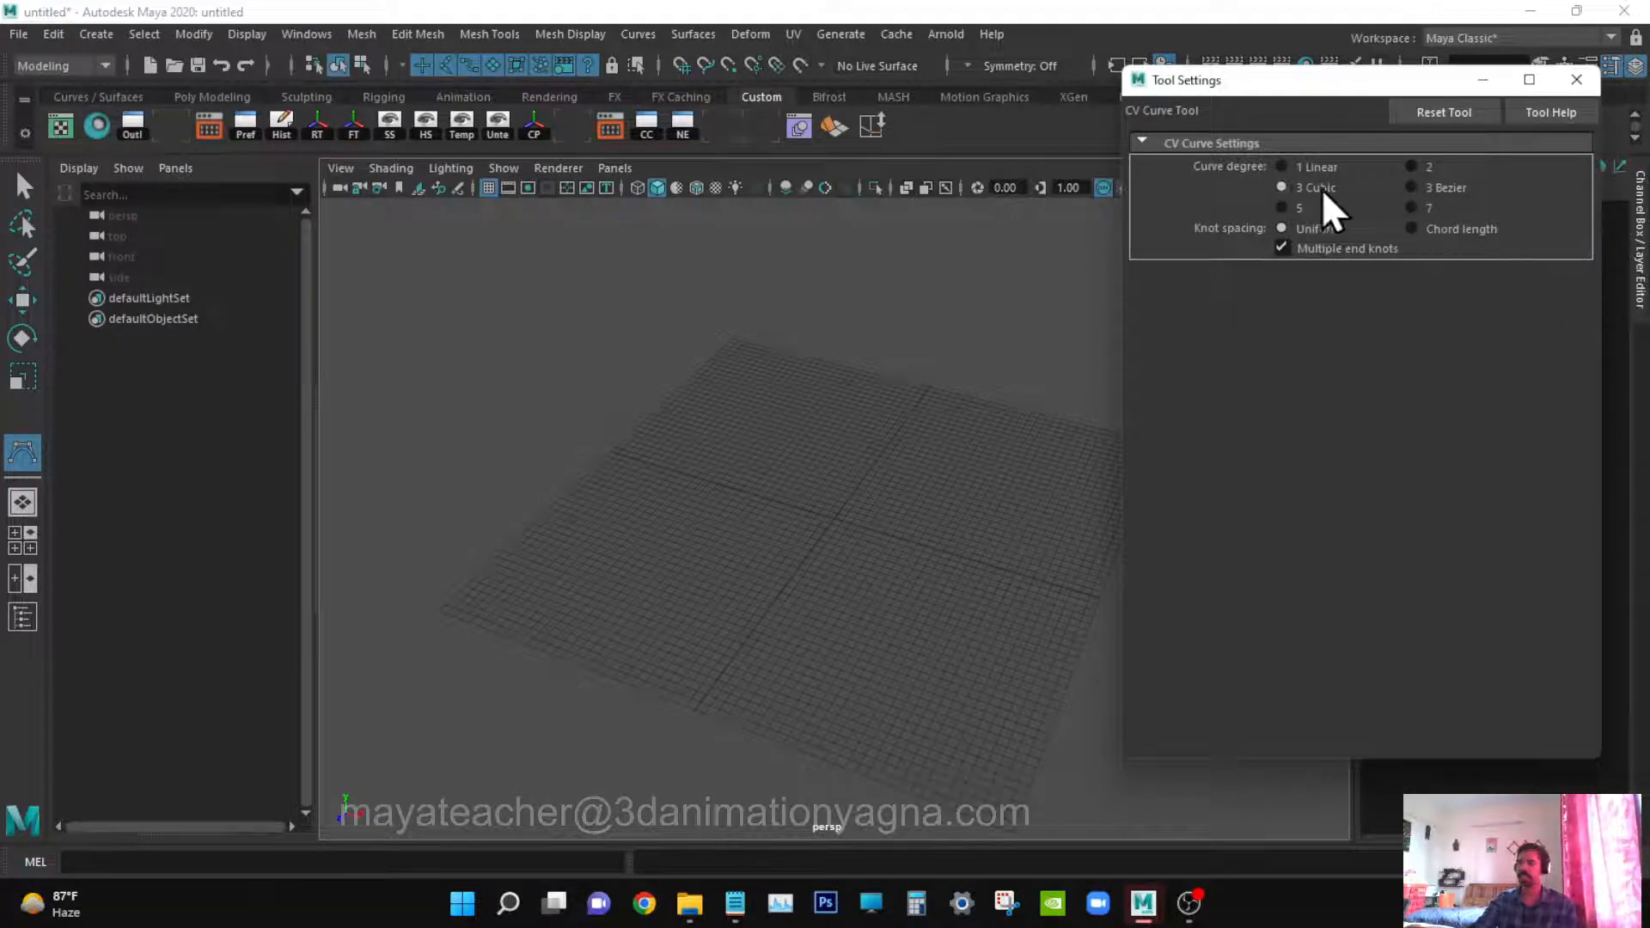
pyautogui.click(1576, 79)
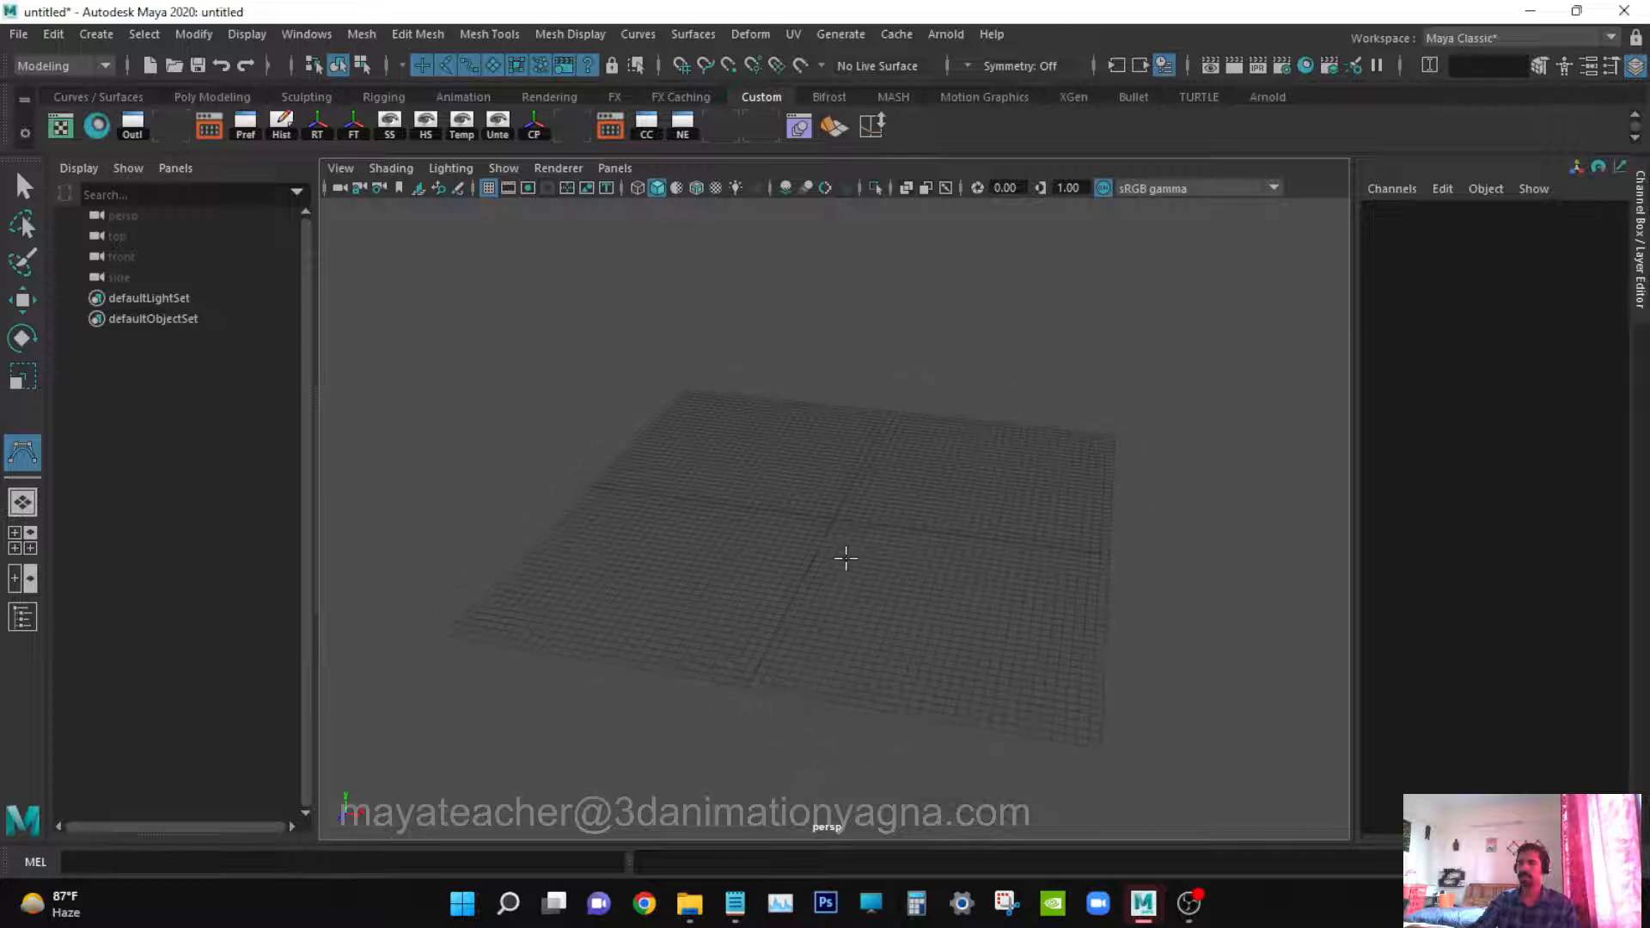
# Switch to the front view and reactivate the CV Curve Tool with the grid origin low in the view
pyautogui.press('space')
pyautogui.moveTo(848, 562); pyautogui.dragTo(845, 599)
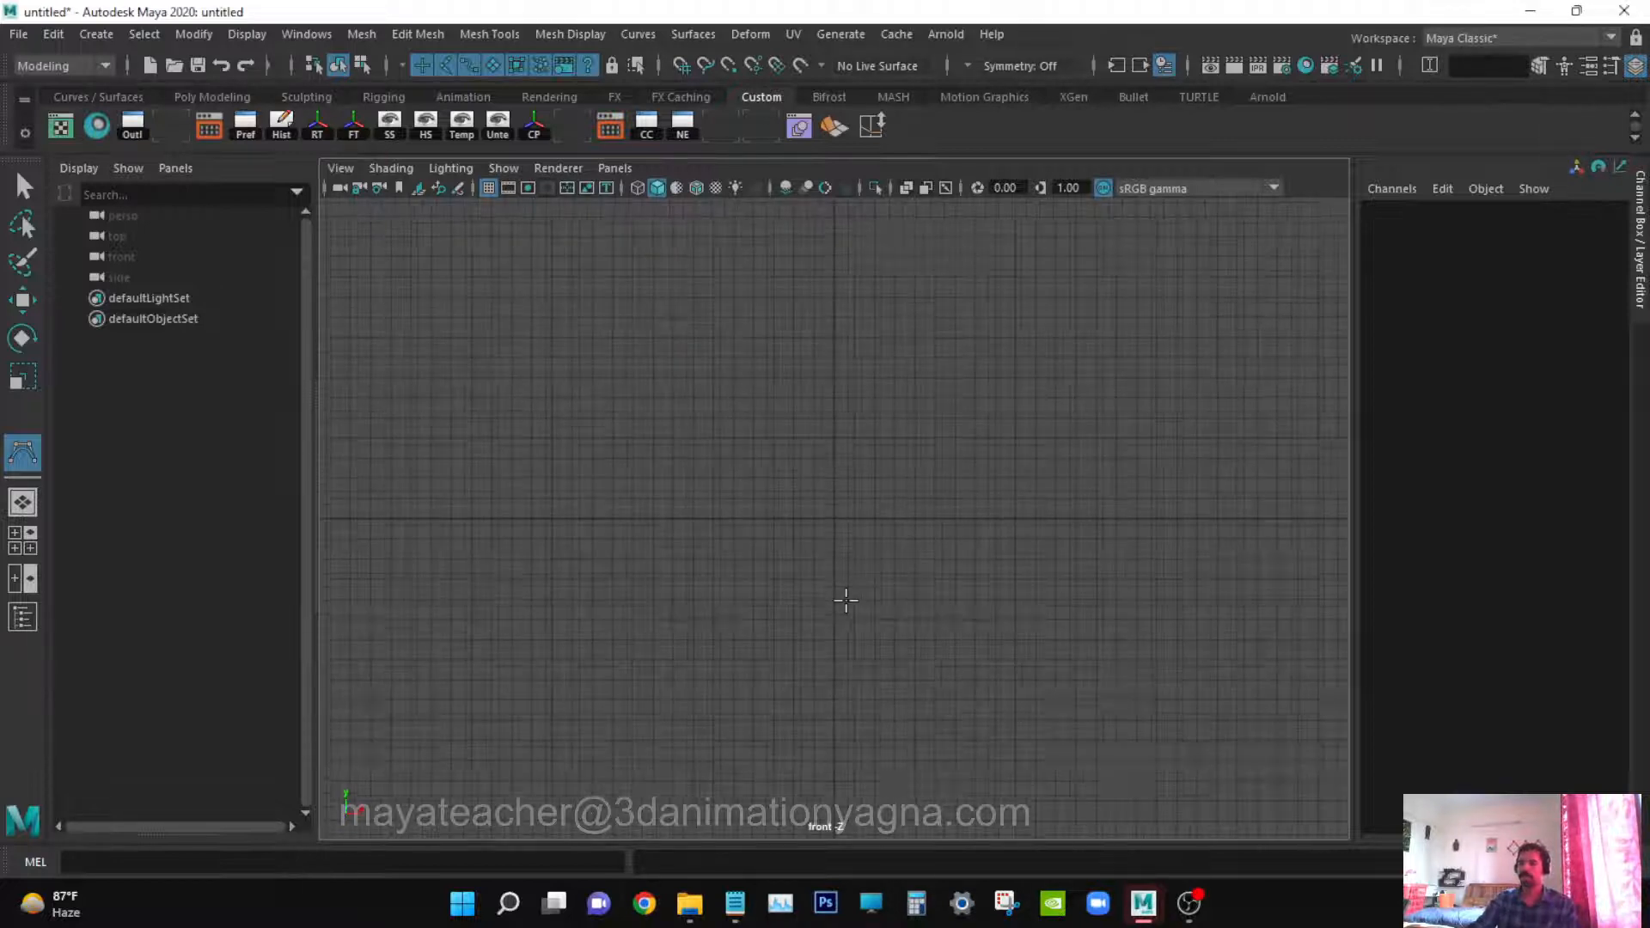
pyautogui.scroll(3, 851, 653)
pyautogui.keyDown('alt'); pyautogui.moveTo(865, 703); pyautogui.dragTo(869, 696, button='middle'); pyautogui.keyUp('alt')
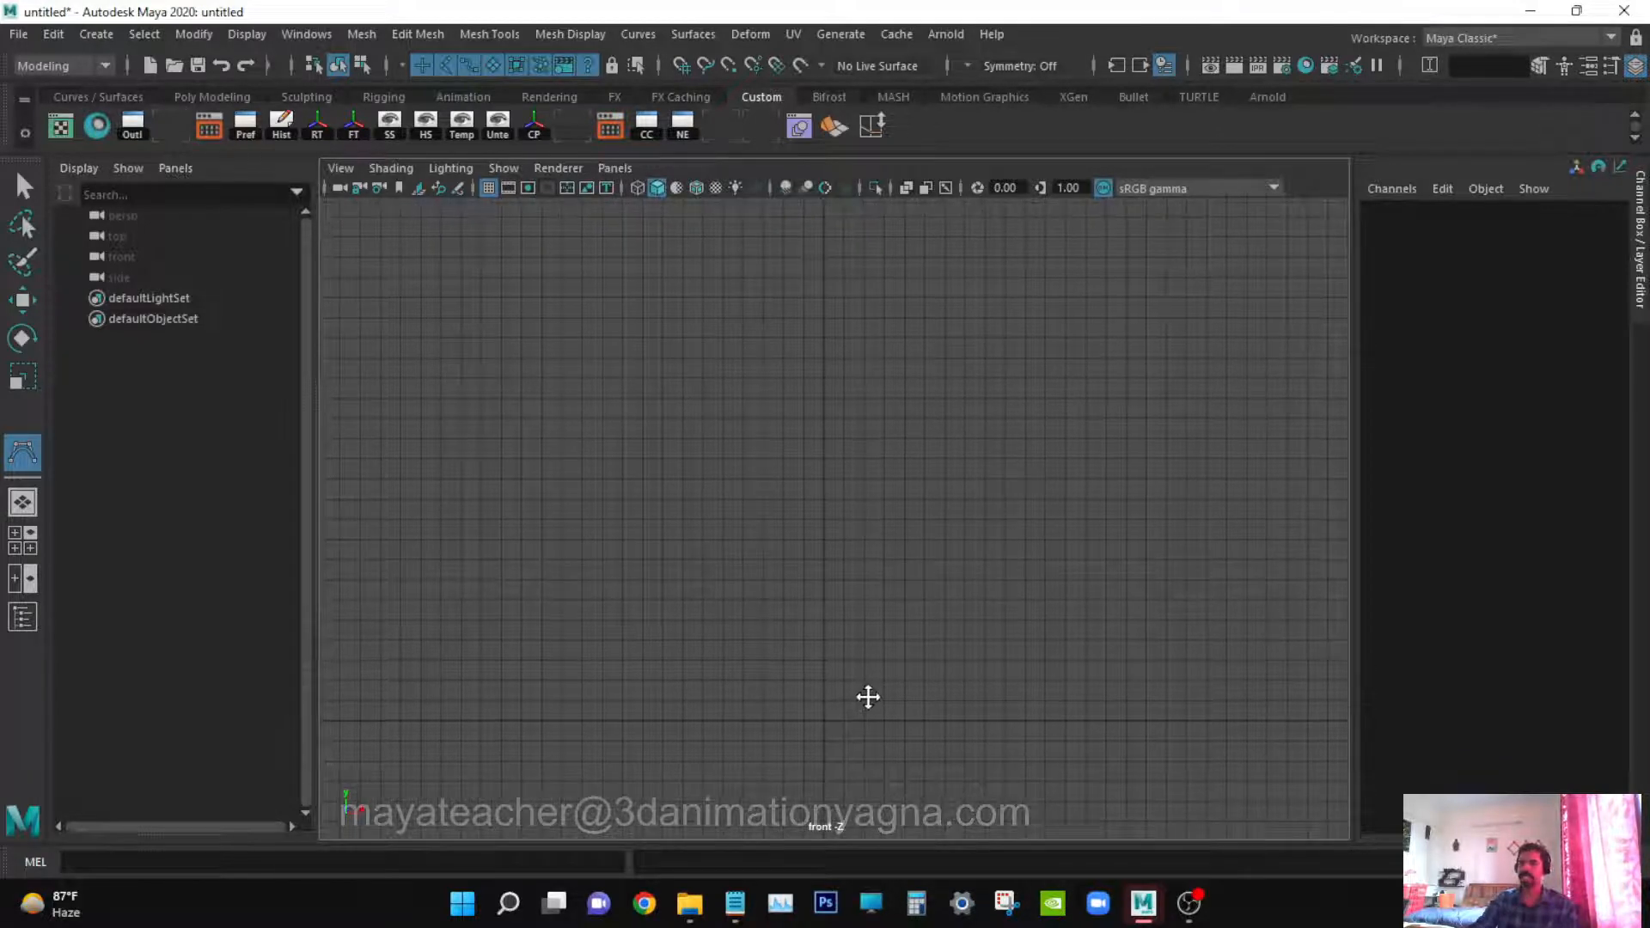
pyautogui.click(86, 33)
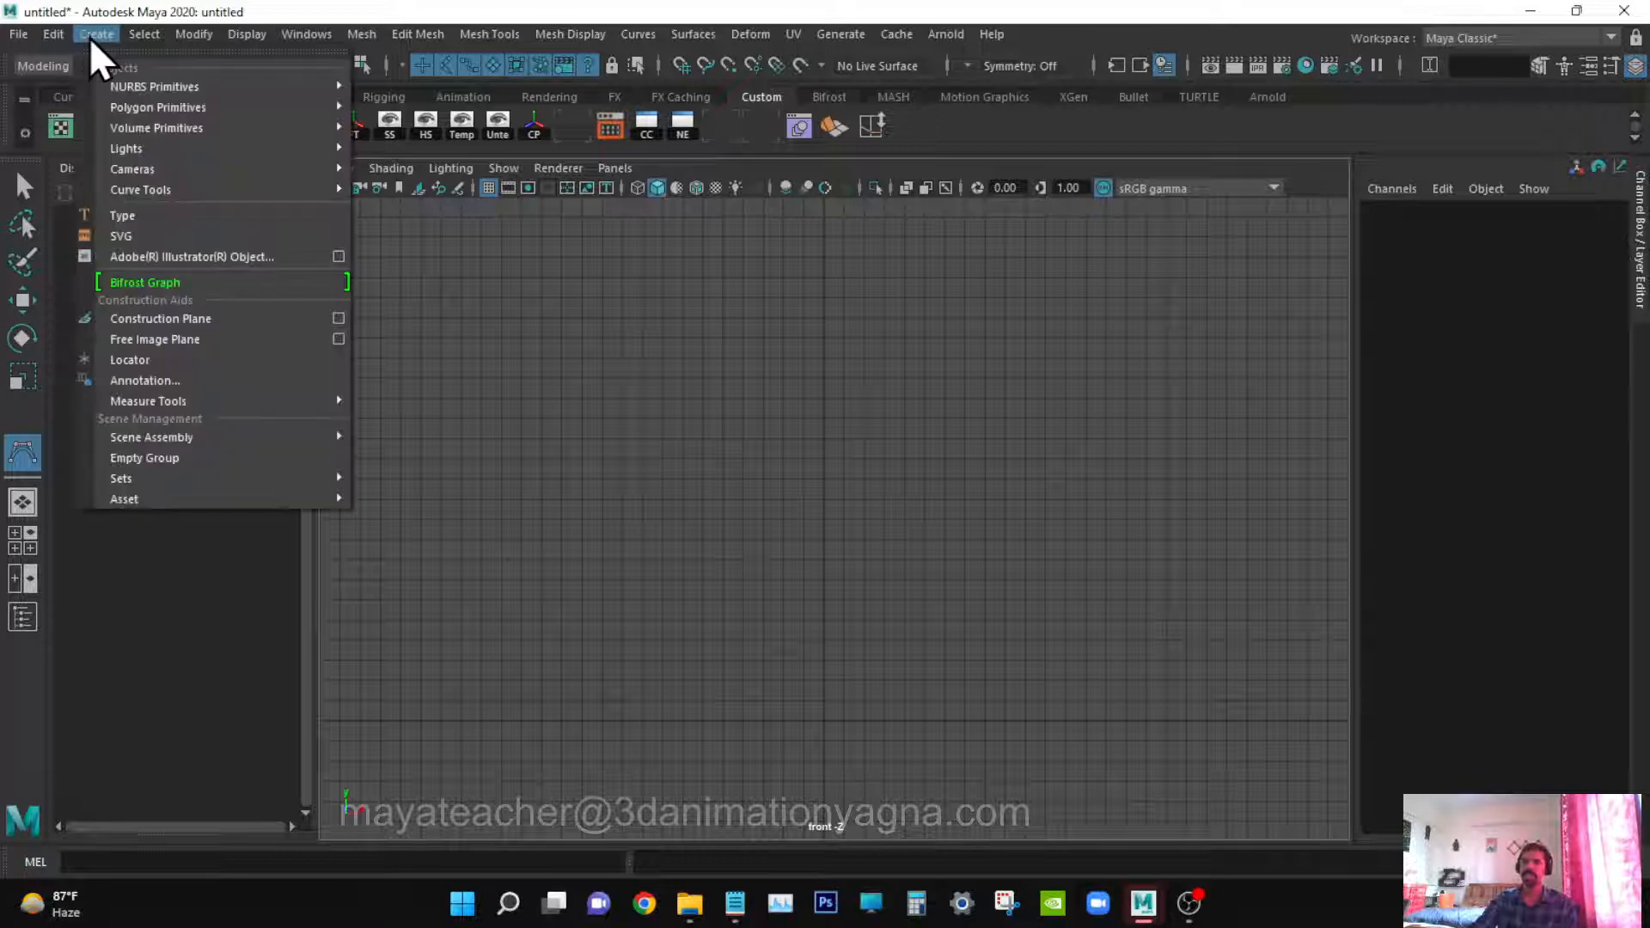
pyautogui.moveTo(183, 191)
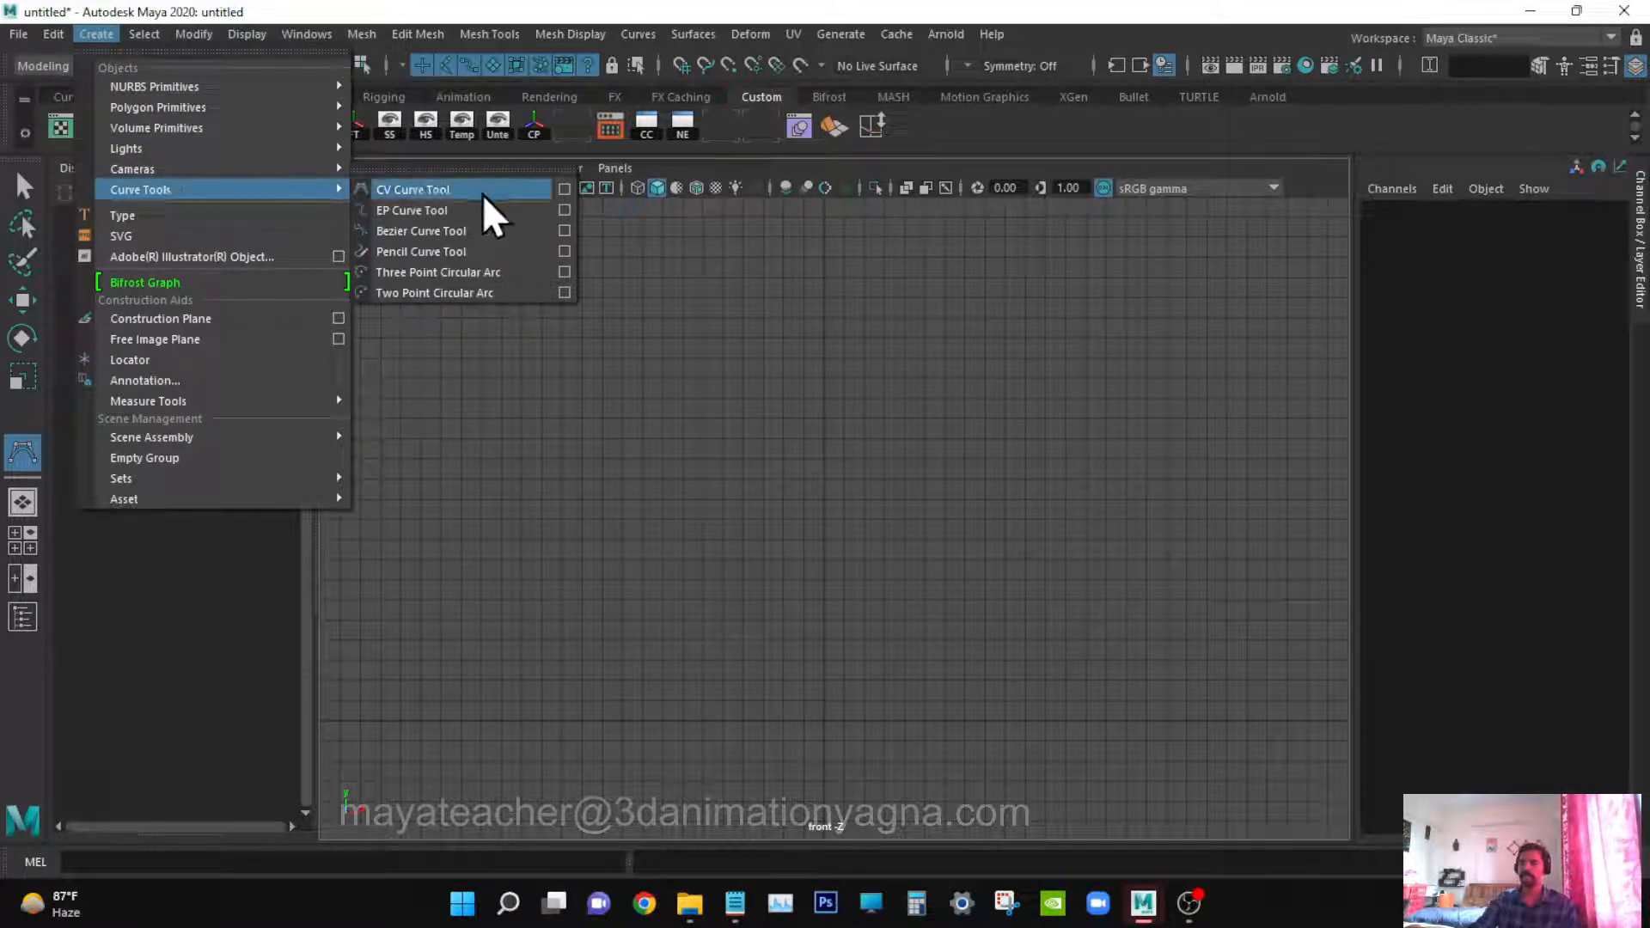
pyautogui.click(379, 215)
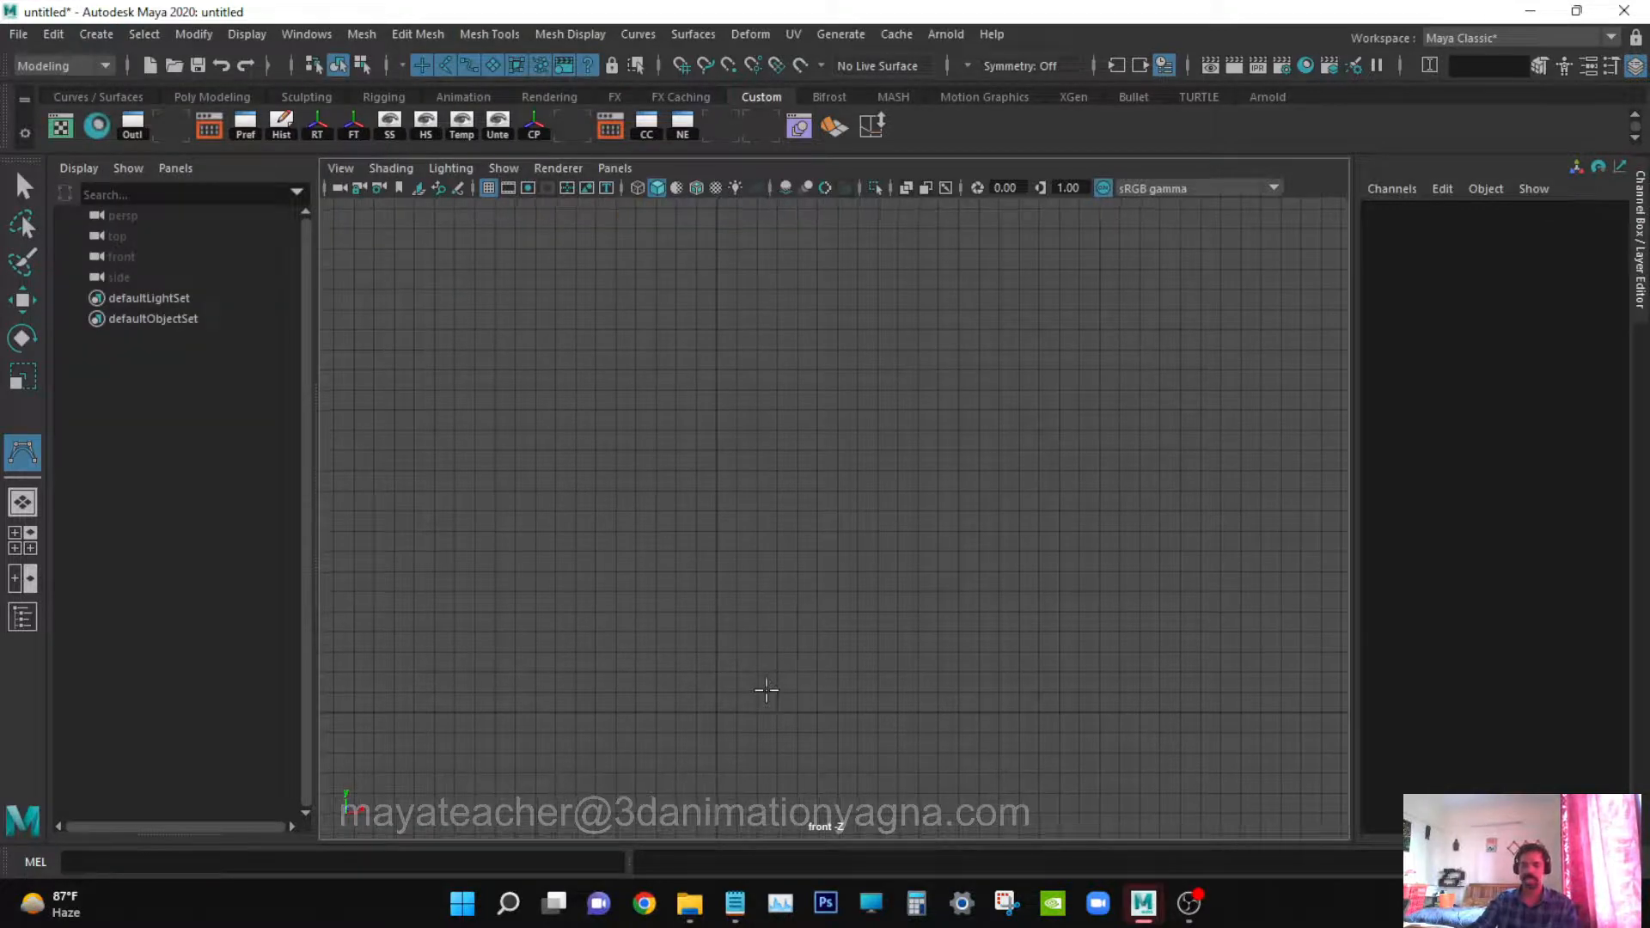
# Place grid-snapped CVs from the origin along the horizontal axis to 12 units, then one at 13 across, 1 up to round the corner
pyautogui.click(716, 712)
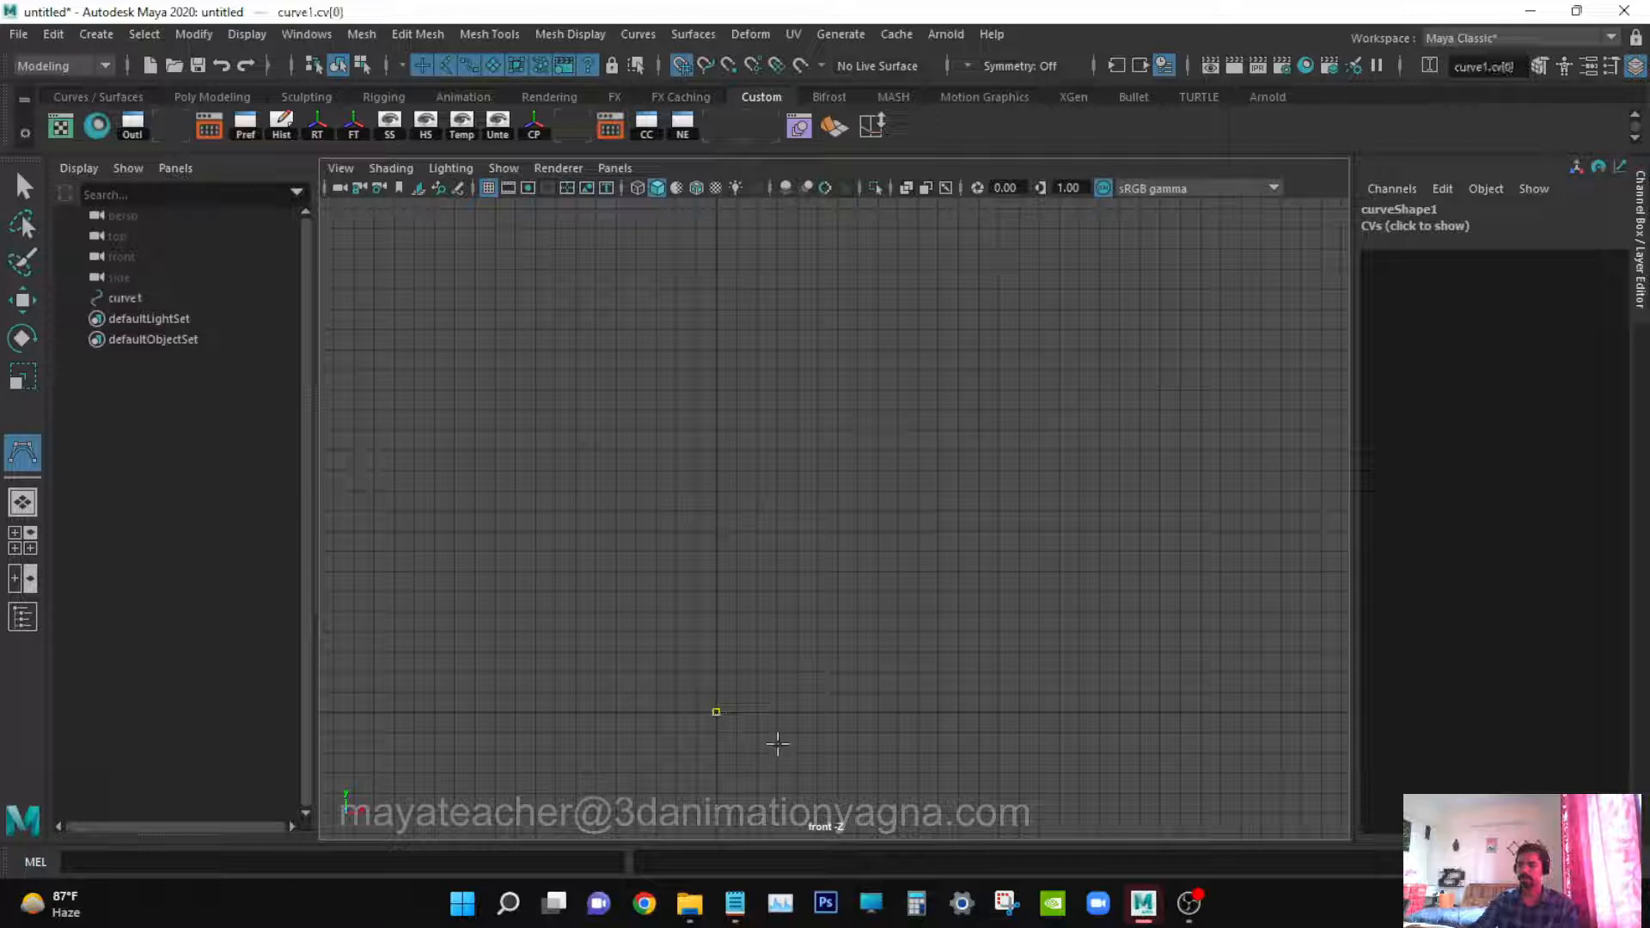
pyautogui.click(798, 714)
pyautogui.click(877, 712)
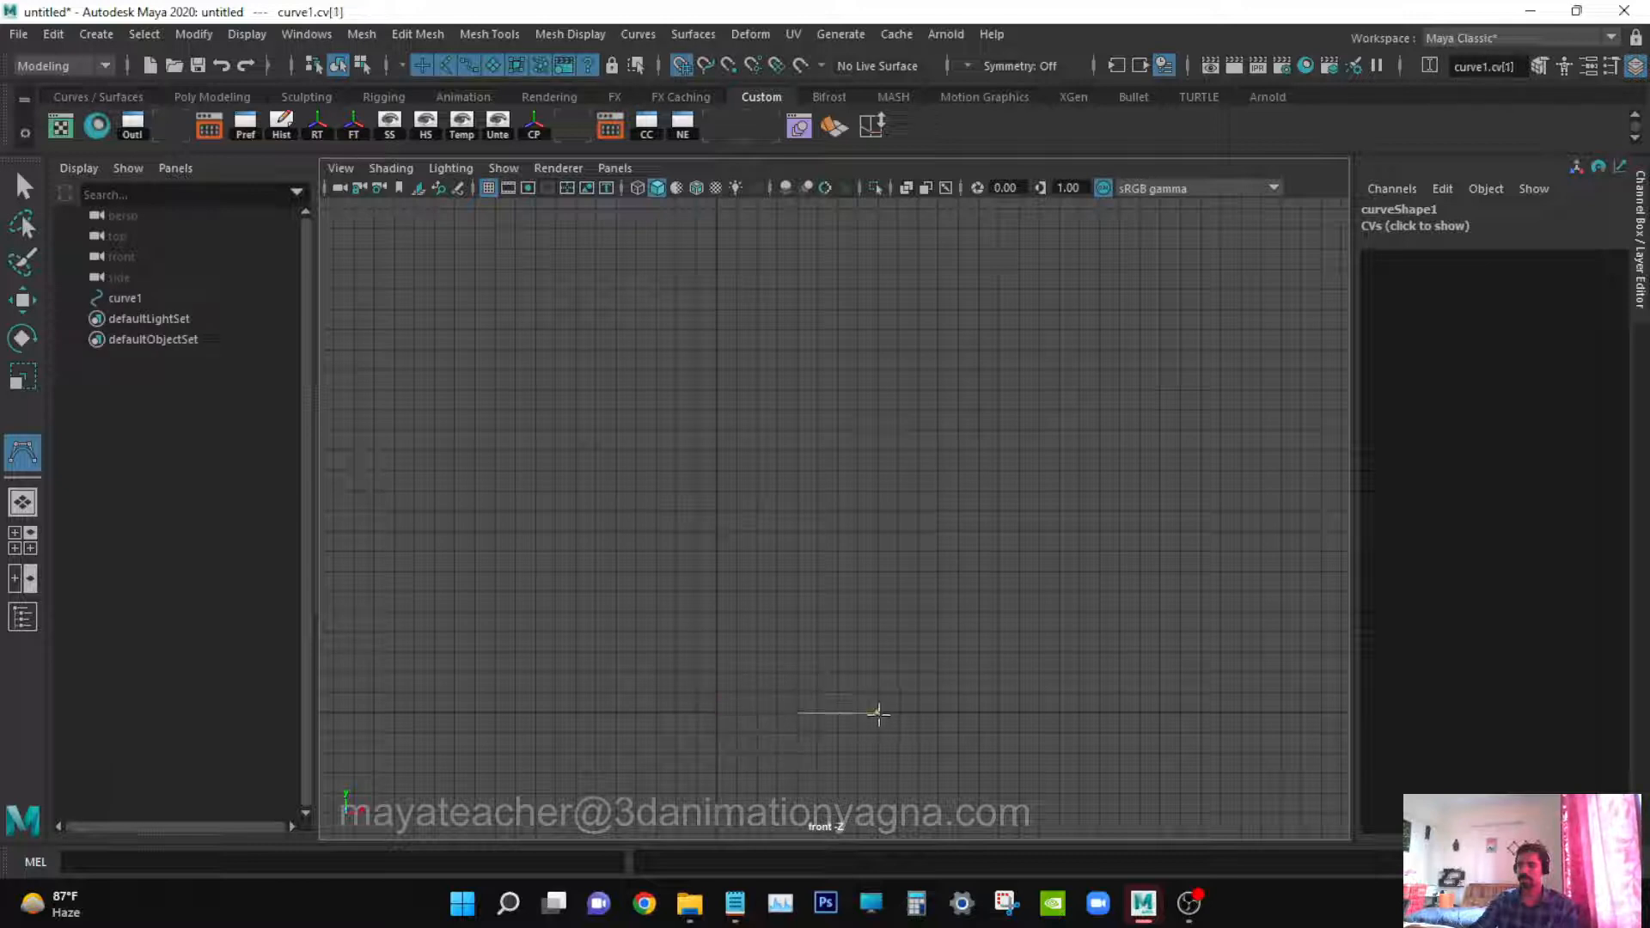
pyautogui.click(958, 712)
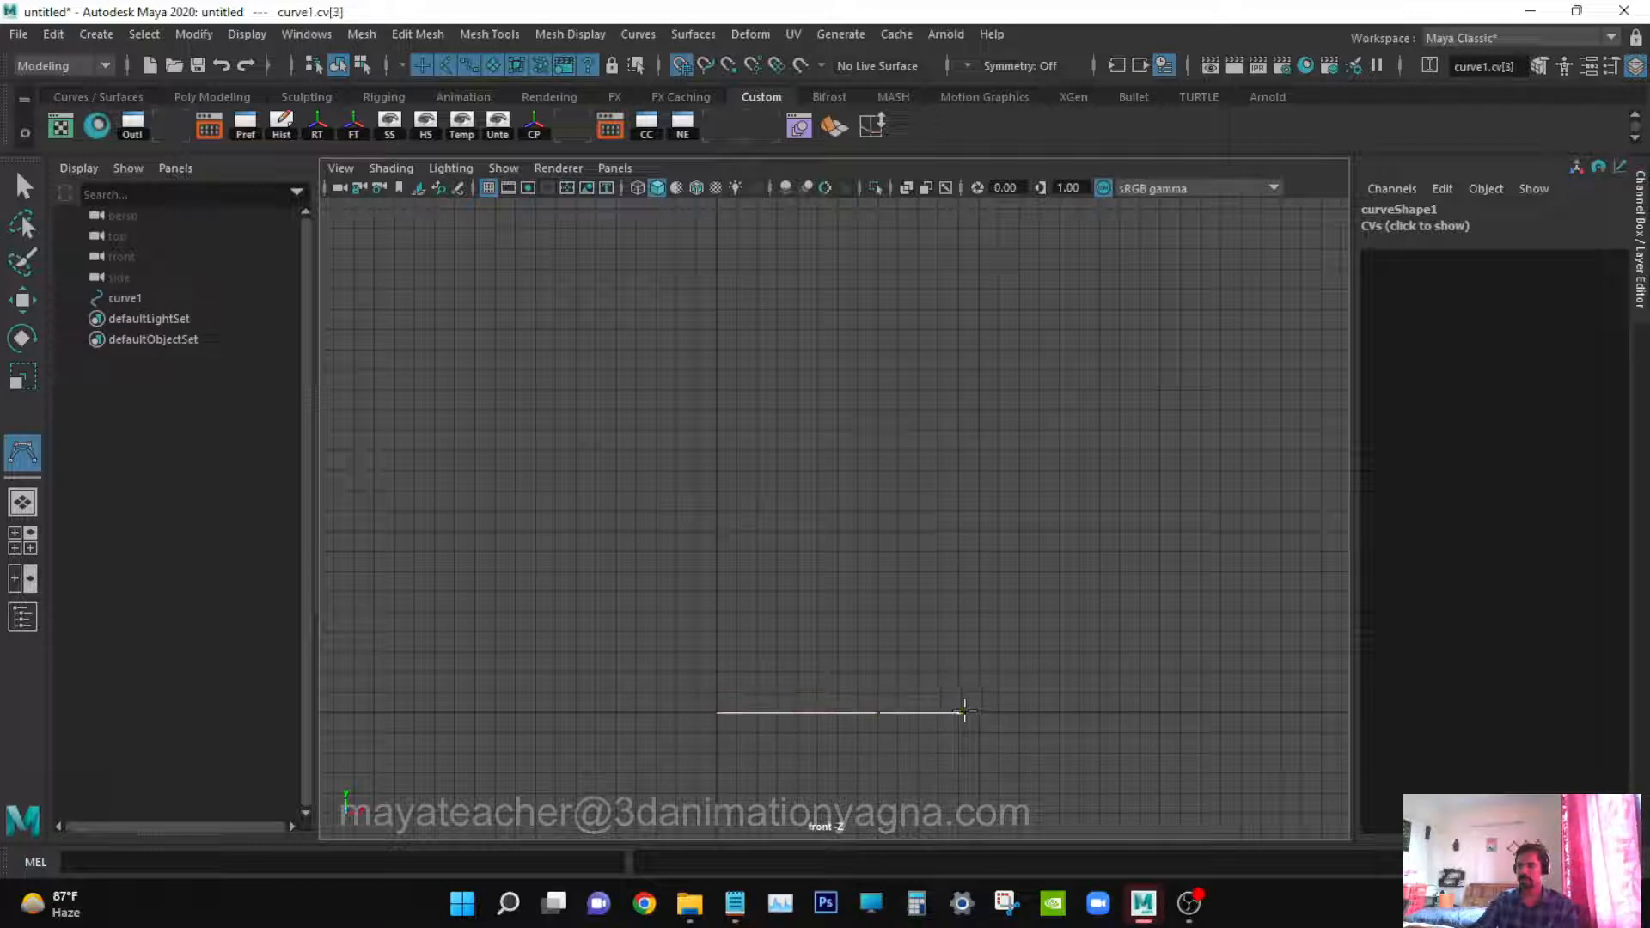
pyautogui.click(1000, 711)
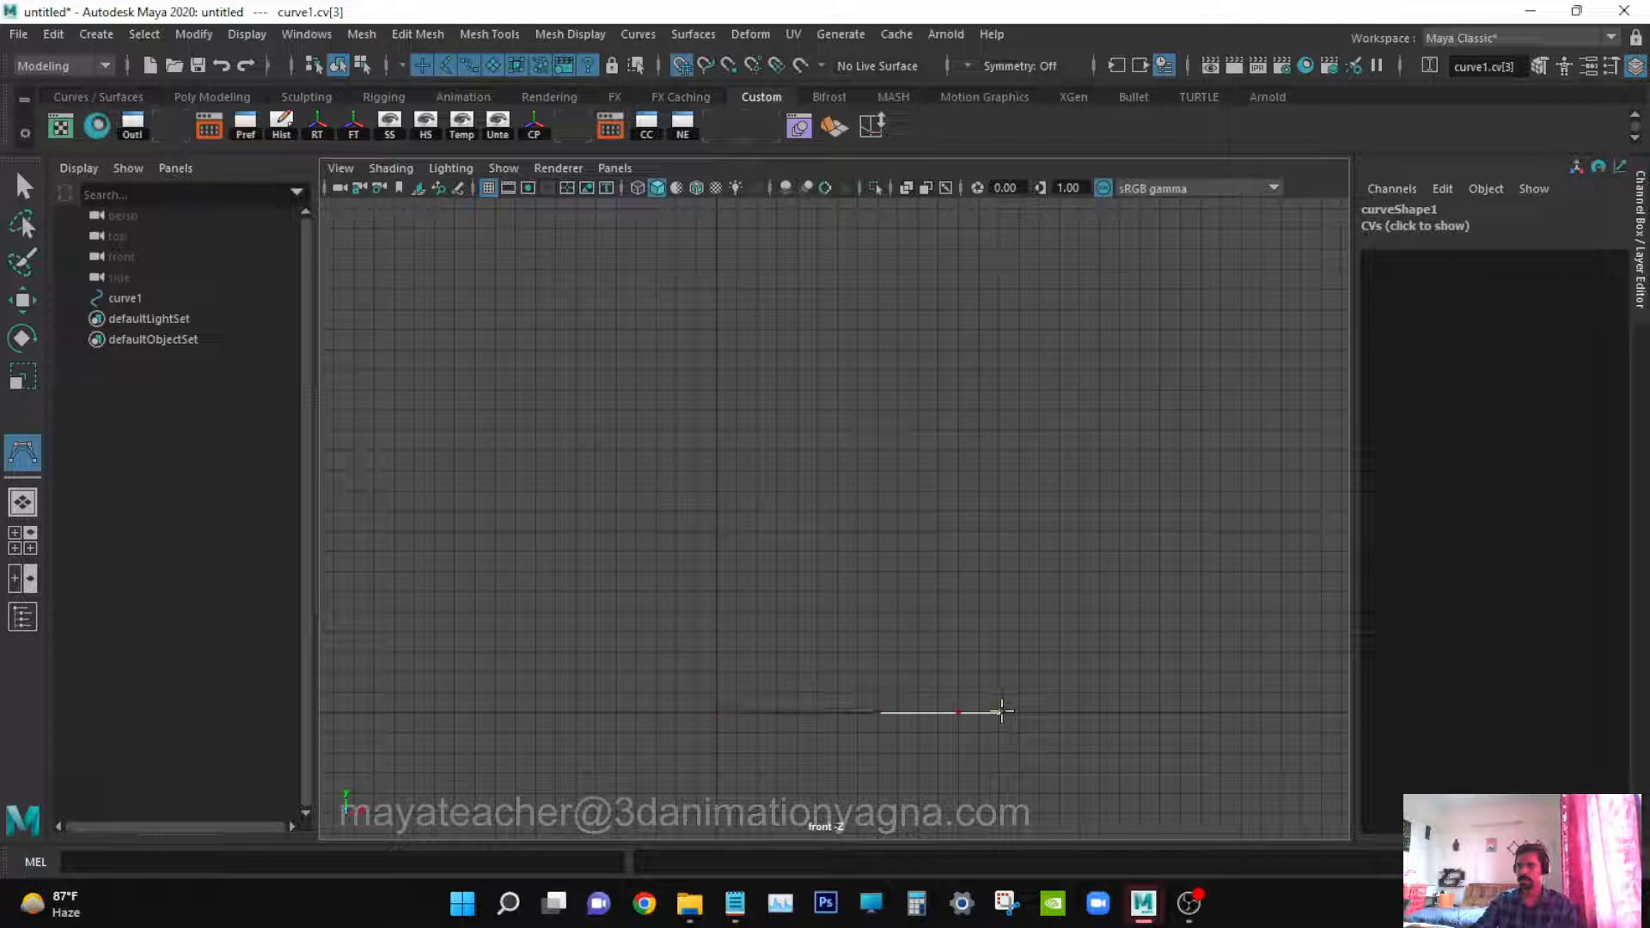
pyautogui.moveTo(1002, 712)
pyautogui.mouseDown()
pyautogui.moveTo(995, 685)
pyautogui.moveTo(979, 692)
pyautogui.mouseUp()
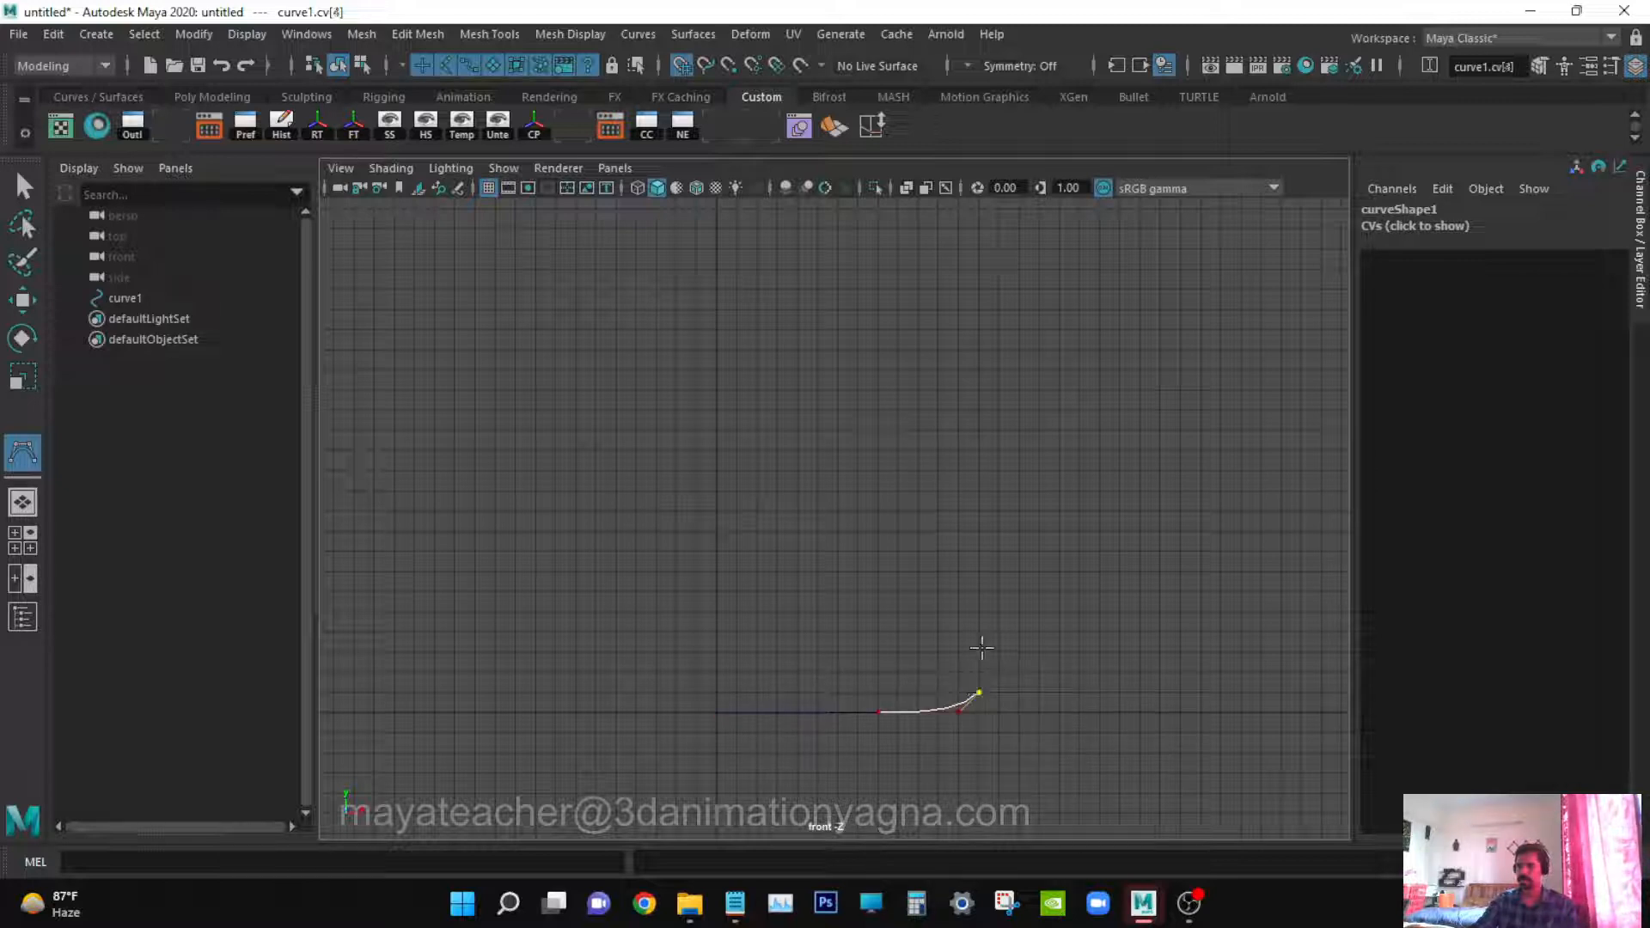
# Draw the profile's vertical outer wall with grid-snapped CVs 13 units from the centre at heights 2, 8, 14 and 20
pyautogui.click(980, 653)
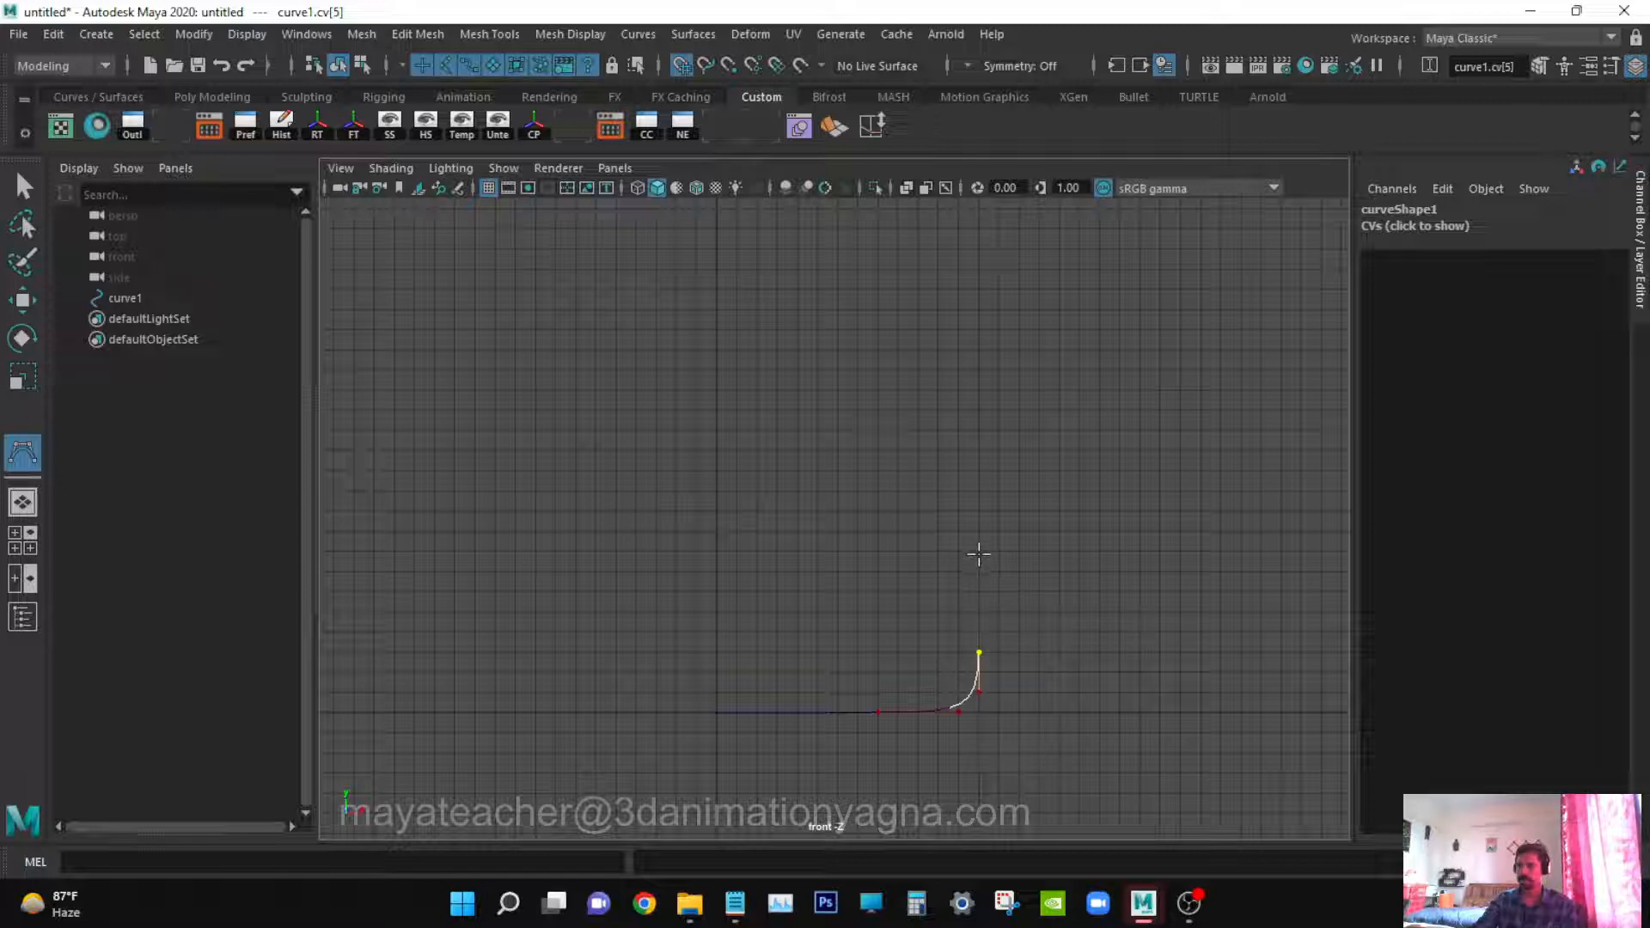
pyautogui.hotkey('ctrl', 'z')
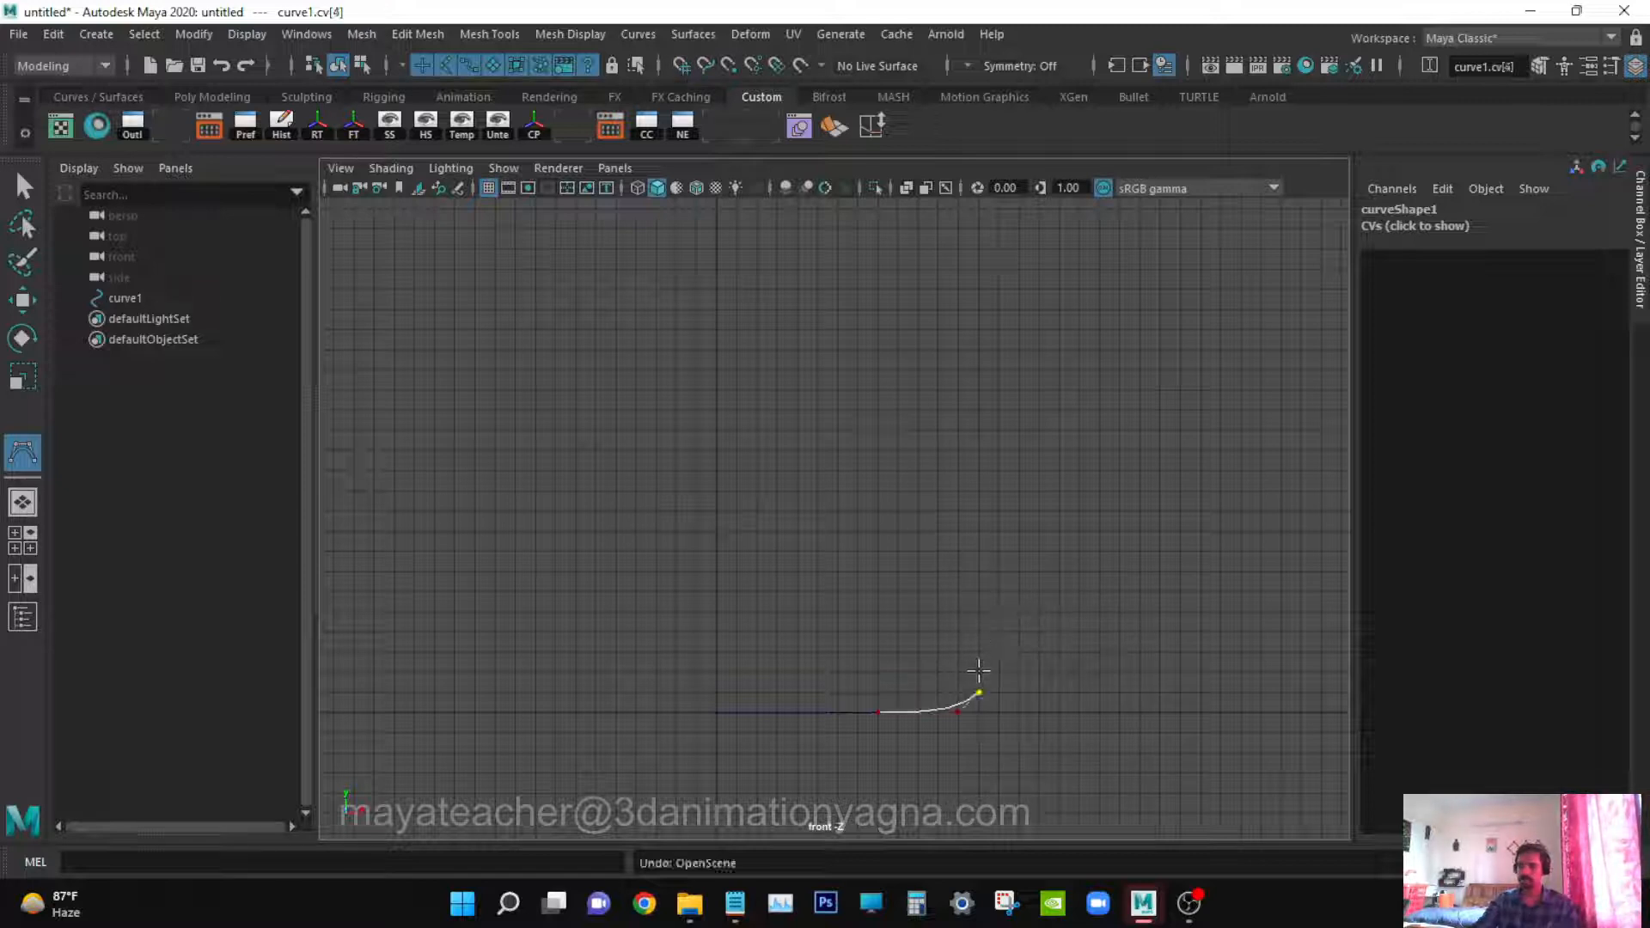
pyautogui.click(979, 672)
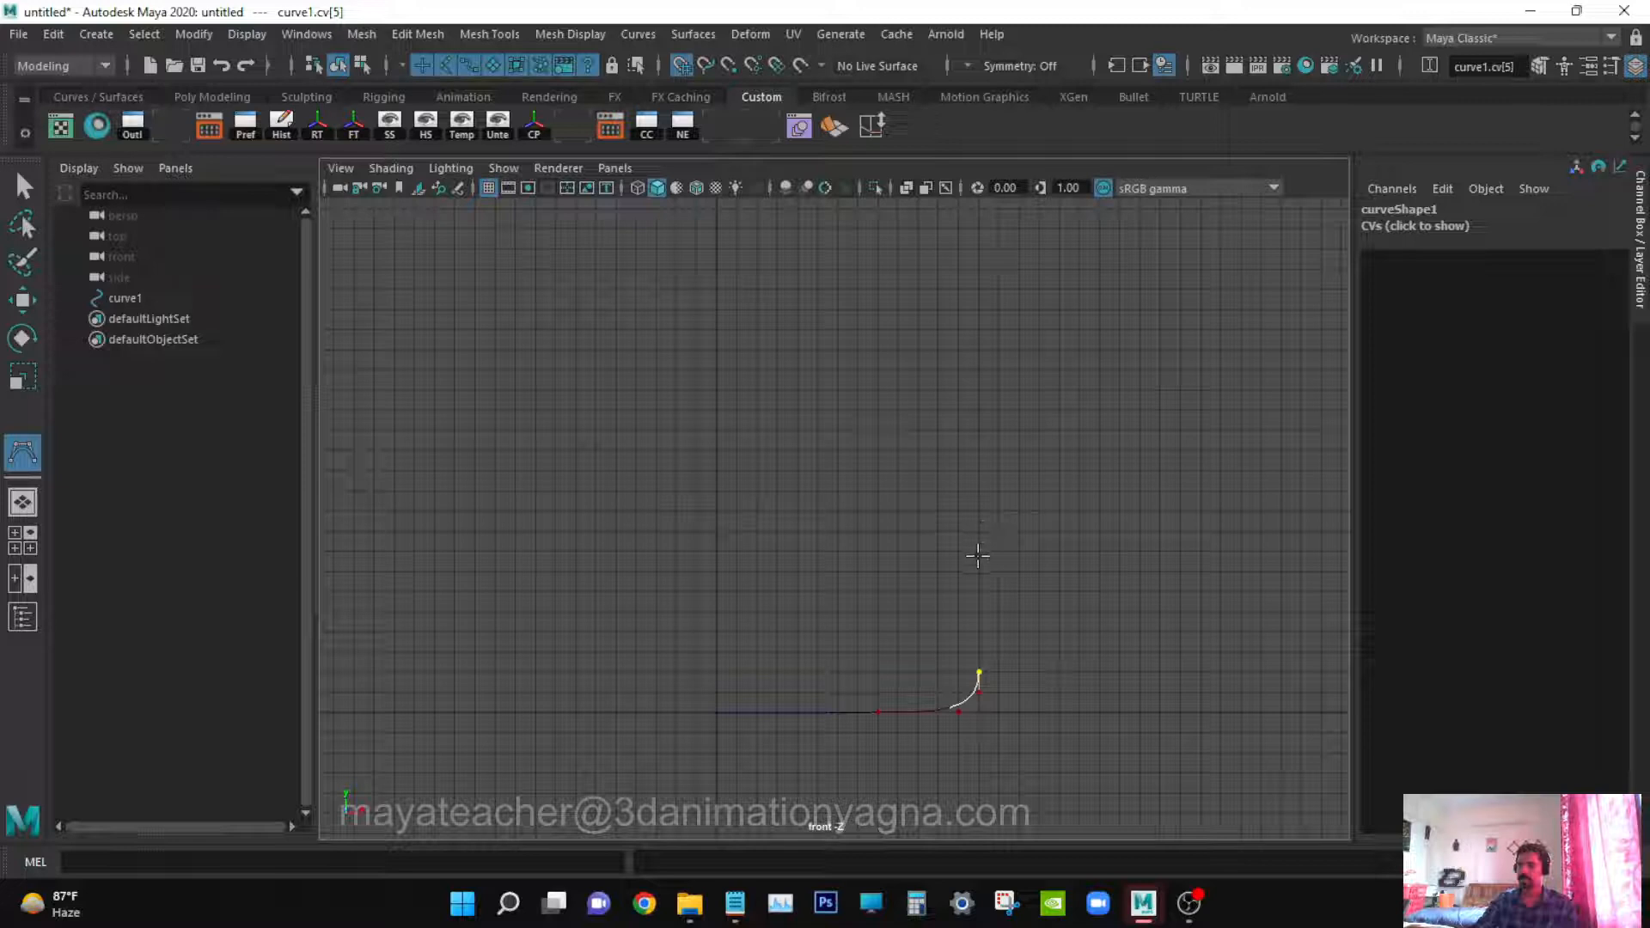
pyautogui.click(979, 551)
pyautogui.click(978, 424)
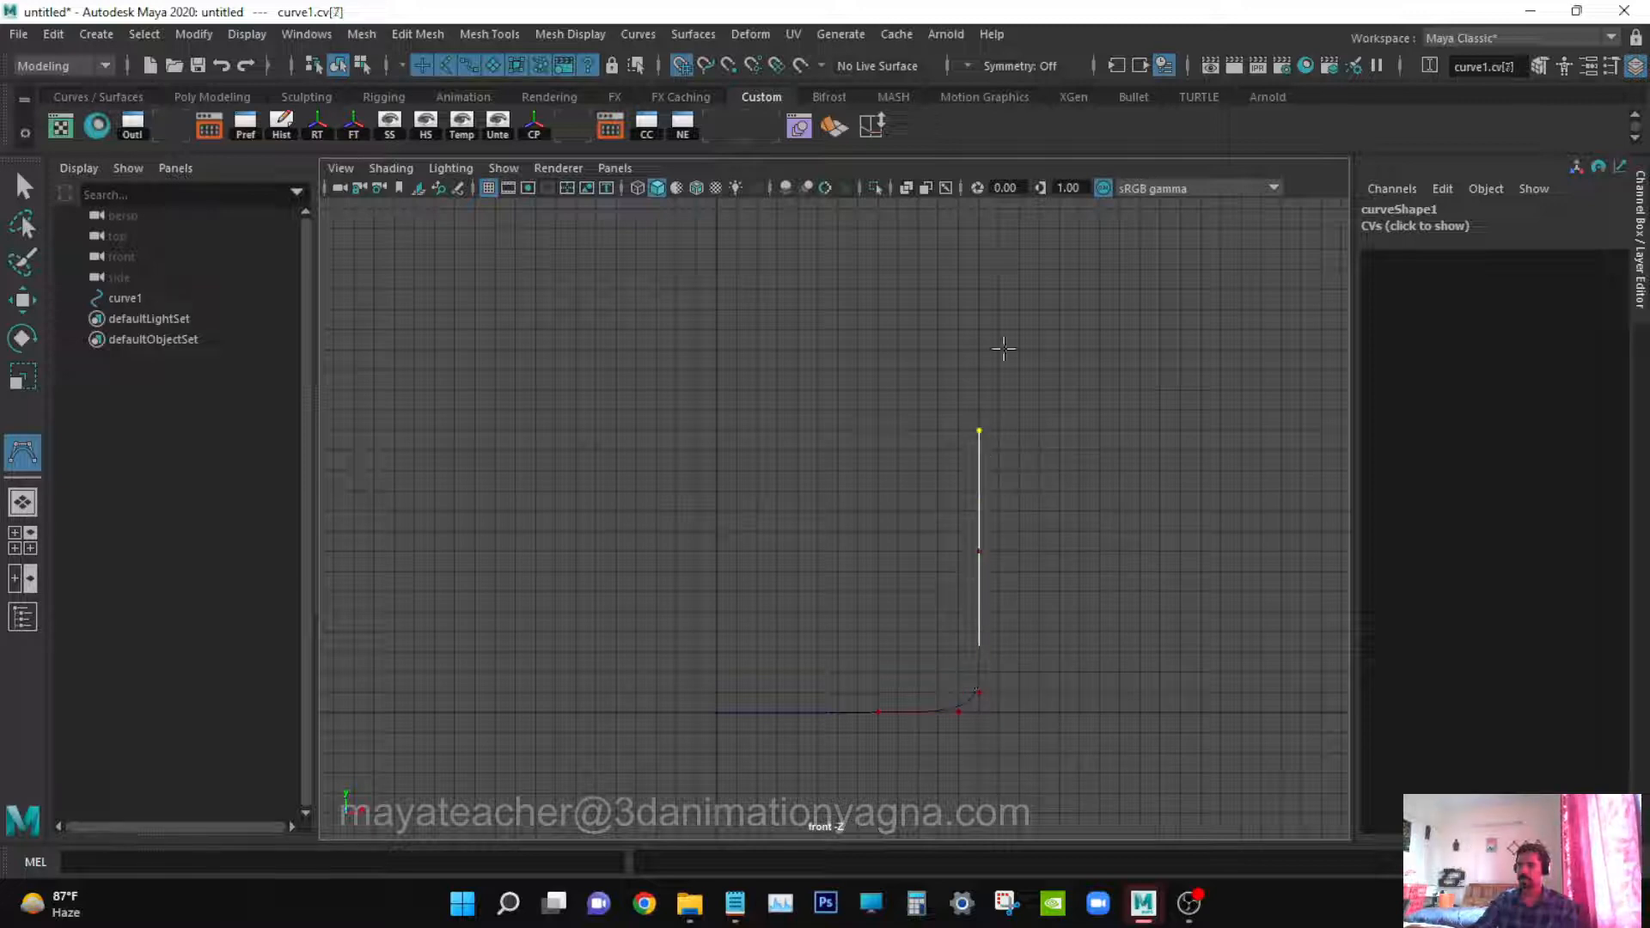
pyautogui.click(979, 308)
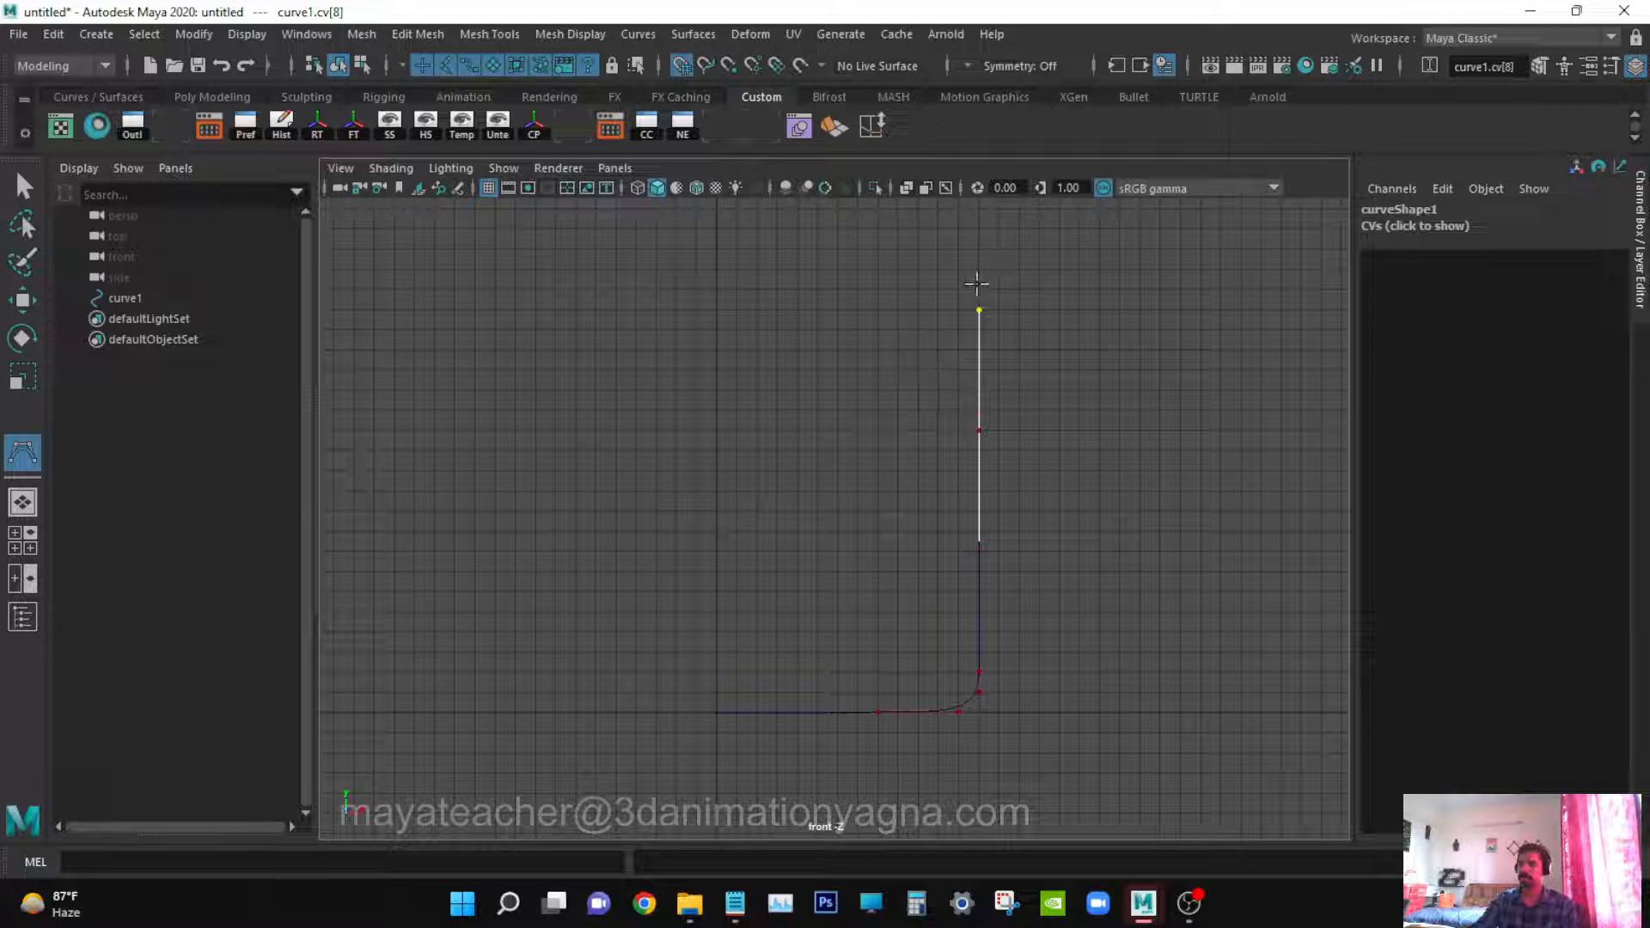
# Round the rim at 21 units high and bring the inner wall down one grid unit inside the outer wall, level with its CVs
pyautogui.click(978, 286)
pyautogui.click(958, 285)
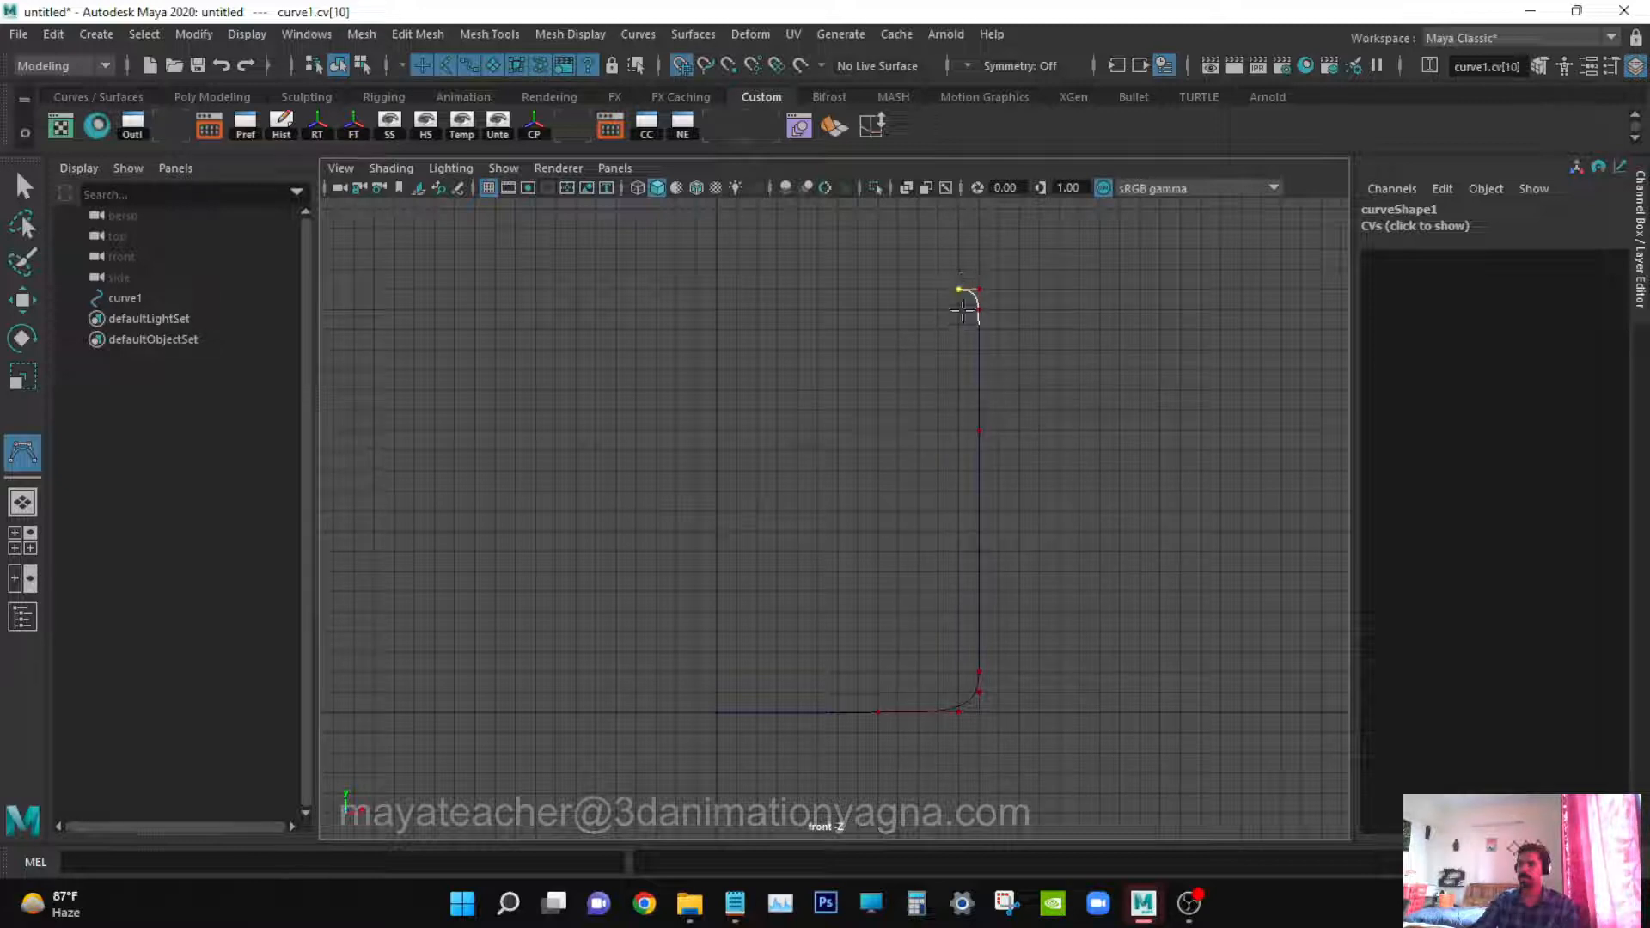
pyautogui.click(963, 309)
pyautogui.click(959, 429)
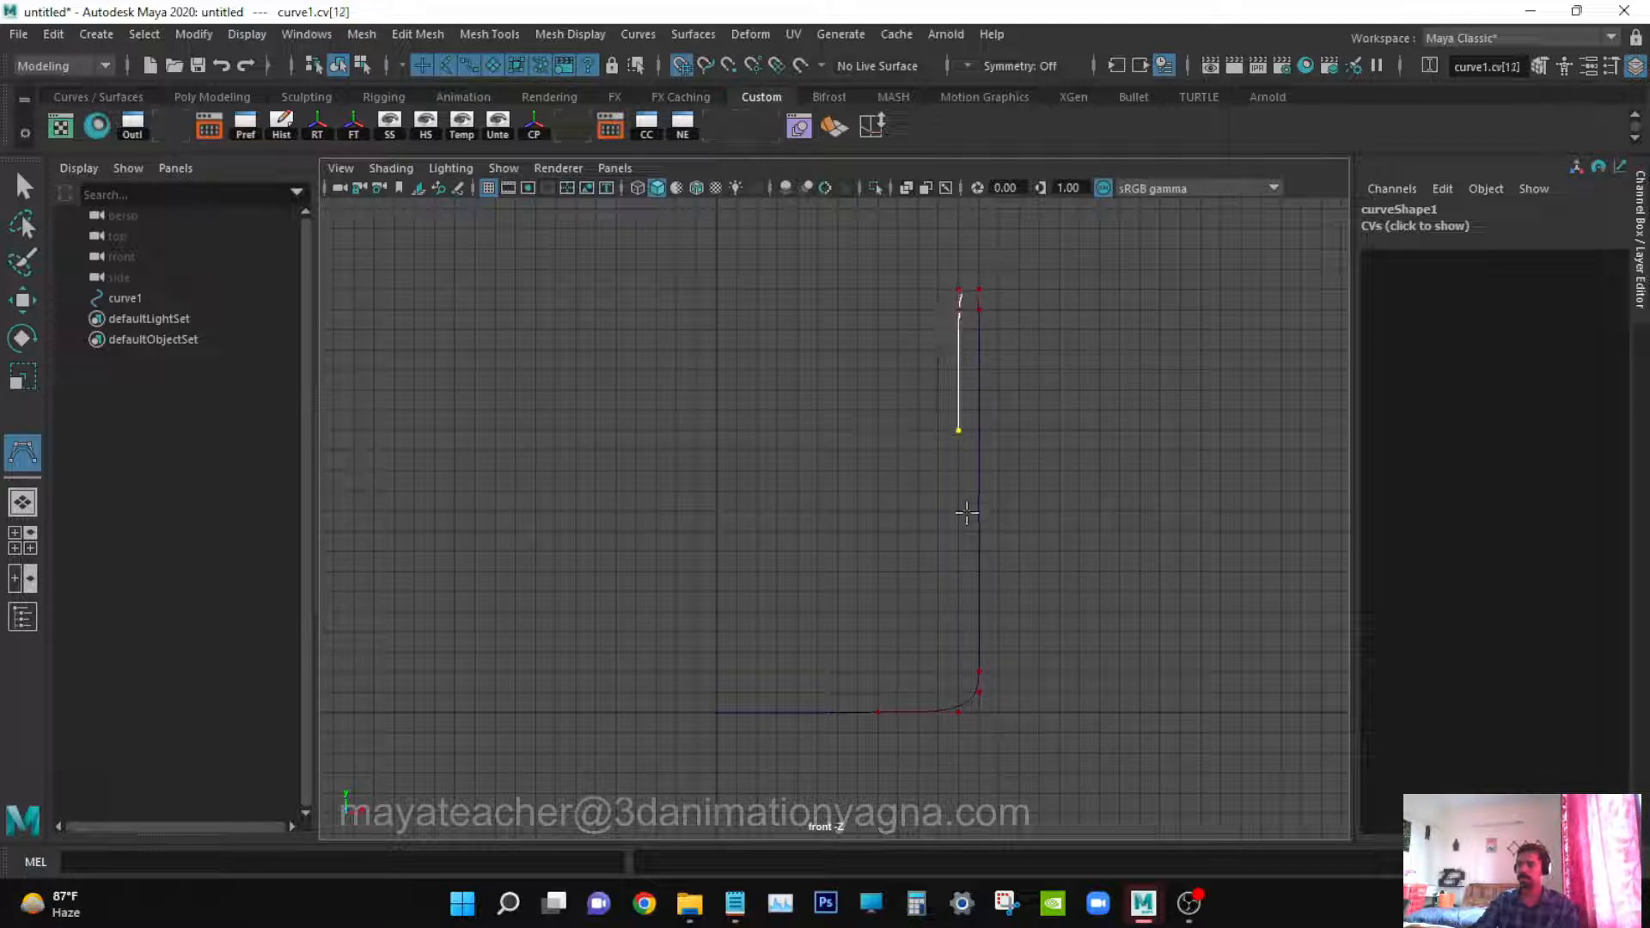
pyautogui.click(959, 551)
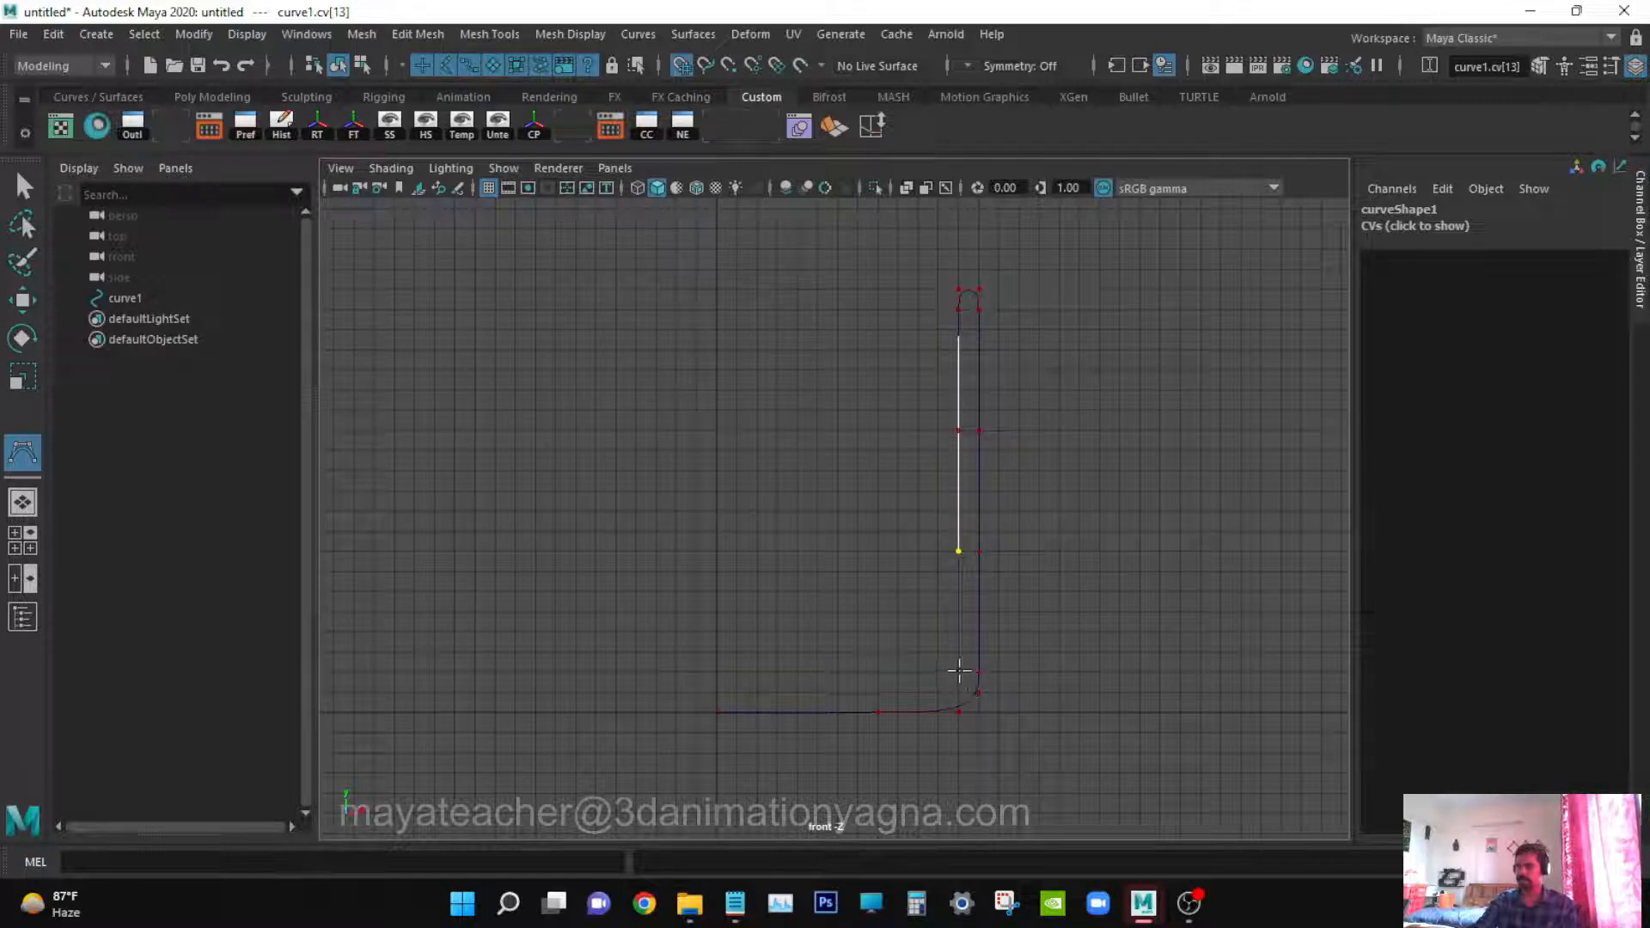
pyautogui.click(959, 672)
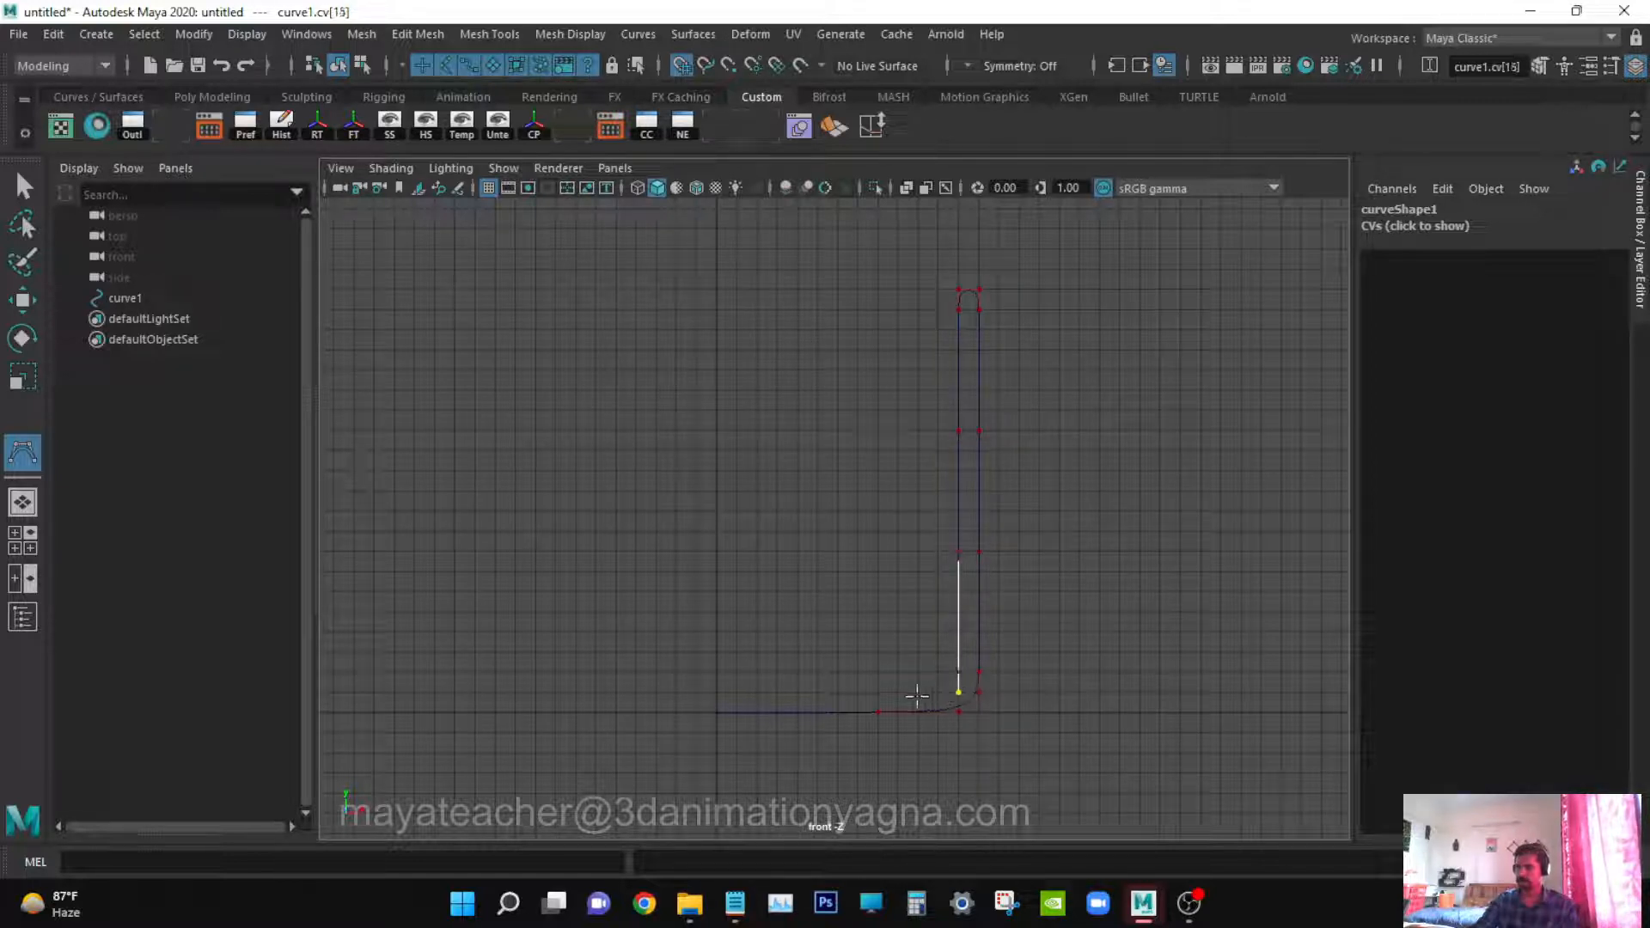
# Run the inner floor back to the centre axis one grid unit above the base and finish the curve
pyautogui.click(878, 692)
pyautogui.click(797, 692)
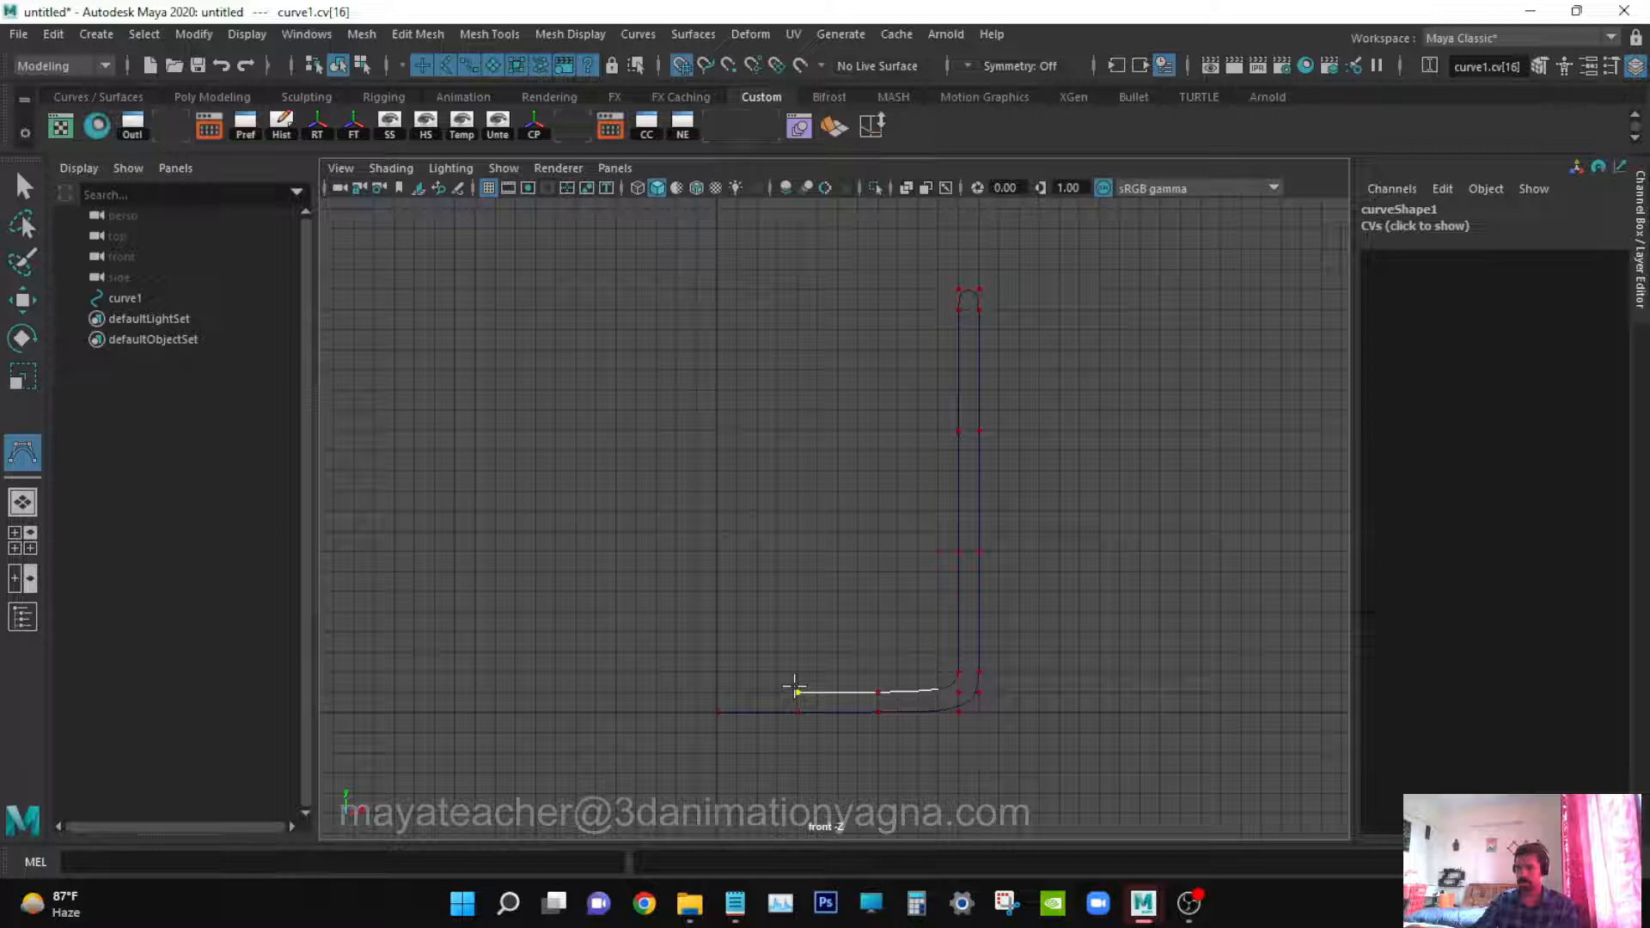
pyautogui.click(711, 691)
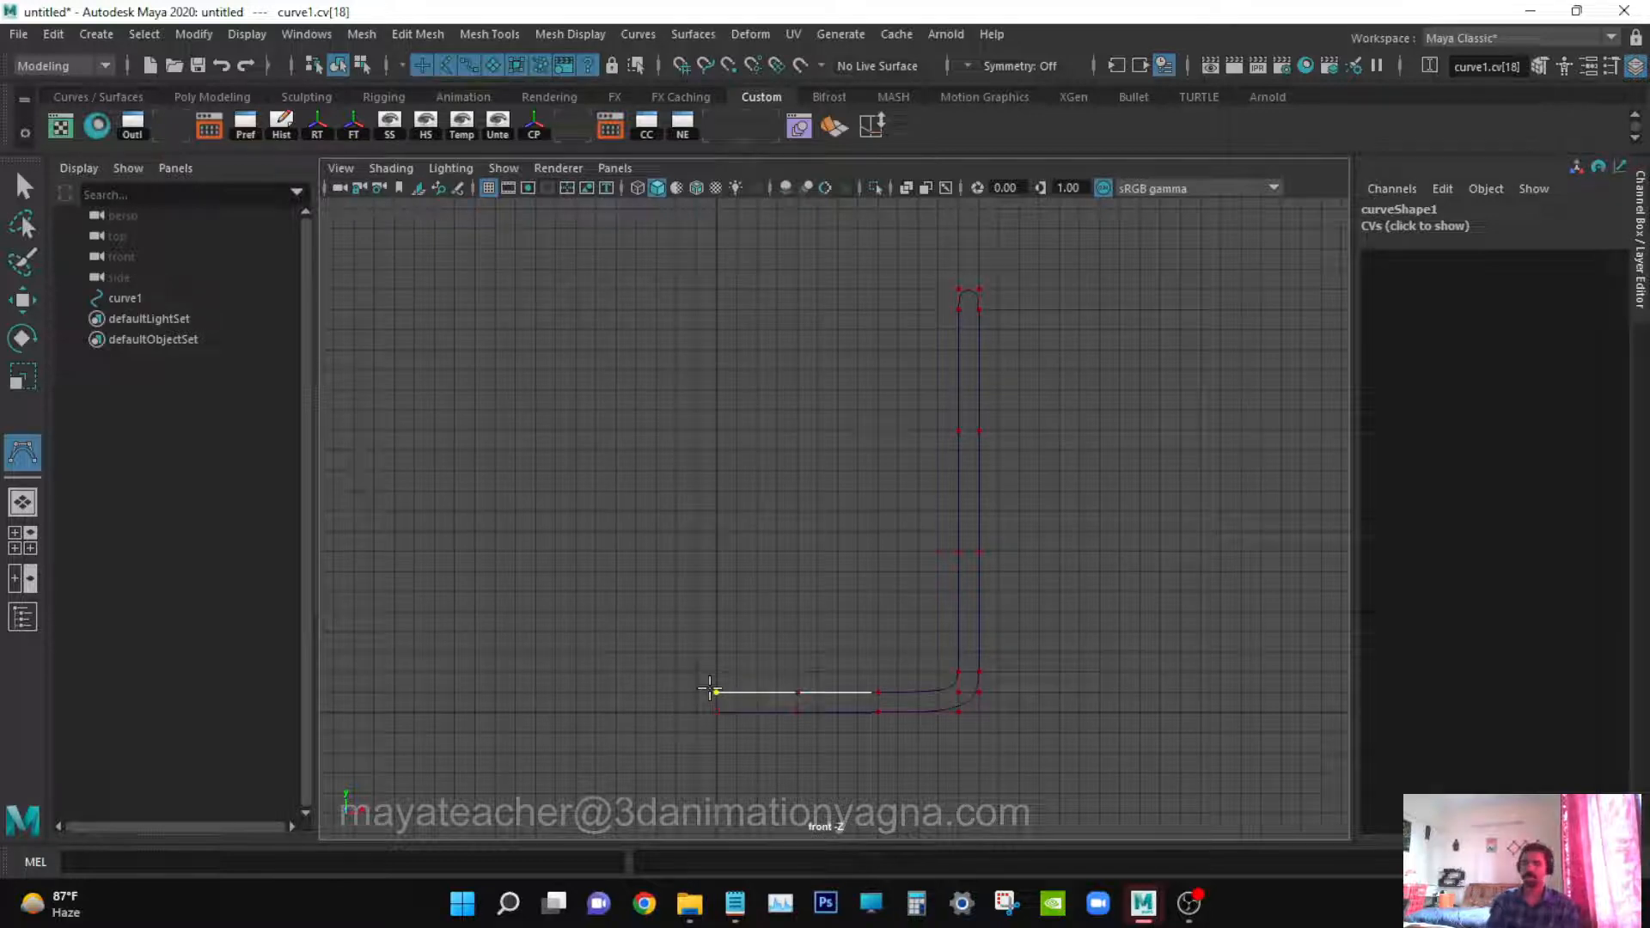
pyautogui.press('q')
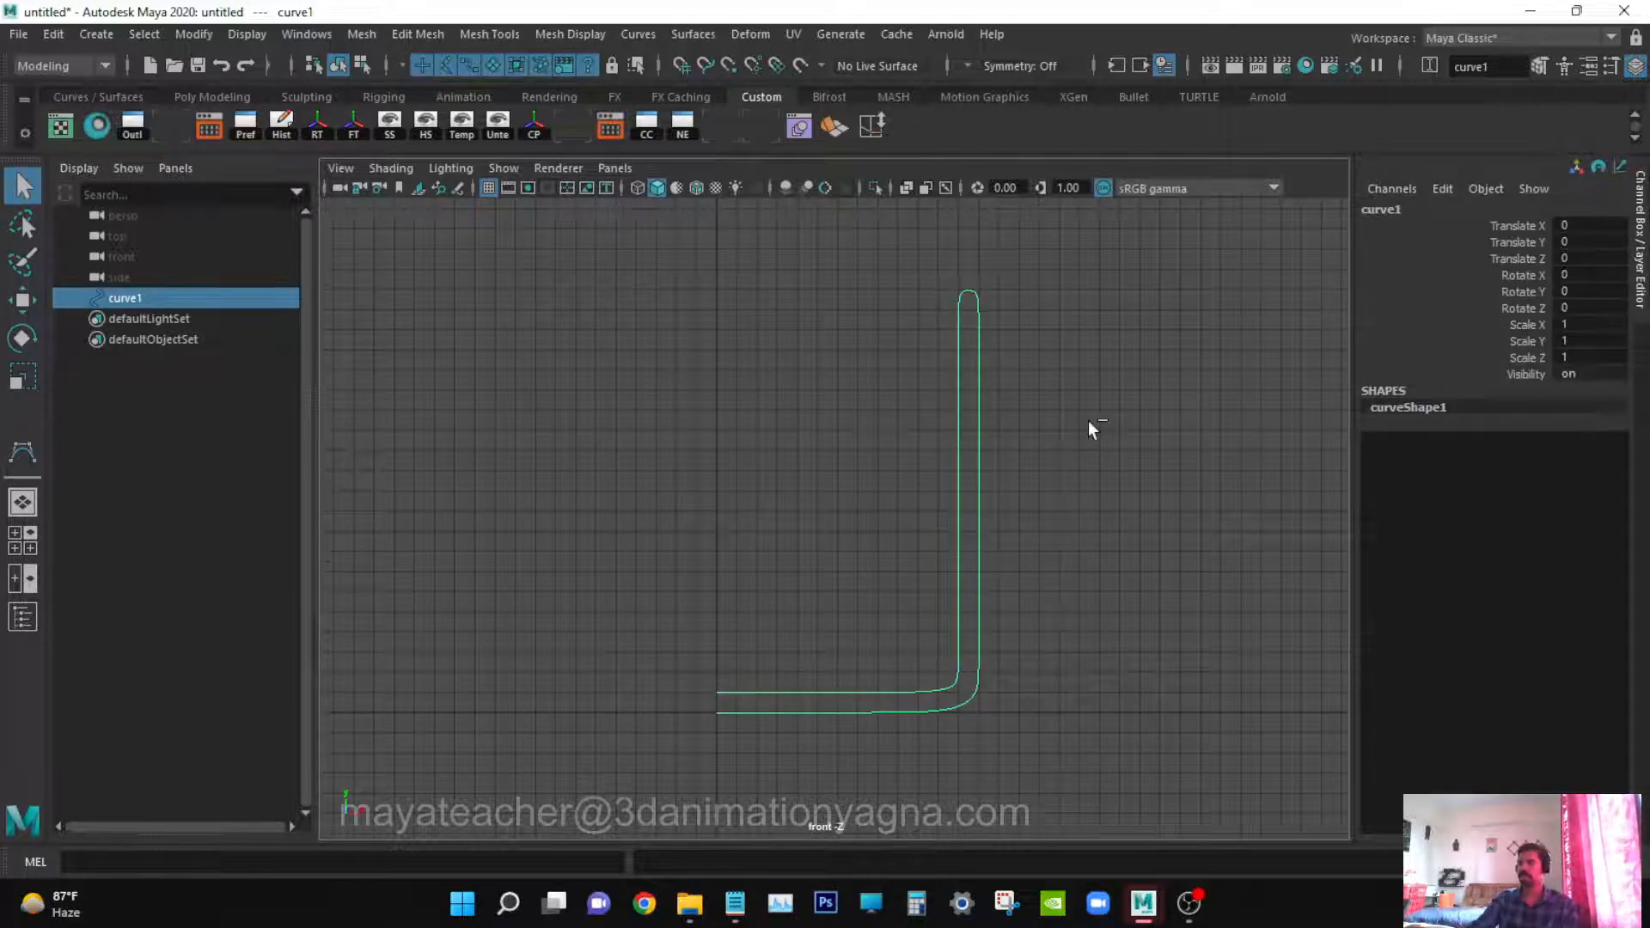
# Turn on the CV display for the finished profile curve
pyautogui.hotkey('ctrl', 'a')
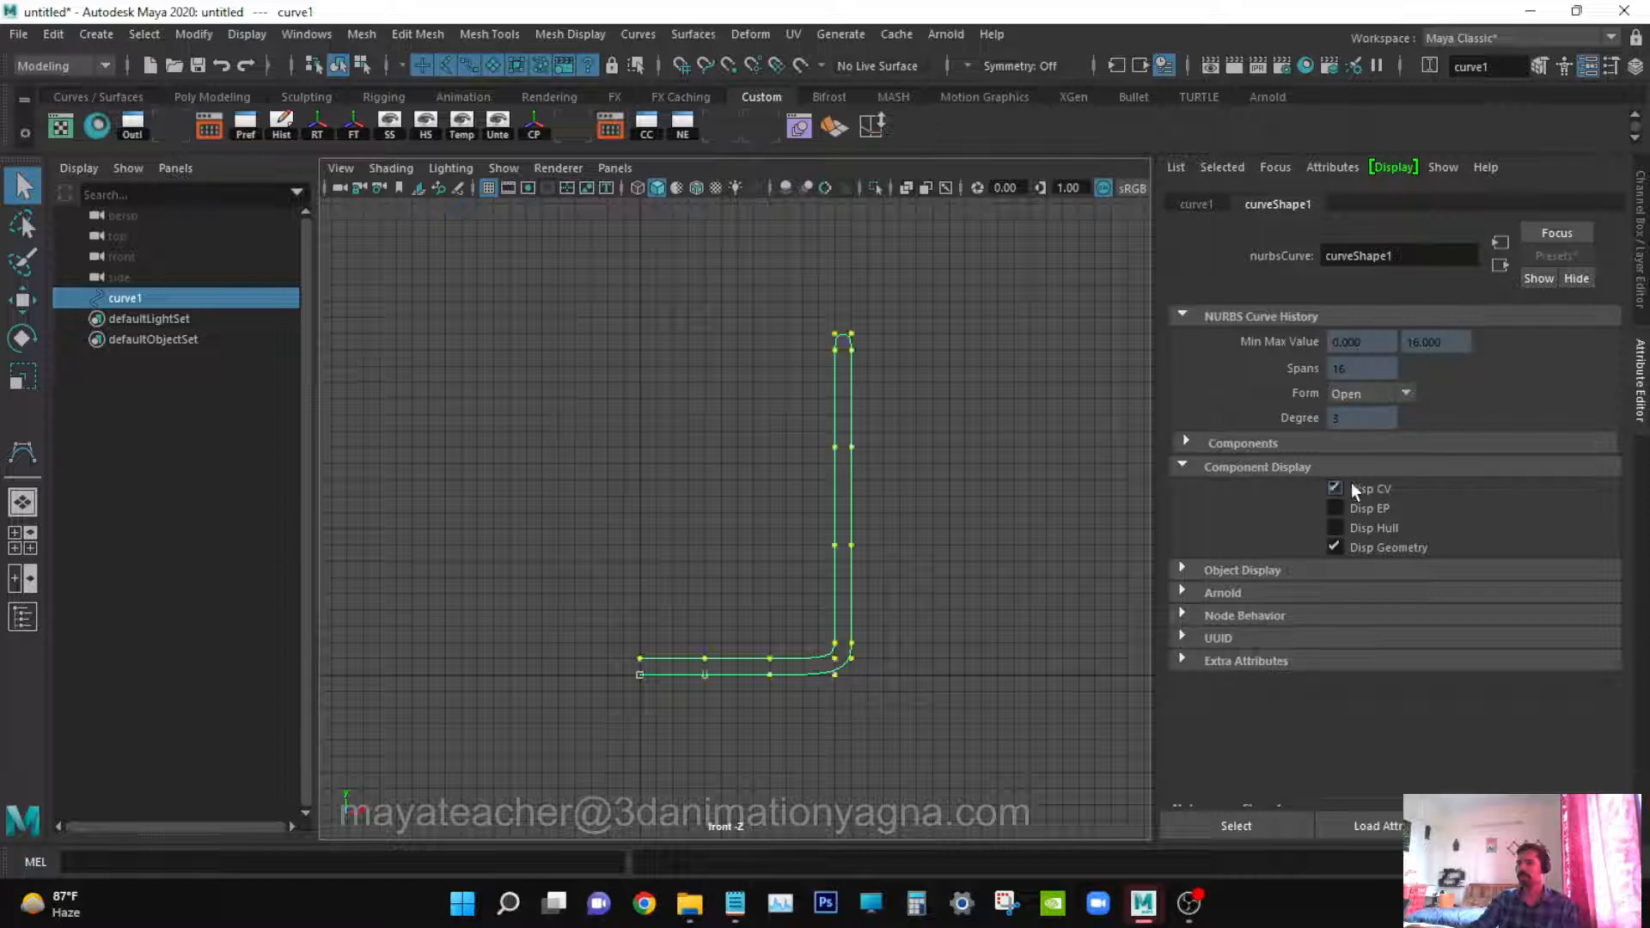
pyautogui.click(1588, 66)
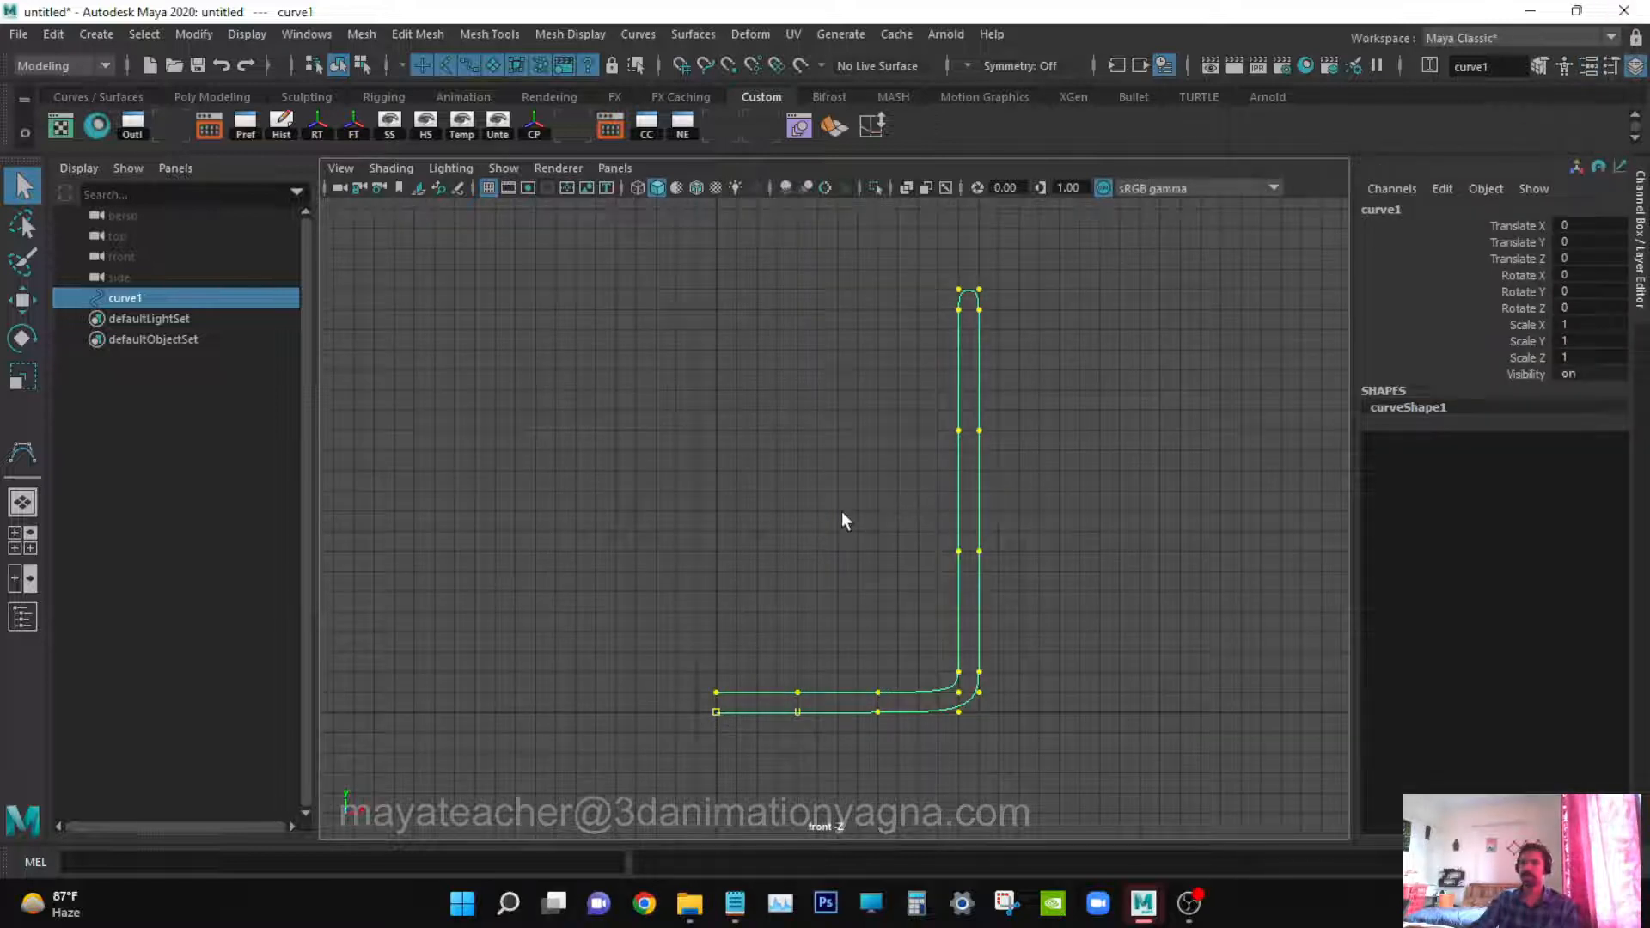
# Revolve the profile curve 360 degrees about the Y axis with 16 segments and polygon output
pyautogui.click(693, 35)
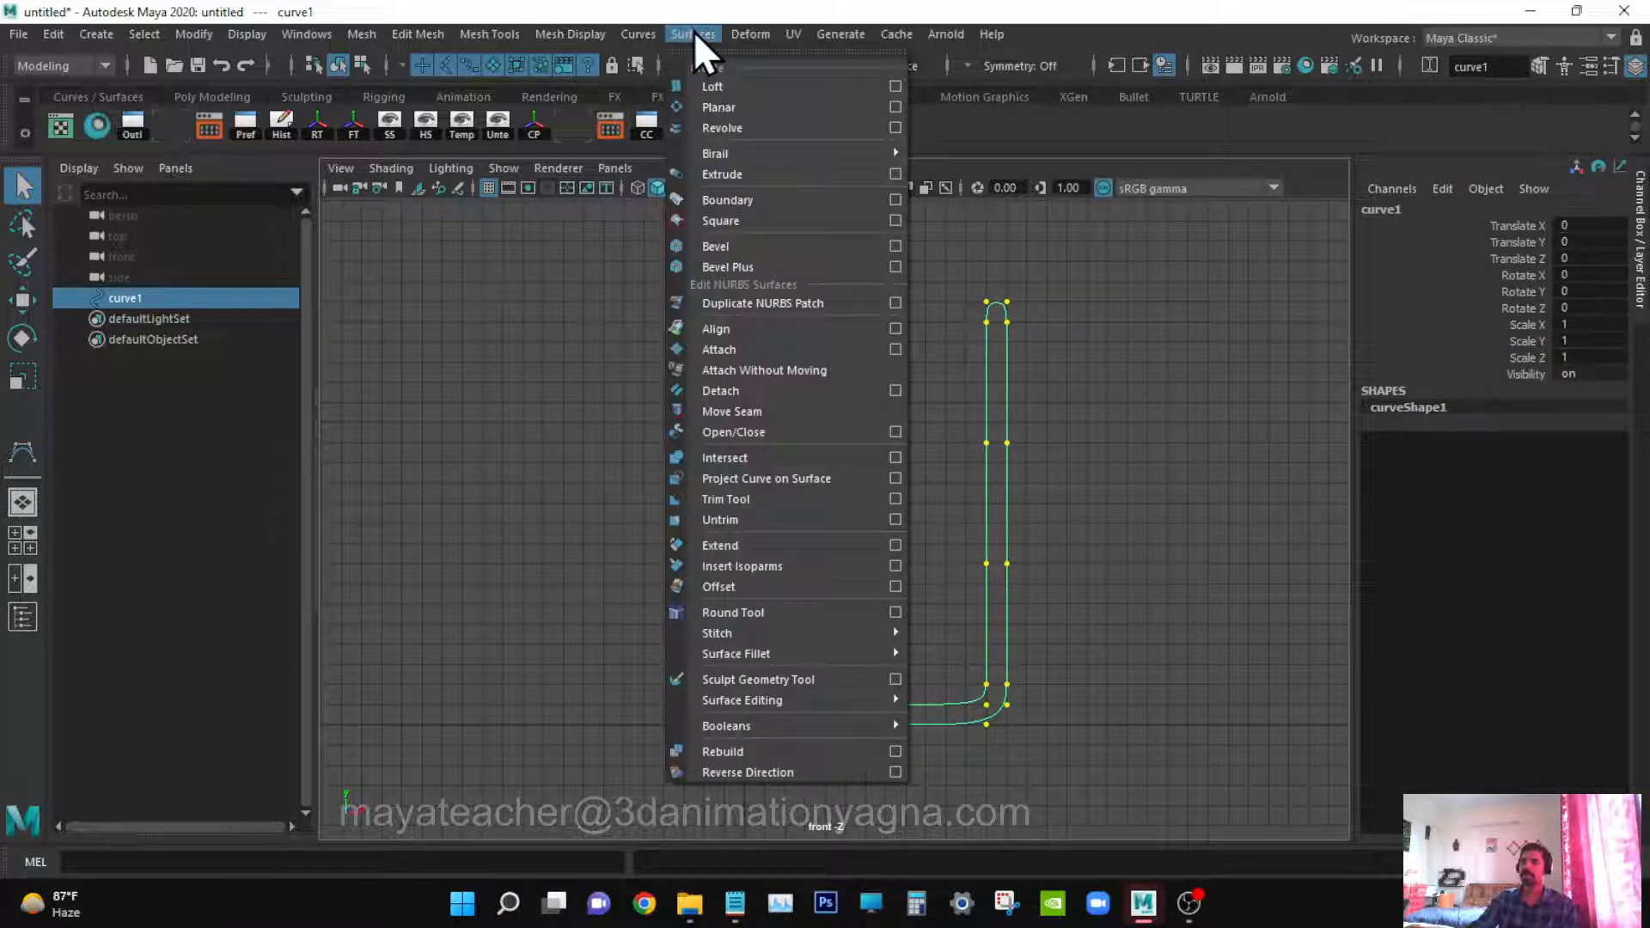
pyautogui.click(894, 127)
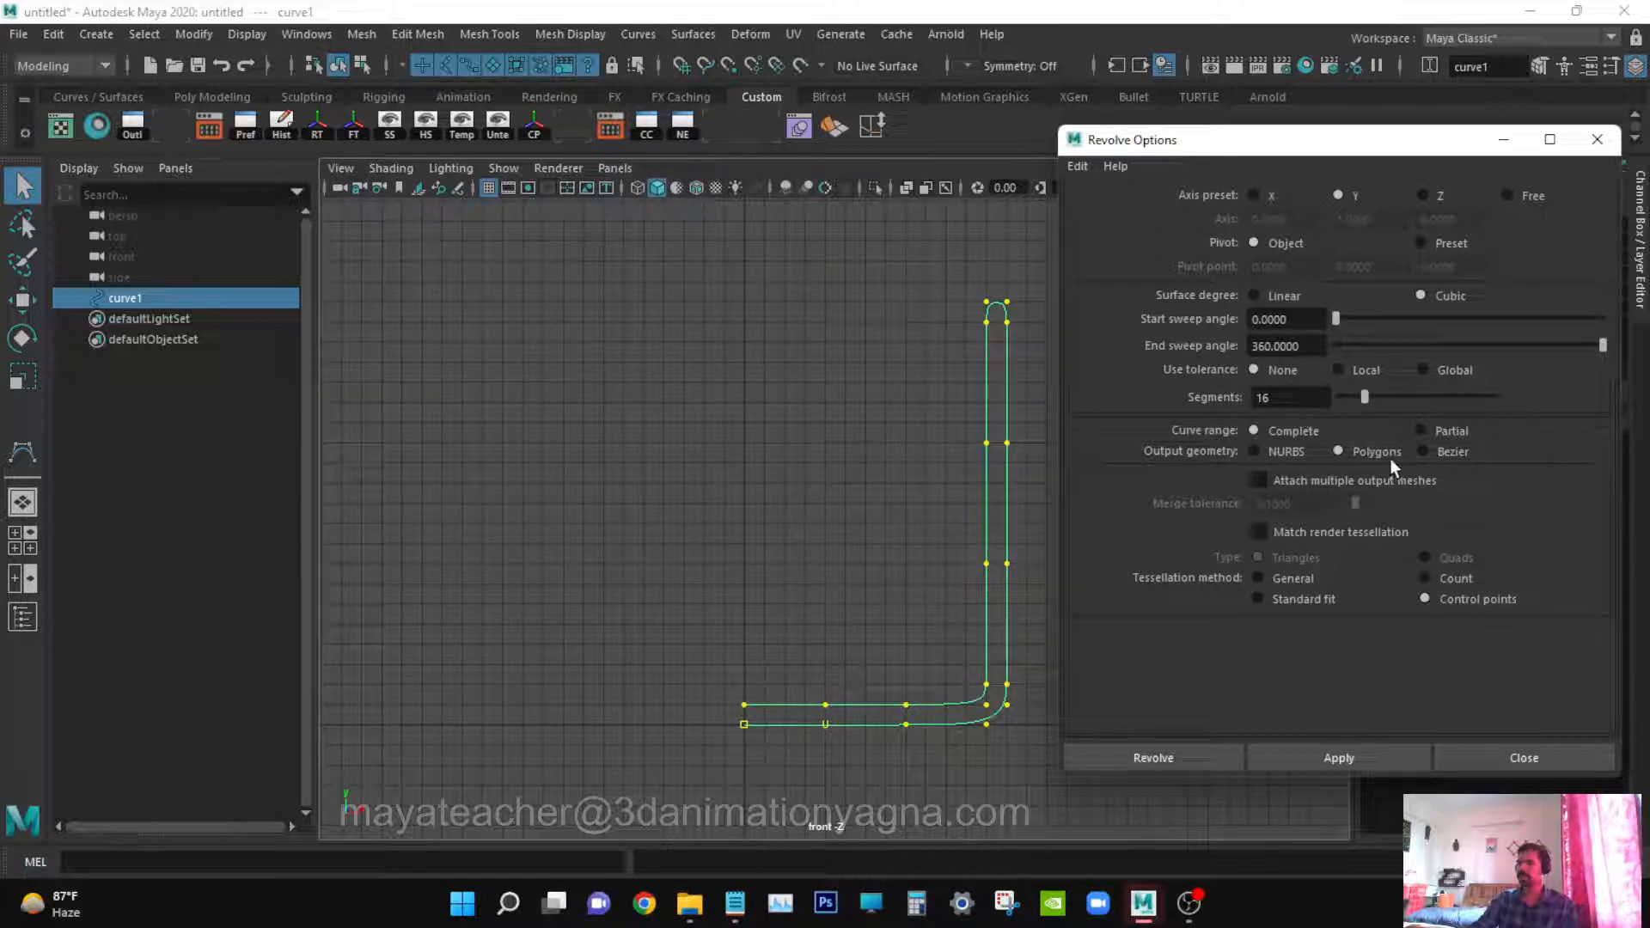
pyautogui.click(1188, 750)
# Examine the revolved container mesh from several angles in the perspective view
pyautogui.press('space')
pyautogui.moveTo(941, 492)
pyautogui.mouseDown()
pyautogui.moveTo(941, 434)
pyautogui.moveTo(957, 514)
pyautogui.mouseUp()
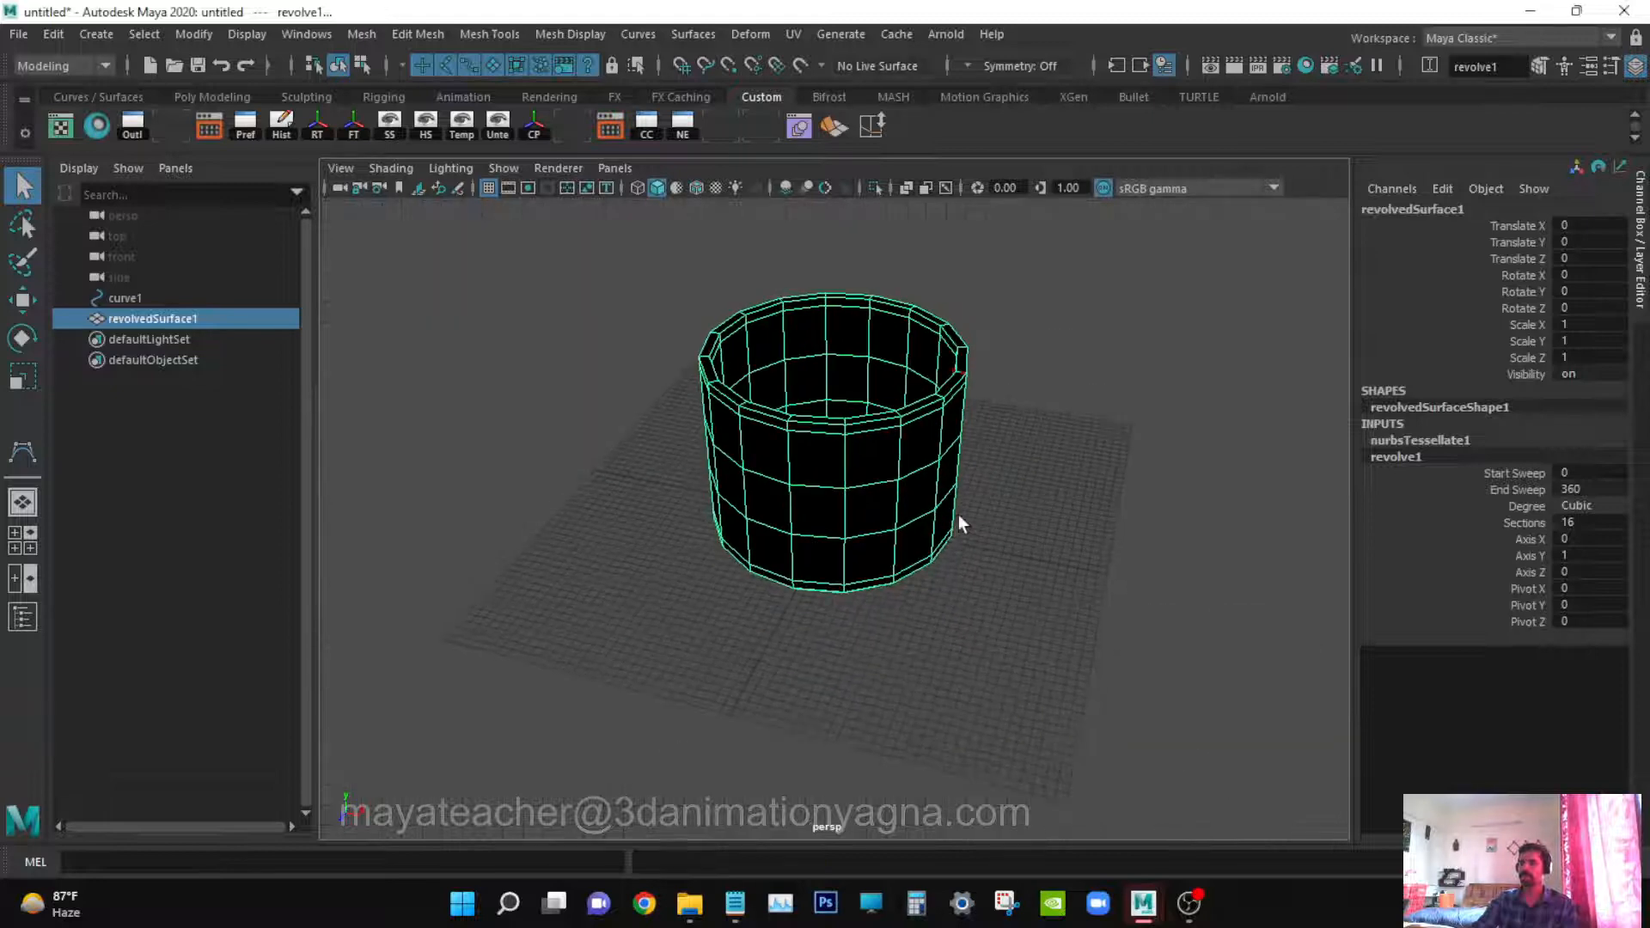
pyautogui.keyDown('alt'); pyautogui.moveTo(957, 514); pyautogui.dragTo(956, 541, button='right'); pyautogui.keyUp('alt')
pyautogui.keyDown('alt'); pyautogui.moveTo(956, 541); pyautogui.dragTo(934, 582, button='middle'); pyautogui.keyUp('alt')
pyautogui.keyDown('alt'); pyautogui.moveTo(934, 583); pyautogui.dragTo(1048, 570); pyautogui.keyUp('alt')
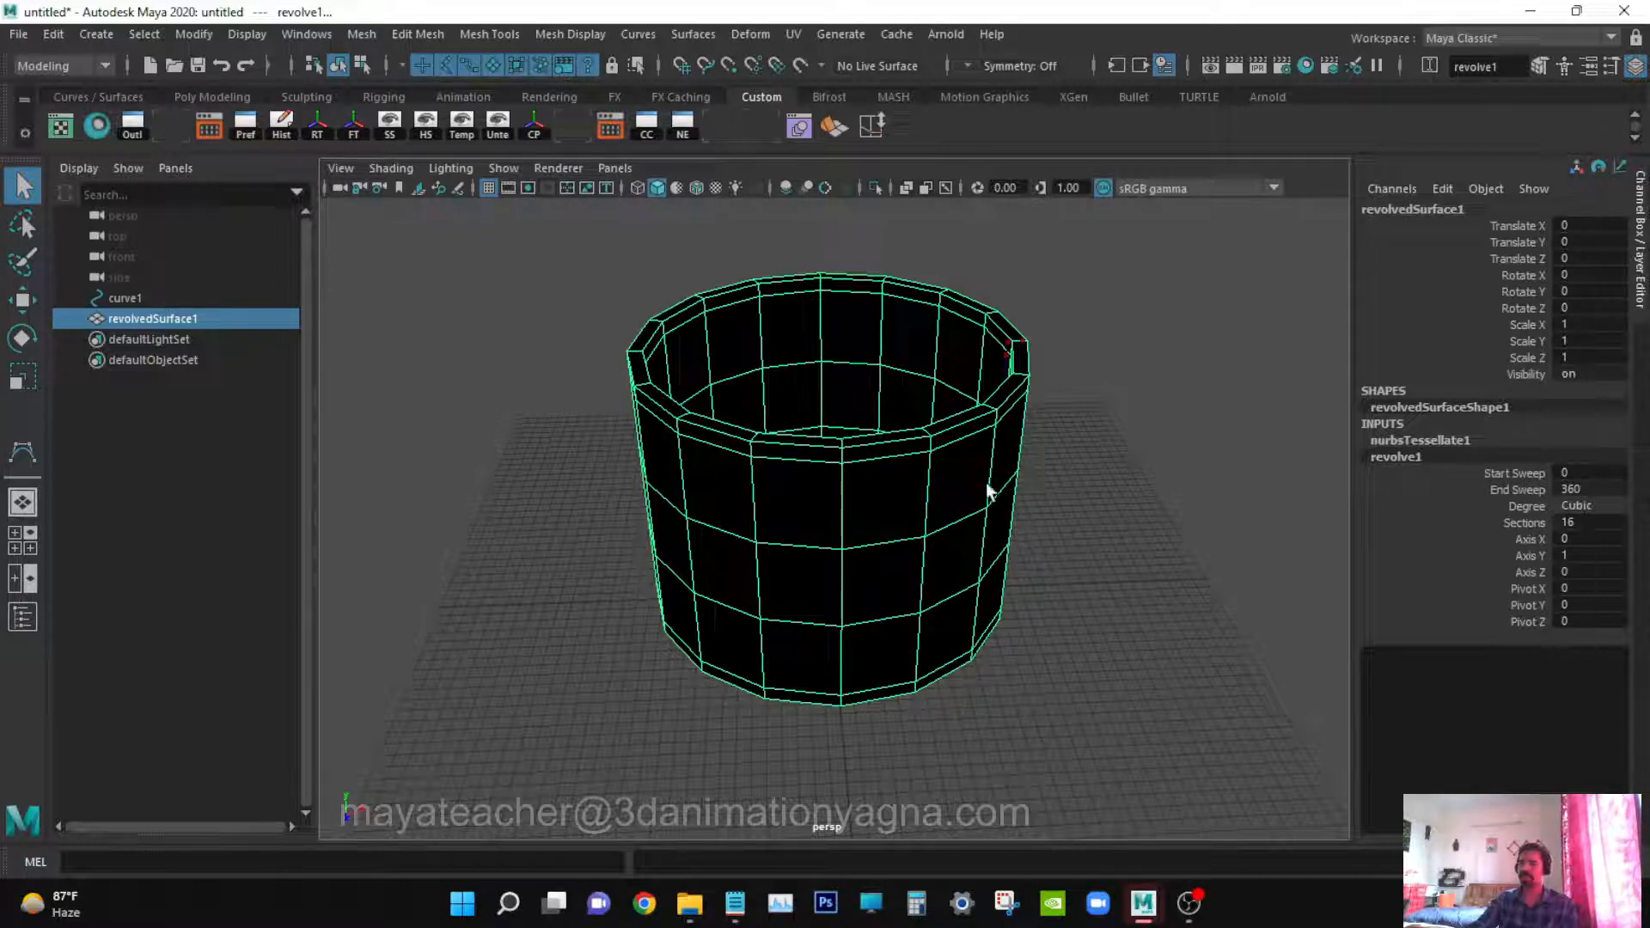
pyautogui.keyDown('alt'); pyautogui.moveTo(1004, 523); pyautogui.dragTo(945, 564, button='middle'); pyautogui.keyUp('alt')
pyautogui.keyDown('alt'); pyautogui.moveTo(945, 565); pyautogui.dragTo(995, 571, button='right'); pyautogui.keyUp('alt')
pyautogui.keyDown('alt'); pyautogui.moveTo(956, 545); pyautogui.dragTo(946, 537); pyautogui.keyUp('alt')
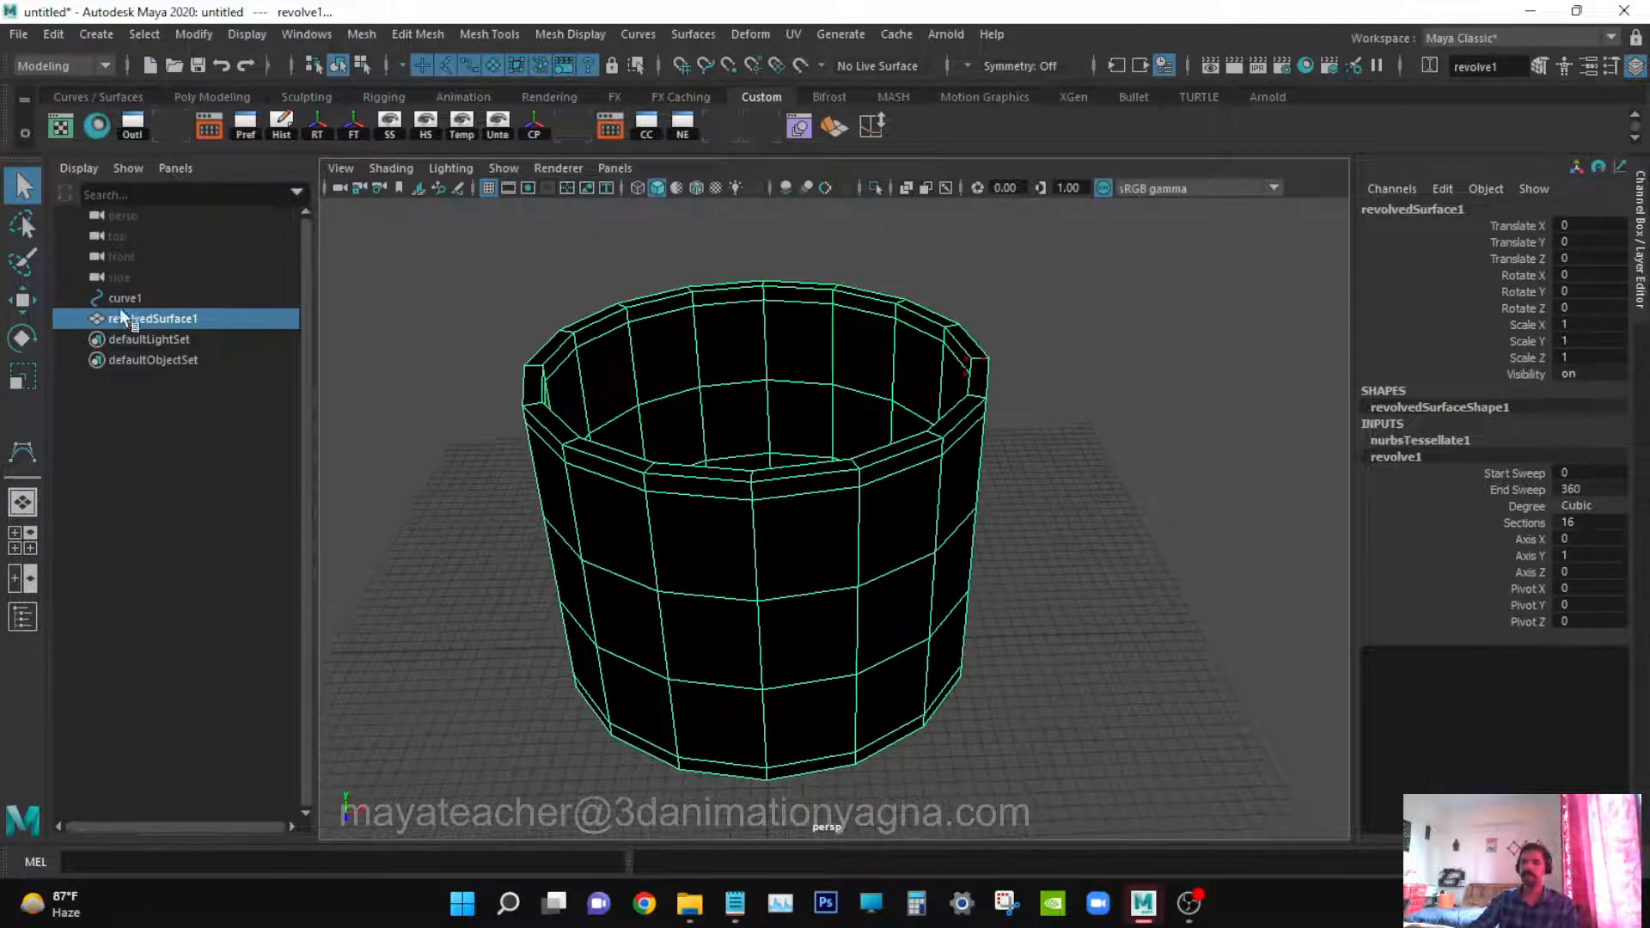
# Reverse the direction of the profile curve so the revolved mesh's faces point outward
pyautogui.click(134, 296)
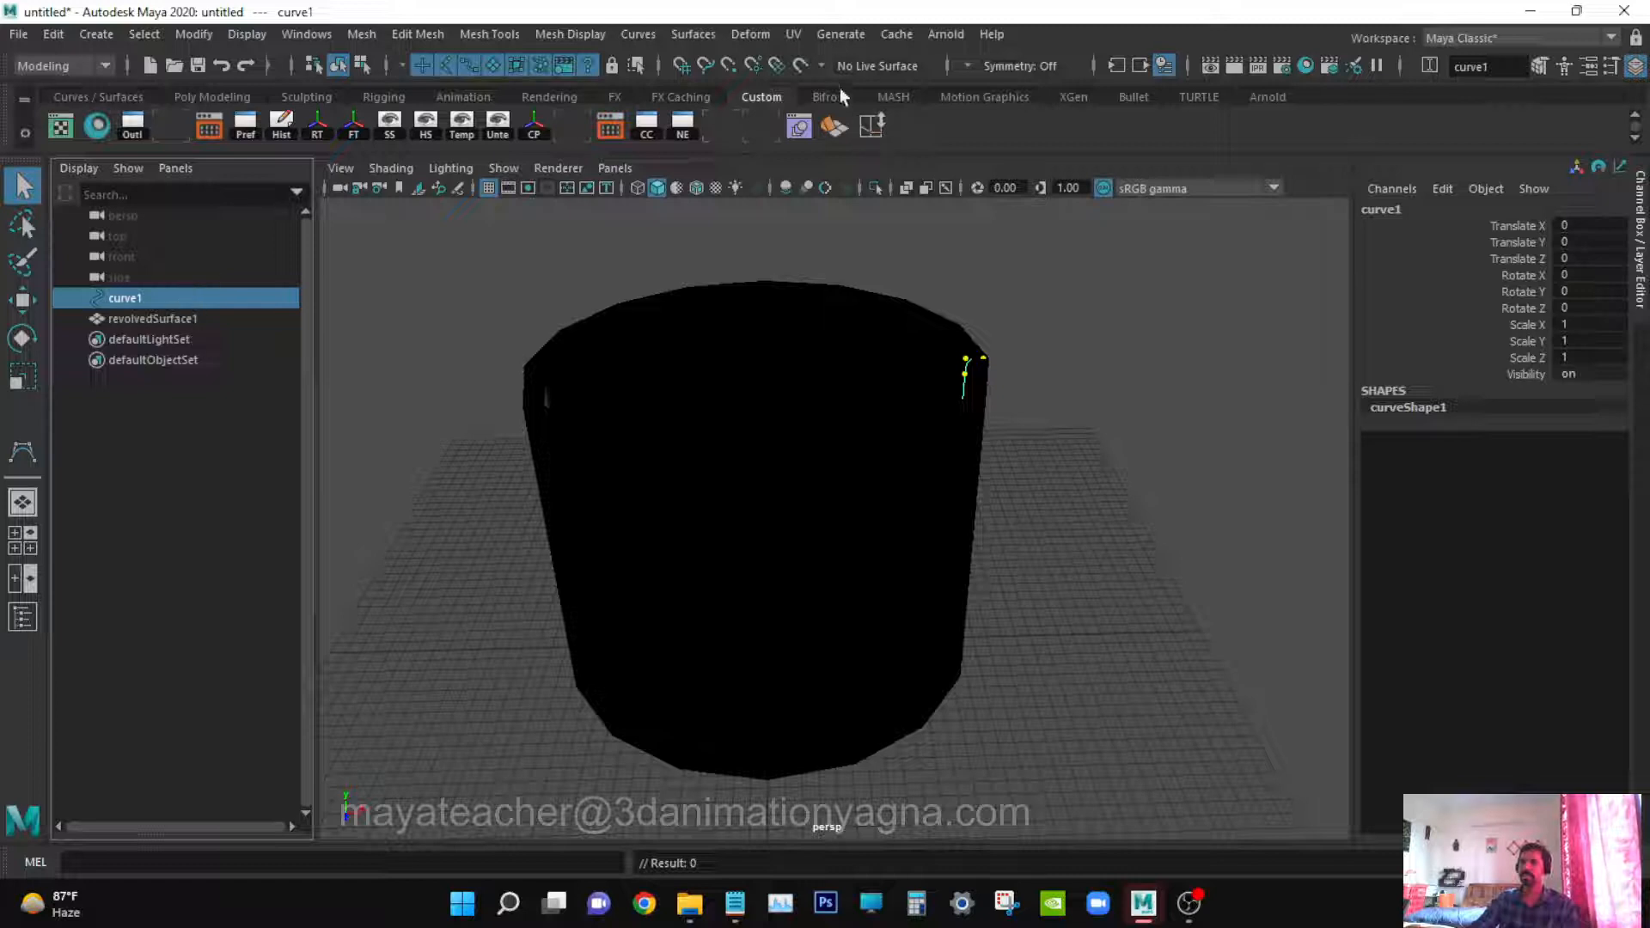
pyautogui.click(637, 34)
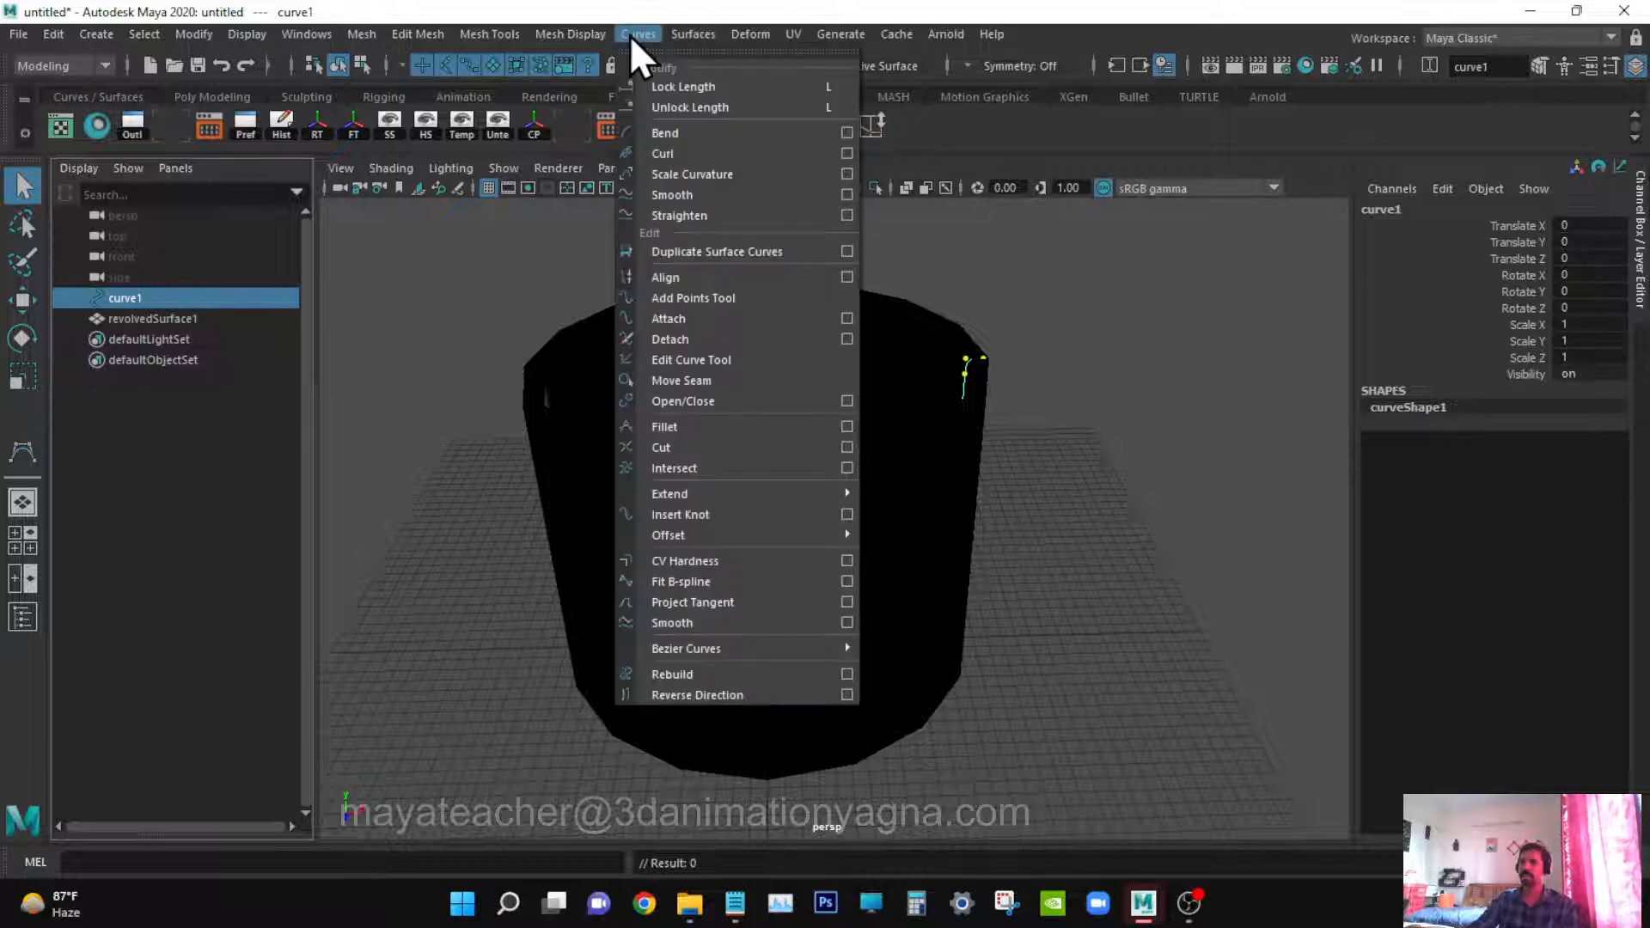
pyautogui.click(730, 678)
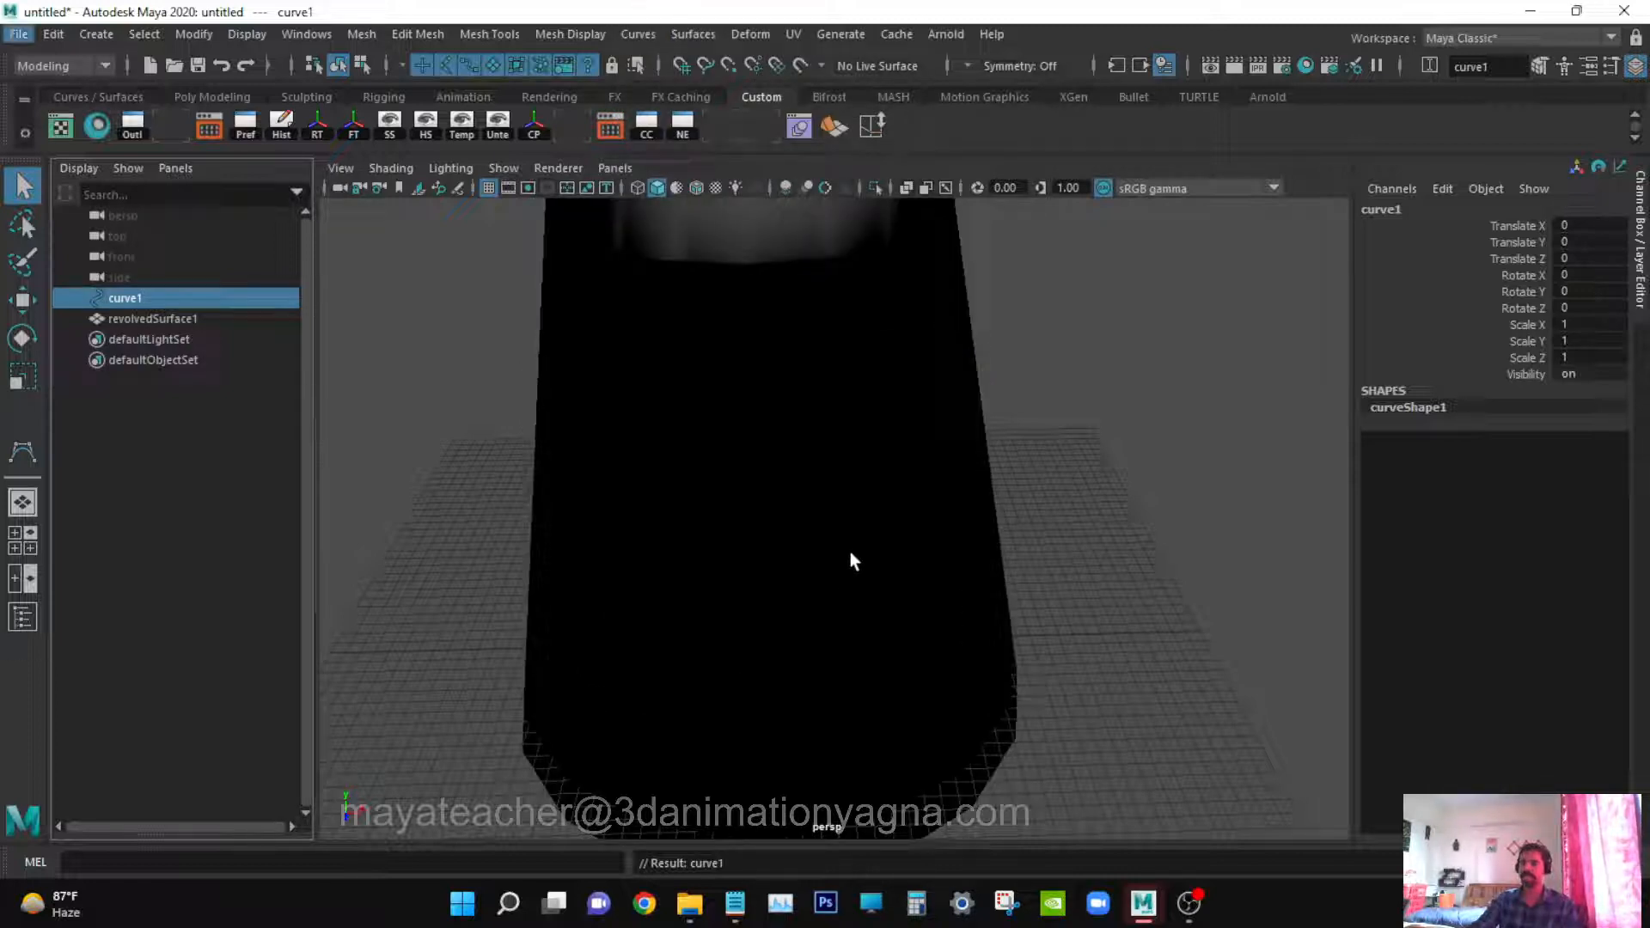
pyautogui.scroll(-5, 851, 560)
pyautogui.keyDown('alt'); pyautogui.moveTo(850, 559); pyautogui.dragTo(841, 614); pyautogui.keyUp('alt')
pyautogui.click(632, 34)
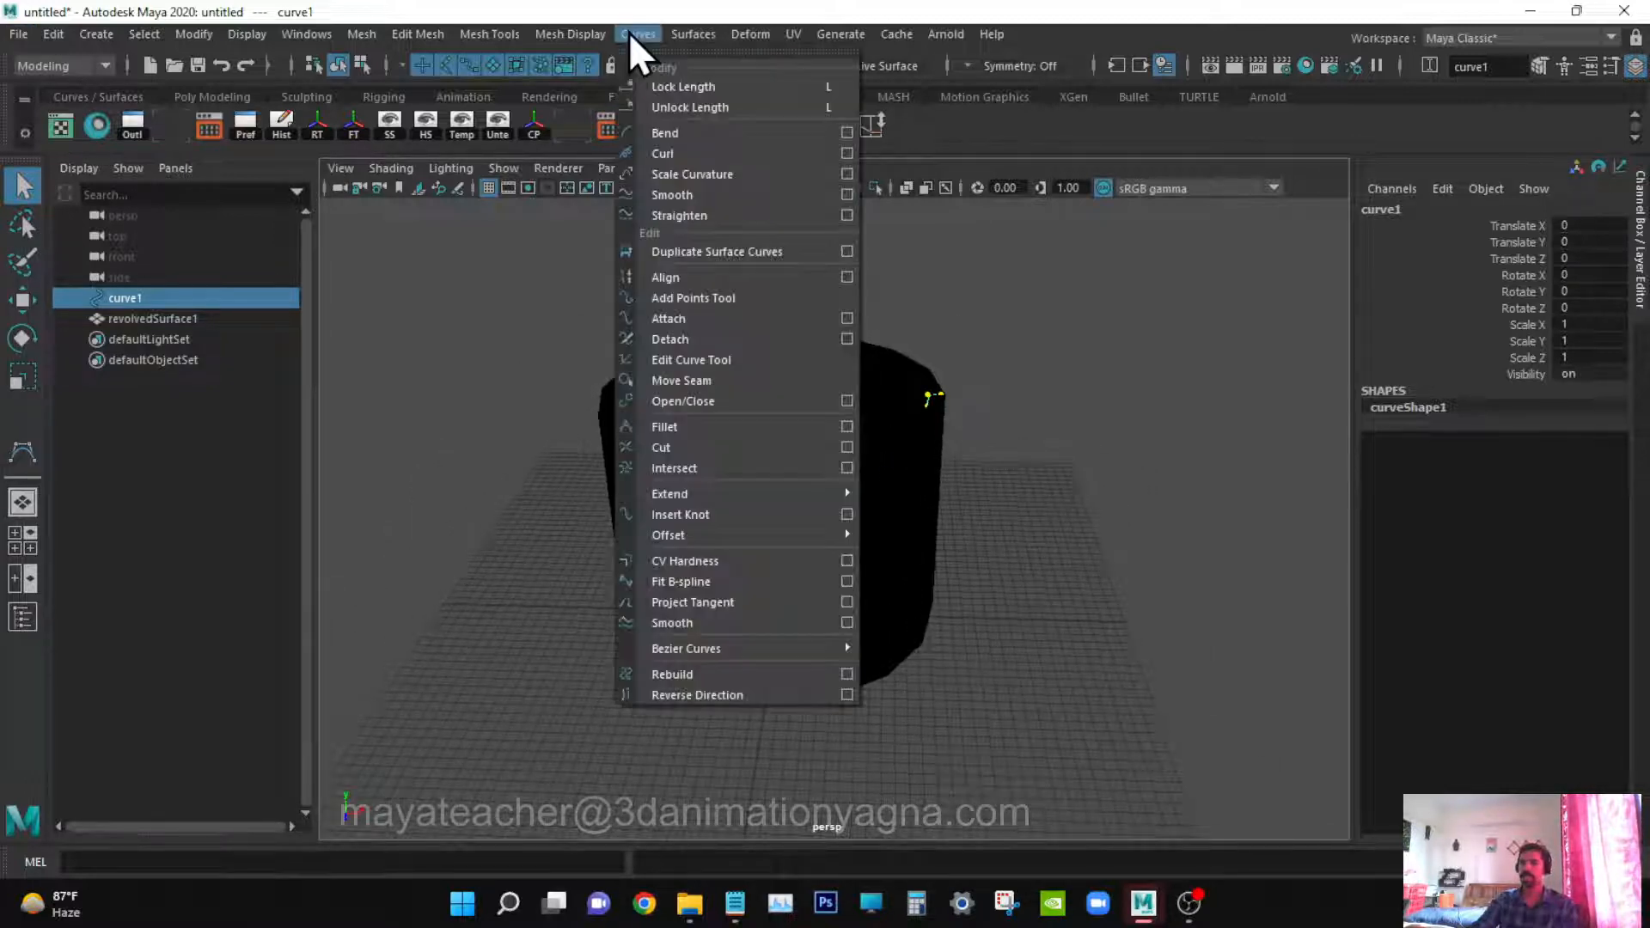
pyautogui.click(727, 688)
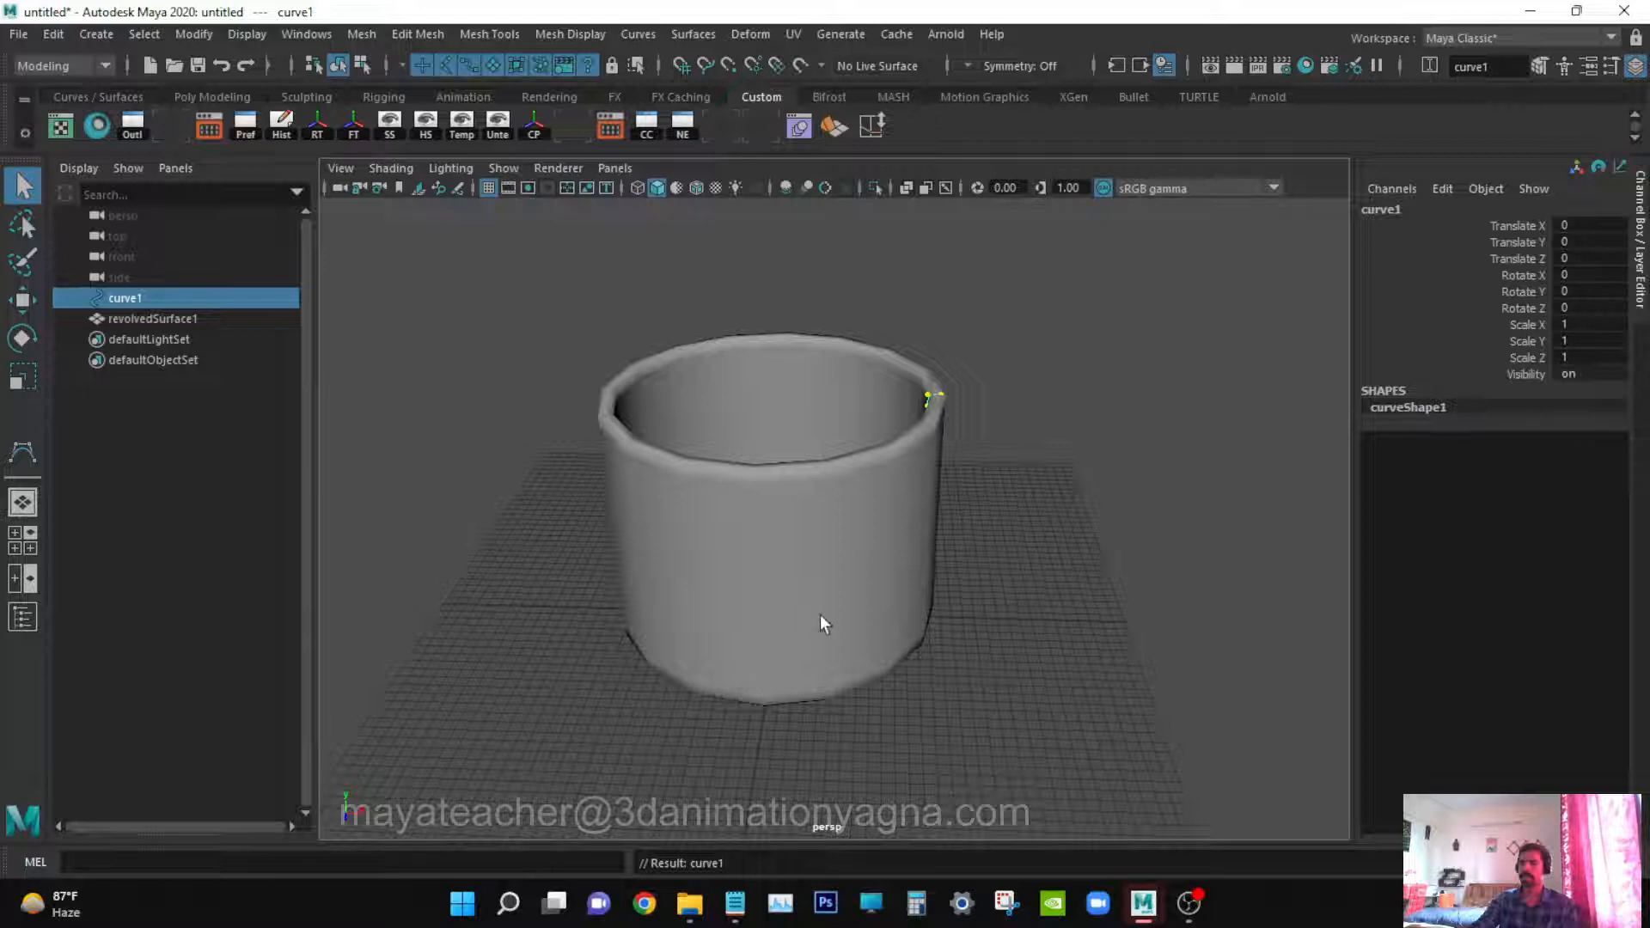
pyautogui.keyDown('alt'); pyautogui.moveTo(820, 623); pyautogui.dragTo(865, 749); pyautogui.keyUp('alt')
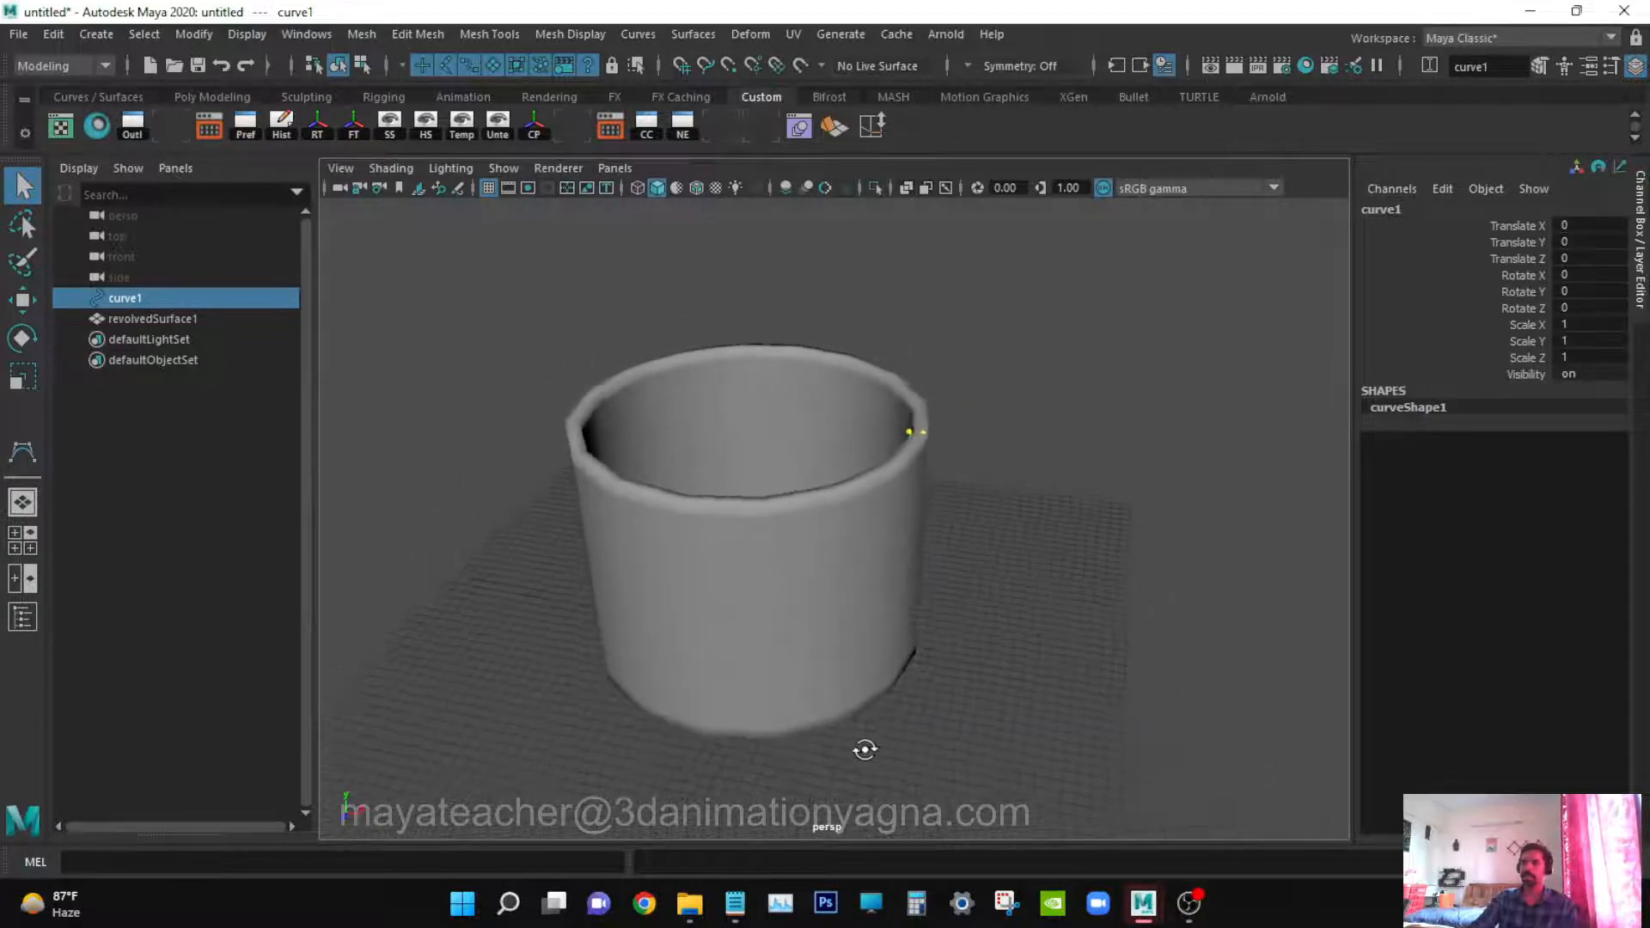
# Rename the revolved mesh as teacup
pyautogui.doubleClick(155, 319)
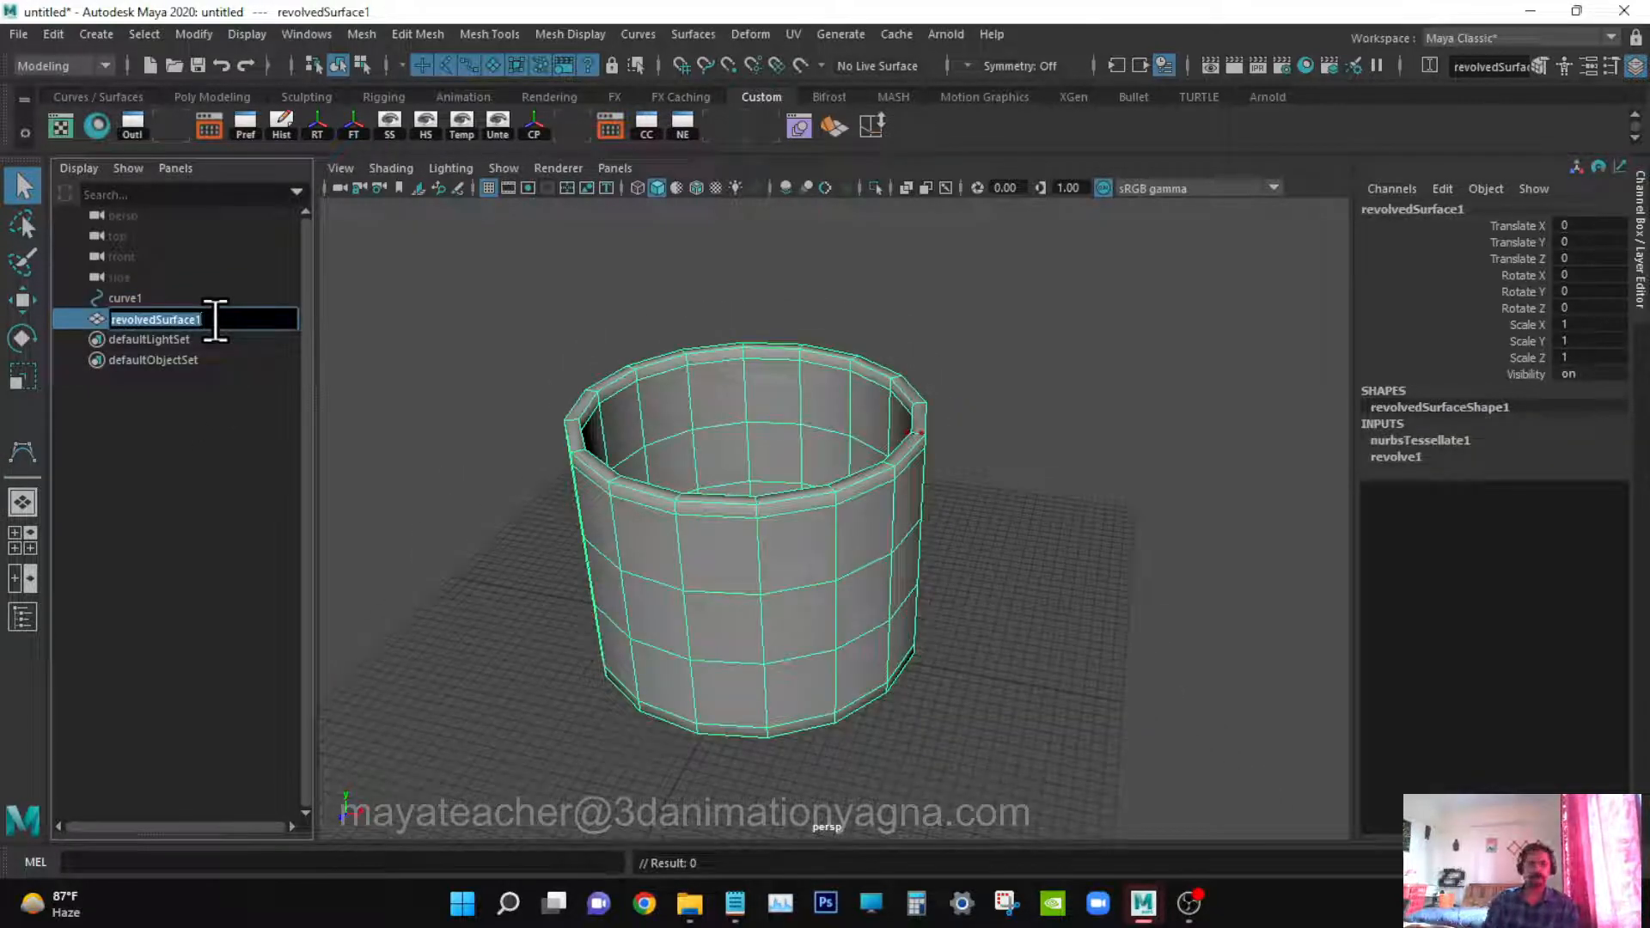
pyautogui.write('t')
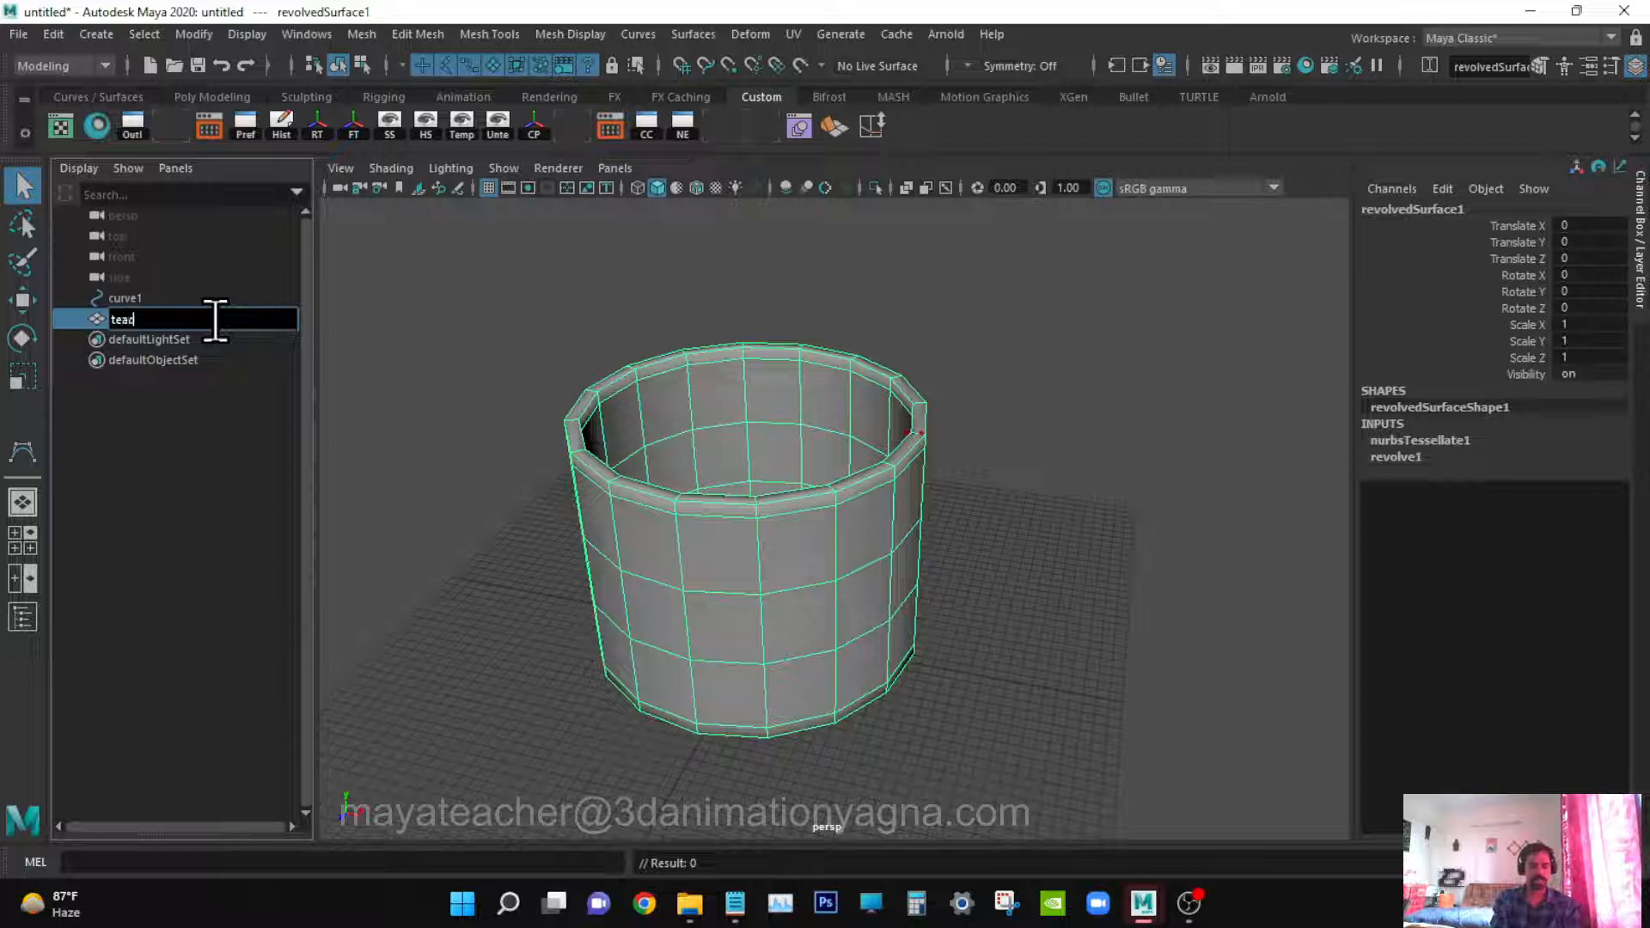
pyautogui.write('eacup')
pyautogui.press('Return')
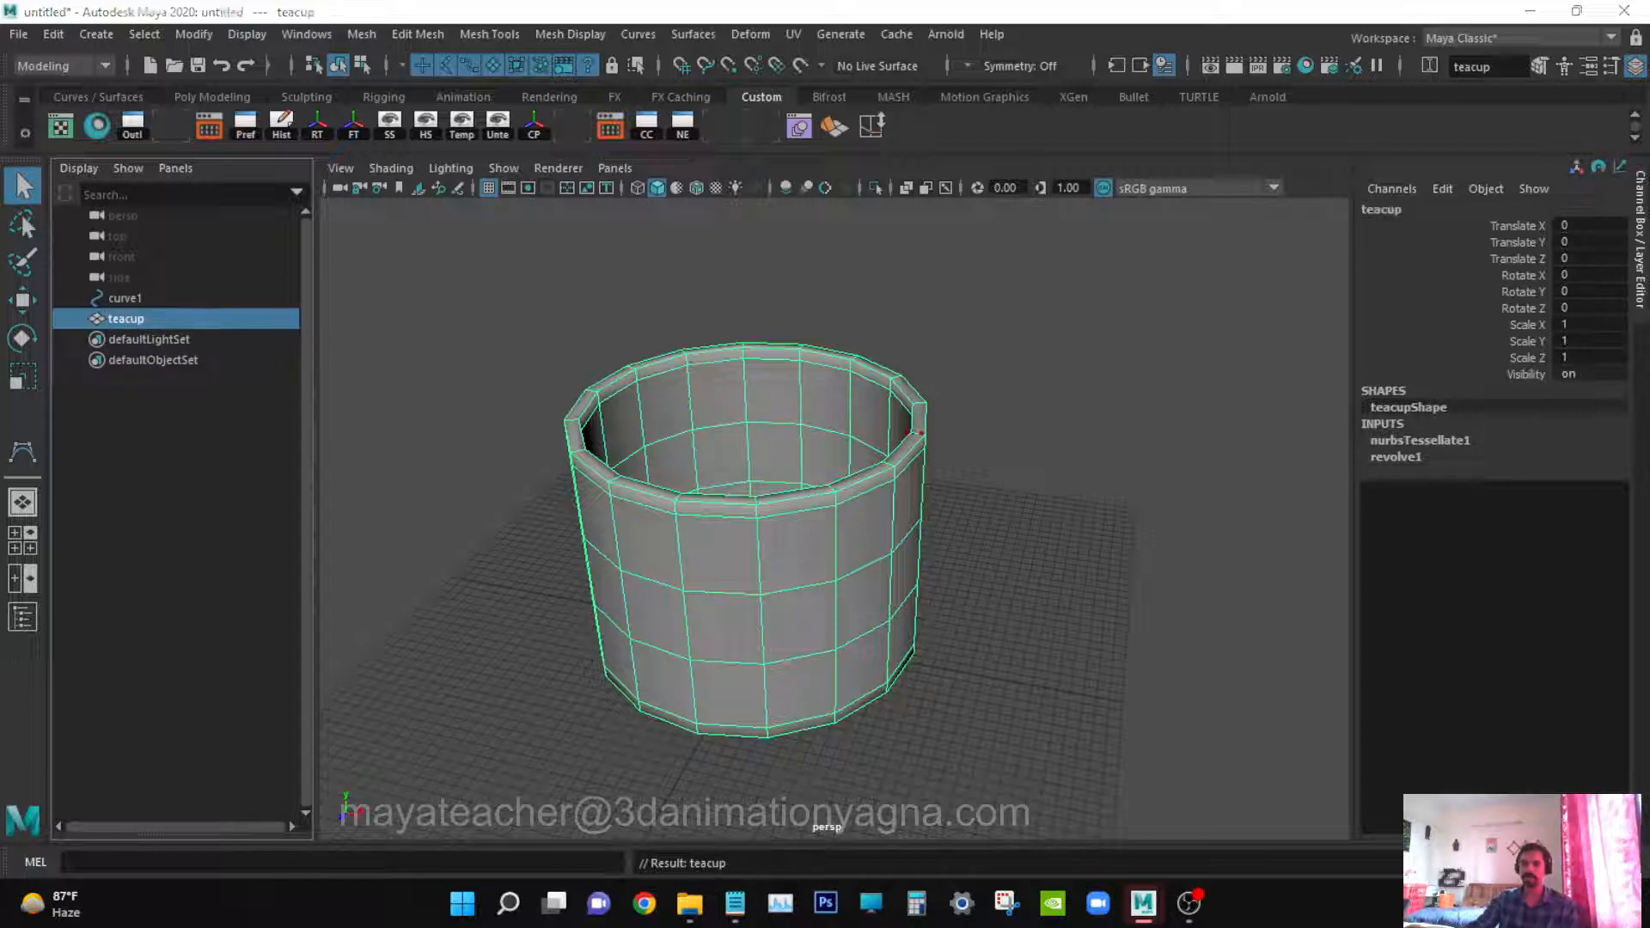
# Create a polygon torus for the cup's handle
pyautogui.keyDown('alt'); pyautogui.moveTo(796, 672); pyautogui.dragTo(906, 630); pyautogui.keyUp('alt')
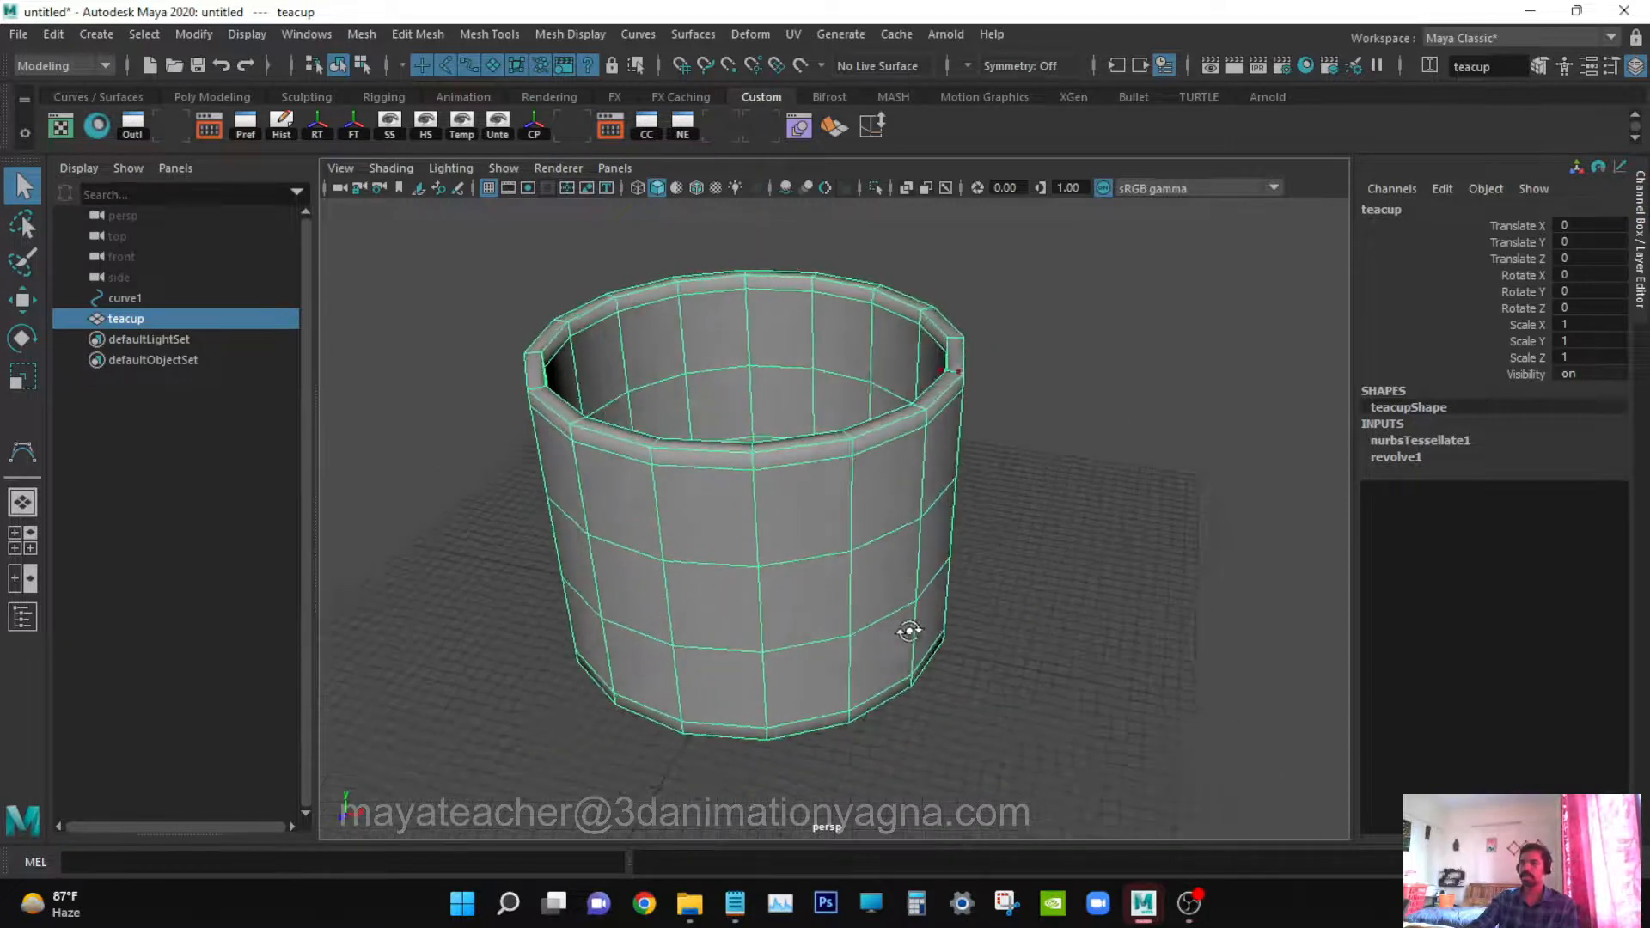
pyautogui.moveTo(1043, 354)
pyautogui.keyDown('alt'); pyautogui.mouseDown()
pyautogui.moveTo(1009, 457)
pyautogui.moveTo(1045, 379)
pyautogui.mouseUp(); pyautogui.keyUp('alt')
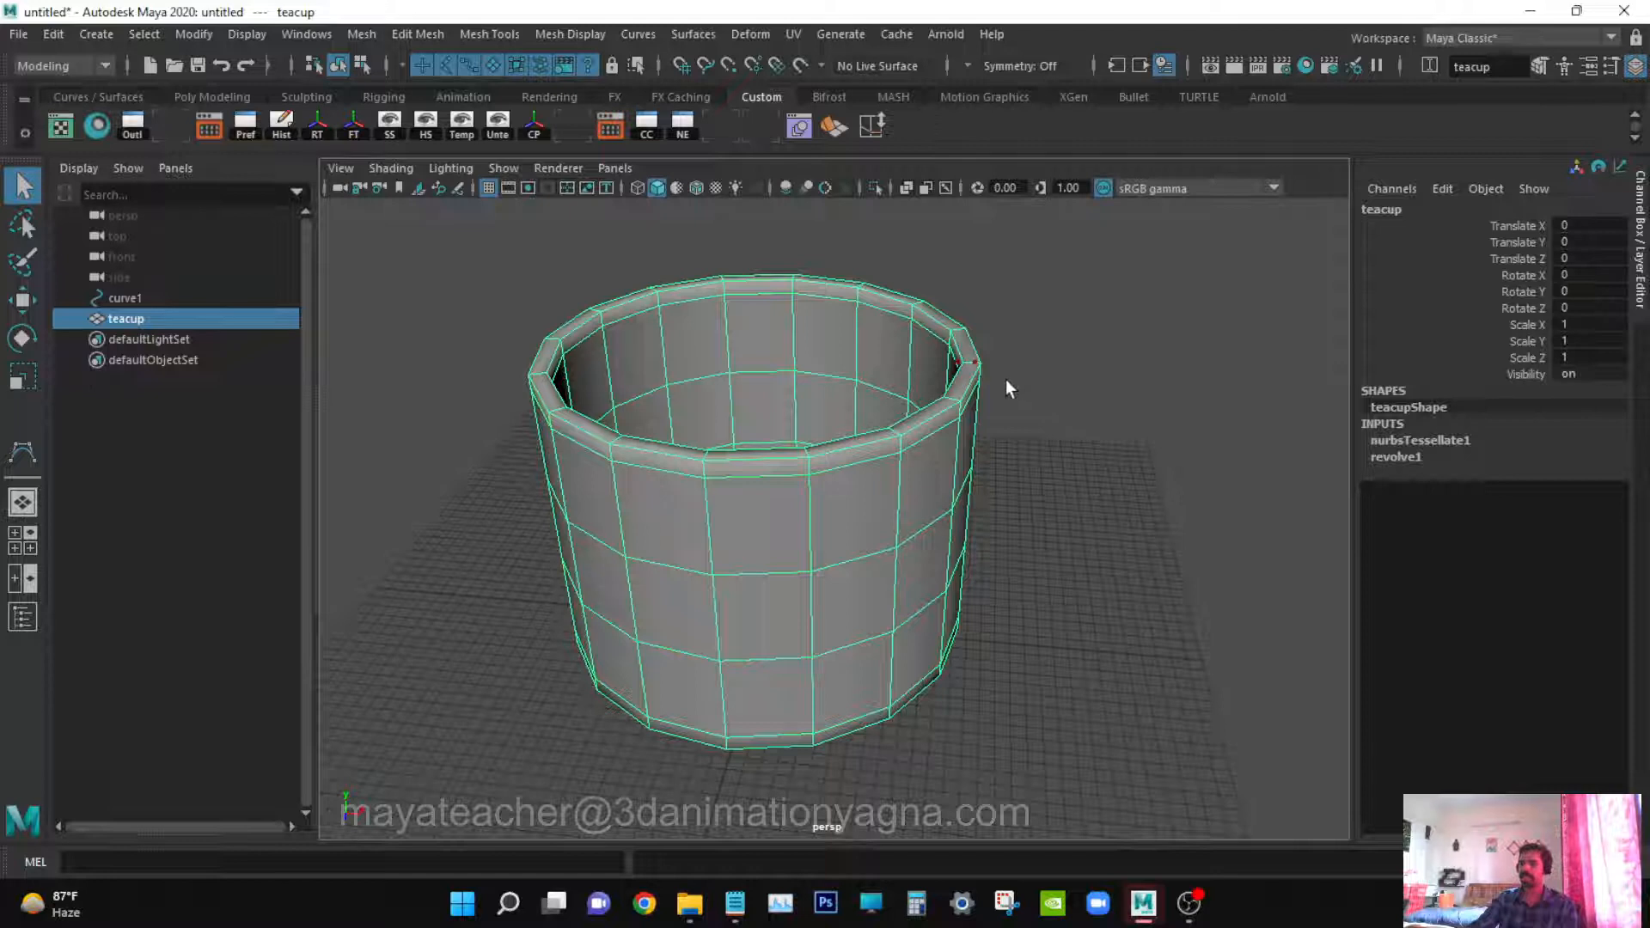
pyautogui.keyDown('alt'); pyautogui.moveTo(1011, 586); pyautogui.dragTo(1002, 581); pyautogui.keyUp('alt')
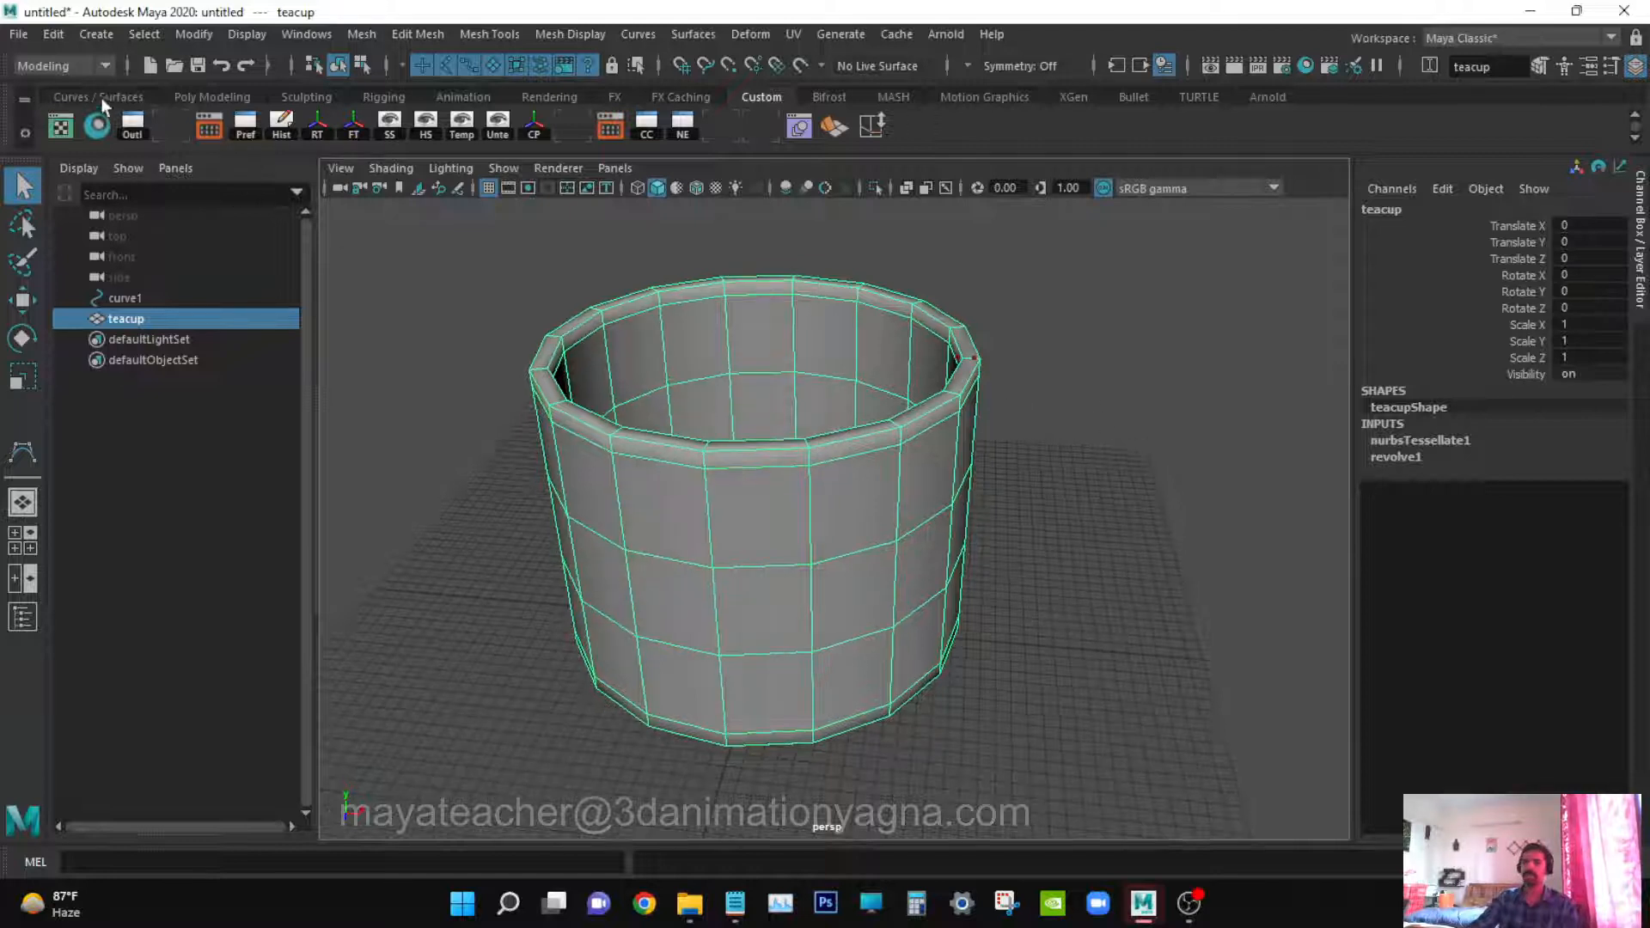
pyautogui.click(113, 34)
pyautogui.moveTo(131, 106)
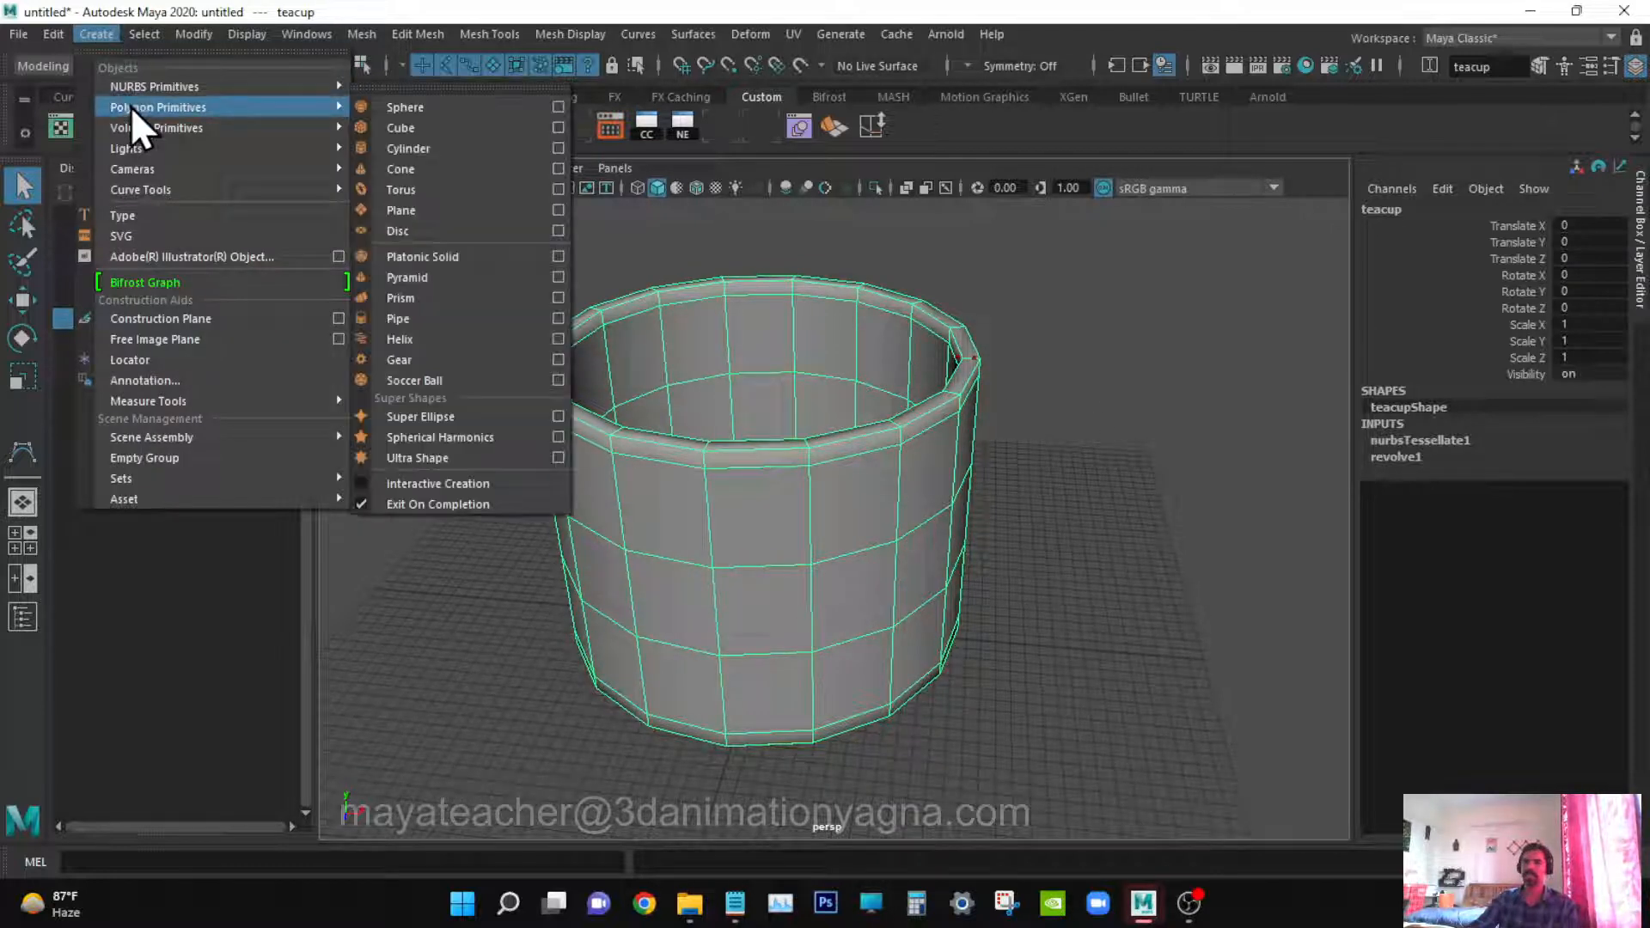
pyautogui.click(437, 188)
# Move the torus beside the teacup in the front view, to about 7.9 in X and 4.16 in Y
pyautogui.press('w')
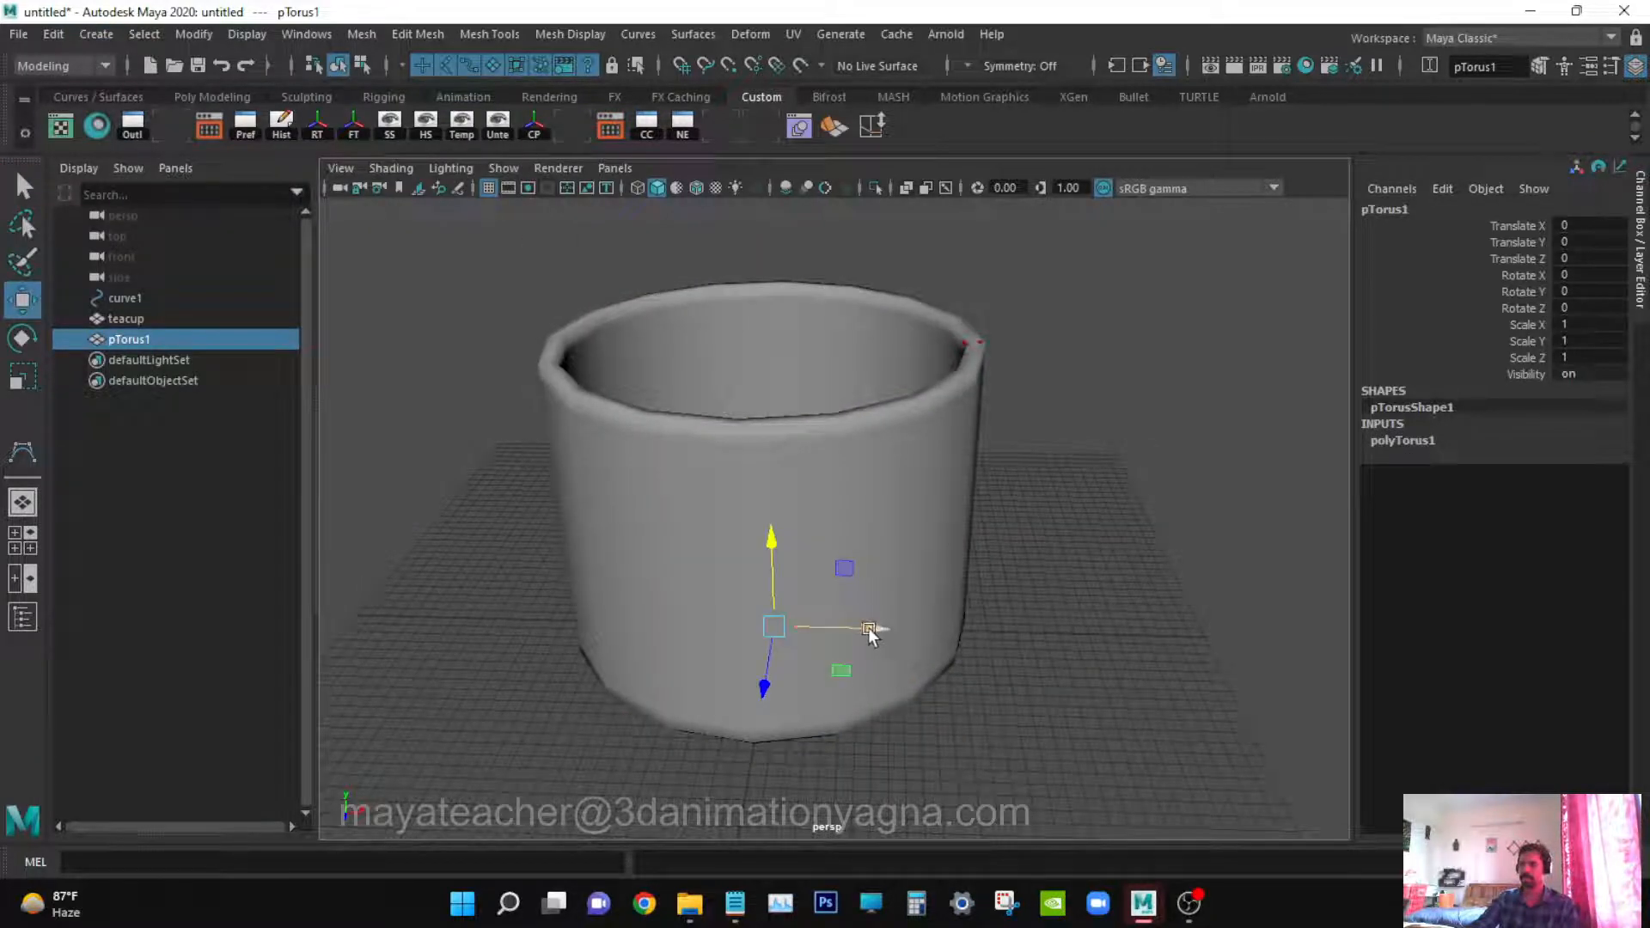
pyautogui.moveTo(860, 643); pyautogui.dragTo(1091, 670)
pyautogui.press('space')
pyautogui.keyDown('alt'); pyautogui.moveTo(1059, 633); pyautogui.dragTo(1040, 668, button='middle'); pyautogui.keyUp('alt')
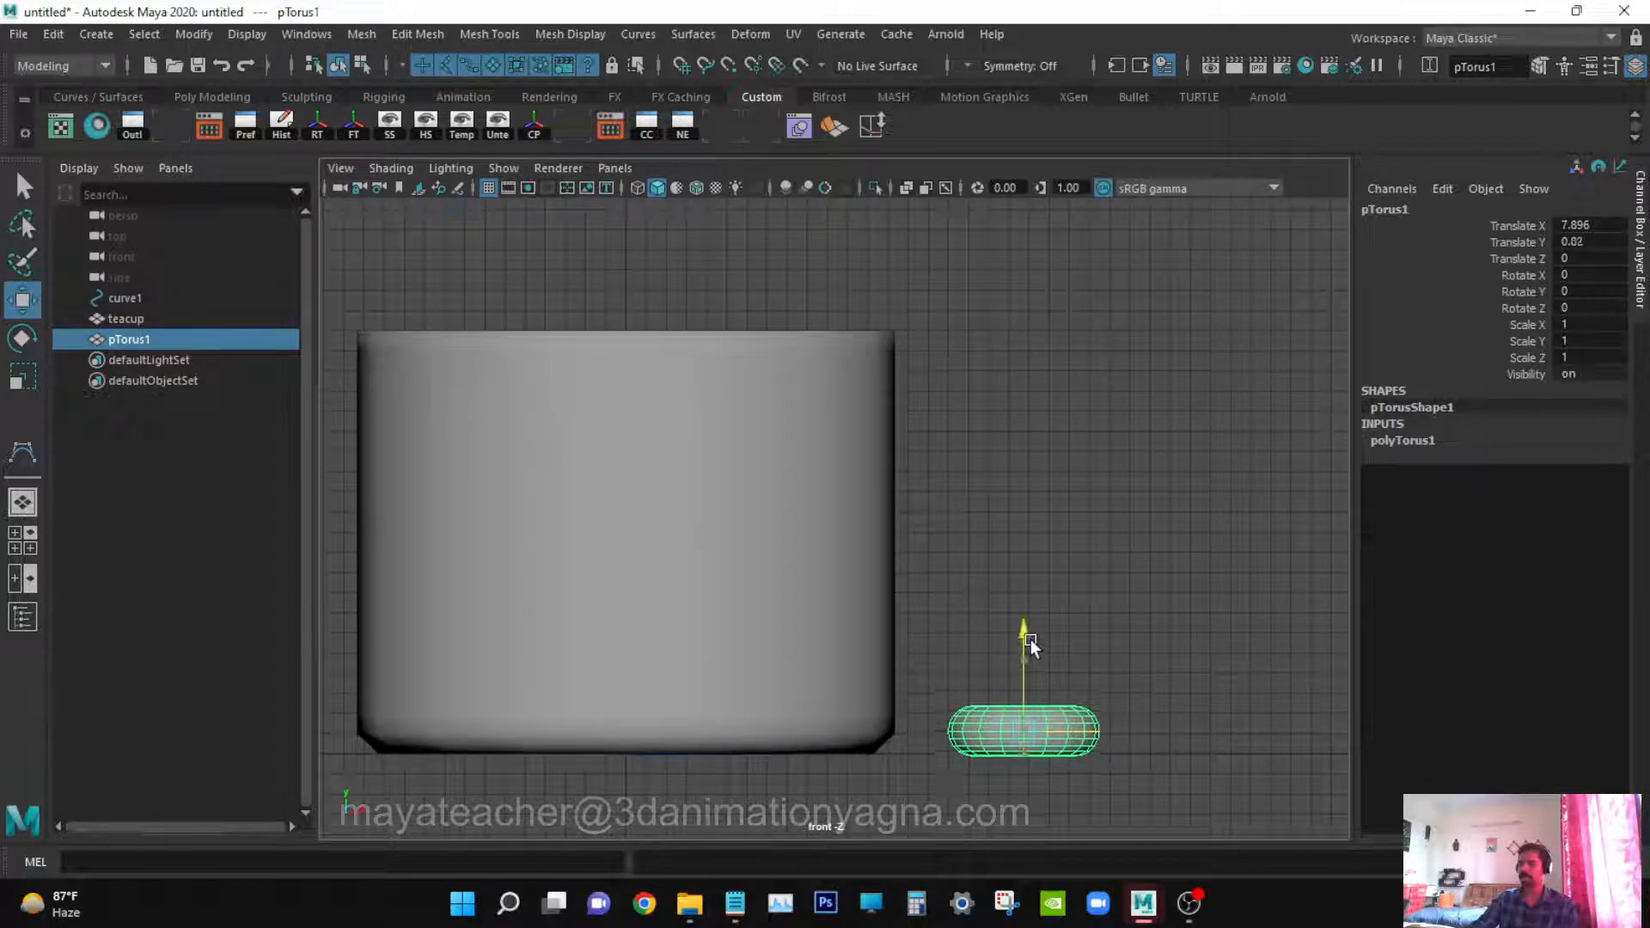
pyautogui.moveTo(1030, 639); pyautogui.dragTo(1050, 445)
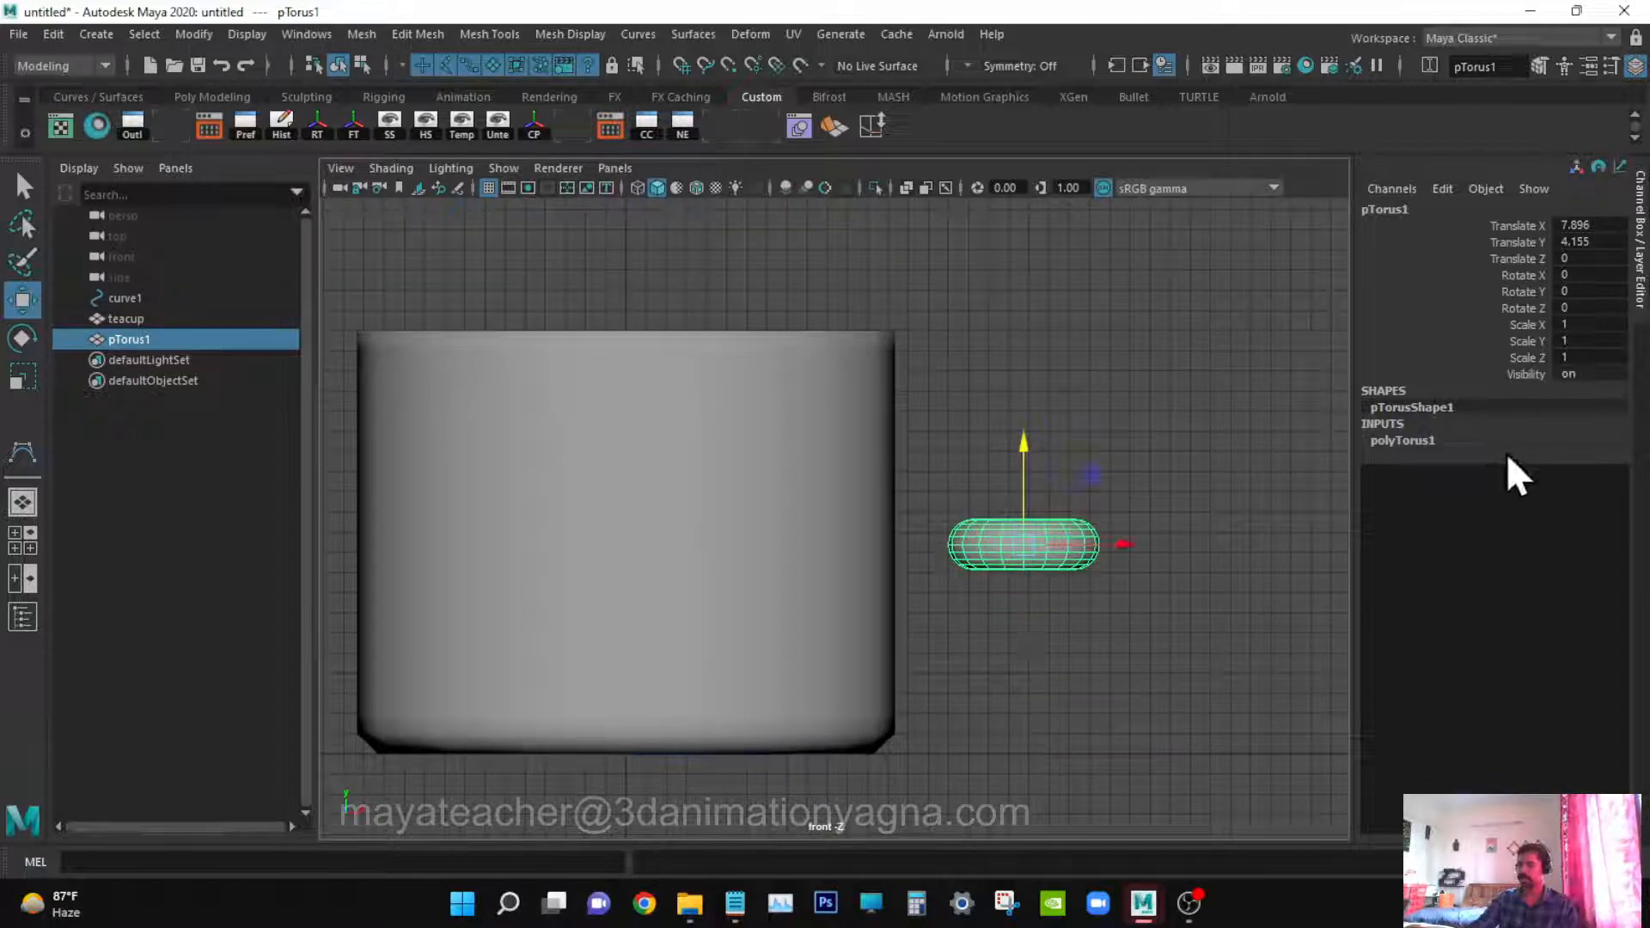
# Set the torus radius to 2.7 and its X rotation to 90 degrees
pyautogui.click(1431, 440)
pyautogui.doubleClick(1589, 456)
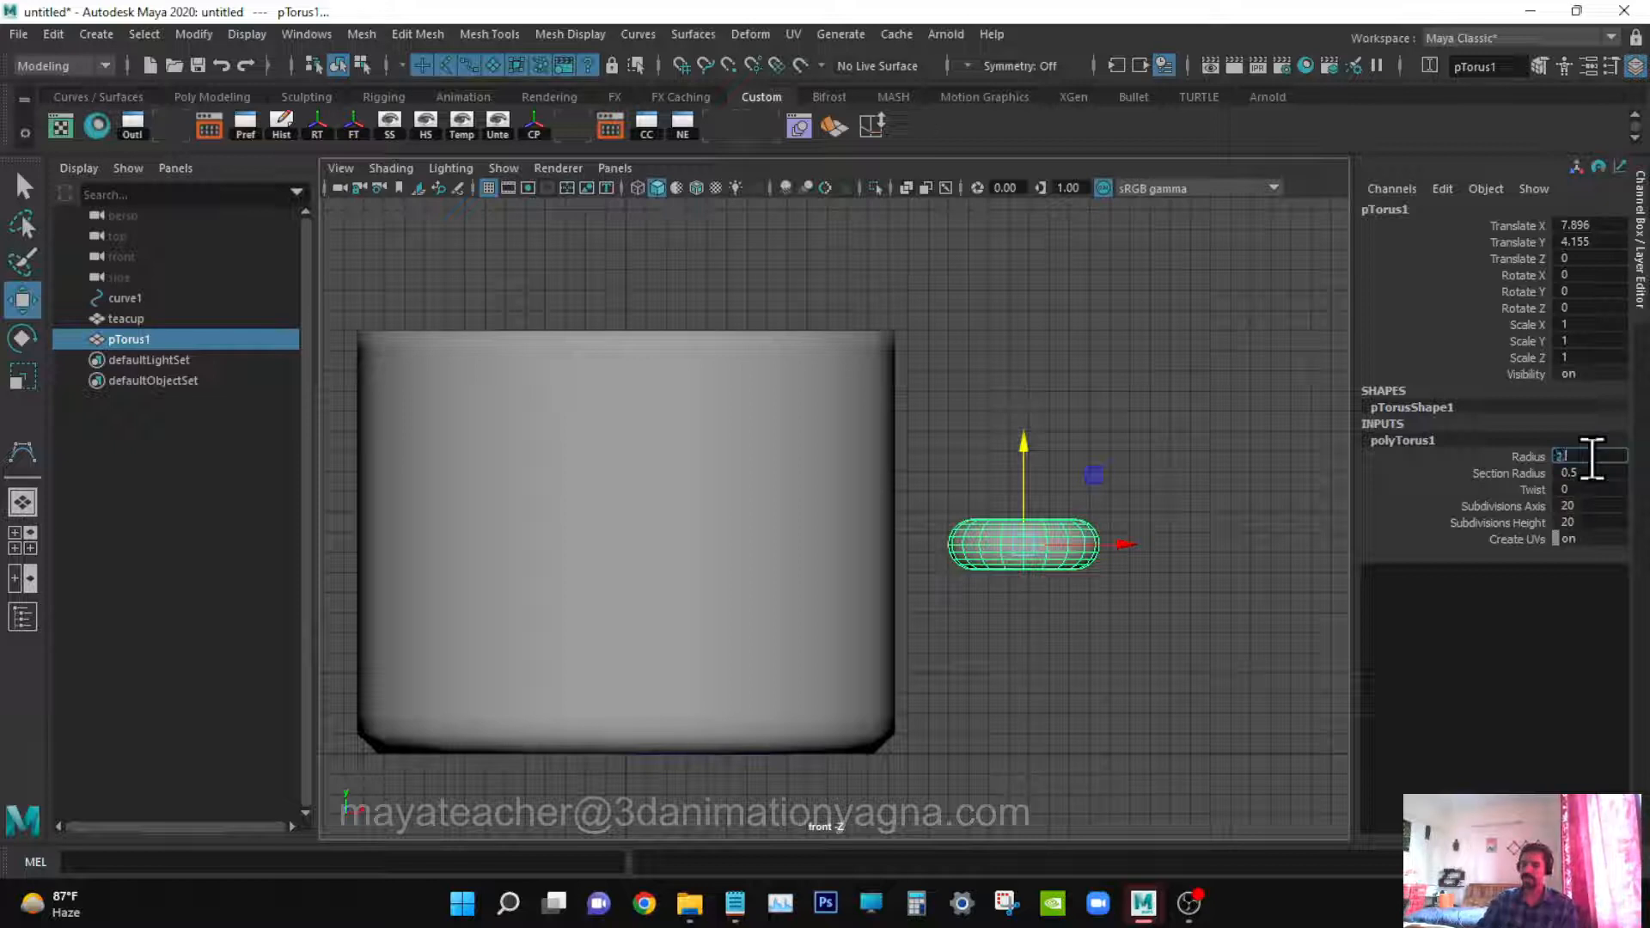
pyautogui.write('2.7')
pyautogui.press('Return')
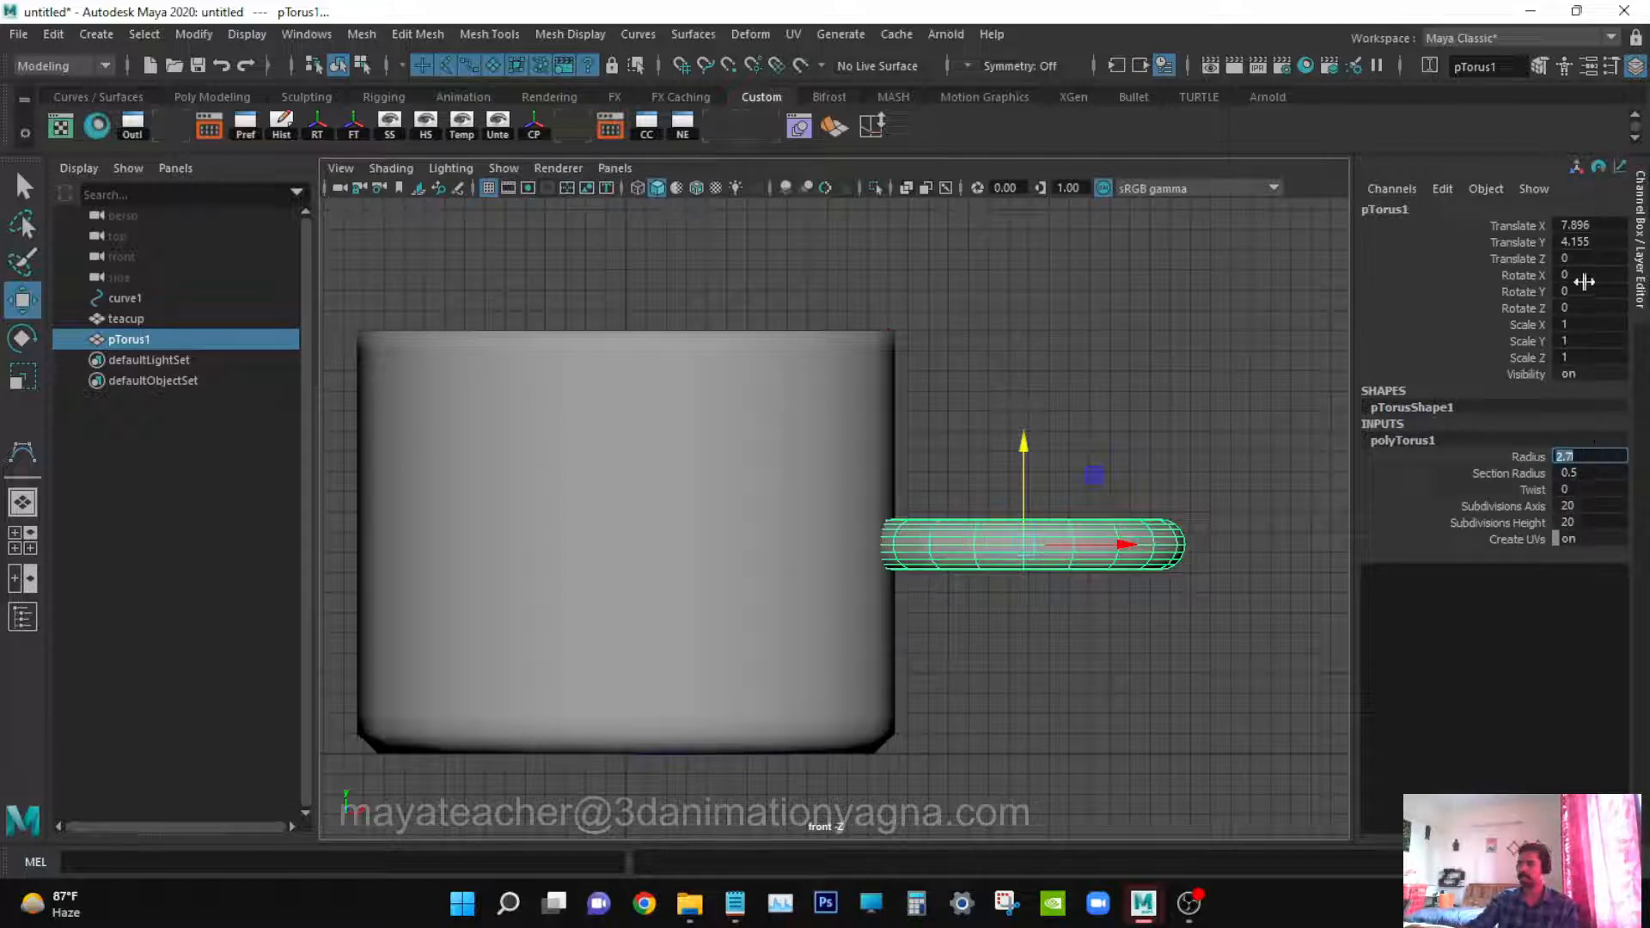
pyautogui.click(1586, 273)
pyautogui.doubleClick(1585, 273)
pyautogui.write('90')
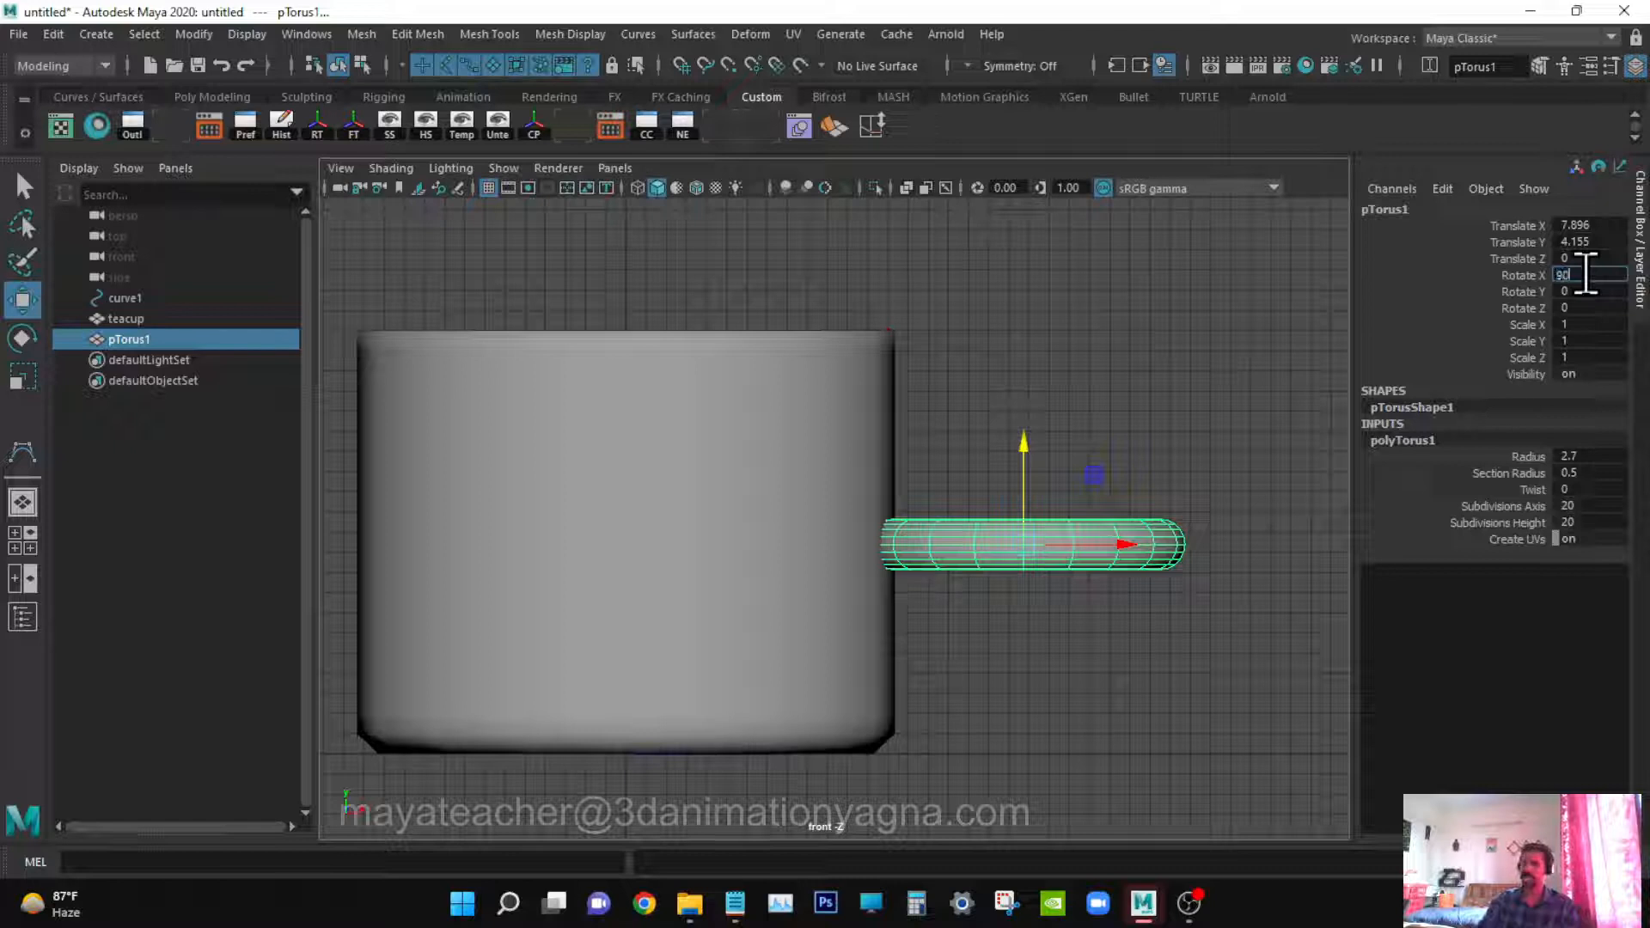
pyautogui.press('Return')
# Move the torus clear of the teacup to about 8.86 in X and hide the front view's grid
pyautogui.keyDown('alt'); pyautogui.moveTo(1003, 487); pyautogui.dragTo(1033, 487, button='middle'); pyautogui.keyUp('alt')
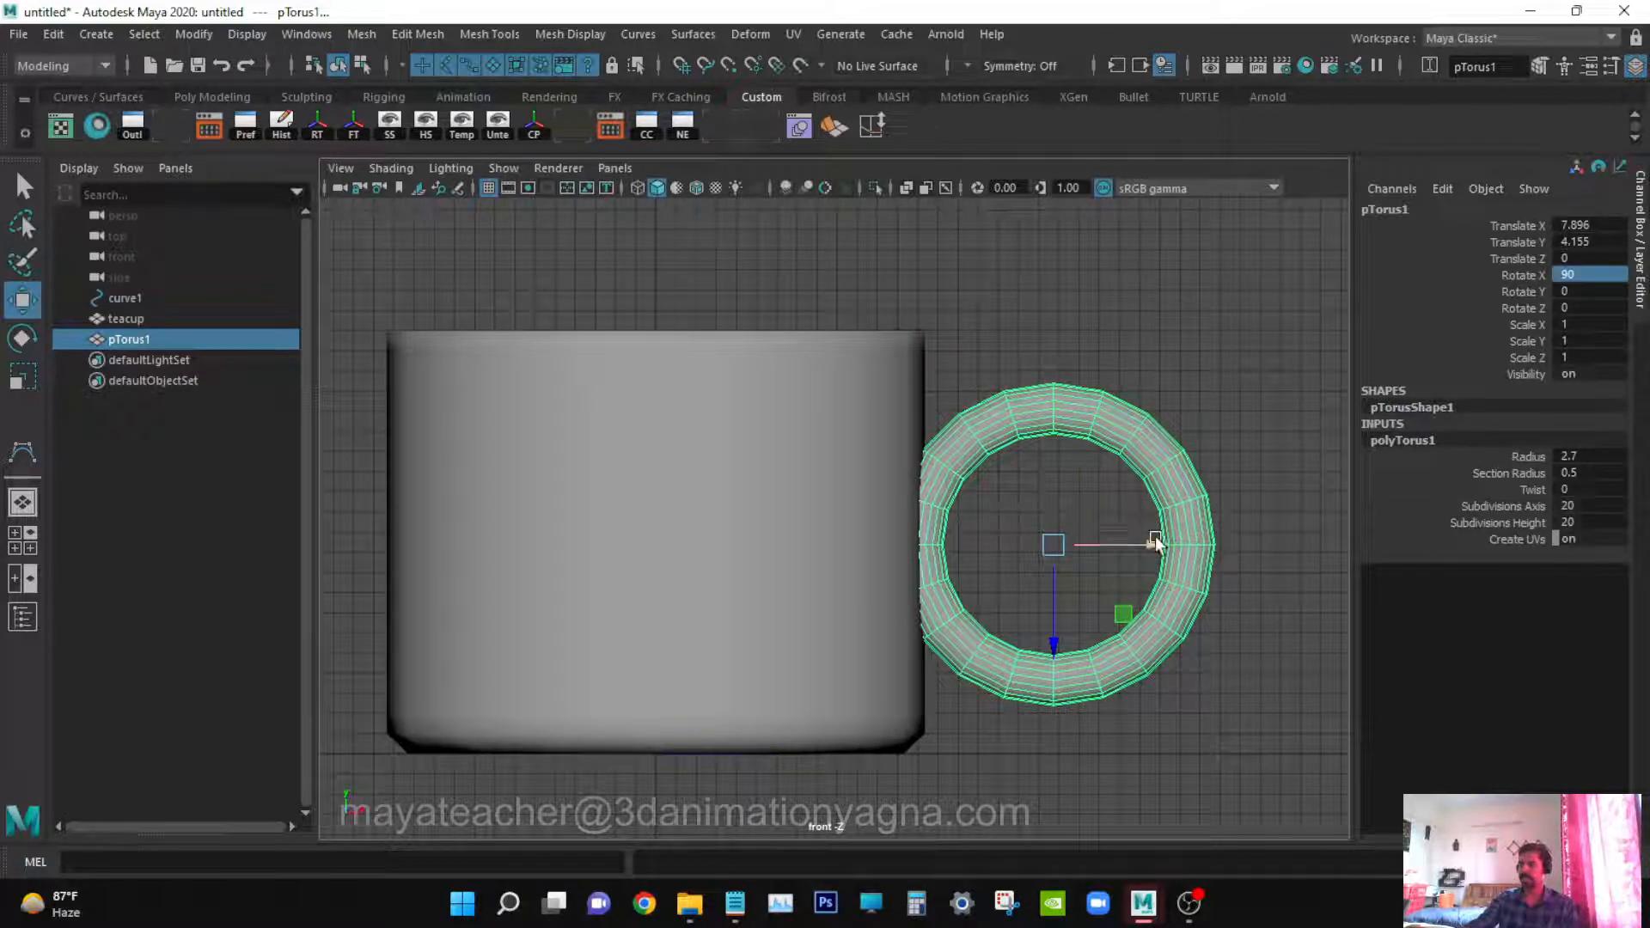
pyautogui.moveTo(1156, 543); pyautogui.dragTo(1197, 555)
pyautogui.keyDown('alt'); pyautogui.moveTo(1196, 555); pyautogui.dragTo(1154, 562, button='middle'); pyautogui.keyUp('alt')
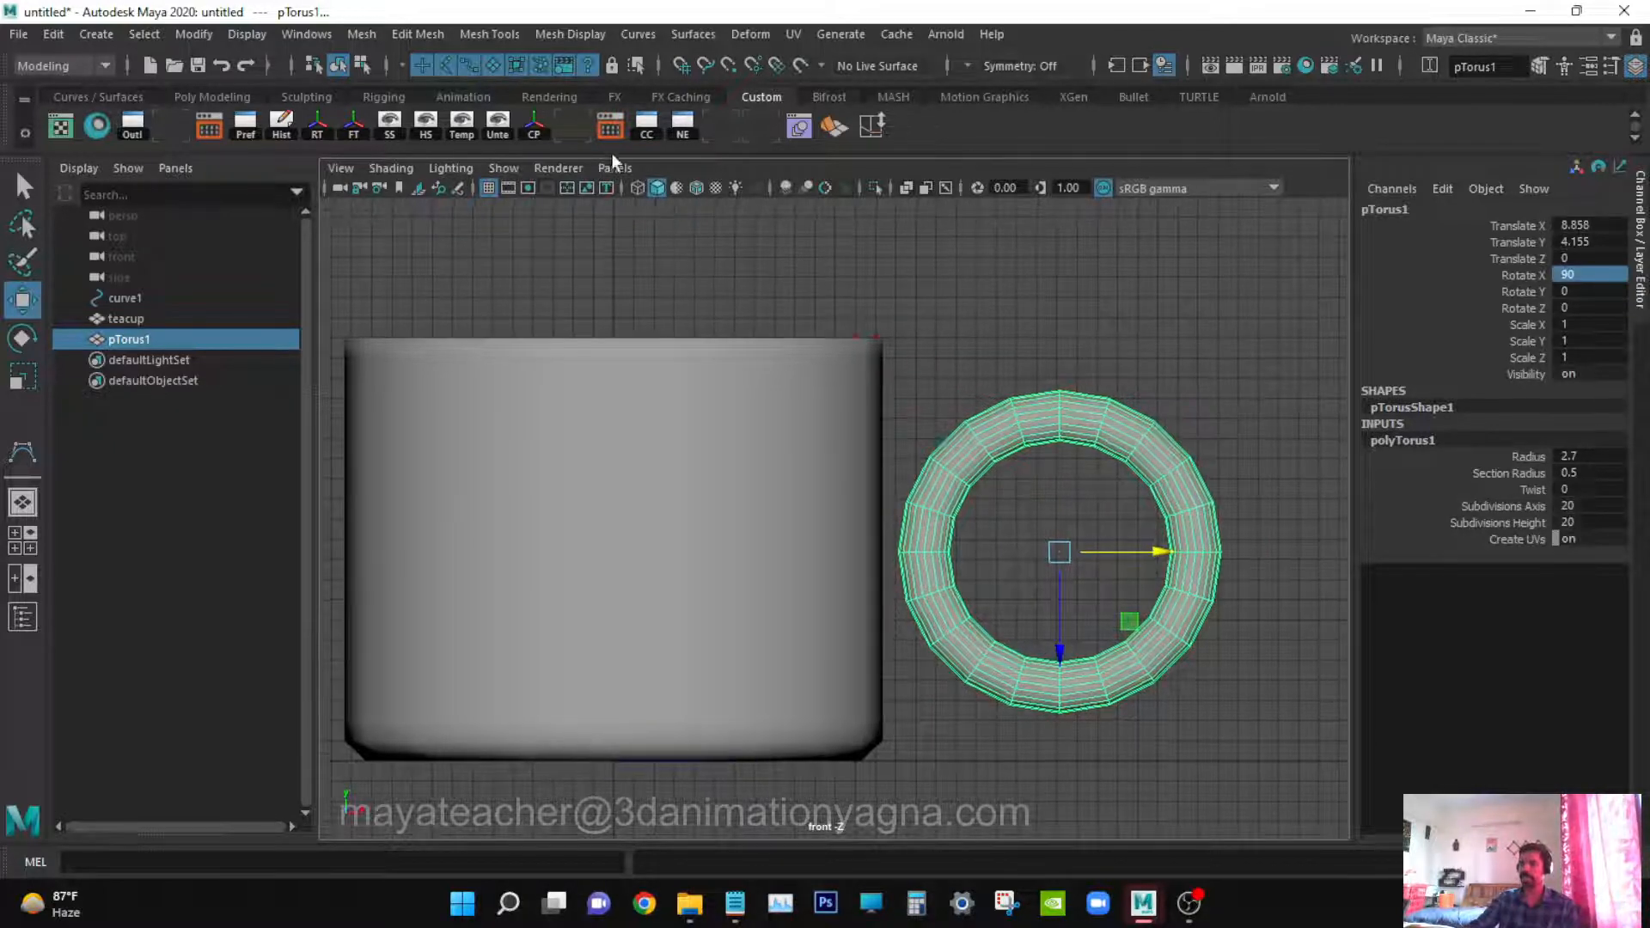
pyautogui.click(504, 167)
pyautogui.click(559, 827)
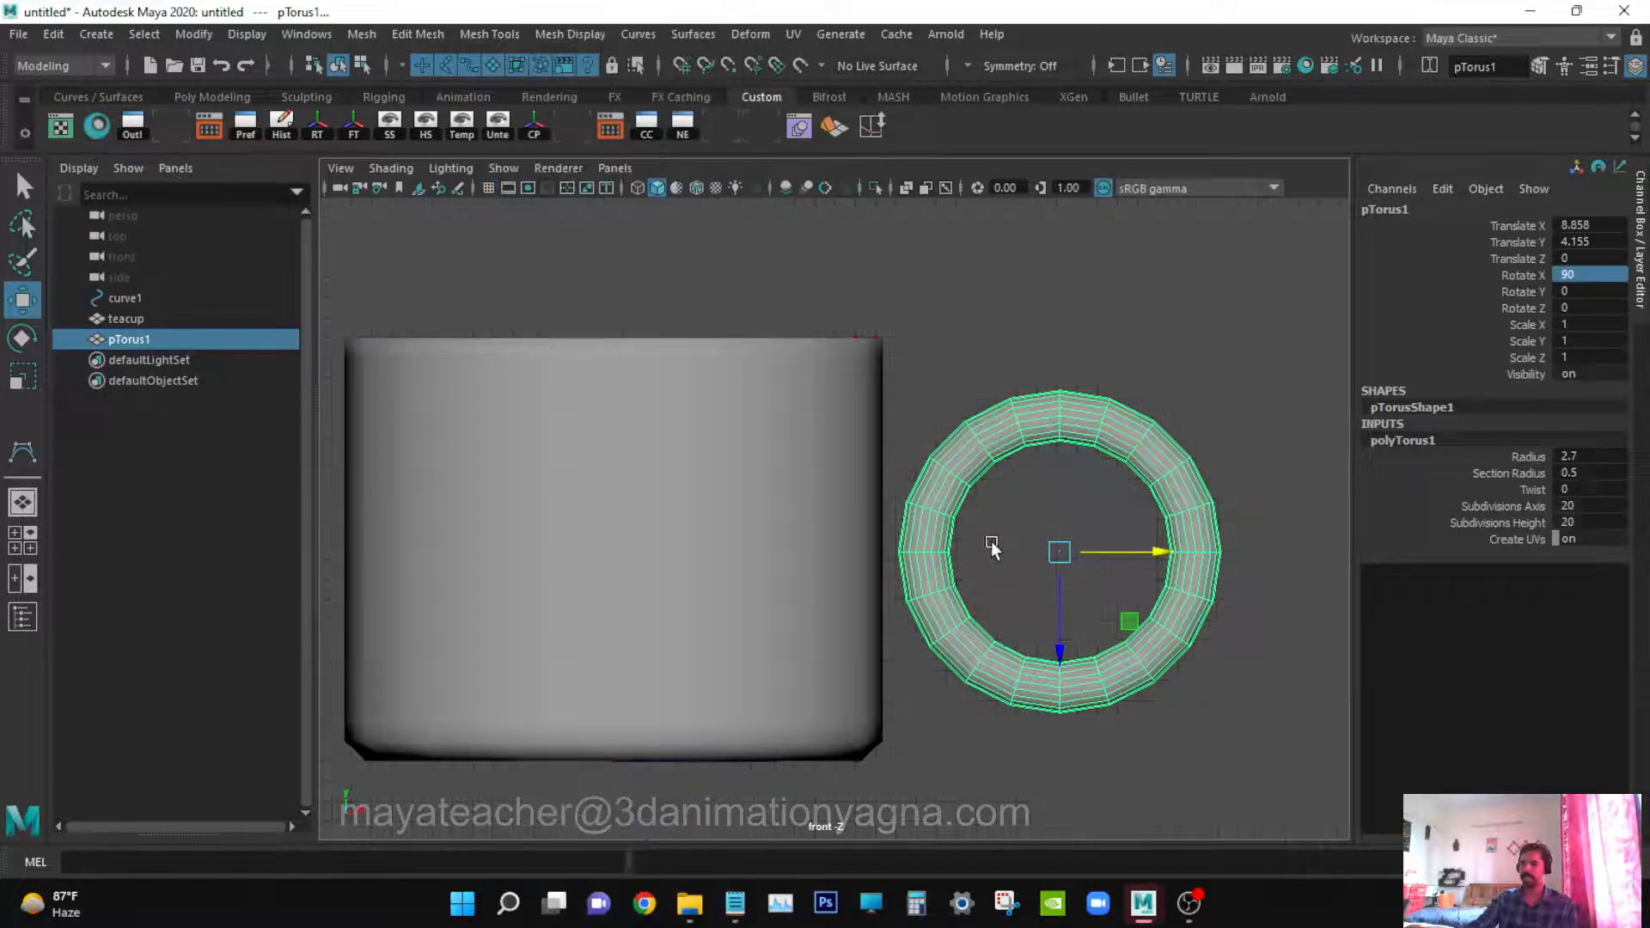
# Set the torus section radius to 0.55 and its height subdivisions to 8
pyautogui.keyDown('alt'); pyautogui.moveTo(1026, 548); pyautogui.dragTo(1009, 552, button='middle'); pyautogui.keyUp('alt')
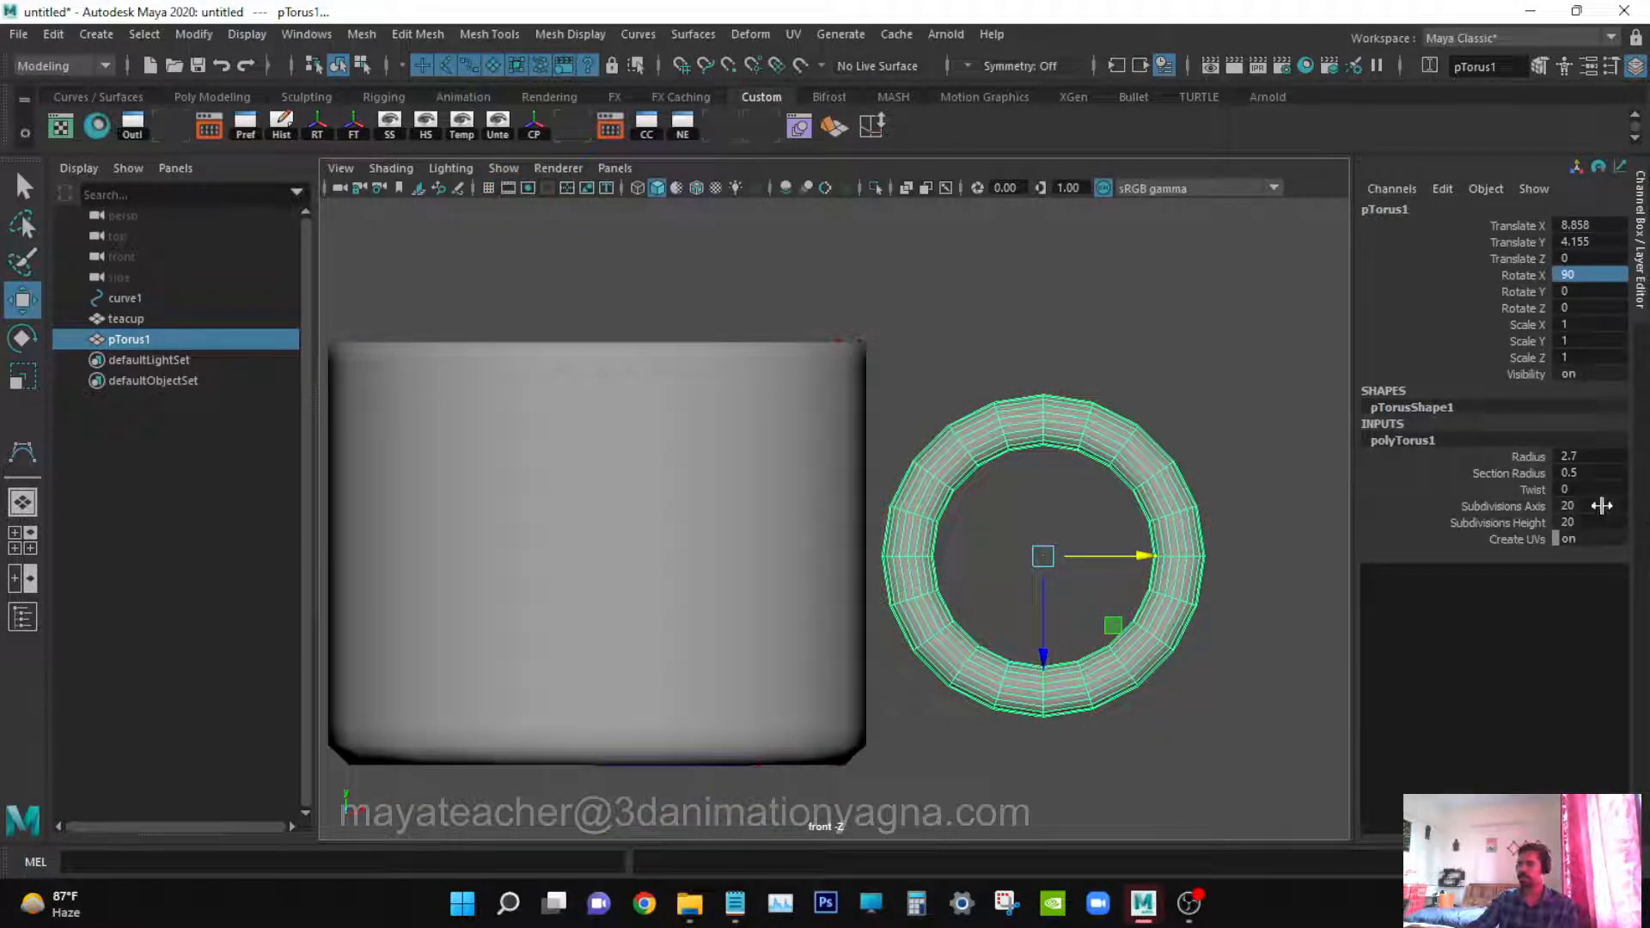
pyautogui.doubleClick(1597, 474)
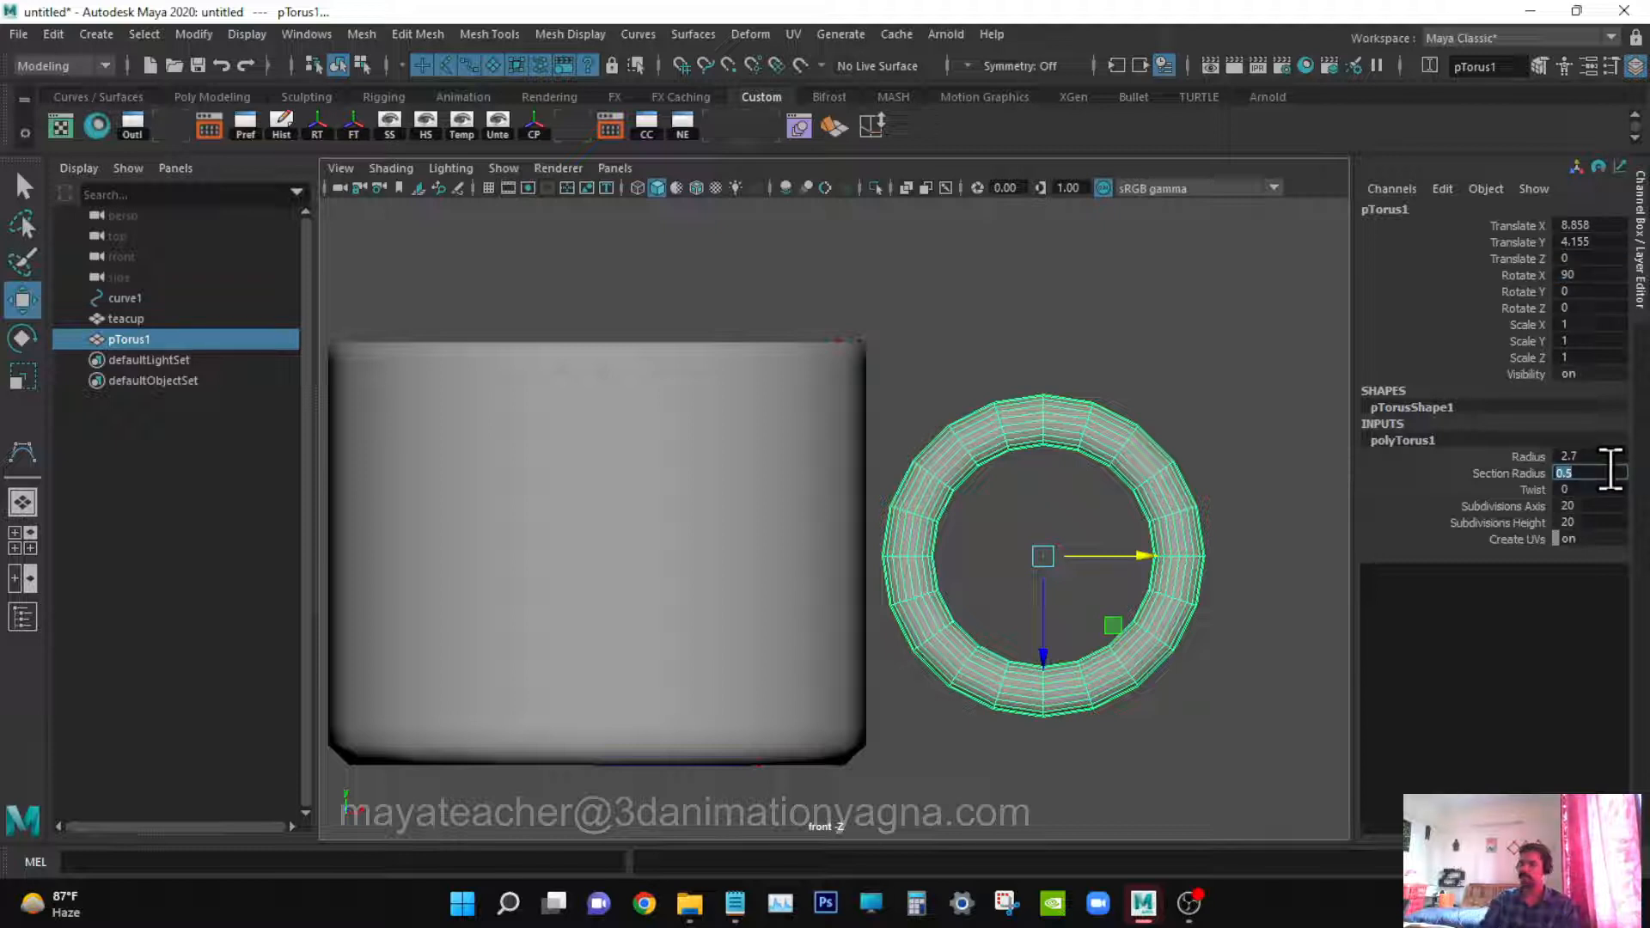
pyautogui.press('BackSpace')
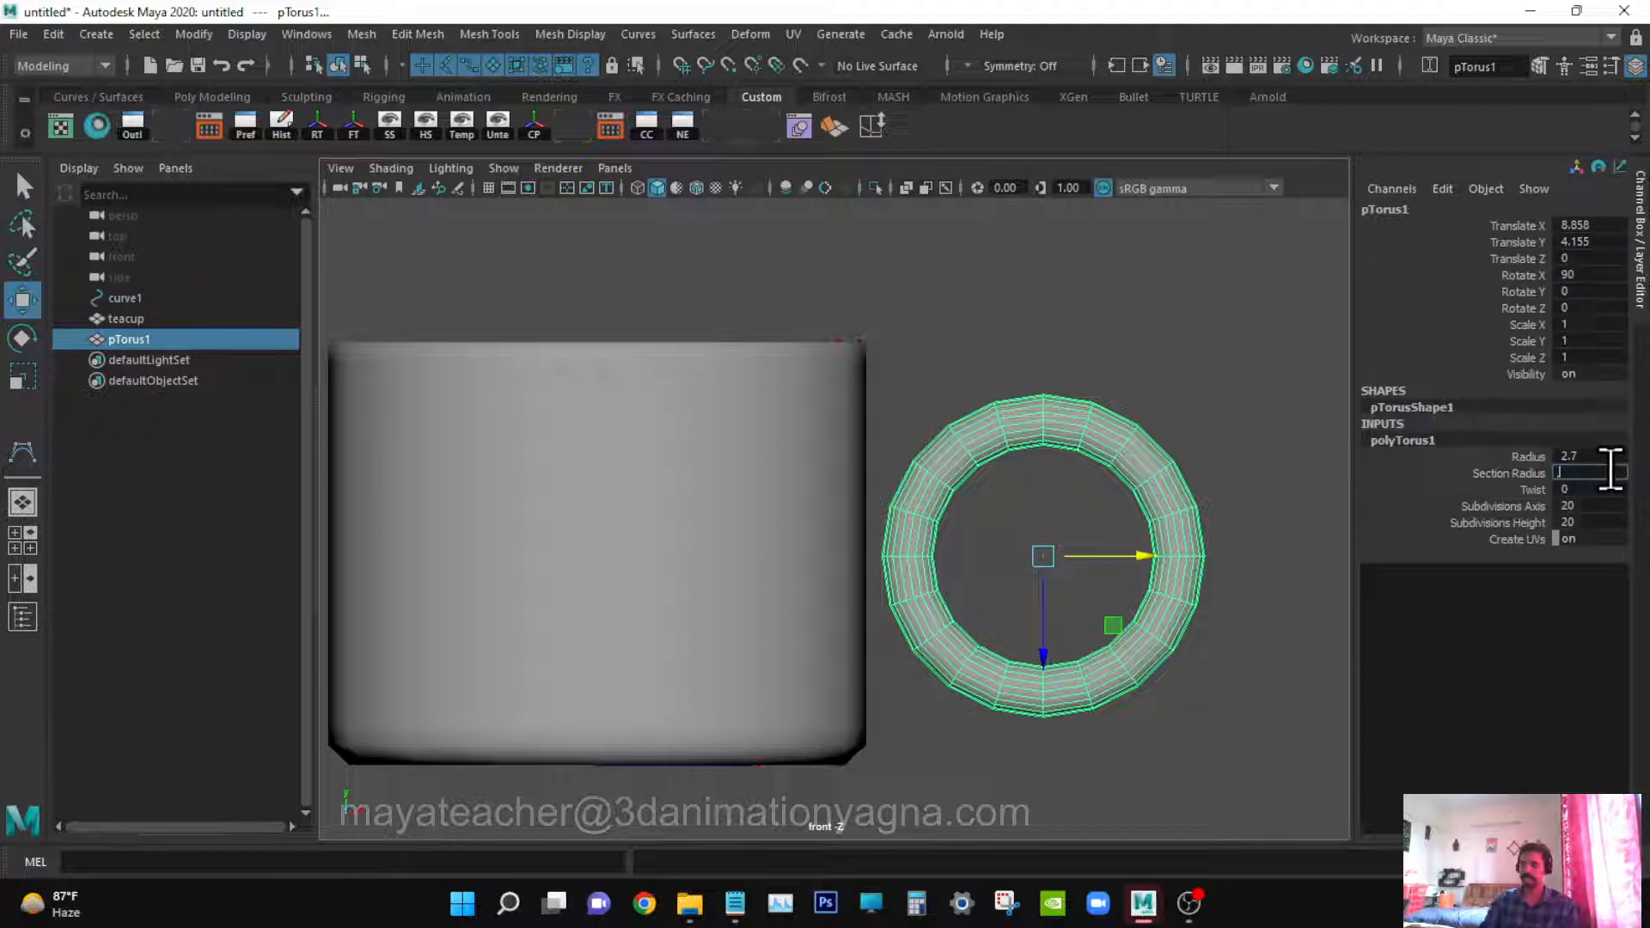
pyautogui.write('0.55')
pyautogui.press('Return')
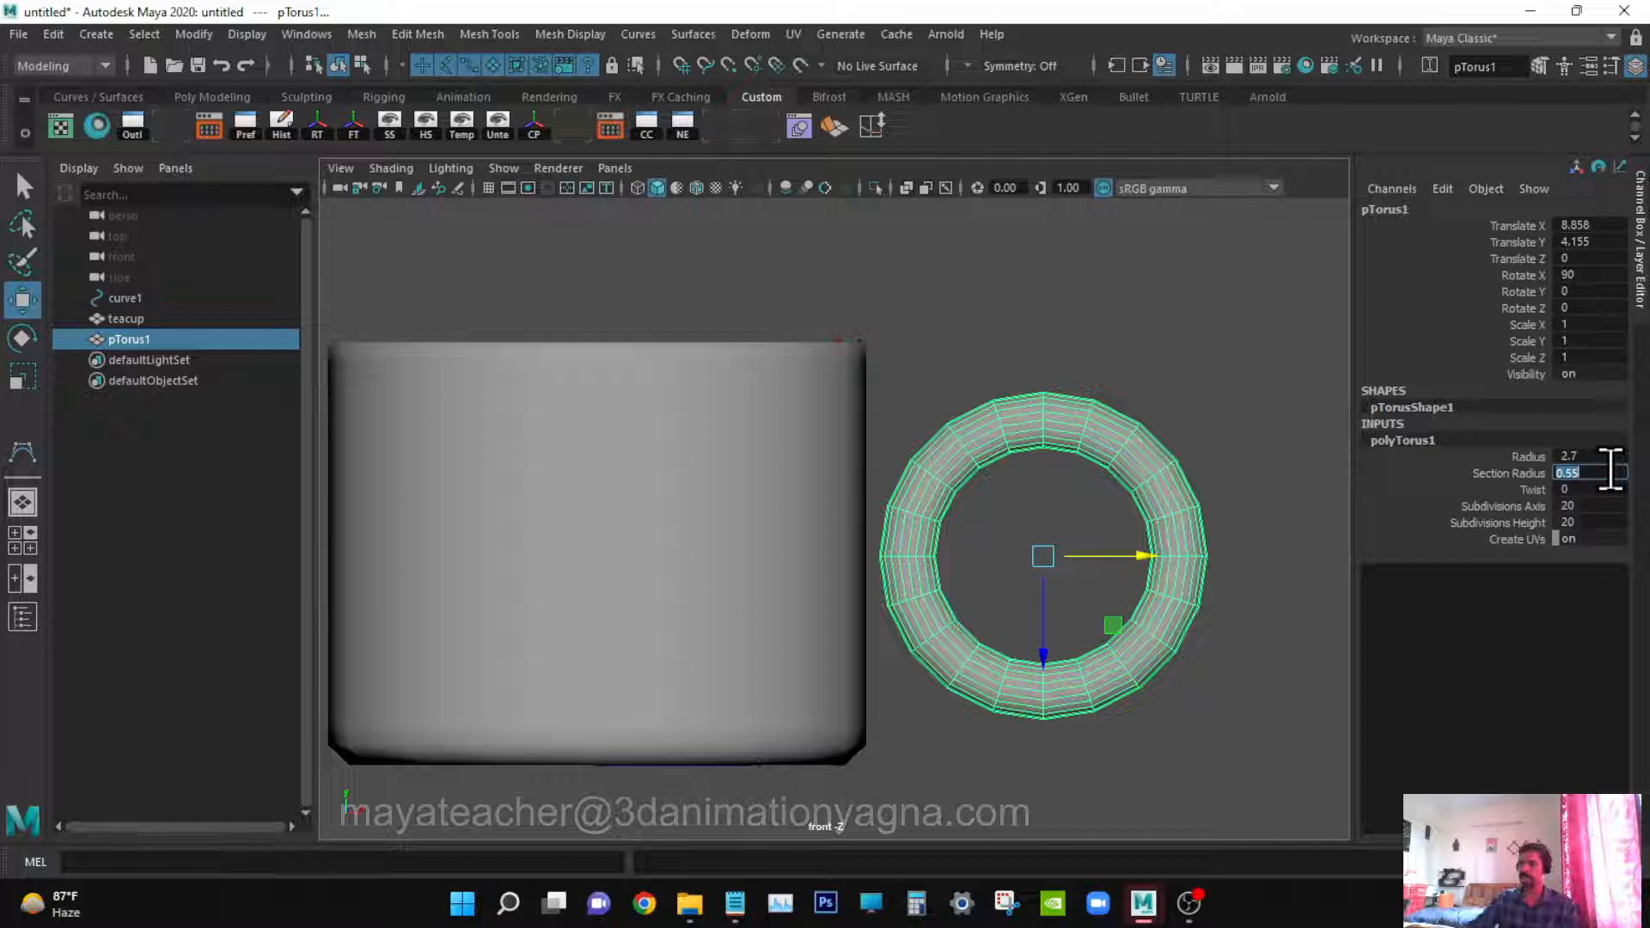
pyautogui.doubleClick(1605, 520)
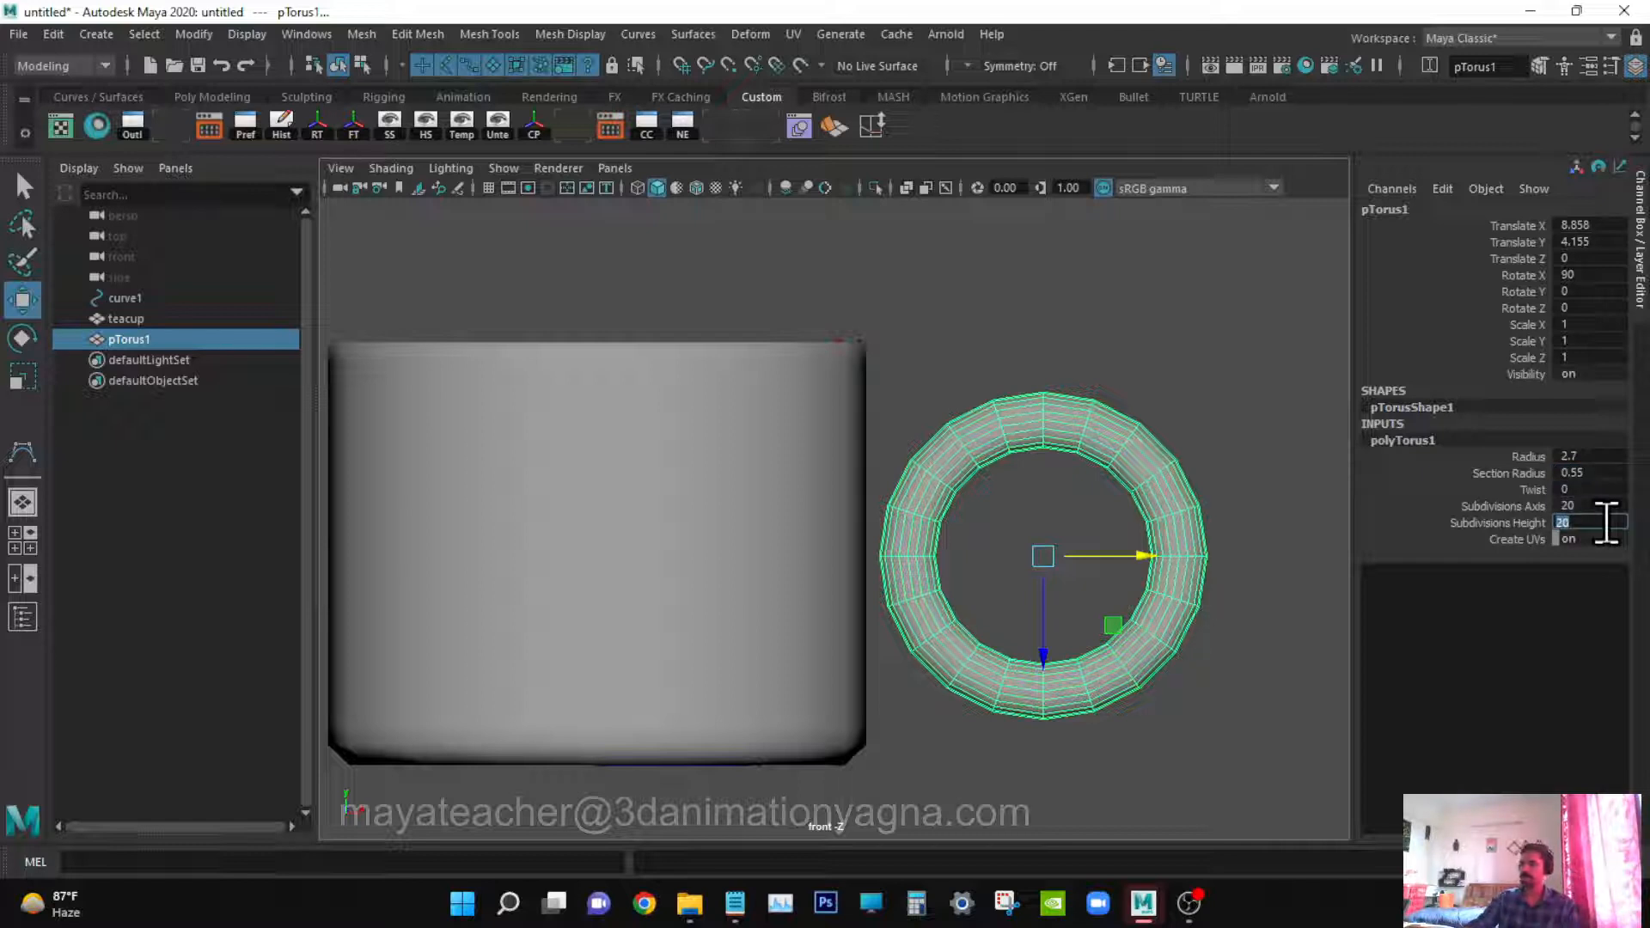
pyautogui.write('8')
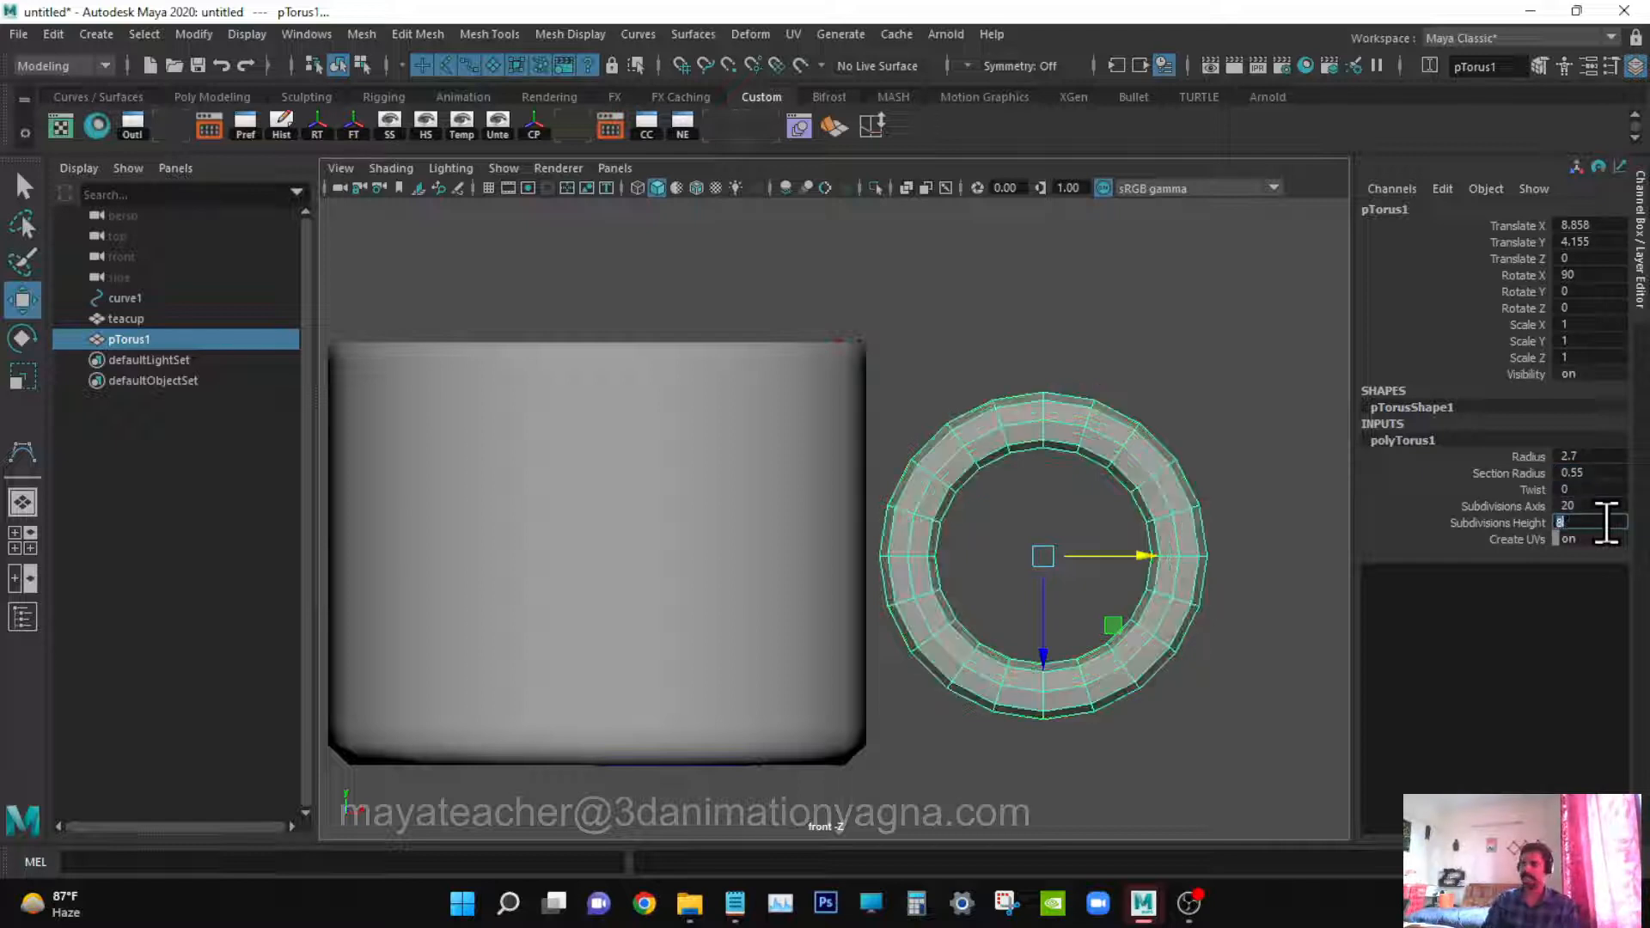
pyautogui.press('Return')
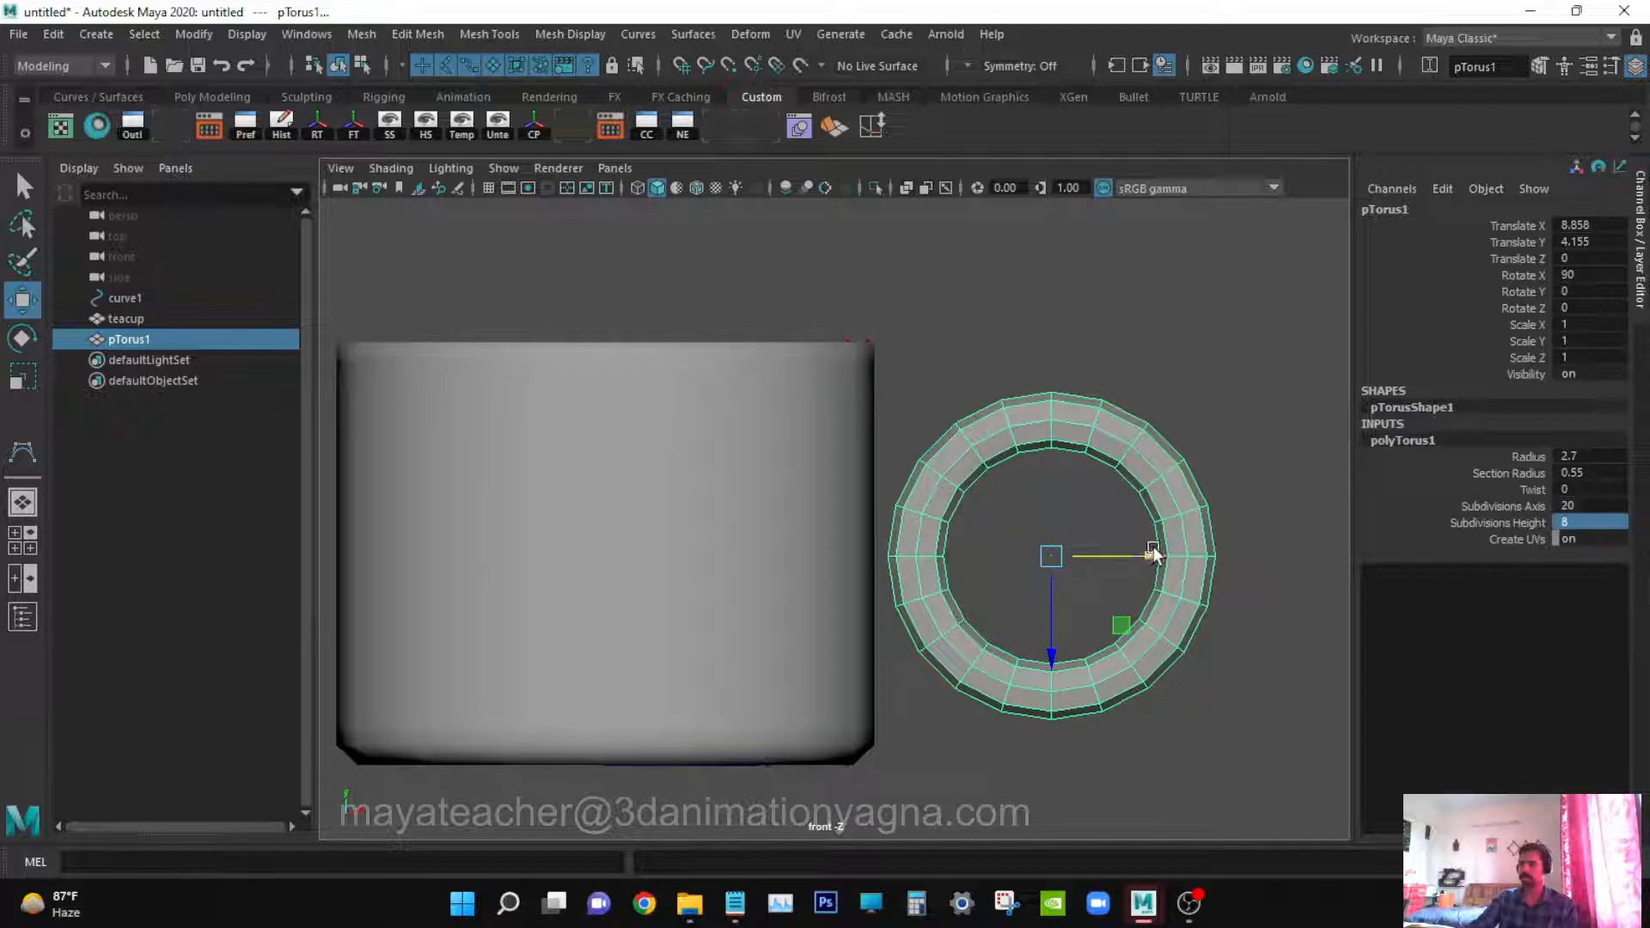
# Push the torus partway into the teacup's side at about 5.83 in X and turn on wireframe on shaded
pyautogui.moveTo(1153, 552); pyautogui.dragTo(1001, 554)
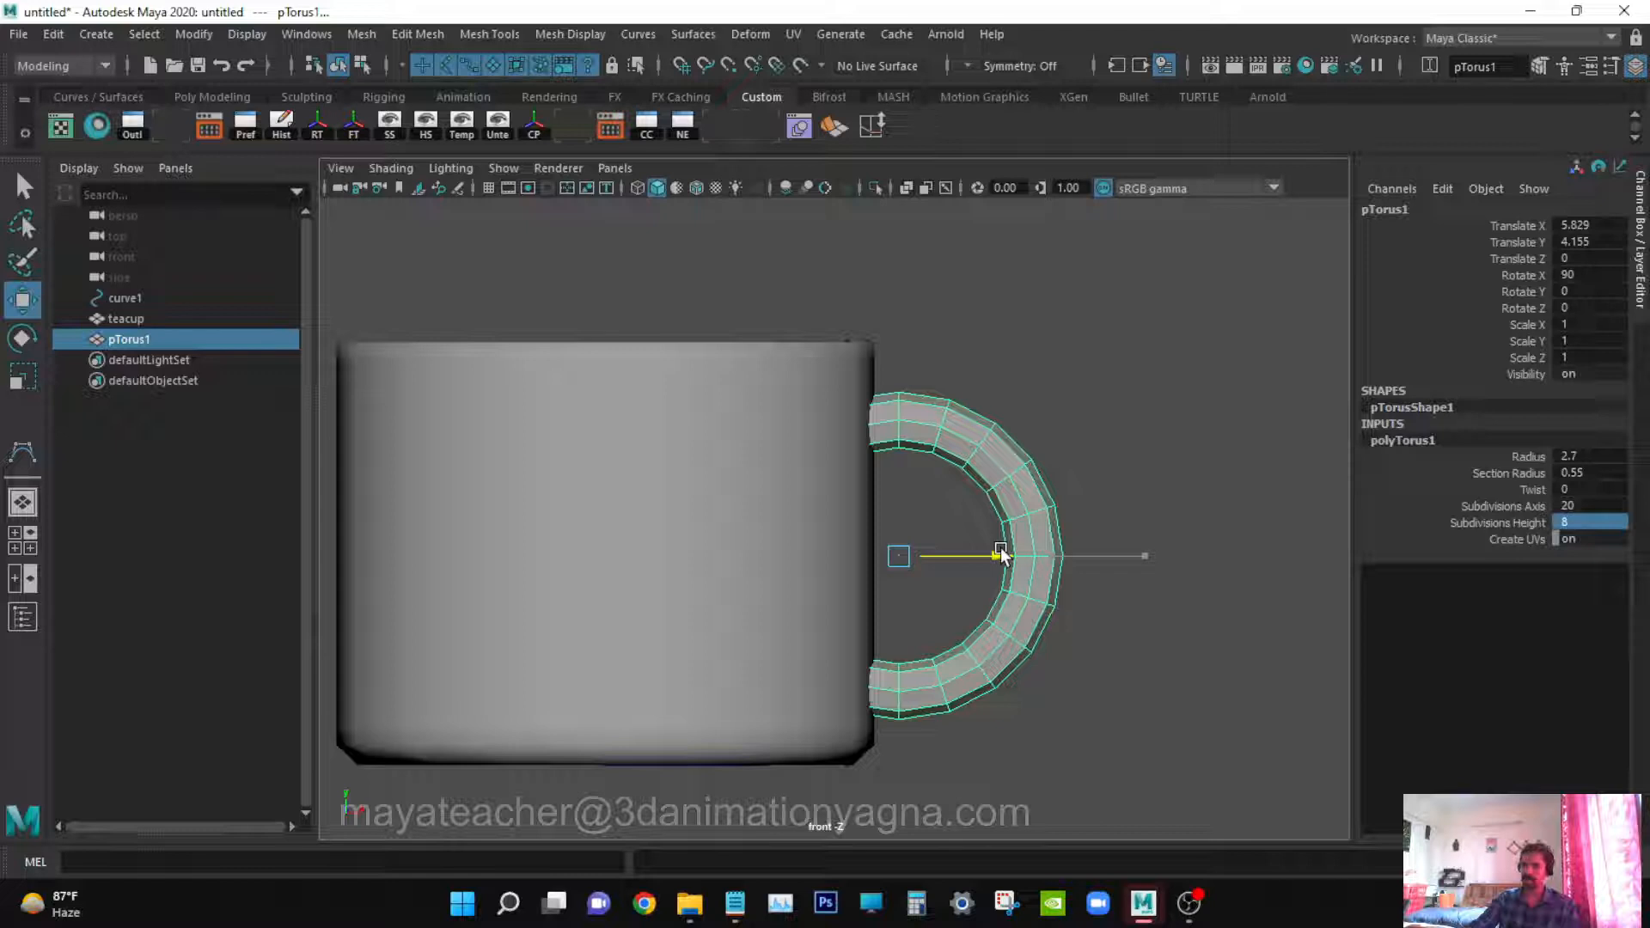
pyautogui.click(391, 168)
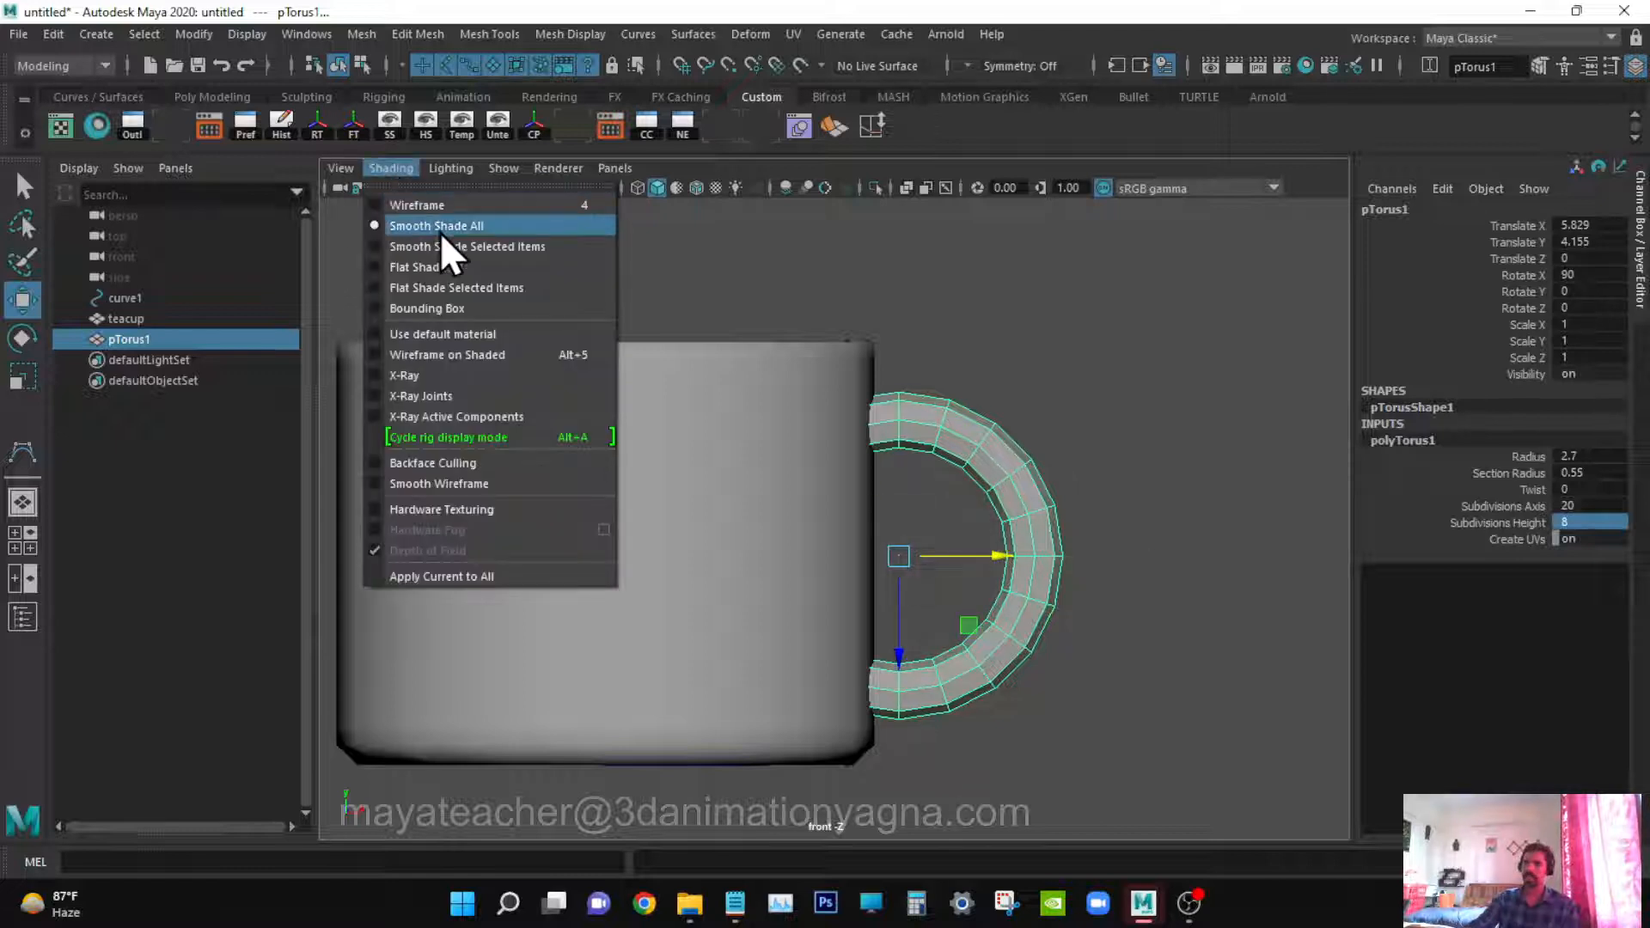
pyautogui.click(487, 355)
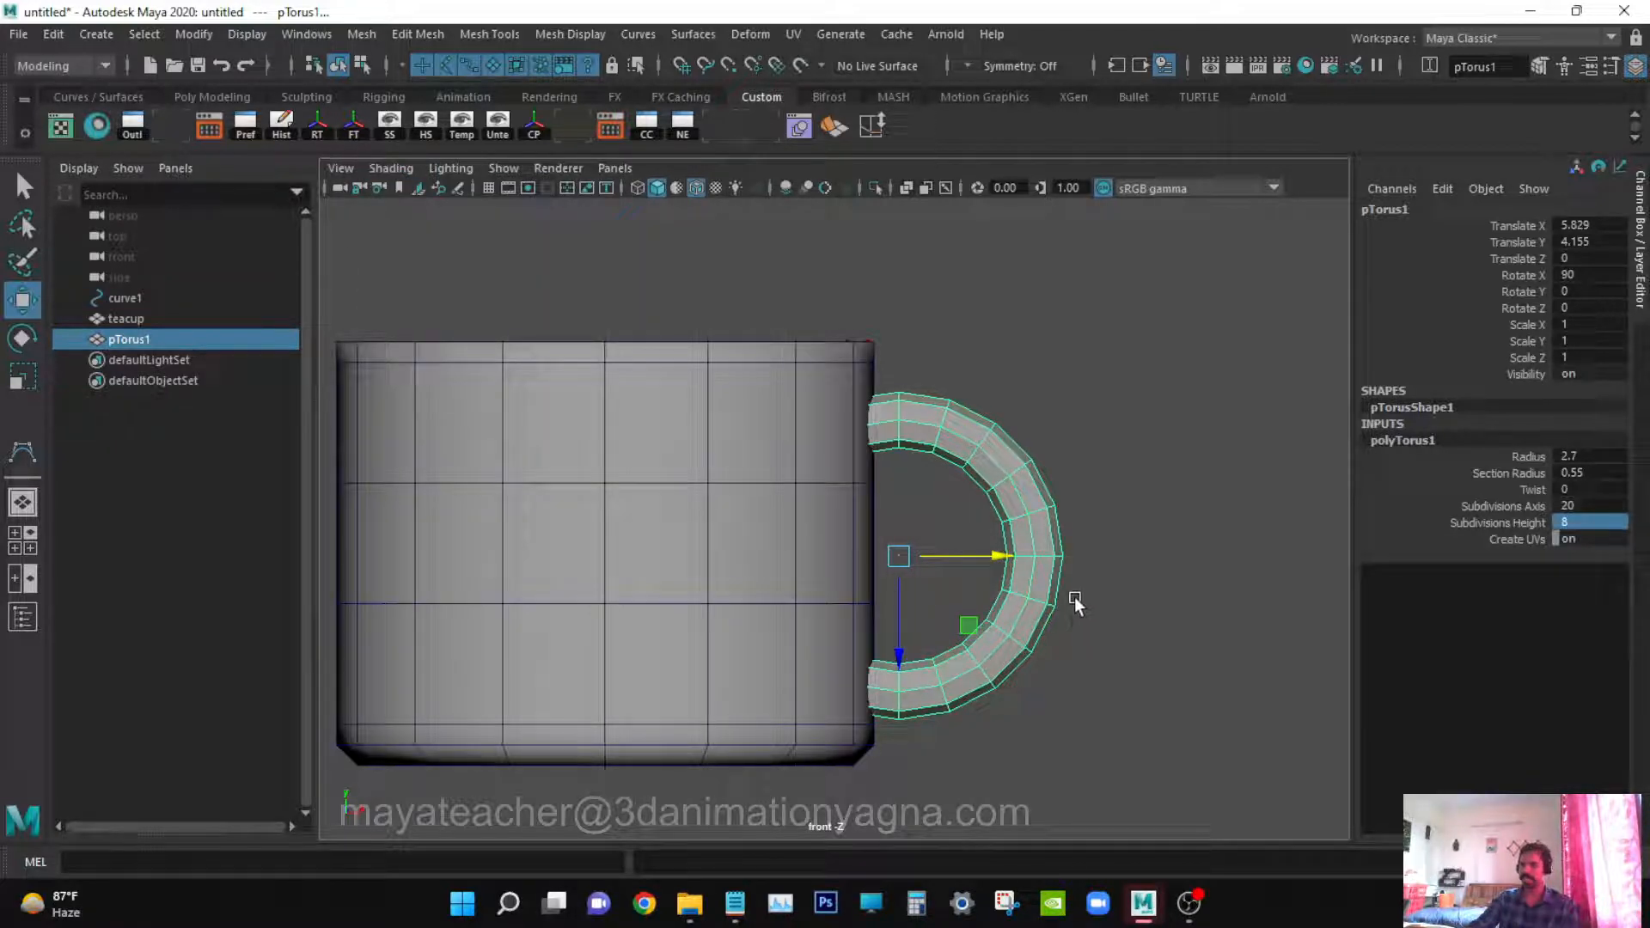
# Raise the torus to about 4.34 in Y and set its radius to 2.8
pyautogui.moveTo(901, 648); pyautogui.dragTo(890, 641)
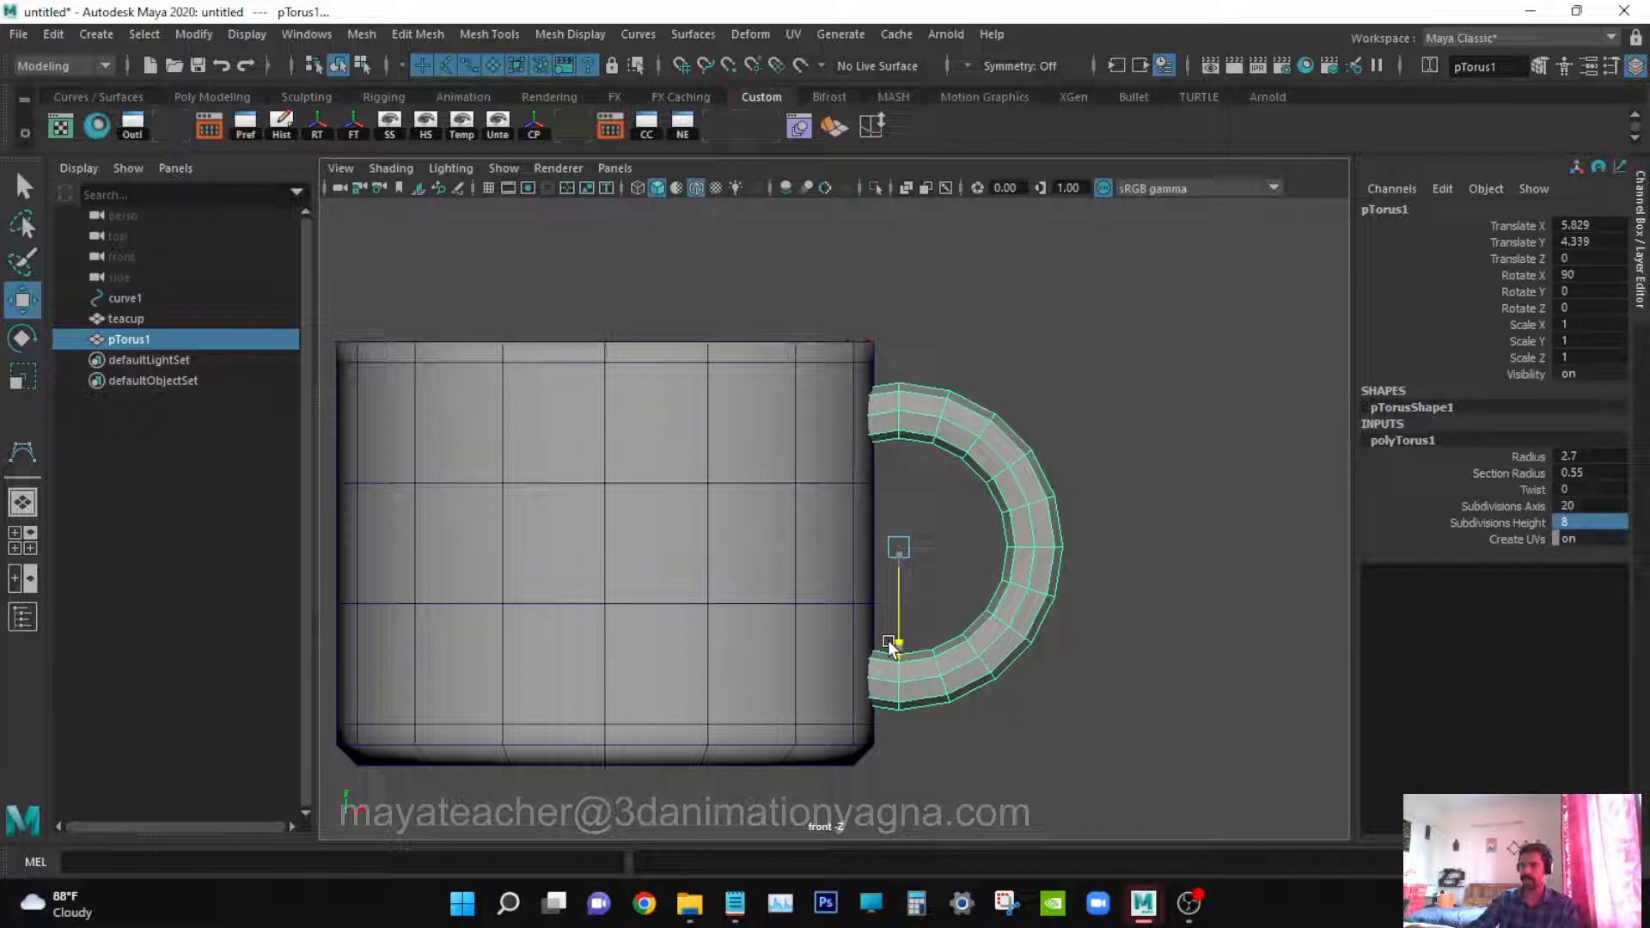
pyautogui.doubleClick(1591, 456)
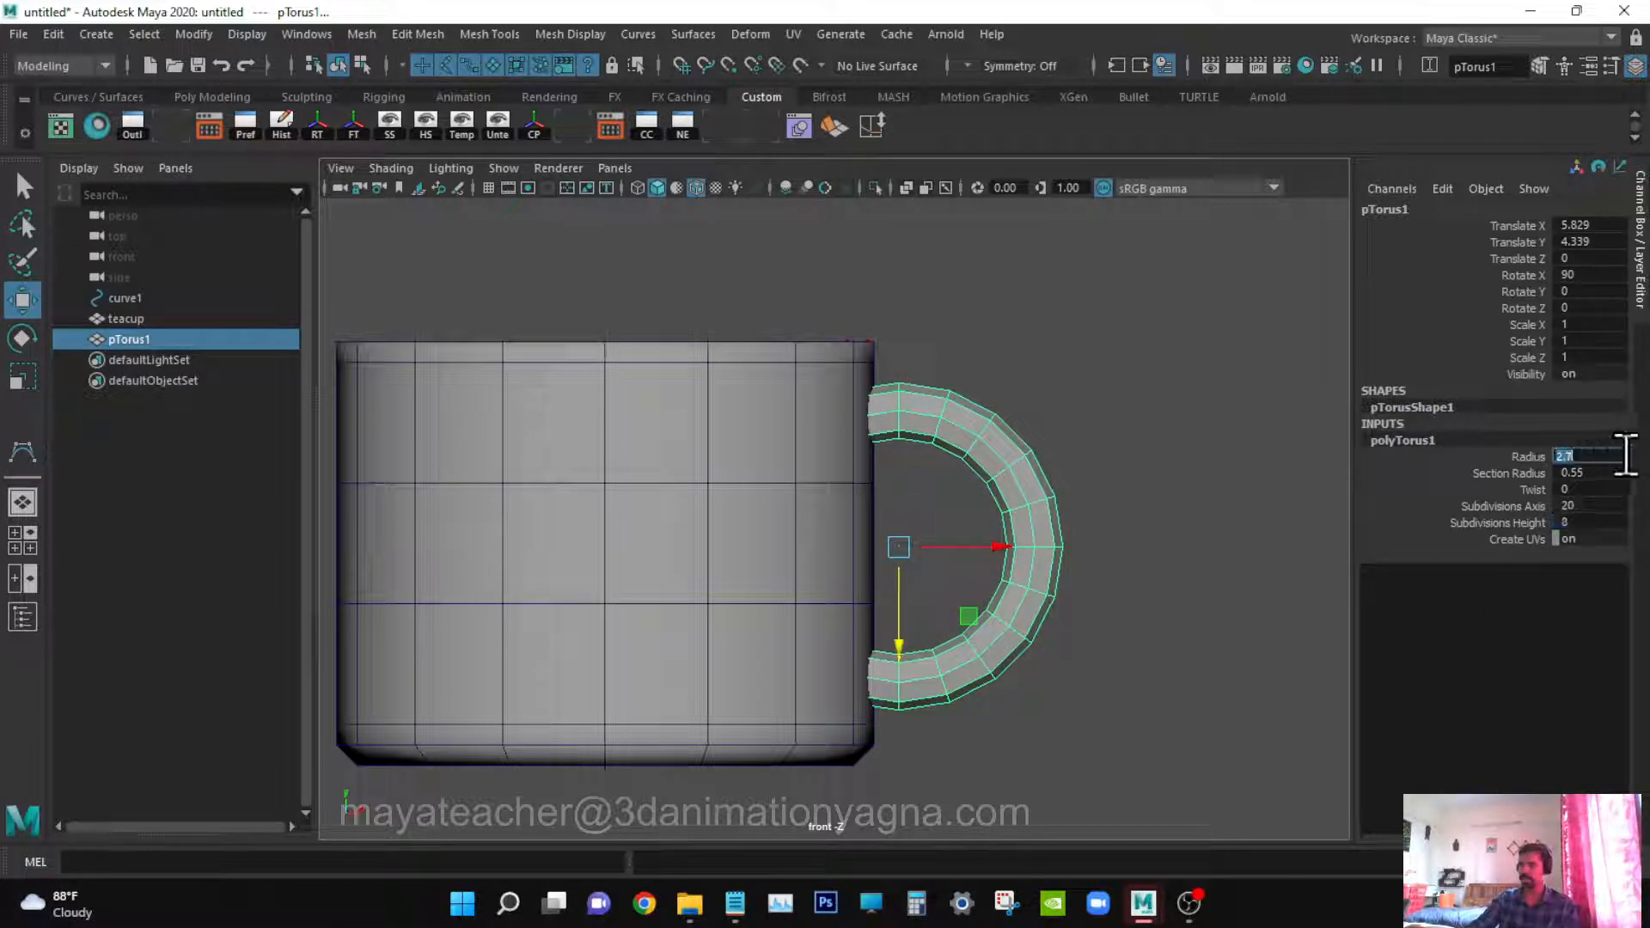
pyautogui.write('2.8')
pyautogui.press('Return')
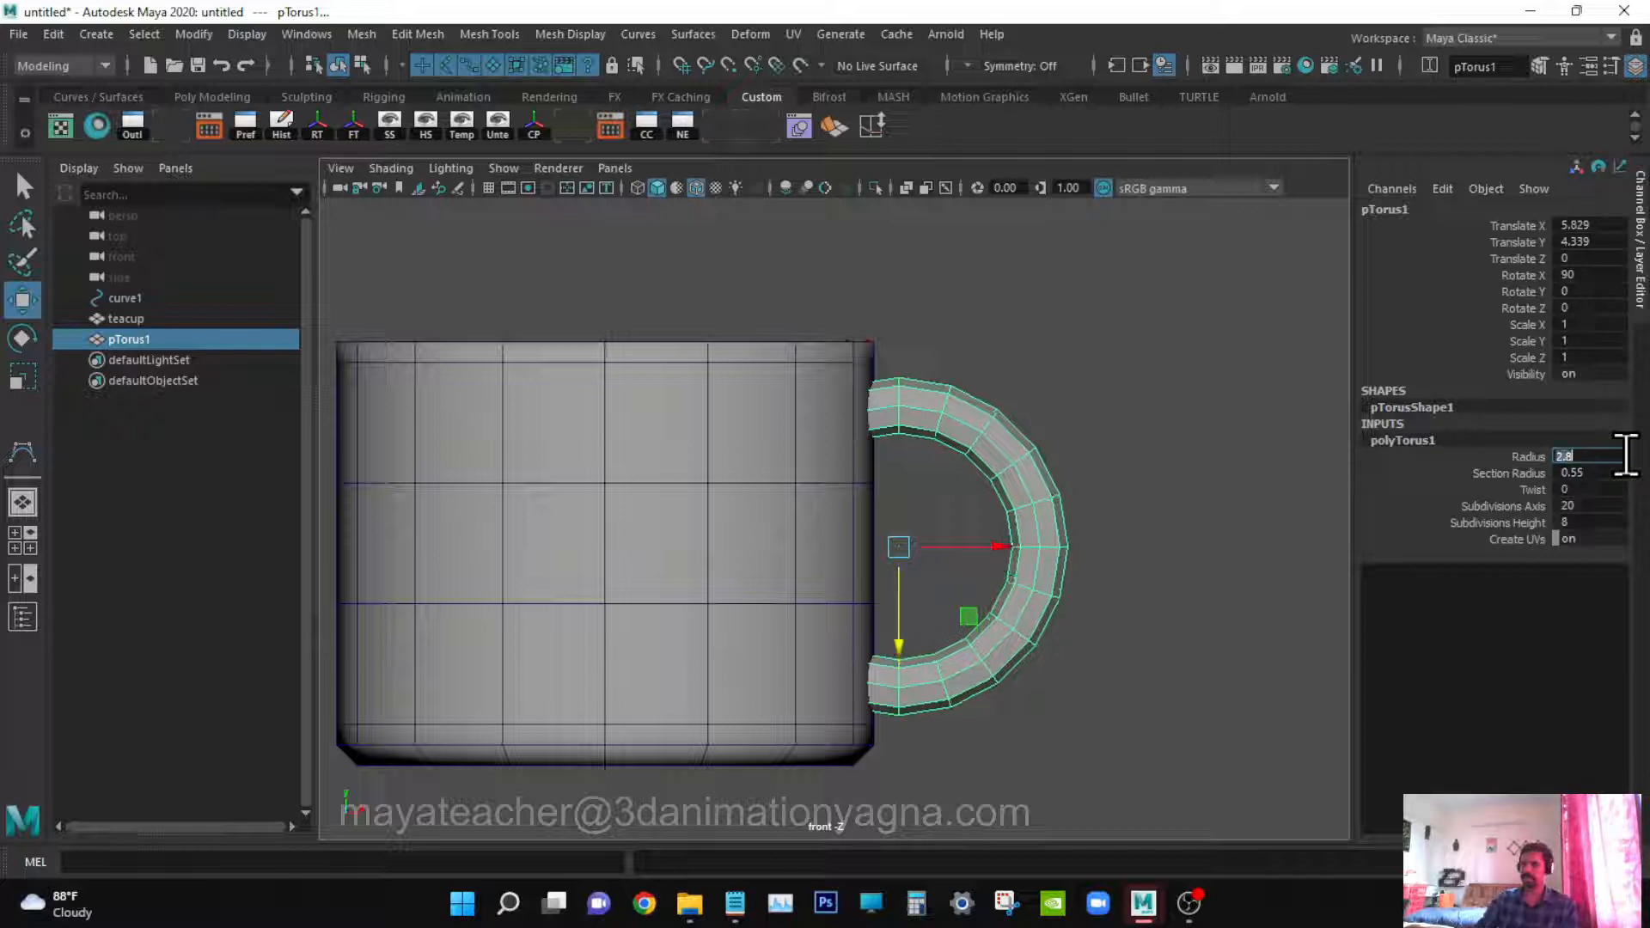
# Delete the half of the torus's faces nearest the cup in the wireframe front view, leaving a C-shaped handle
pyautogui.keyDown('alt'); pyautogui.moveTo(1107, 429); pyautogui.dragTo(1160, 443, button='middle'); pyautogui.keyUp('alt')
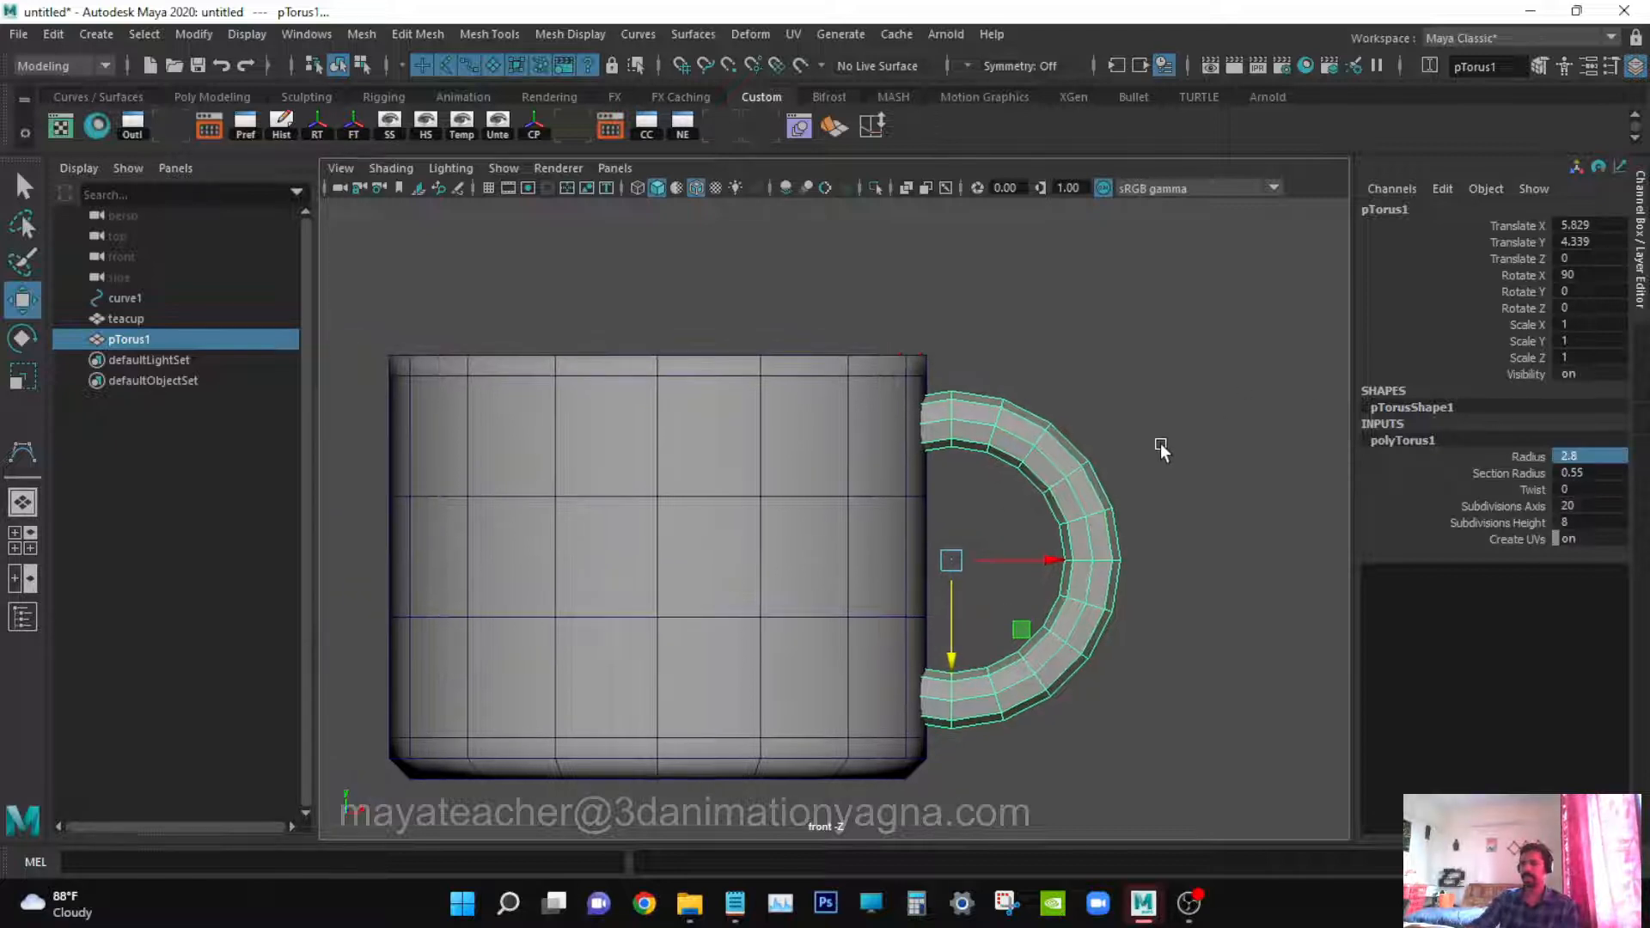
pyautogui.press('space')
pyautogui.moveTo(1163, 447); pyautogui.dragTo(1037, 560)
pyautogui.press('space')
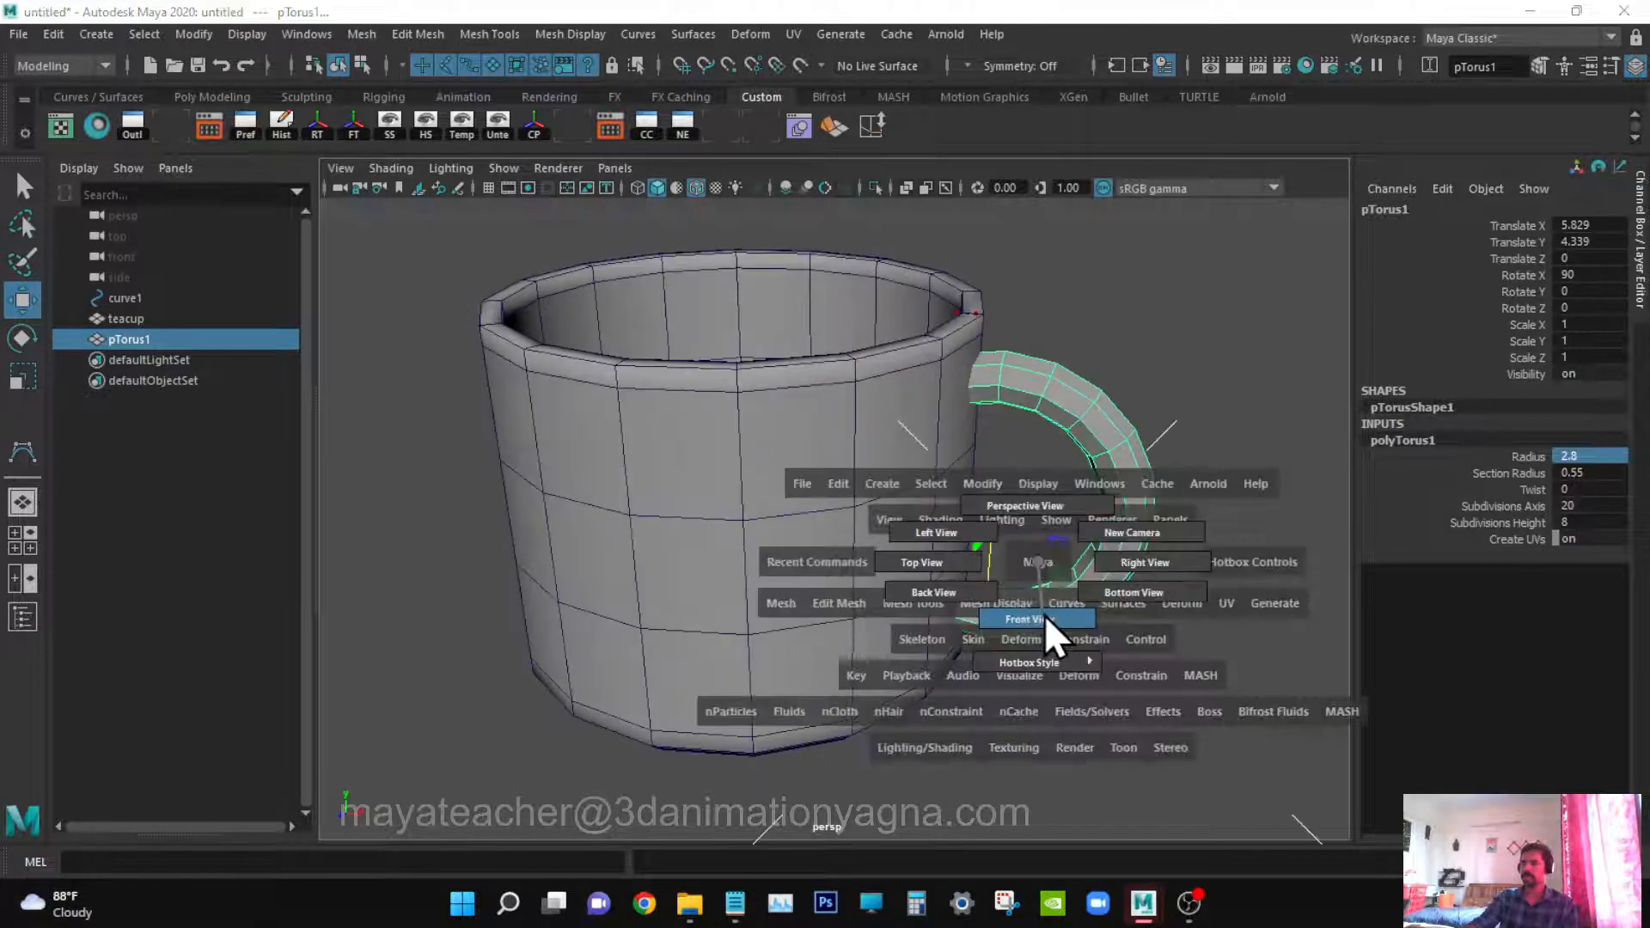
pyautogui.moveTo(1045, 615); pyautogui.dragTo(981, 564)
pyautogui.keyDown('alt'); pyautogui.moveTo(981, 564); pyautogui.dragTo(1017, 559, button='middle'); pyautogui.keyUp('alt')
pyautogui.press('4')
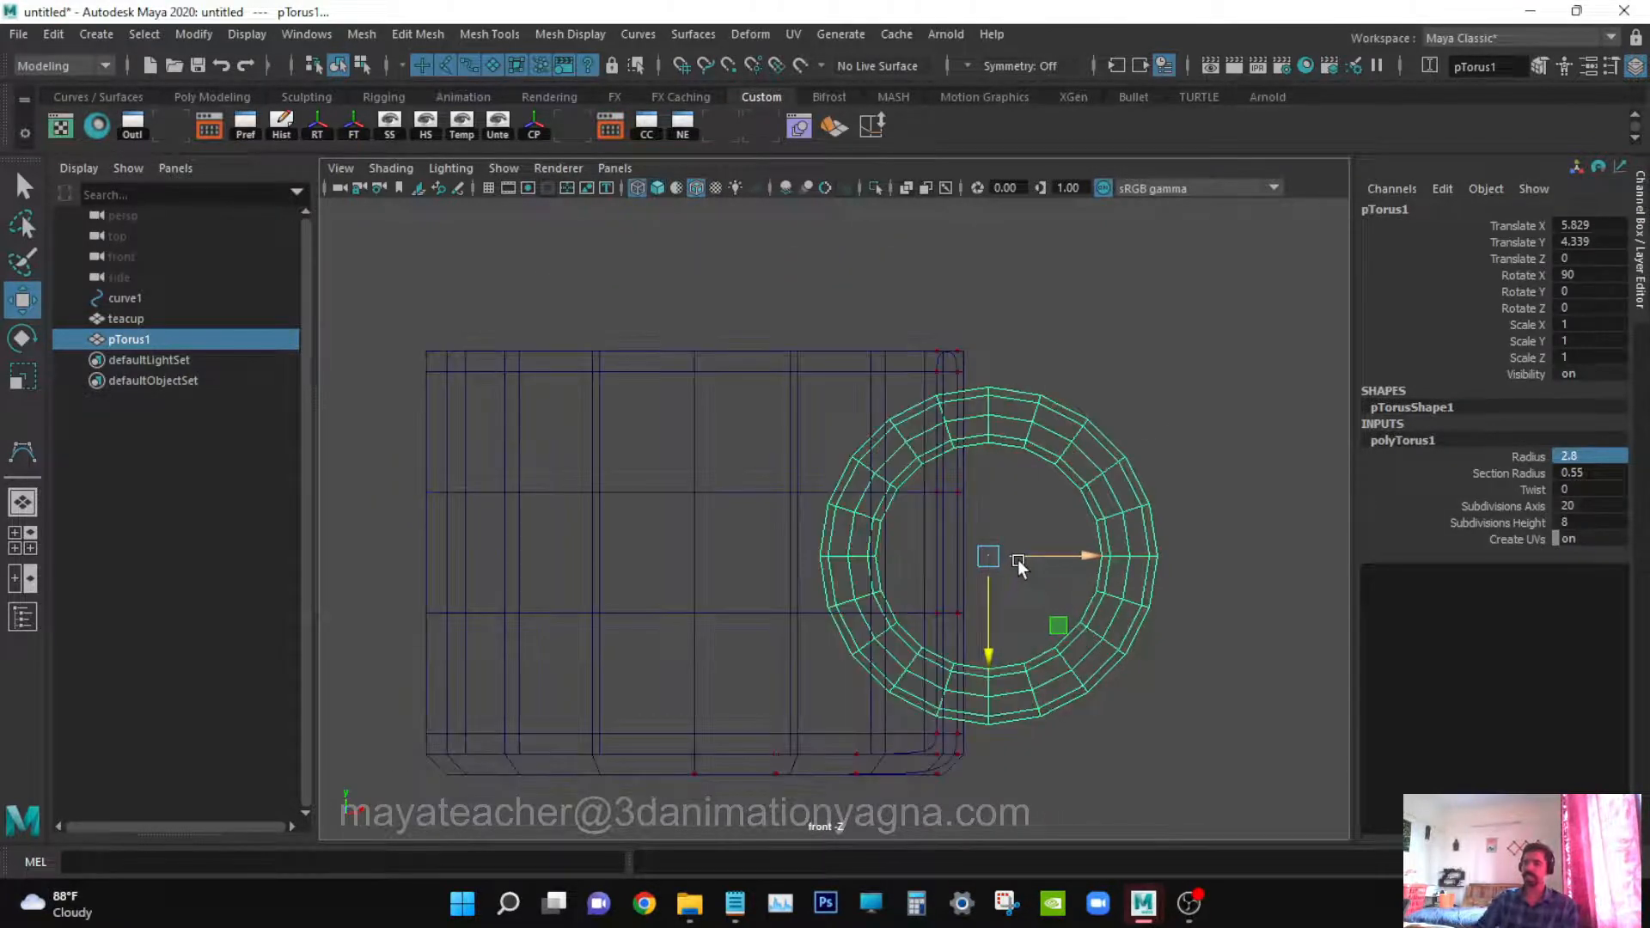
pyautogui.press('q')
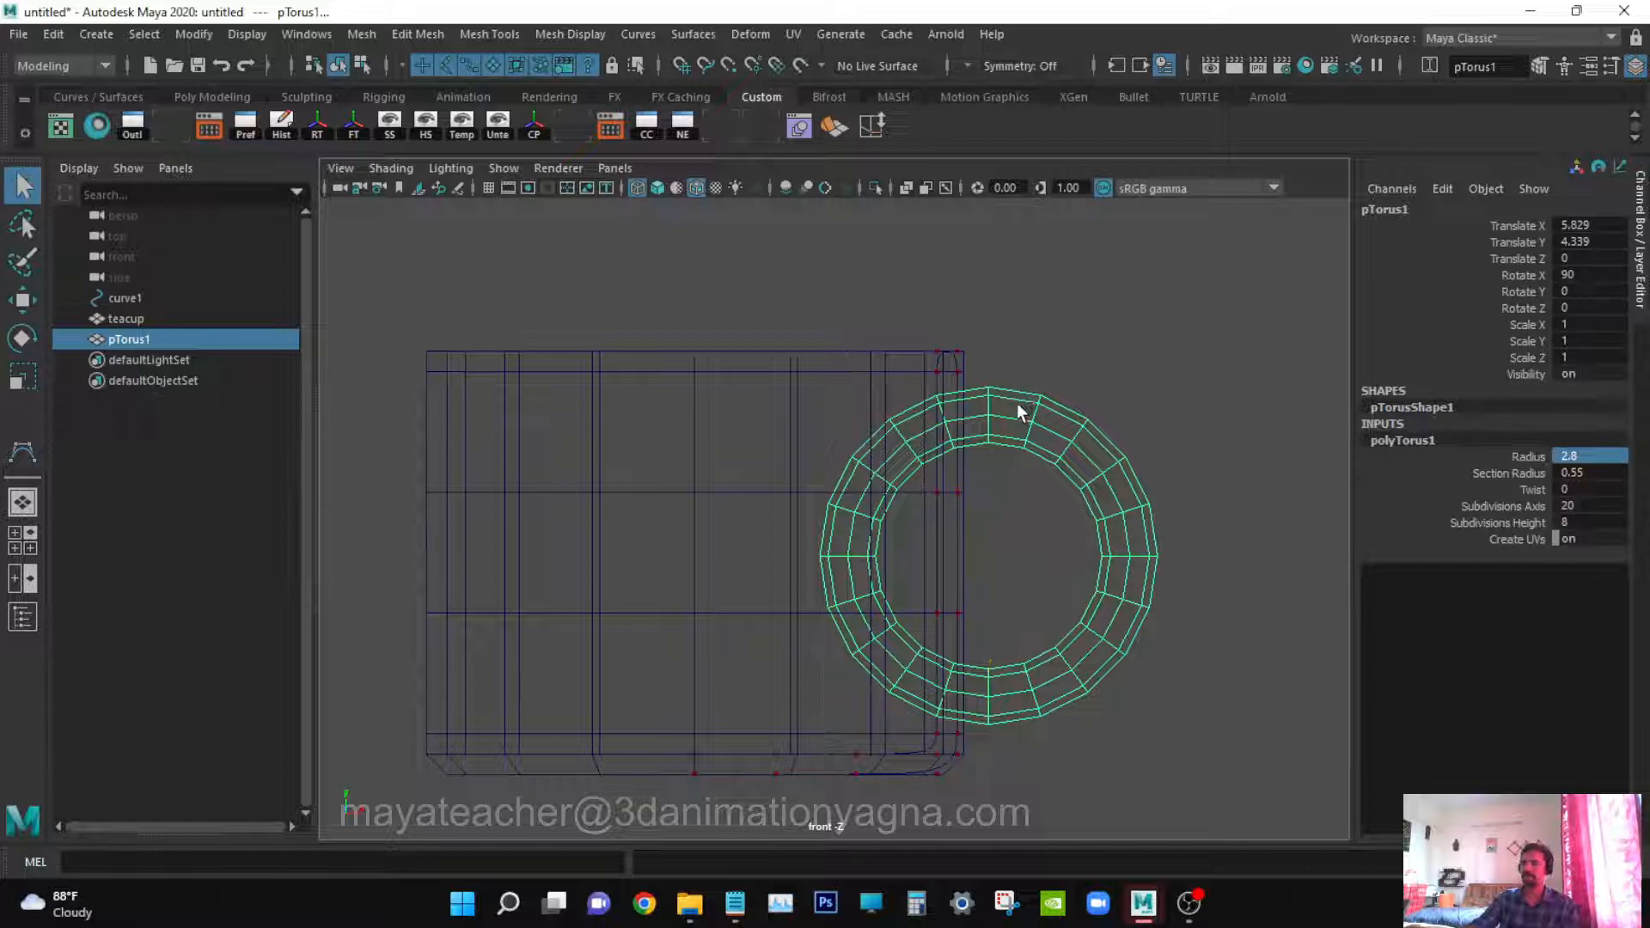
pyautogui.moveTo(1019, 407); pyautogui.dragTo(1017, 386, button='right')
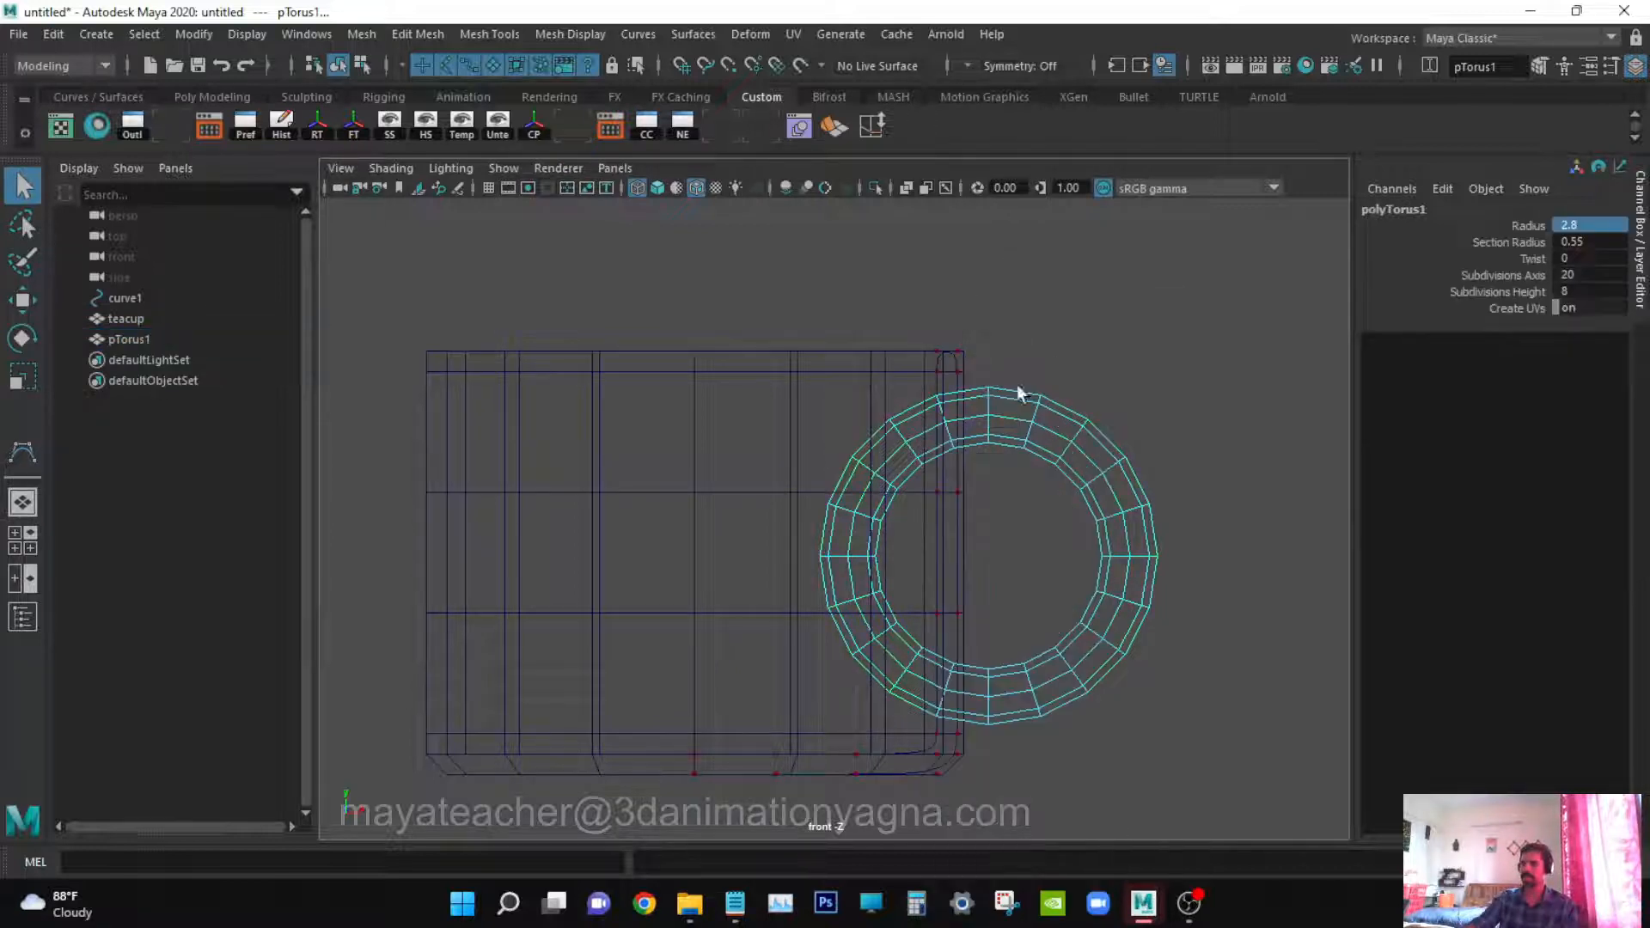
pyautogui.moveTo(665, 297); pyautogui.dragTo(959, 797)
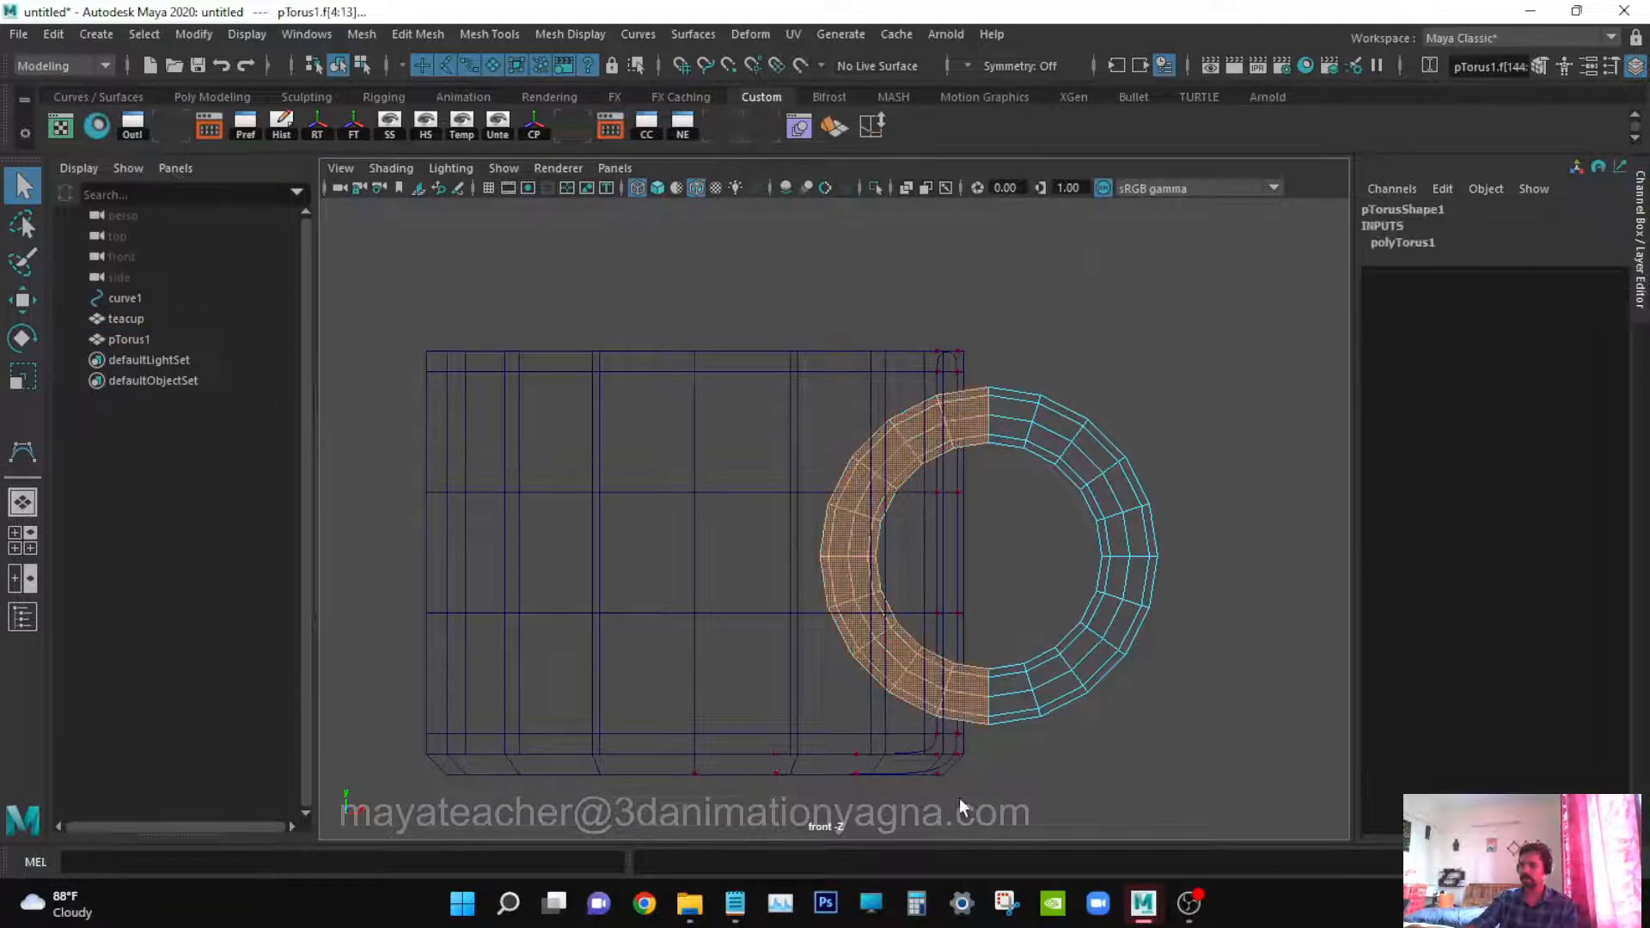
pyautogui.press('Delete')
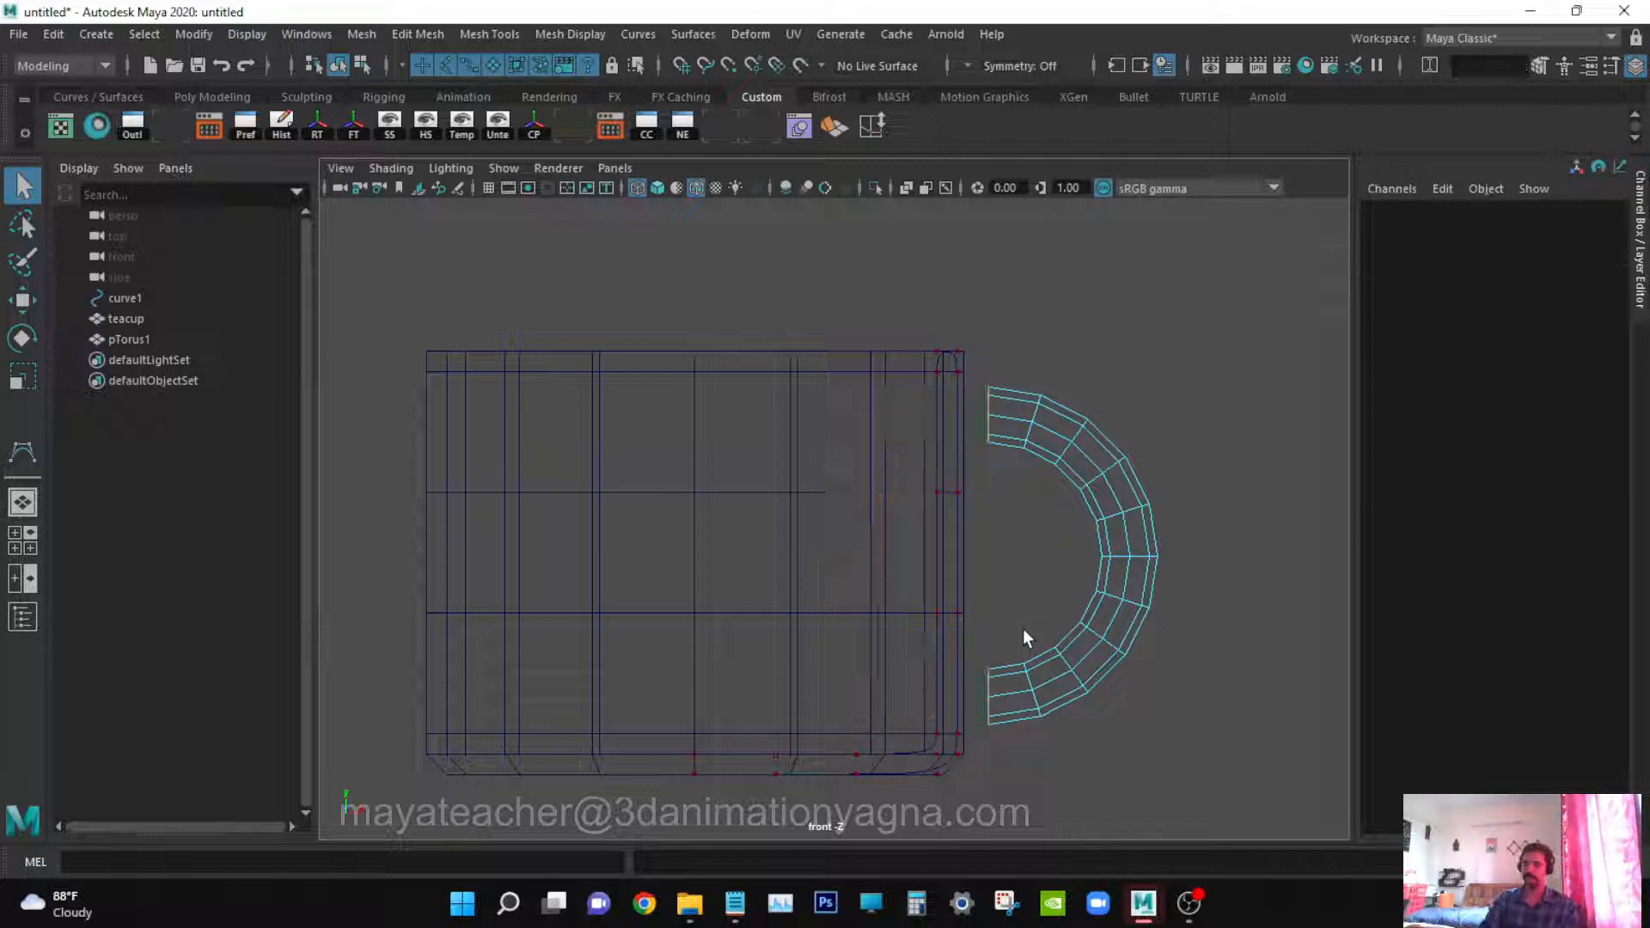
# Select the edge loop around the handle's upper open end and convert it to a curve
pyautogui.press('space')
pyautogui.moveTo(1025, 632); pyautogui.dragTo(1024, 577)
pyautogui.keyDown('alt'); pyautogui.moveTo(1075, 627); pyautogui.dragTo(979, 705, button='middle'); pyautogui.keyUp('alt')
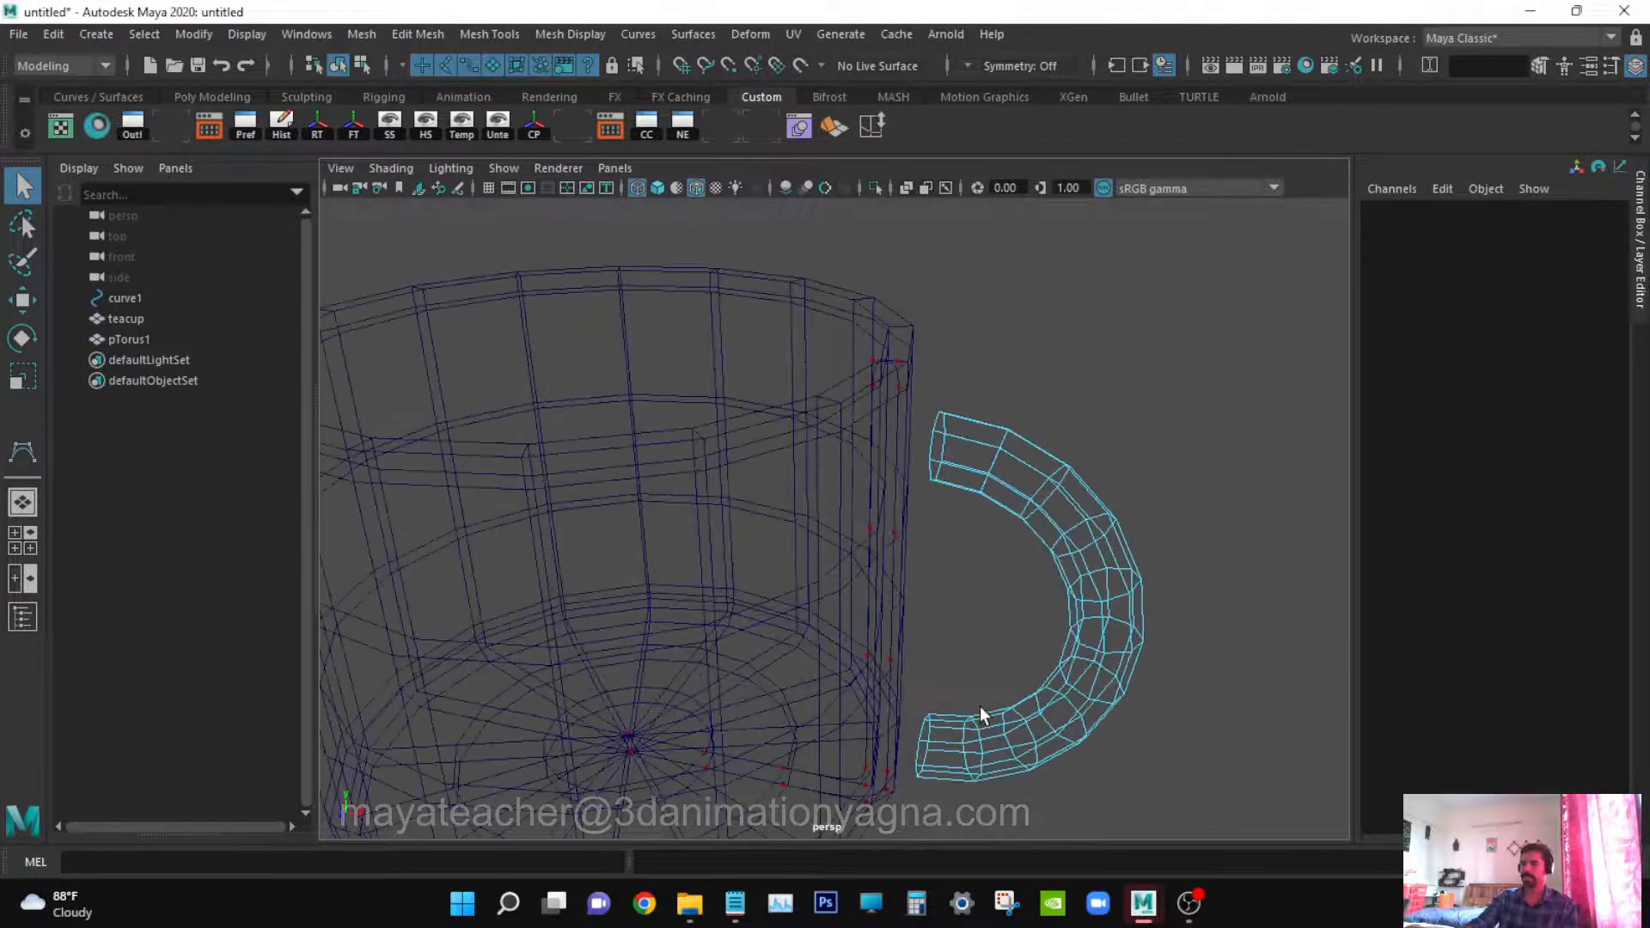
pyautogui.keyDown('alt'); pyautogui.moveTo(980, 705); pyautogui.dragTo(1070, 696, button='right'); pyautogui.keyUp('alt')
pyautogui.keyDown('alt'); pyautogui.moveTo(1070, 696); pyautogui.dragTo(969, 703, button='middle'); pyautogui.keyUp('alt')
pyautogui.keyDown('alt'); pyautogui.moveTo(969, 703); pyautogui.dragTo(987, 710); pyautogui.keyUp('alt')
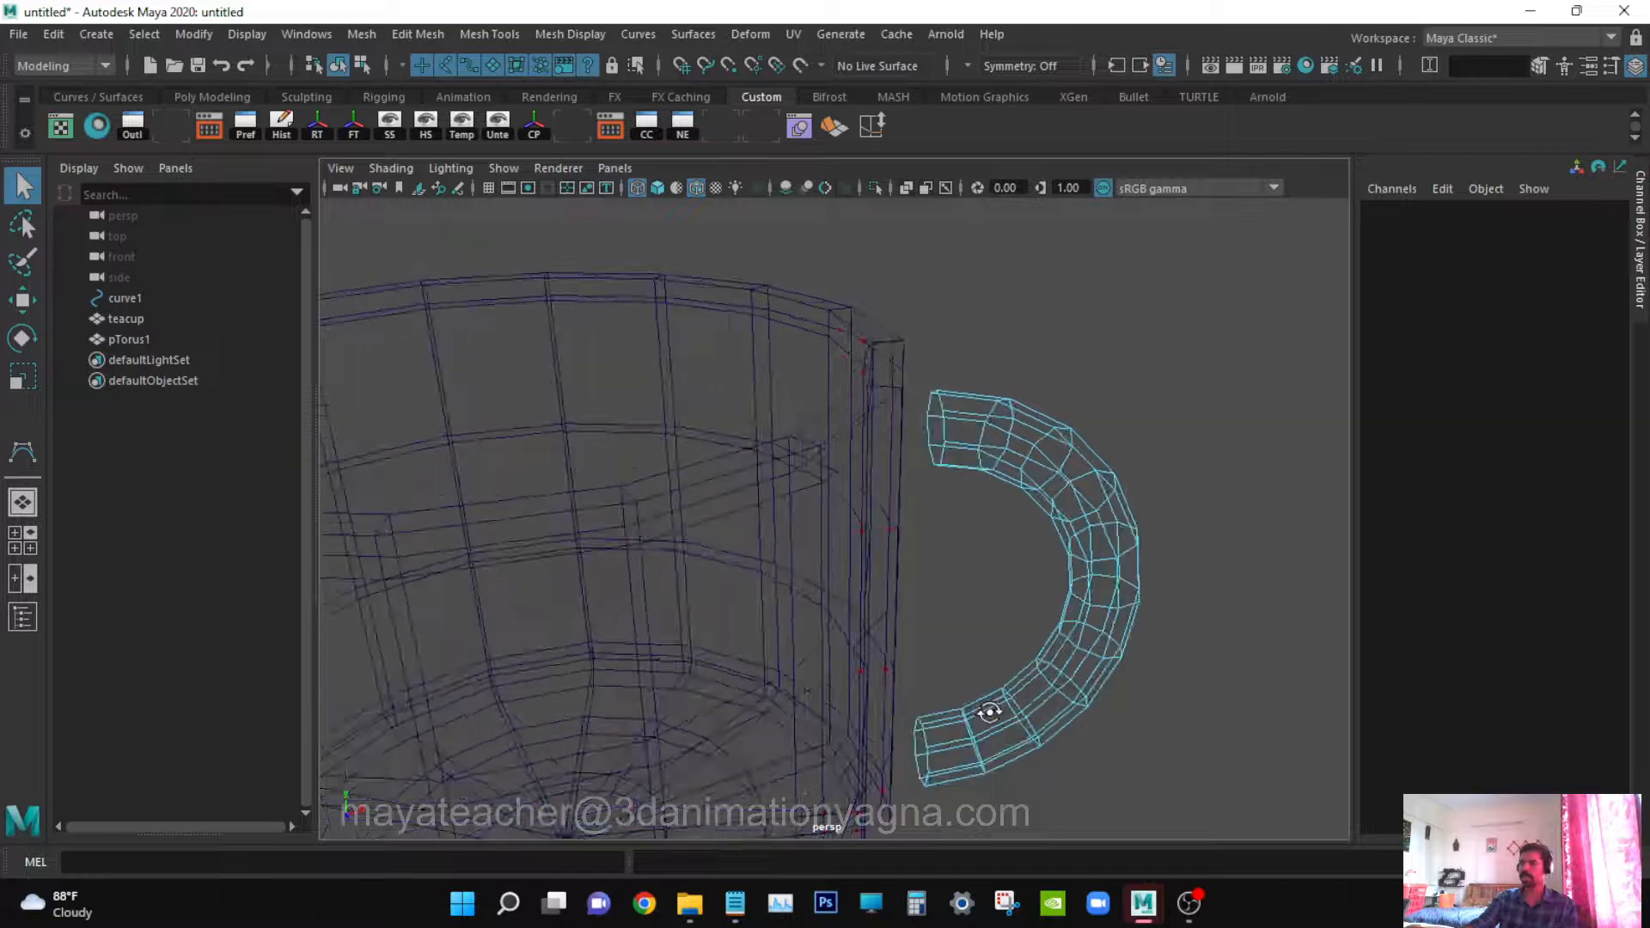
pyautogui.keyDown('alt'); pyautogui.moveTo(988, 711); pyautogui.dragTo(1042, 708, button='right'); pyautogui.keyUp('alt')
pyautogui.keyDown('alt'); pyautogui.moveTo(1042, 707); pyautogui.dragTo(994, 676, button='middle'); pyautogui.keyUp('alt')
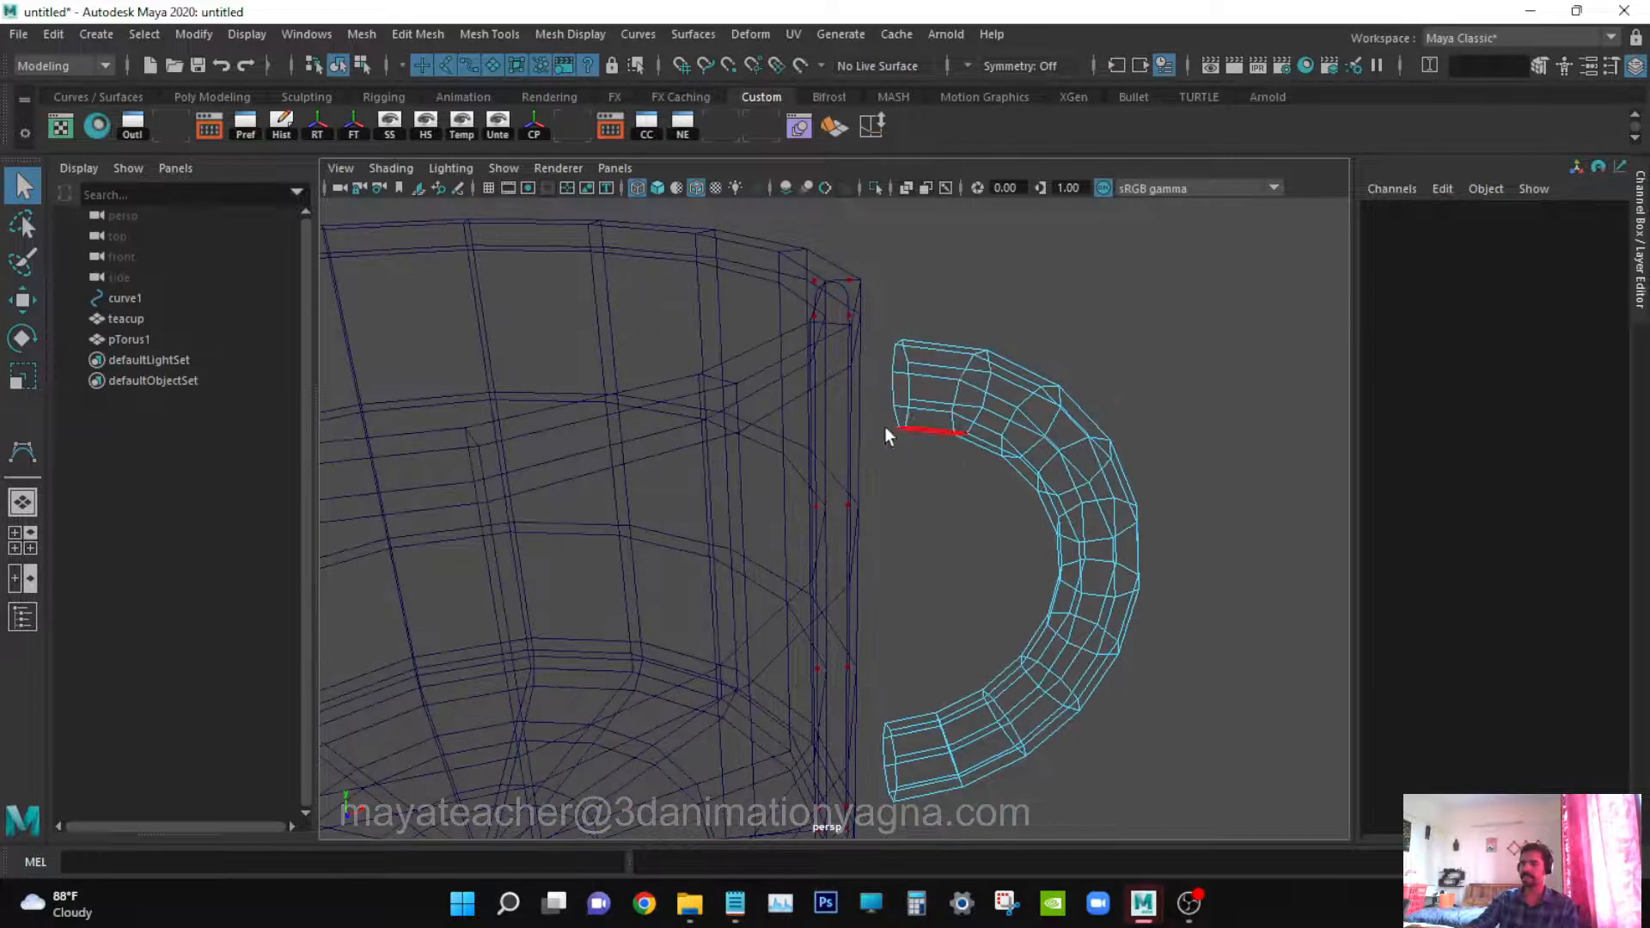
pyautogui.moveTo(926, 497)
pyautogui.keyDown('alt'); pyautogui.mouseDown()
pyautogui.moveTo(895, 507)
pyautogui.moveTo(910, 513)
pyautogui.mouseUp(); pyautogui.keyUp('alt')
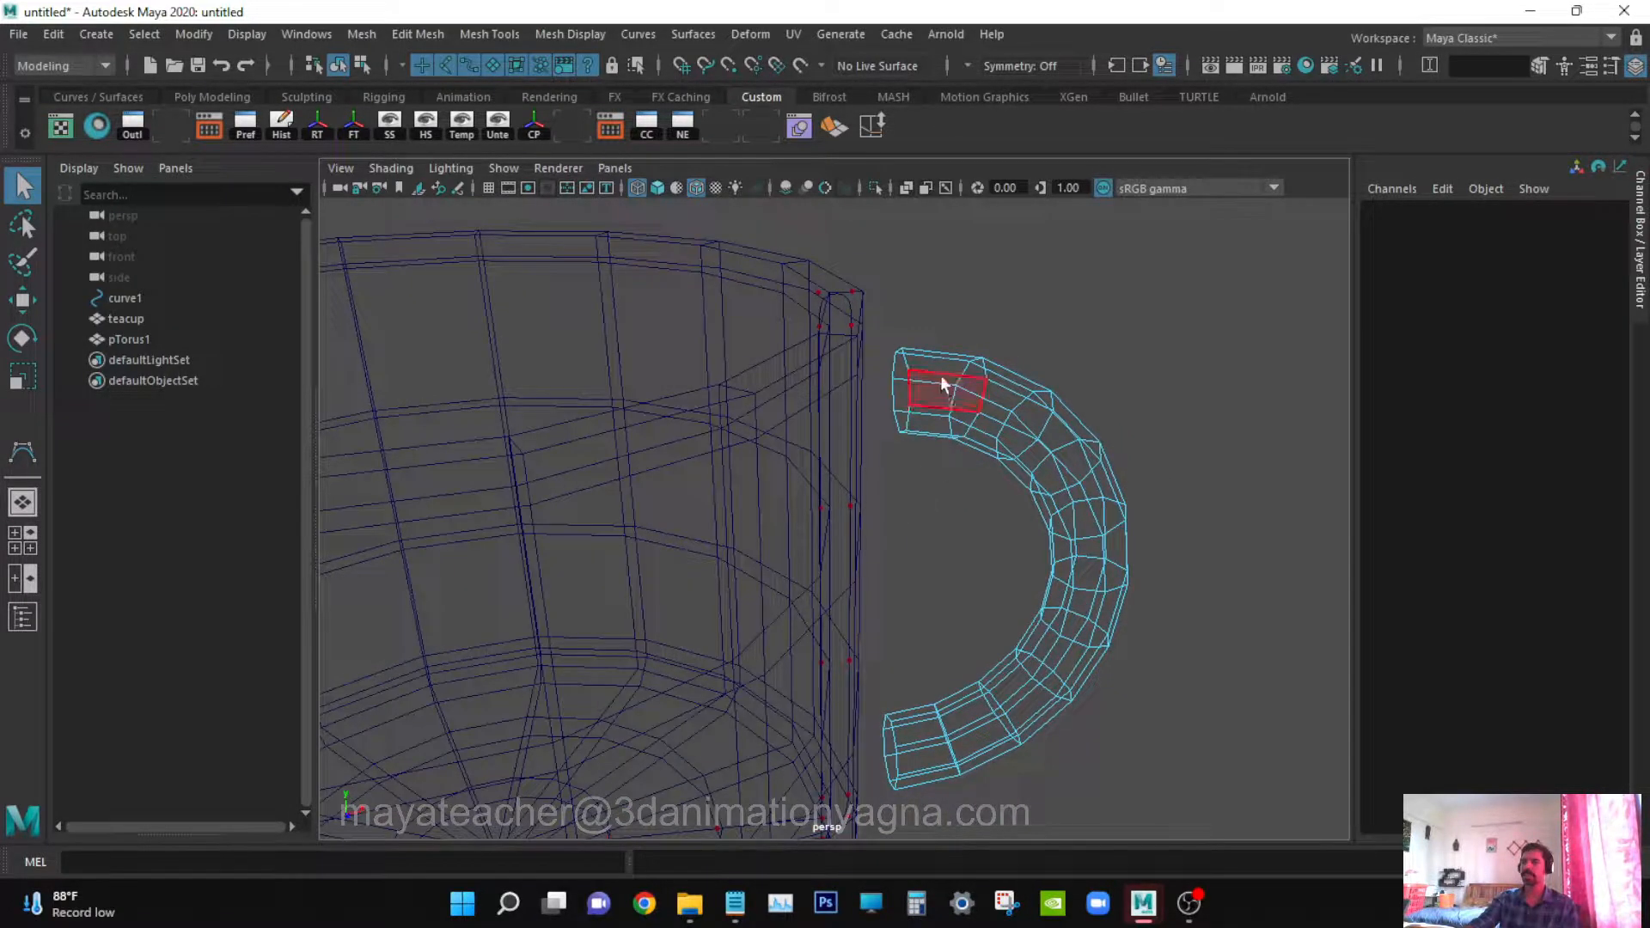
pyautogui.moveTo(940, 379); pyautogui.dragTo(942, 245, button='right')
pyautogui.doubleClick(911, 389)
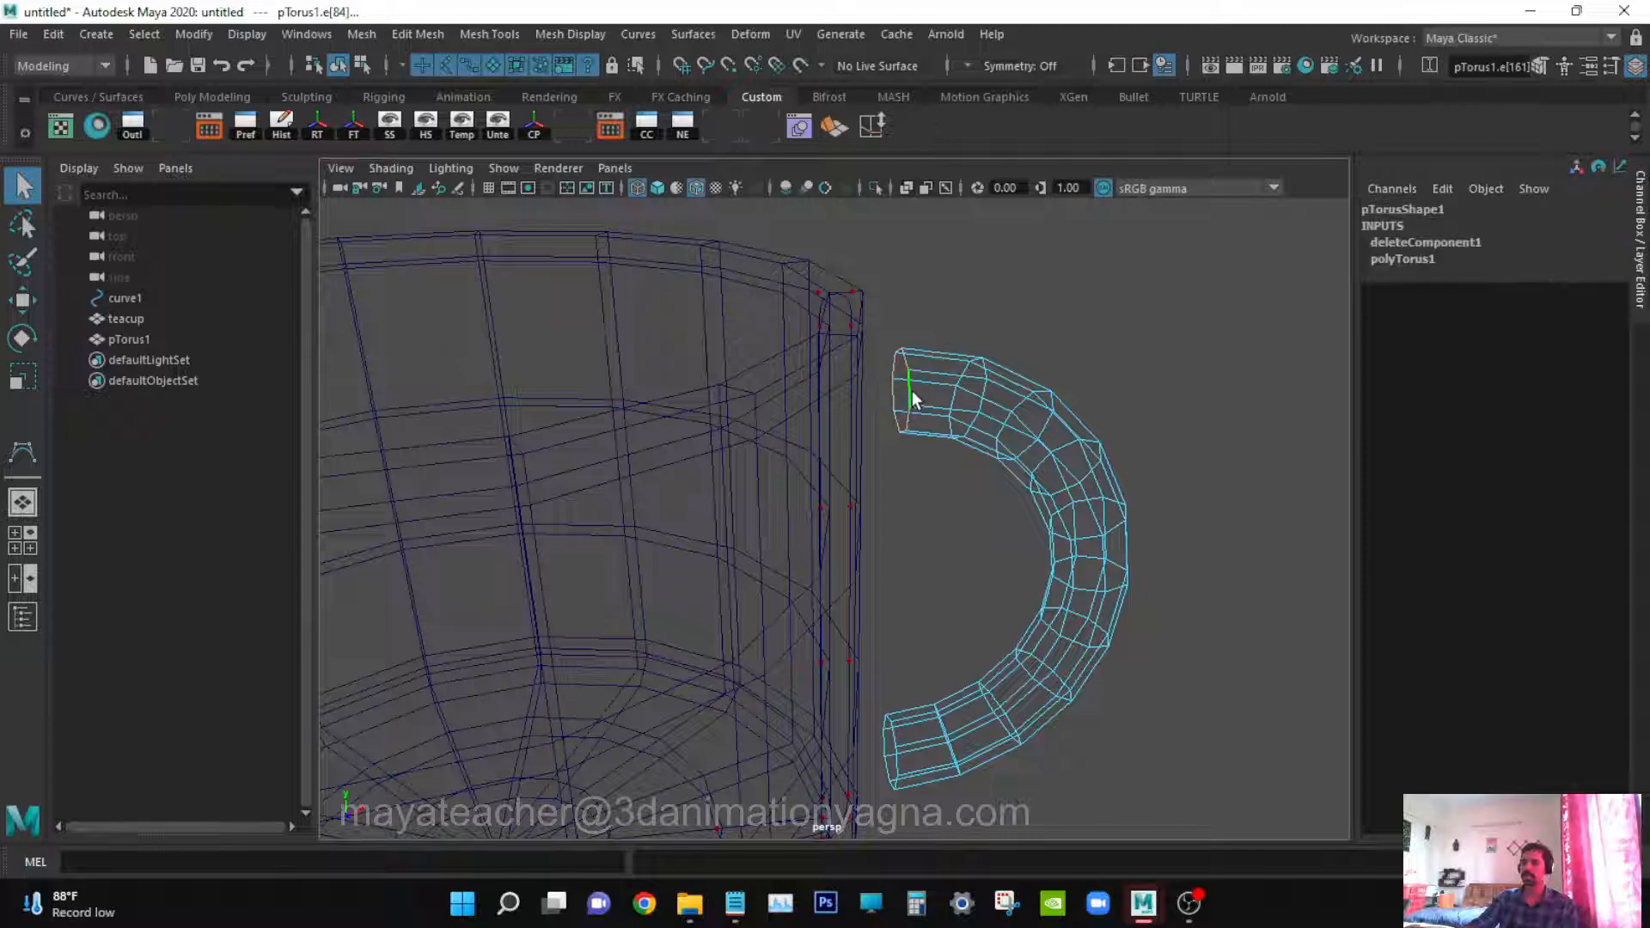
pyautogui.keyDown('alt'); pyautogui.moveTo(911, 391); pyautogui.dragTo(936, 475); pyautogui.keyUp('alt')
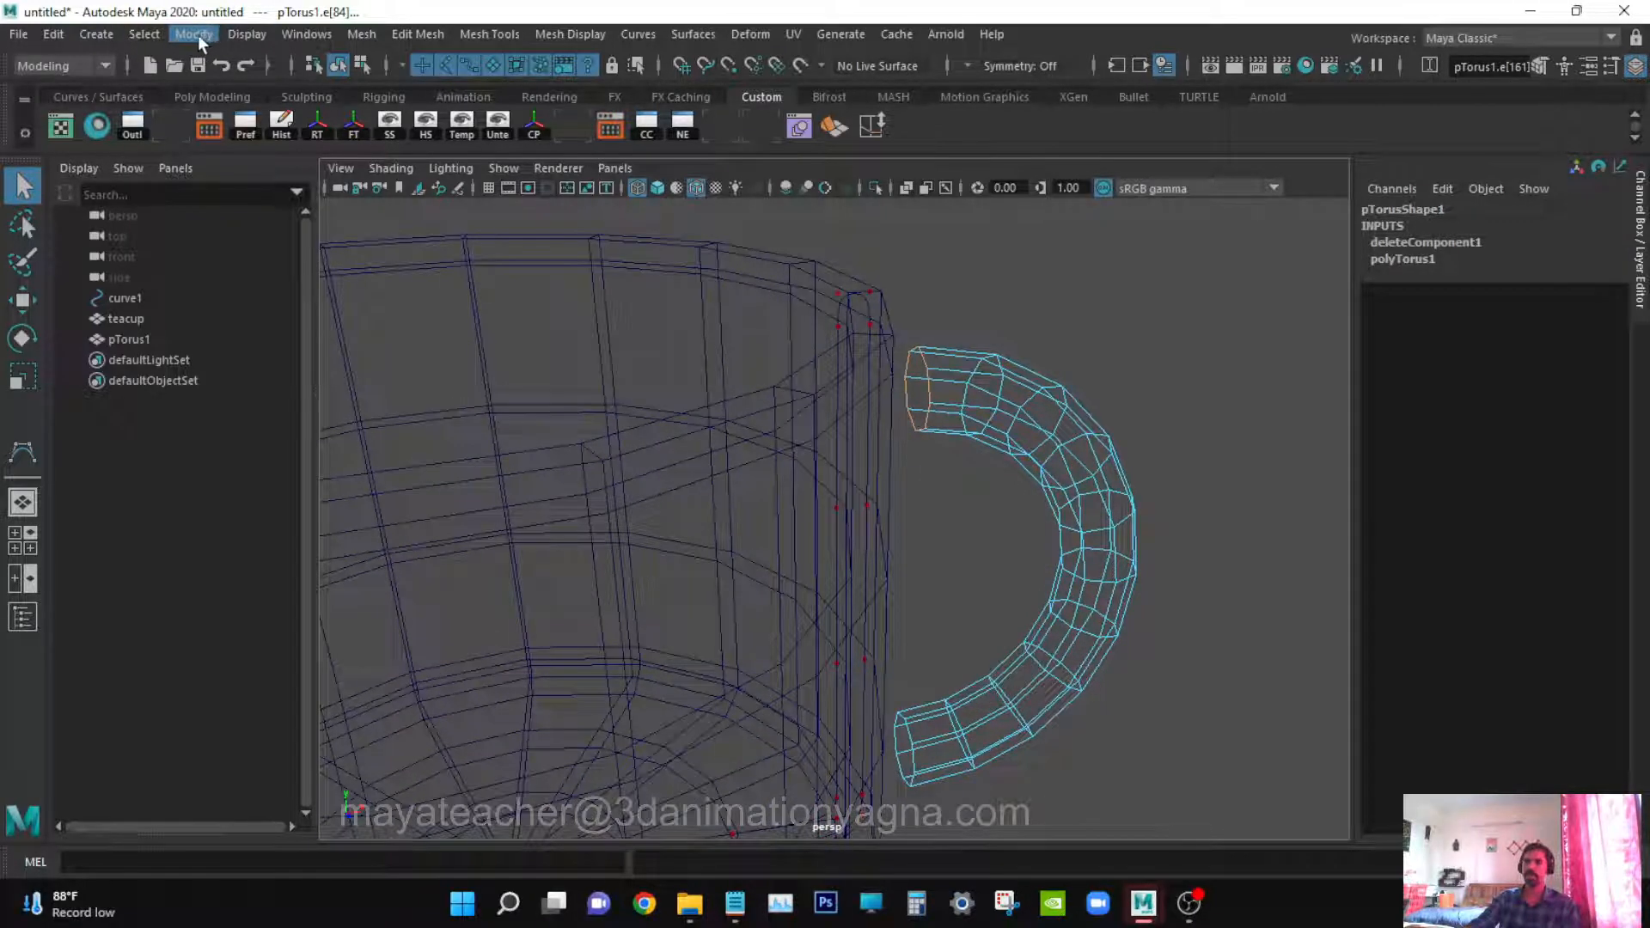
pyautogui.click(194, 34)
pyautogui.moveTo(305, 535)
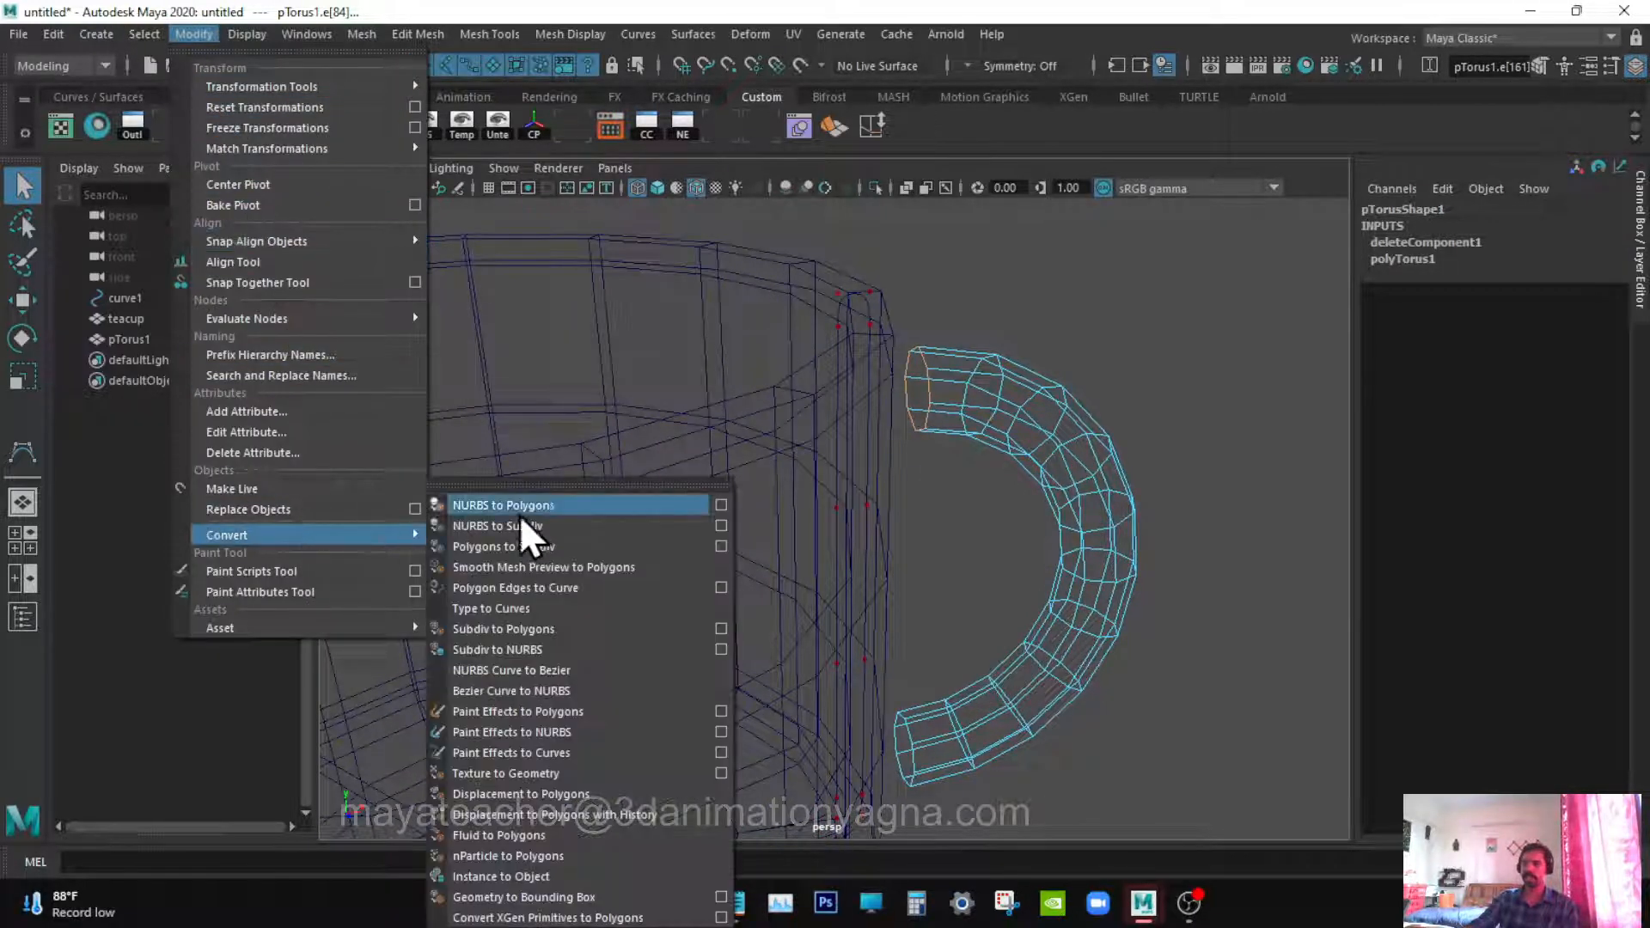
pyautogui.click(580, 589)
# Center the pivot of the curve at the handle's upper end
pyautogui.scroll(-6, 954, 479)
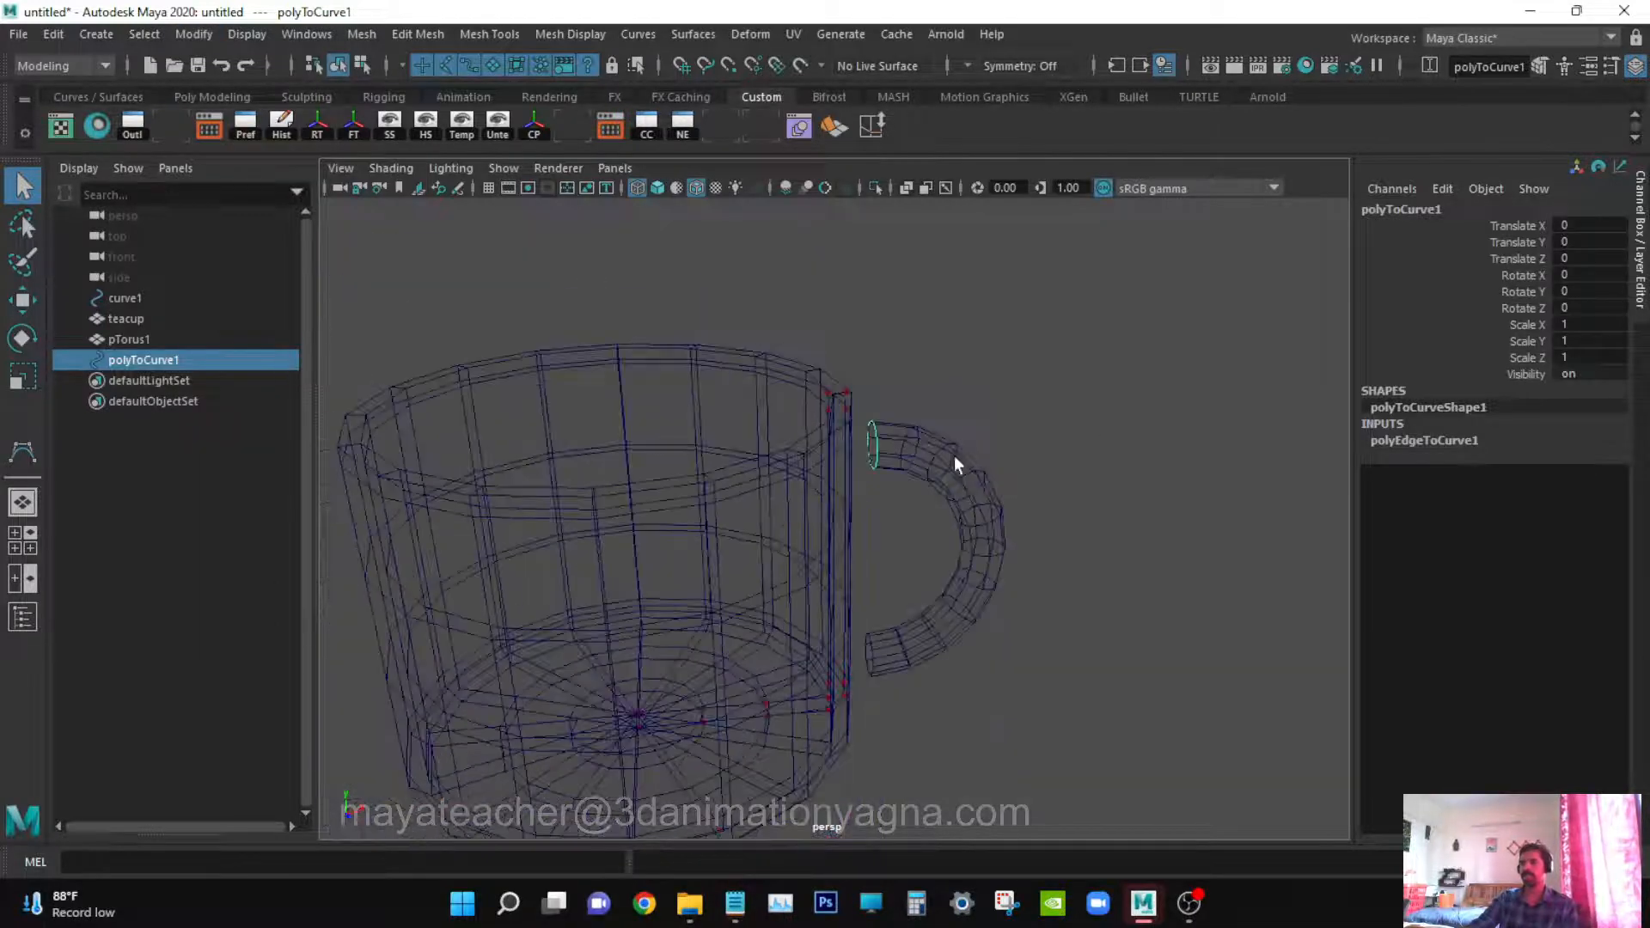
pyautogui.press('w')
pyautogui.keyDown('alt'); pyautogui.moveTo(931, 550); pyautogui.dragTo(869, 485); pyautogui.keyUp('alt')
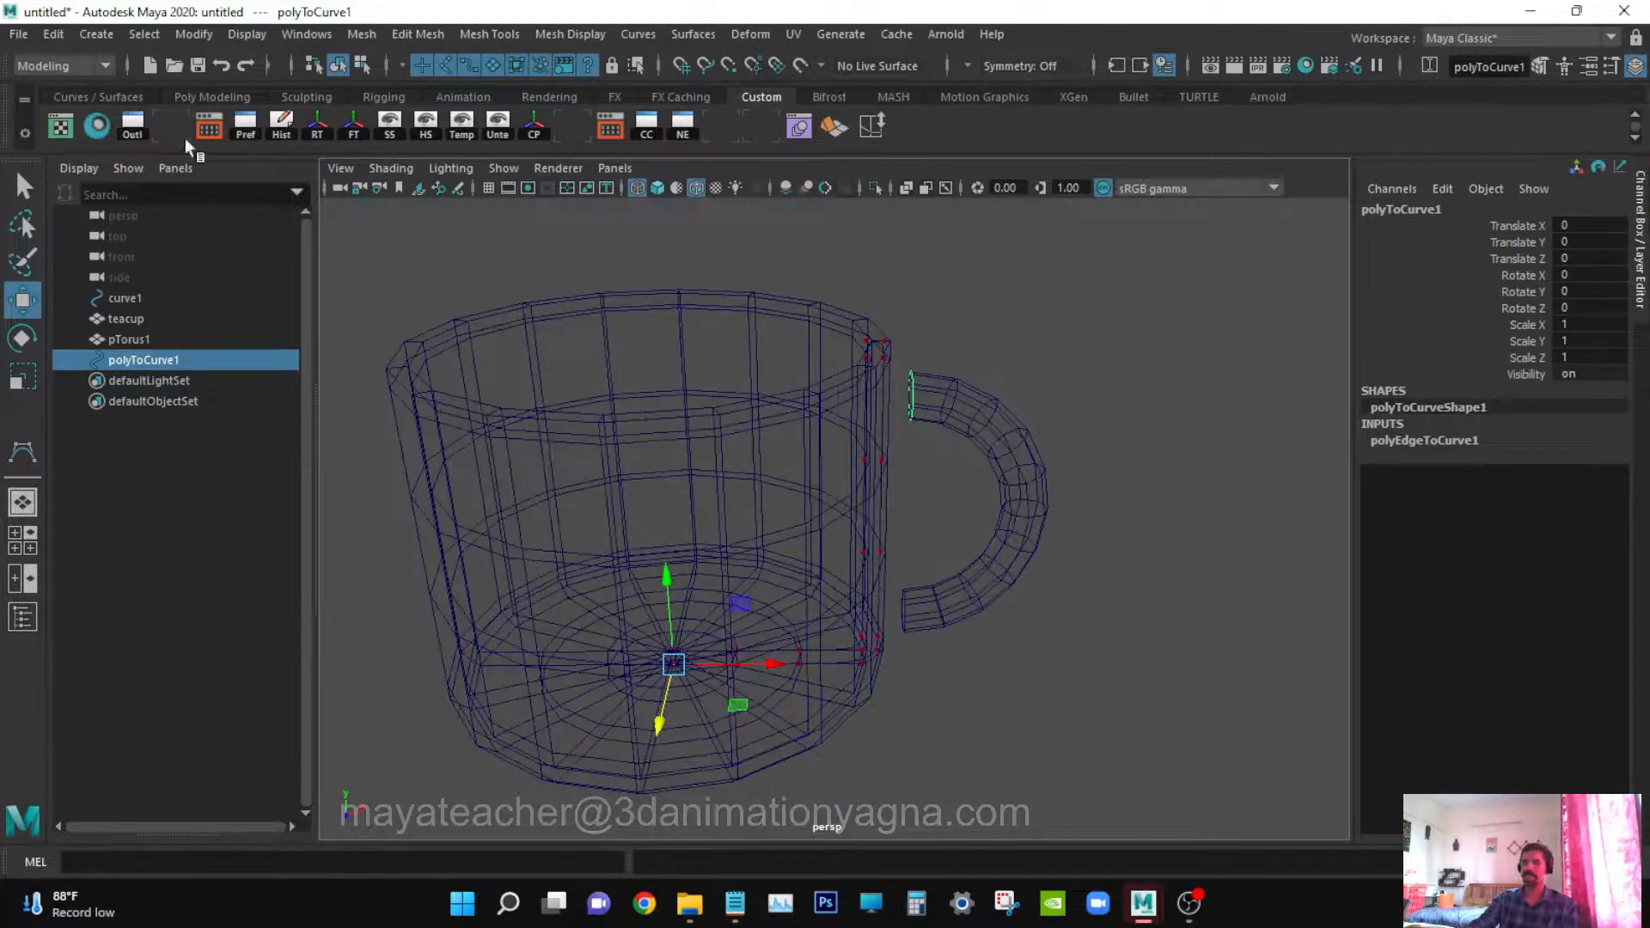
pyautogui.click(194, 35)
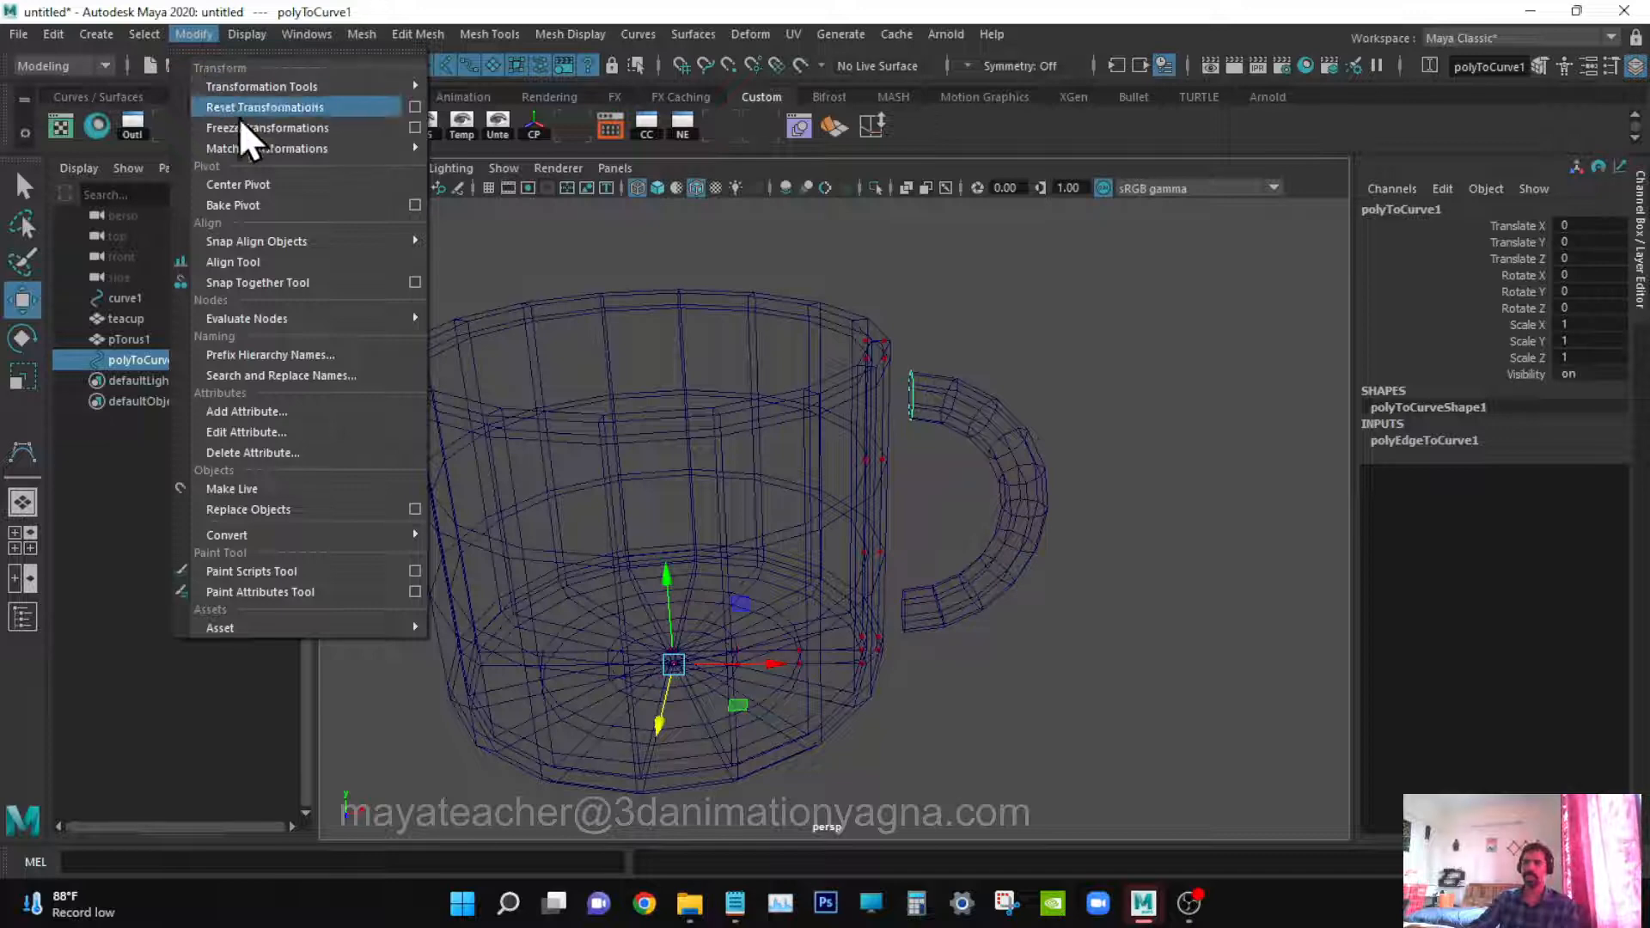
pyautogui.click(258, 185)
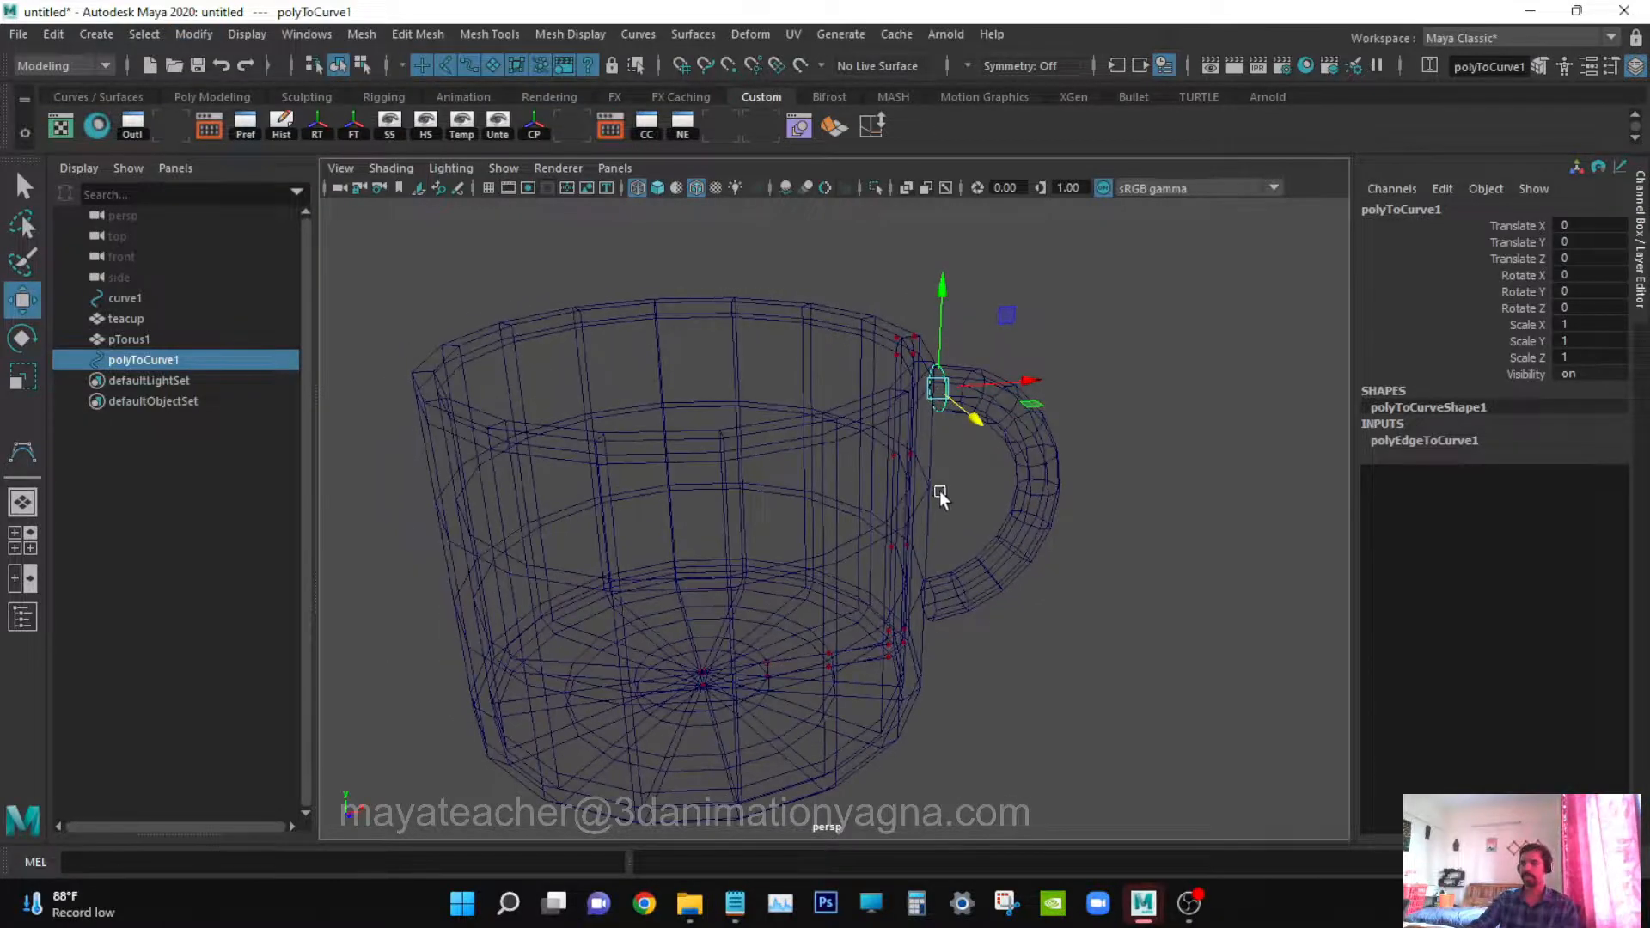
# Select the edge loop around the handle's lower open end and convert it to a curve
pyautogui.scroll(5, 940, 497)
pyautogui.click(986, 571)
pyautogui.scroll(3, 987, 571)
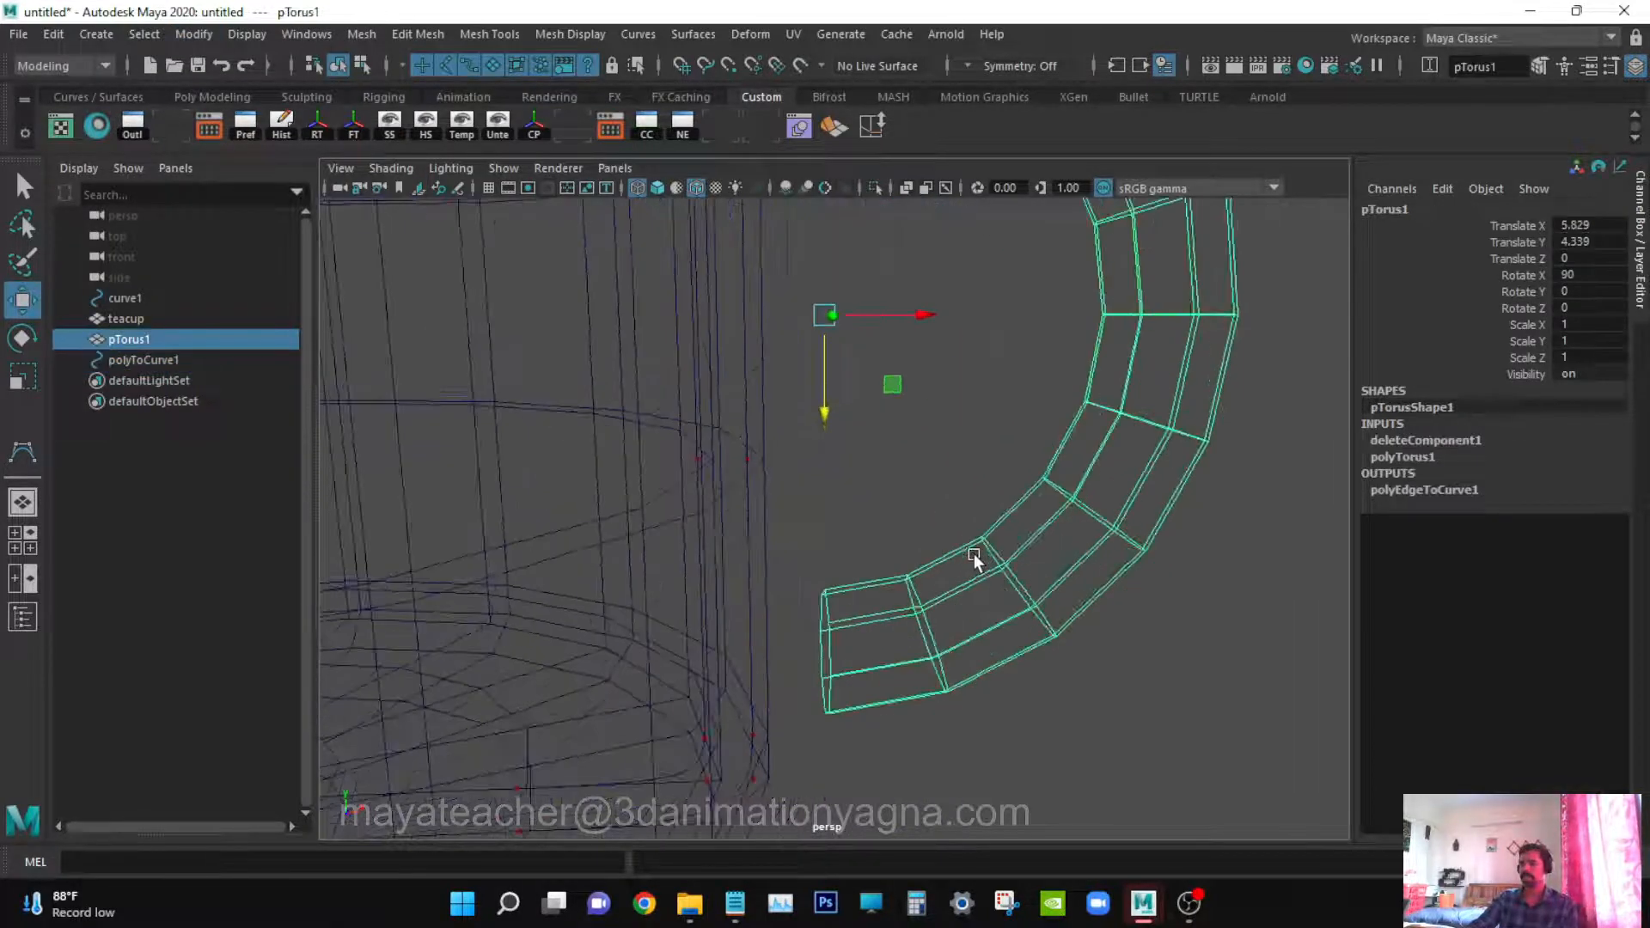
pyautogui.moveTo(1070, 343); pyautogui.dragTo(1053, 274, button='right')
pyautogui.click(821, 655)
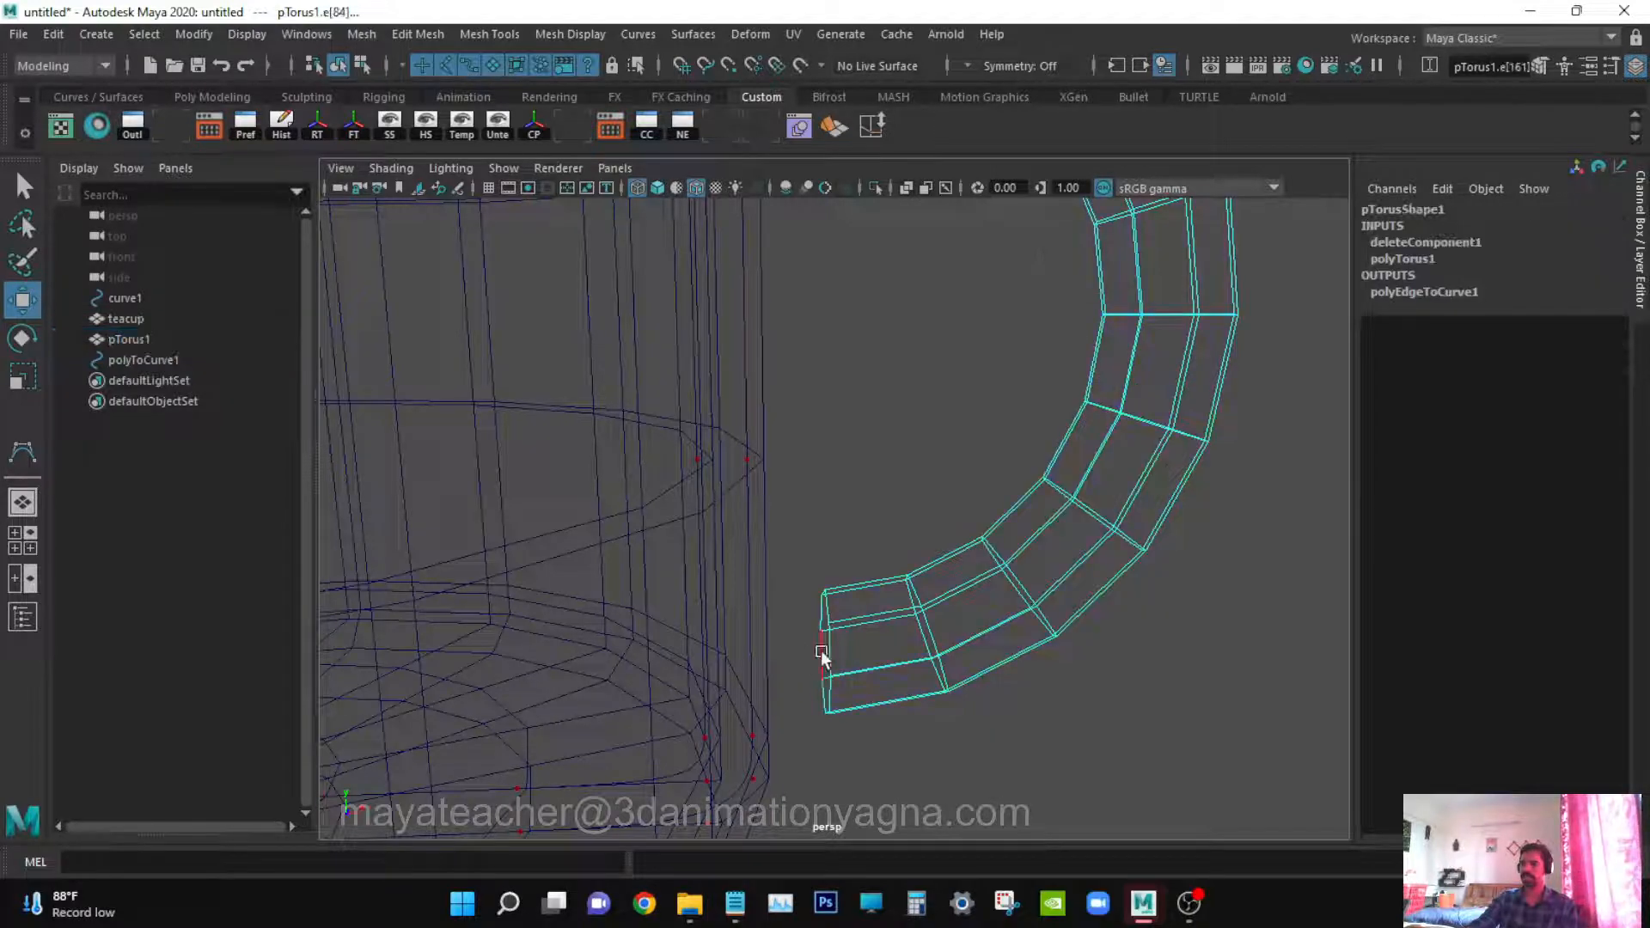
pyautogui.doubleClick(833, 651)
pyautogui.keyDown('alt'); pyautogui.moveTo(852, 655); pyautogui.dragTo(960, 651); pyautogui.keyUp('alt')
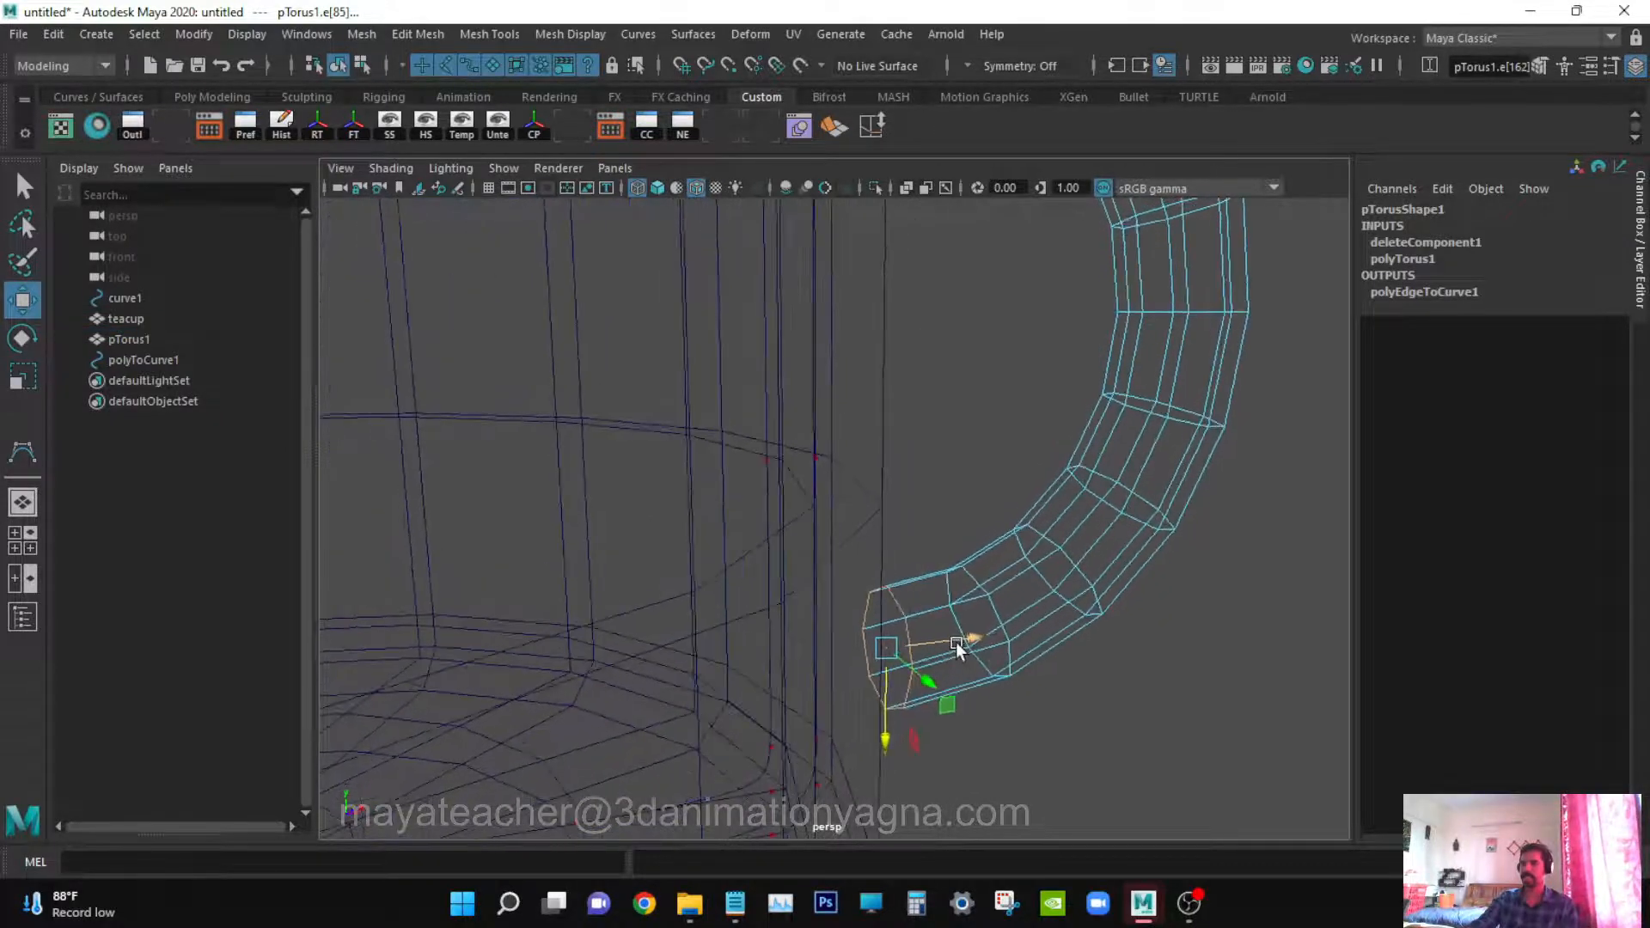
pyautogui.click(194, 33)
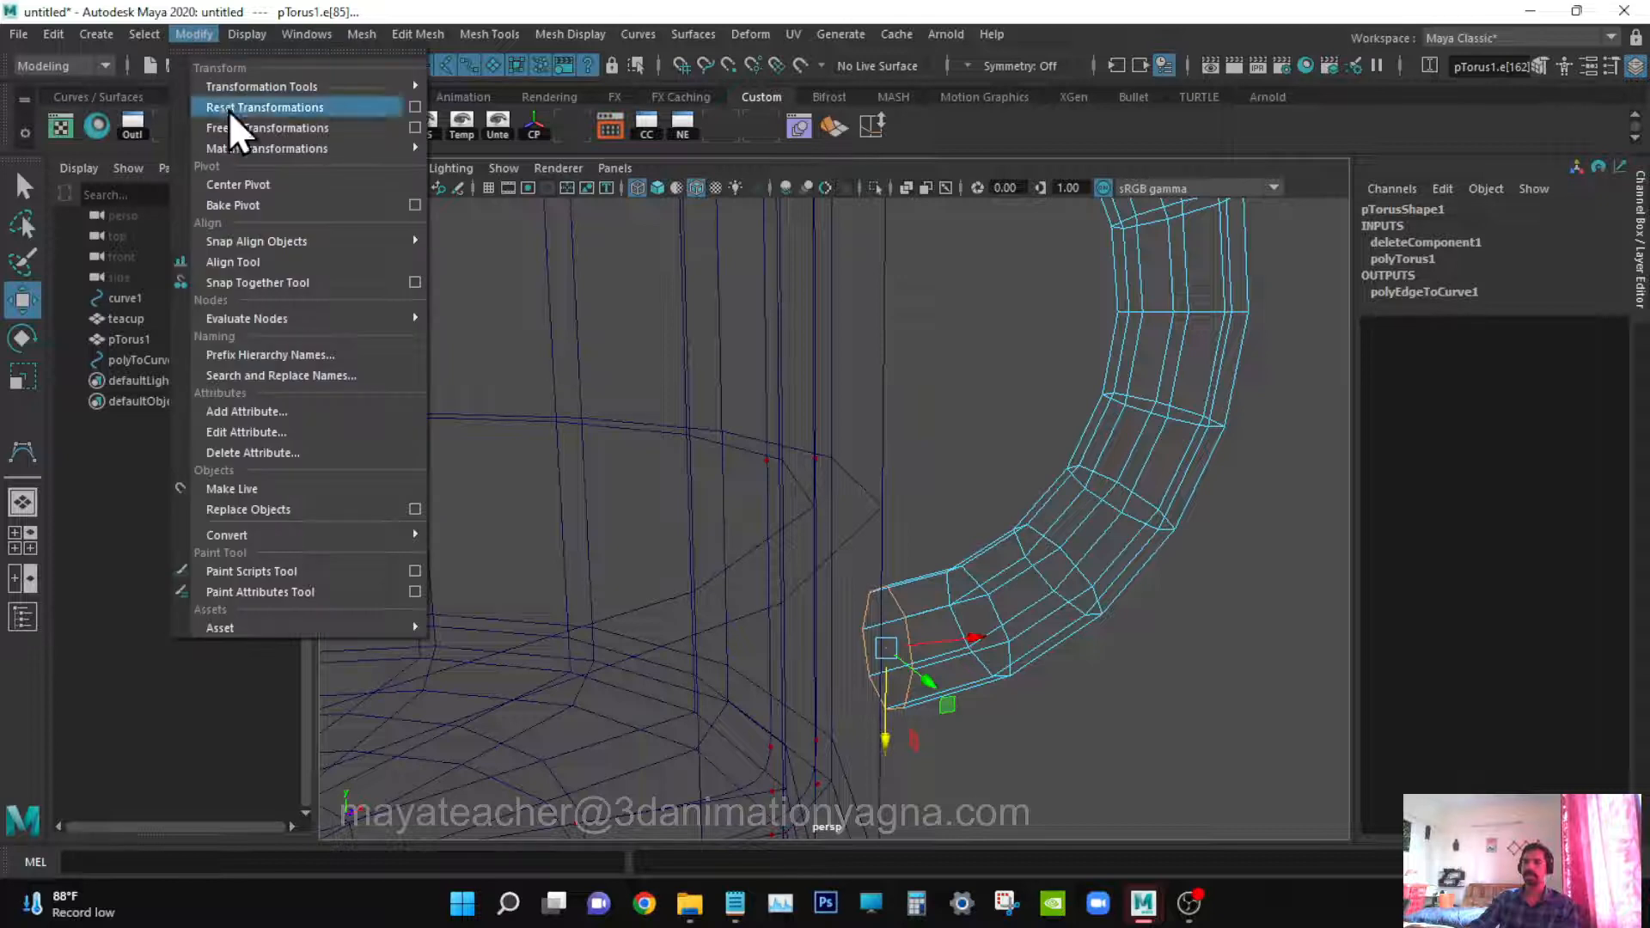
pyautogui.moveTo(306, 535)
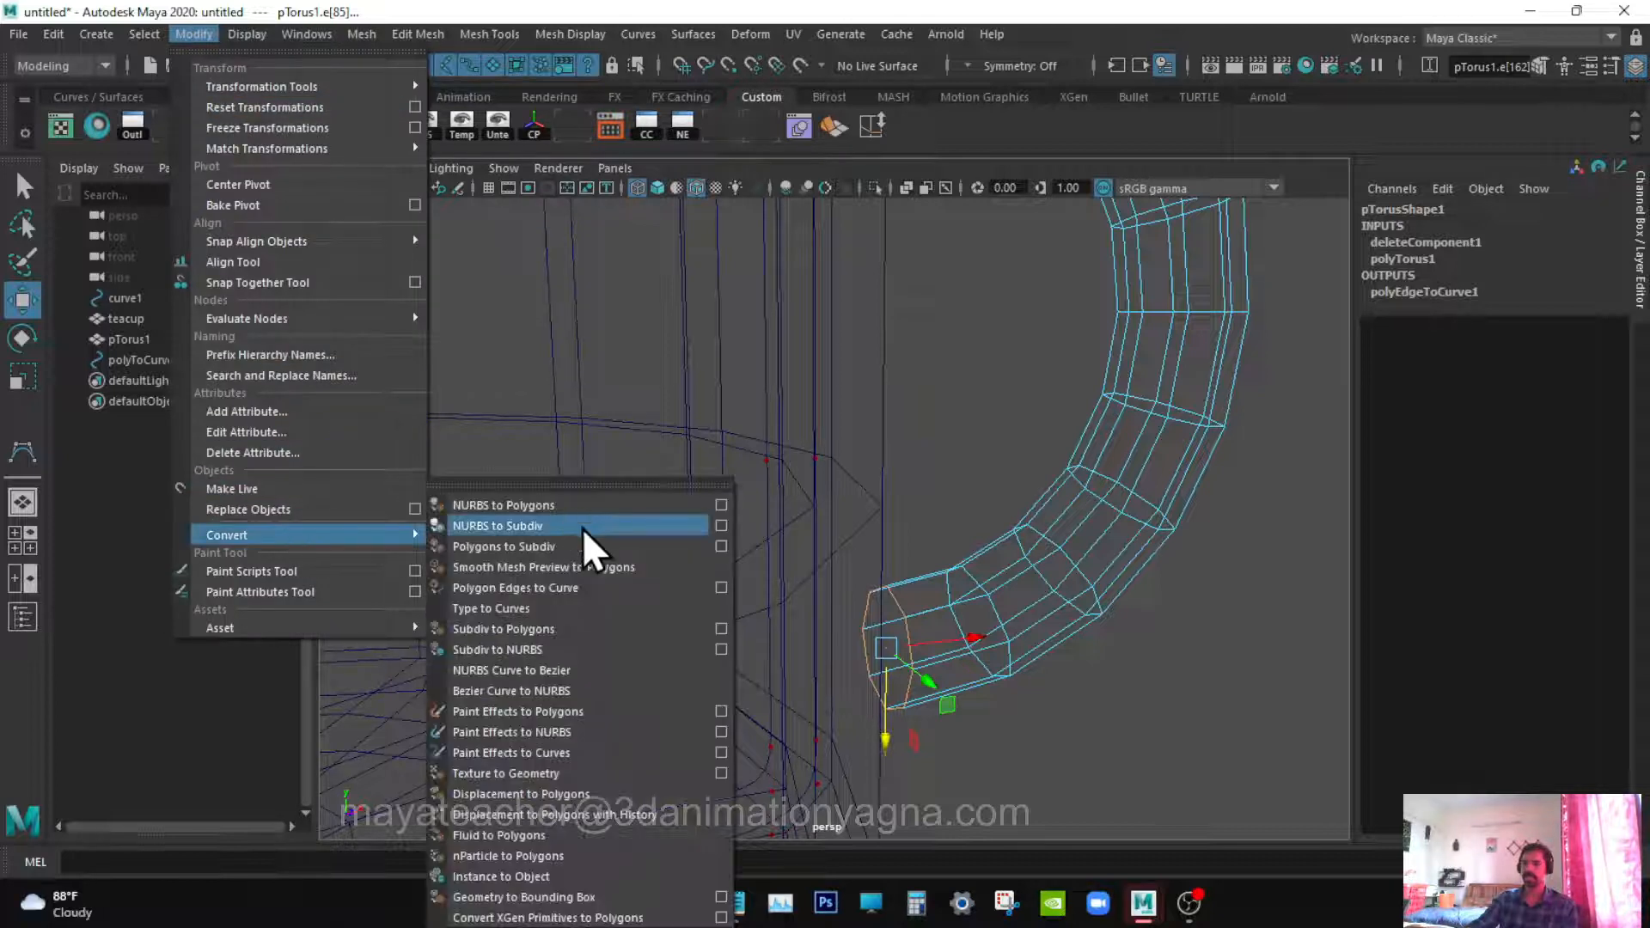
pyautogui.click(578, 587)
# Center the pivot of the curve at the handle's lower end
pyautogui.keyDown('alt'); pyautogui.moveTo(1042, 505); pyautogui.dragTo(932, 544); pyautogui.keyUp('alt')
pyautogui.click(193, 34)
pyautogui.click(274, 180)
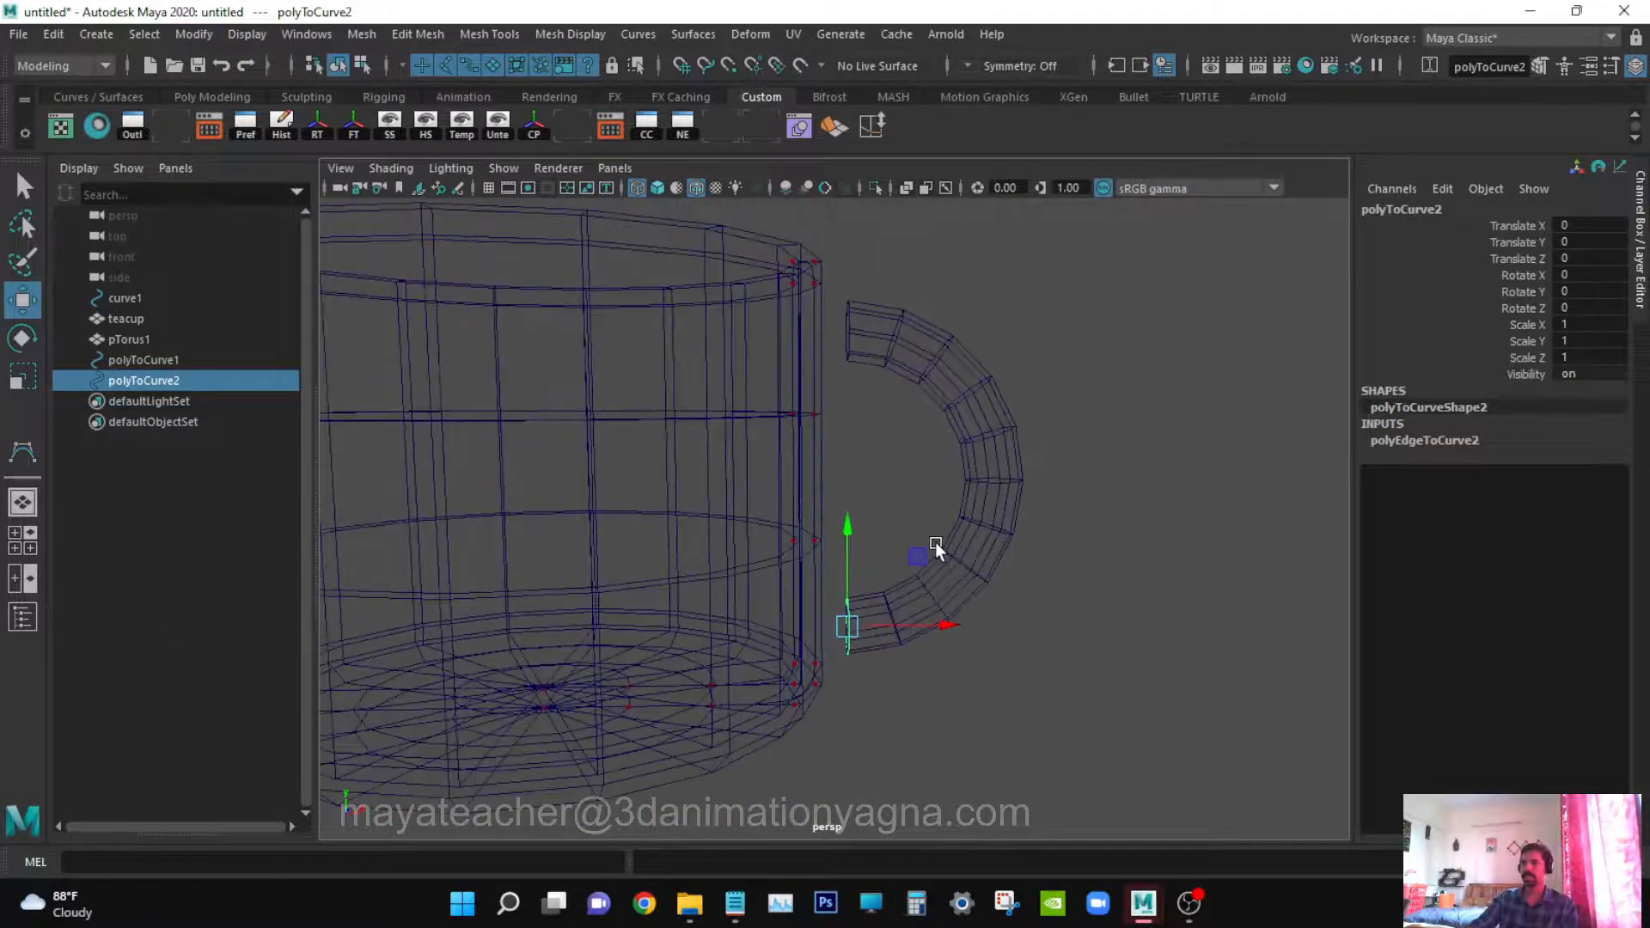
# Move both handle-end curves together in the front view to about -0.43 in X, against the cup's wall
pyautogui.keyDown('ctrl'); pyautogui.click(143, 360); pyautogui.keyUp('ctrl')
pyautogui.press('space')
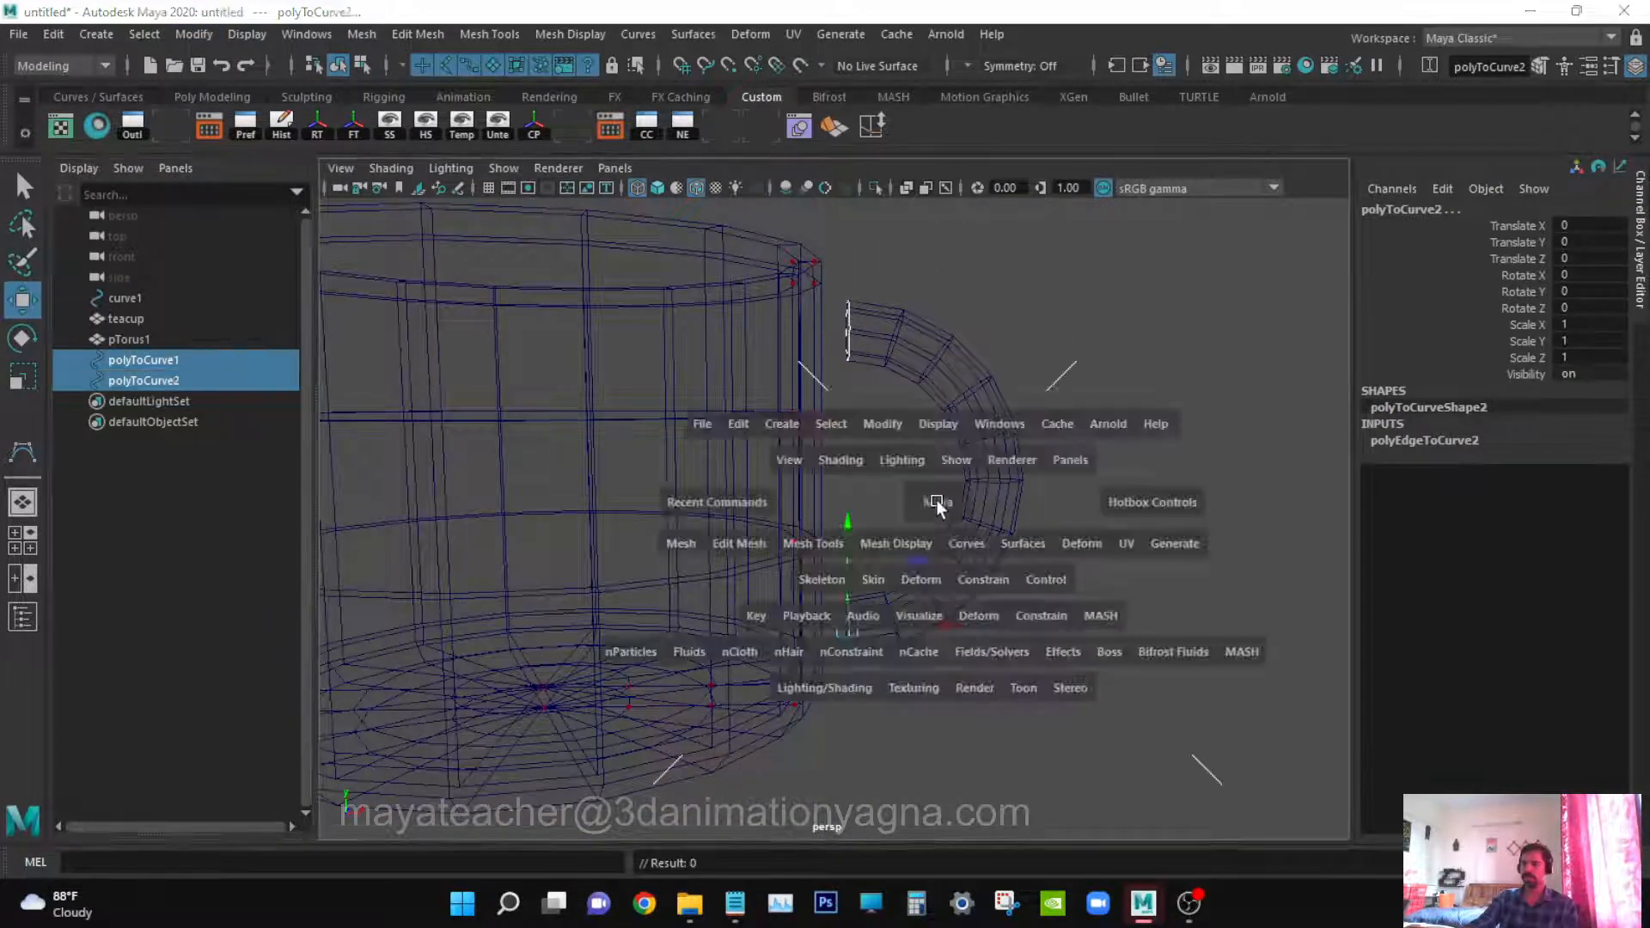
pyautogui.moveTo(937, 502); pyautogui.dragTo(946, 545)
pyautogui.keyDown('alt'); pyautogui.moveTo(917, 449); pyautogui.dragTo(868, 419, button='middle'); pyautogui.keyUp('alt')
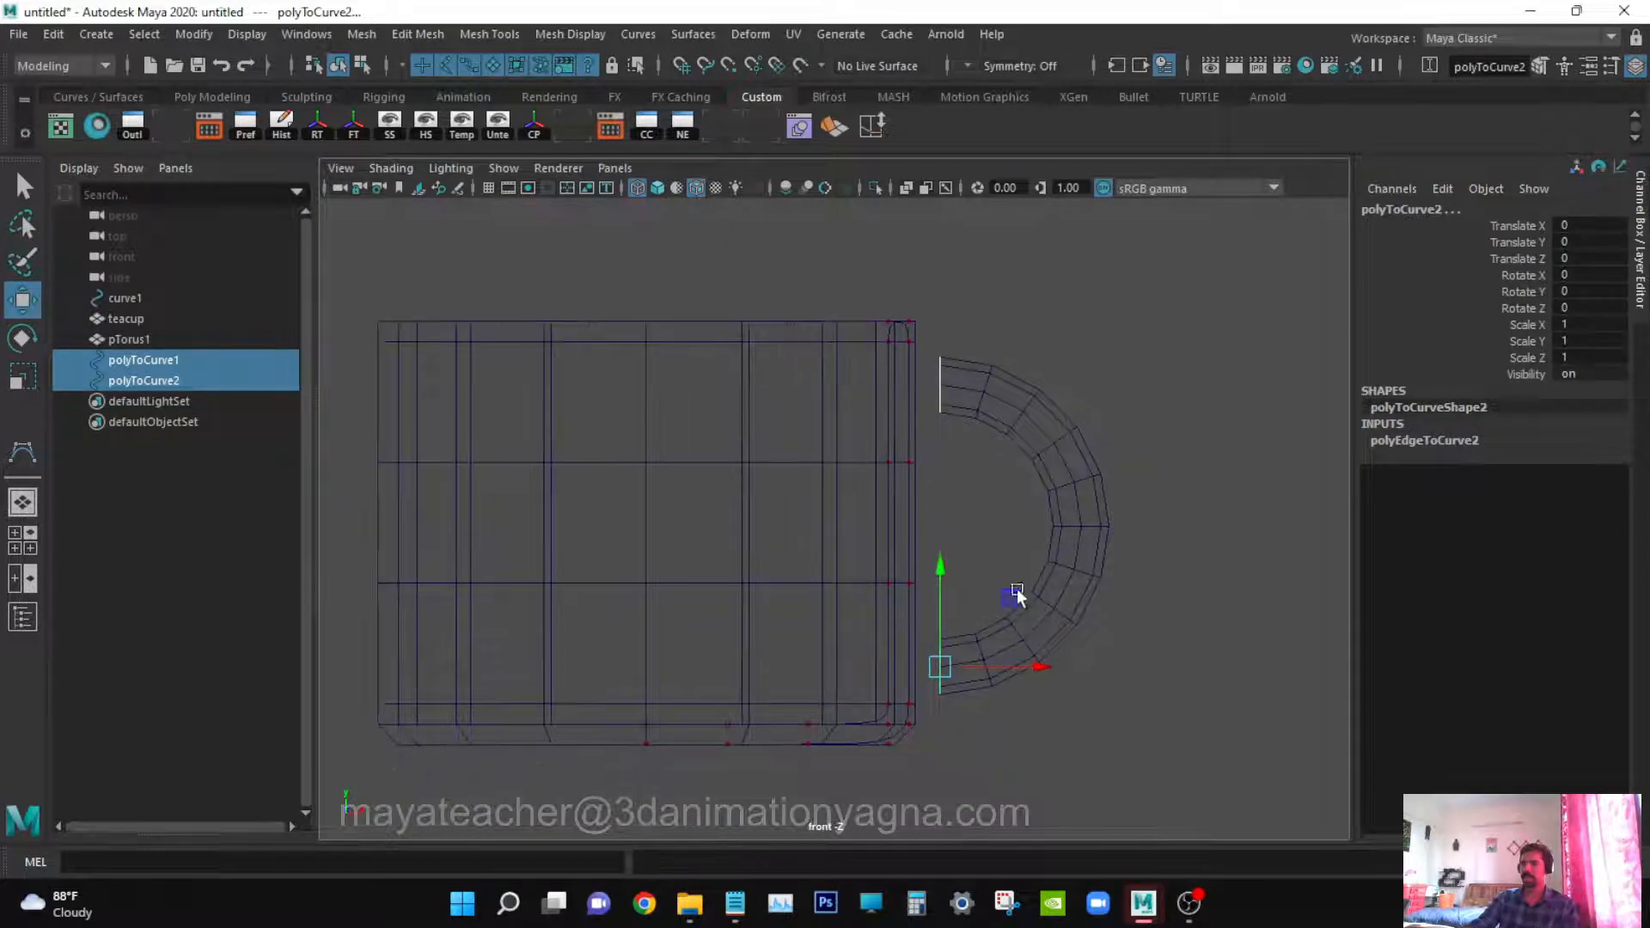
pyautogui.moveTo(1055, 668); pyautogui.dragTo(1028, 663)
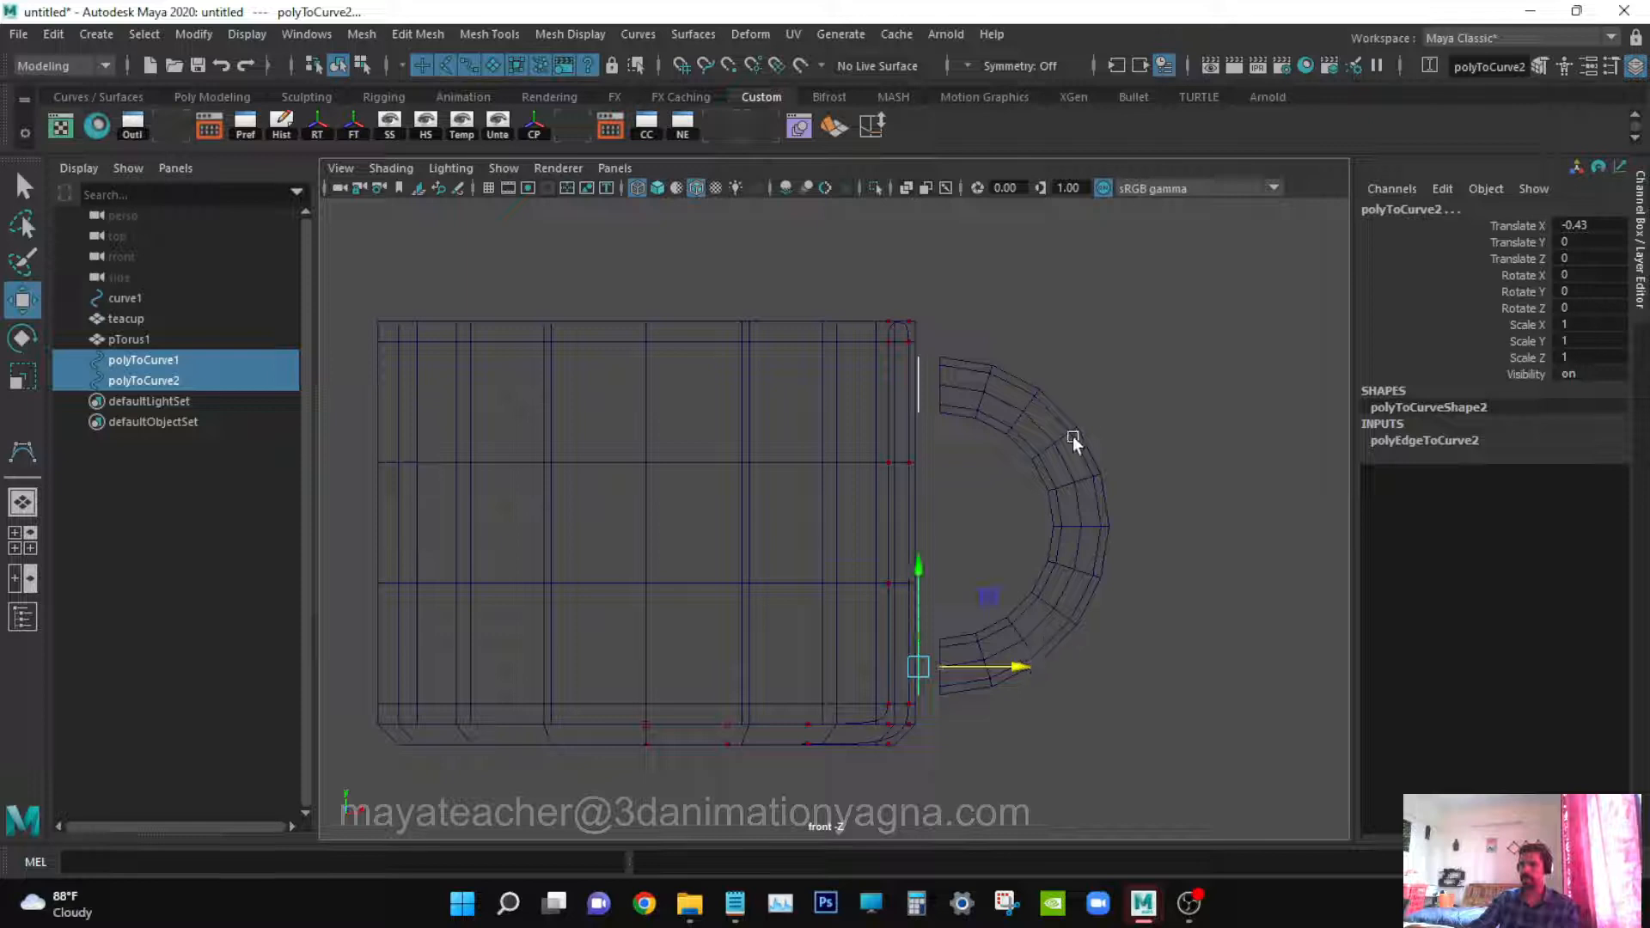
# Turn off edit point display and show the CVs on both handle-end curves, polyToCurve1 and polyToCurve2
pyautogui.click(189, 361)
pyautogui.hotkey('ctrl', 'a')
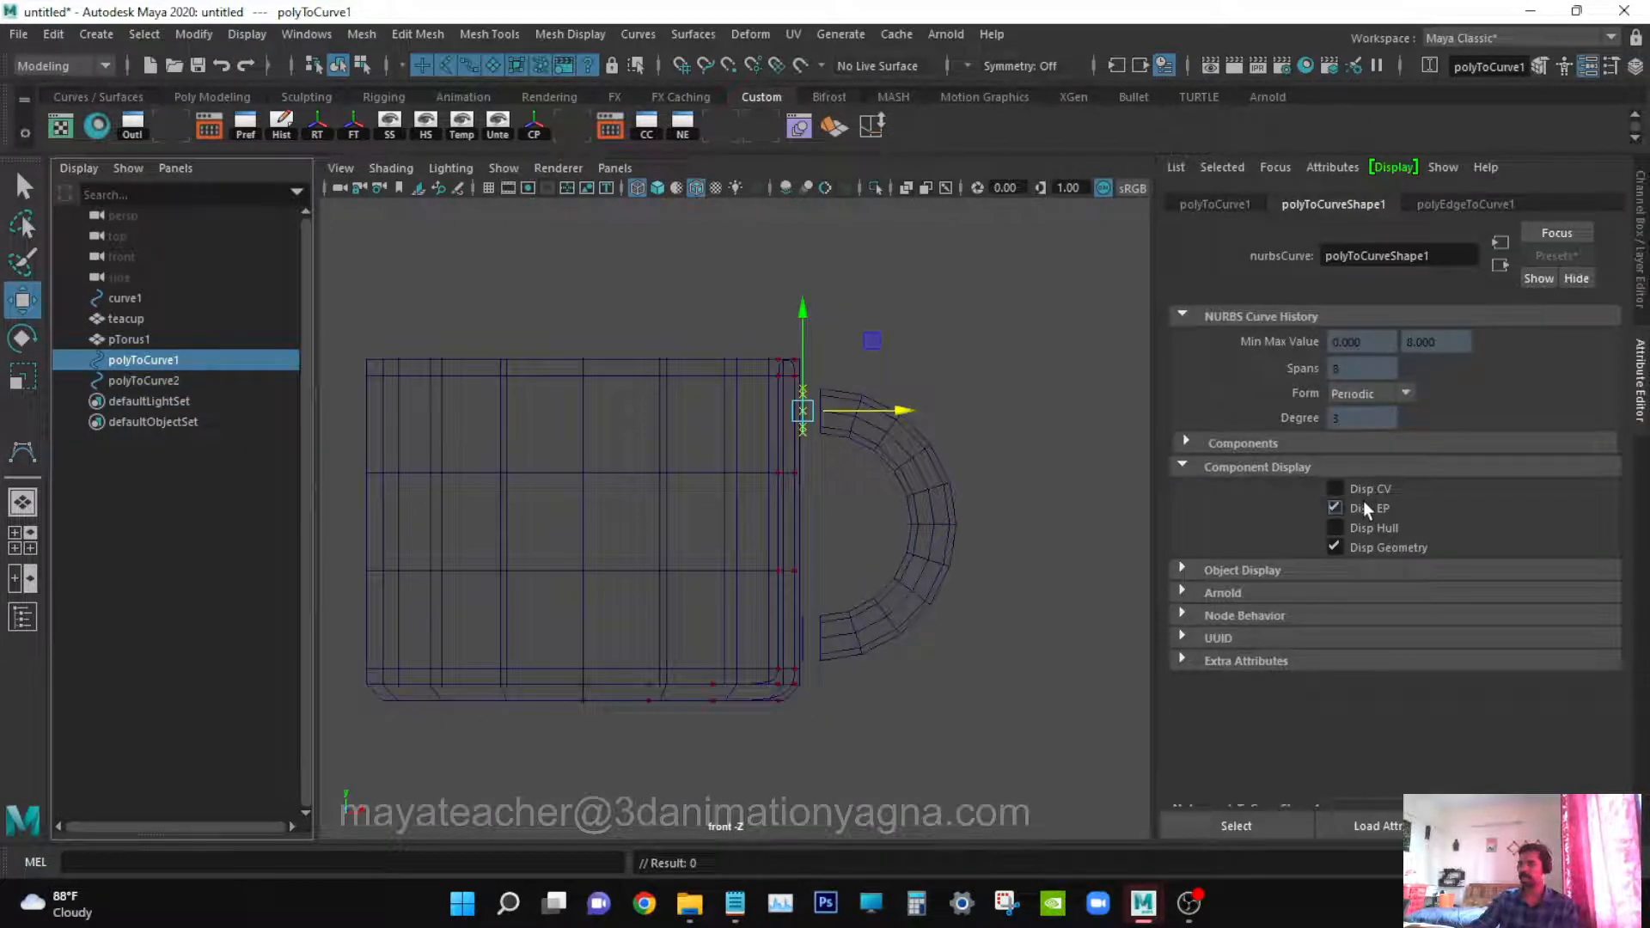
pyautogui.click(1371, 510)
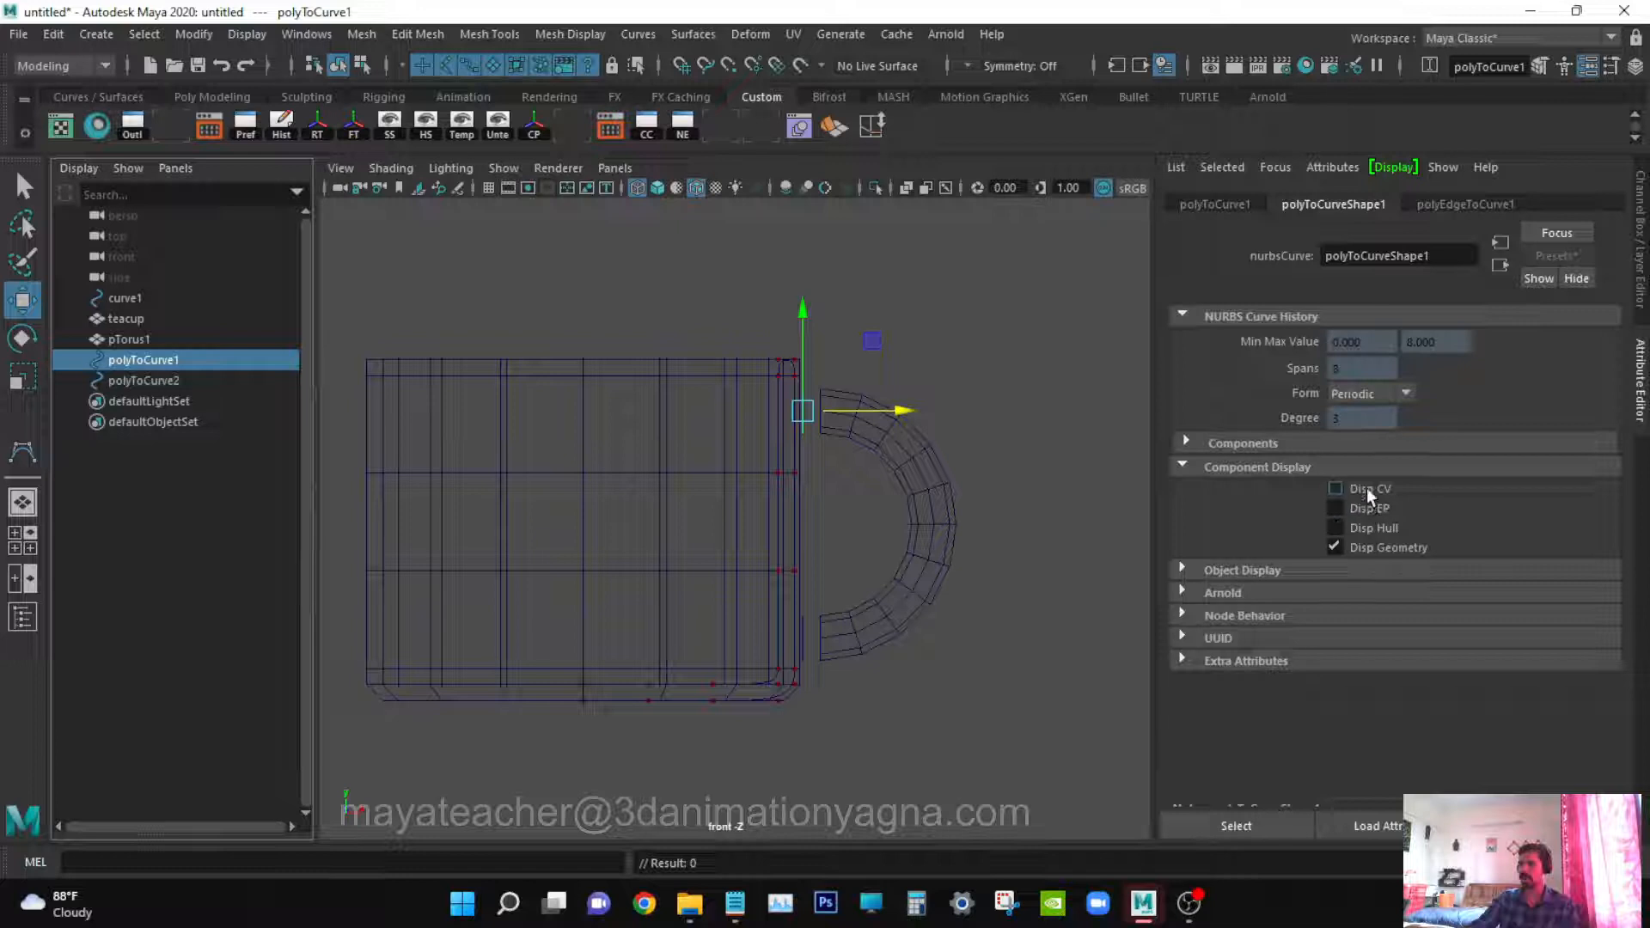
pyautogui.click(209, 383)
pyautogui.click(1334, 489)
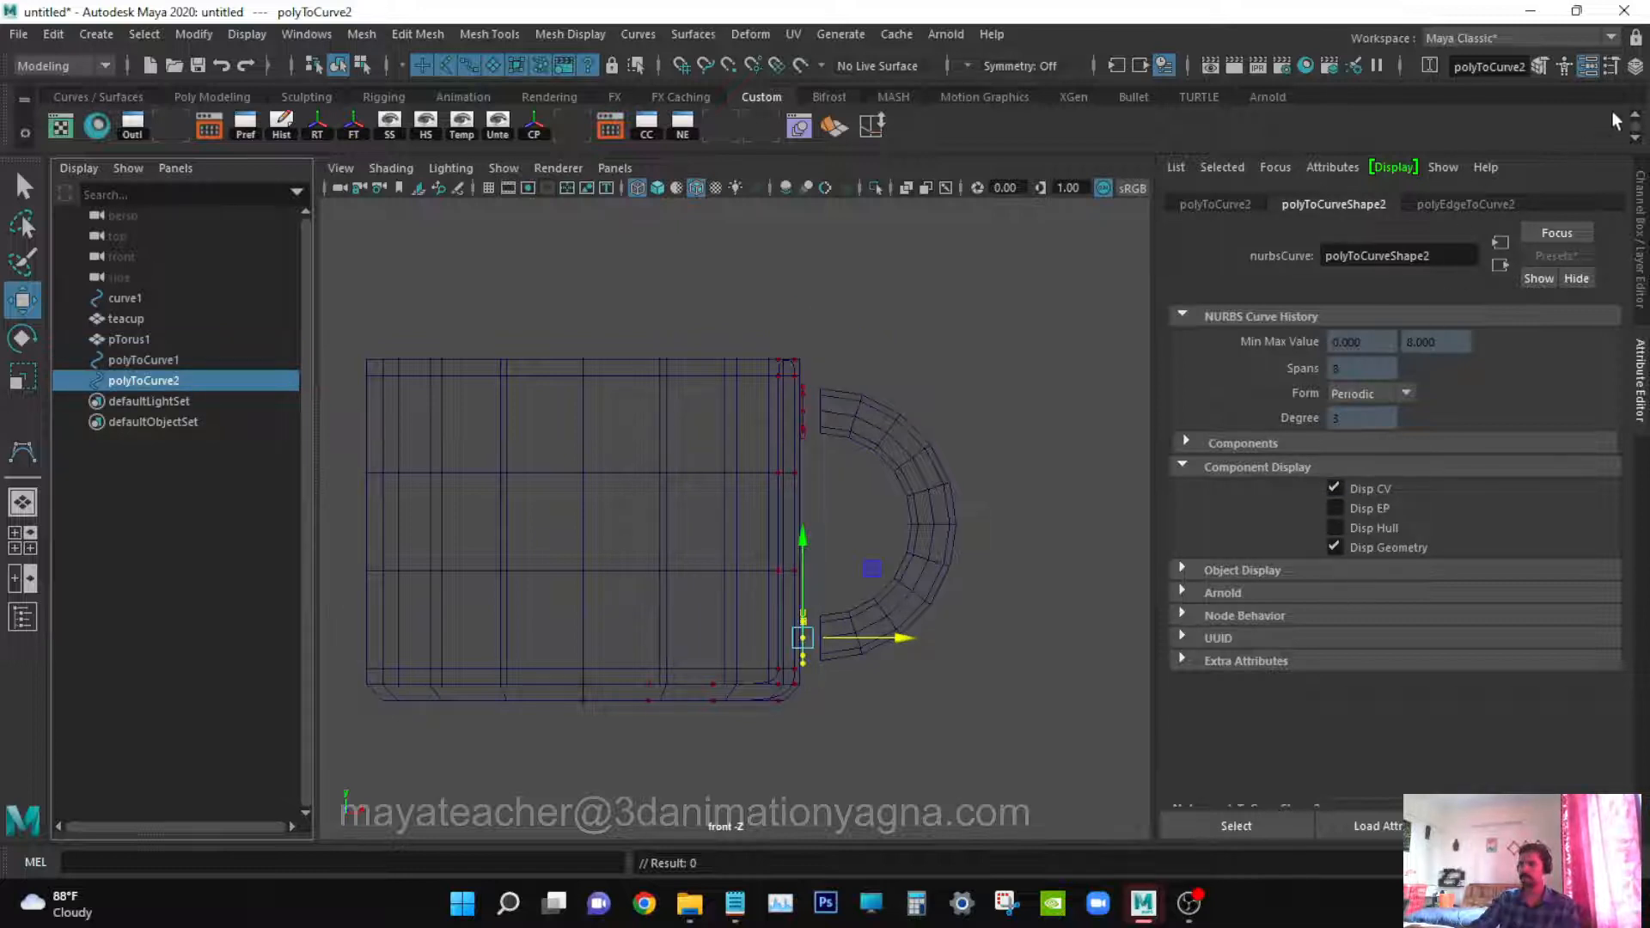
pyautogui.click(1590, 74)
# Hide the half-torus handle and maximize the viewport by hiding the Outliner
pyautogui.press('q')
pyautogui.press('space')
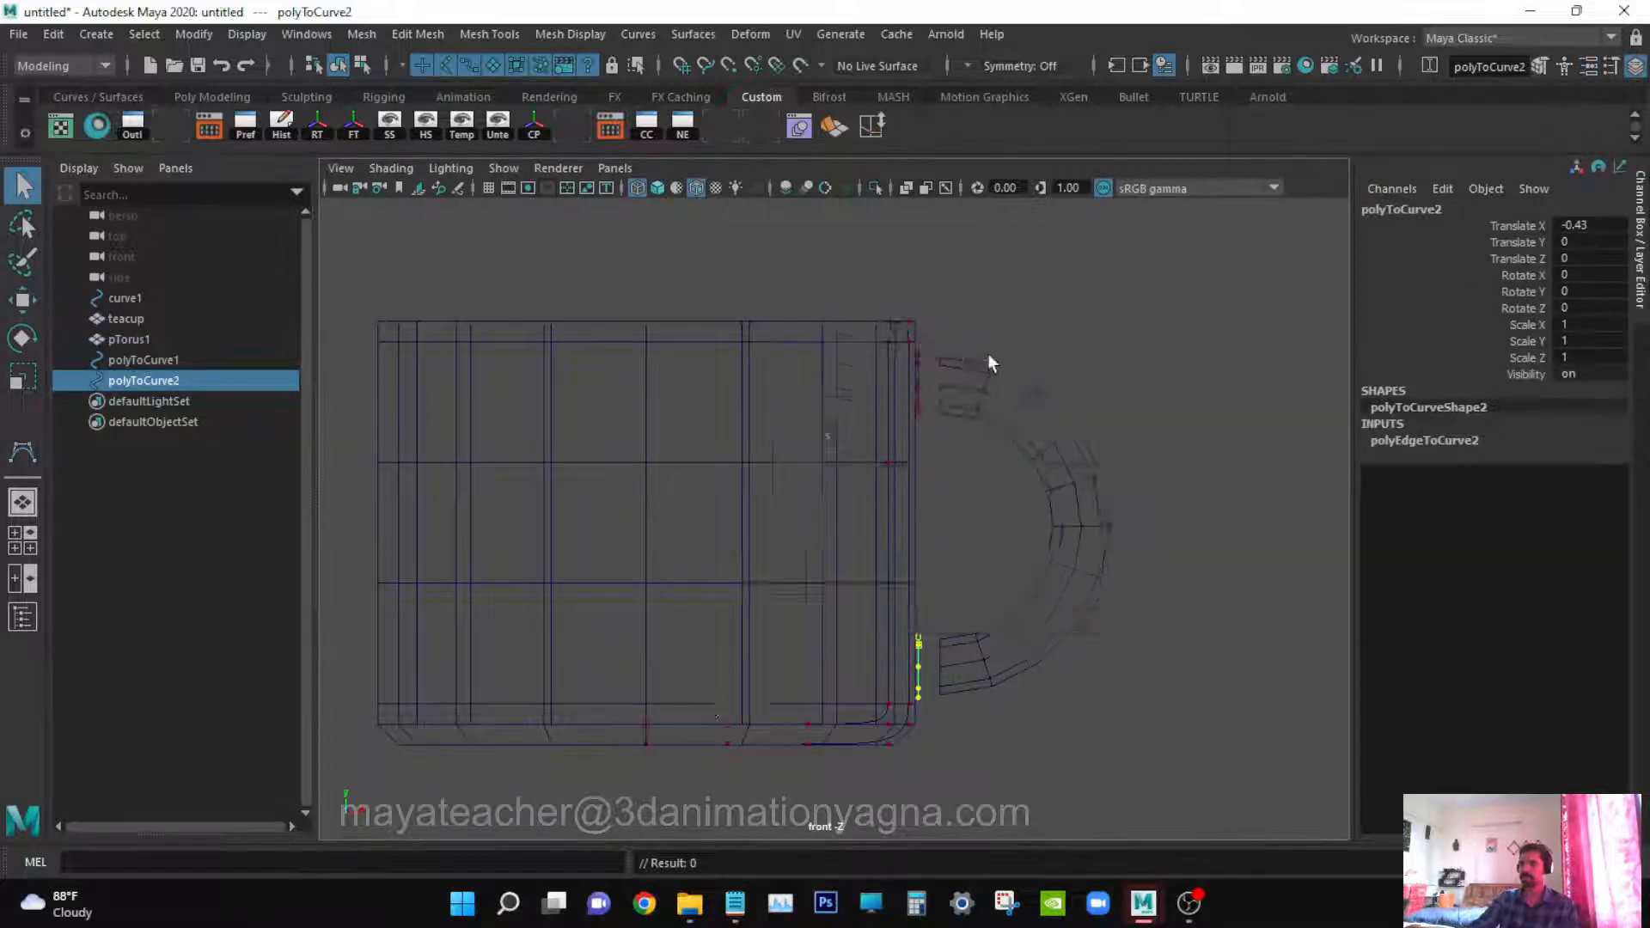
pyautogui.click(990, 446)
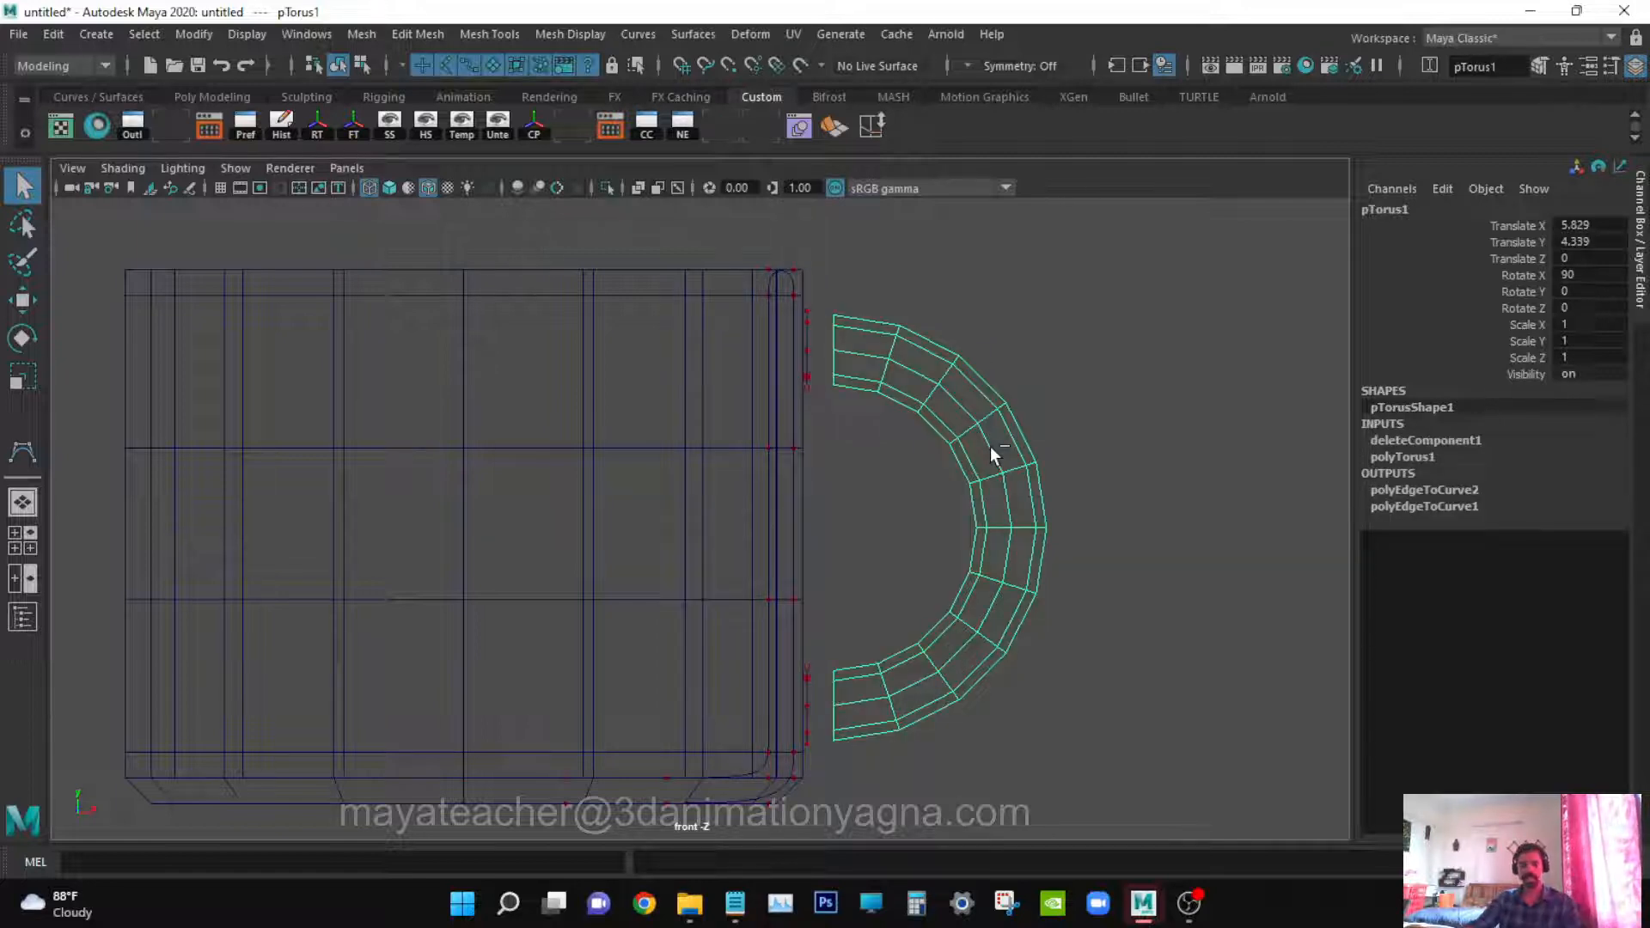
pyautogui.hotkey('ctrl', 'h')
# Switch to the side view and select the teacup mesh around the upper handle-end curve
pyautogui.press('space')
pyautogui.moveTo(990, 446); pyautogui.dragTo(1090, 455)
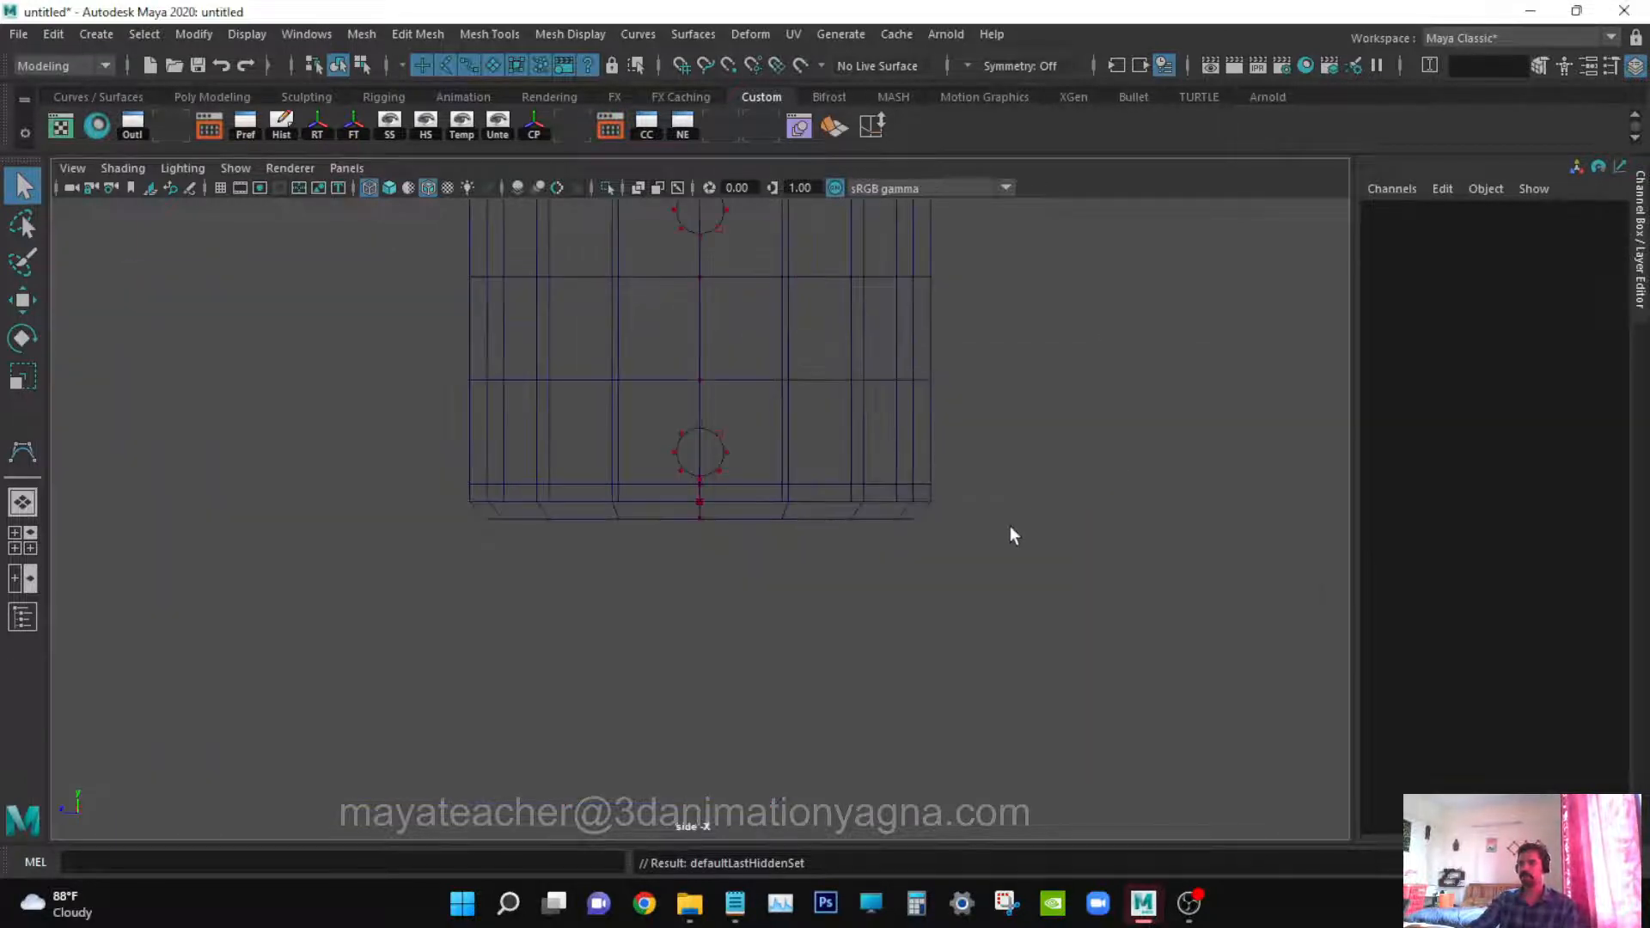
pyautogui.keyDown('alt'); pyautogui.moveTo(991, 588); pyautogui.dragTo(1038, 711, button='middle'); pyautogui.keyUp('alt')
pyautogui.scroll(2, 940, 579)
pyautogui.keyDown('alt'); pyautogui.moveTo(940, 579); pyautogui.dragTo(930, 494, button='middle'); pyautogui.keyUp('alt')
pyautogui.scroll(3, 930, 492)
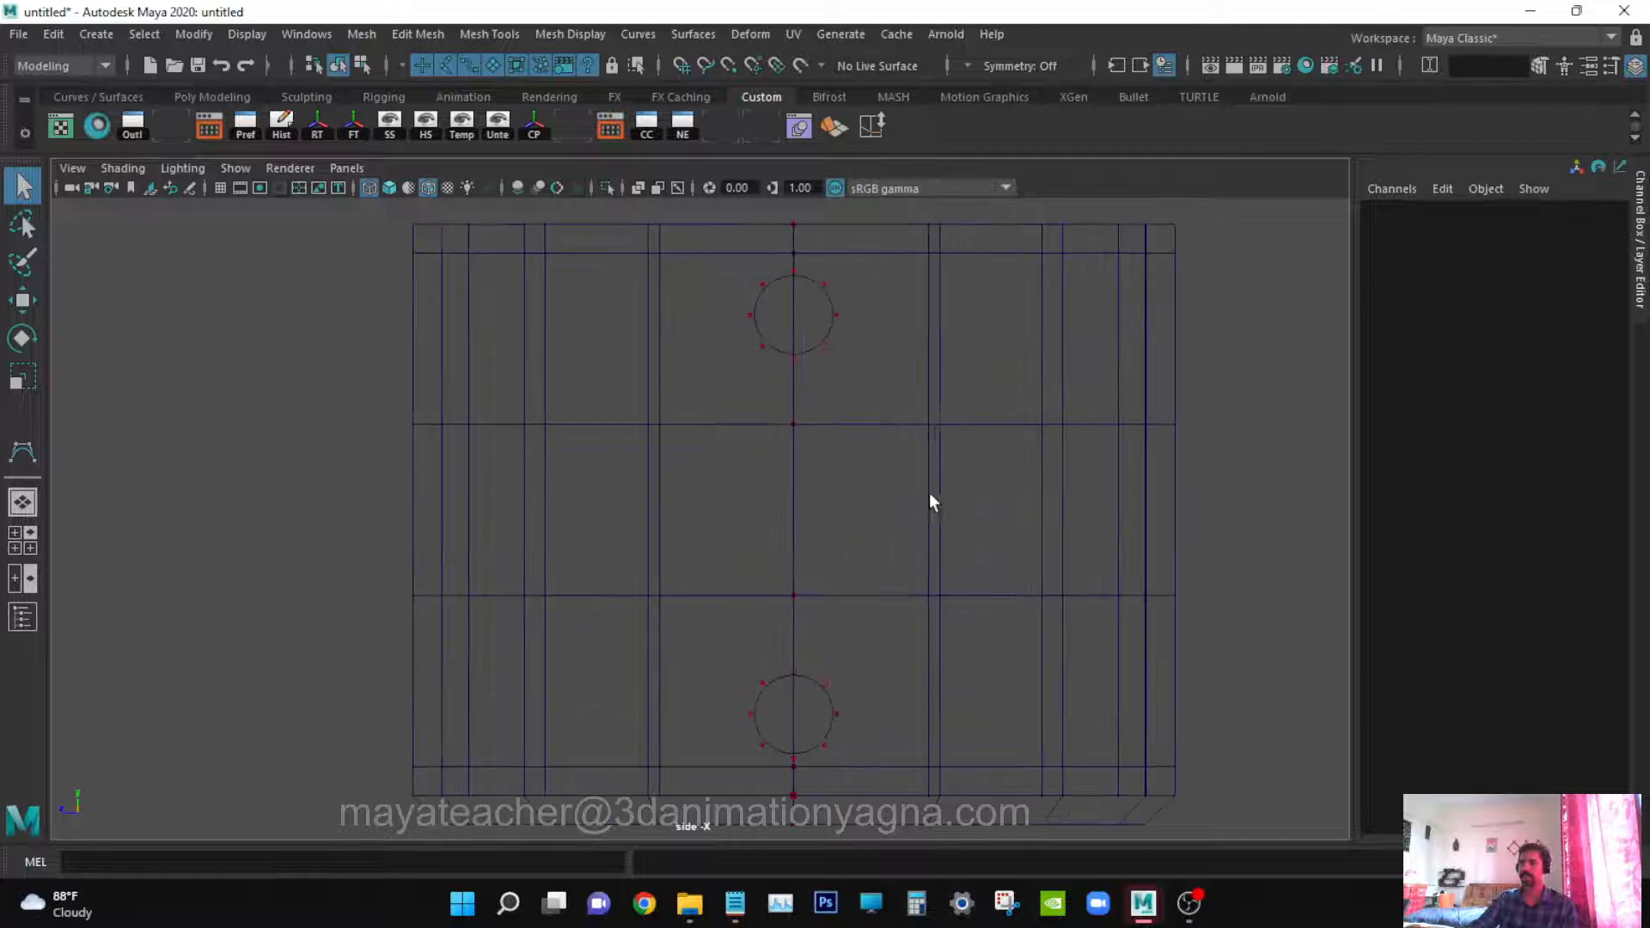
pyautogui.keyDown('alt'); pyautogui.moveTo(931, 427); pyautogui.dragTo(890, 611, button='middle'); pyautogui.keyUp('alt')
pyautogui.scroll(2, 895, 489)
pyautogui.keyDown('alt'); pyautogui.moveTo(894, 490); pyautogui.dragTo(859, 529, button='middle'); pyautogui.keyUp('alt')
pyautogui.click(965, 582)
pyautogui.scroll(2, 923, 593)
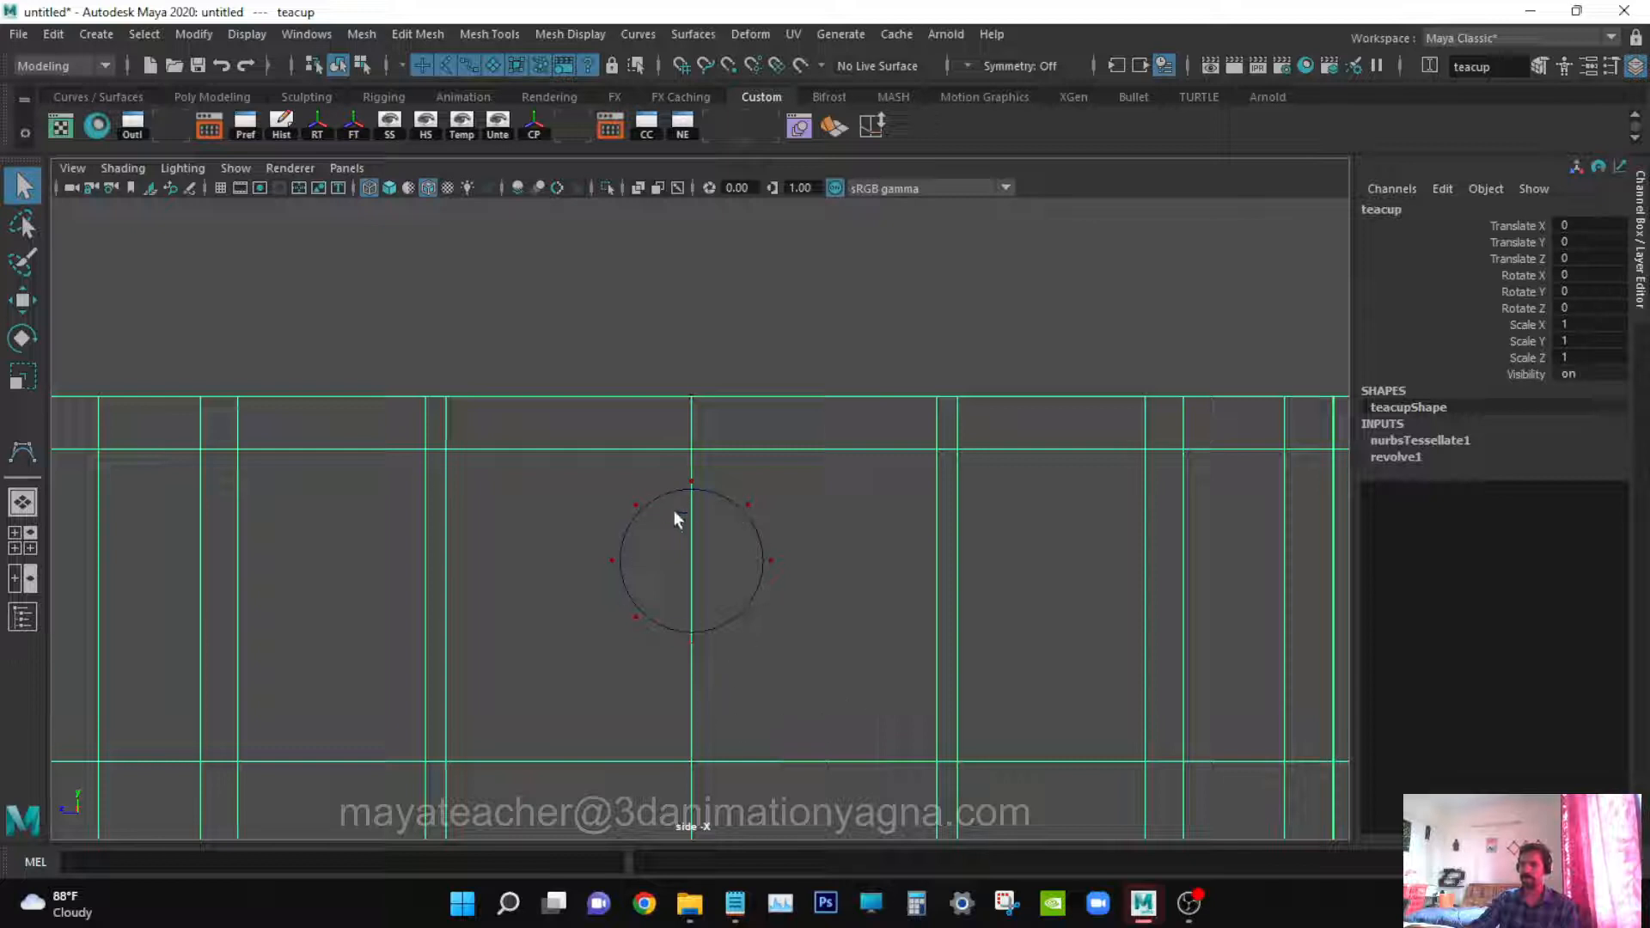
pyautogui.scroll(1, 787, 567)
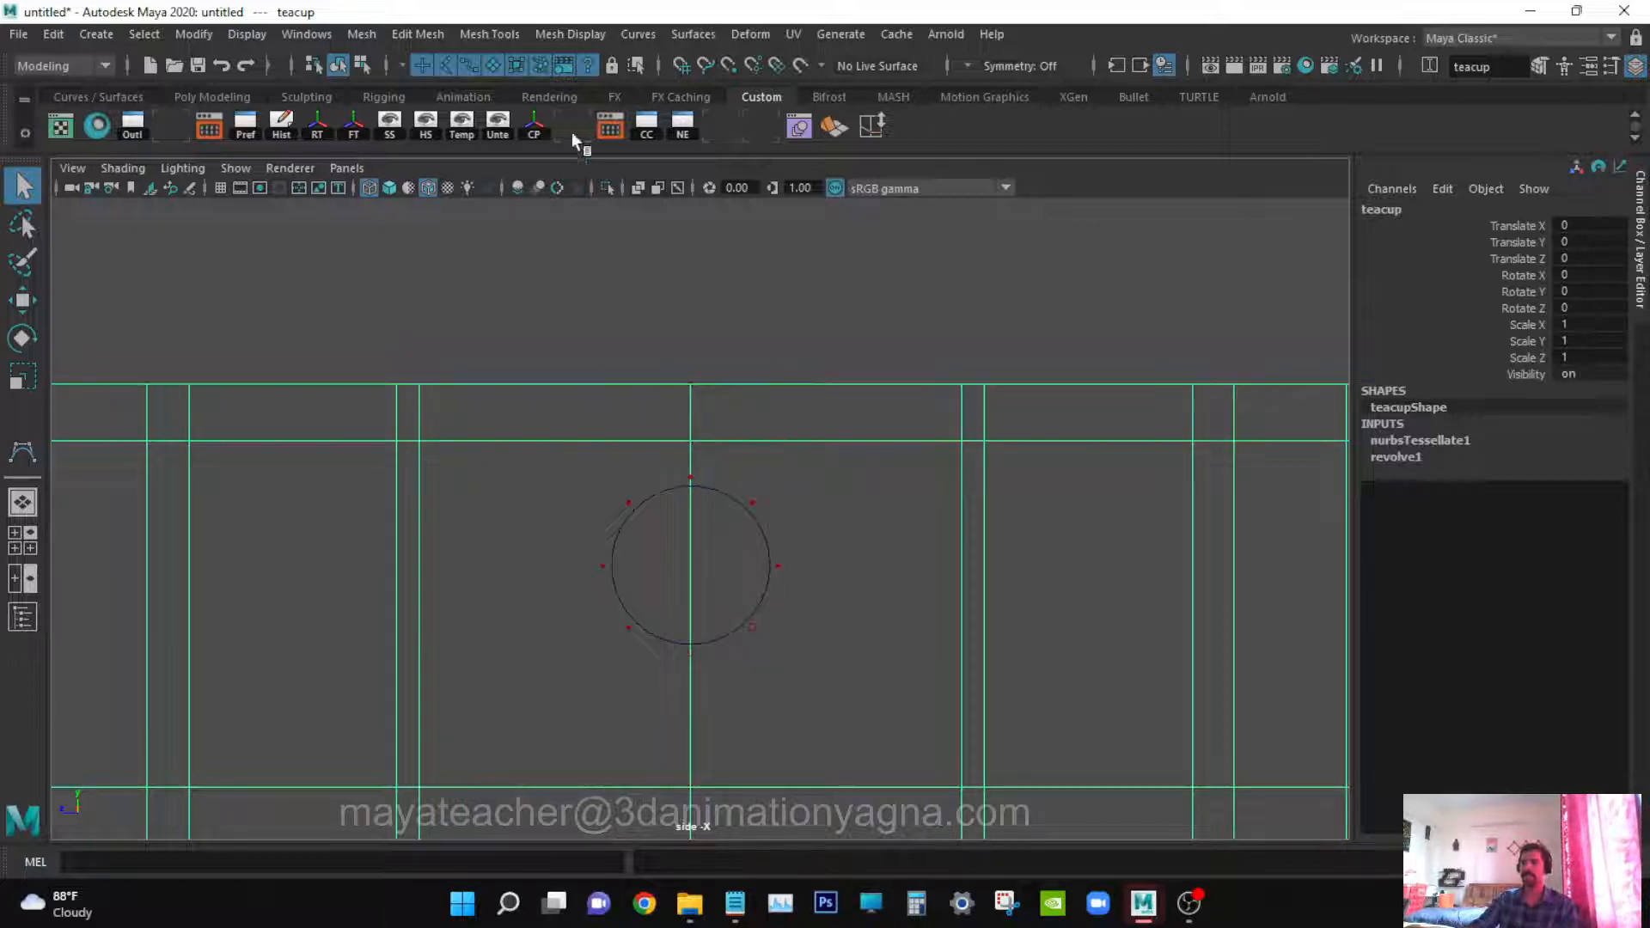
# Use Multi-Cut to cut a closed eight-point loop into the teacup wall around the upper guide curve, starting at the vertex above it
pyautogui.click(504, 38)
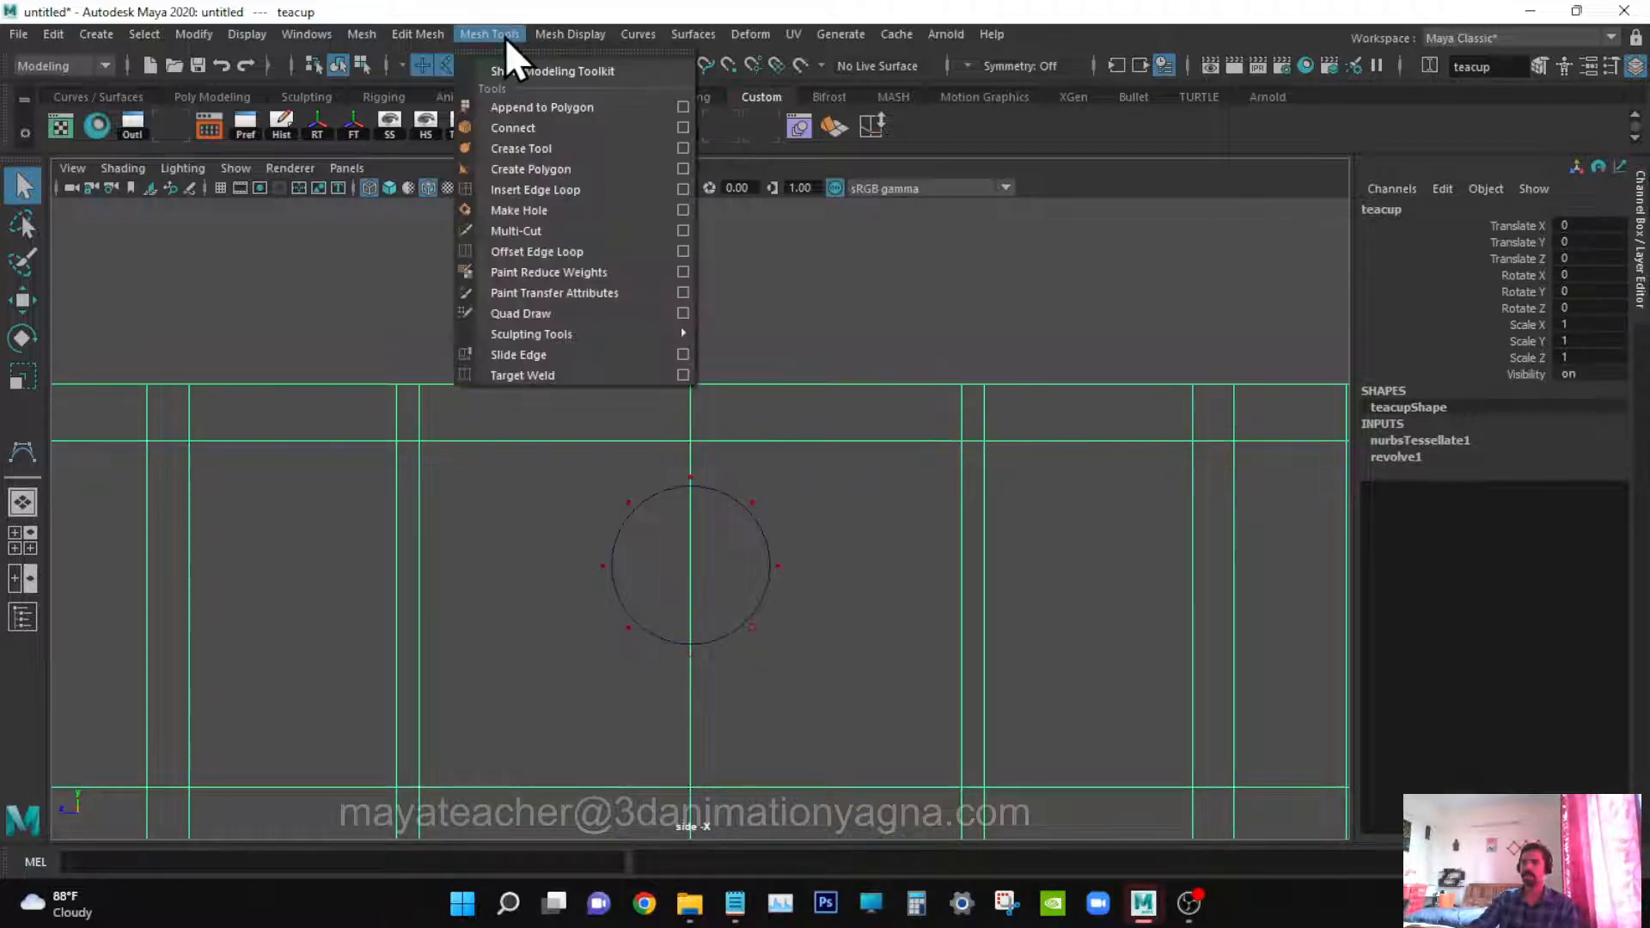
pyautogui.click(543, 228)
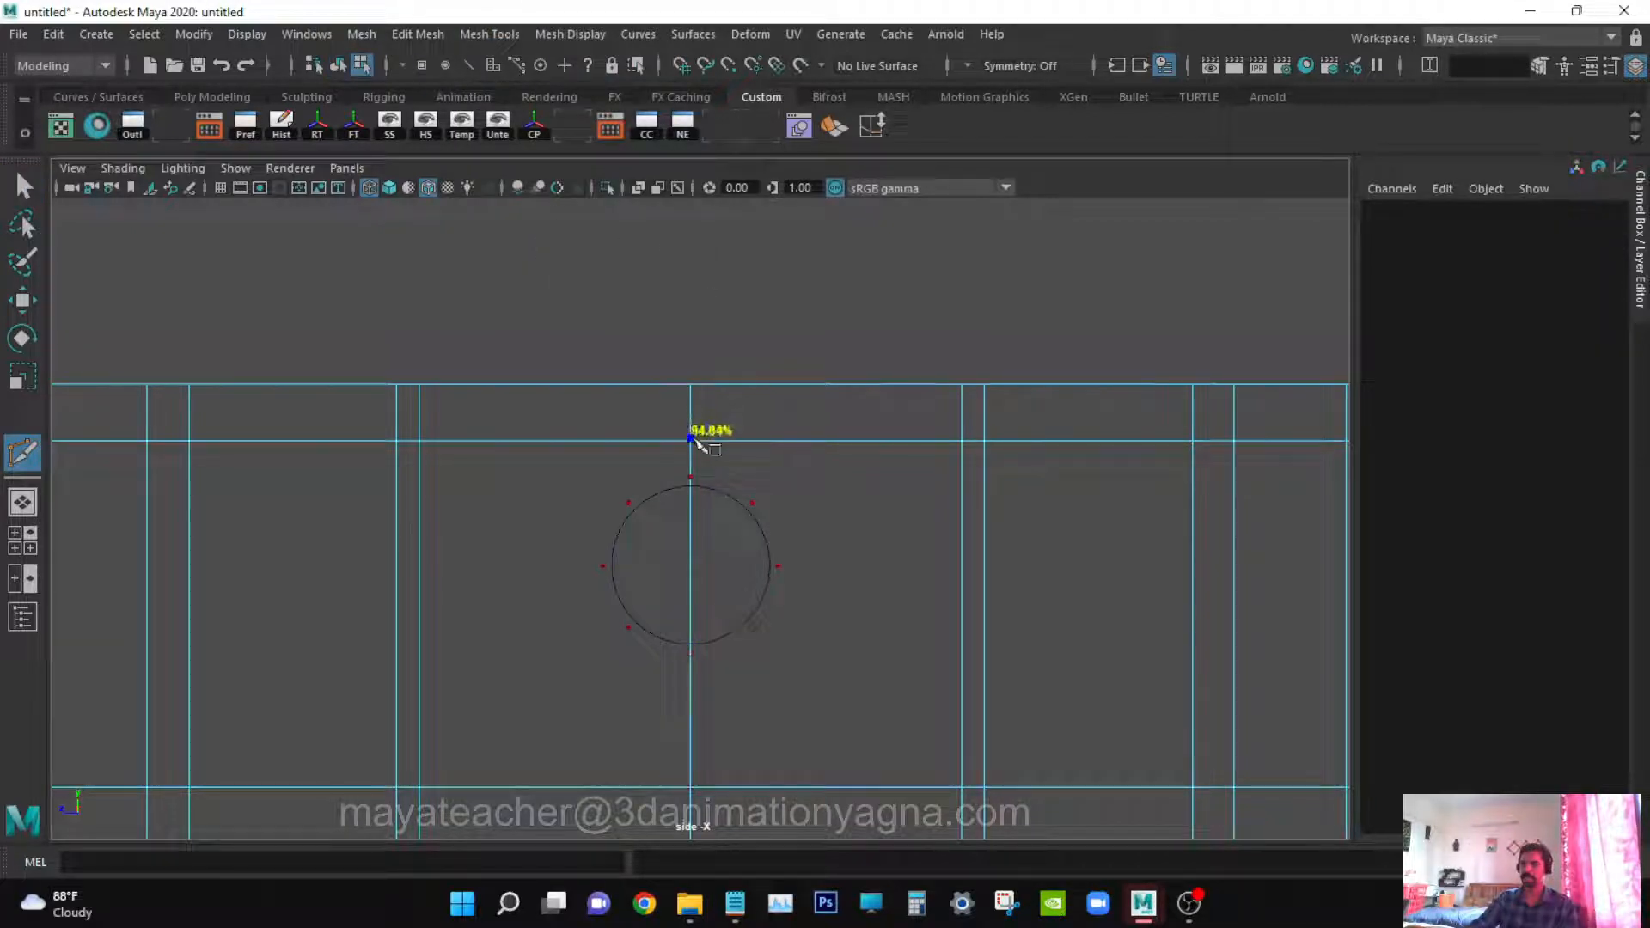
pyautogui.click(692, 440)
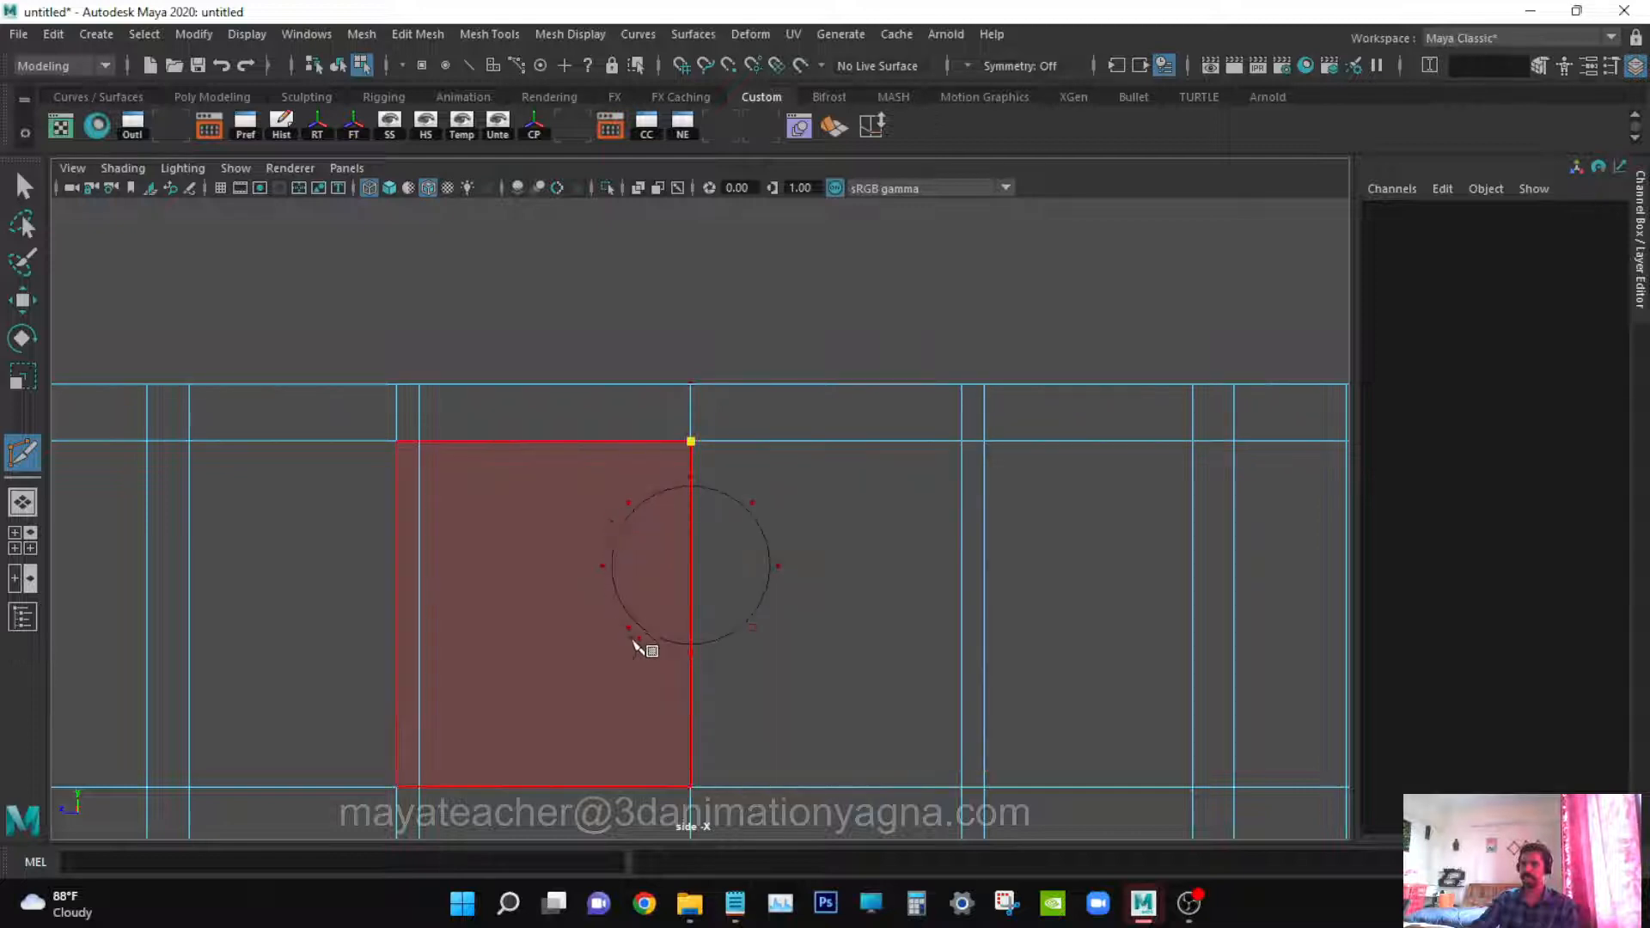
pyautogui.click(788, 473)
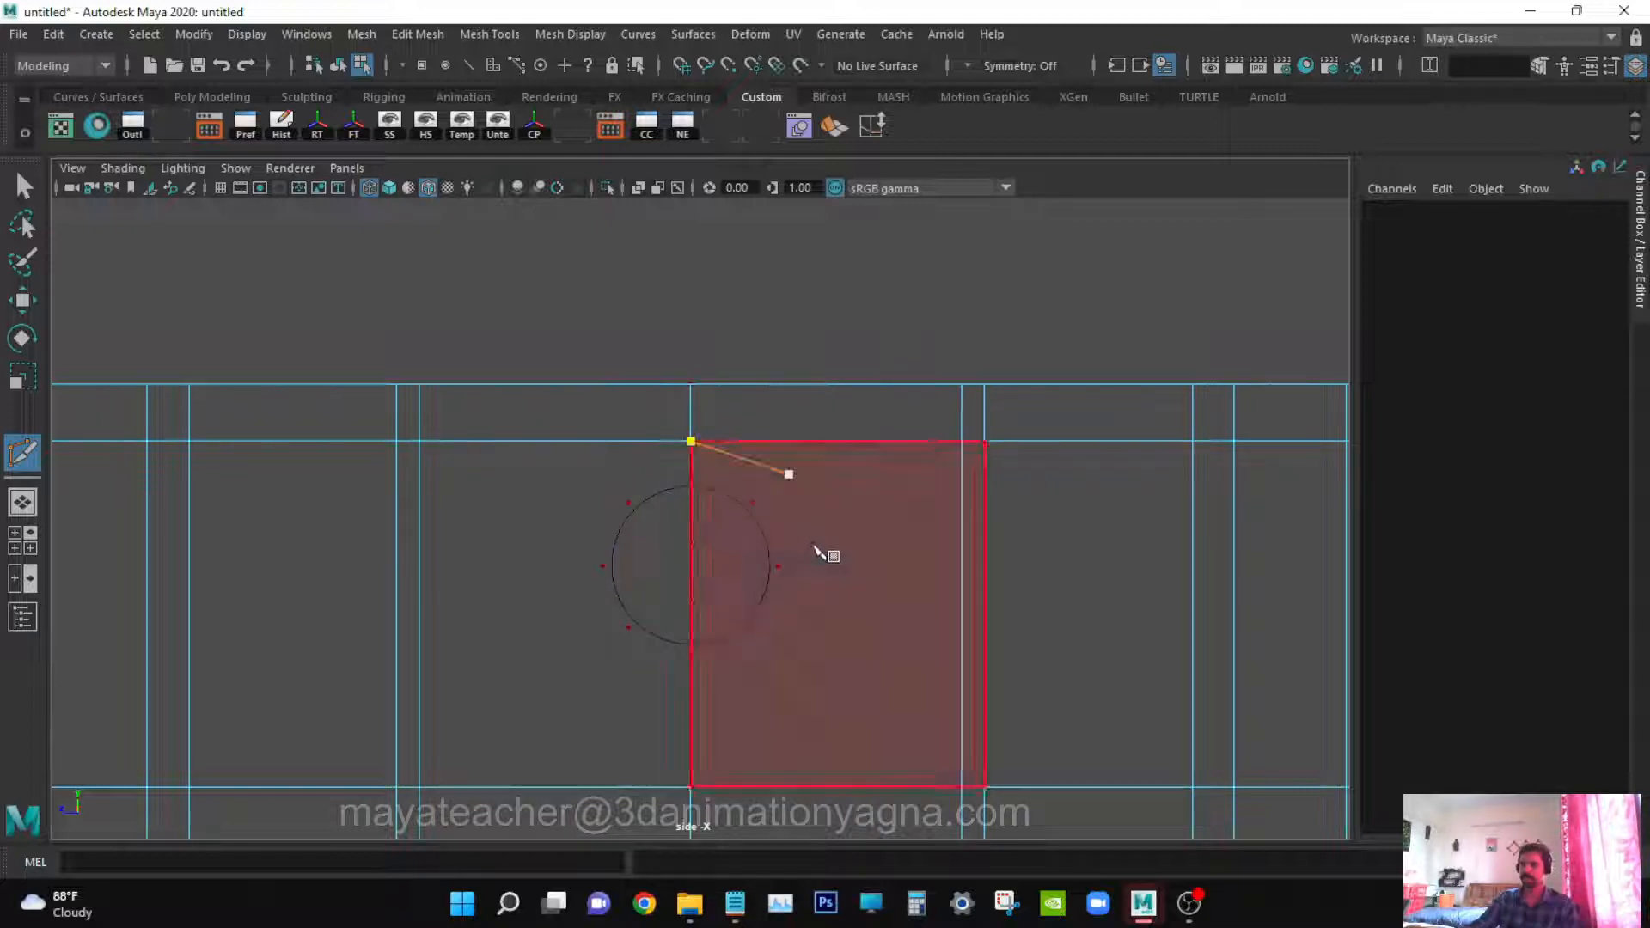
pyautogui.click(825, 563)
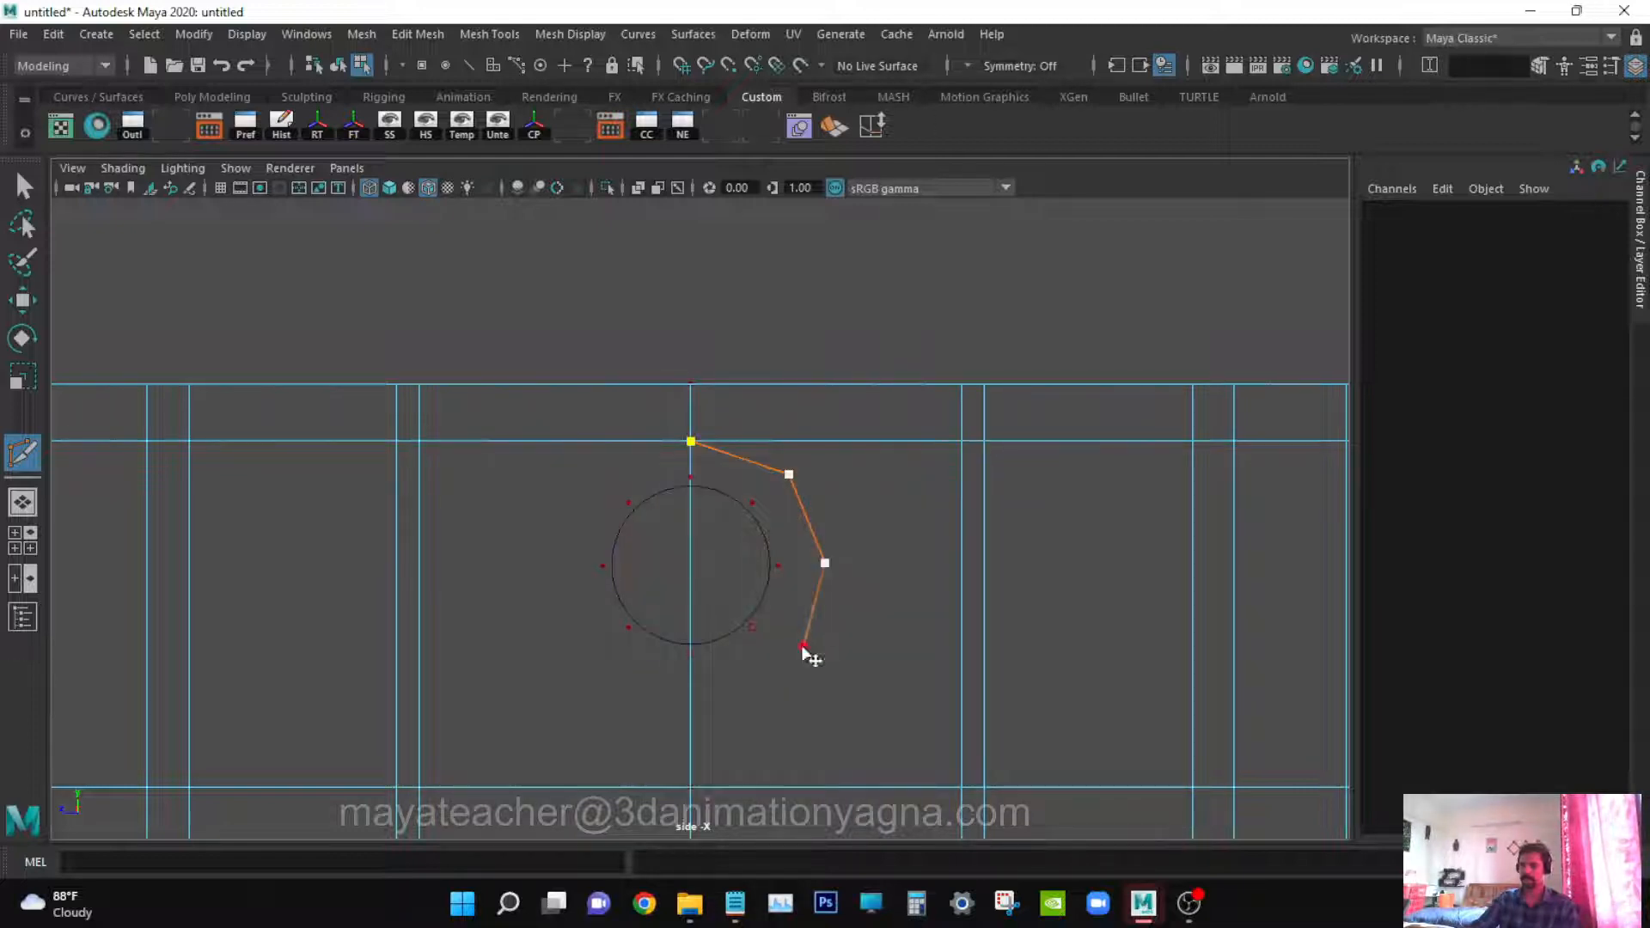
pyautogui.click(804, 646)
pyautogui.click(691, 692)
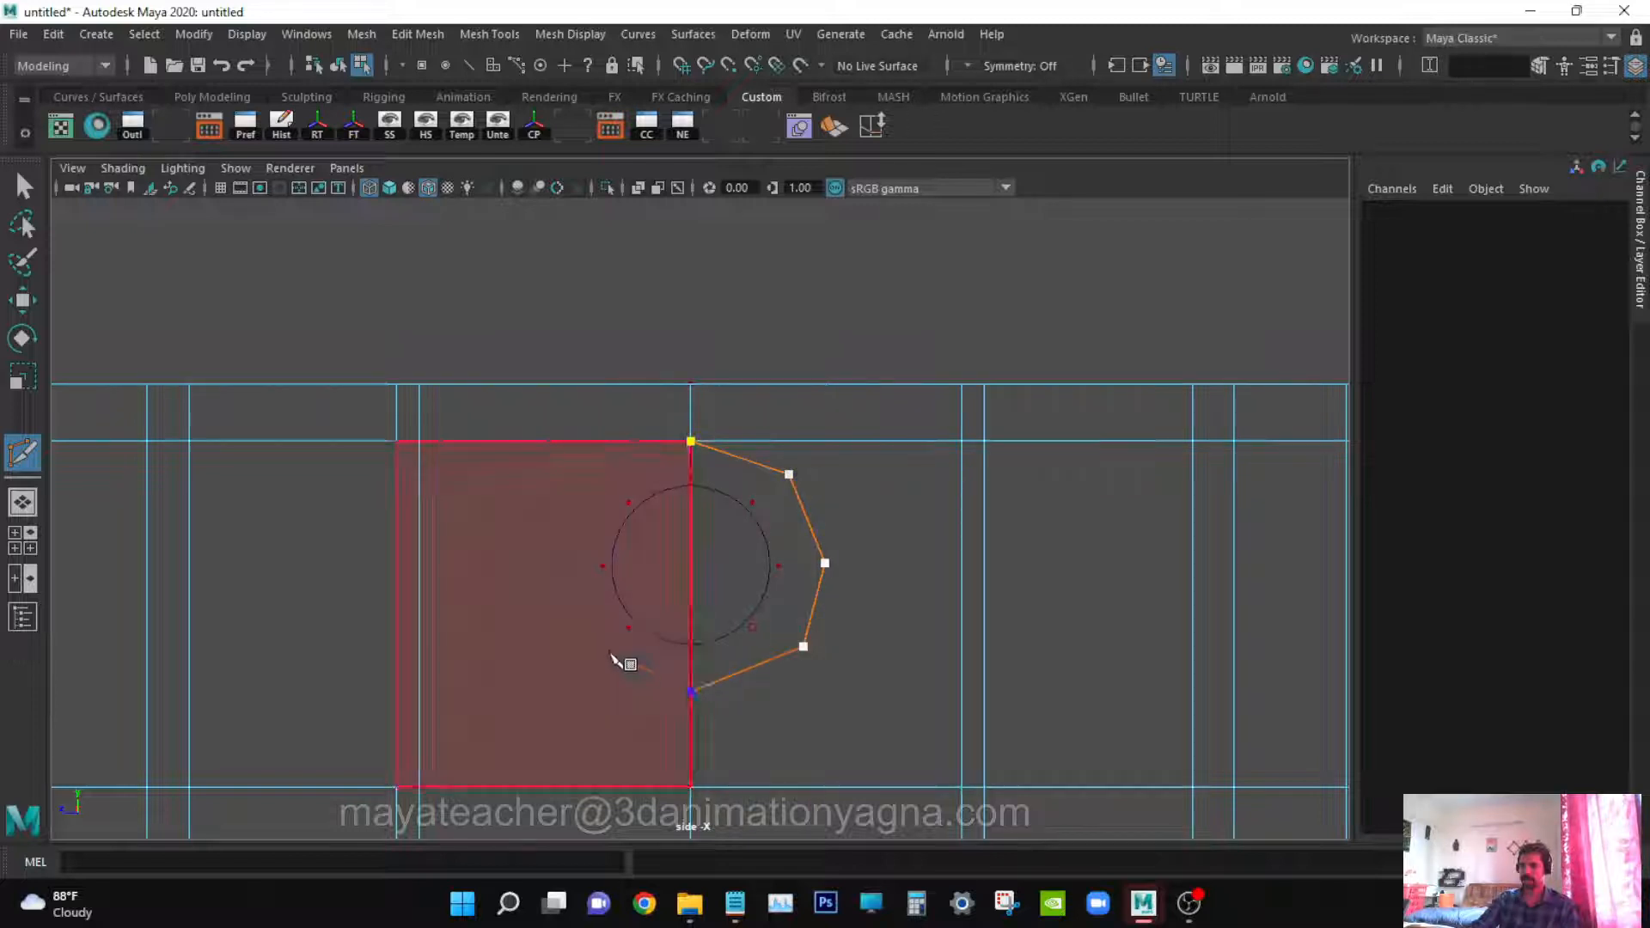
pyautogui.click(597, 653)
pyautogui.click(560, 573)
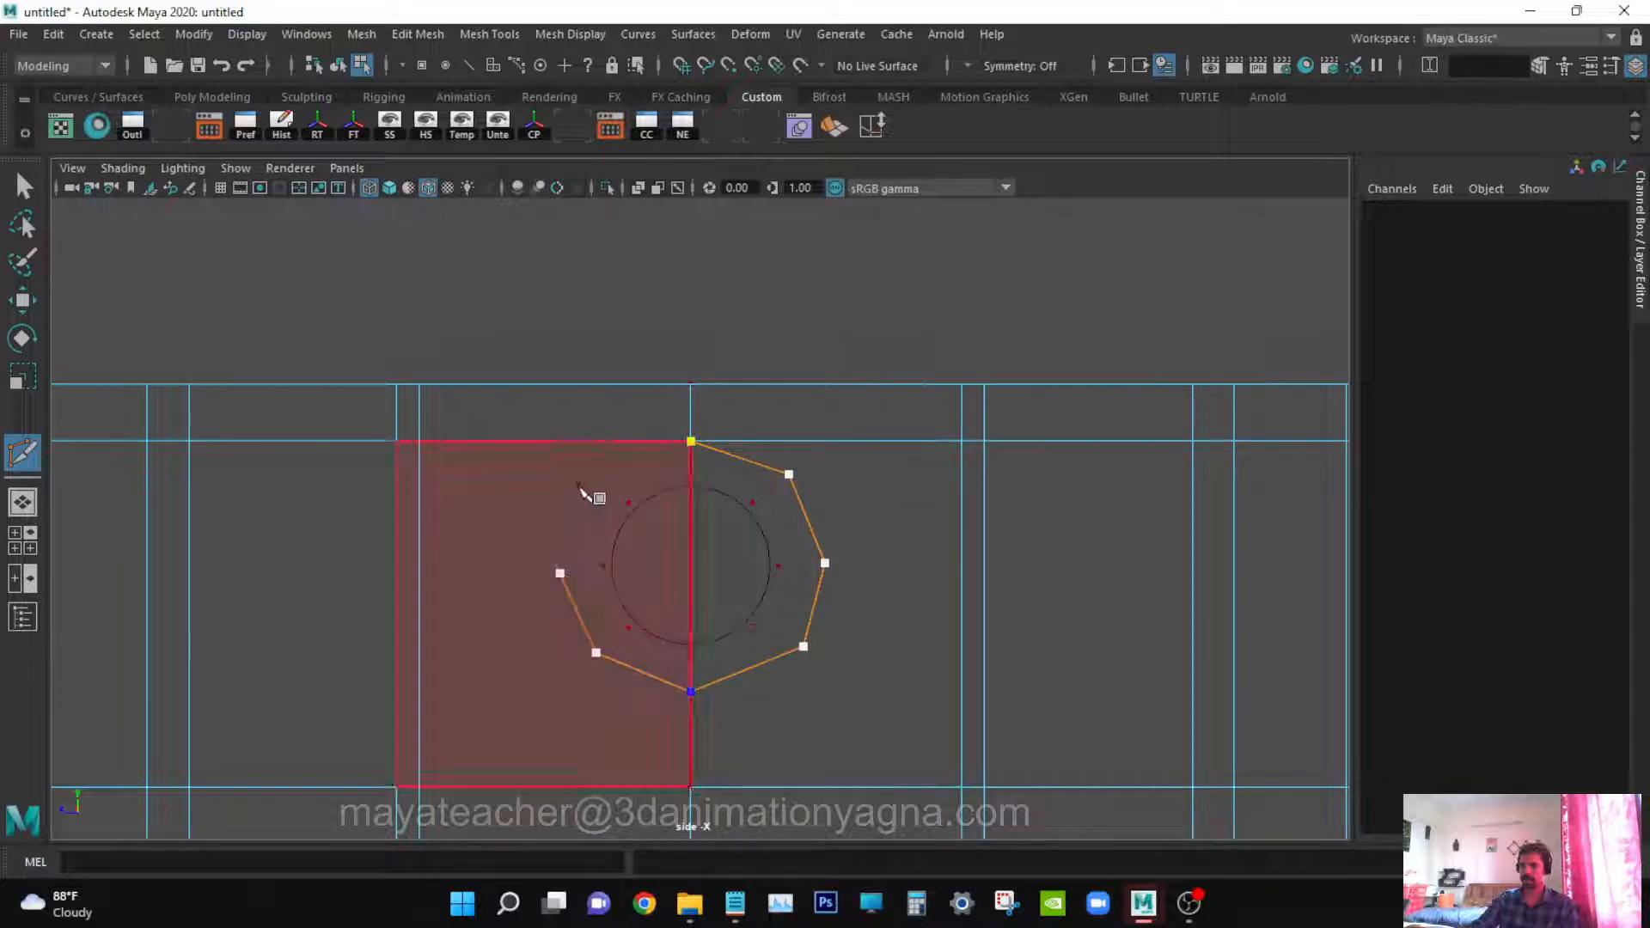
pyautogui.click(588, 480)
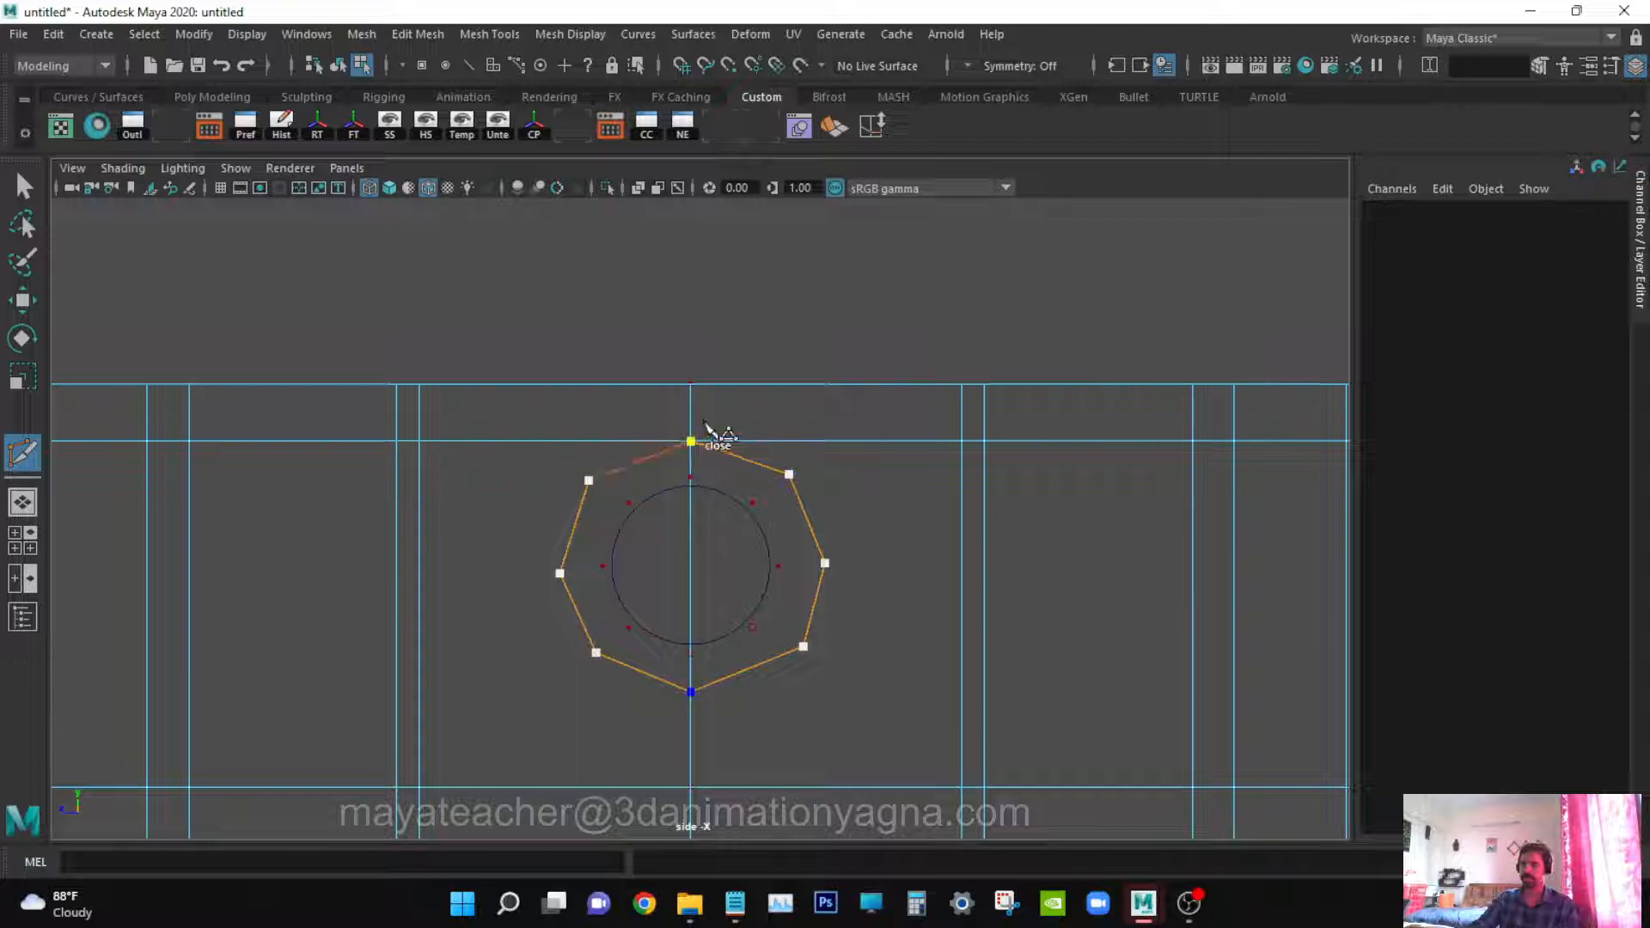
pyautogui.click(706, 430)
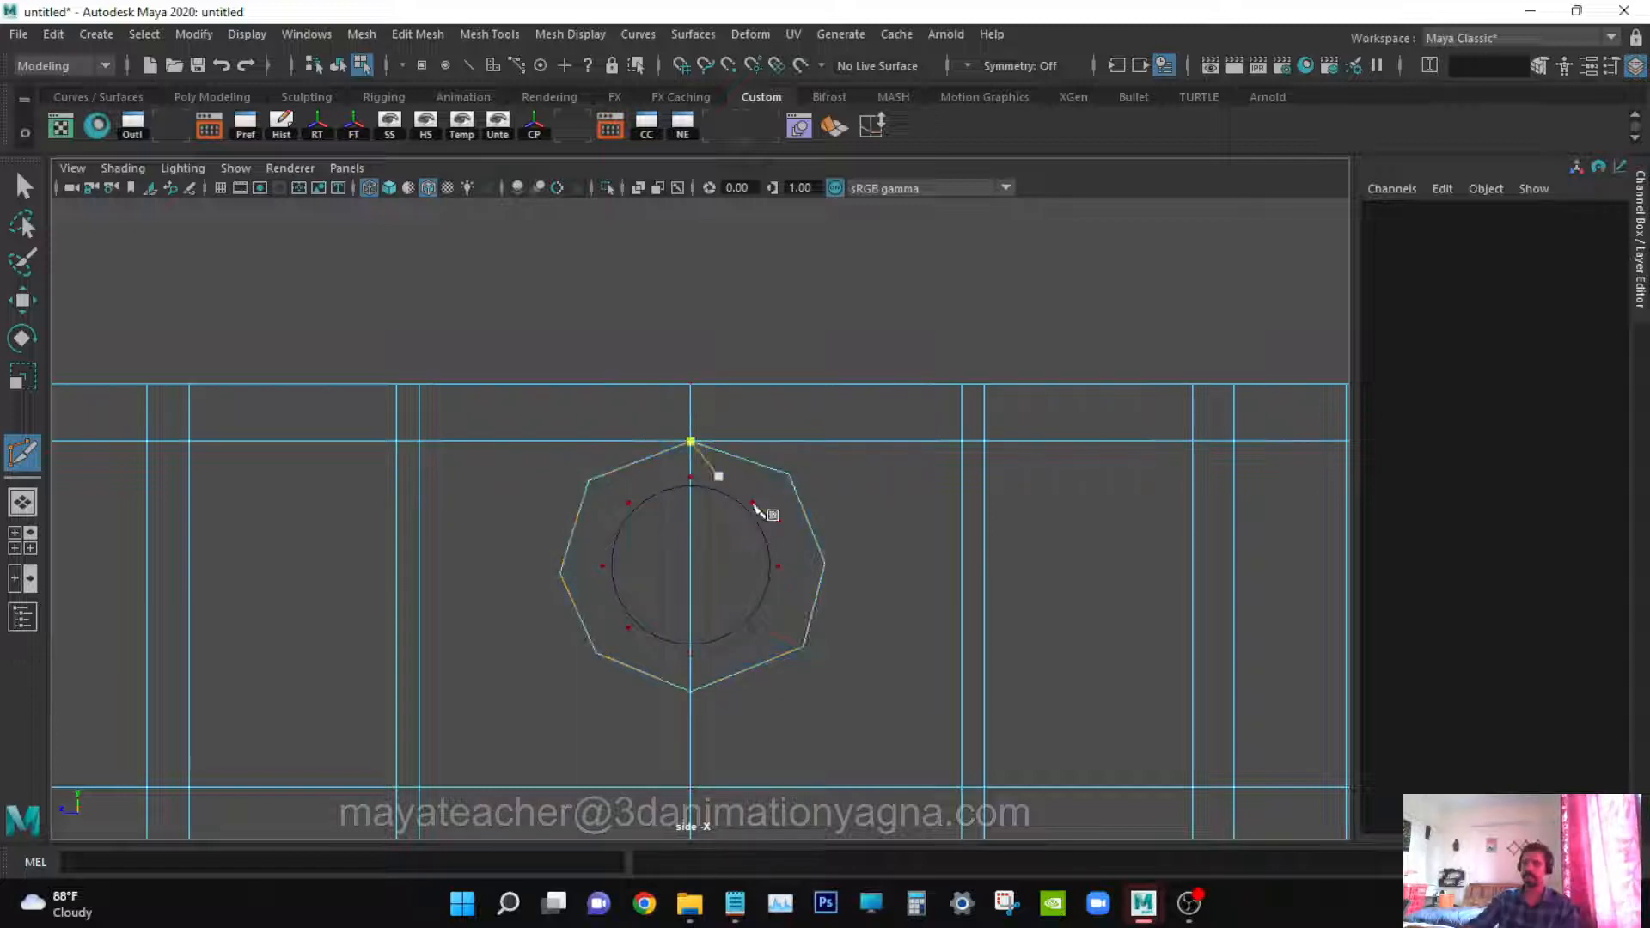
# Cut a closed eight-point loop into the teacup wall around the lower guide curve, starting at the vertex below it
pyautogui.keyDown('alt'); pyautogui.moveTo(800, 608); pyautogui.dragTo(803, 248, button='middle'); pyautogui.keyUp('alt')
pyautogui.keyDown('alt'); pyautogui.moveTo(813, 558); pyautogui.dragTo(819, 389, button='middle'); pyautogui.keyUp('alt')
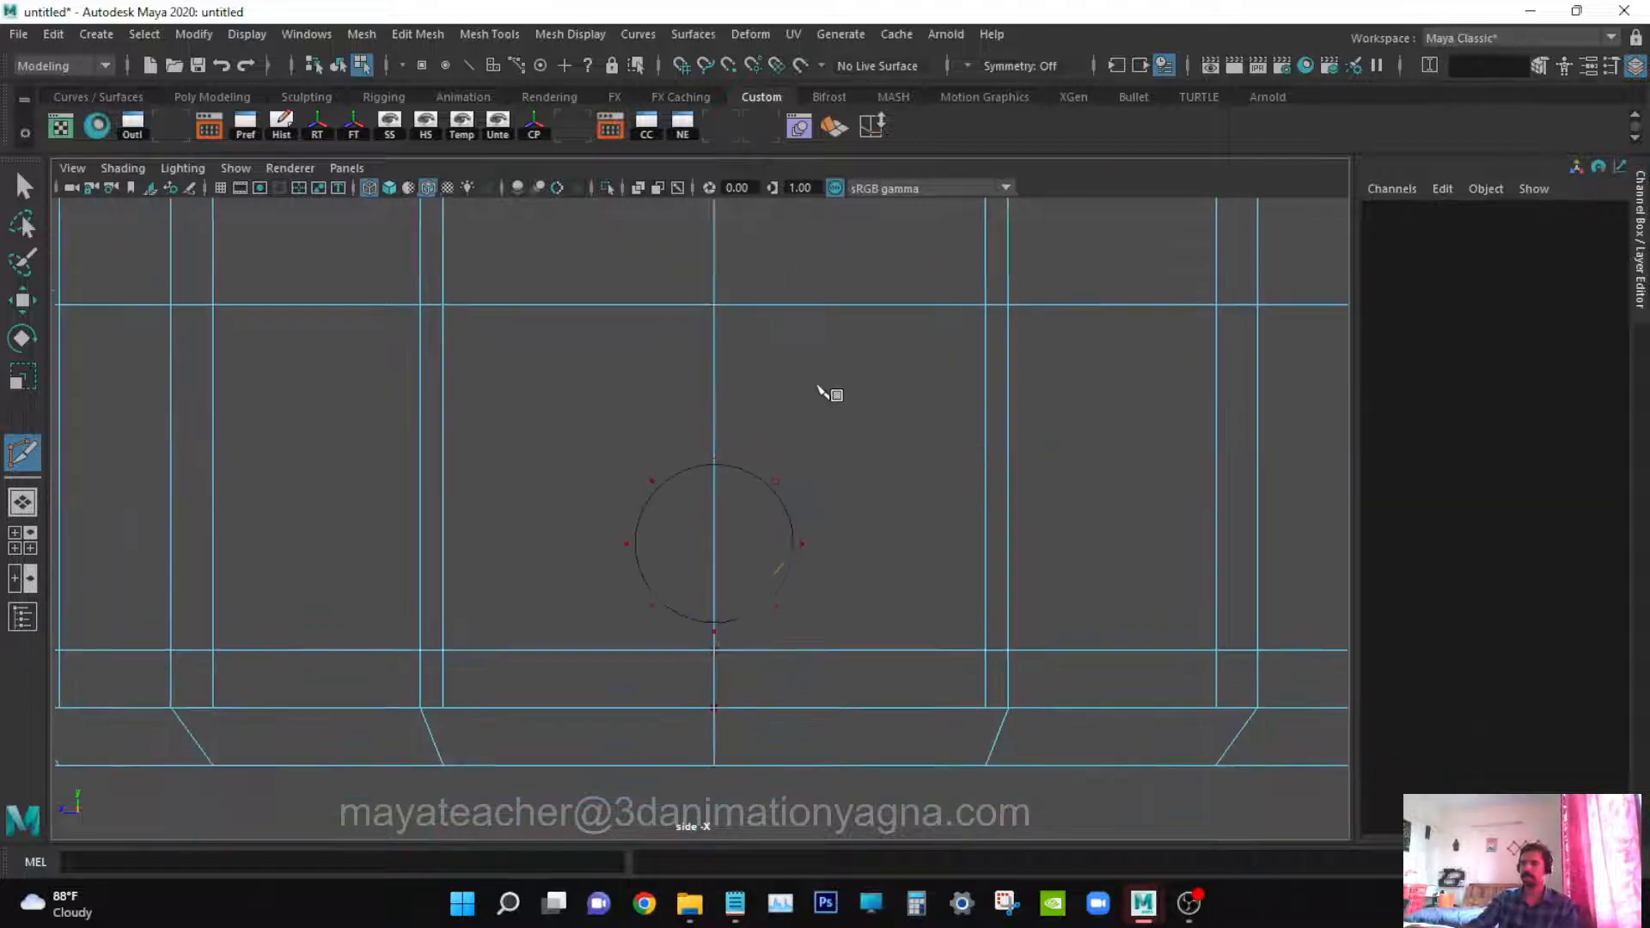
pyautogui.scroll(2, 858, 578)
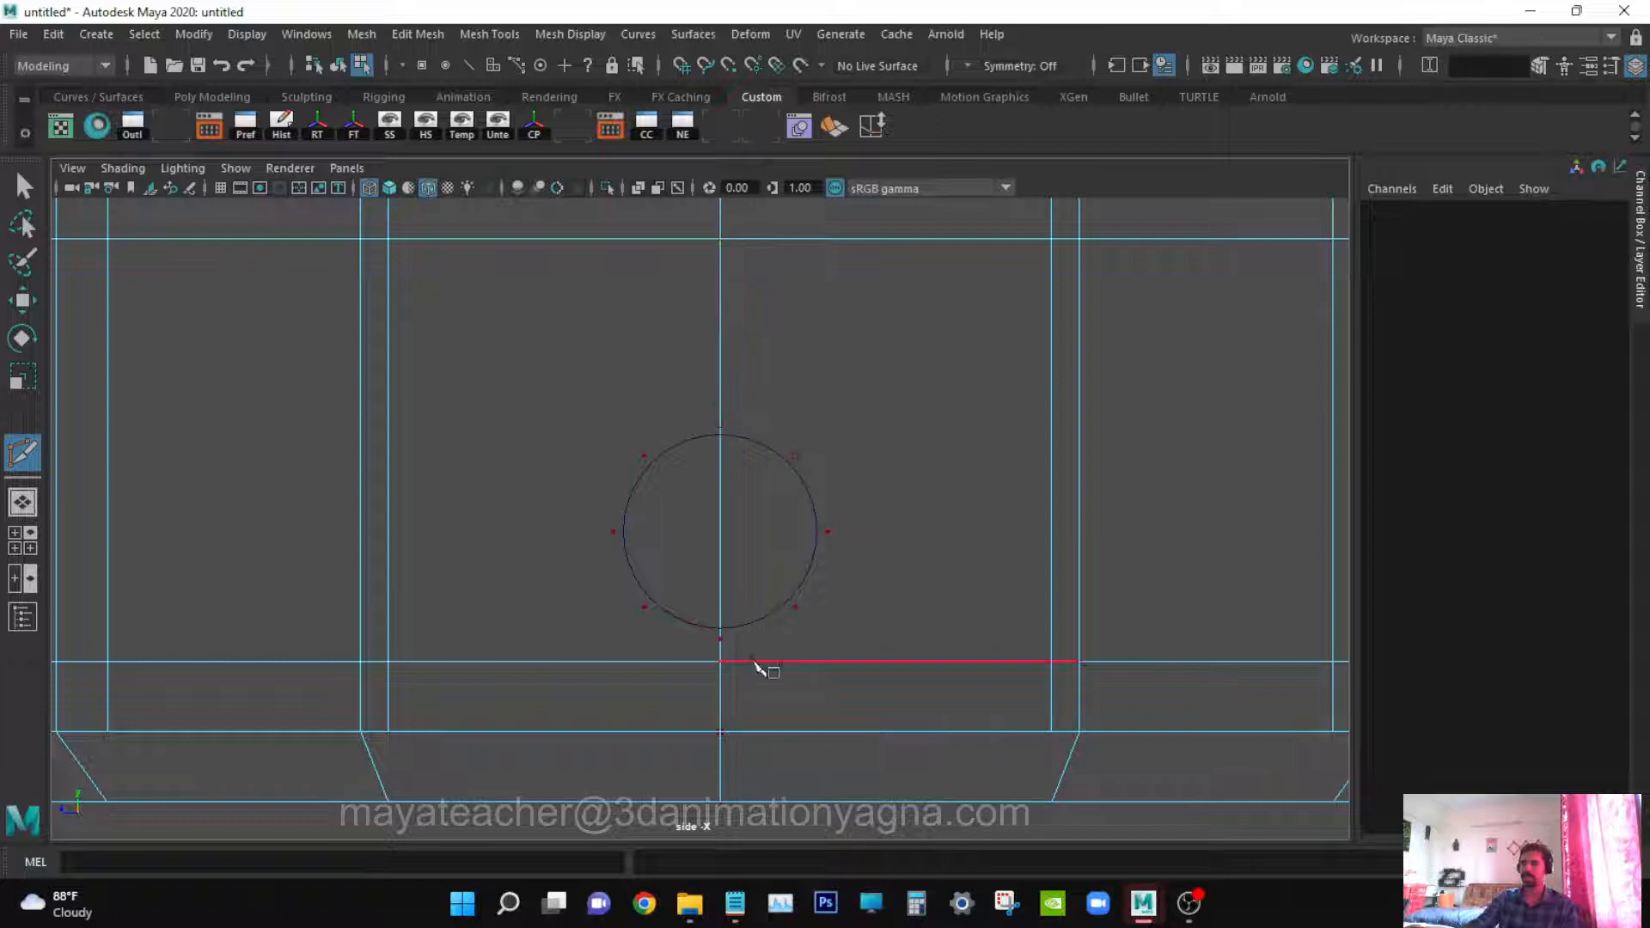
pyautogui.click(721, 663)
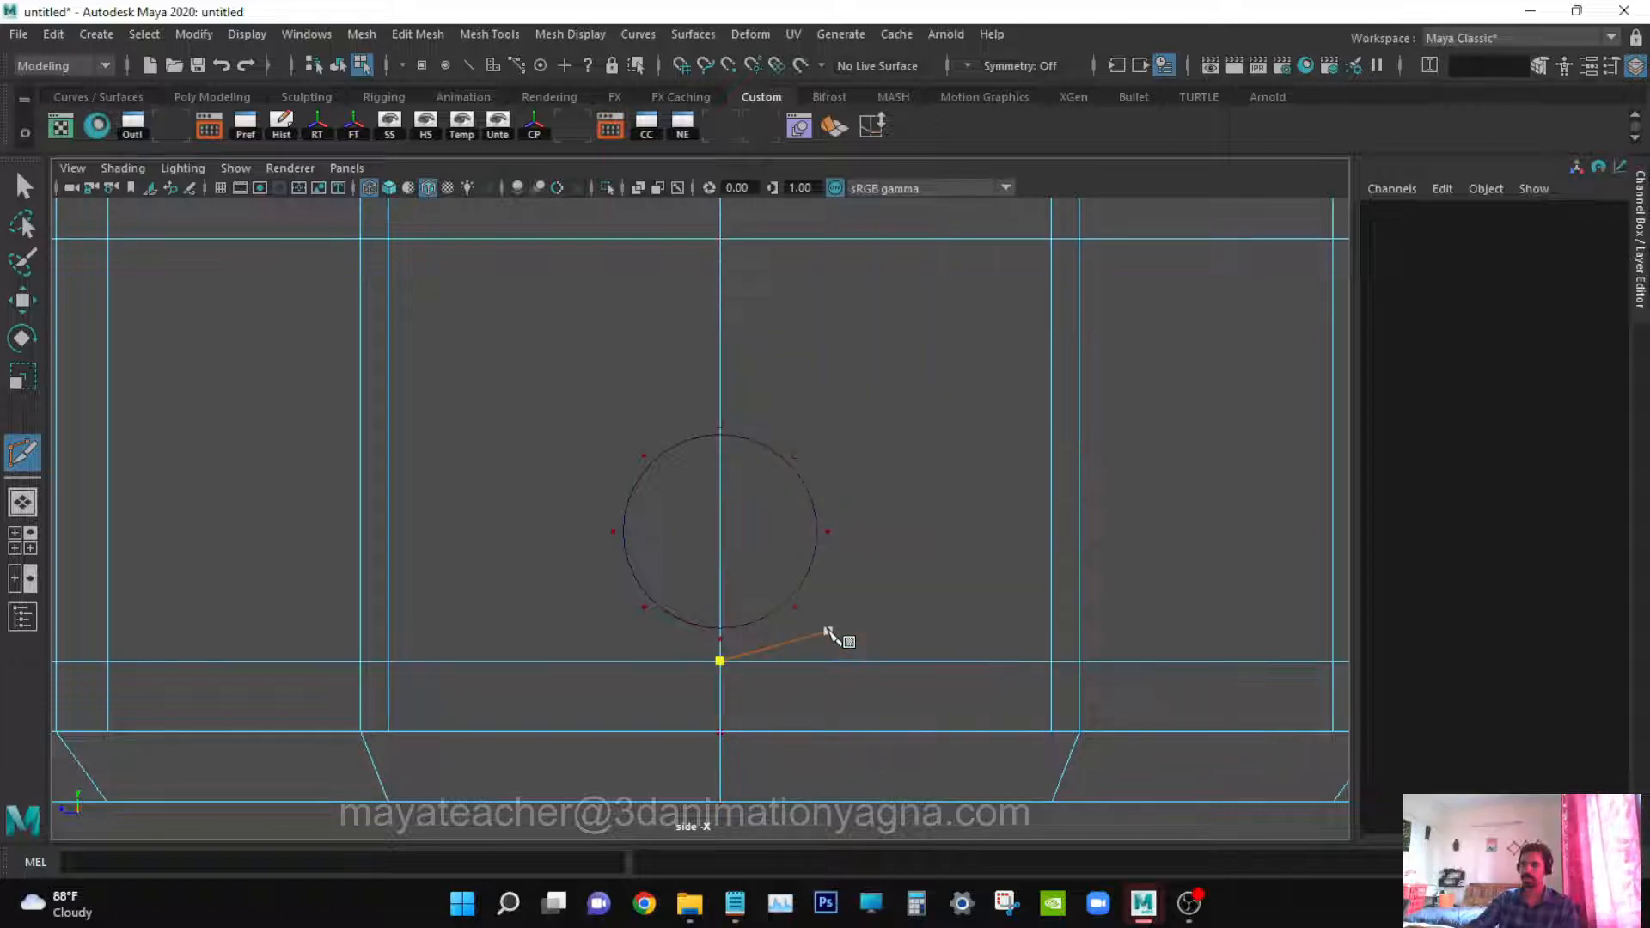
pyautogui.click(826, 630)
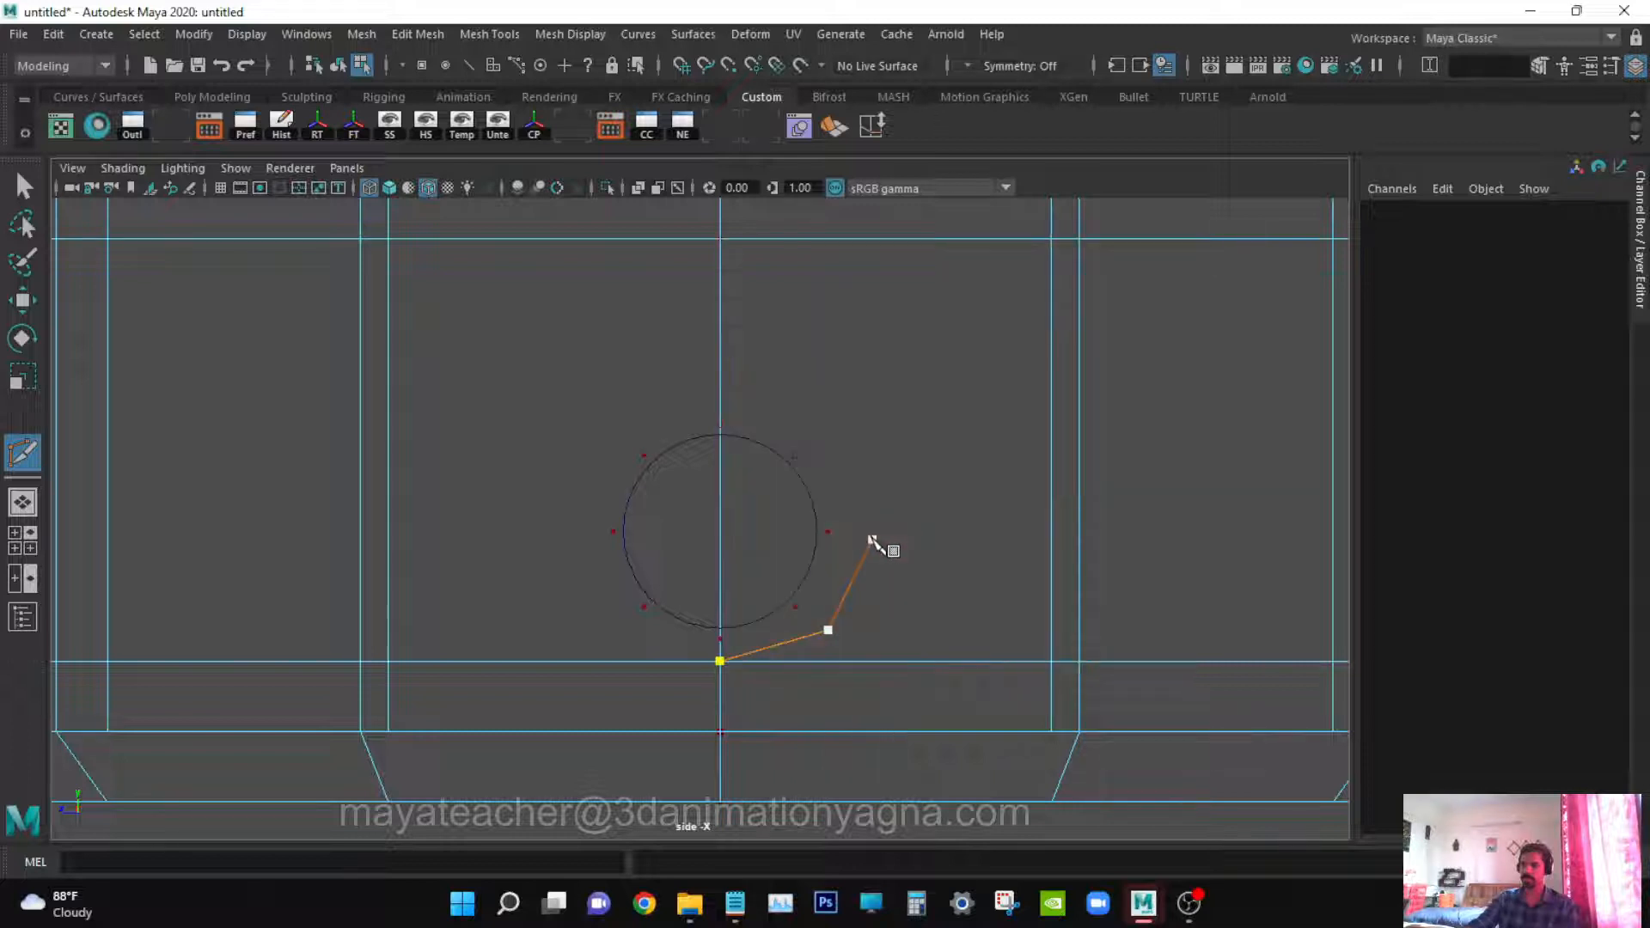
pyautogui.click(873, 540)
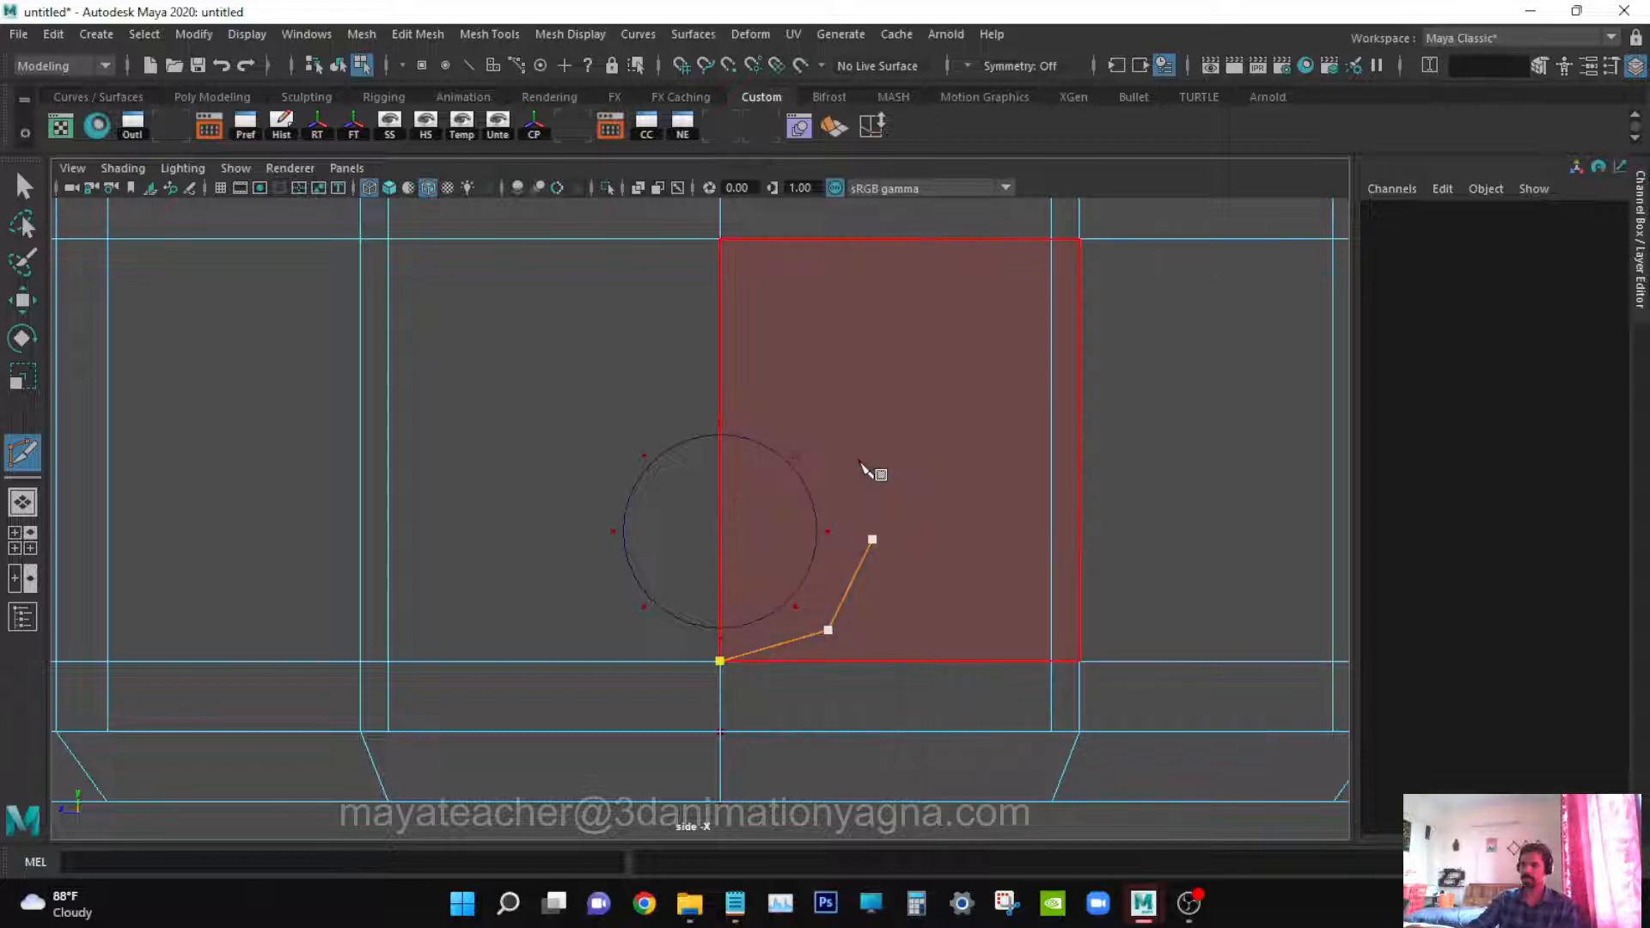
pyautogui.click(845, 427)
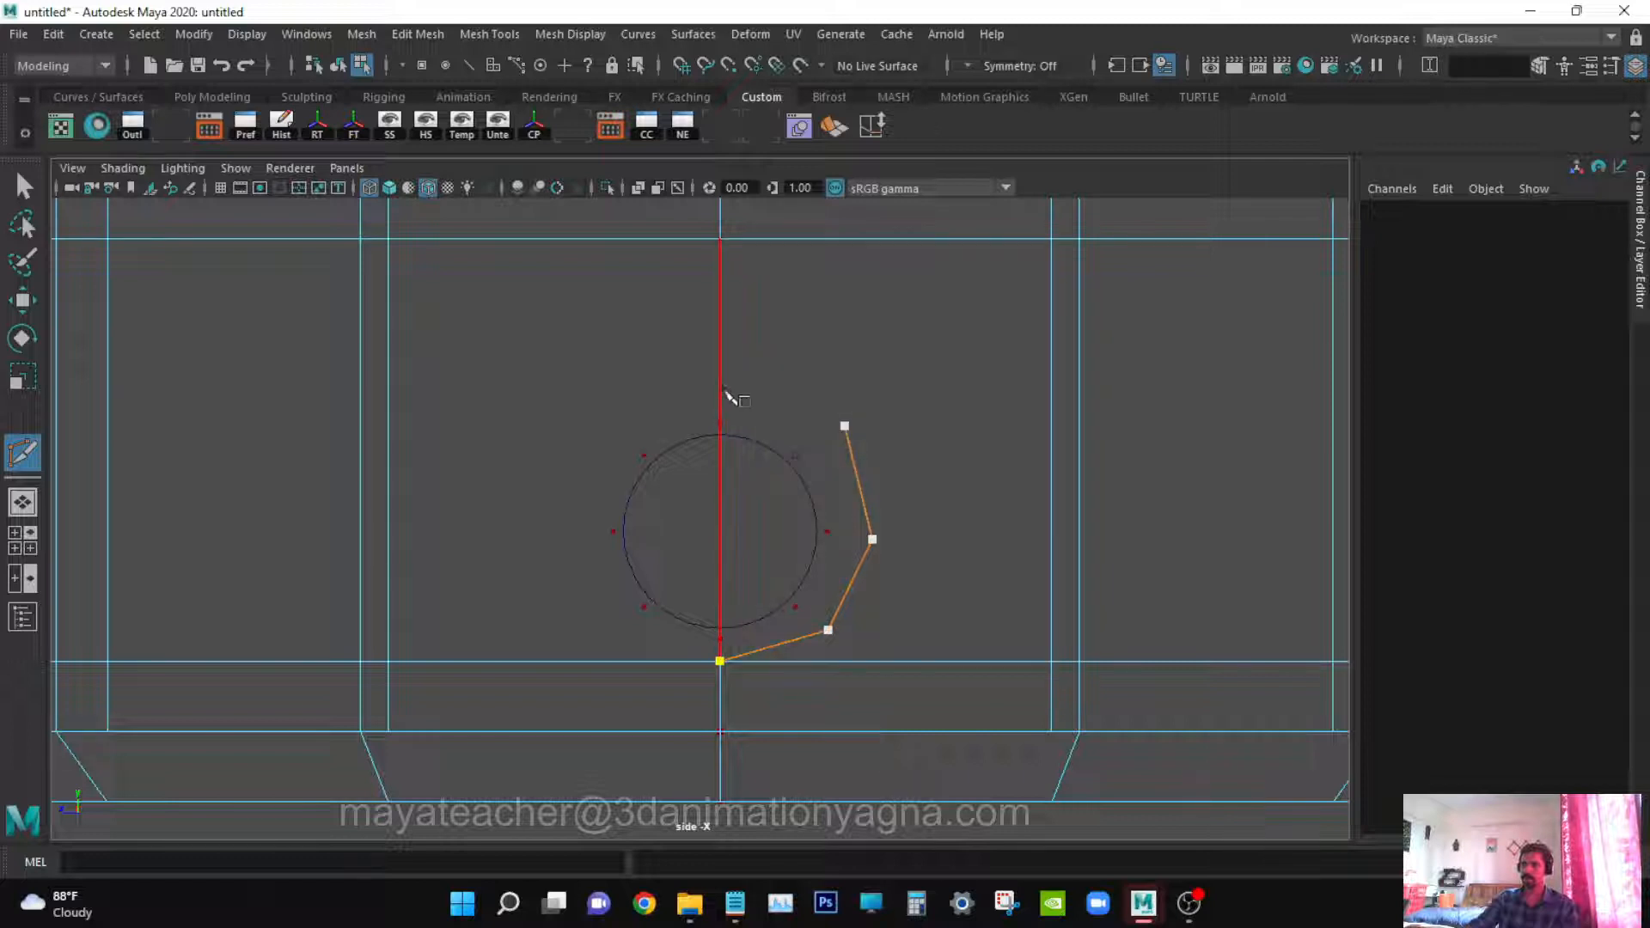
pyautogui.click(720, 371)
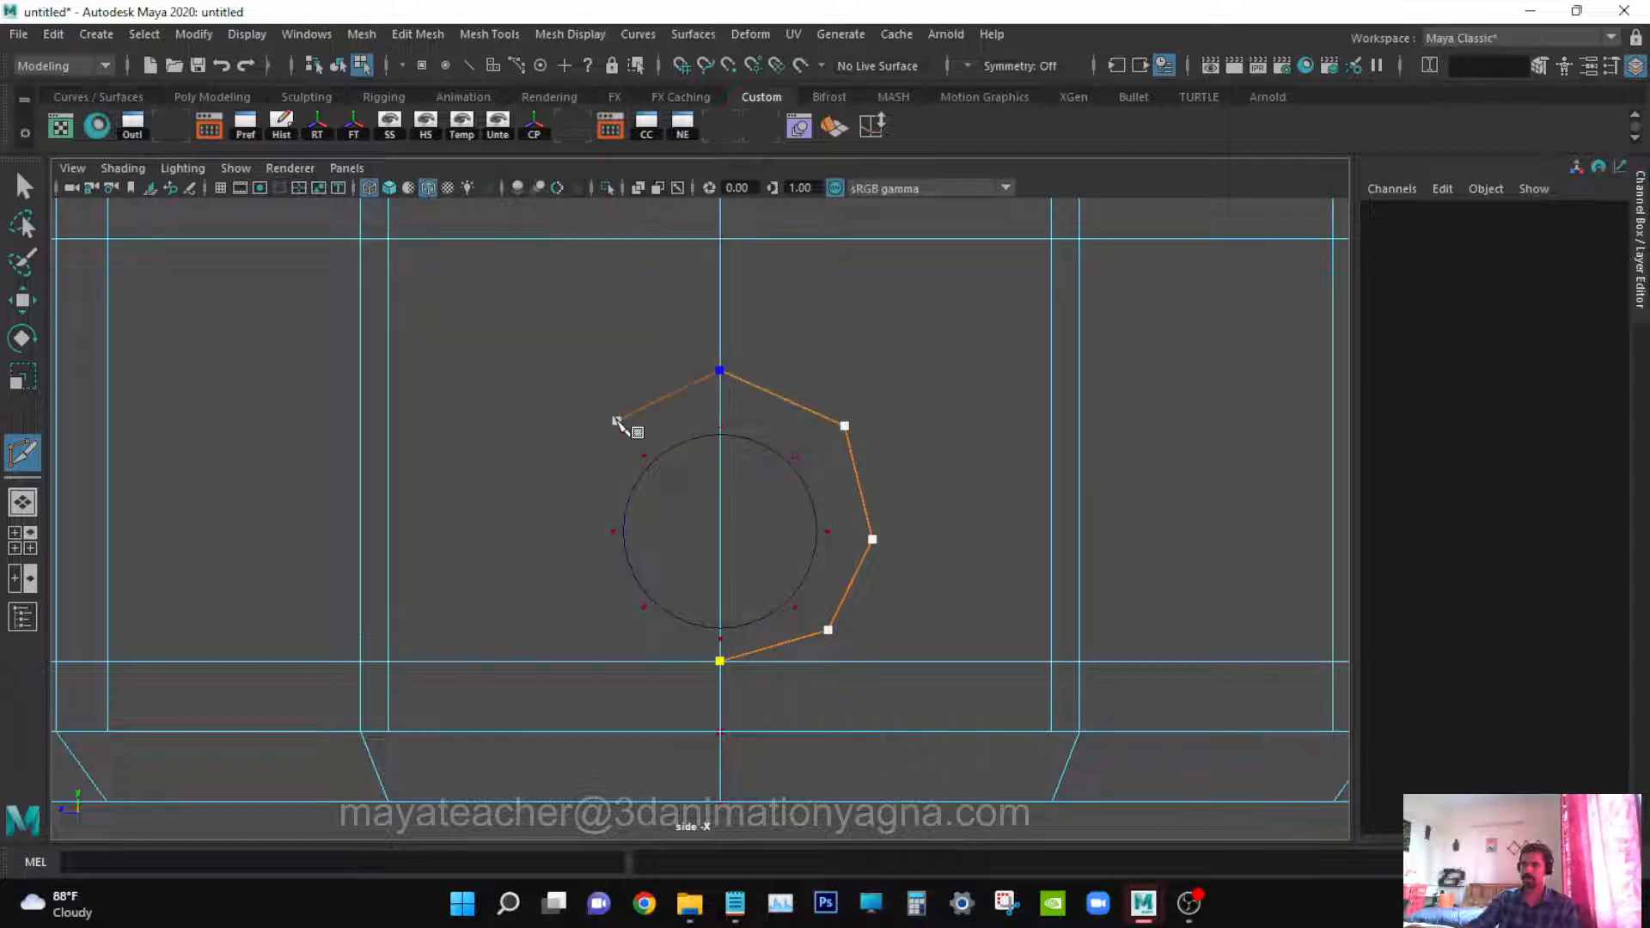
pyautogui.click(614, 419)
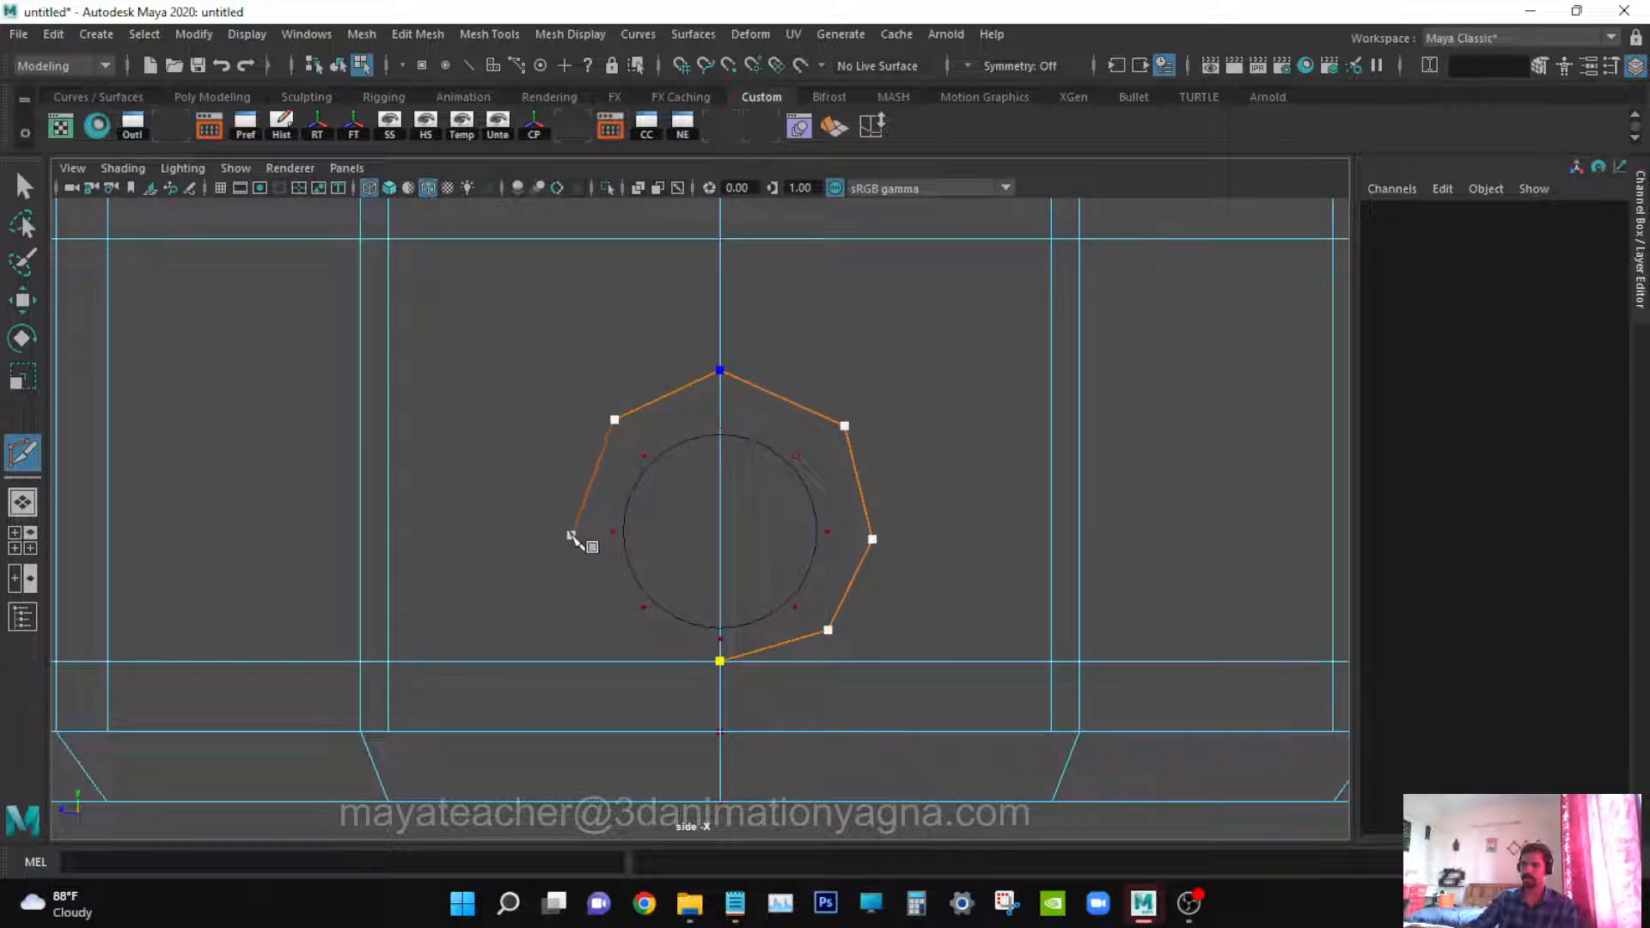
pyautogui.click(567, 534)
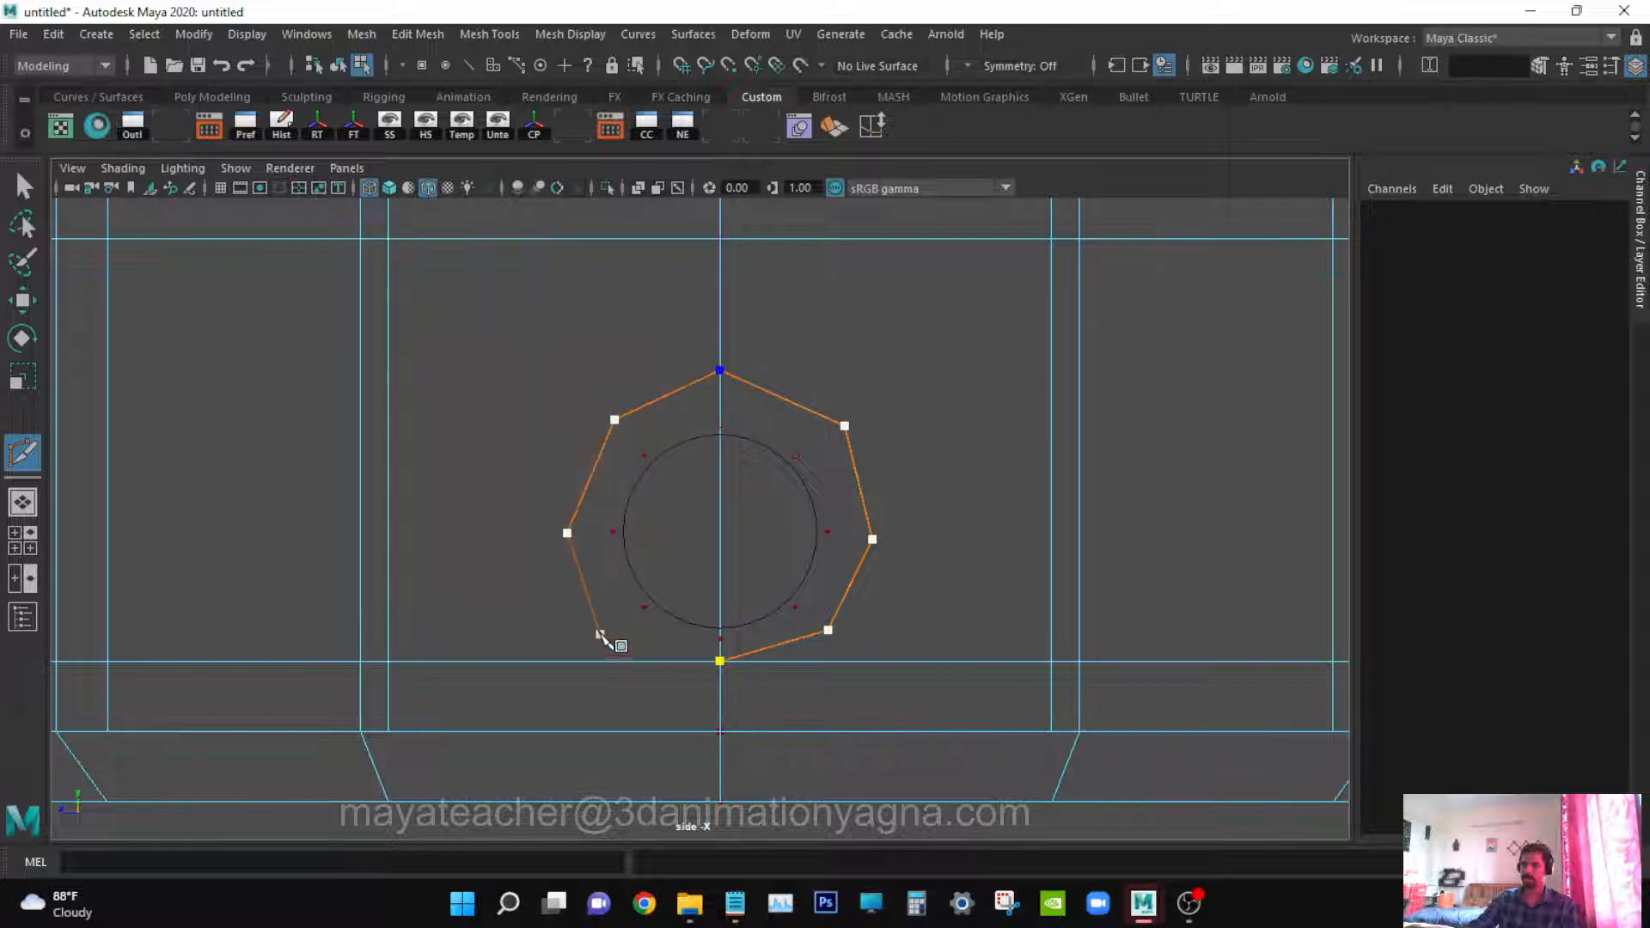
pyautogui.click(606, 627)
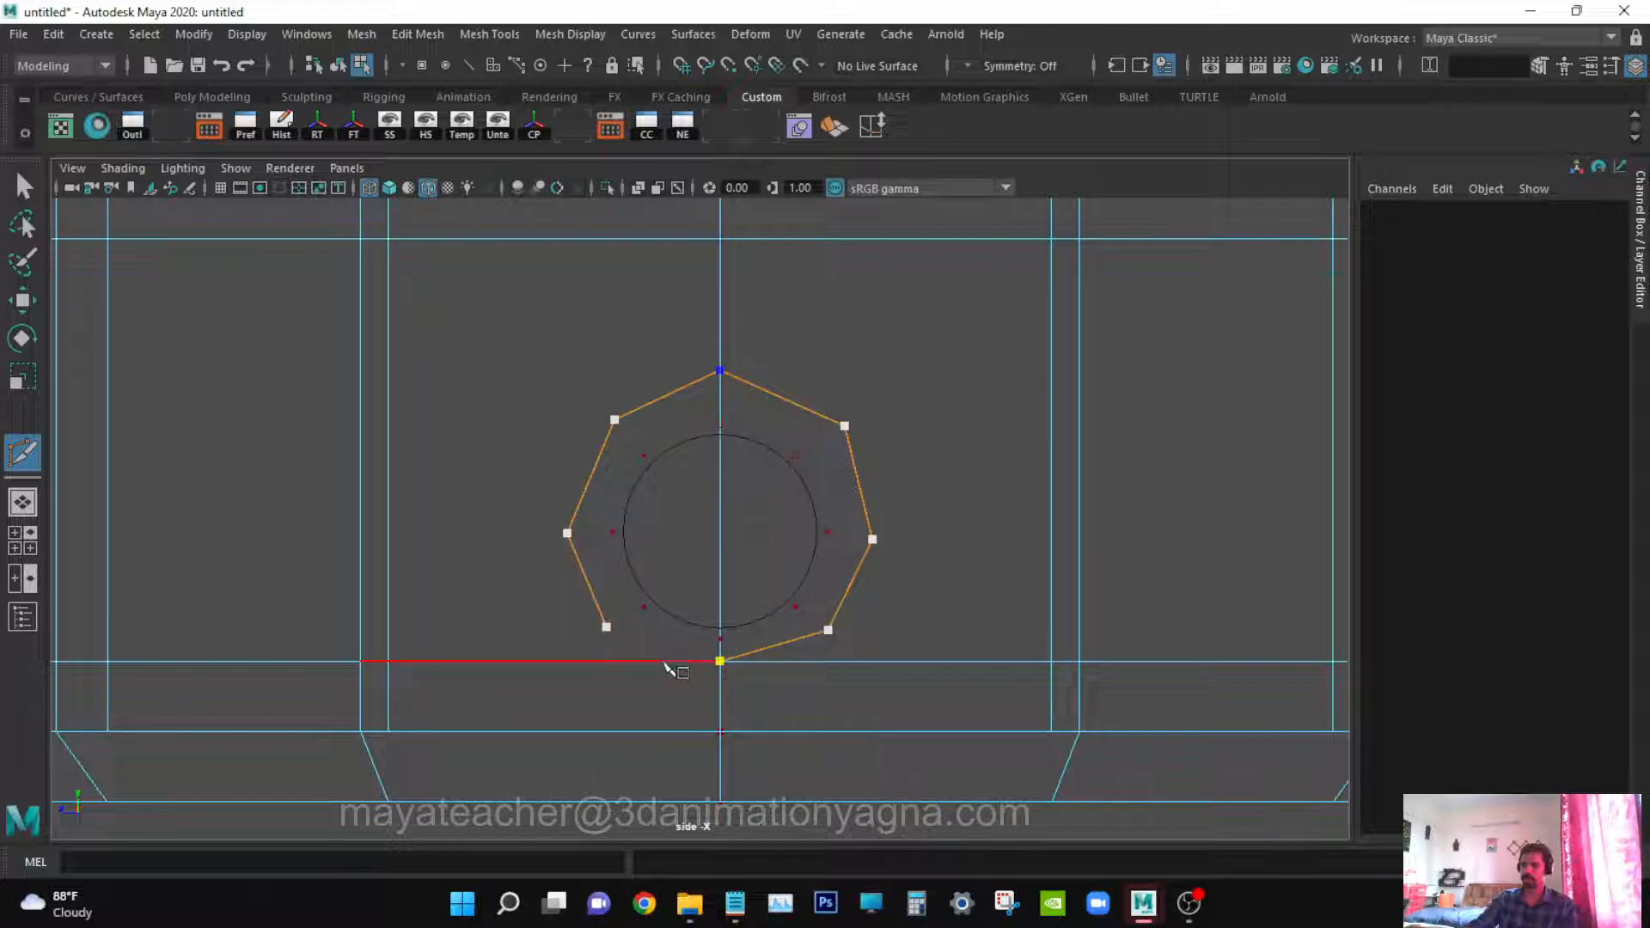
pyautogui.rightClick(762, 683)
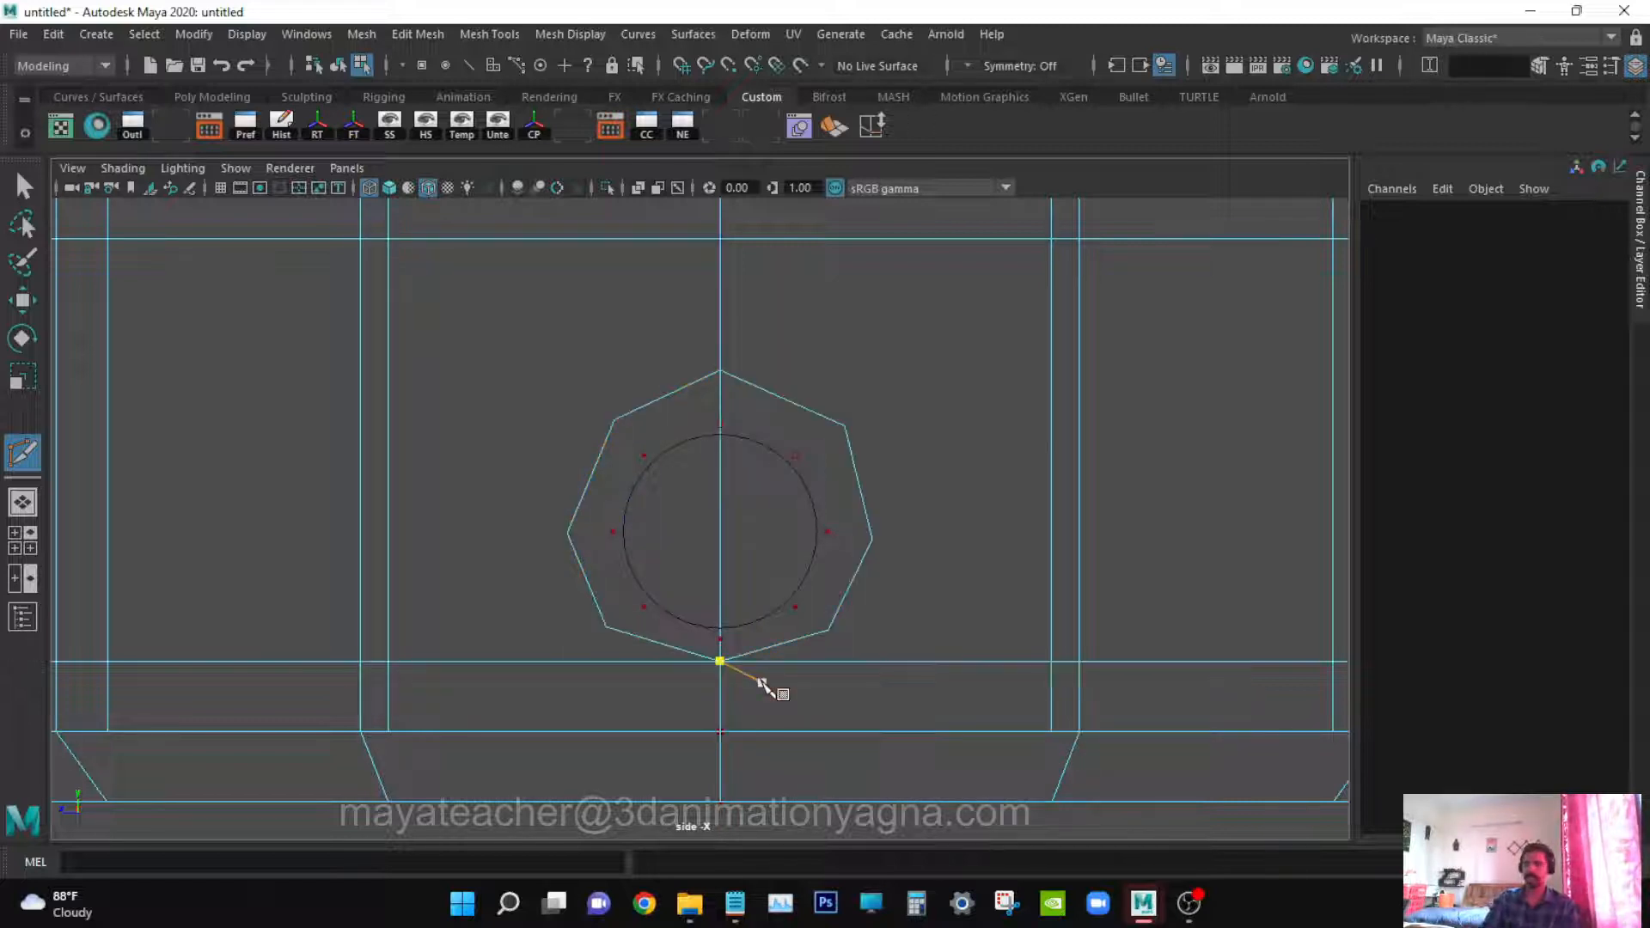
# Exit Multi-Cut and return to the perspective view with smooth shading, facing the two cut outlines
pyautogui.press('q')
pyautogui.press('space')
pyautogui.moveTo(832, 559); pyautogui.dragTo(722, 472)
pyautogui.scroll(-4, 832, 489)
pyautogui.scroll(3, 731, 477)
pyautogui.keyDown('alt'); pyautogui.moveTo(735, 479); pyautogui.dragTo(843, 589, button='middle'); pyautogui.keyUp('alt')
pyautogui.moveTo(843, 589)
pyautogui.keyDown('alt'); pyautogui.mouseDown()
pyautogui.moveTo(752, 658)
pyautogui.moveTo(810, 568)
pyautogui.moveTo(765, 573)
pyautogui.mouseUp(); pyautogui.keyUp('alt')
pyautogui.press('5')
pyautogui.keyDown('alt'); pyautogui.moveTo(763, 565); pyautogui.dragTo(803, 561, button='middle'); pyautogui.keyUp('alt')
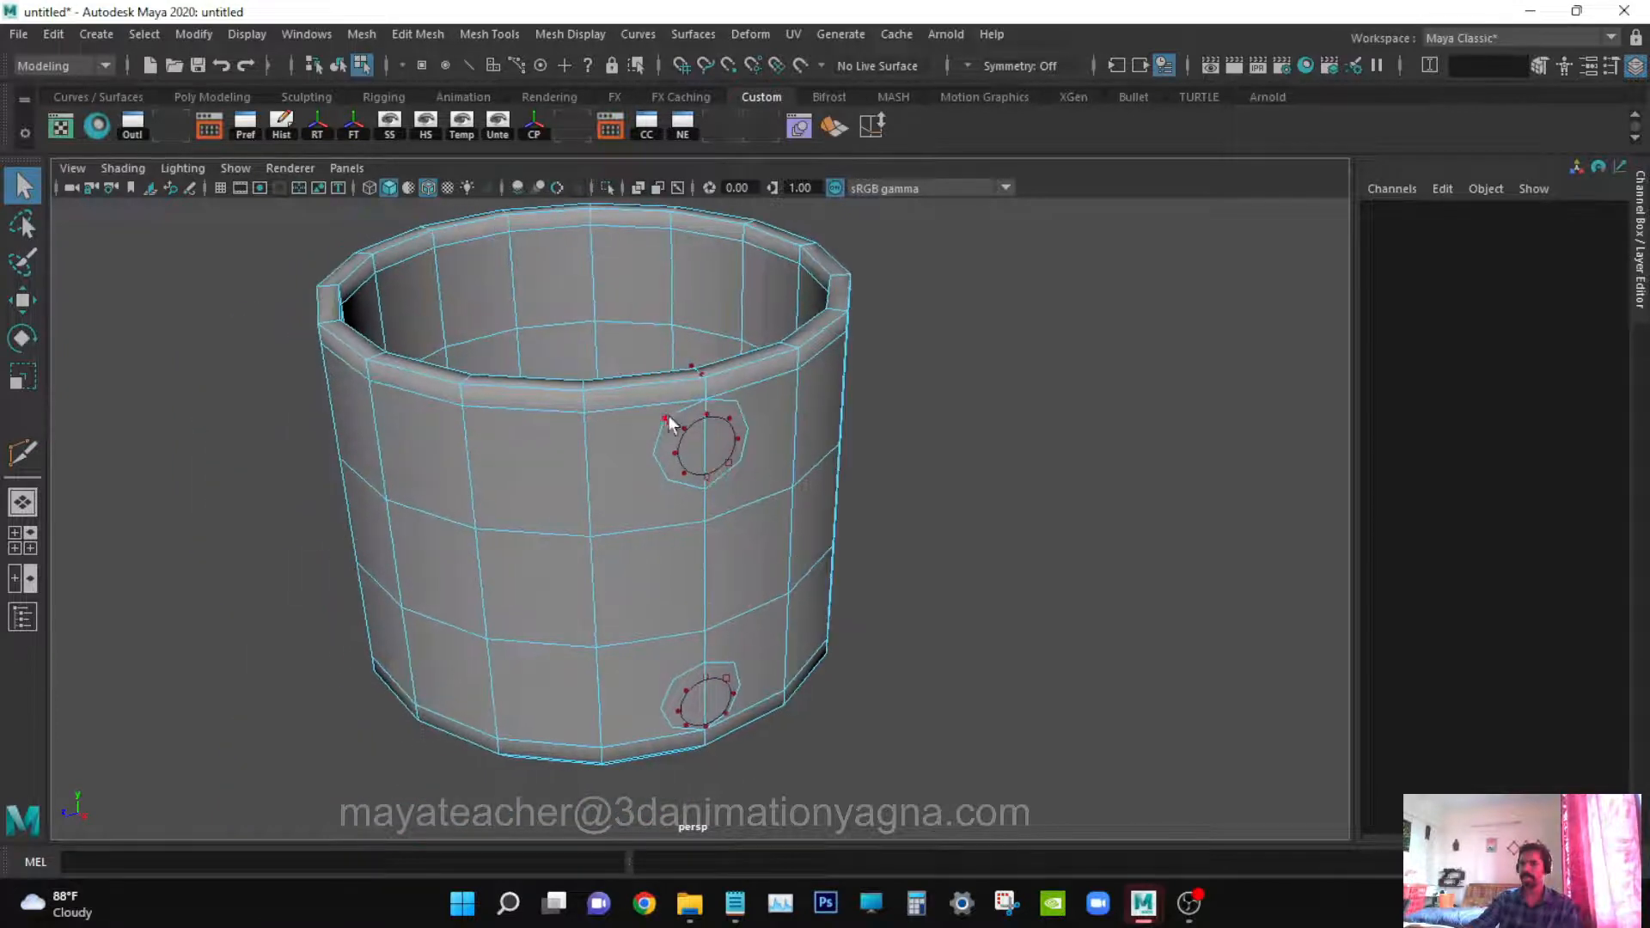
# Delete the four faces inside the upper and lower cut outlines to open two holes in the cup wall
pyautogui.click(674, 437)
pyautogui.keyDown('shift'); pyautogui.click(730, 435); pyautogui.keyUp('shift')
pyautogui.keyDown('alt'); pyautogui.moveTo(731, 647); pyautogui.dragTo(724, 596); pyautogui.keyUp('alt')
pyautogui.keyDown('shift'); pyautogui.click(720, 707); pyautogui.keyUp('shift')
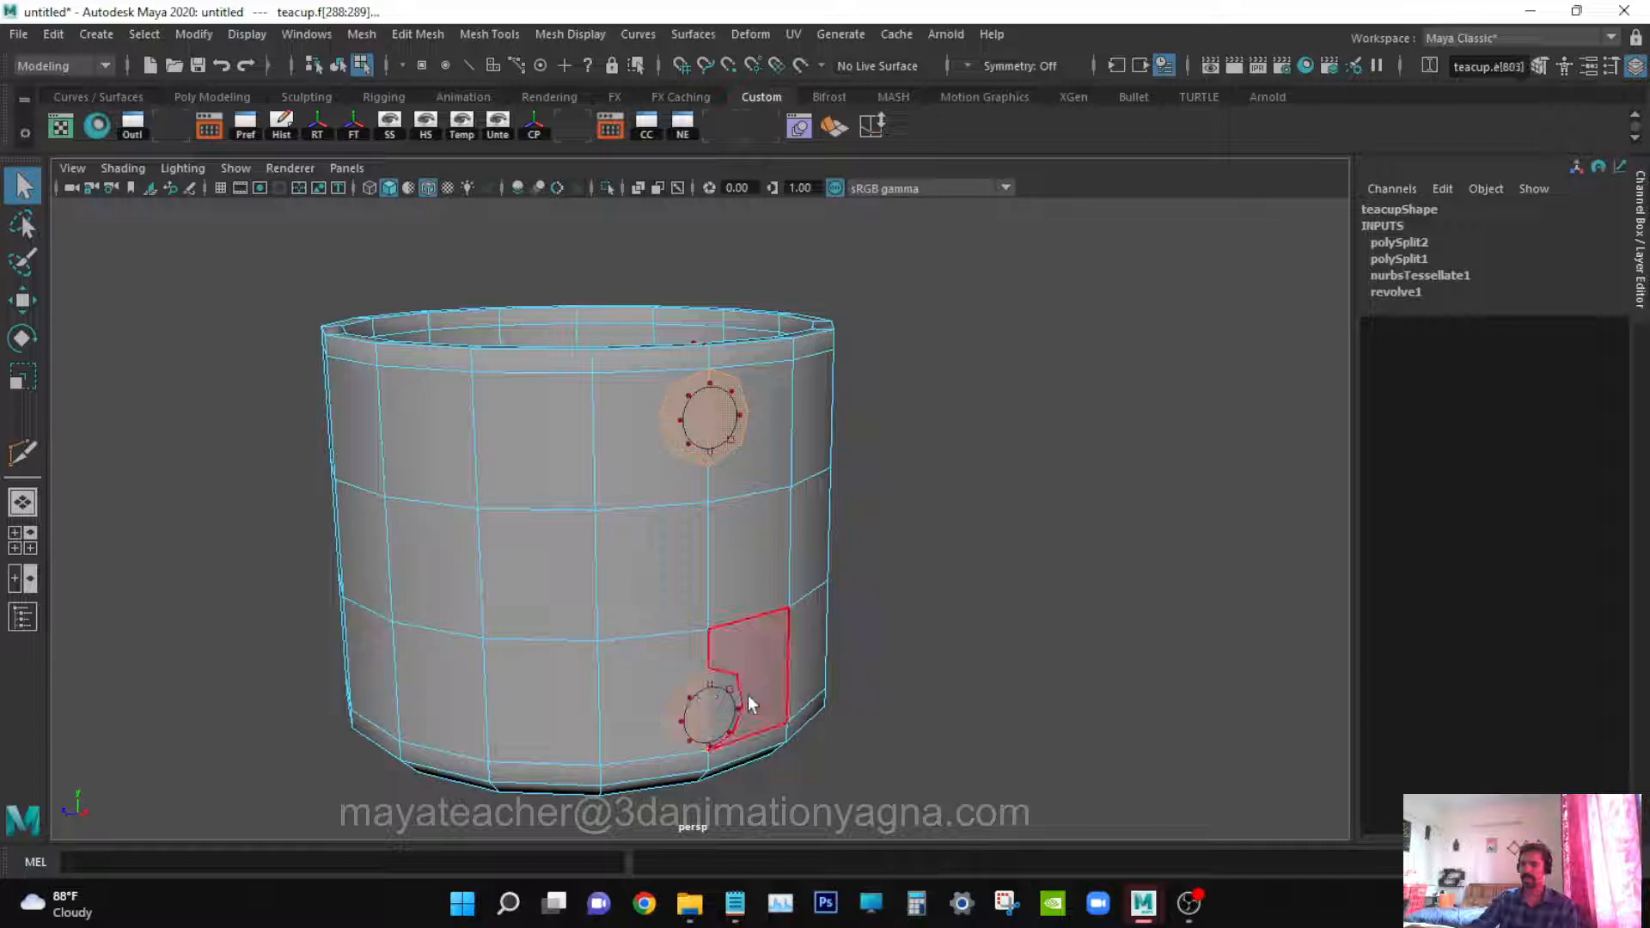
pyautogui.keyDown('shift'); pyautogui.click(728, 702); pyautogui.keyUp('shift')
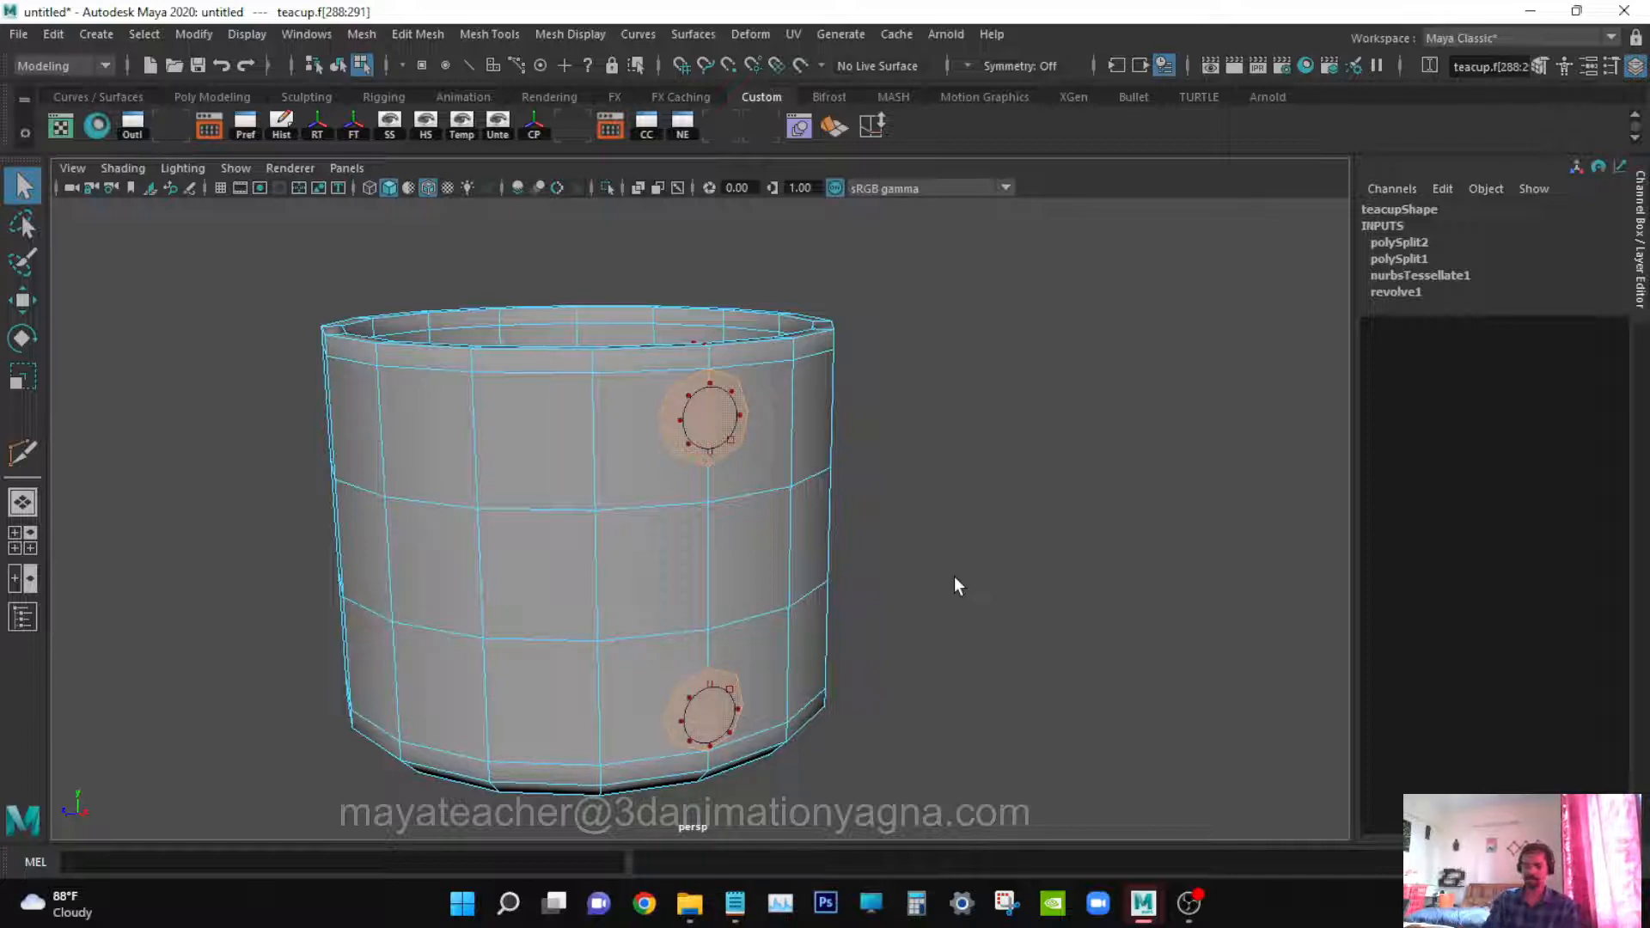
pyautogui.press('Delete')
# Show the Outliner beside the perspective view and hide the guide curves polyToCurve1 and polyToCurve2
pyautogui.keyDown('alt'); pyautogui.moveTo(817, 567); pyautogui.dragTo(870, 507); pyautogui.keyUp('alt')
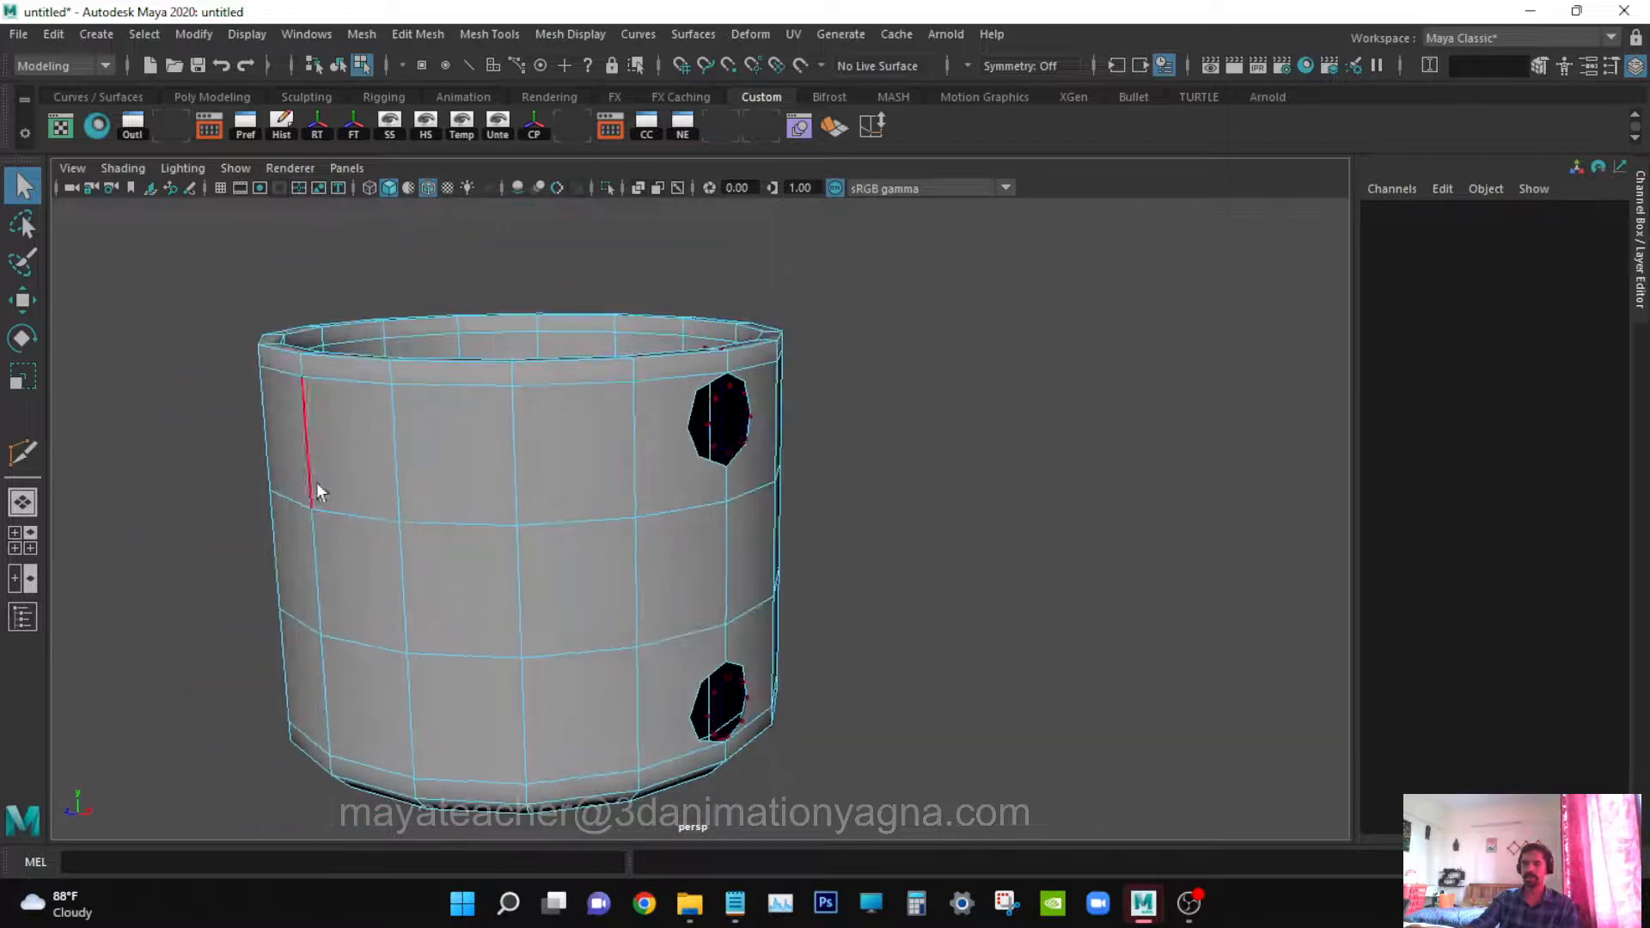
pyautogui.press('space')
pyautogui.click(163, 376)
pyautogui.keyDown('shift'); pyautogui.click(163, 358); pyautogui.keyUp('shift')
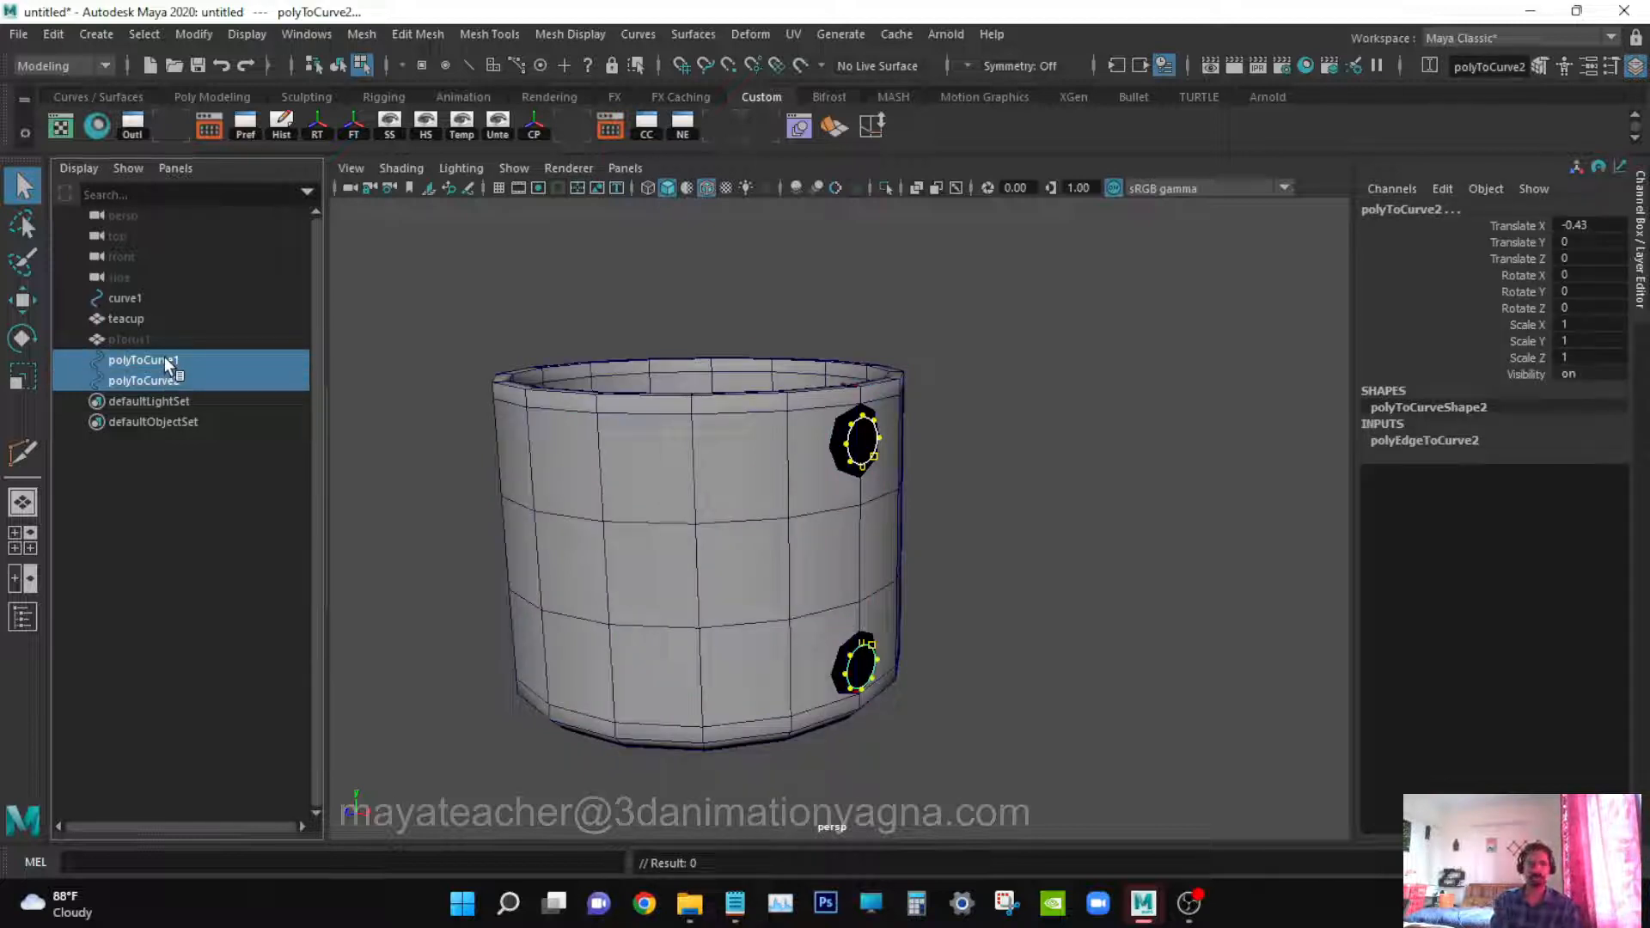
pyautogui.hotkey('ctrl', 'h')
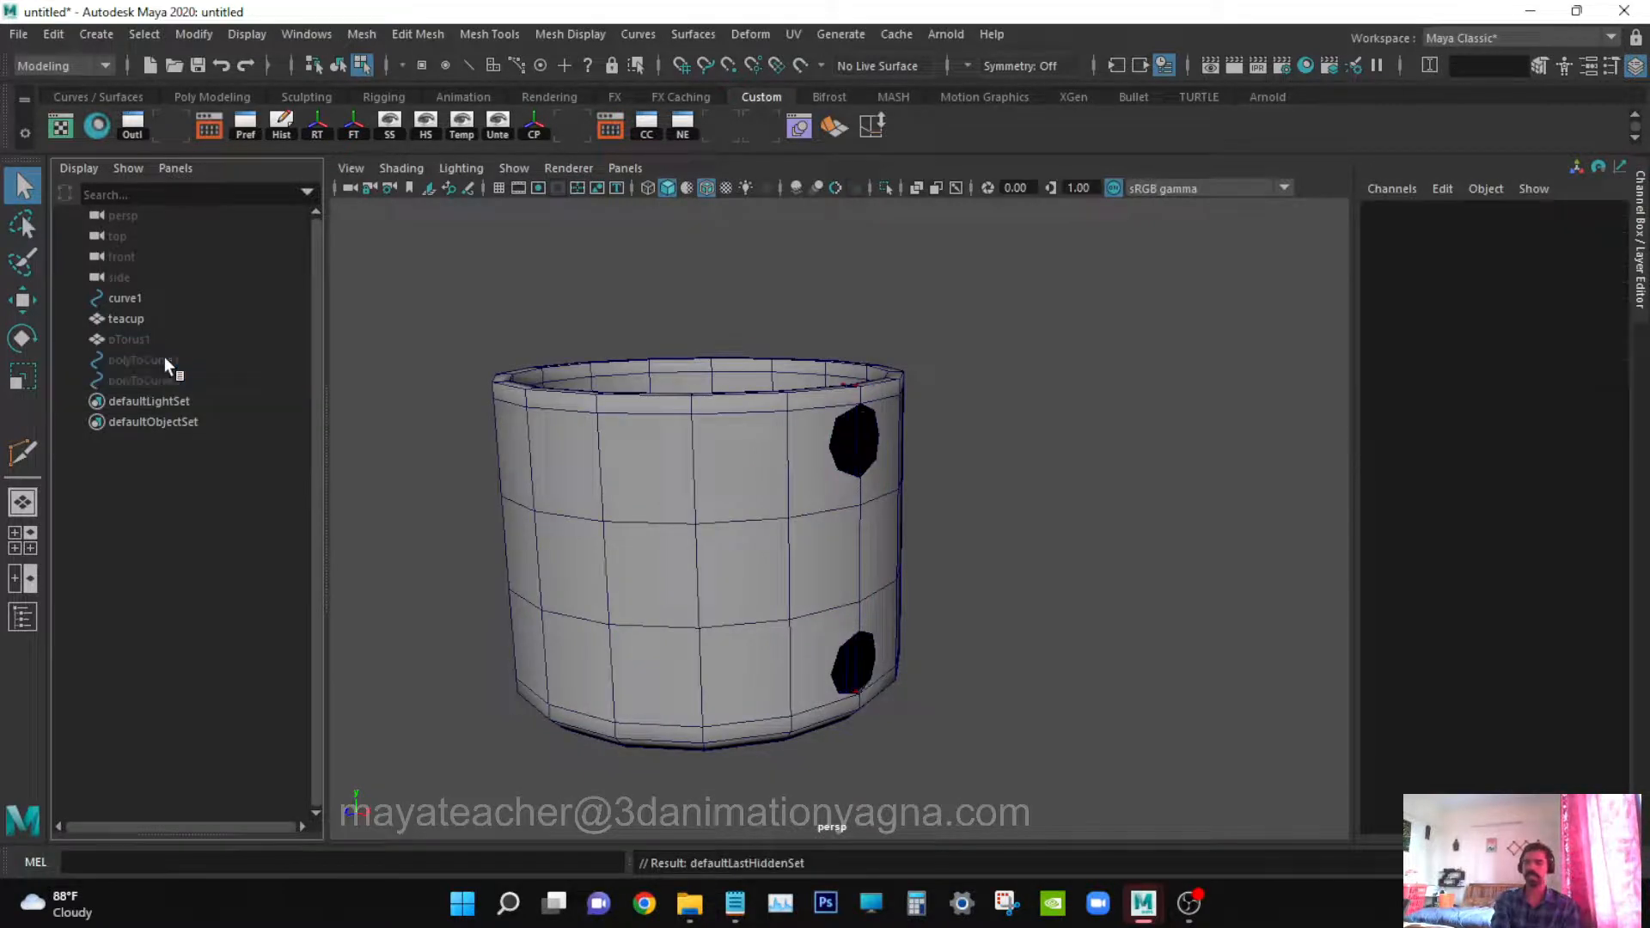
# Unhide the half-torus handle pTorus1 and bring its upper end and the cup's hole into close view
pyautogui.keyDown('alt'); pyautogui.moveTo(781, 542); pyautogui.dragTo(337, 425); pyautogui.keyUp('alt')
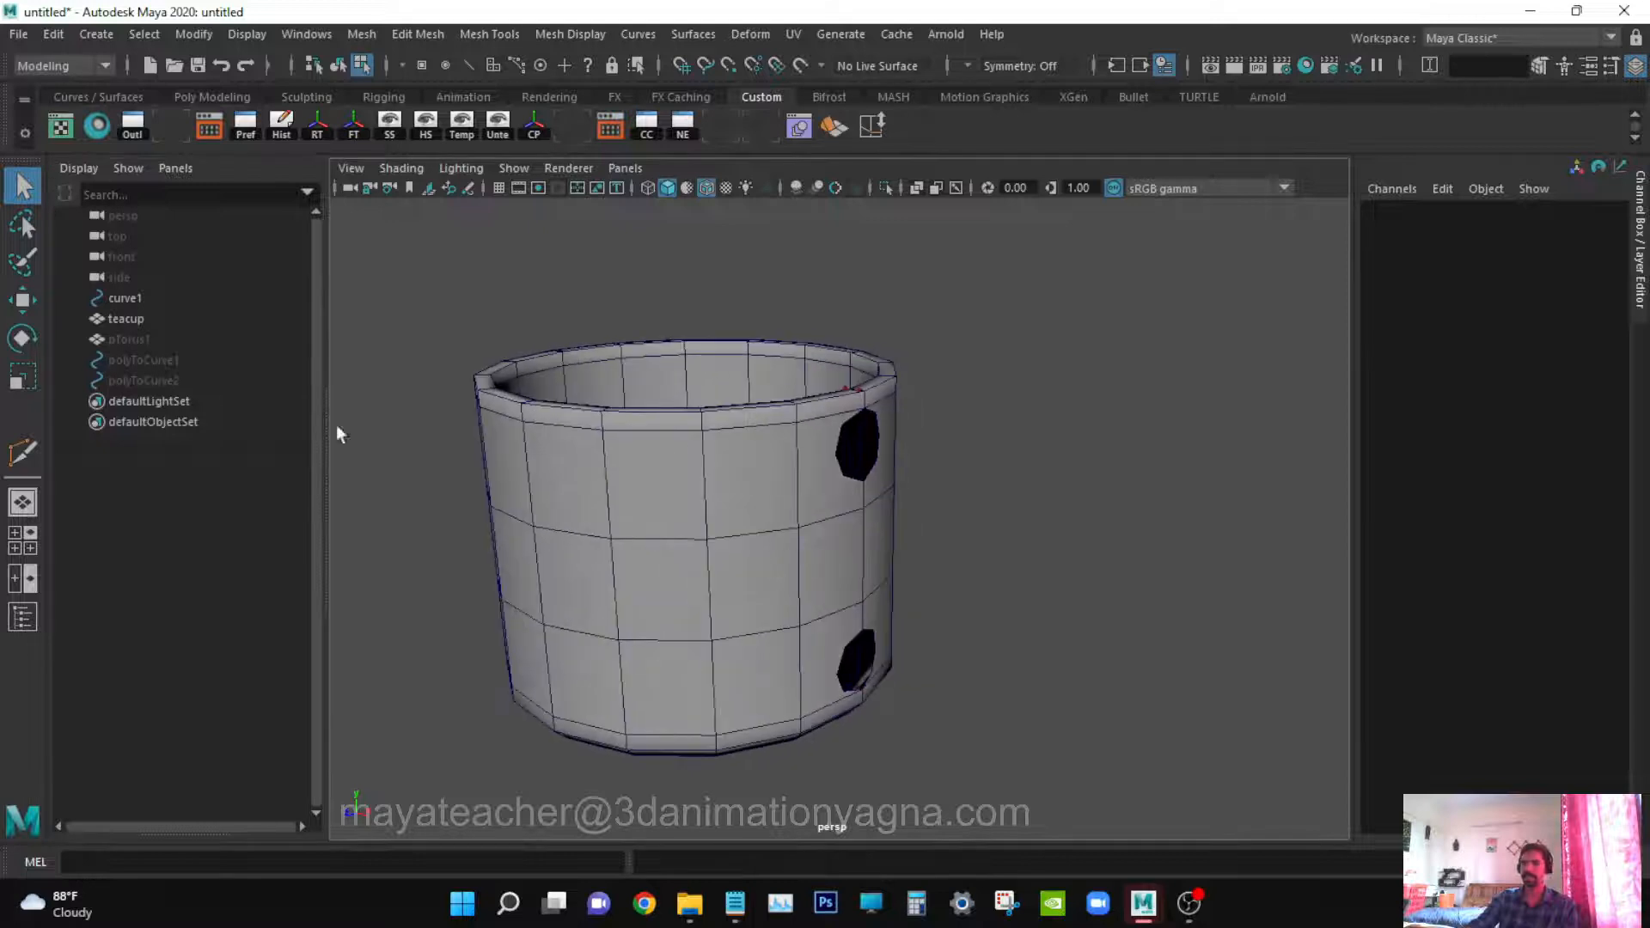
pyautogui.click(130, 340)
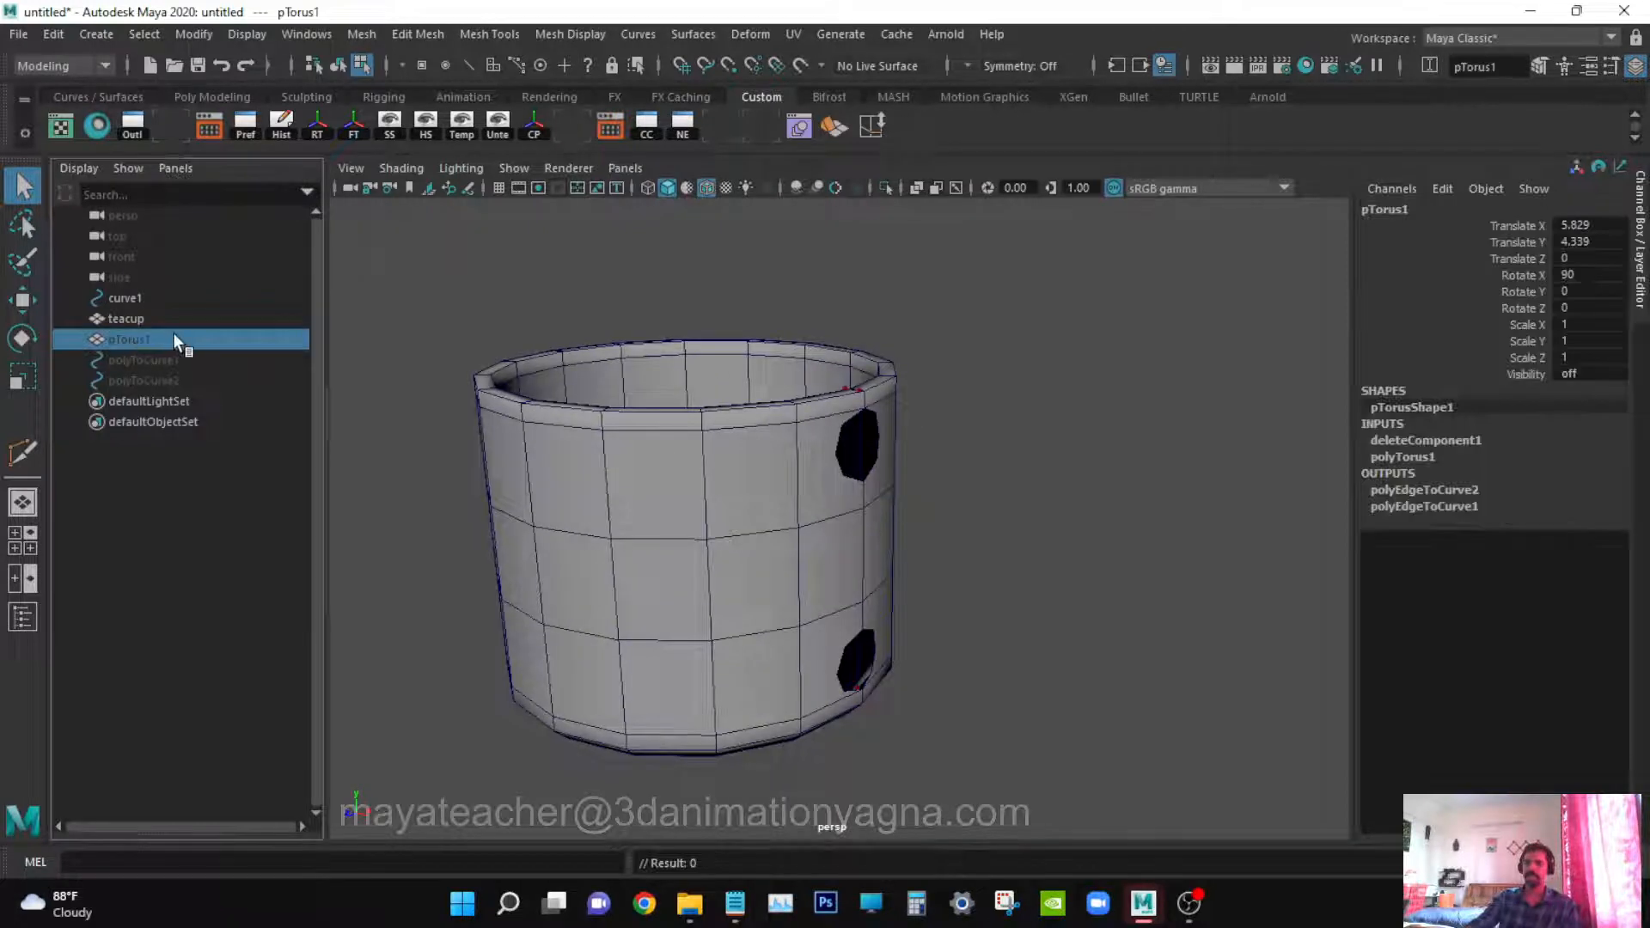
pyautogui.click(248, 34)
pyautogui.moveTo(328, 163)
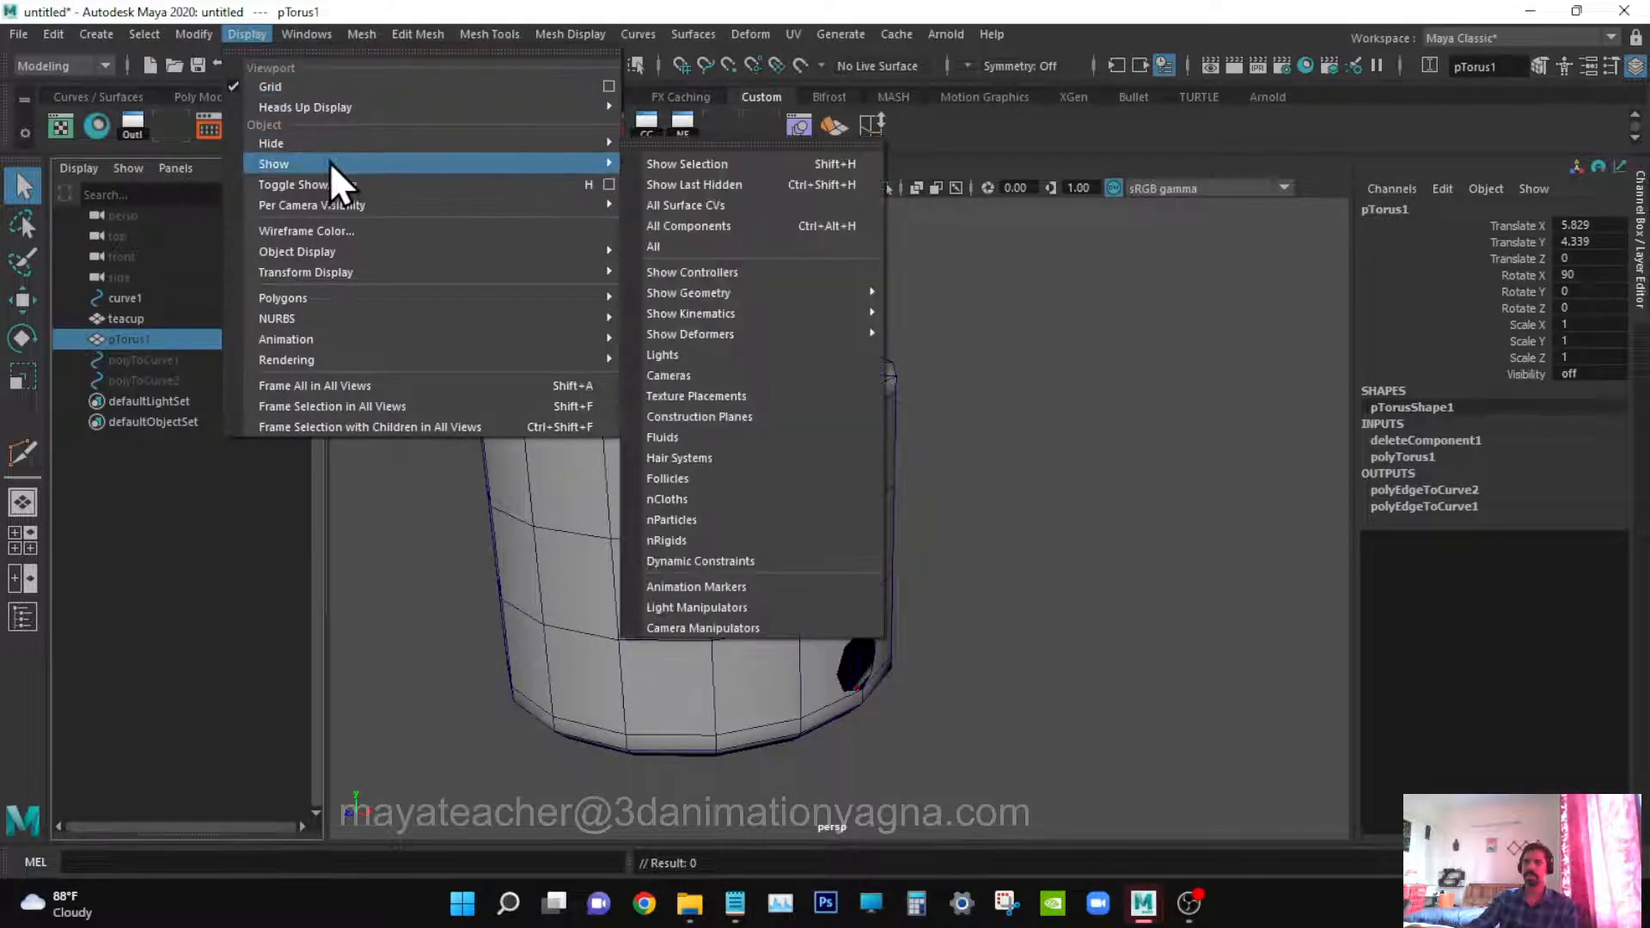
pyautogui.click(657, 162)
pyautogui.keyDown('alt'); pyautogui.moveTo(978, 569); pyautogui.dragTo(886, 562); pyautogui.keyUp('alt')
pyautogui.scroll(5, 993, 550)
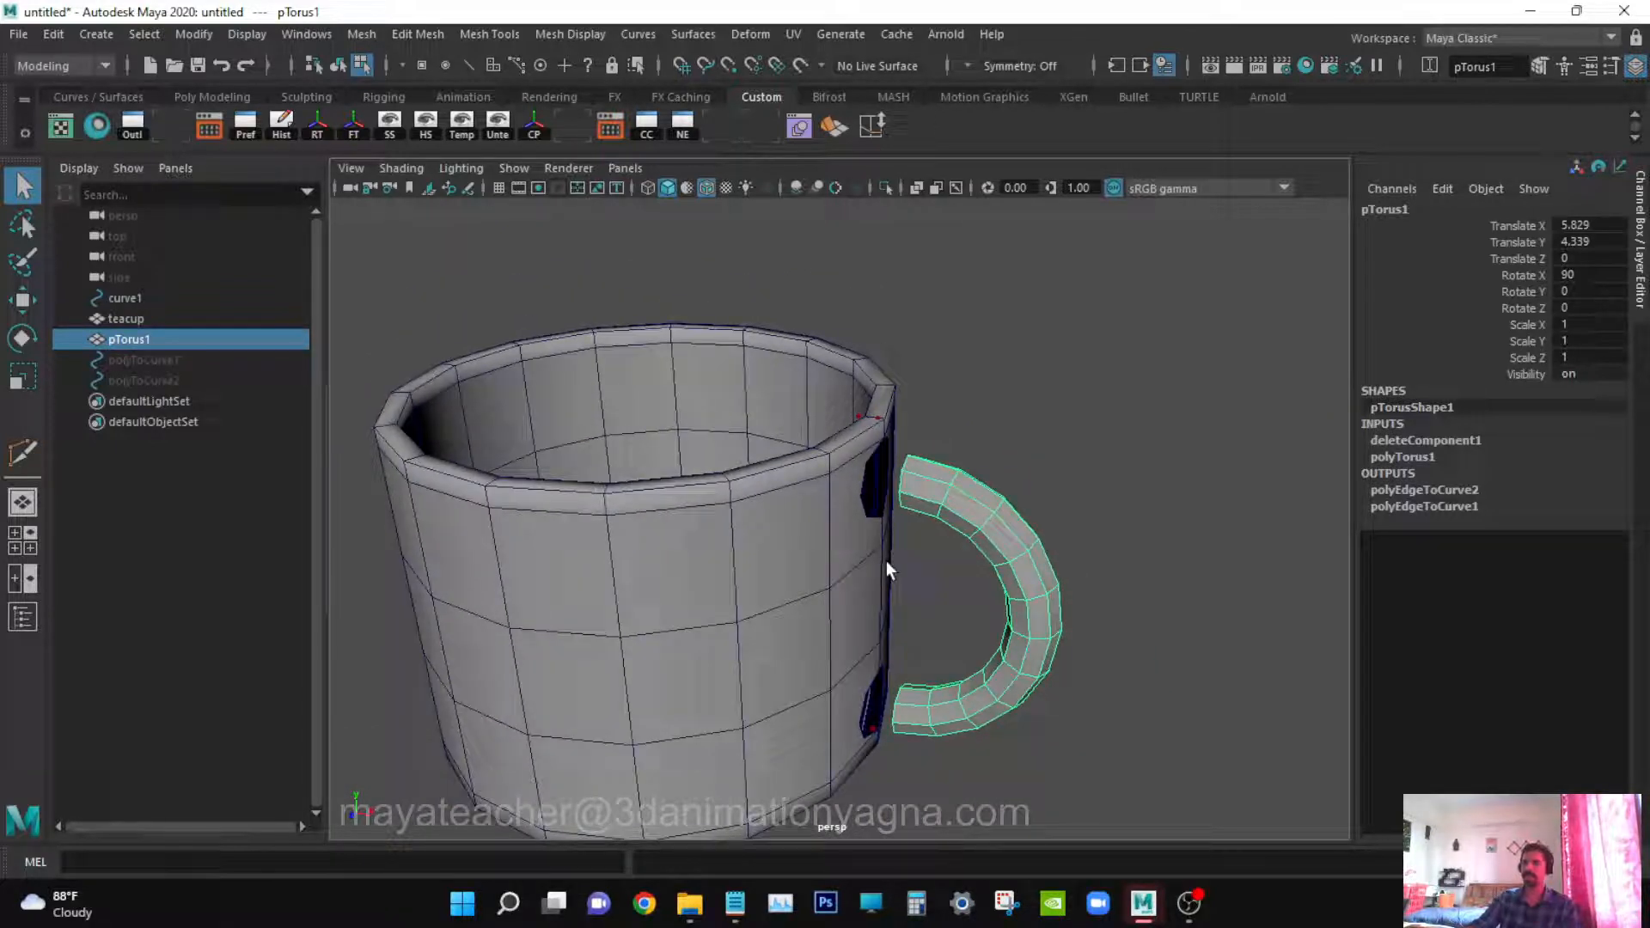
pyautogui.keyDown('alt'); pyautogui.moveTo(851, 517); pyautogui.dragTo(943, 504); pyautogui.keyUp('alt')
pyautogui.scroll(3, 919, 511)
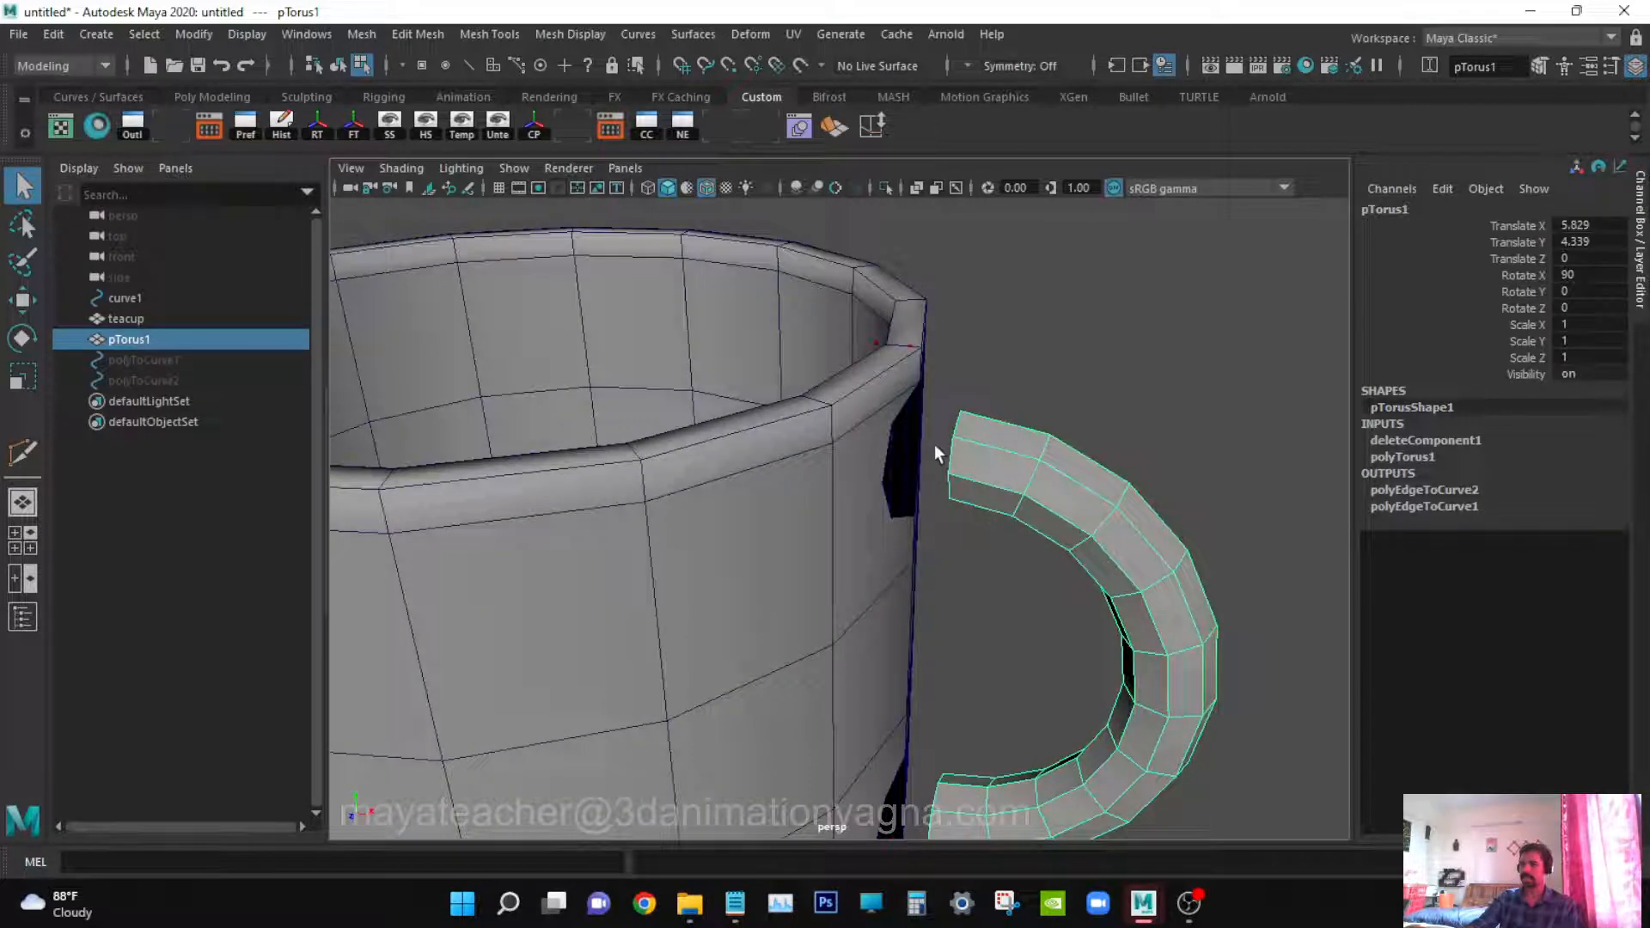
# Combine the teacup and the half-torus handle pTorus1 into a single mesh
pyautogui.keyDown('alt'); pyautogui.moveTo(906, 450); pyautogui.dragTo(977, 634); pyautogui.keyUp('alt')
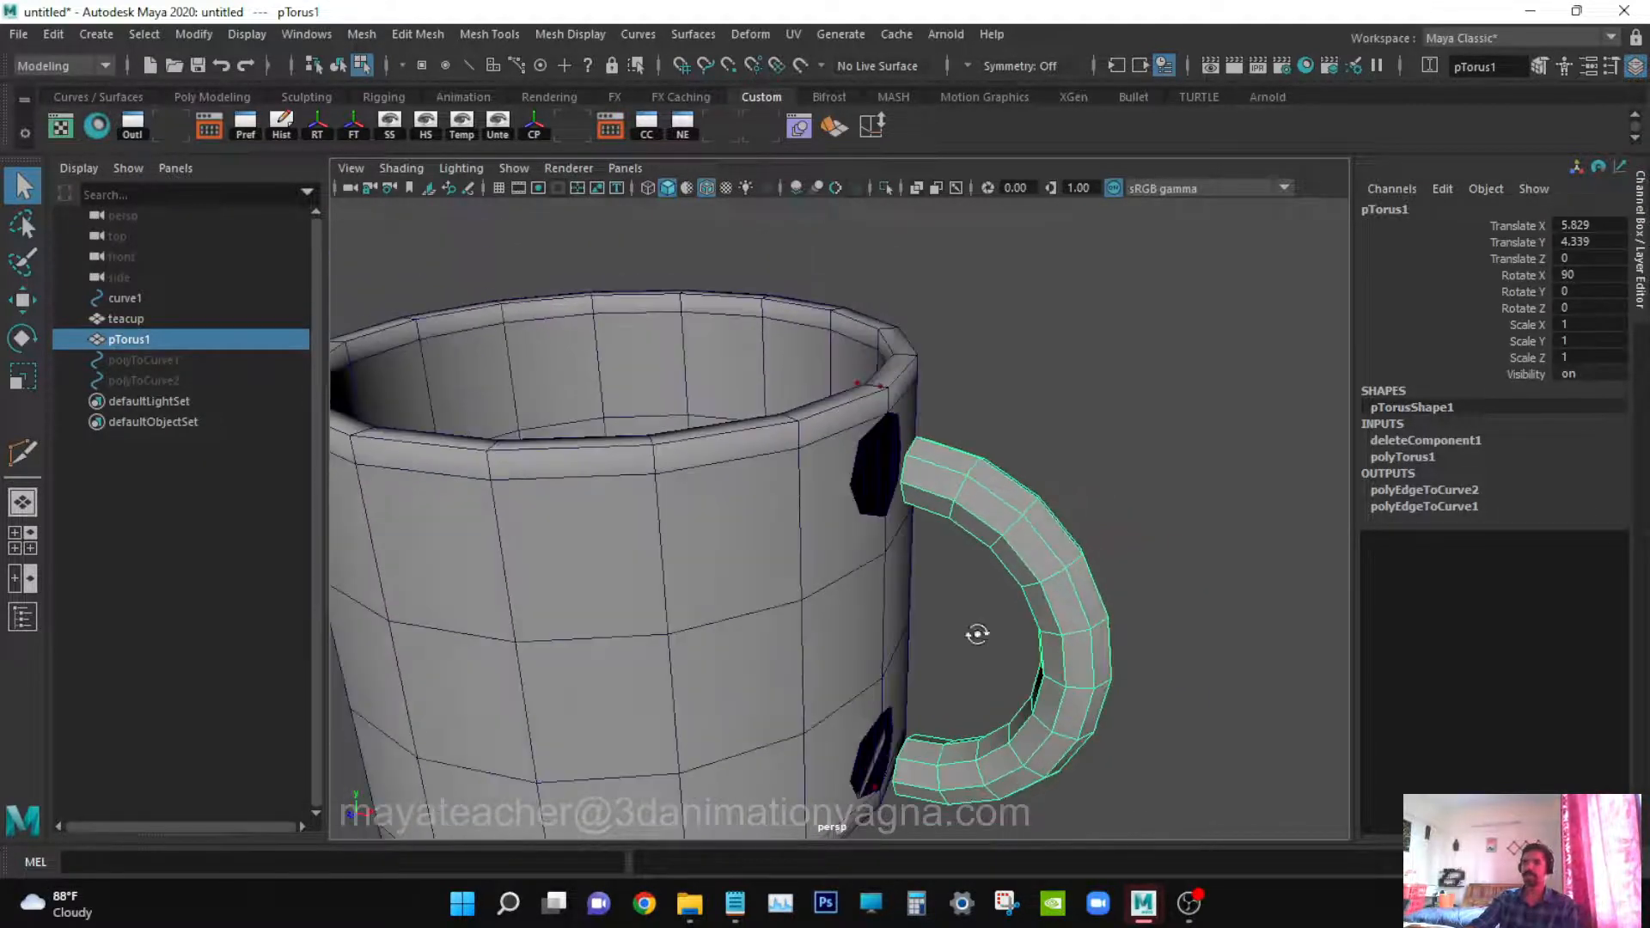
pyautogui.click(157, 322)
pyautogui.keyDown('ctrl'); pyautogui.click(169, 339); pyautogui.keyUp('ctrl')
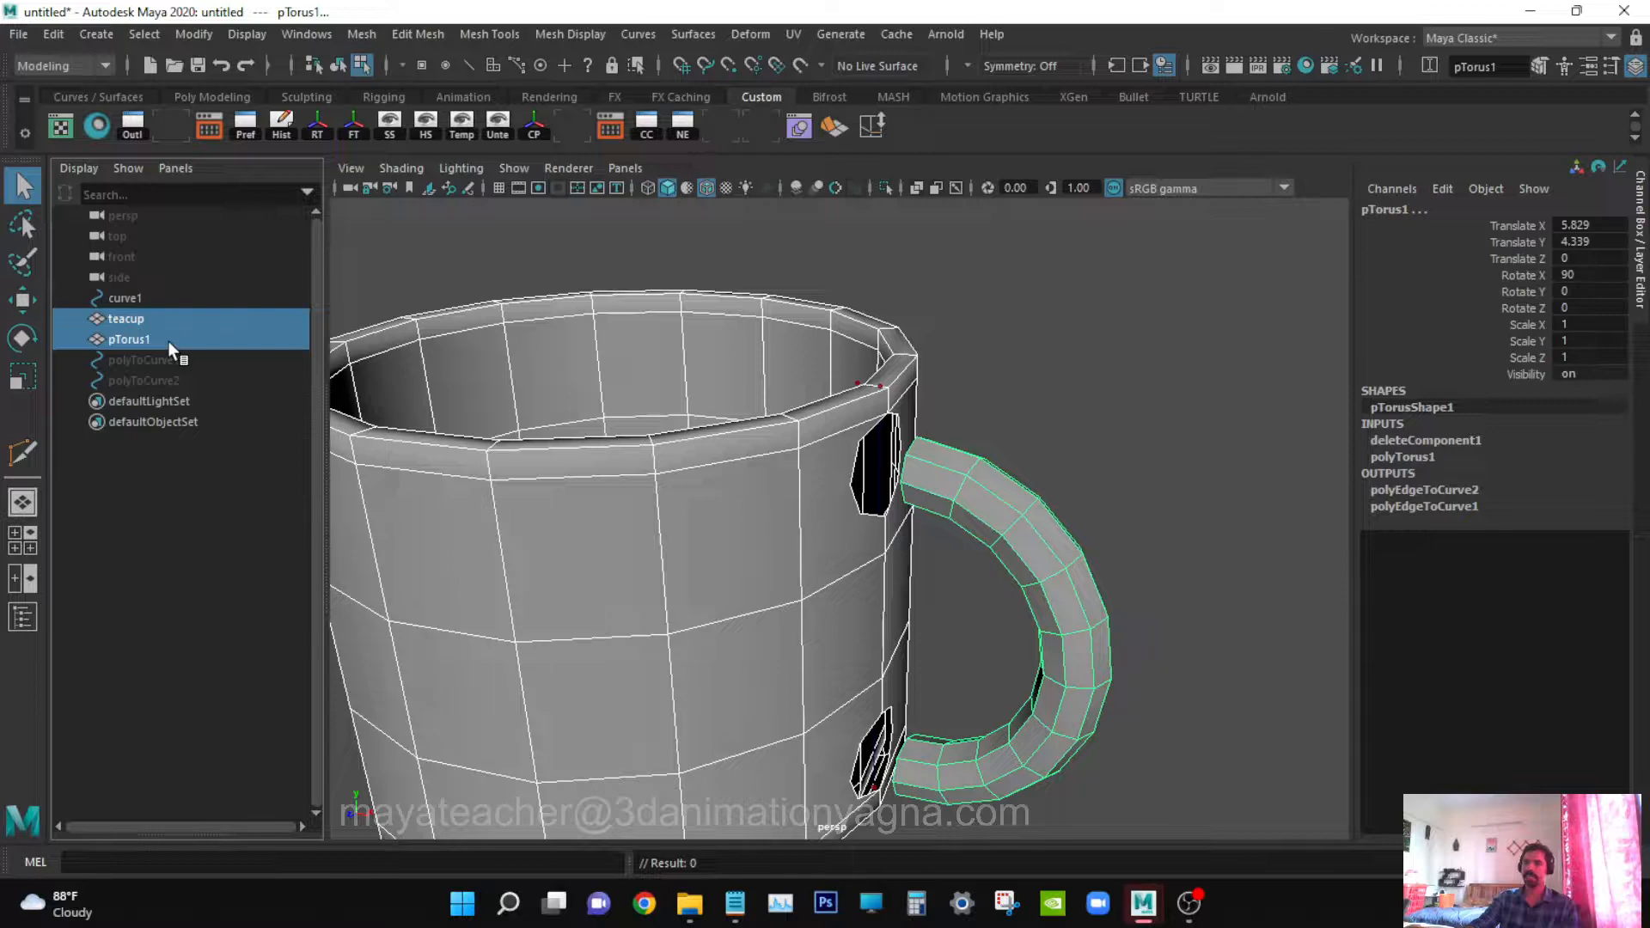
pyautogui.click(360, 36)
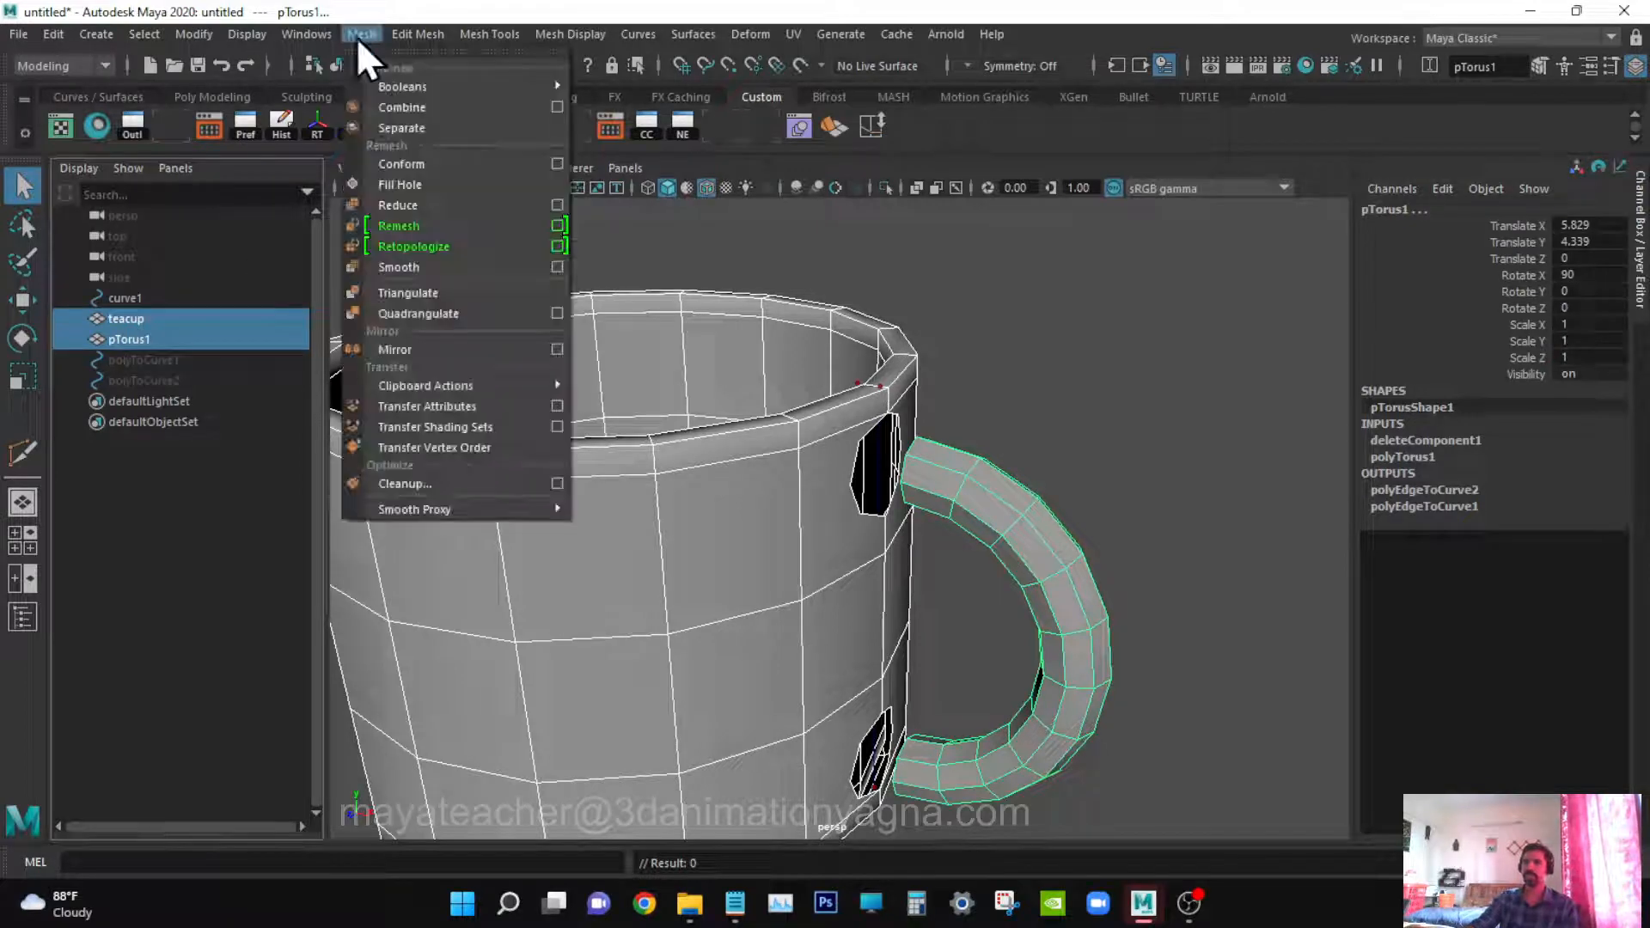
pyautogui.click(400, 103)
# Bridge the border edges of the handle's upper end to the edge loop around the cup's upper hole
pyautogui.scroll(5, 1021, 490)
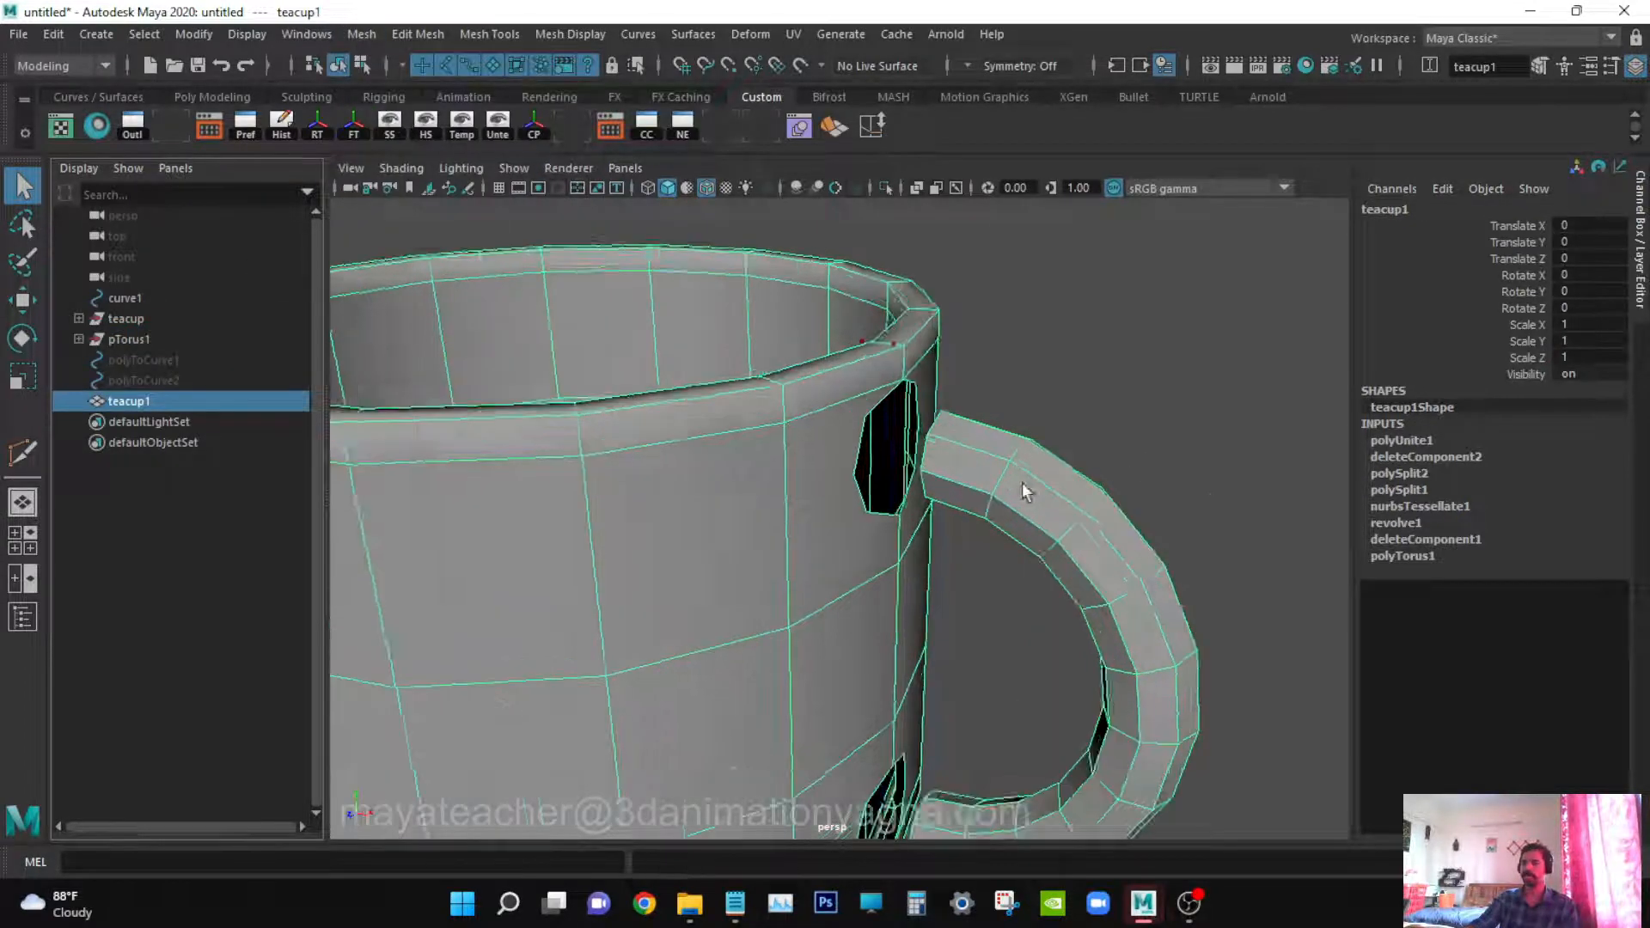
pyautogui.moveTo(1035, 451); pyautogui.dragTo(1043, 388, button='right')
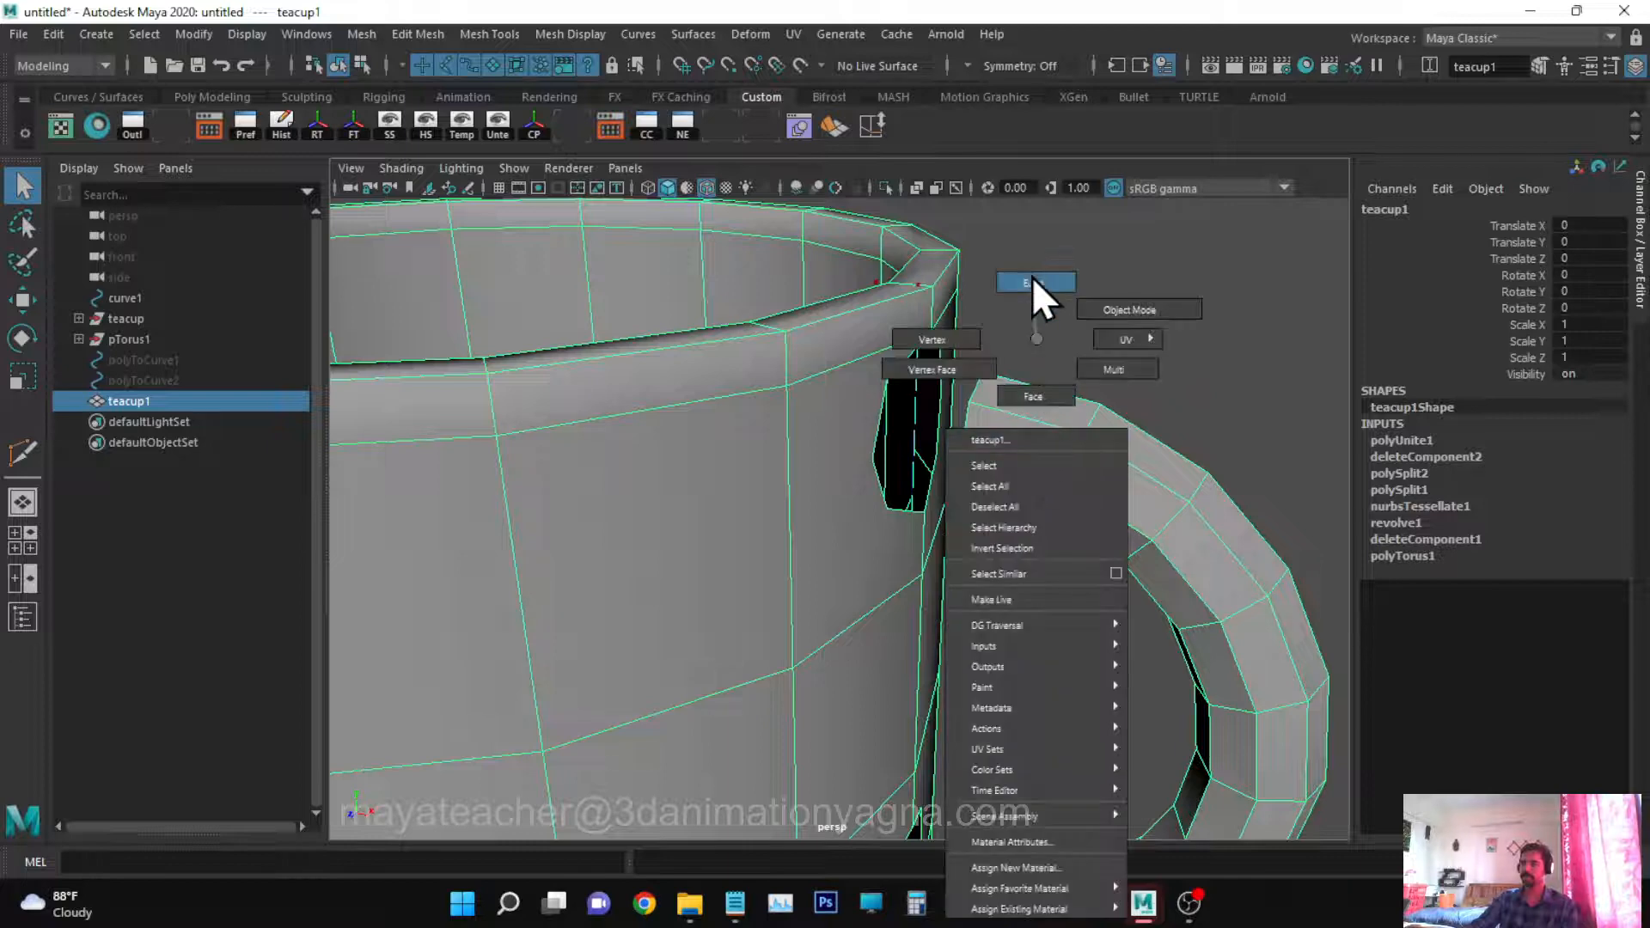
pyautogui.moveTo(1033, 277); pyautogui.dragTo(1034, 281, button='right')
pyautogui.click(962, 425)
pyautogui.keyDown('alt'); pyautogui.moveTo(1042, 486); pyautogui.dragTo(893, 441); pyautogui.keyUp('alt')
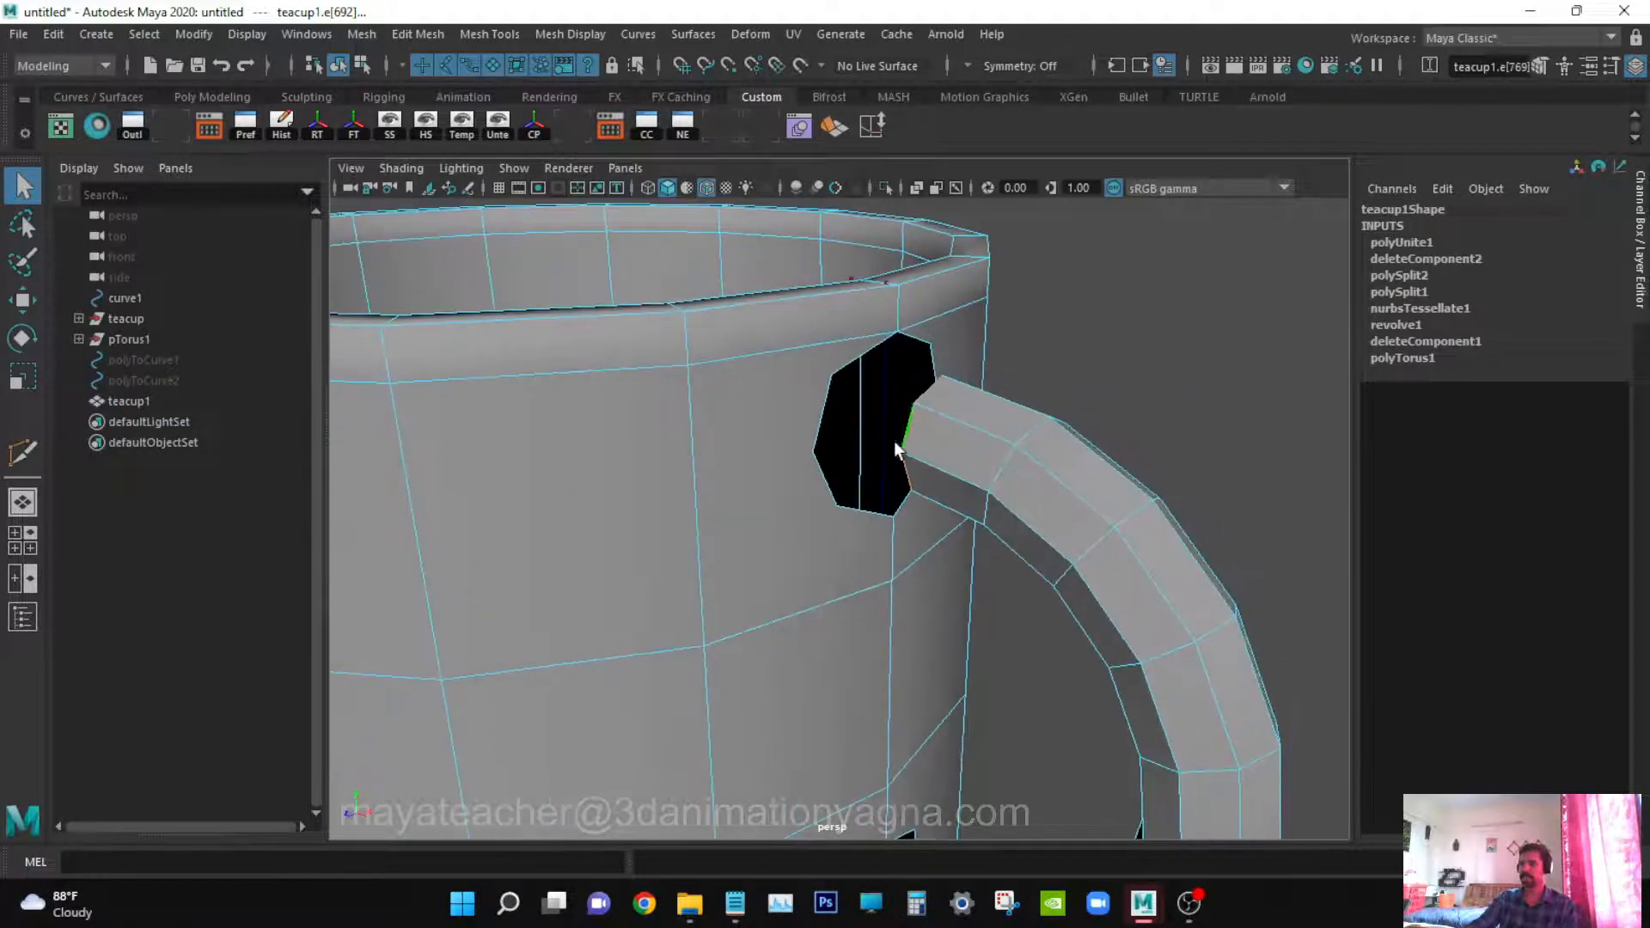
pyautogui.doubleClick(818, 423)
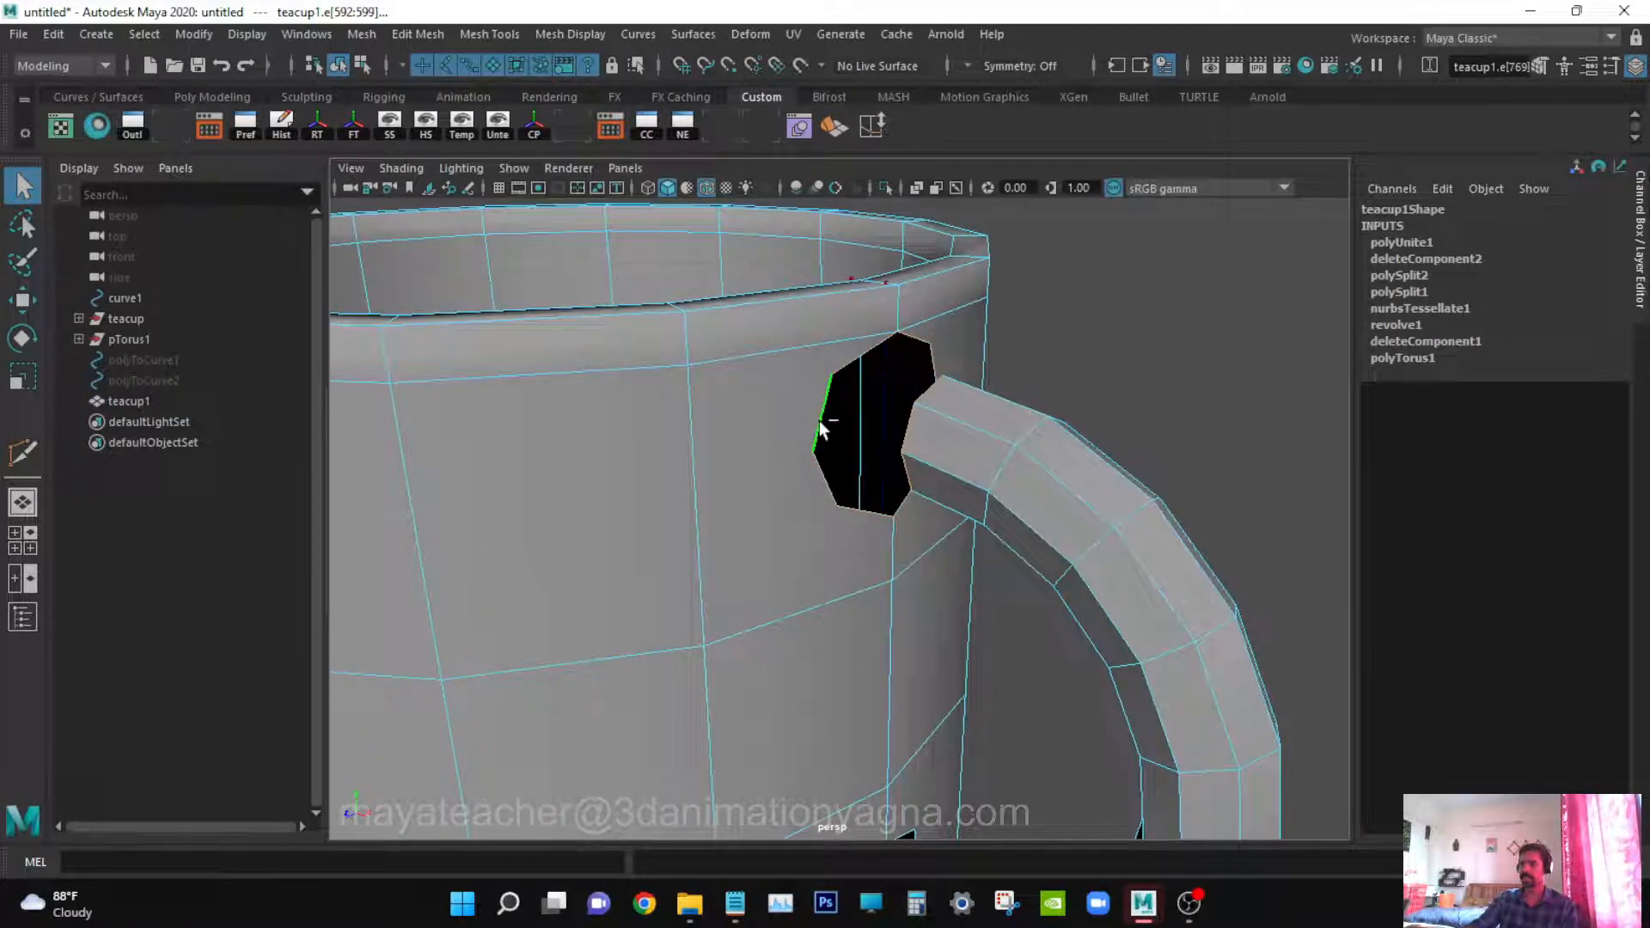
pyautogui.click(419, 38)
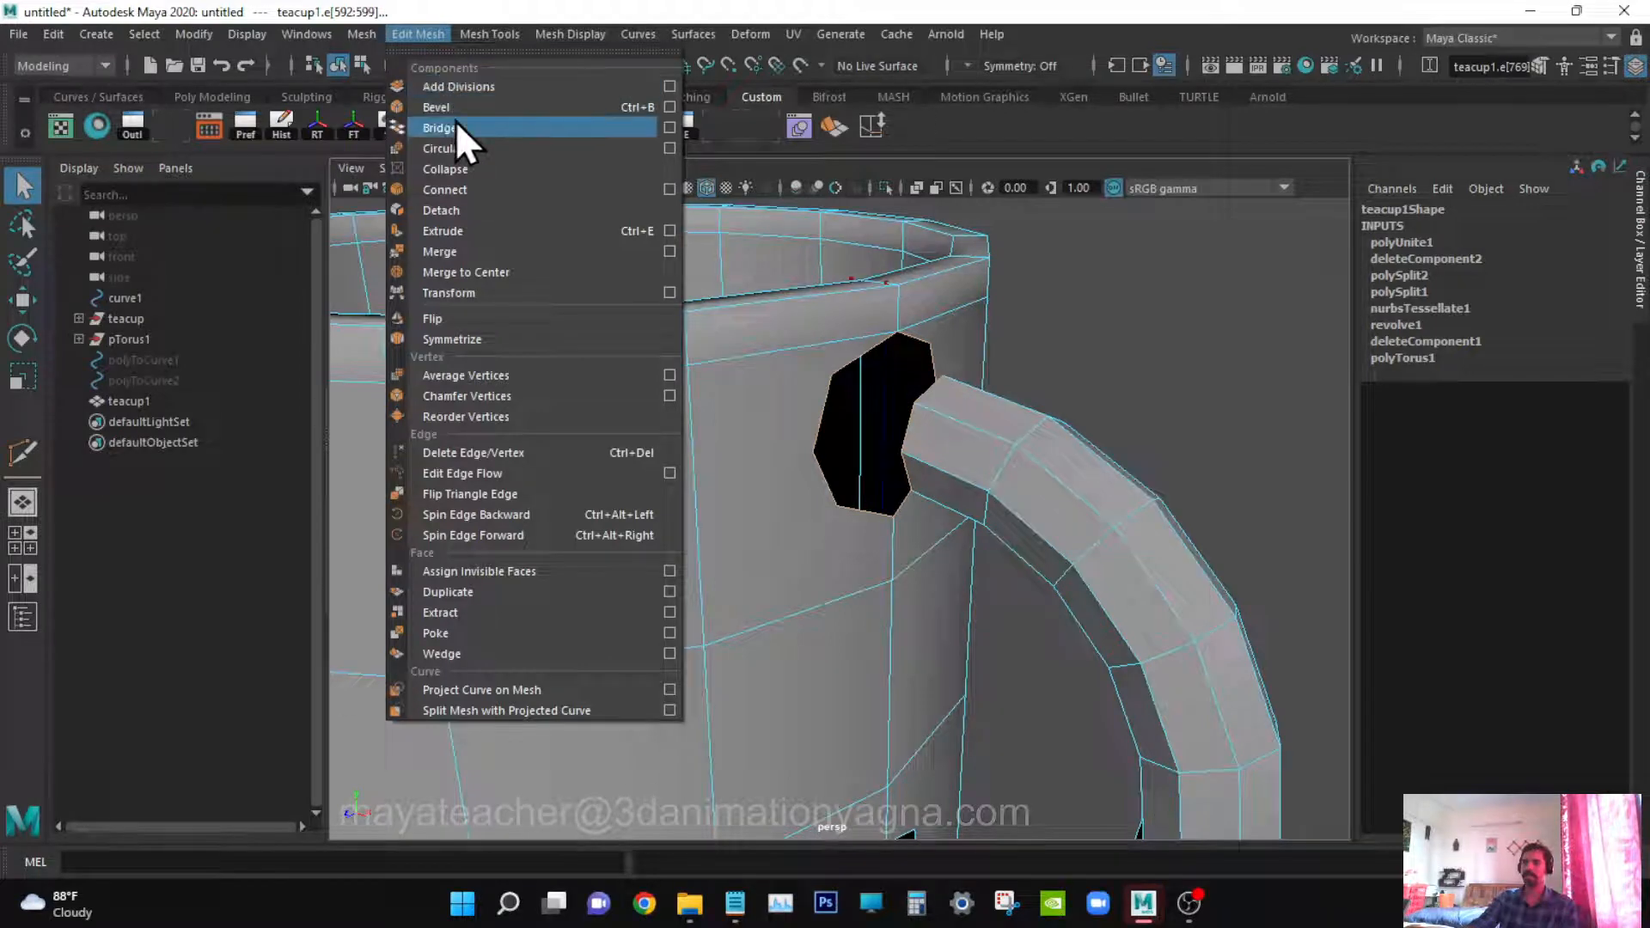
pyautogui.click(456, 123)
# Bridge the handle's lower end border edges to the edge loop of the cup's lower hole
pyautogui.keyDown('alt'); pyautogui.moveTo(979, 432); pyautogui.dragTo(978, 474); pyautogui.keyUp('alt')
pyautogui.keyDown('alt'); pyautogui.moveTo(978, 474); pyautogui.dragTo(861, 160, button='middle'); pyautogui.keyUp('alt')
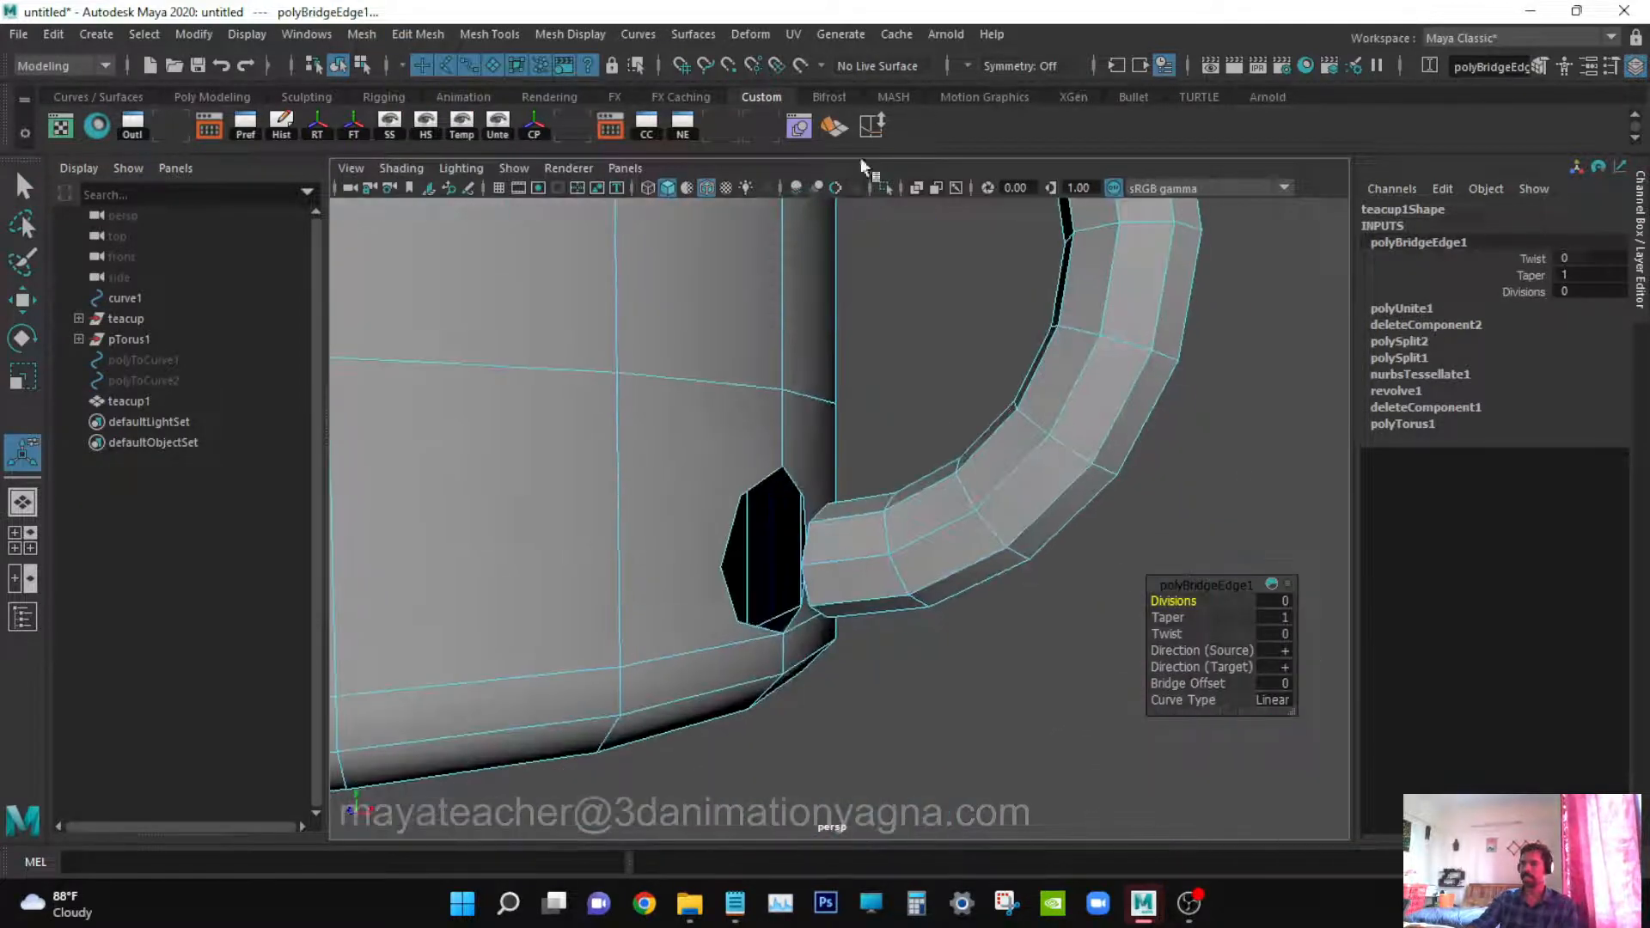
pyautogui.moveTo(860, 564)
pyautogui.keyDown('alt'); pyautogui.mouseDown()
pyautogui.moveTo(891, 574)
pyautogui.moveTo(883, 585)
pyautogui.mouseUp(); pyautogui.keyUp('alt')
pyautogui.doubleClick(866, 580)
pyautogui.keyDown('alt'); pyautogui.moveTo(875, 638); pyautogui.dragTo(795, 634); pyautogui.keyUp('alt')
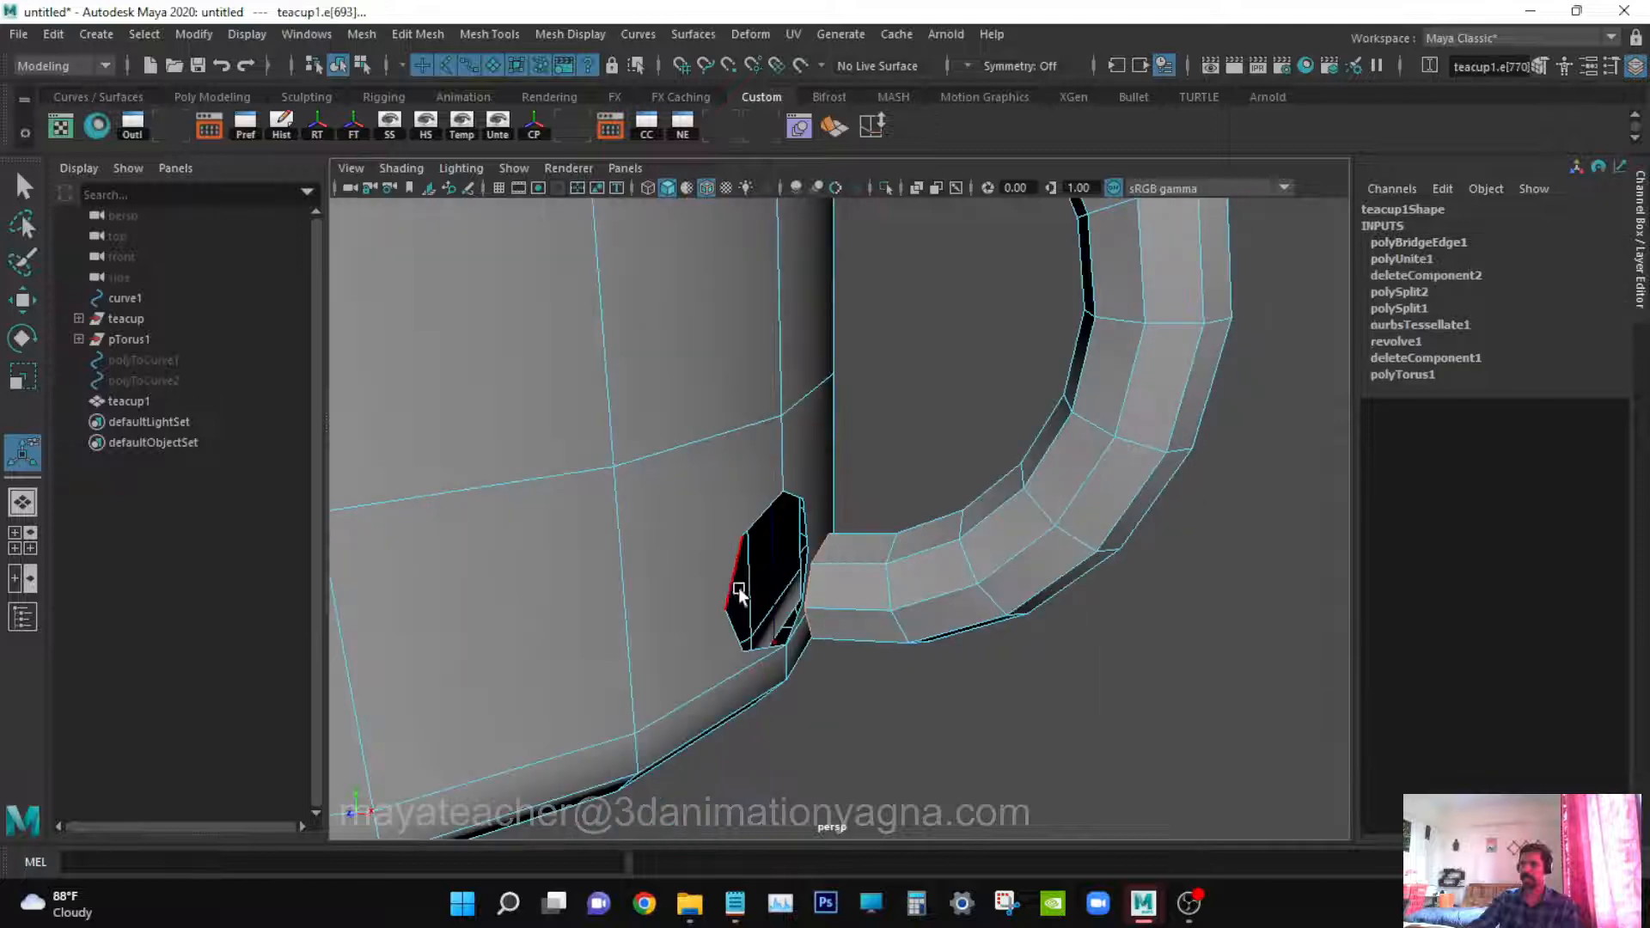
pyautogui.click(416, 33)
pyautogui.click(461, 124)
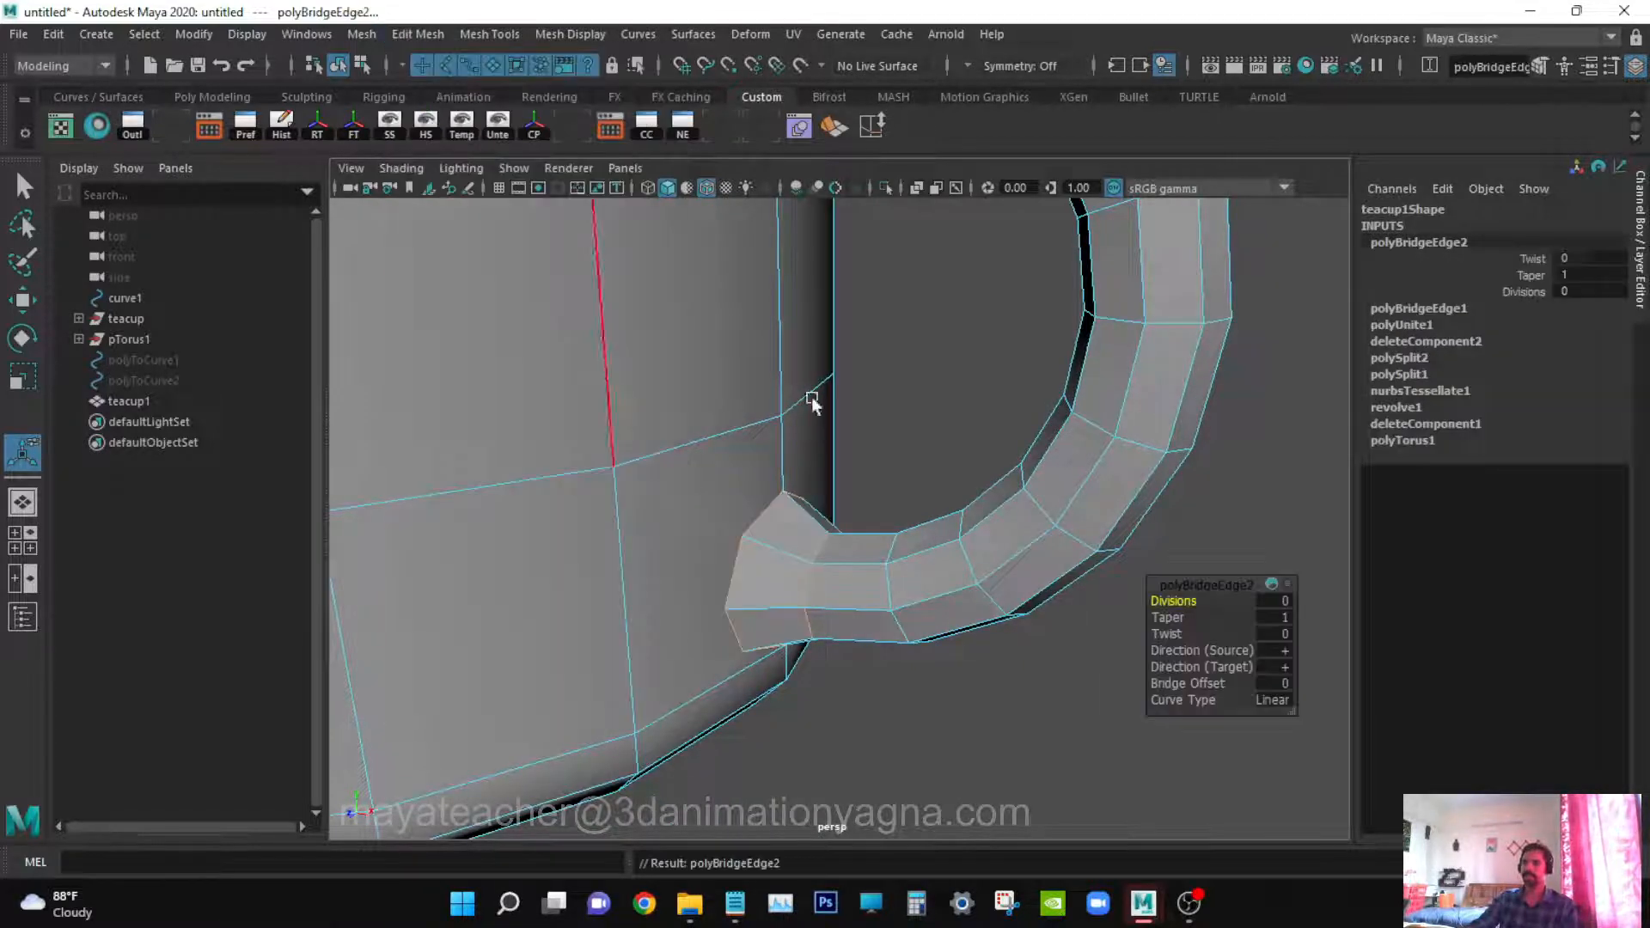
# Leave the bridge tool and edge mode, and select the whole teacup1 as an object
pyautogui.scroll(-5, 1072, 550)
pyautogui.keyDown('alt'); pyautogui.moveTo(1072, 544); pyautogui.dragTo(1045, 463); pyautogui.keyUp('alt')
pyautogui.press('q')
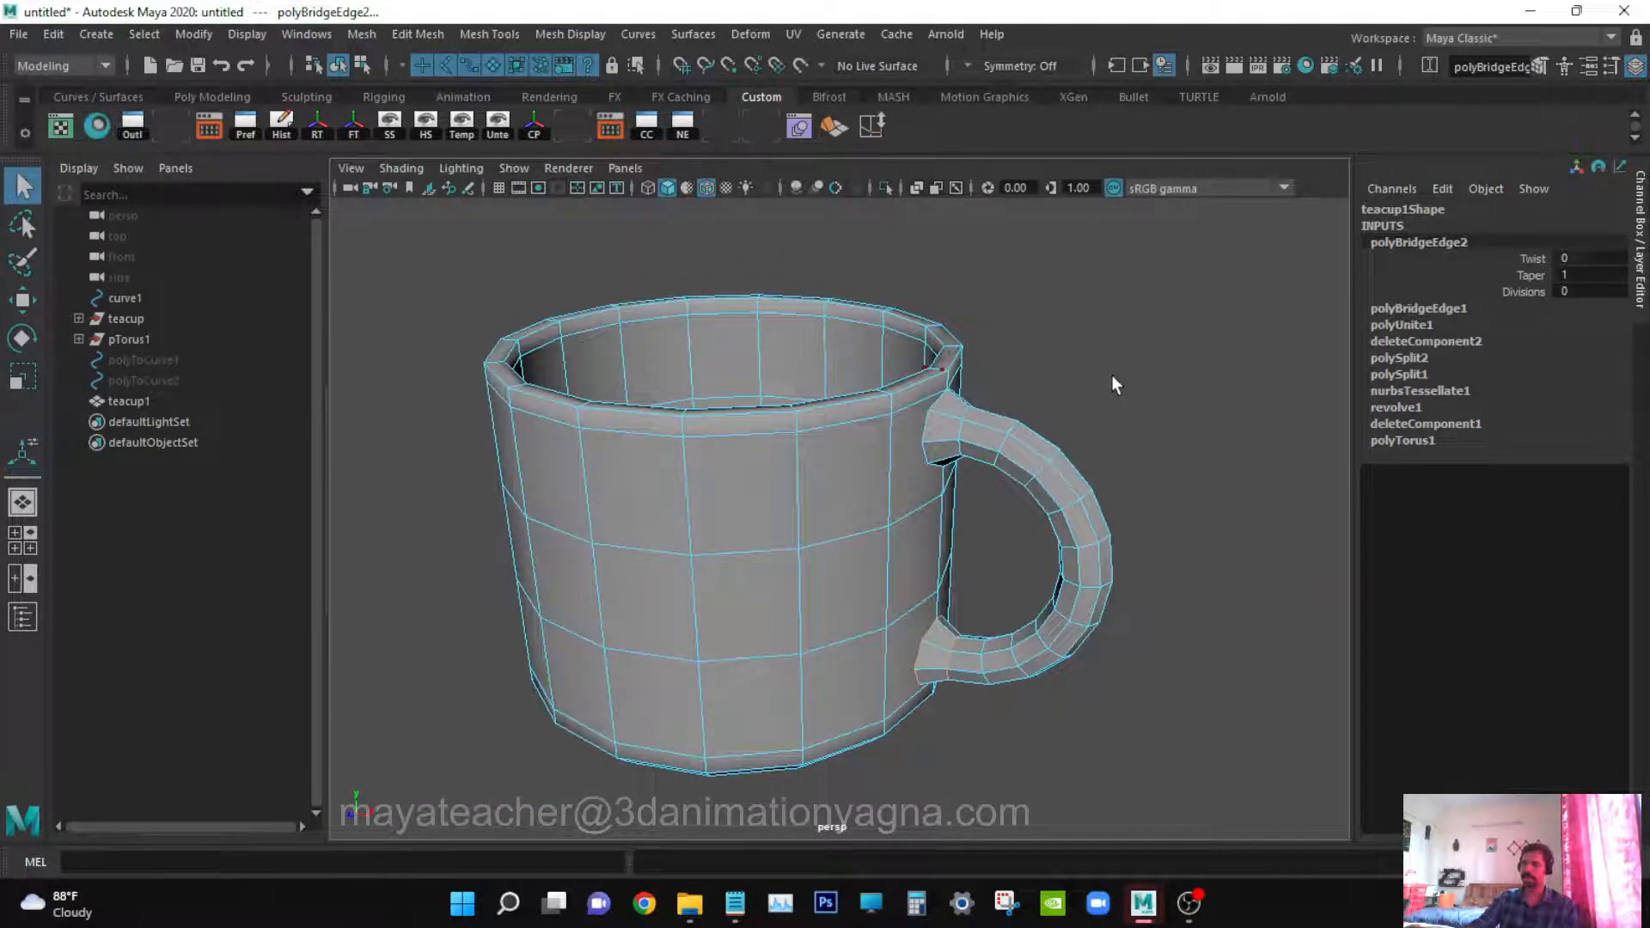
pyautogui.click(1112, 375)
pyautogui.press('F8')
pyautogui.press('F8')
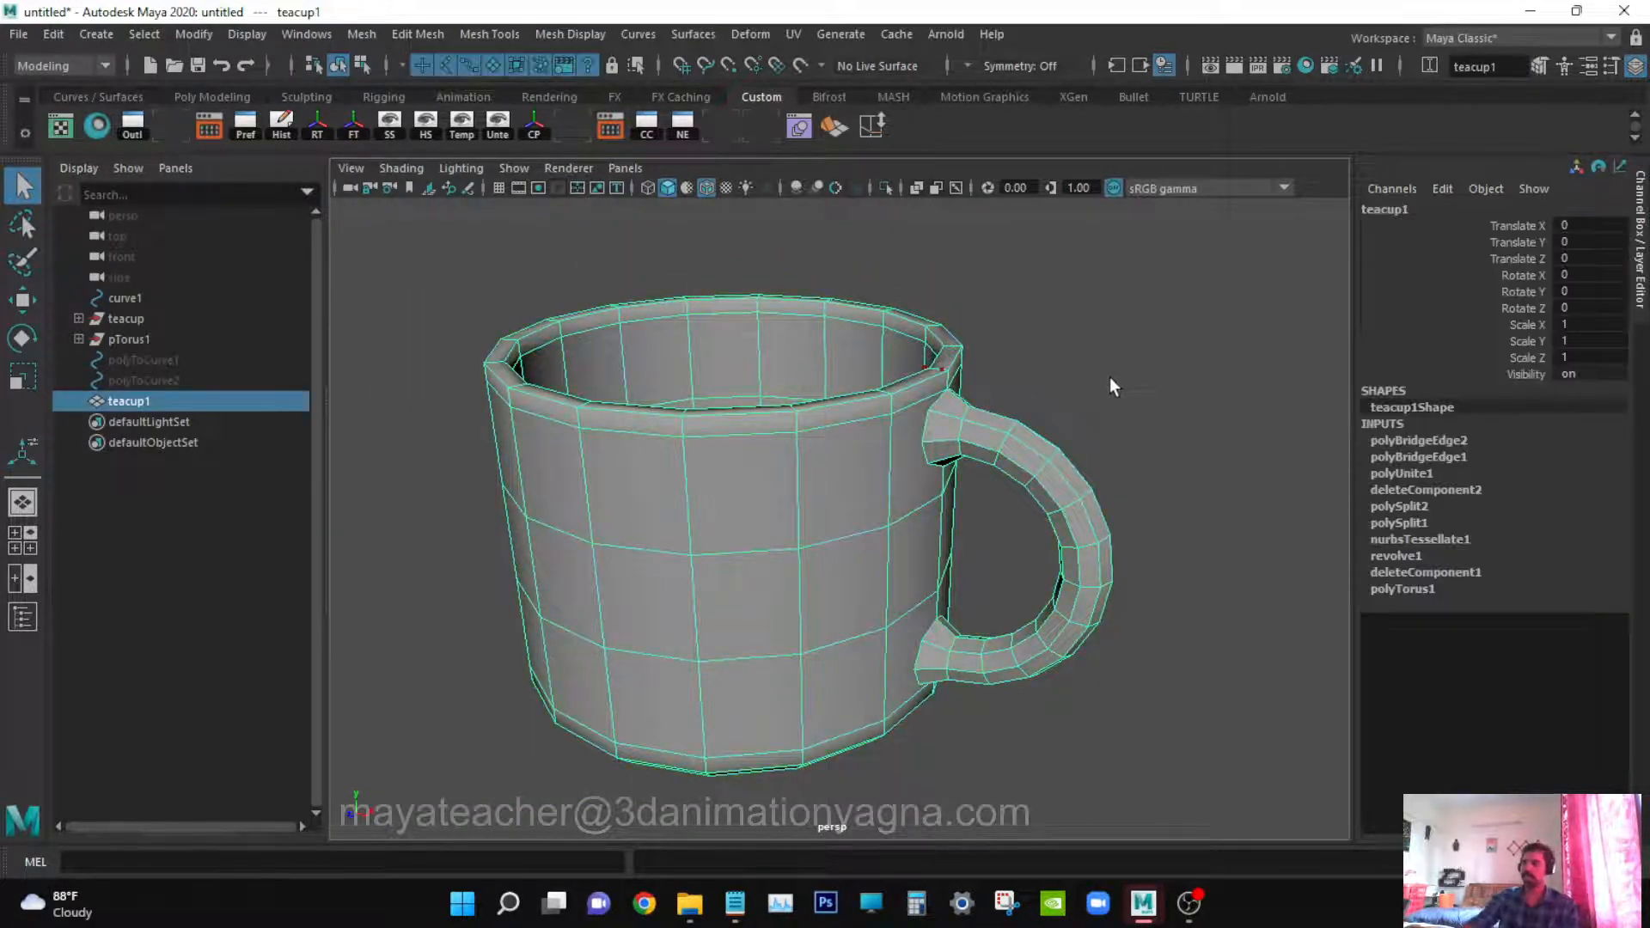
# Examine the bridged joints between handle and cup wall from both sides
pyautogui.keyDown('alt'); pyautogui.moveTo(1099, 388); pyautogui.dragTo(1060, 344, button='middle'); pyautogui.keyUp('alt')
pyautogui.keyDown('alt'); pyautogui.moveTo(1104, 434); pyautogui.dragTo(898, 515); pyautogui.keyUp('alt')
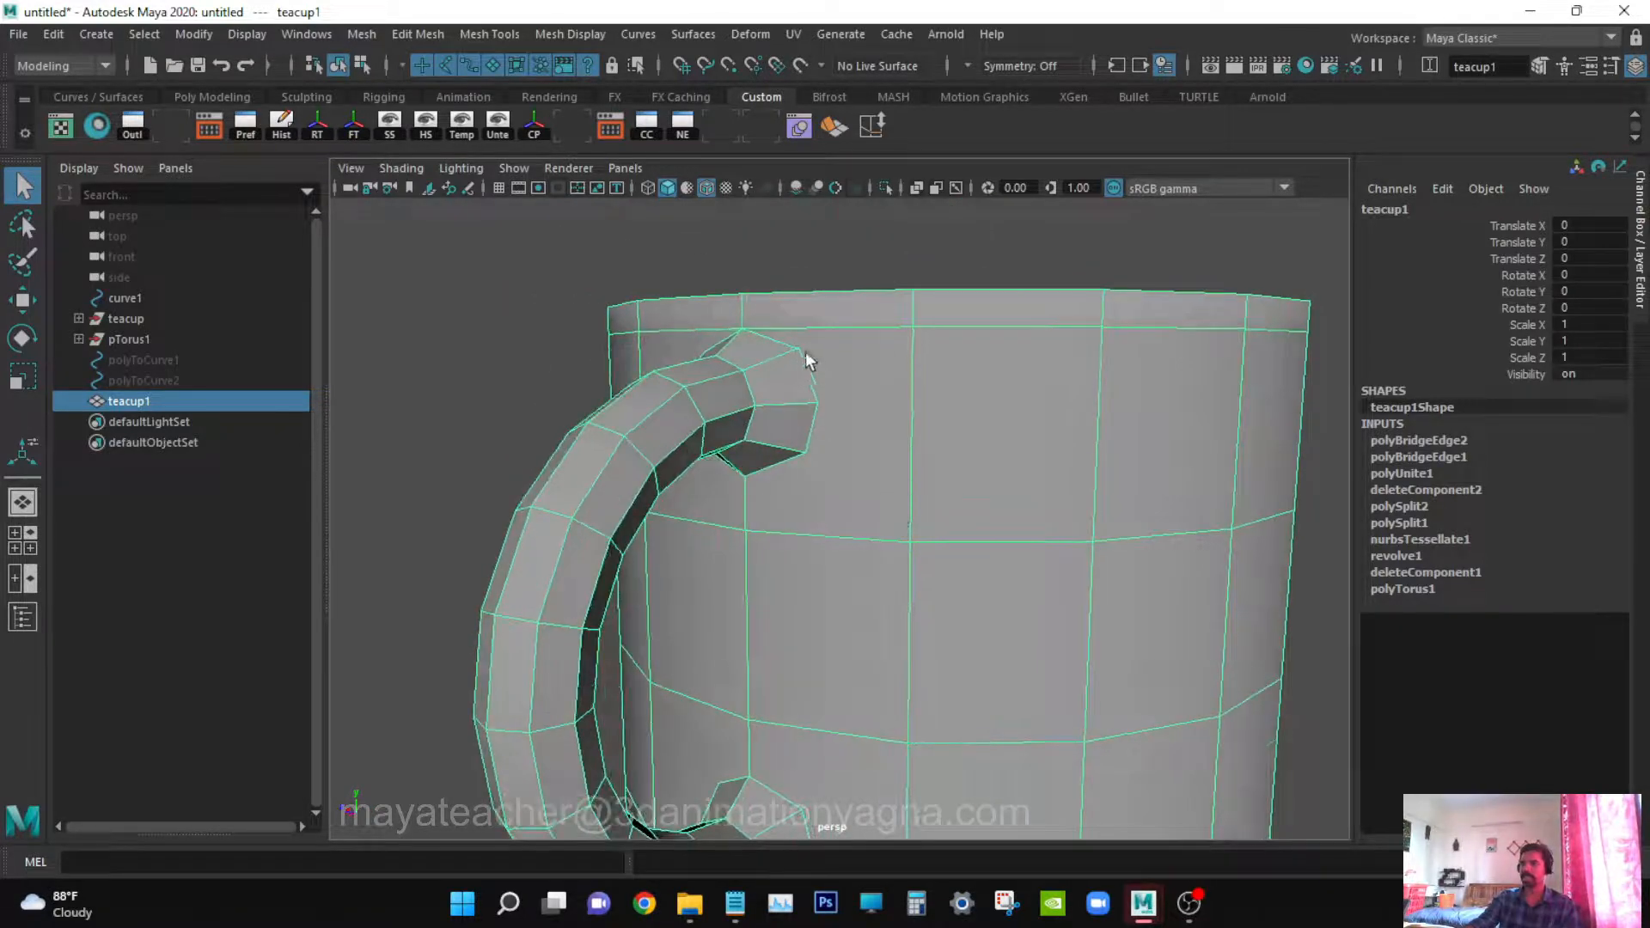
pyautogui.keyDown('alt'); pyautogui.moveTo(807, 358); pyautogui.dragTo(815, 368); pyautogui.keyUp('alt')
pyautogui.keyDown('alt'); pyautogui.moveTo(811, 450); pyautogui.dragTo(783, 469); pyautogui.keyUp('alt')
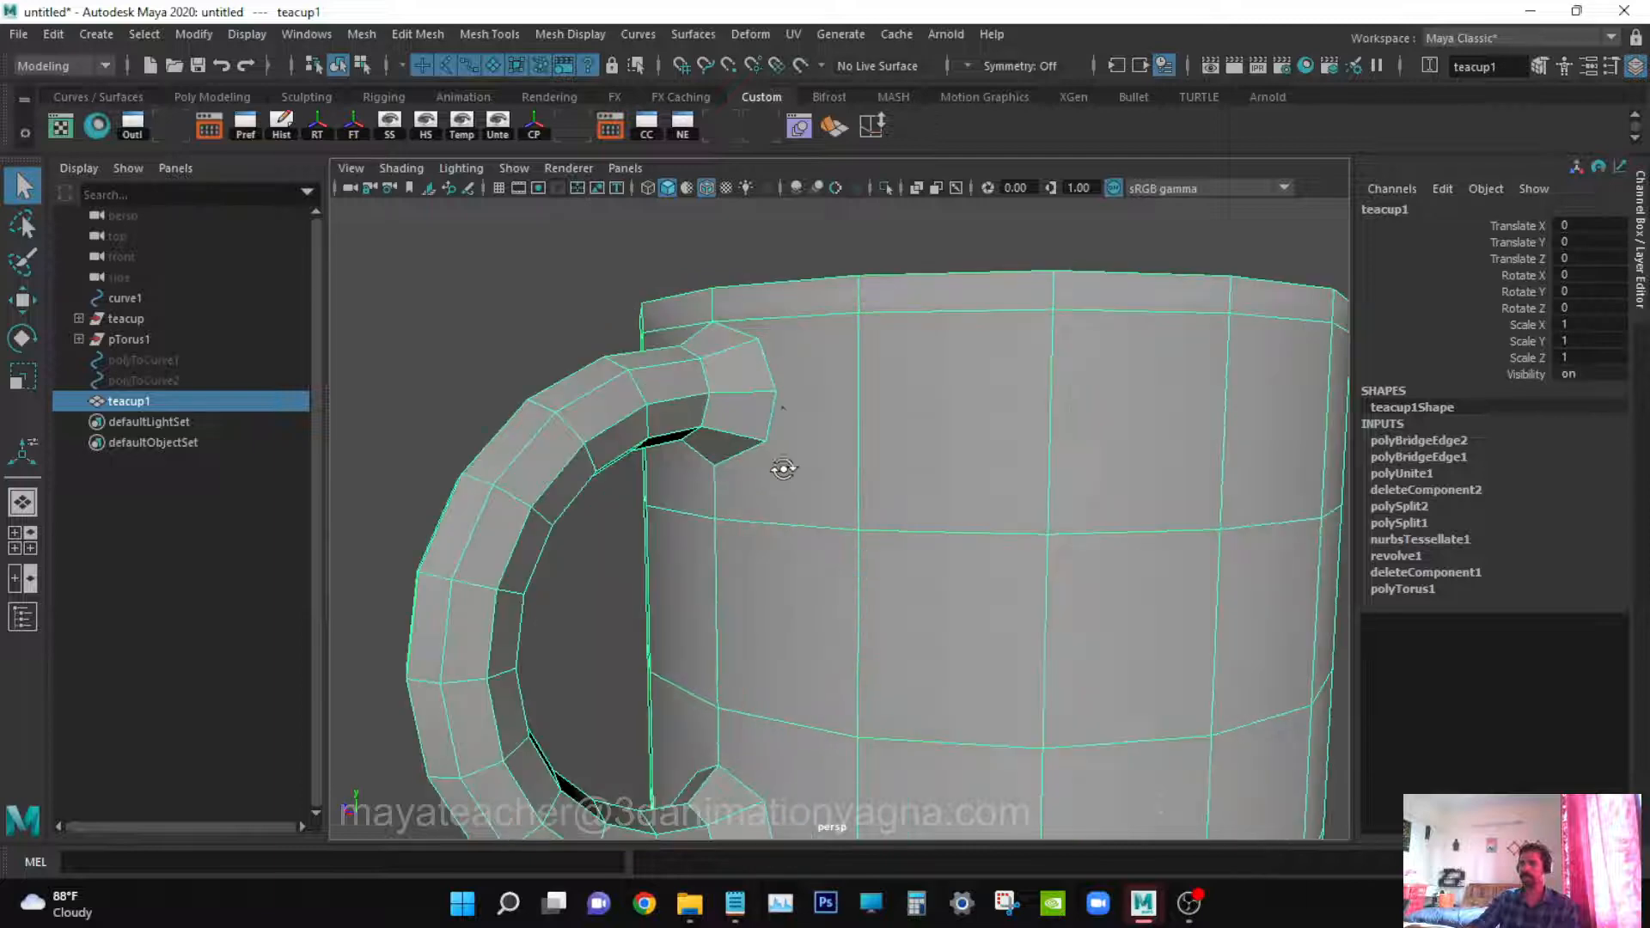
pyautogui.keyDown('alt'); pyautogui.moveTo(754, 352); pyautogui.dragTo(912, 542); pyautogui.keyUp('alt')
pyautogui.keyDown('alt'); pyautogui.moveTo(838, 446); pyautogui.dragTo(1064, 545); pyautogui.keyUp('alt')
pyautogui.keyDown('alt'); pyautogui.moveTo(1065, 544); pyautogui.dragTo(922, 539, button='right'); pyautogui.keyUp('alt')
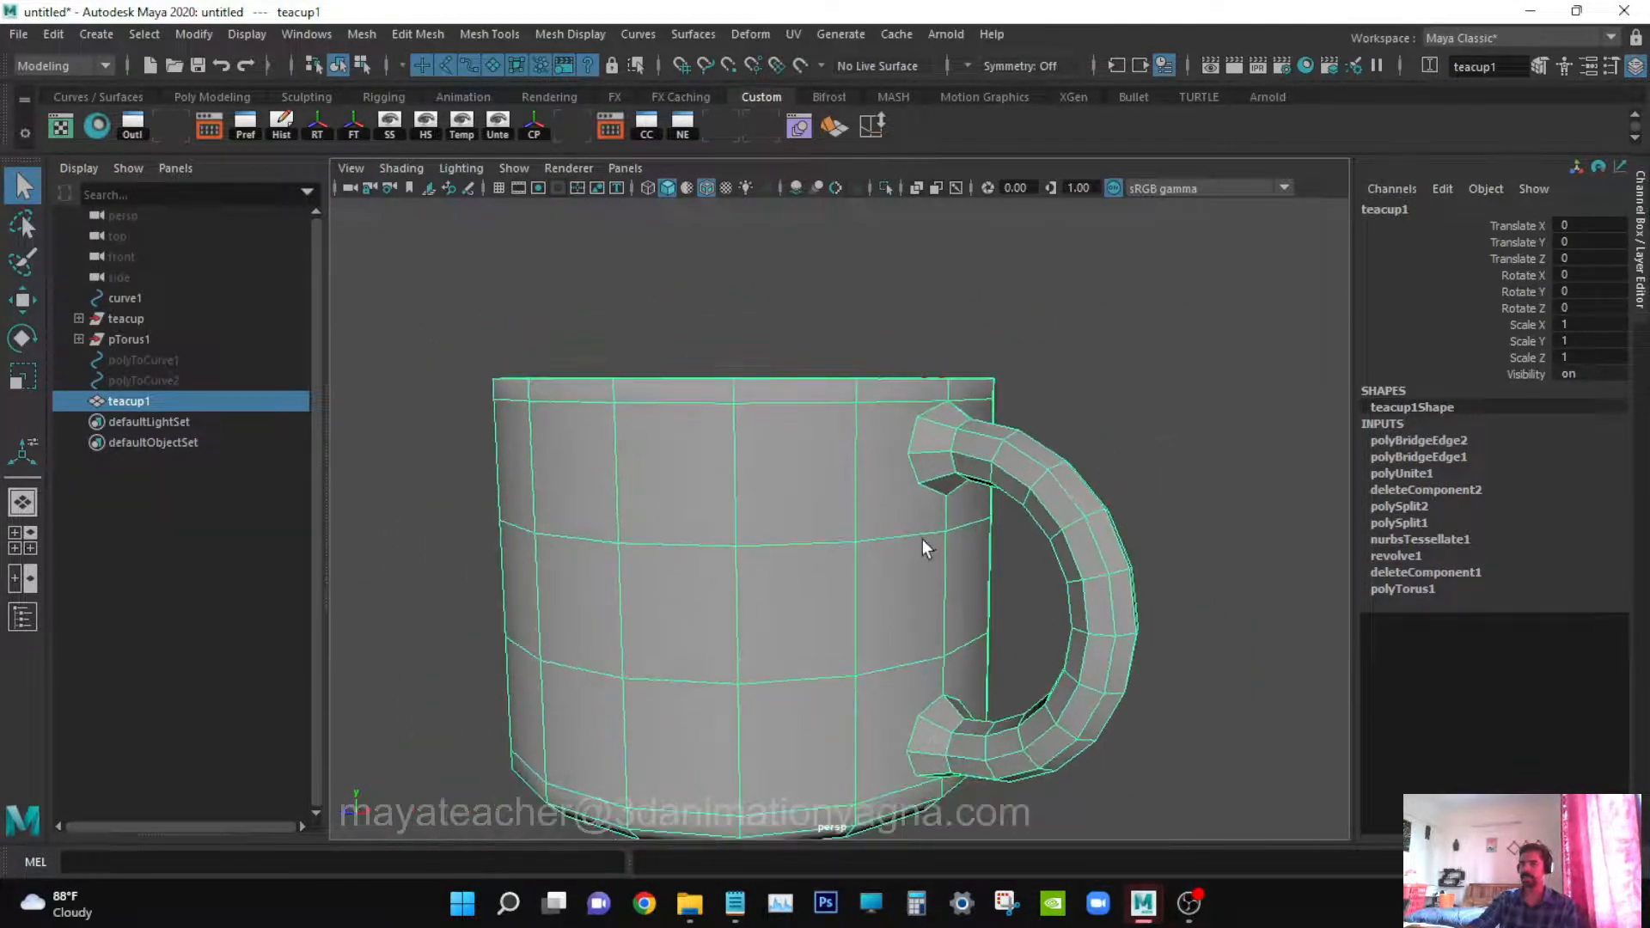
pyautogui.moveTo(921, 539)
pyautogui.keyDown('alt'); pyautogui.mouseDown()
pyautogui.moveTo(921, 585)
pyautogui.moveTo(878, 580)
pyautogui.moveTo(923, 538)
pyautogui.moveTo(938, 564)
pyautogui.mouseUp(); pyautogui.keyUp('alt')
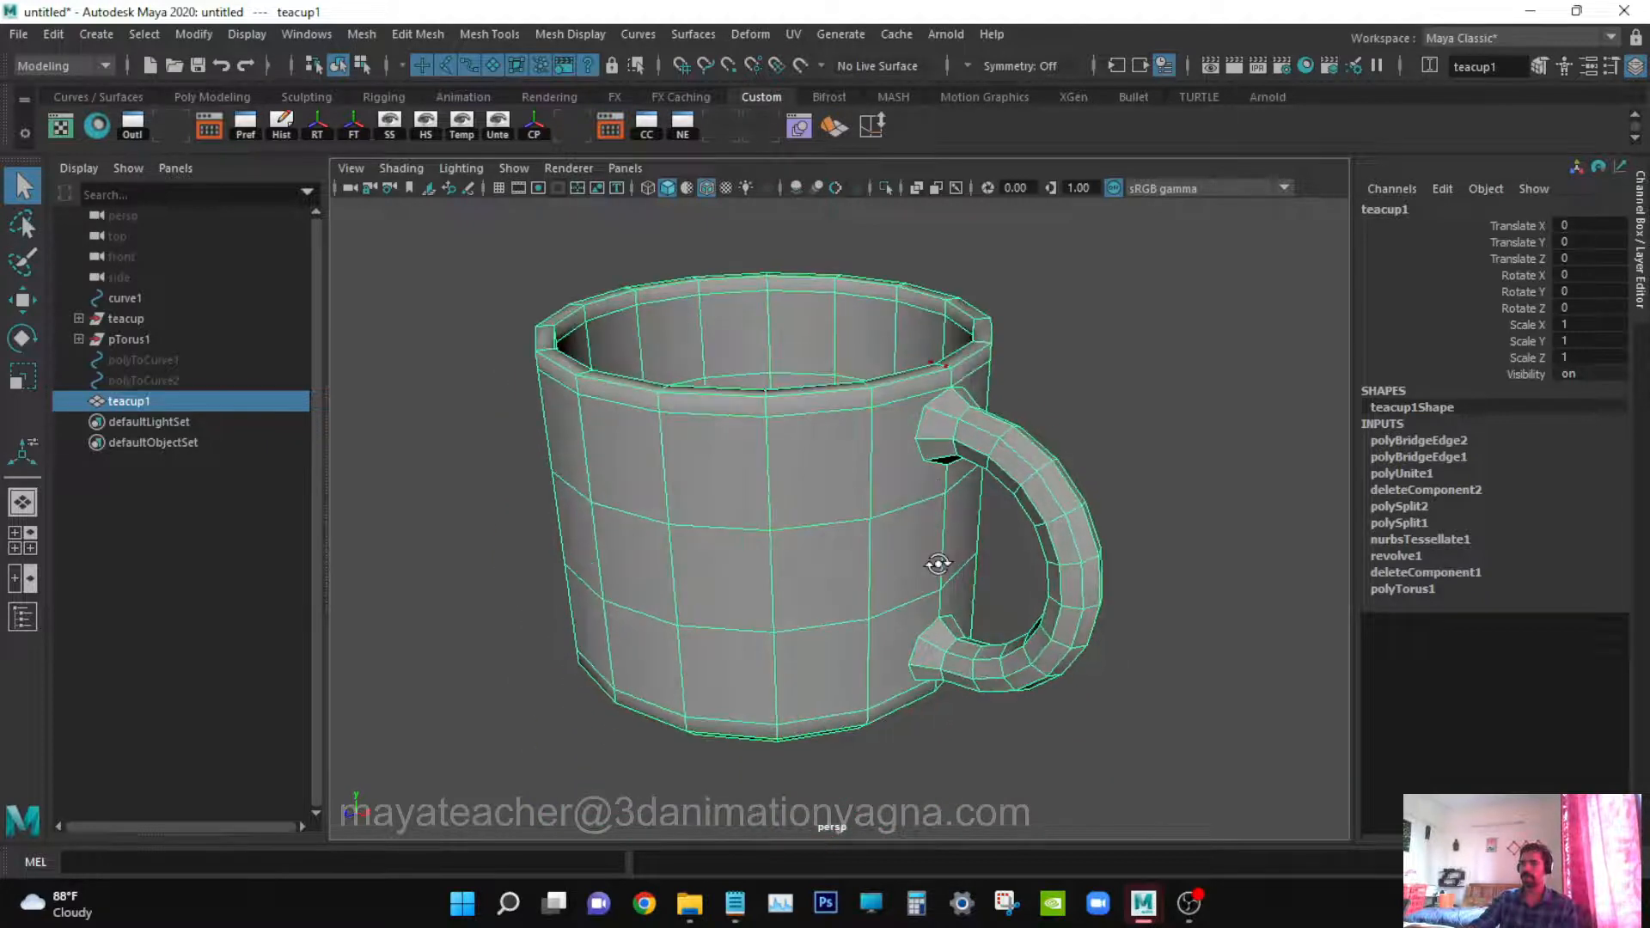
pyautogui.keyDown('alt'); pyautogui.moveTo(939, 572); pyautogui.dragTo(977, 536, button='right'); pyautogui.keyUp('alt')
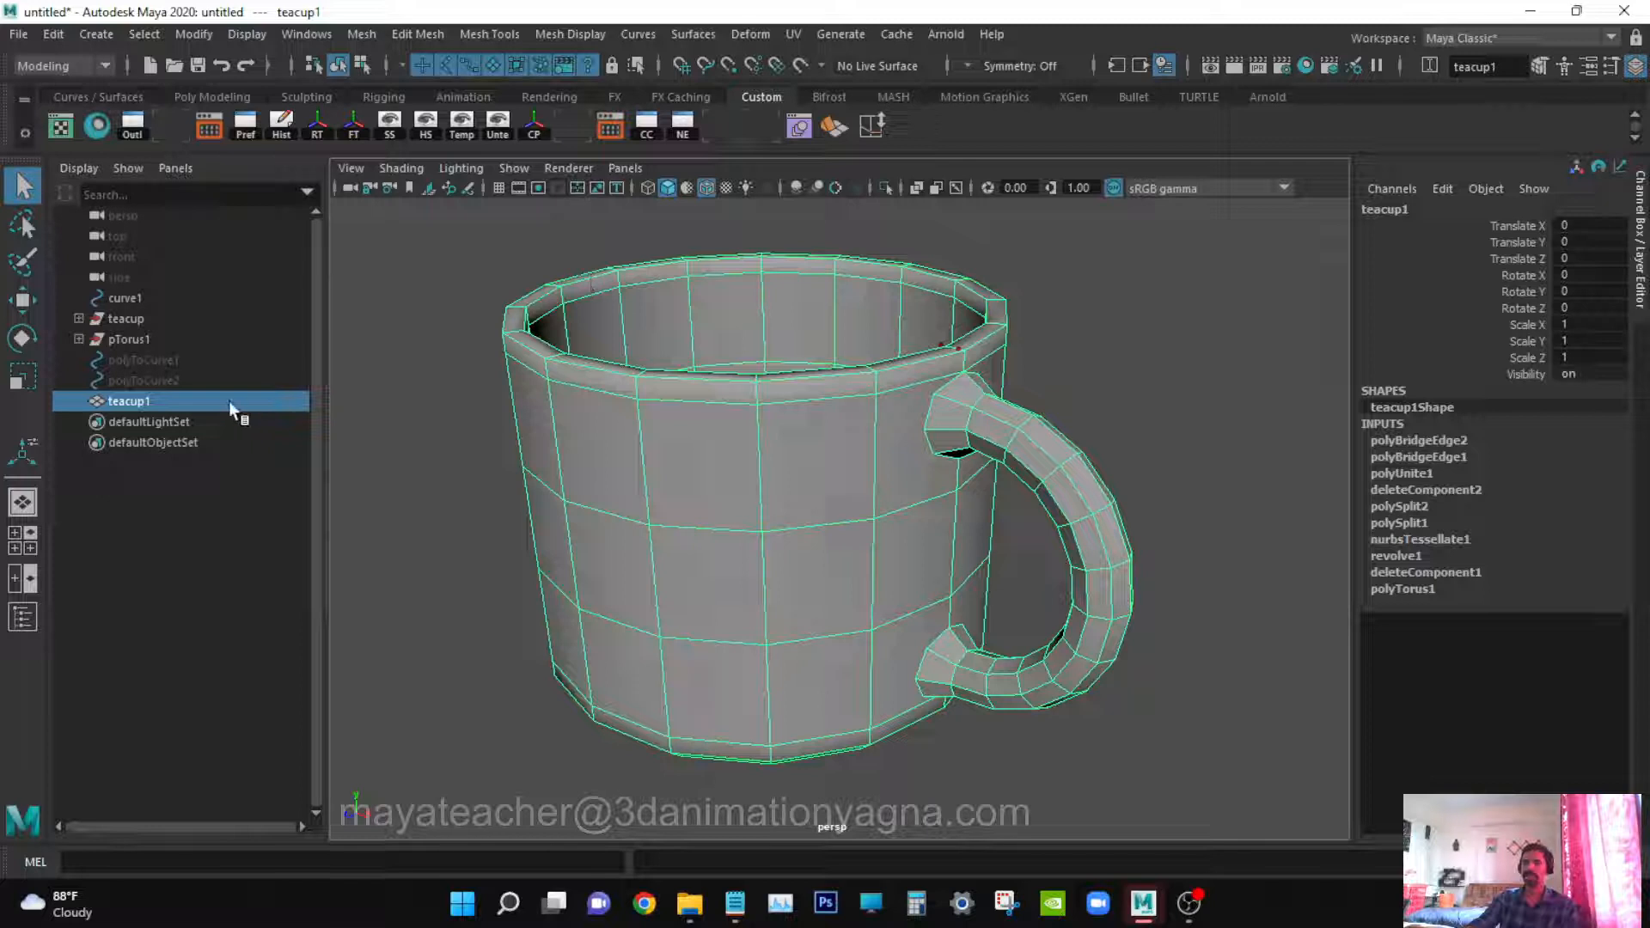
# Retopologize teacup1 with the Retopologize options reset to their defaults, and deselect it
pyautogui.click(376, 35)
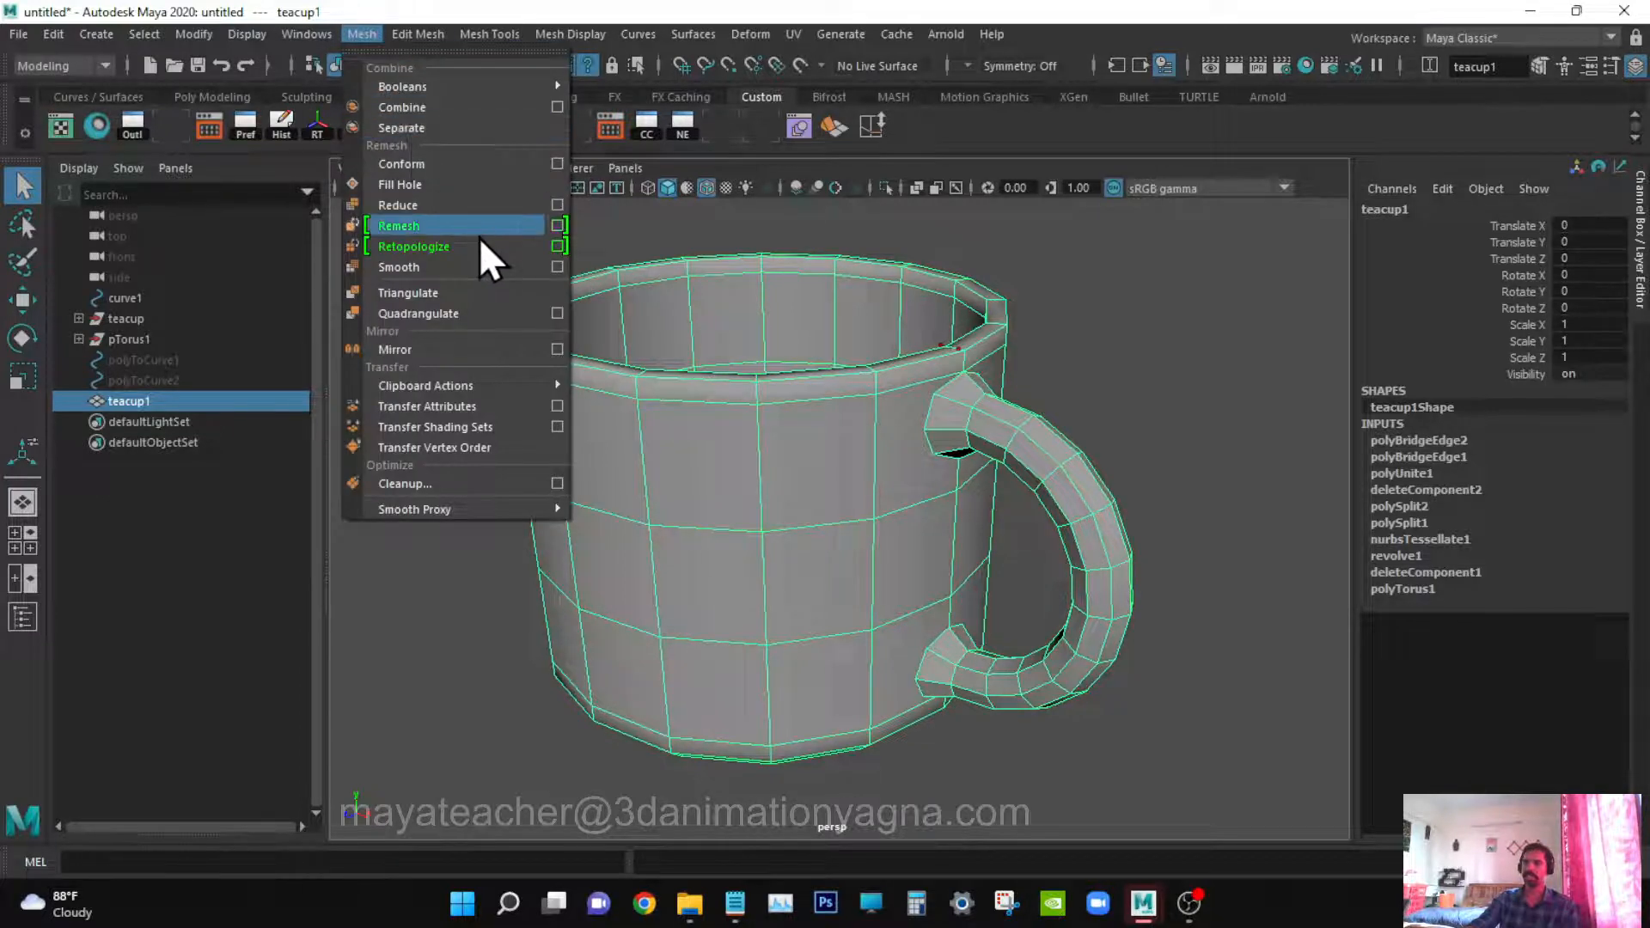
pyautogui.click(559, 248)
pyautogui.click(1074, 173)
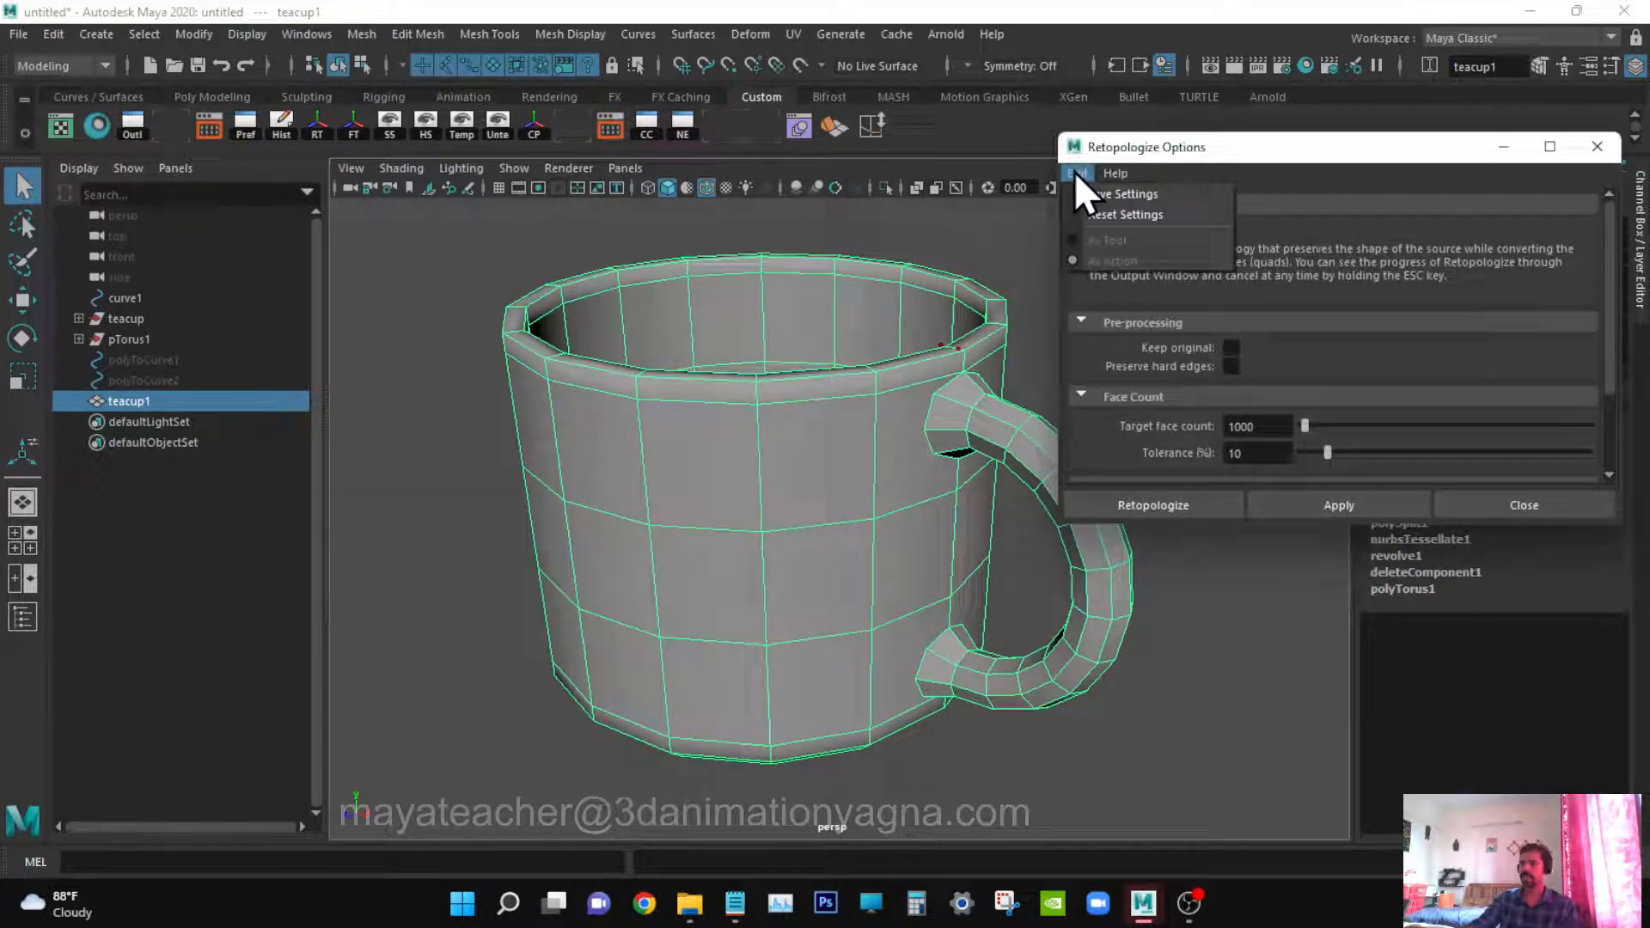
pyautogui.click(1093, 215)
pyautogui.click(1168, 502)
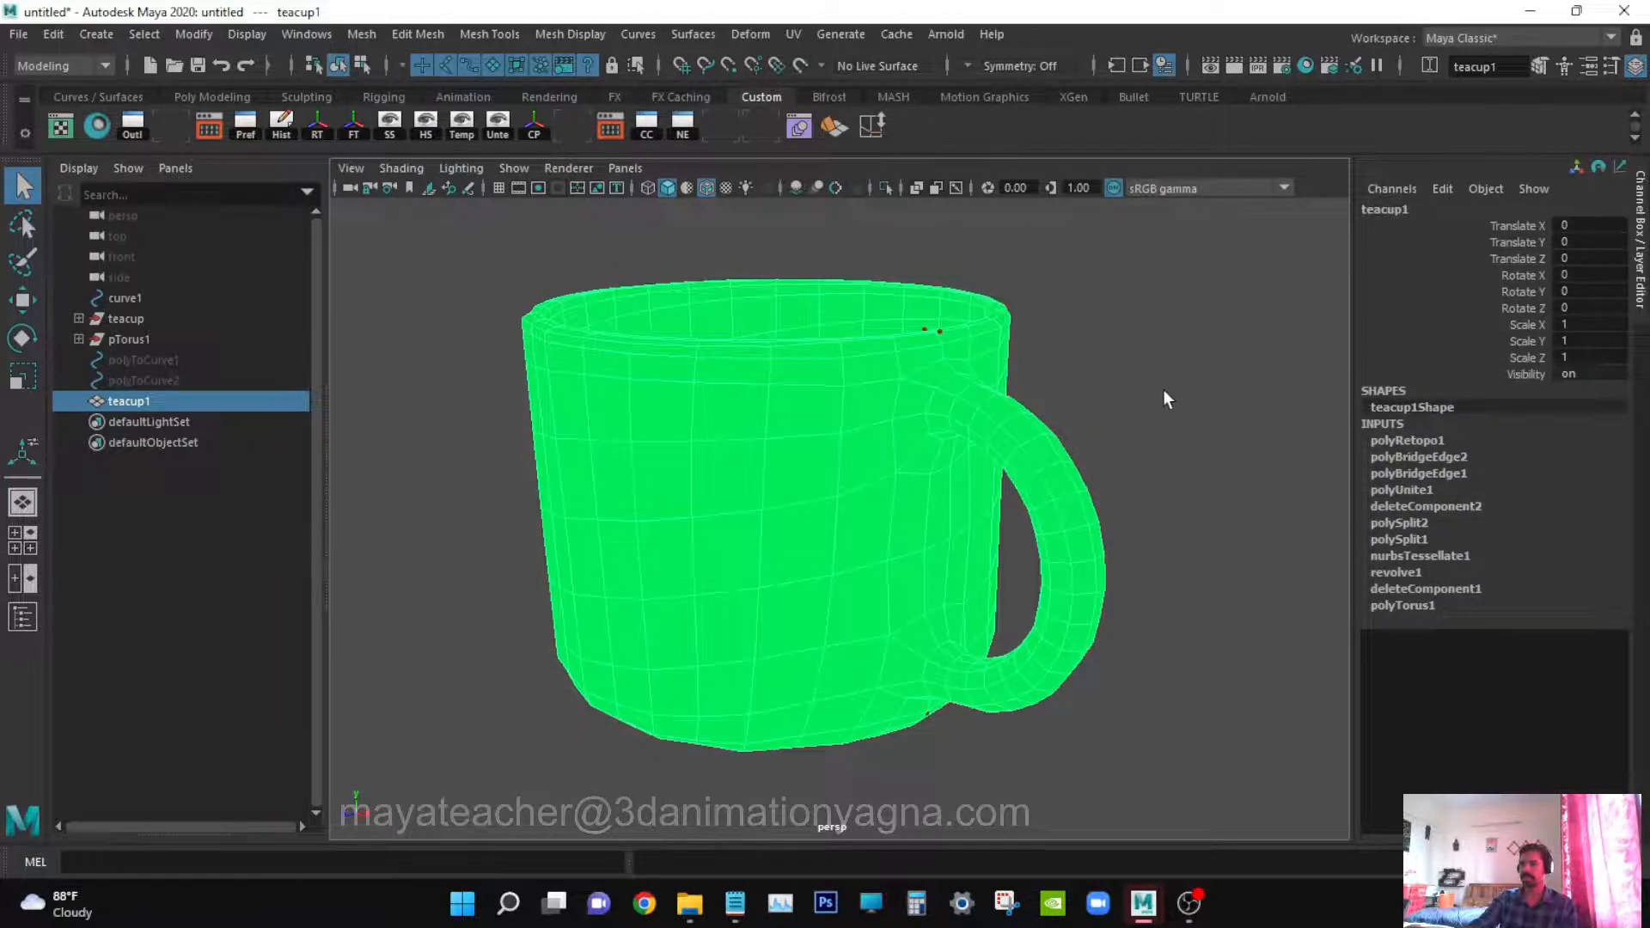
pyautogui.click(1163, 391)
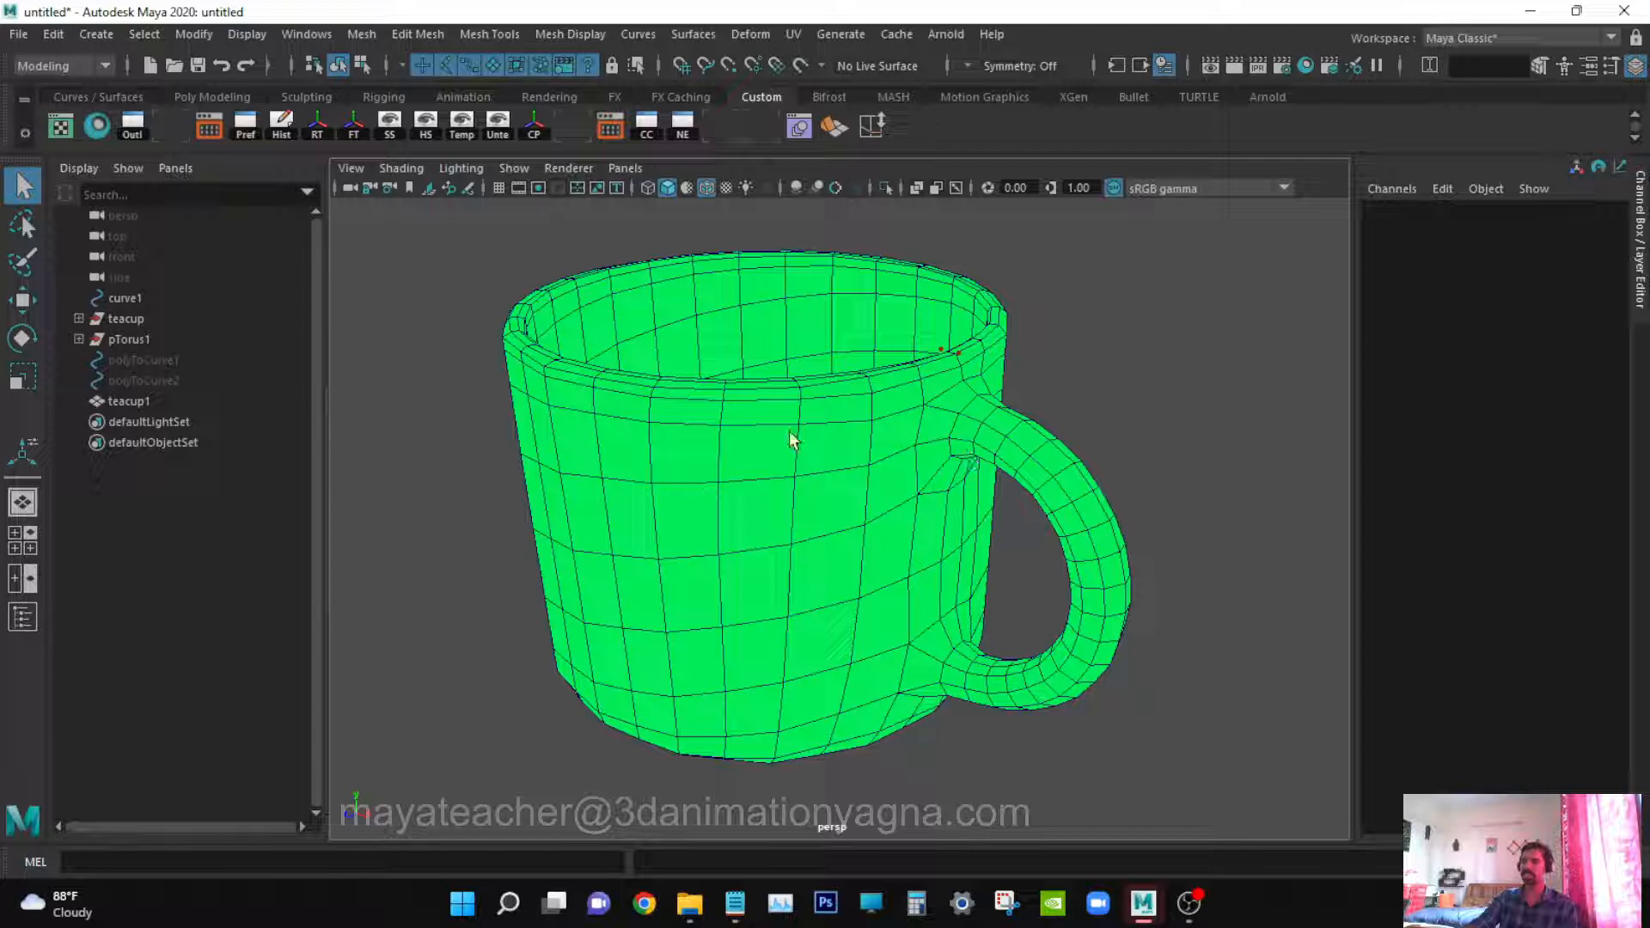
# Assign a new aiStandardSurface material to teacup1
pyautogui.click(749, 414)
pyautogui.moveTo(758, 327); pyautogui.dragTo(756, 859, button='right')
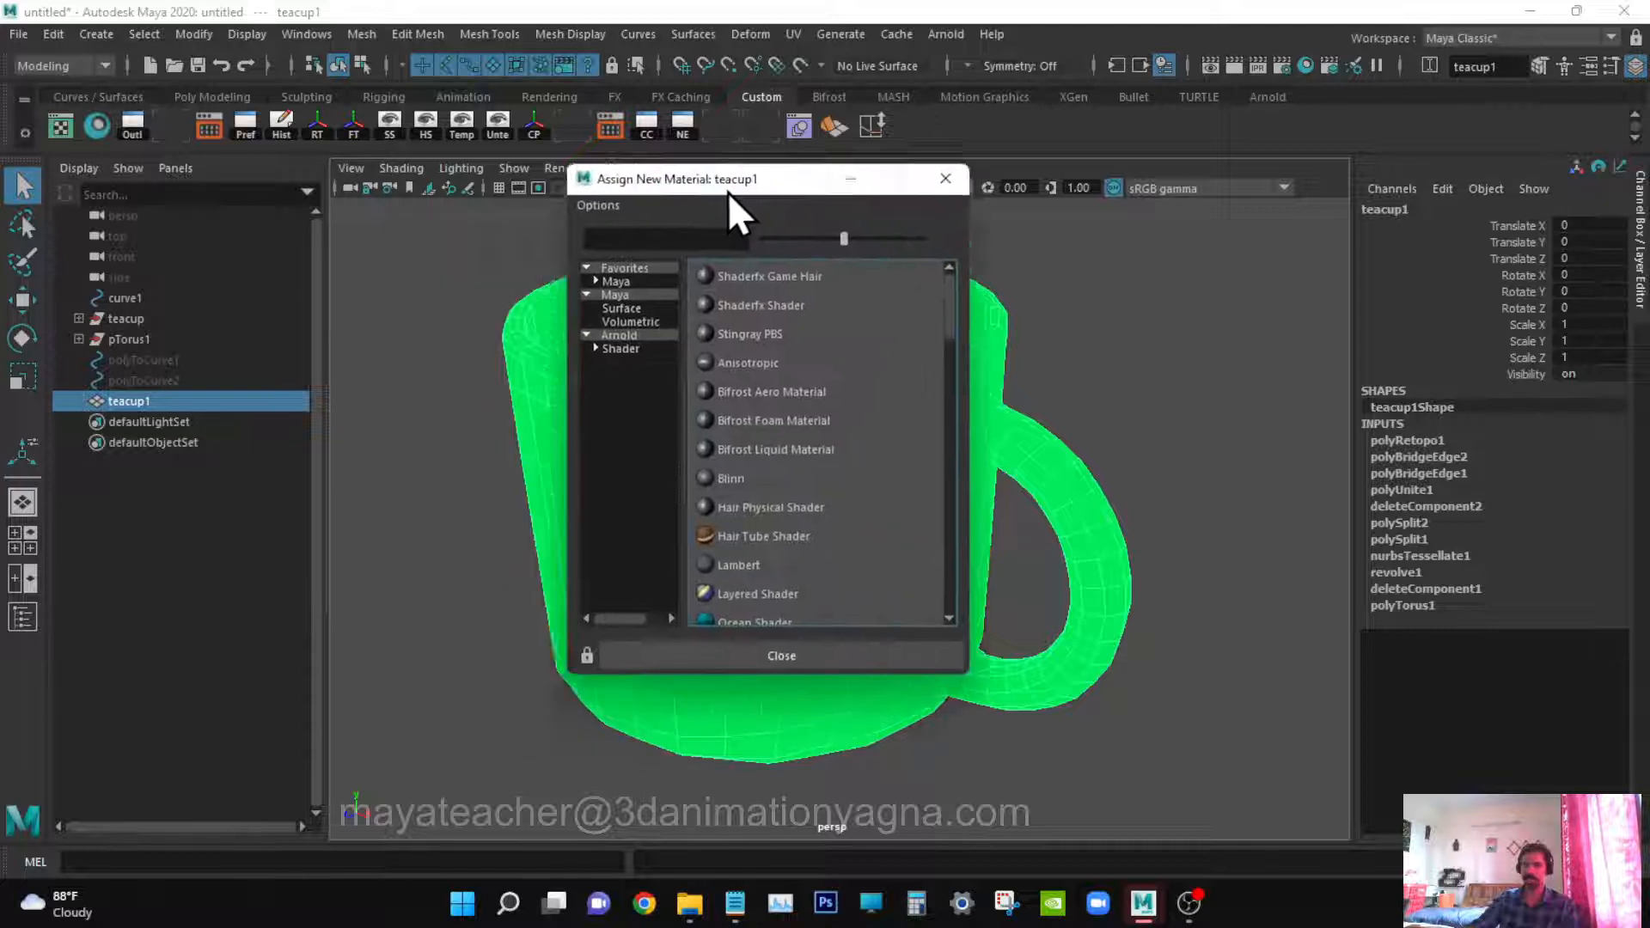
pyautogui.scroll(-8, 843, 482)
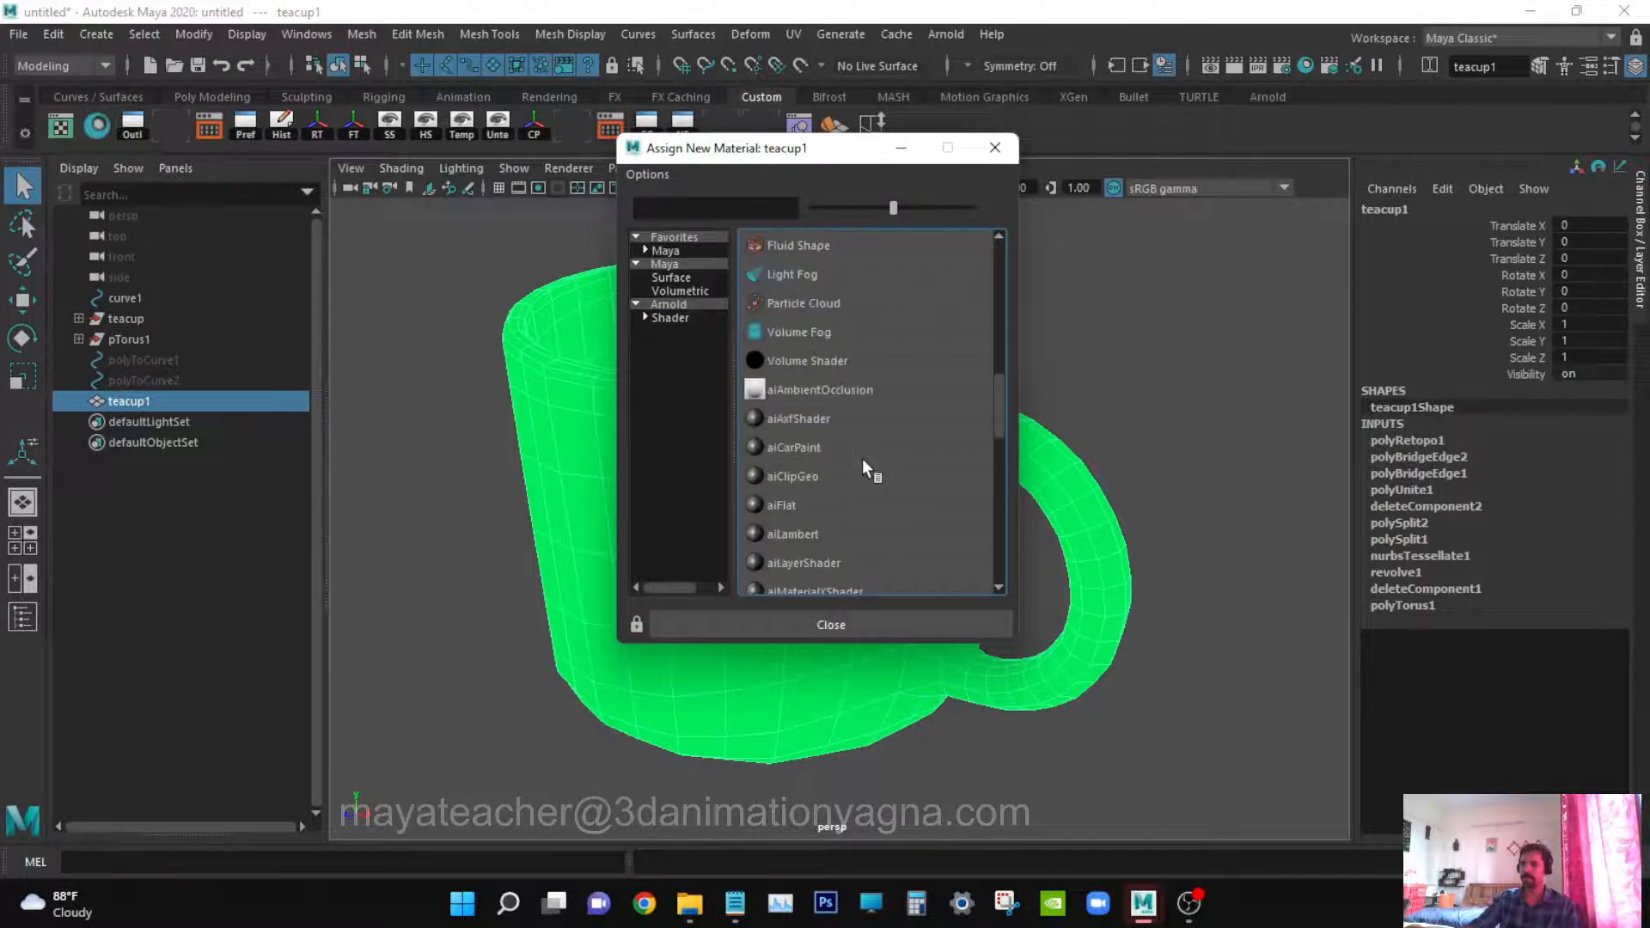
pyautogui.scroll(-1, 868, 446)
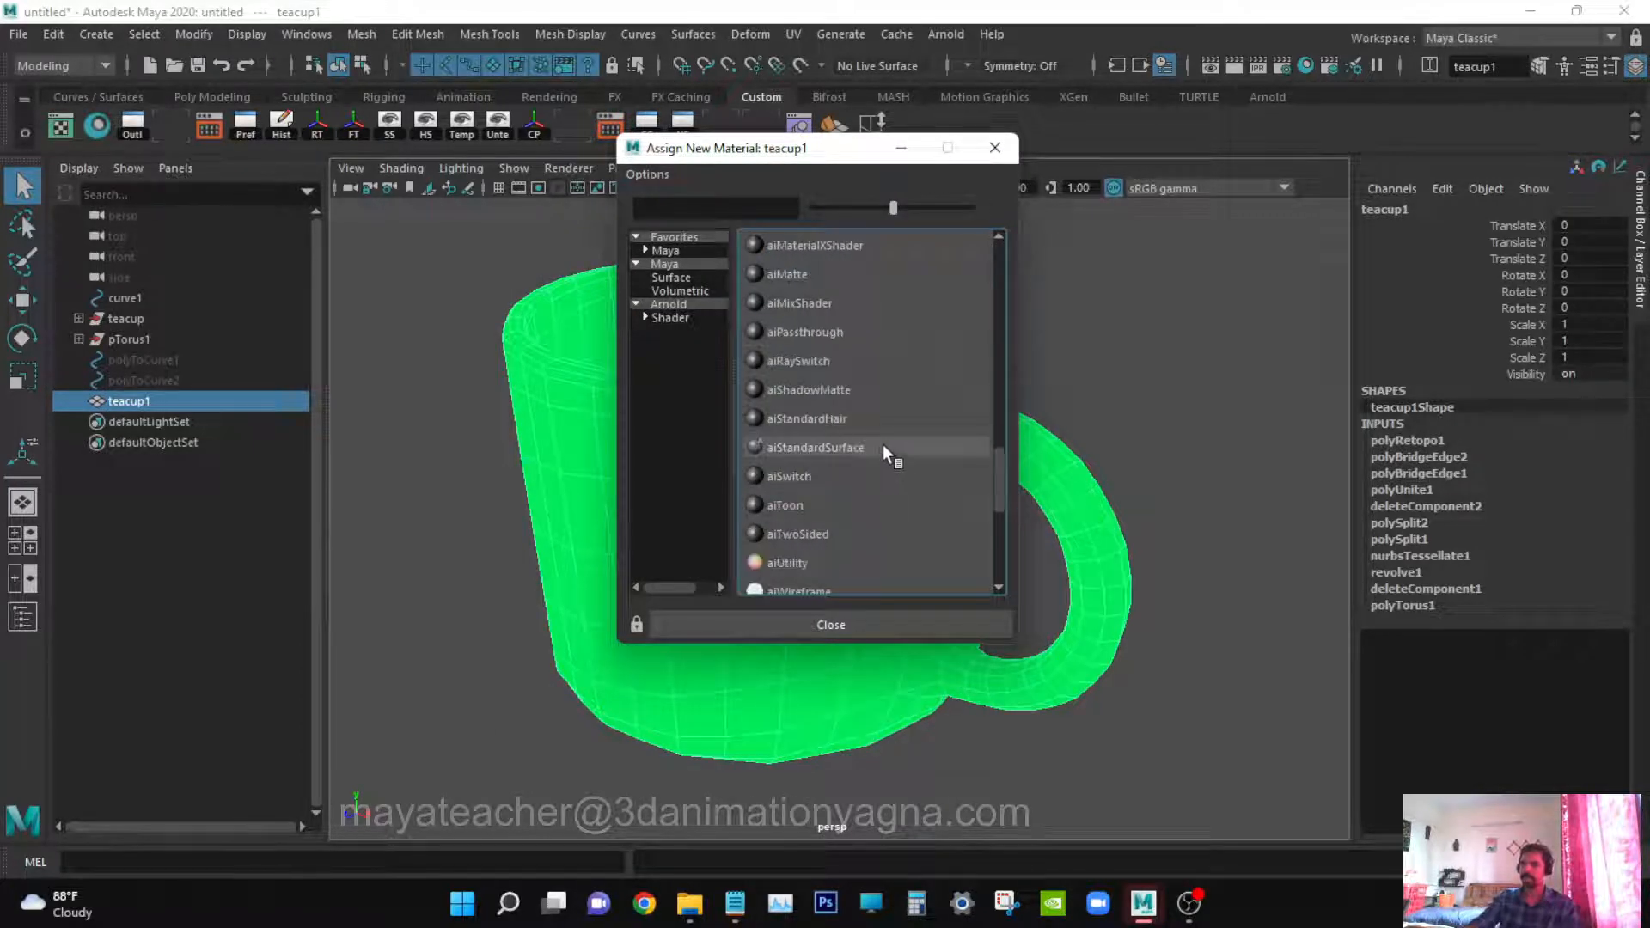
pyautogui.click(858, 445)
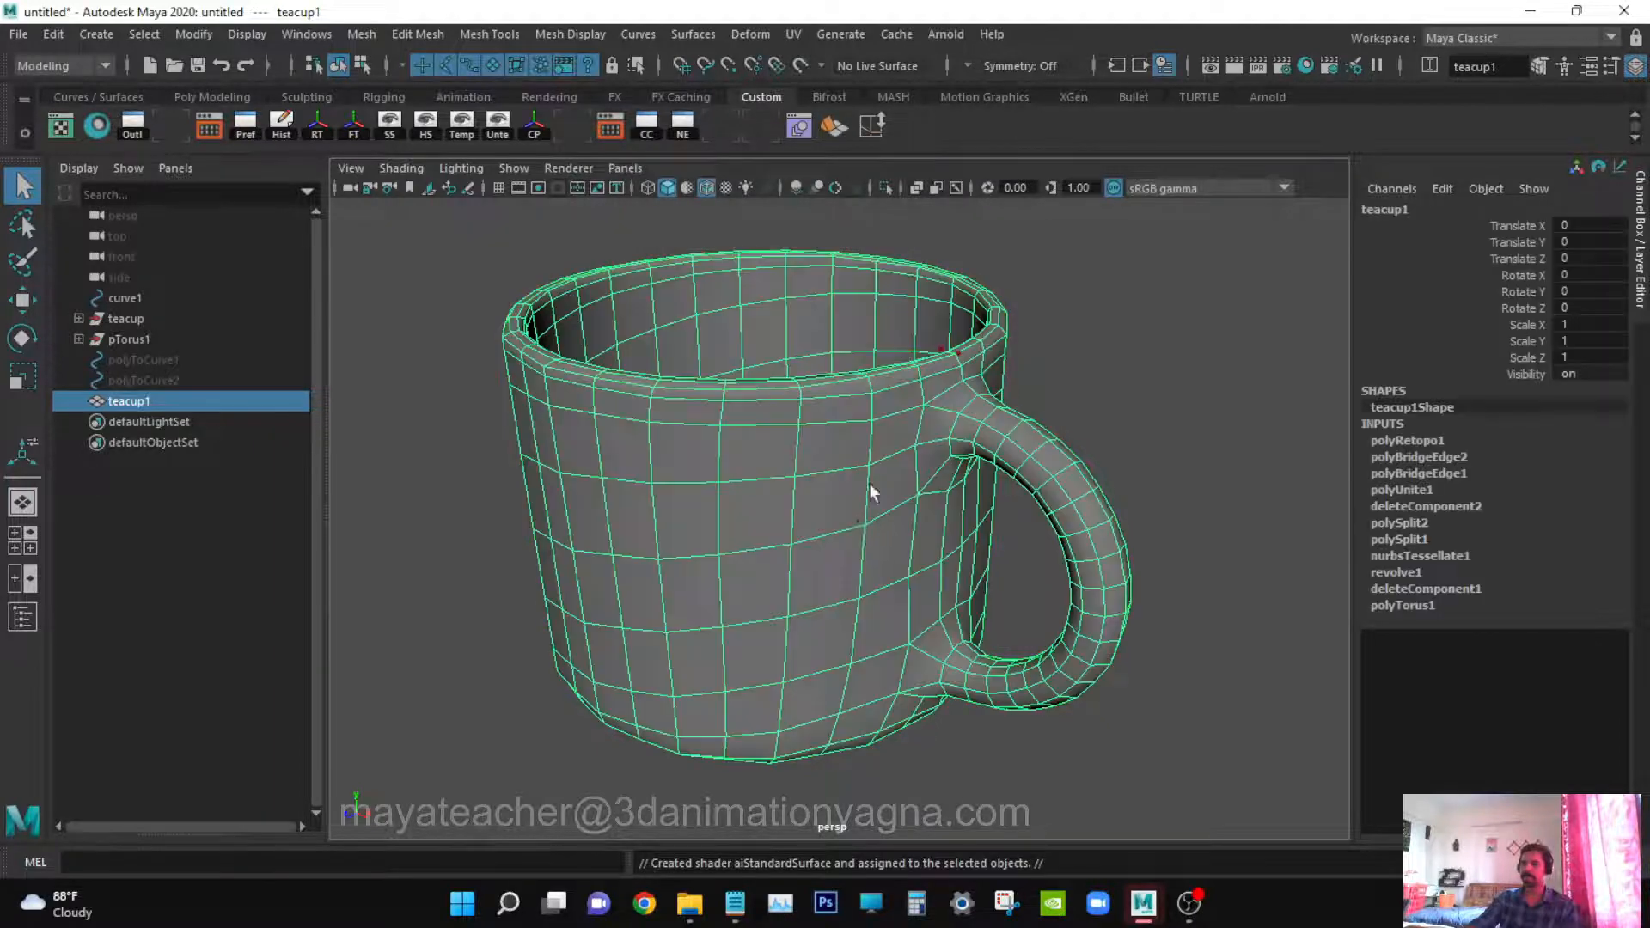
# Smooth the retopologized teacup1 mesh with 1 division and bring back the Channel Box
pyautogui.keyDown('alt'); pyautogui.moveTo(840, 527); pyautogui.dragTo(874, 608); pyautogui.keyUp('alt')
pyautogui.keyDown('alt'); pyautogui.moveTo(874, 608); pyautogui.dragTo(799, 611, button='right'); pyautogui.keyUp('alt')
pyautogui.click(368, 34)
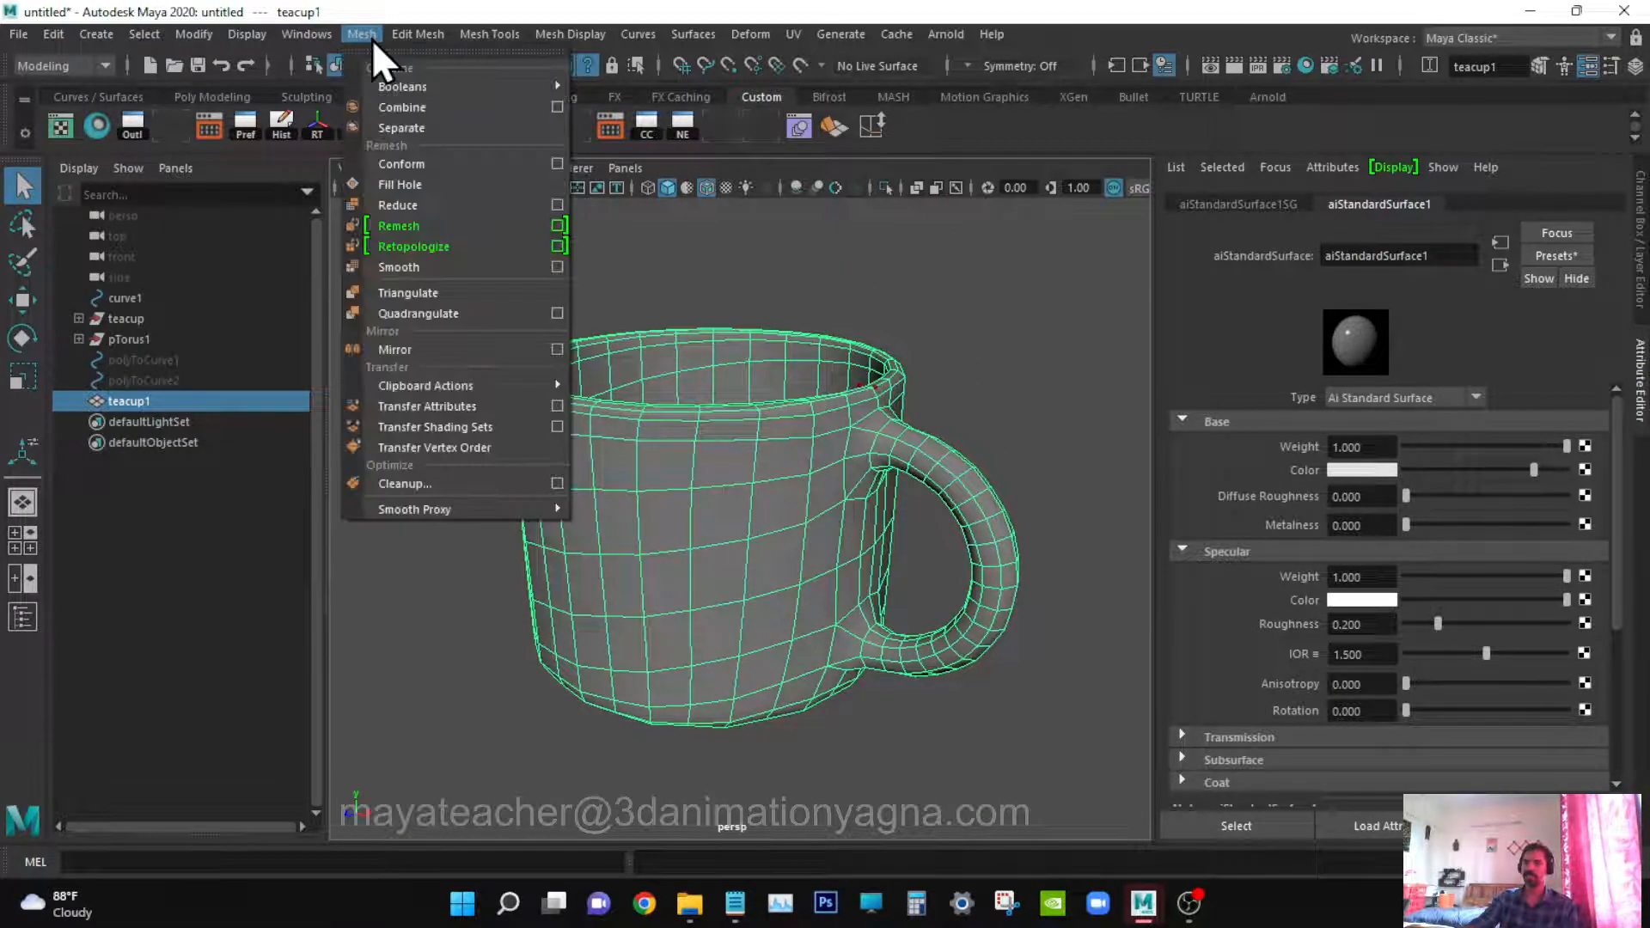
pyautogui.click(430, 265)
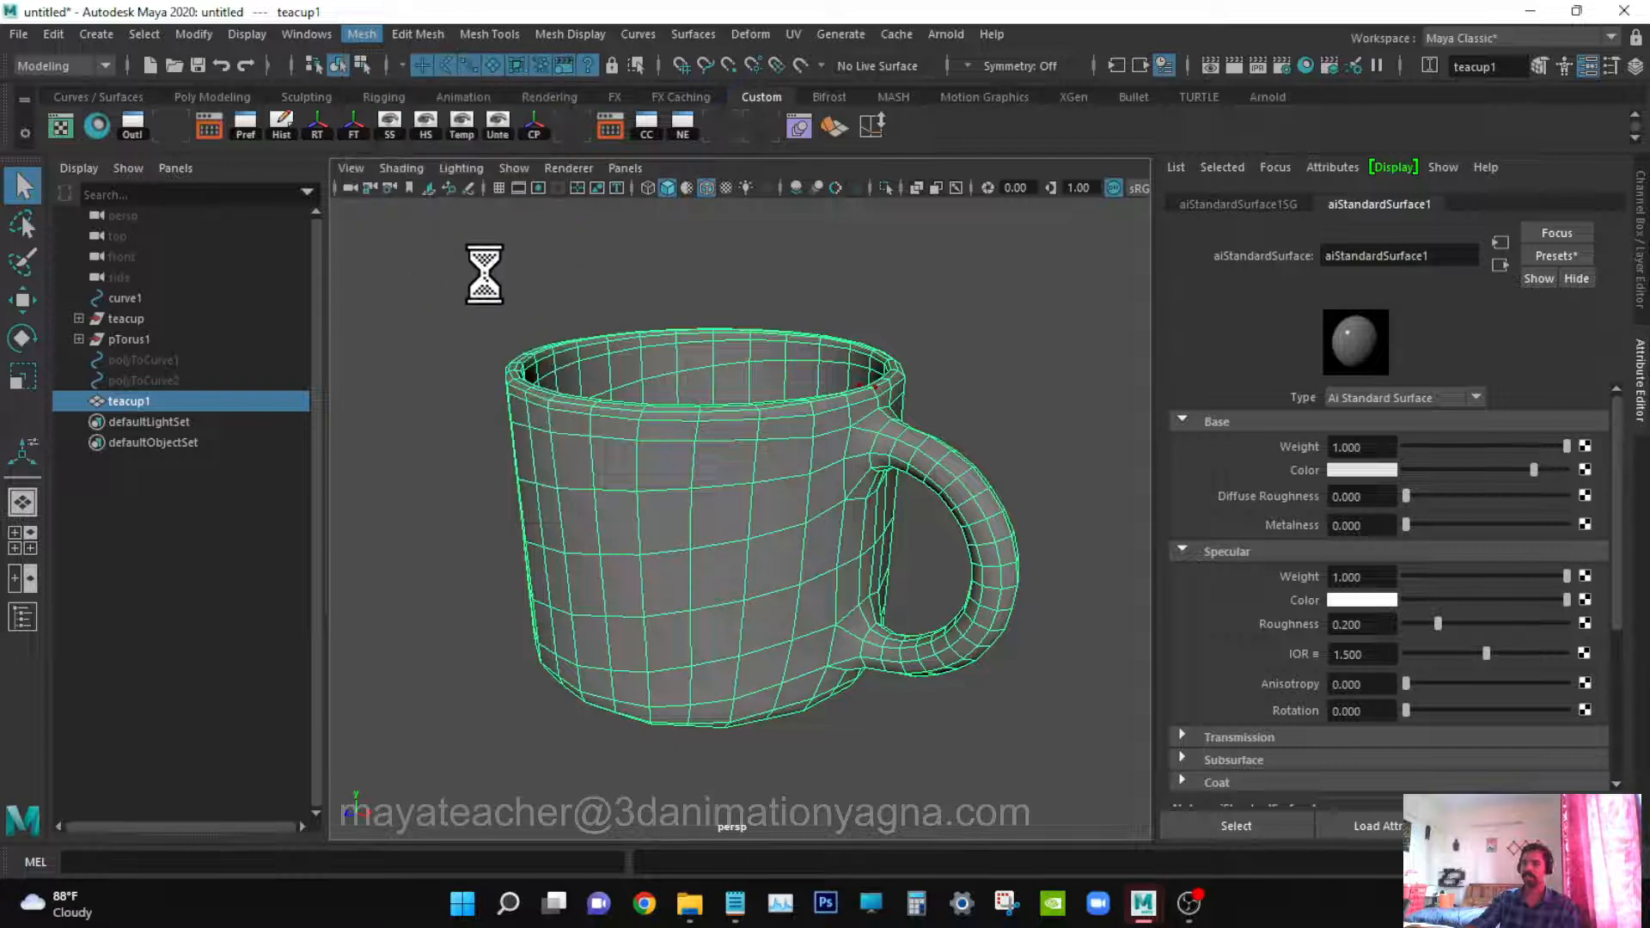
pyautogui.keyDown('alt'); pyautogui.moveTo(775, 402); pyautogui.dragTo(713, 403); pyautogui.keyUp('alt')
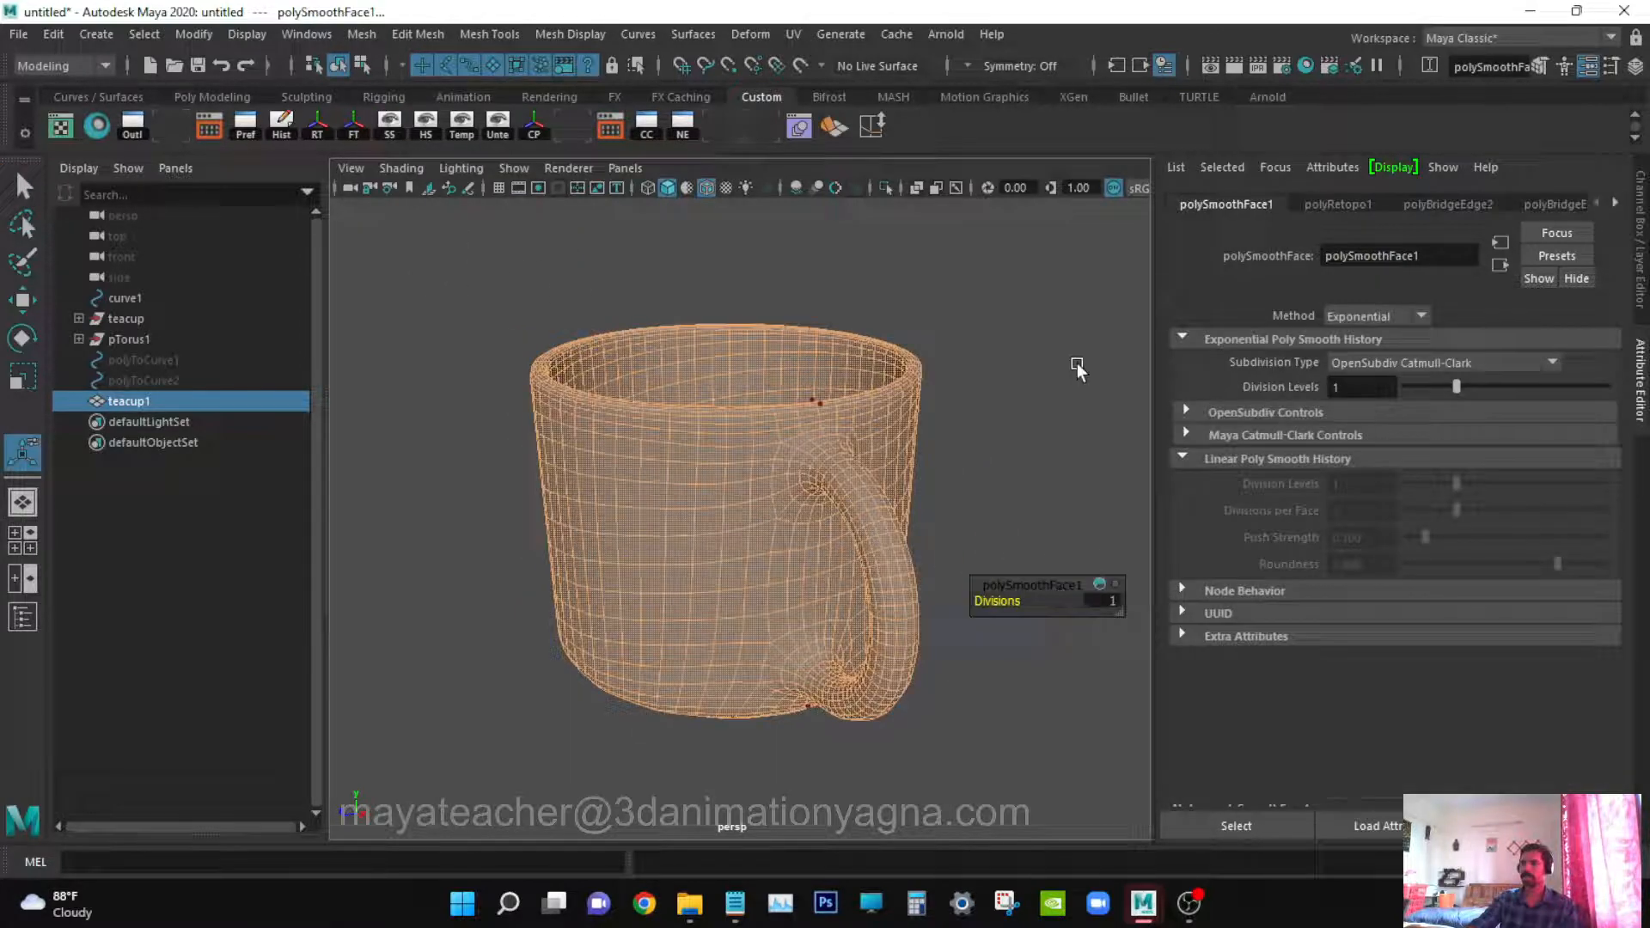
pyautogui.click(1588, 66)
# Deselect the cup and examine the smoothed surface and handle joints from several angles
pyautogui.keyDown('alt'); pyautogui.moveTo(806, 588); pyautogui.dragTo(696, 557); pyautogui.keyUp('alt')
pyautogui.keyDown('alt'); pyautogui.moveTo(696, 556); pyautogui.dragTo(742, 563, button='right'); pyautogui.keyUp('alt')
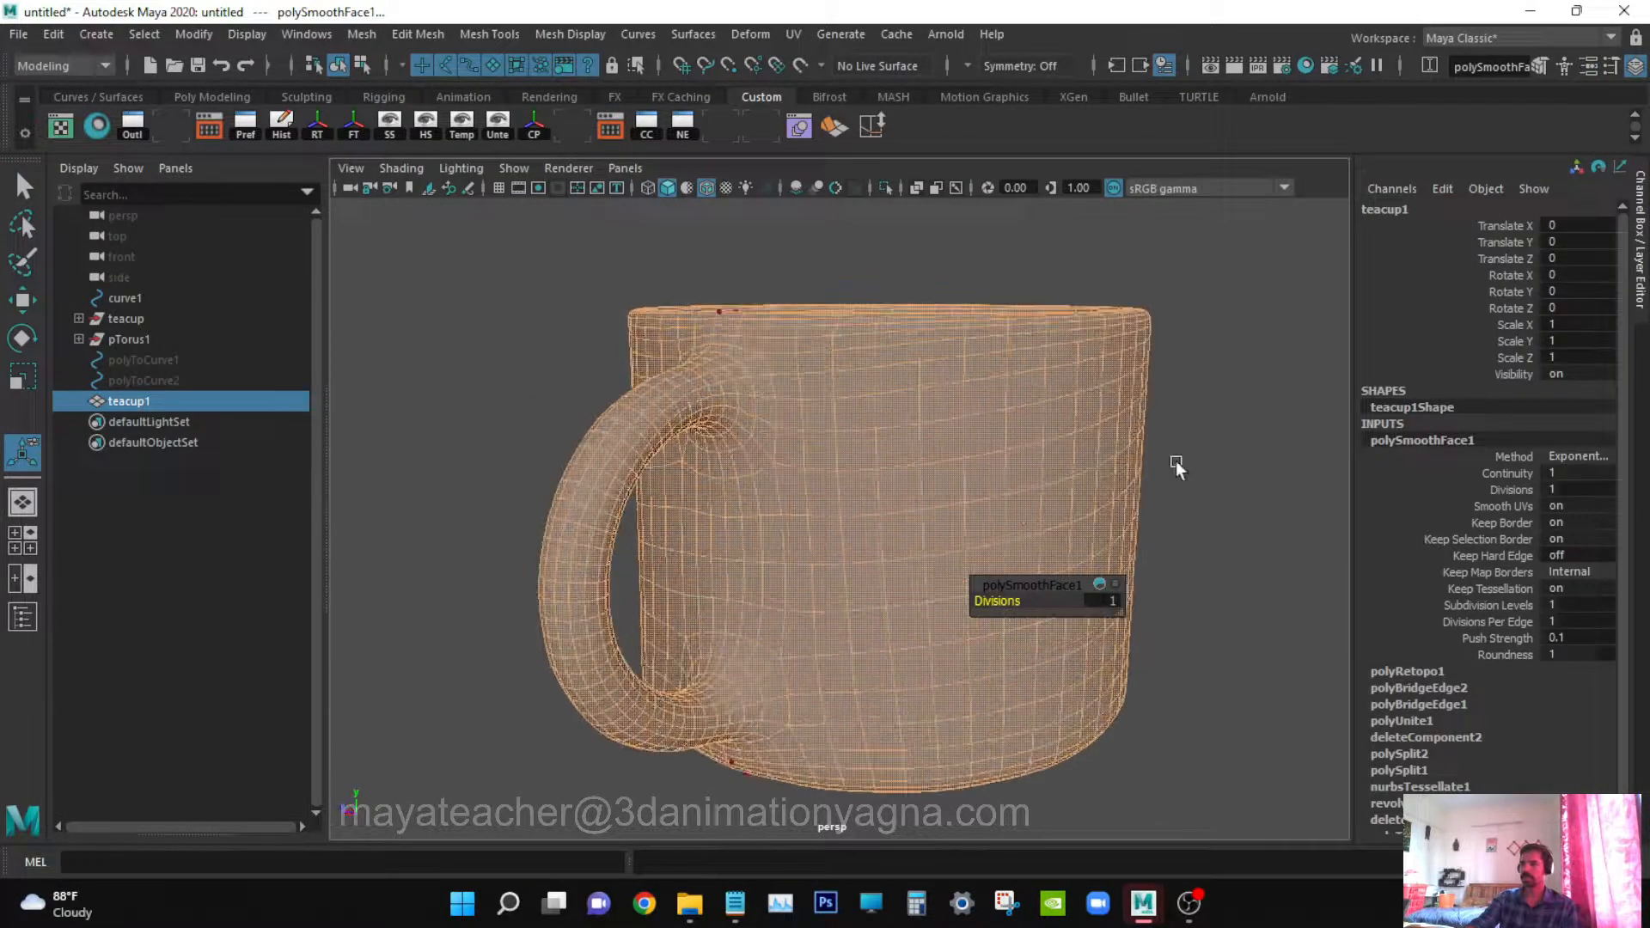
pyautogui.click(1176, 461)
pyautogui.keyDown('alt'); pyautogui.moveTo(1012, 490); pyautogui.dragTo(780, 420); pyautogui.keyUp('alt')
pyautogui.press('q')
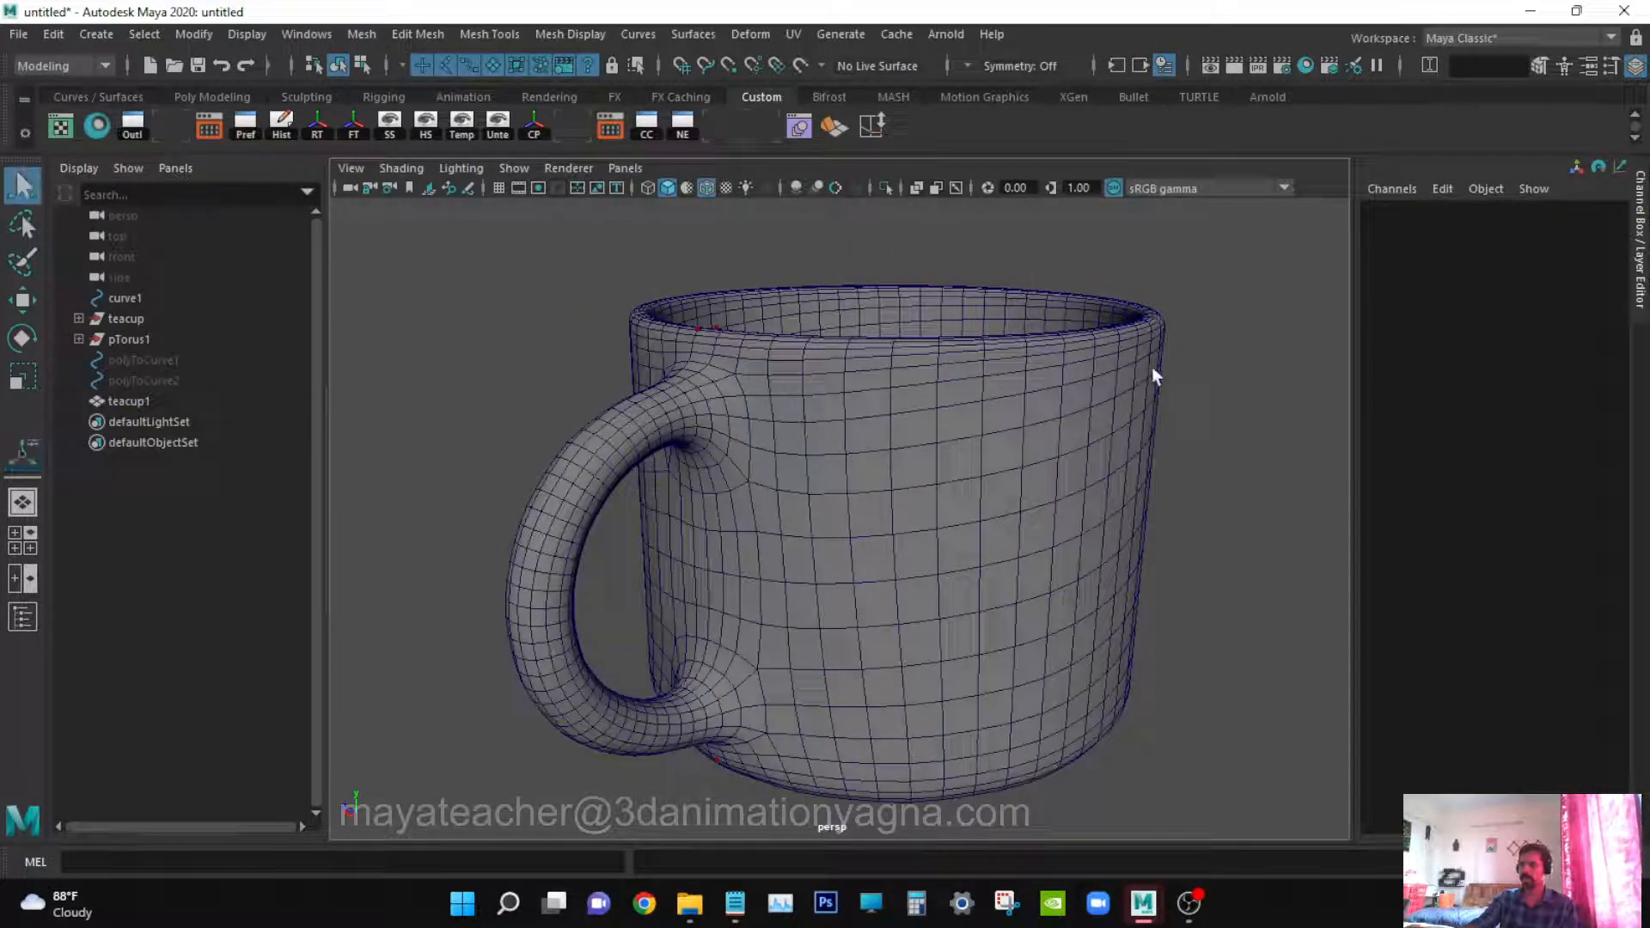
pyautogui.keyDown('alt'); pyautogui.moveTo(1152, 368); pyautogui.dragTo(1108, 498); pyautogui.keyUp('alt')
pyautogui.keyDown('alt'); pyautogui.moveTo(1109, 497); pyautogui.dragTo(940, 508, button='right'); pyautogui.keyUp('alt')
pyautogui.keyDown('alt'); pyautogui.moveTo(940, 508); pyautogui.dragTo(875, 591); pyautogui.keyUp('alt')
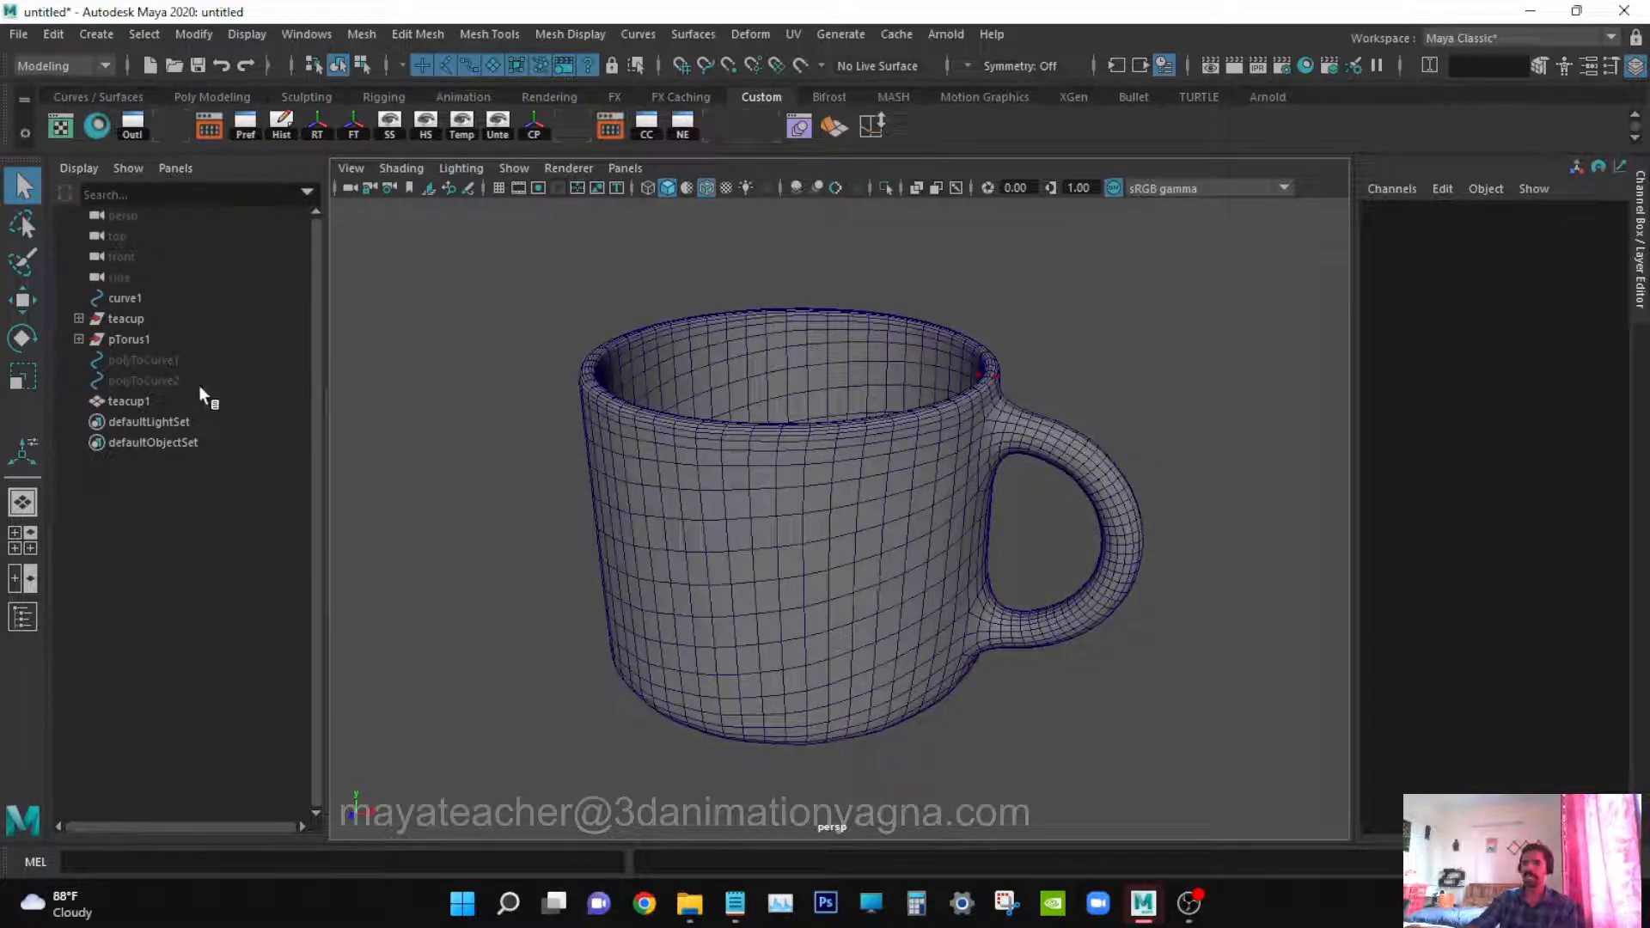
# Delete the construction history of teacup1
pyautogui.click(137, 400)
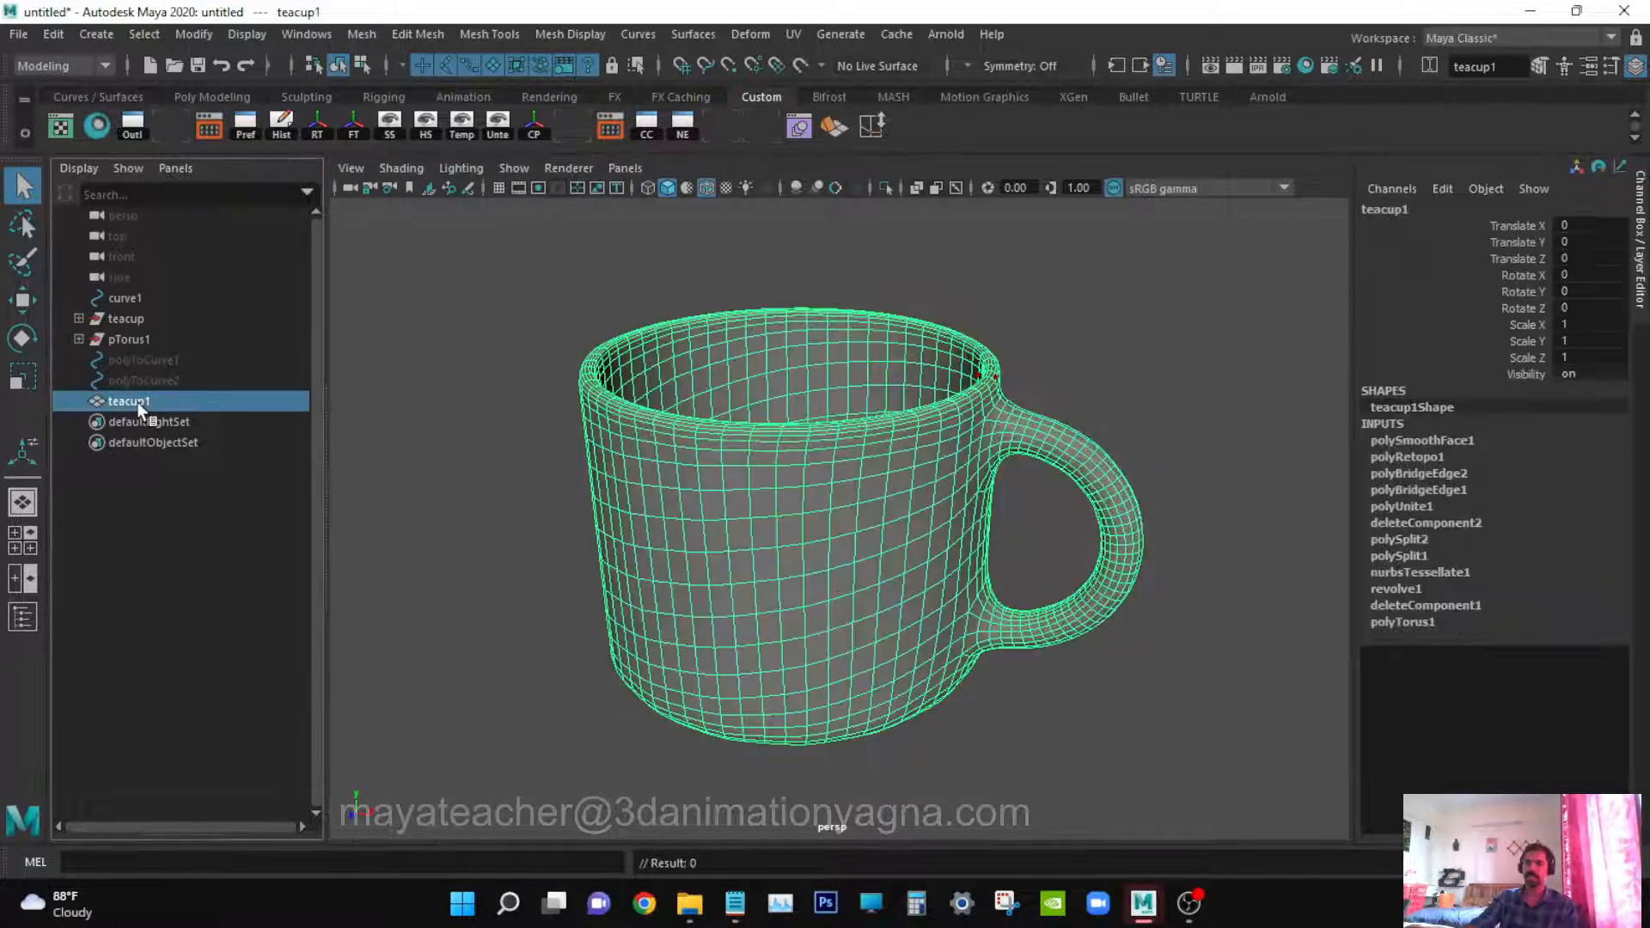
pyautogui.click(59, 36)
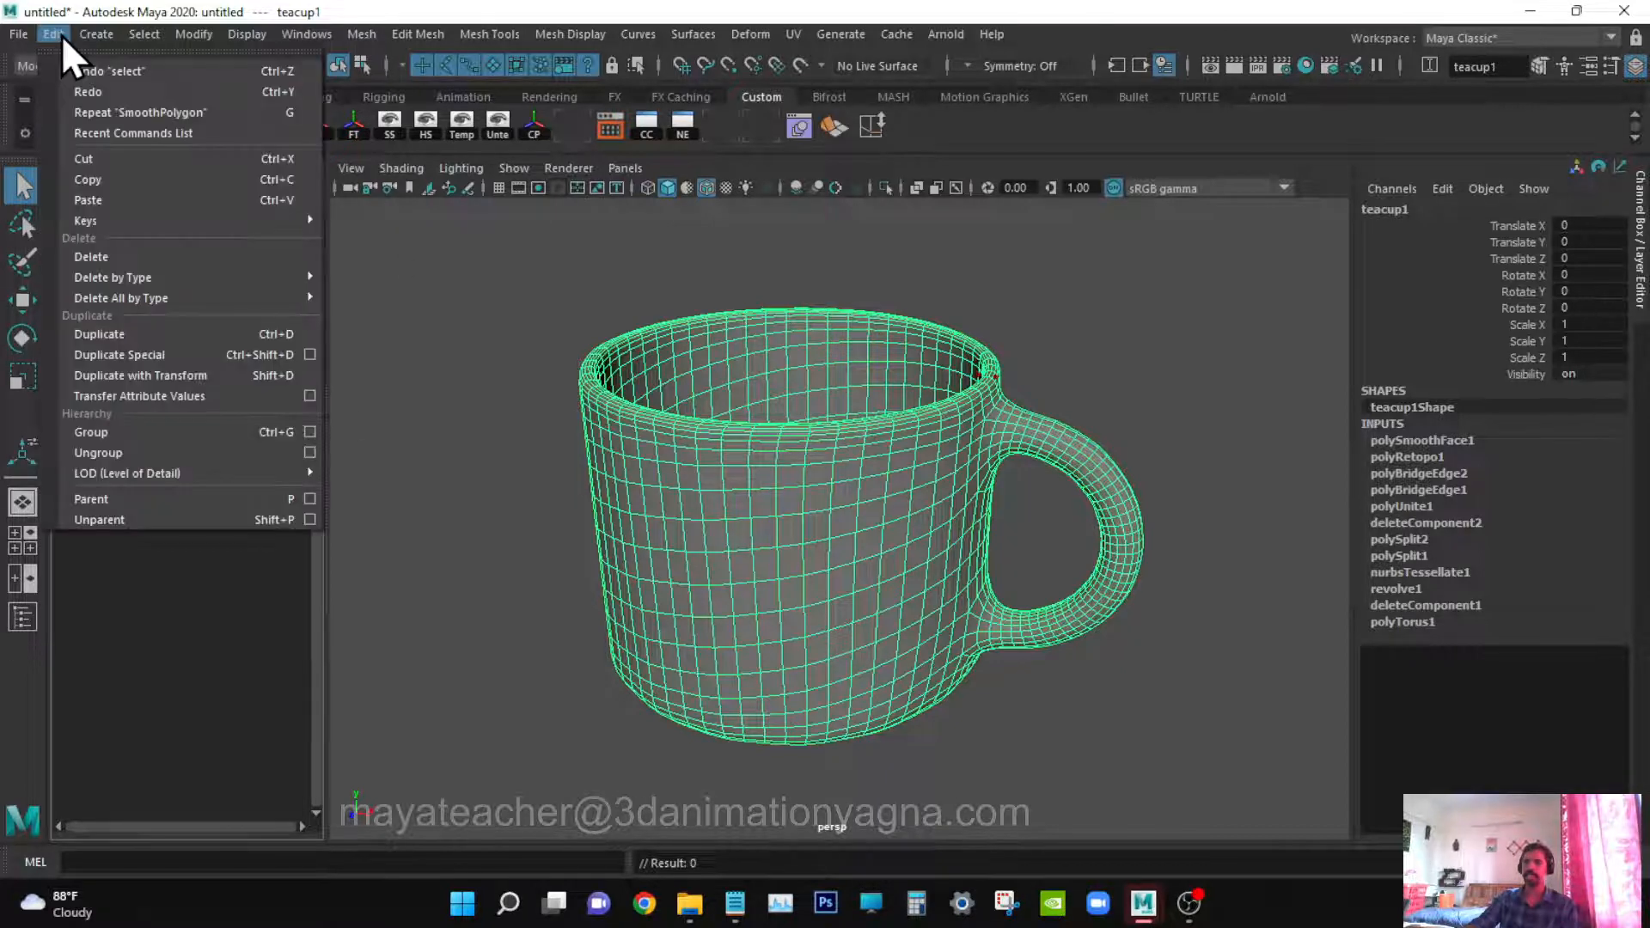
pyautogui.moveTo(133, 275)
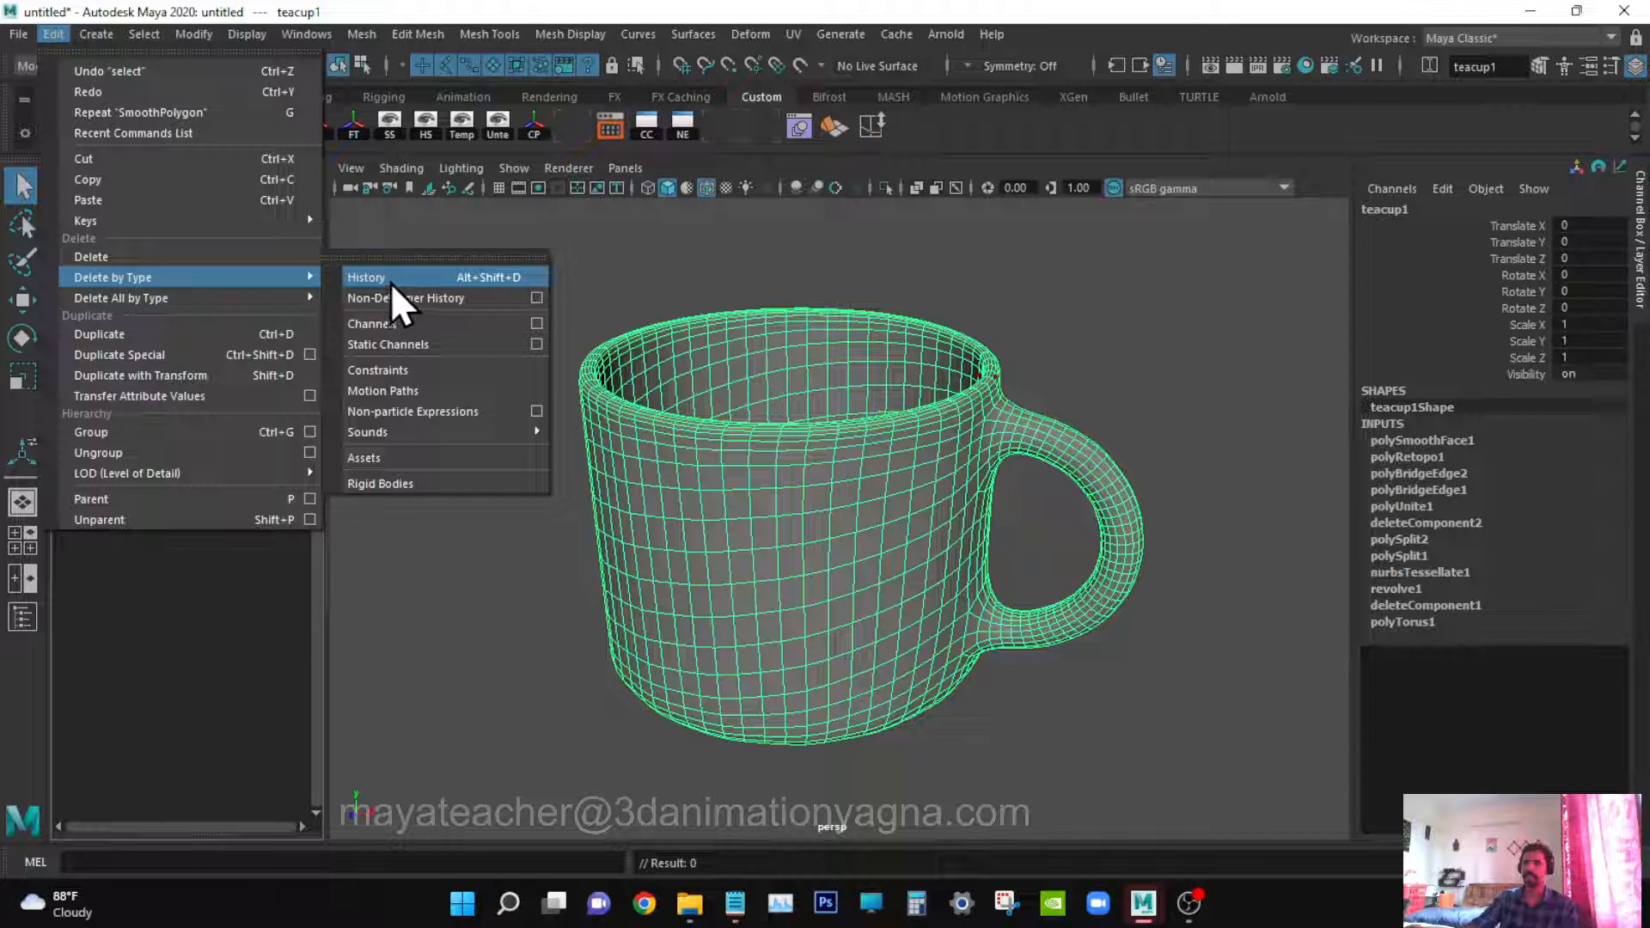
pyautogui.click(390, 282)
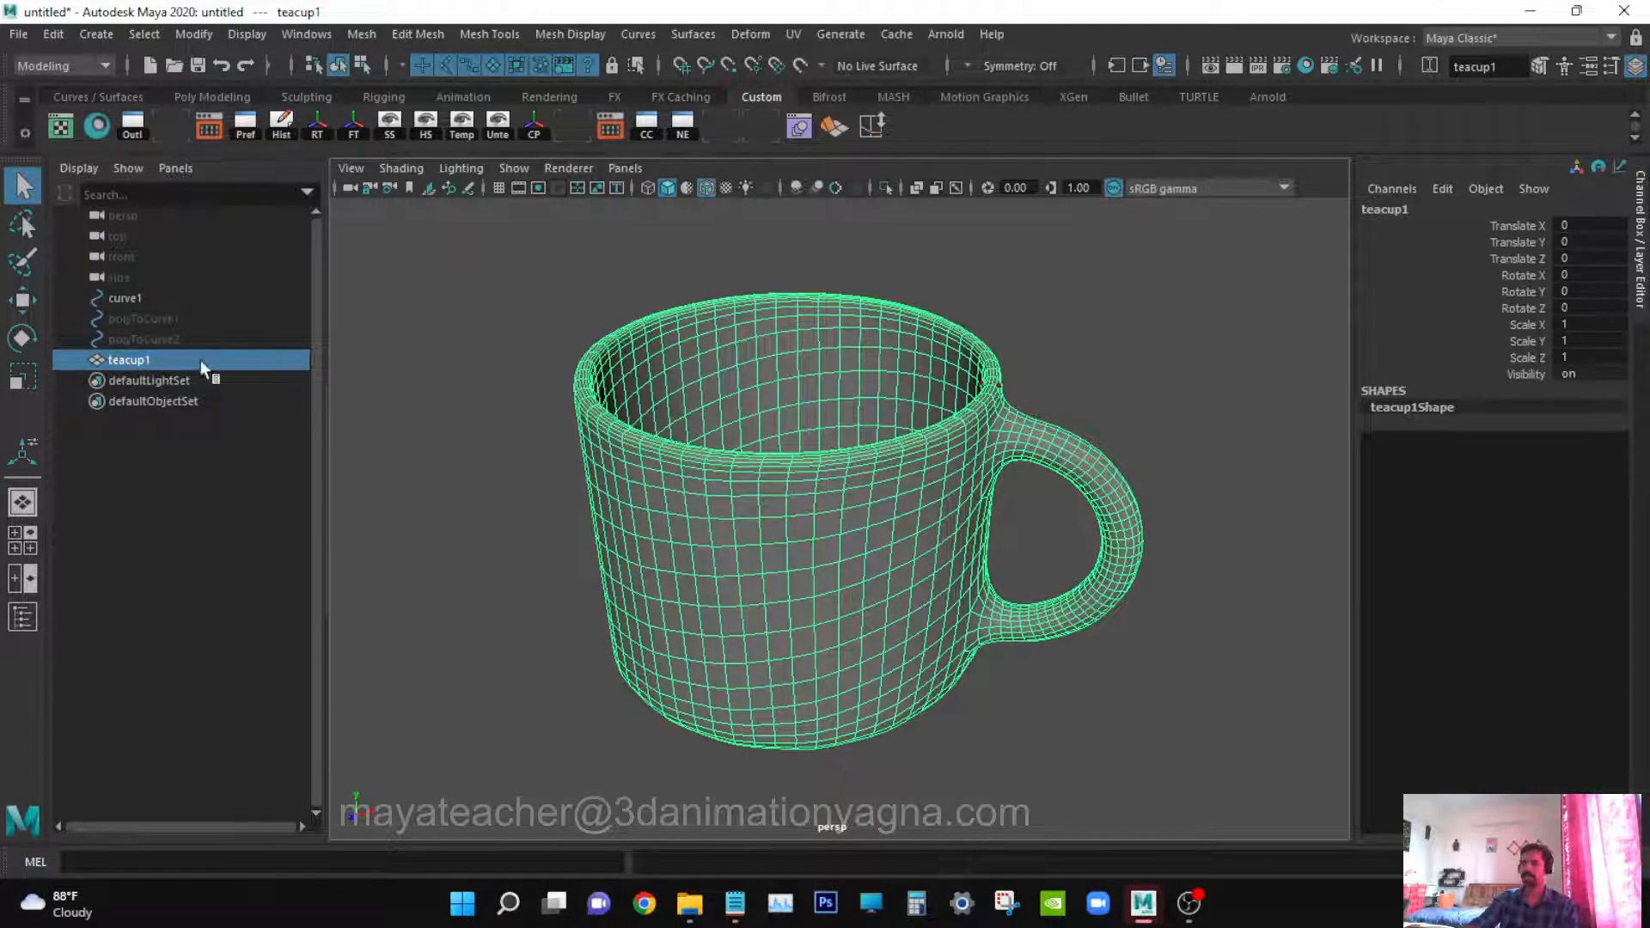
# Hide curve1 and select teacup1
pyautogui.click(146, 296)
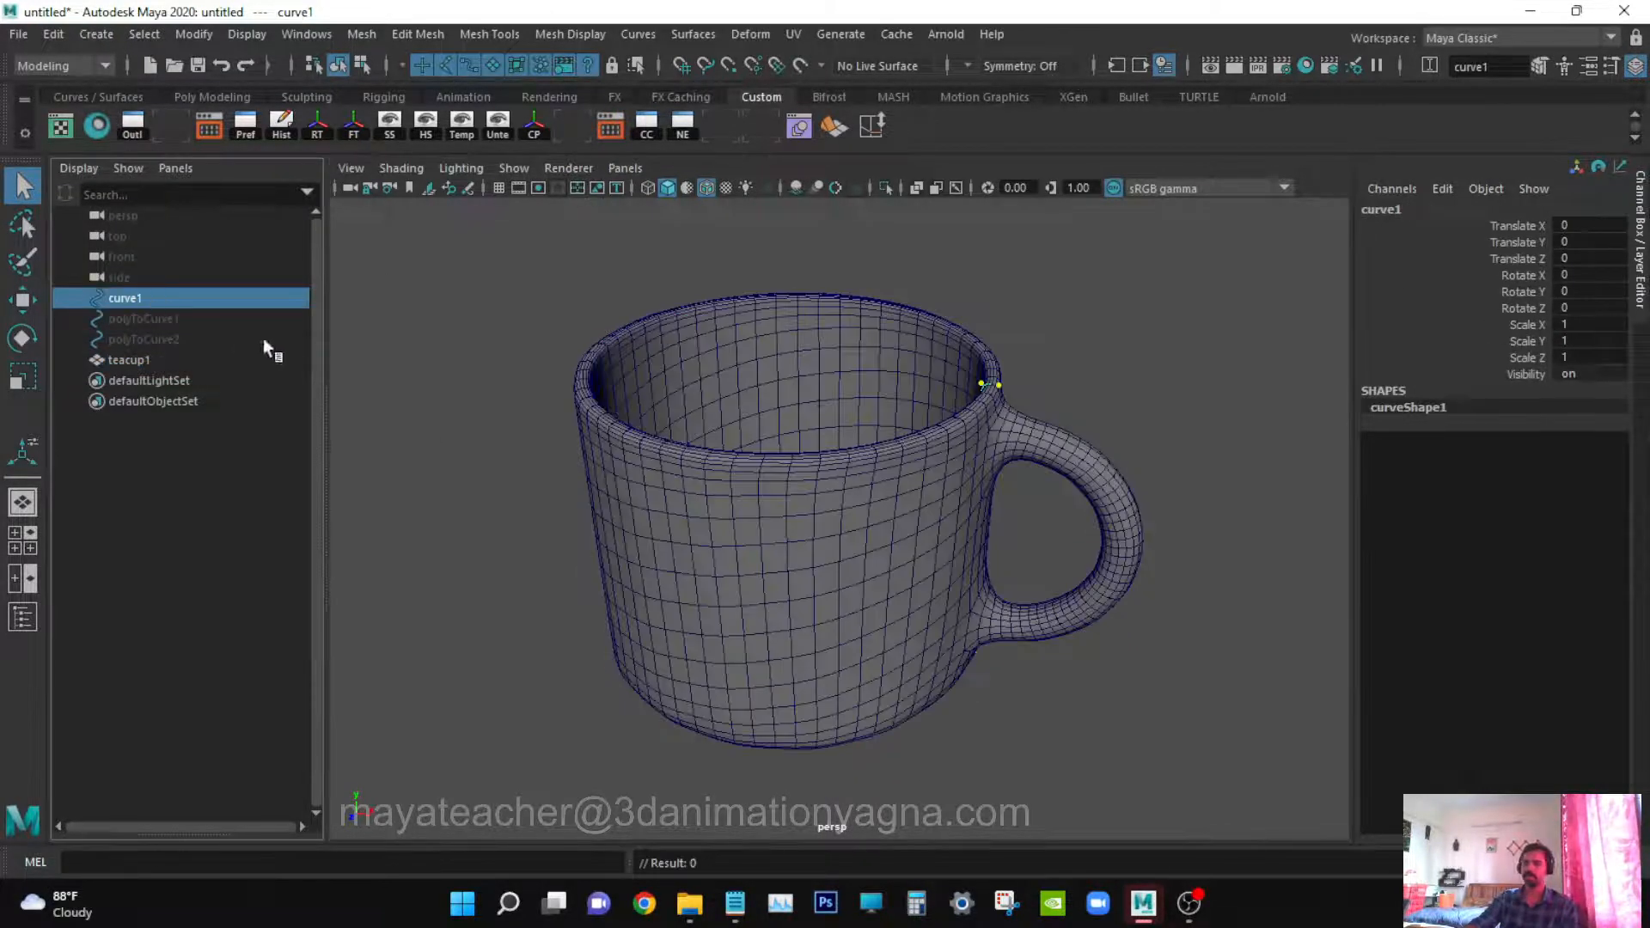
pyautogui.hotkey('ctrl', 'h')
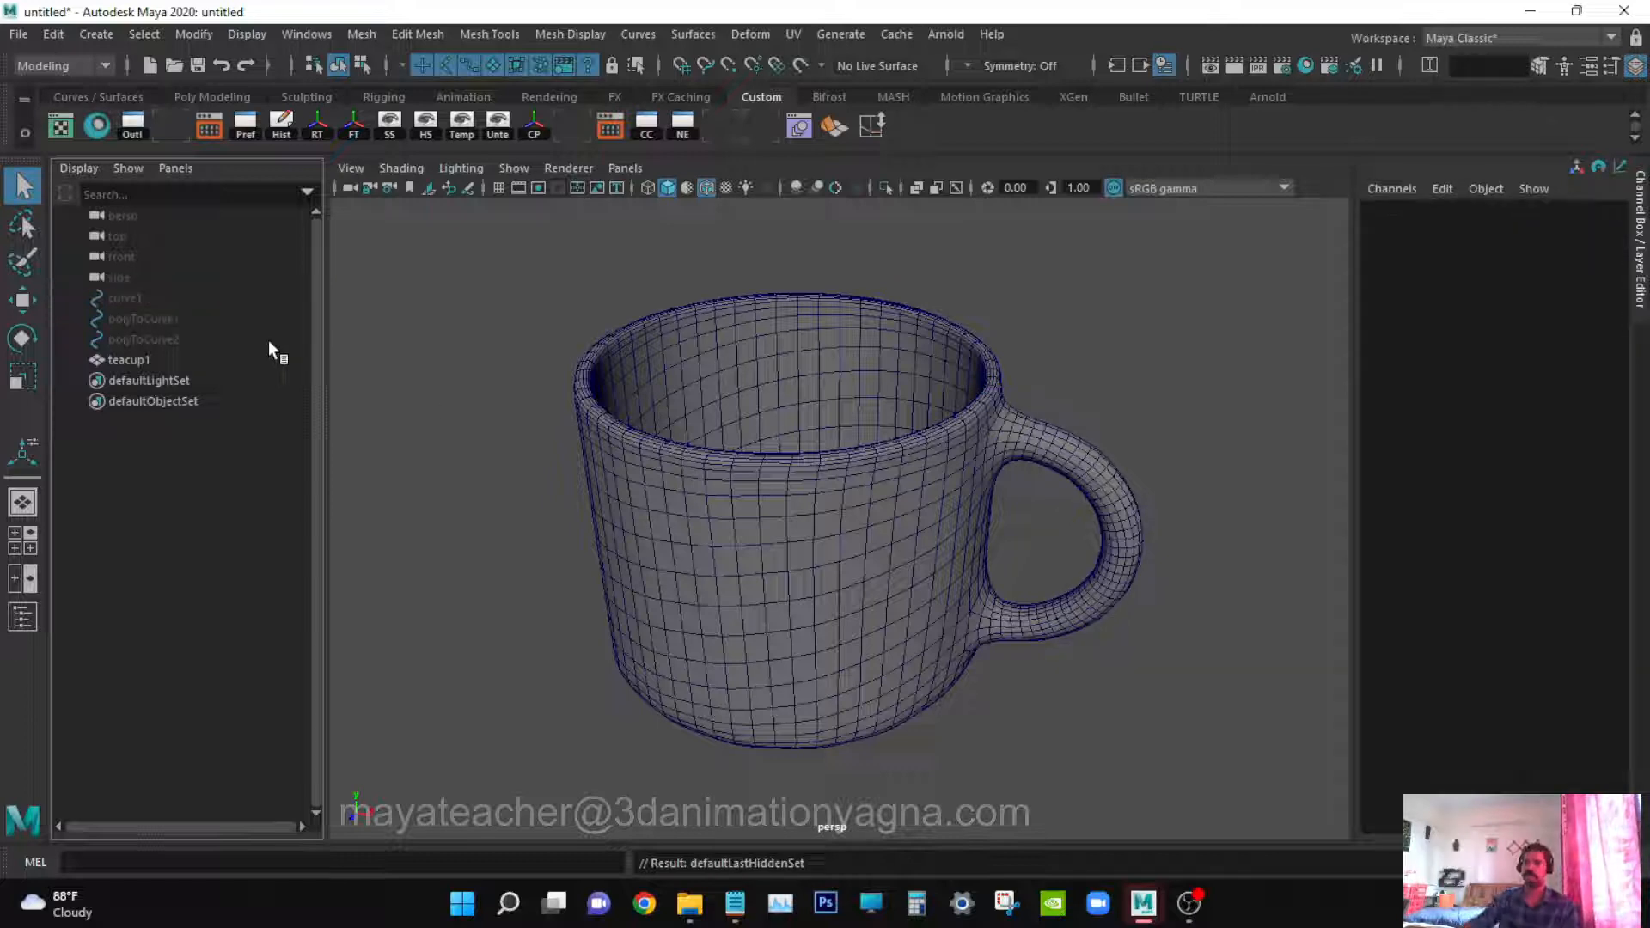
pyautogui.click(197, 355)
# Show teacup1 framed in the front view with the grid displayed and room left below the base
pyautogui.keyDown('alt'); pyautogui.moveTo(799, 474); pyautogui.dragTo(788, 516); pyautogui.keyUp('alt')
pyautogui.keyDown('alt'); pyautogui.moveTo(788, 515); pyautogui.dragTo(806, 507, button='right'); pyautogui.keyUp('alt')
pyautogui.press('space')
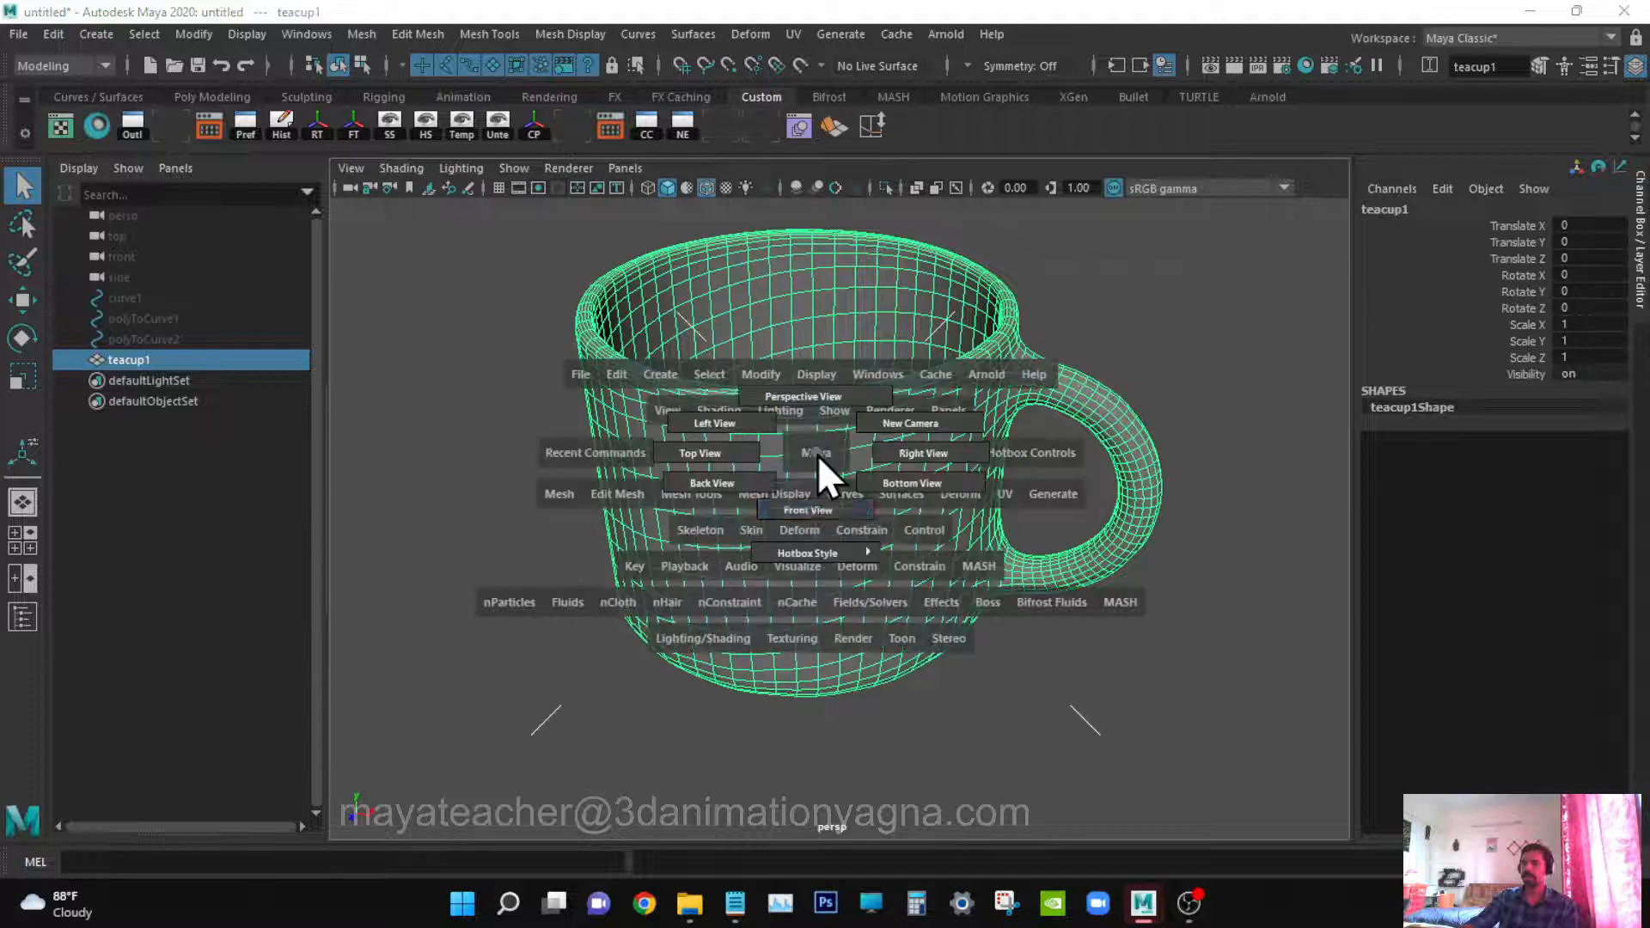
pyautogui.moveTo(818, 456); pyautogui.dragTo(849, 513)
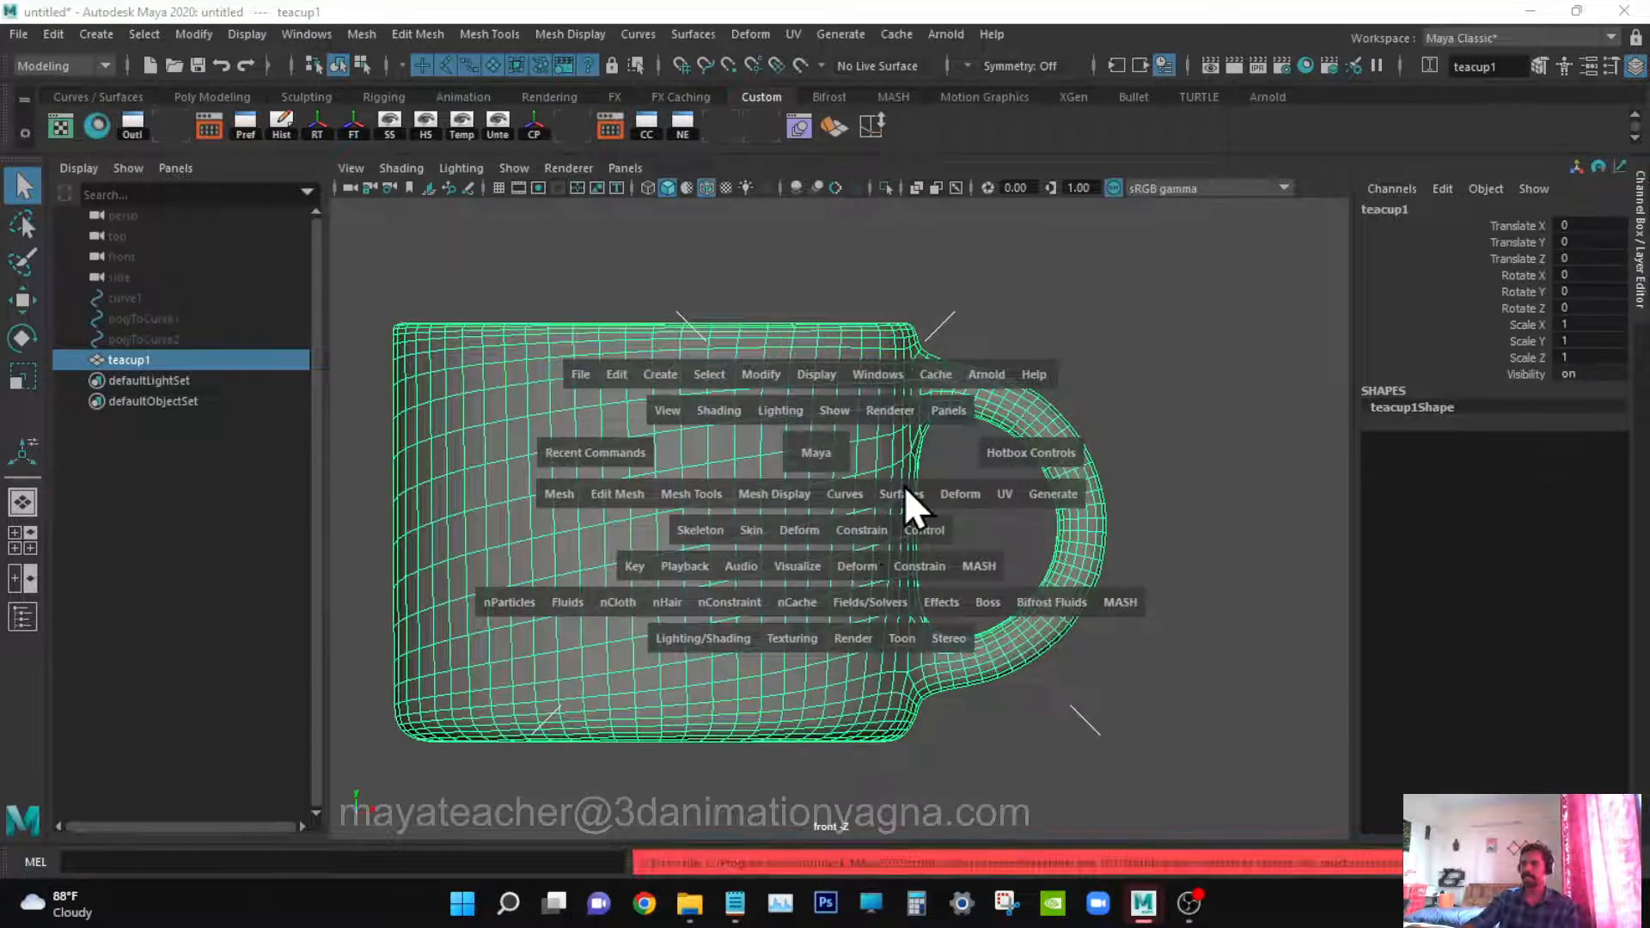
pyautogui.press('f')
pyautogui.keyDown('alt'); pyautogui.moveTo(962, 461); pyautogui.dragTo(1059, 410, button='middle'); pyautogui.keyUp('alt')
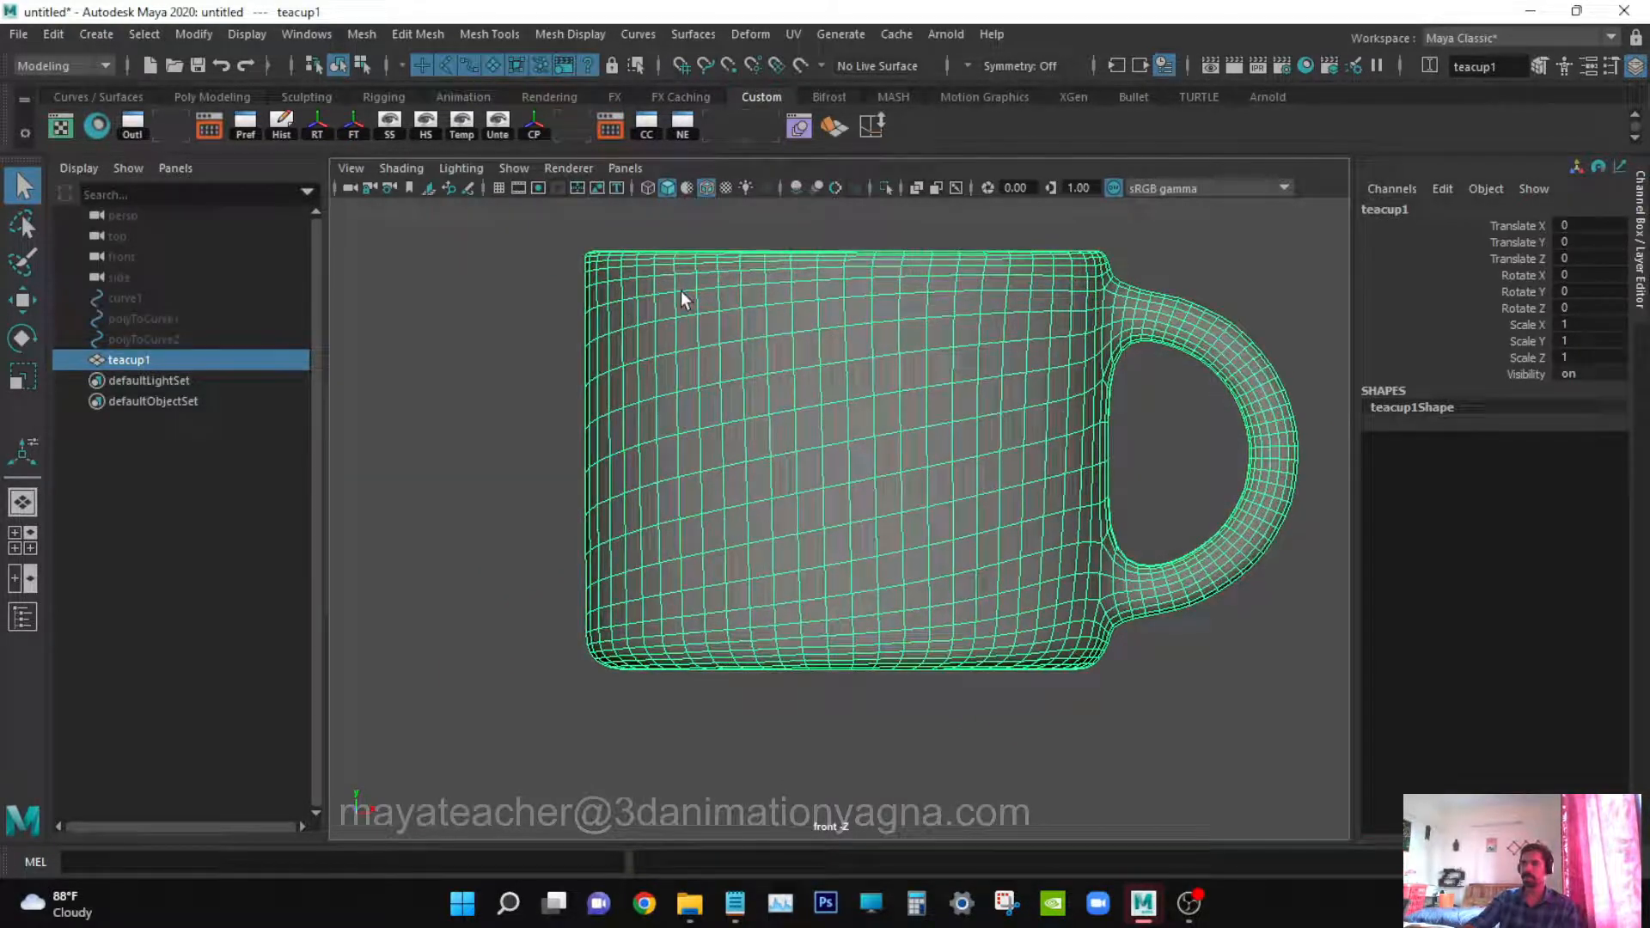
pyautogui.click(514, 167)
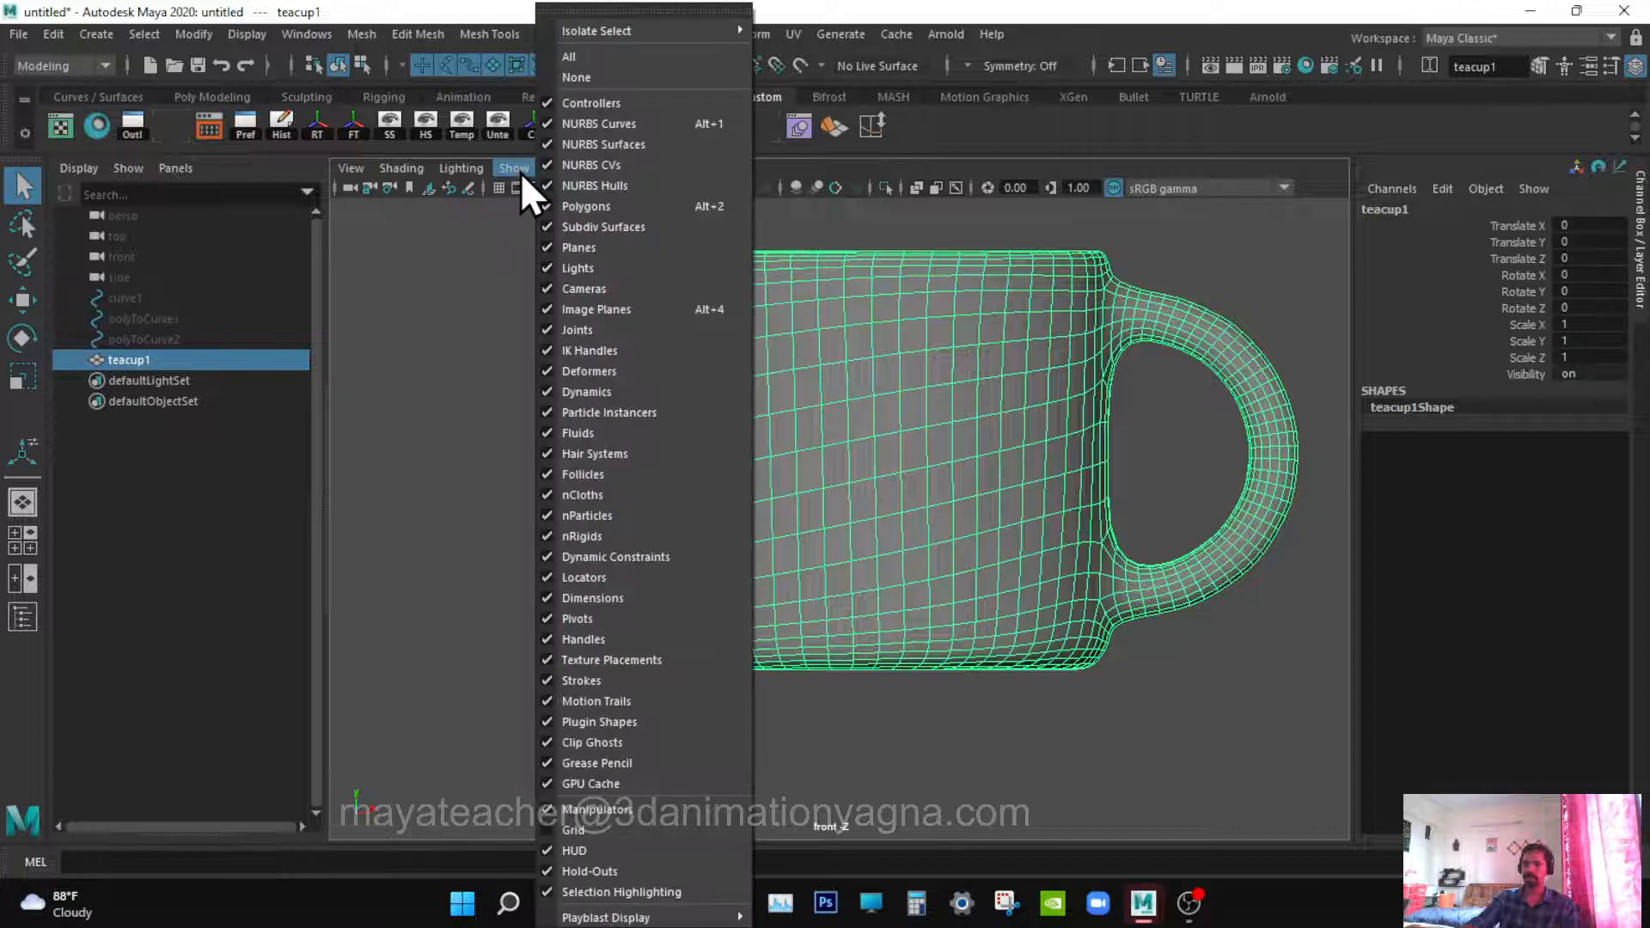
pyautogui.click(590, 829)
pyautogui.keyDown('alt'); pyautogui.moveTo(884, 600); pyautogui.dragTo(871, 602, button='middle'); pyautogui.keyUp('alt')
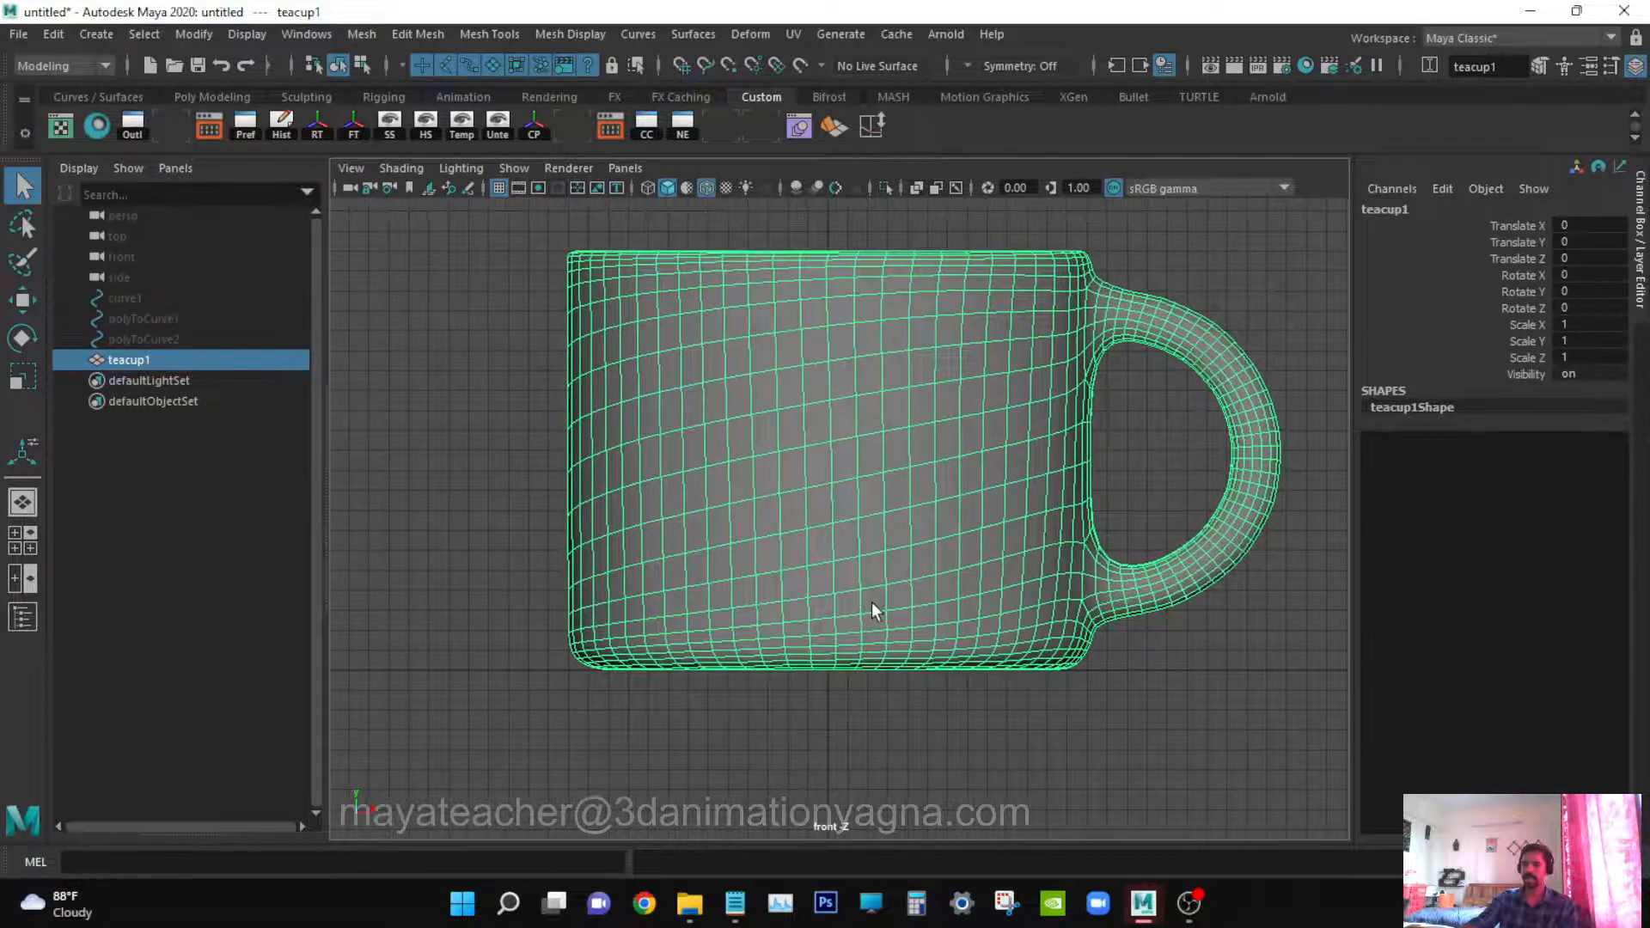
pyautogui.keyDown('alt'); pyautogui.moveTo(872, 602); pyautogui.dragTo(810, 616, button='right'); pyautogui.keyUp('alt')
pyautogui.keyDown('alt'); pyautogui.moveTo(820, 618); pyautogui.dragTo(771, 632, button='middle'); pyautogui.keyUp('alt')
pyautogui.keyDown('alt'); pyautogui.moveTo(734, 497); pyautogui.dragTo(751, 519, button='middle'); pyautogui.keyUp('alt')
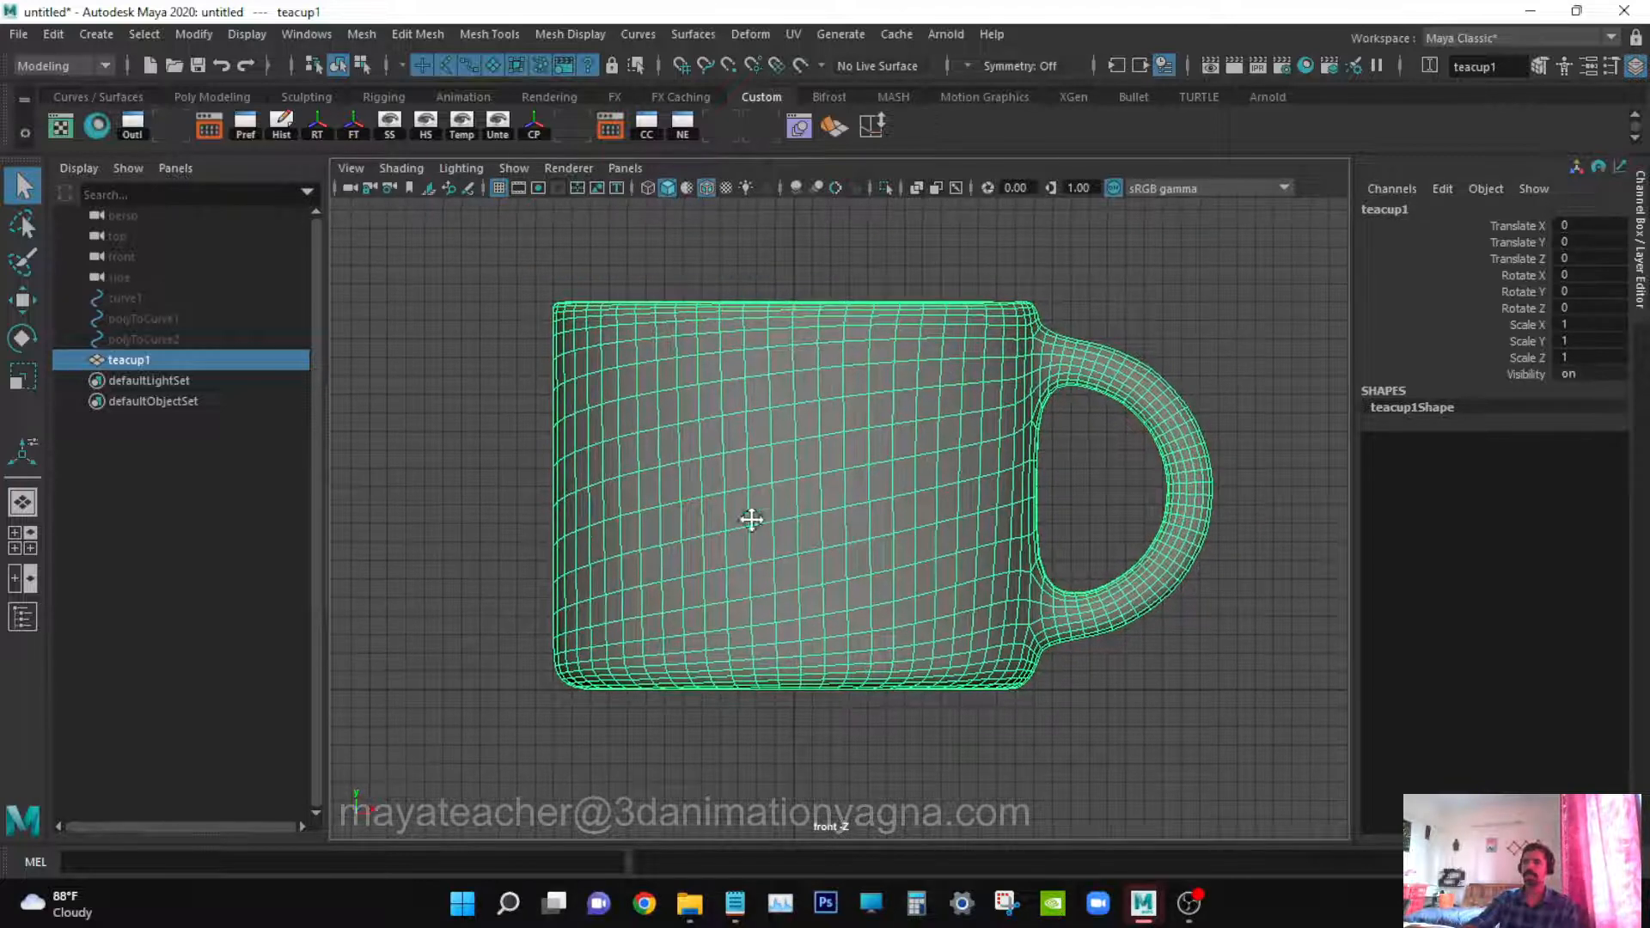
# Start a grid-snapped CV curve below the cup, running flat from the centre axis to the base's handle-side edge and bending upward
pyautogui.click(103, 34)
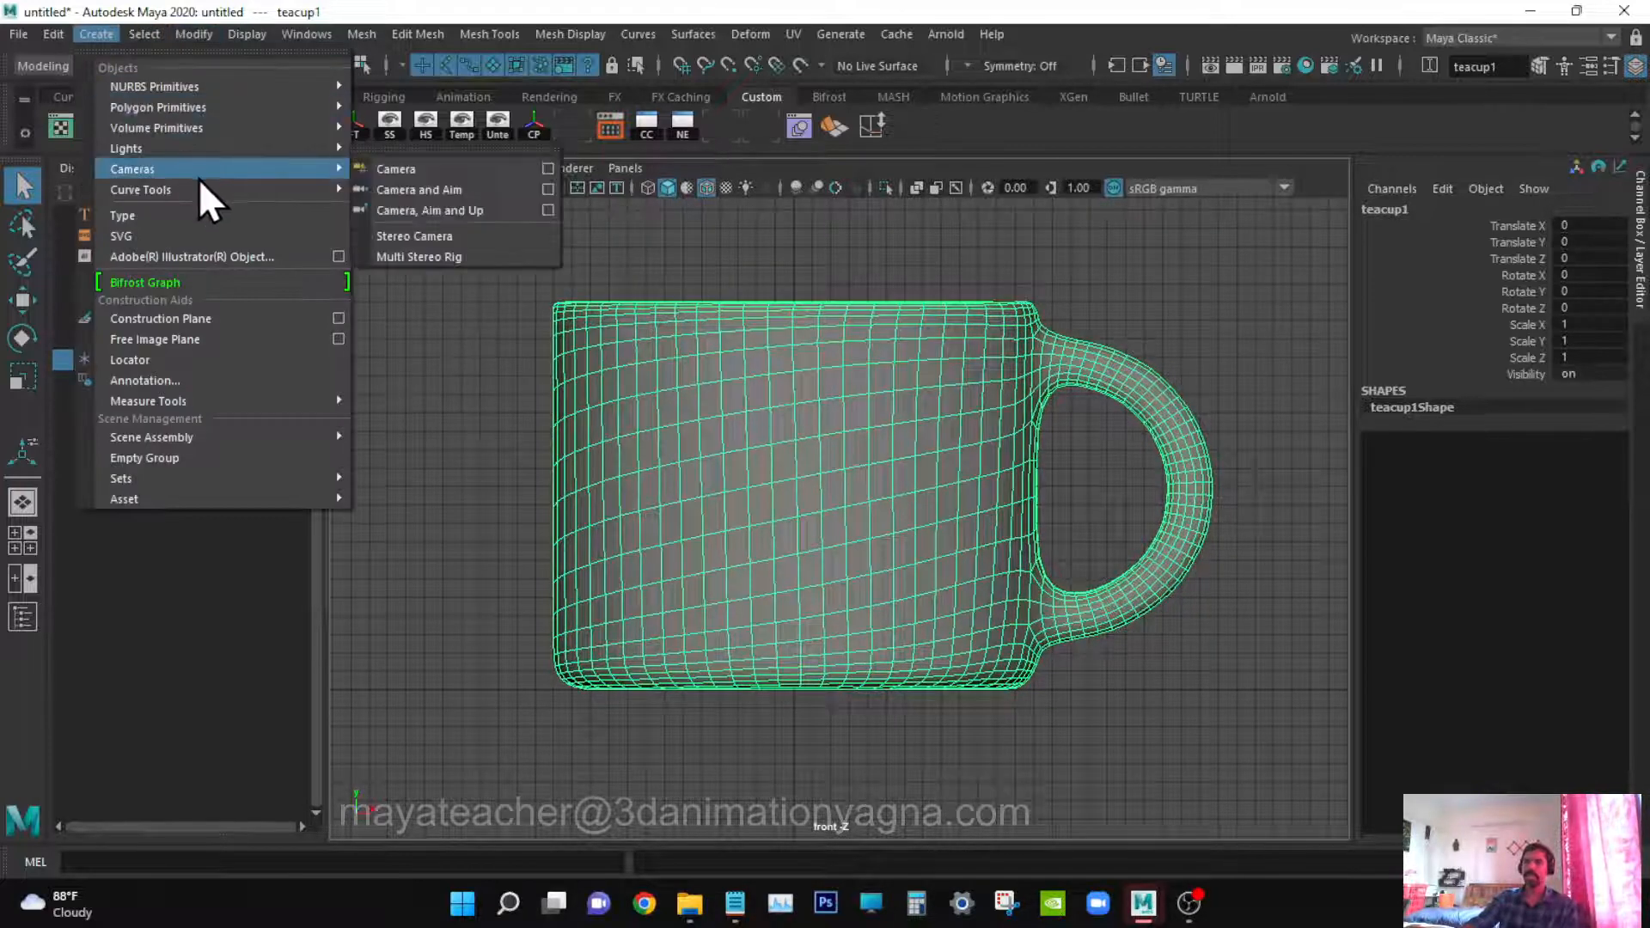
pyautogui.moveTo(179, 189)
pyautogui.click(446, 187)
pyautogui.keyDown('alt'); pyautogui.moveTo(878, 530); pyautogui.dragTo(867, 449, button='middle'); pyautogui.keyUp('alt')
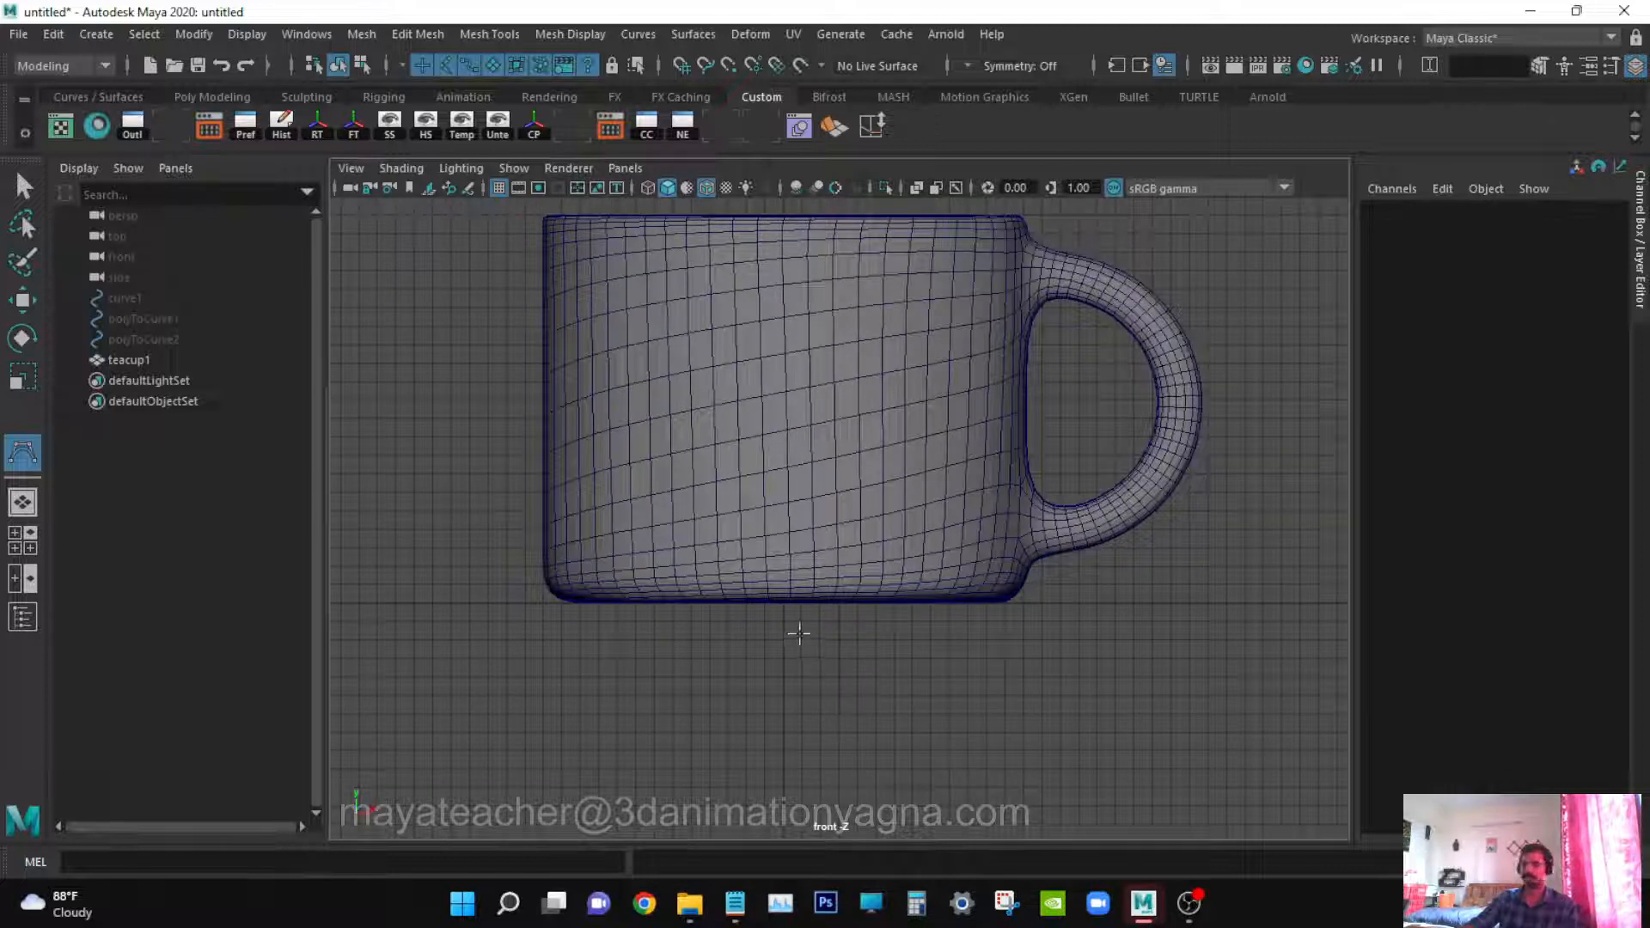
pyautogui.press('x')
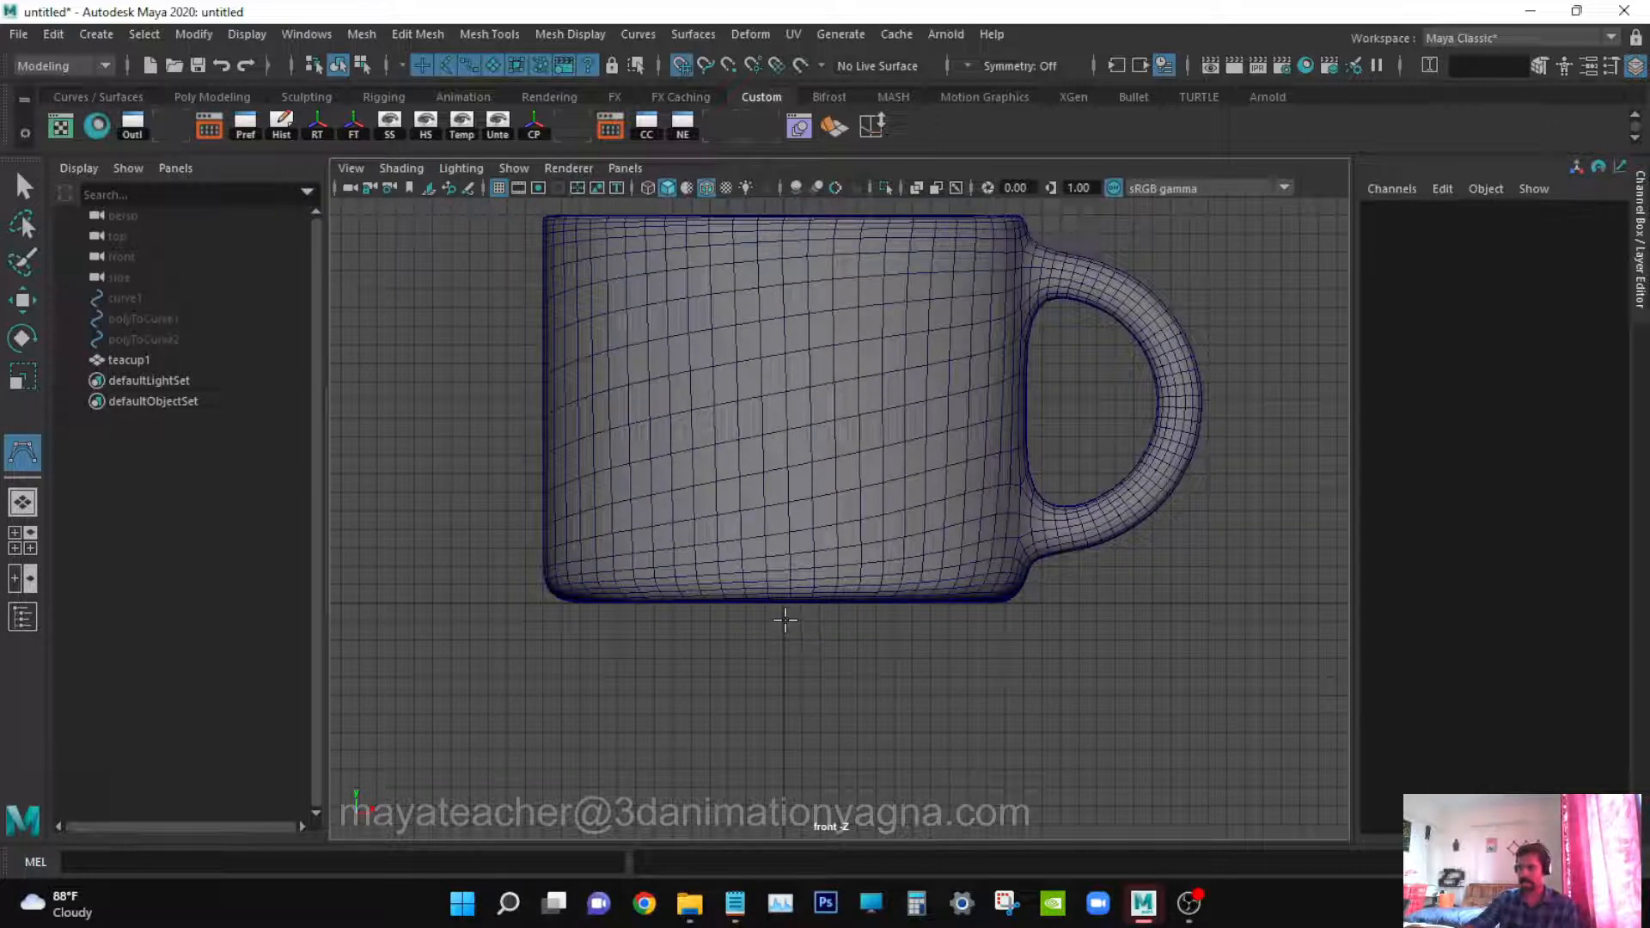
pyautogui.click(784, 620)
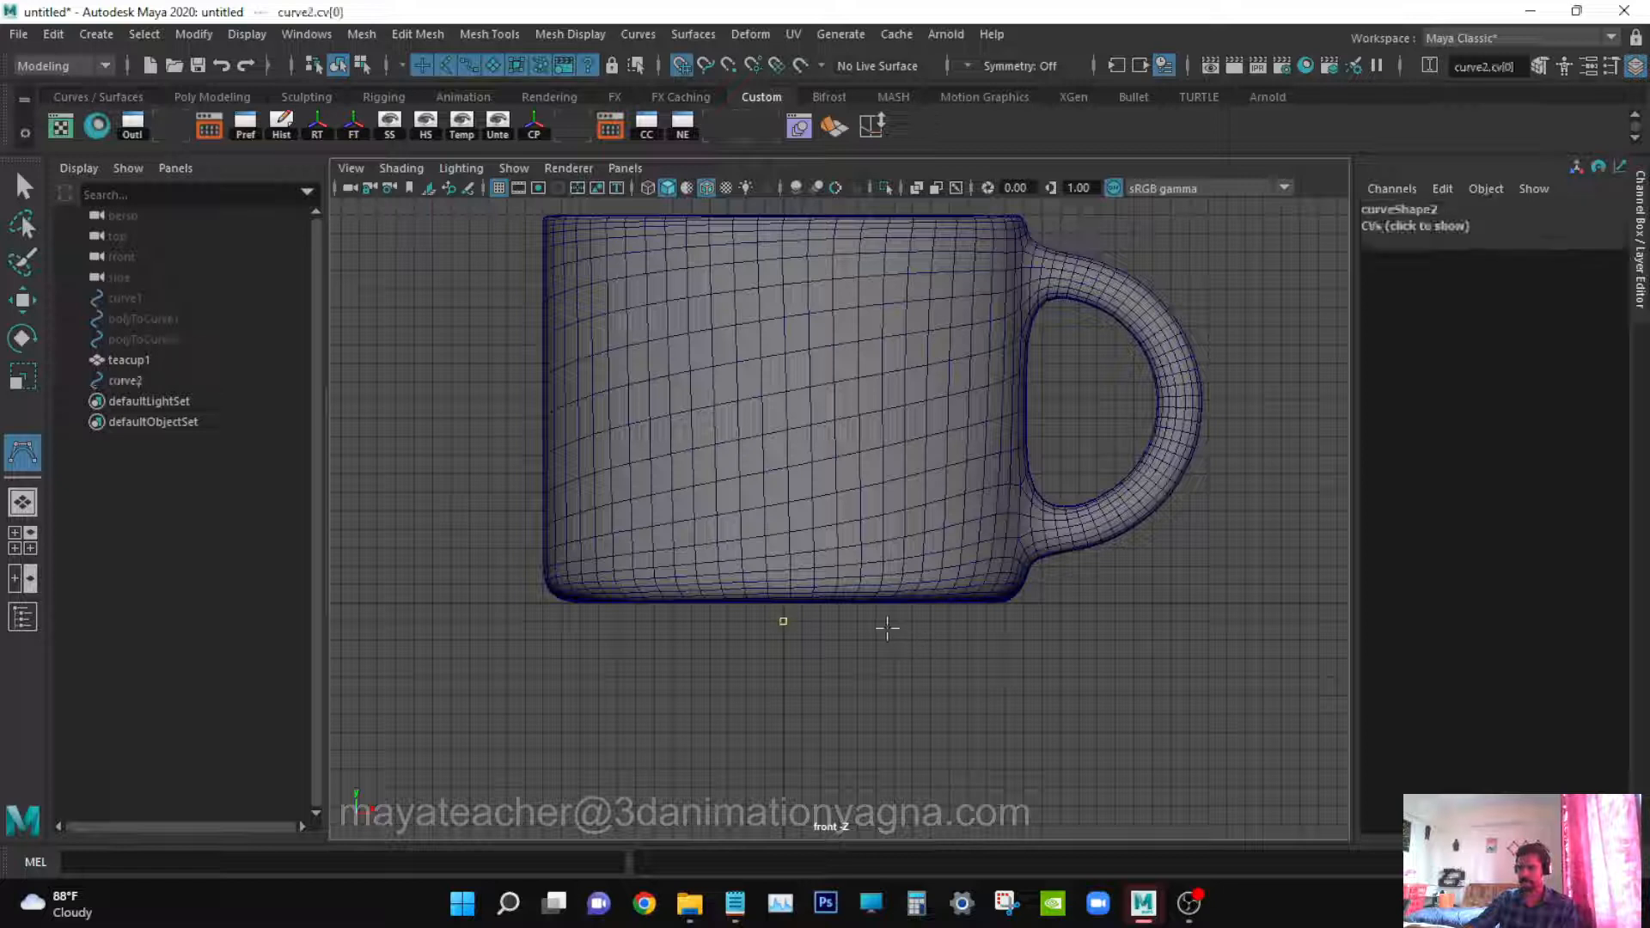
pyautogui.click(877, 621)
pyautogui.click(994, 621)
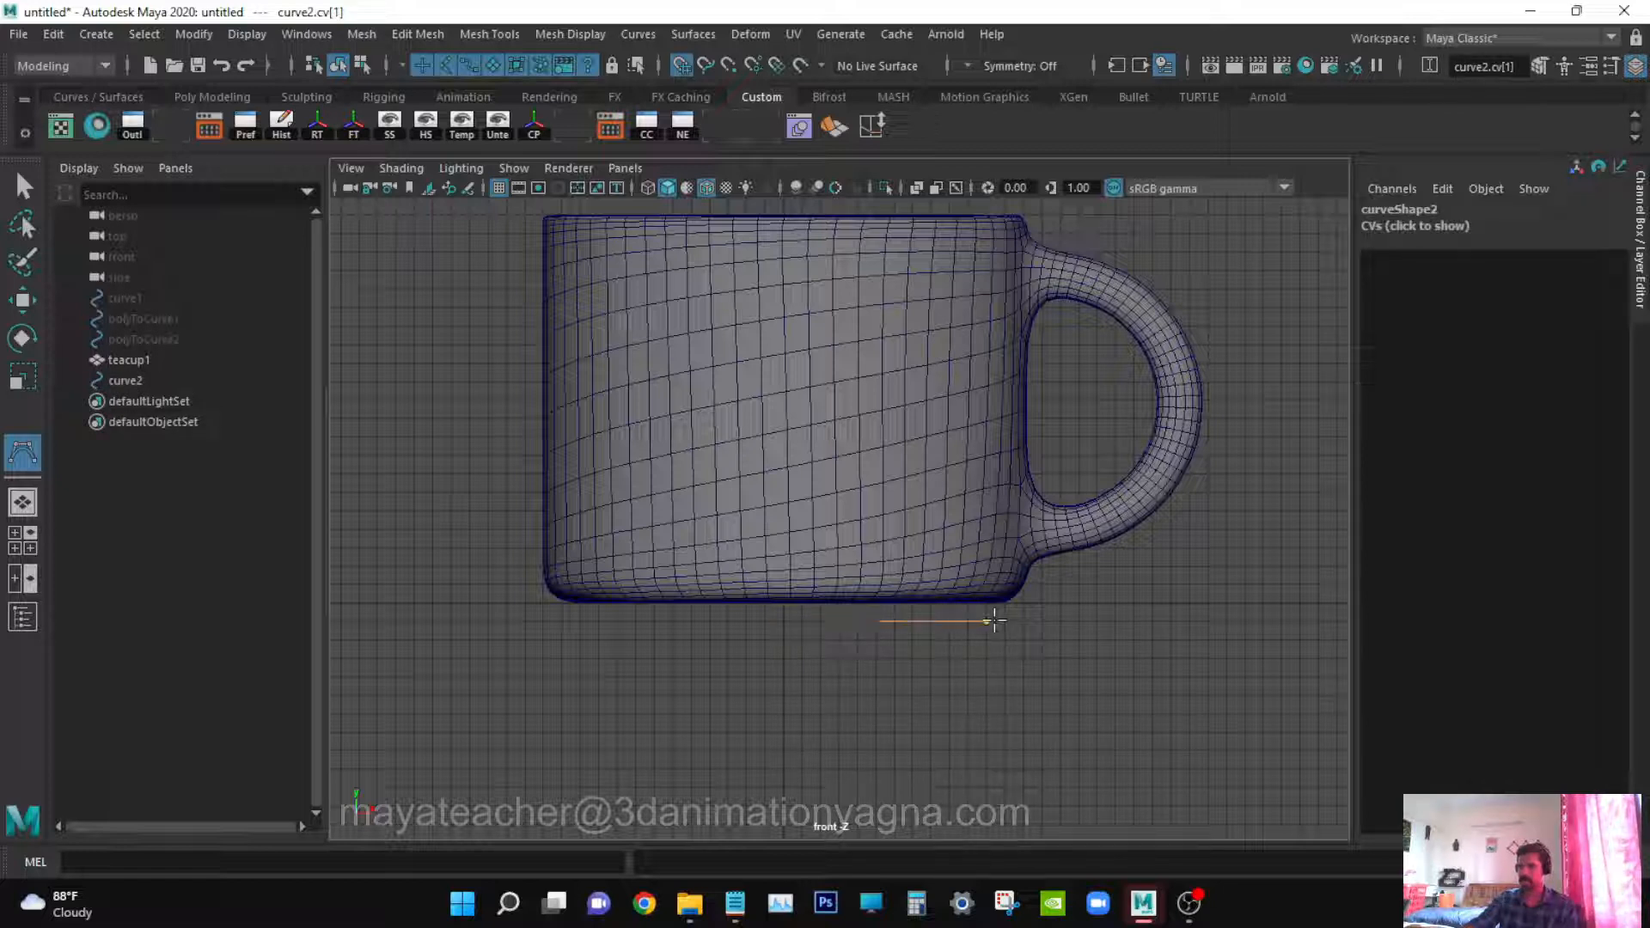
pyautogui.click(1060, 602)
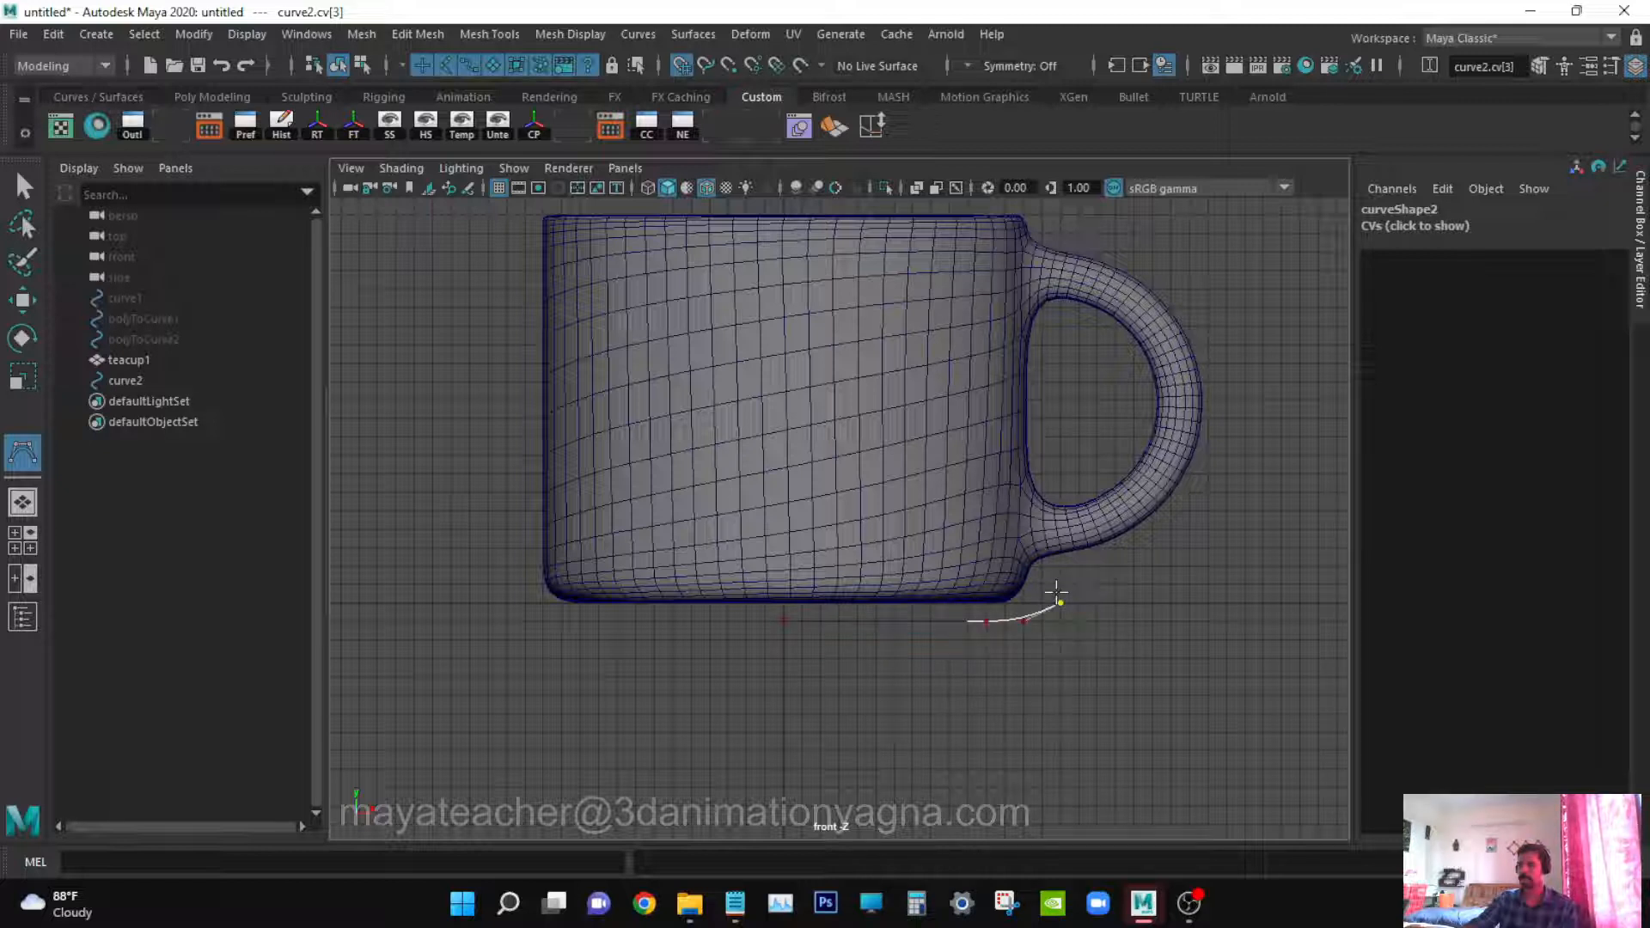
# Continue the saucer profile curve up a slope below the handle and round its outer rim
pyautogui.moveTo(1110, 569); pyautogui.dragTo(1114, 569)
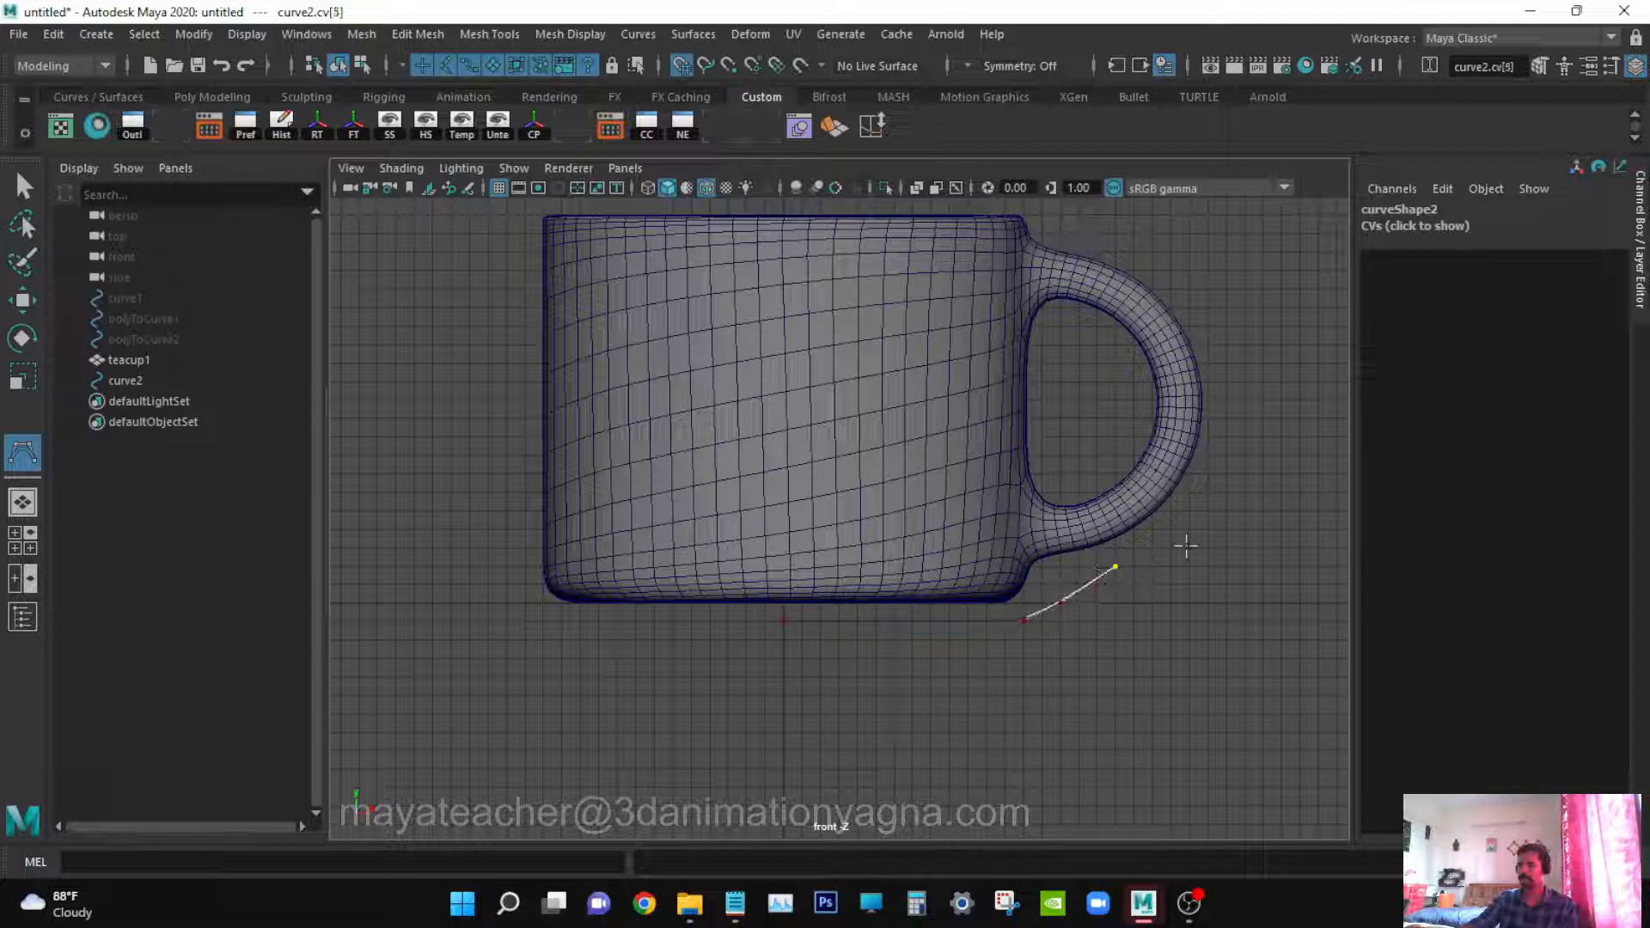
pyautogui.click(1186, 530)
pyautogui.moveTo(1186, 522); pyautogui.dragTo(1177, 526)
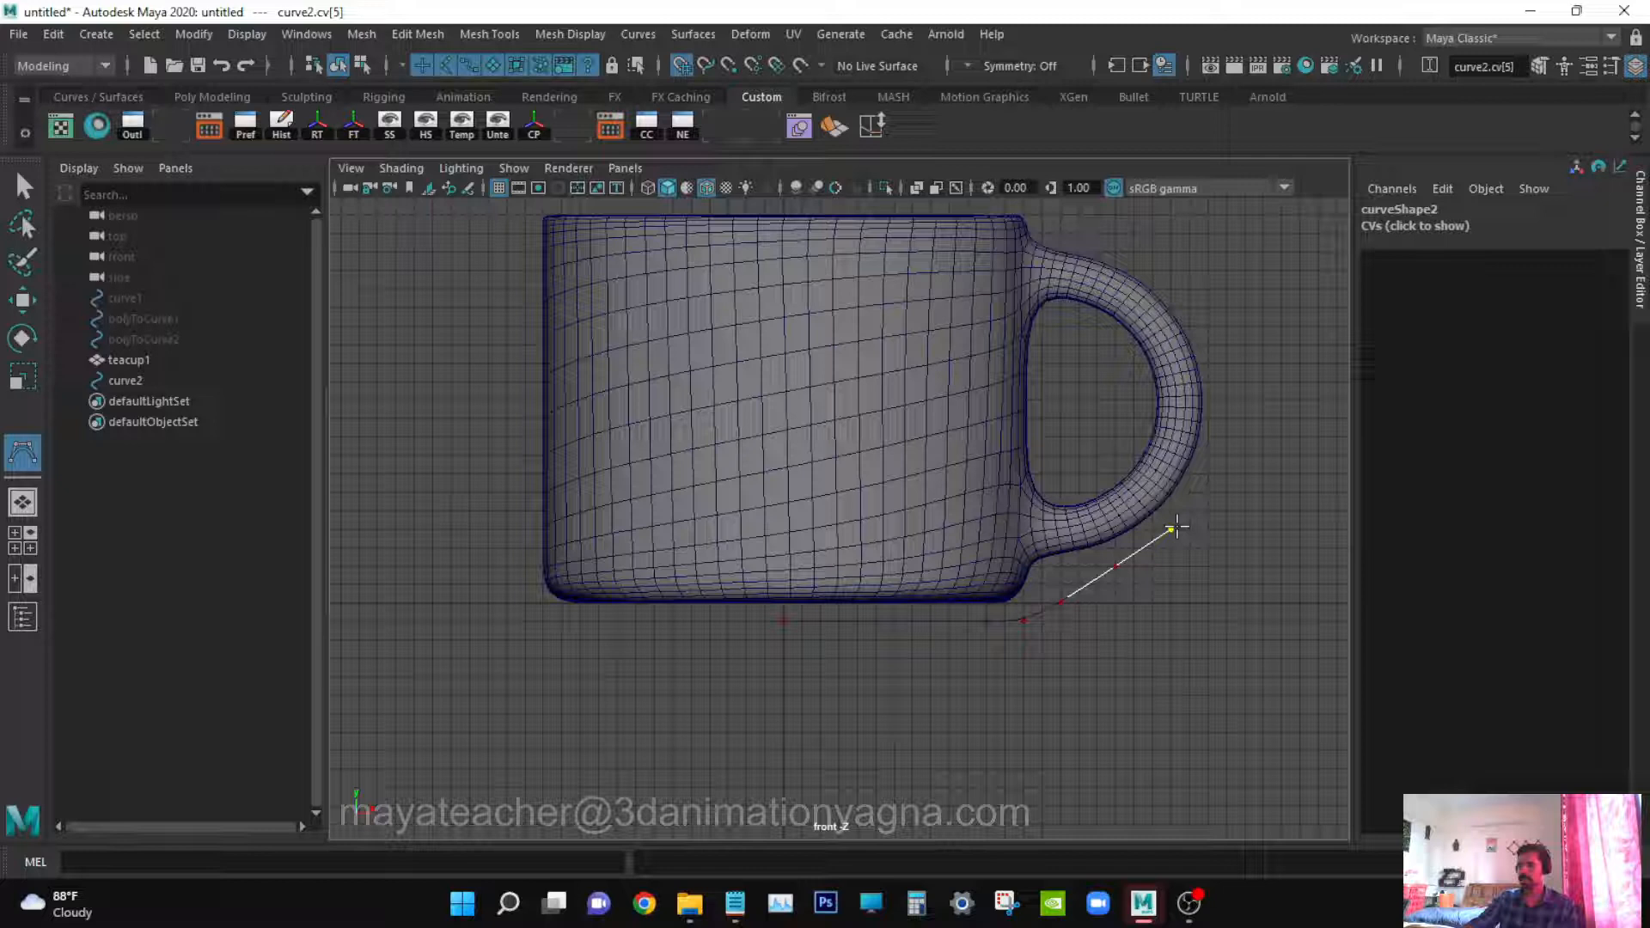
pyautogui.click(1252, 470)
pyautogui.click(1280, 457)
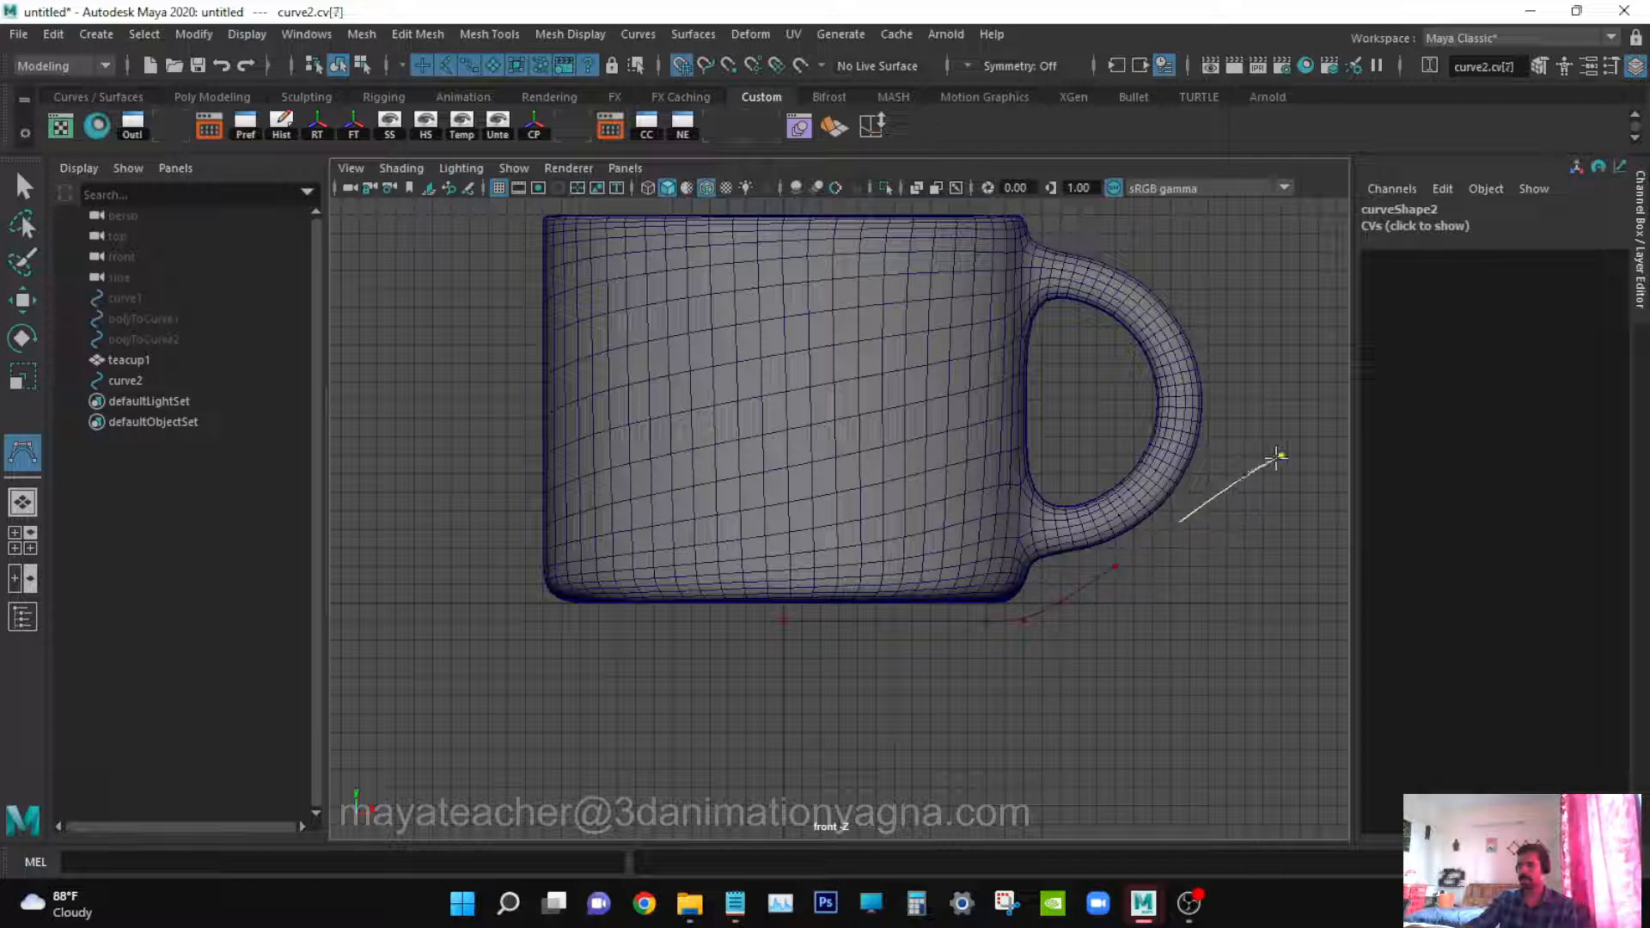
pyautogui.click(1301, 471)
pyautogui.click(1279, 488)
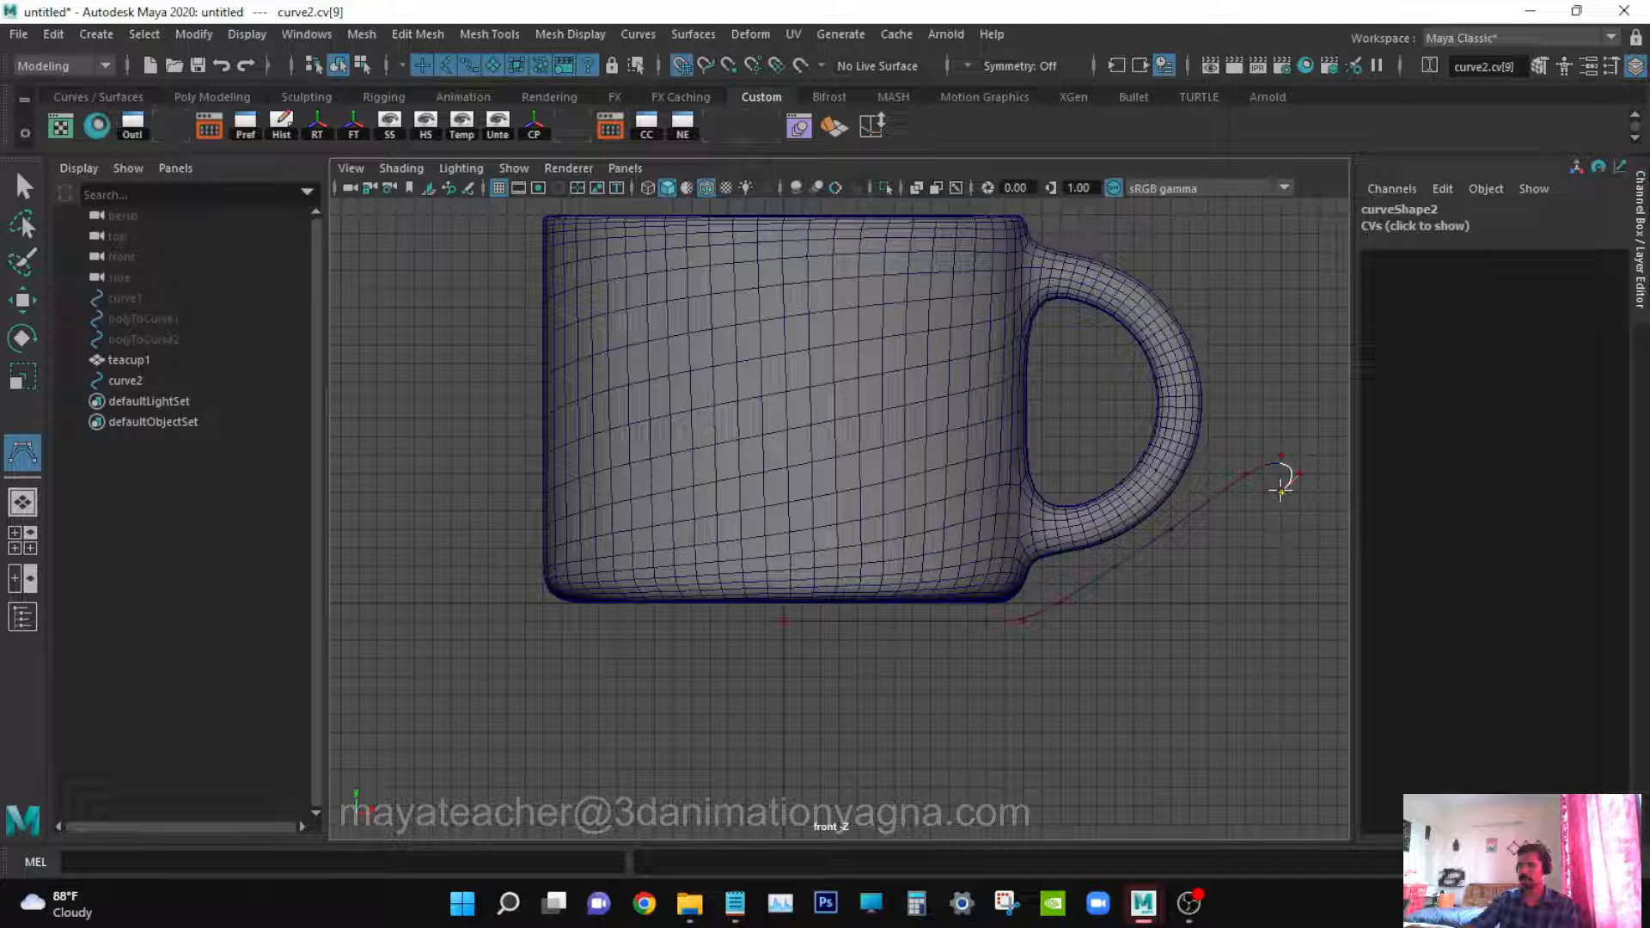
# Bring the profile curve back parallel beneath its upper line to the centre axis, keeping every point on the grid, and finish it
pyautogui.click(1191, 548)
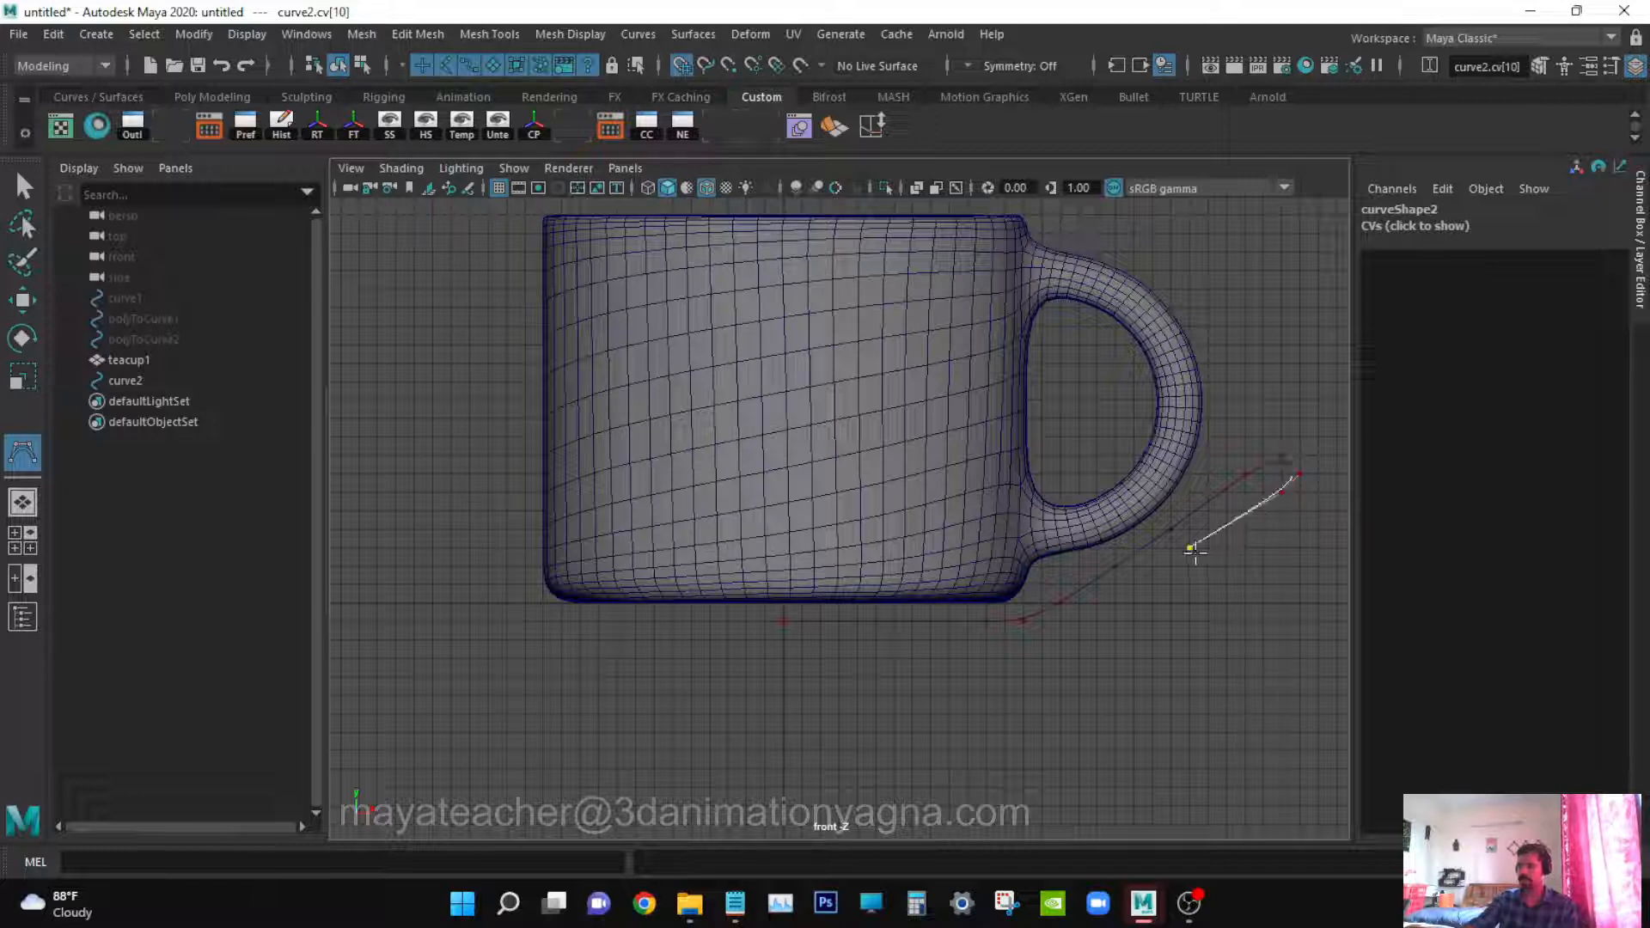
pyautogui.click(1134, 584)
pyautogui.click(1079, 622)
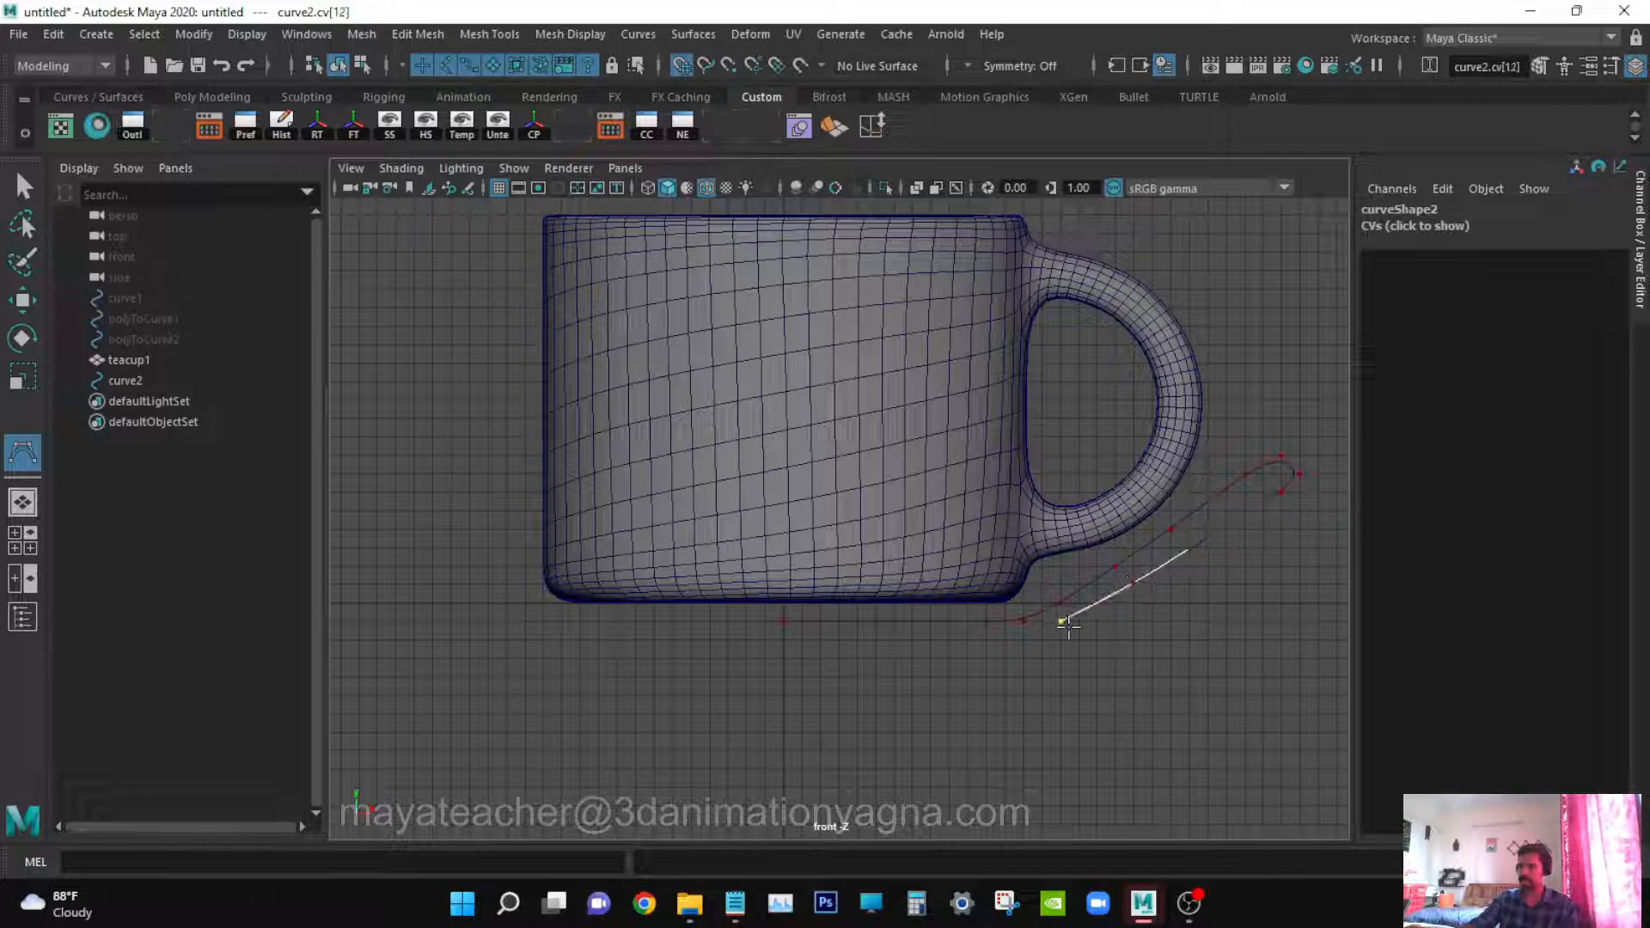
pyautogui.click(1021, 641)
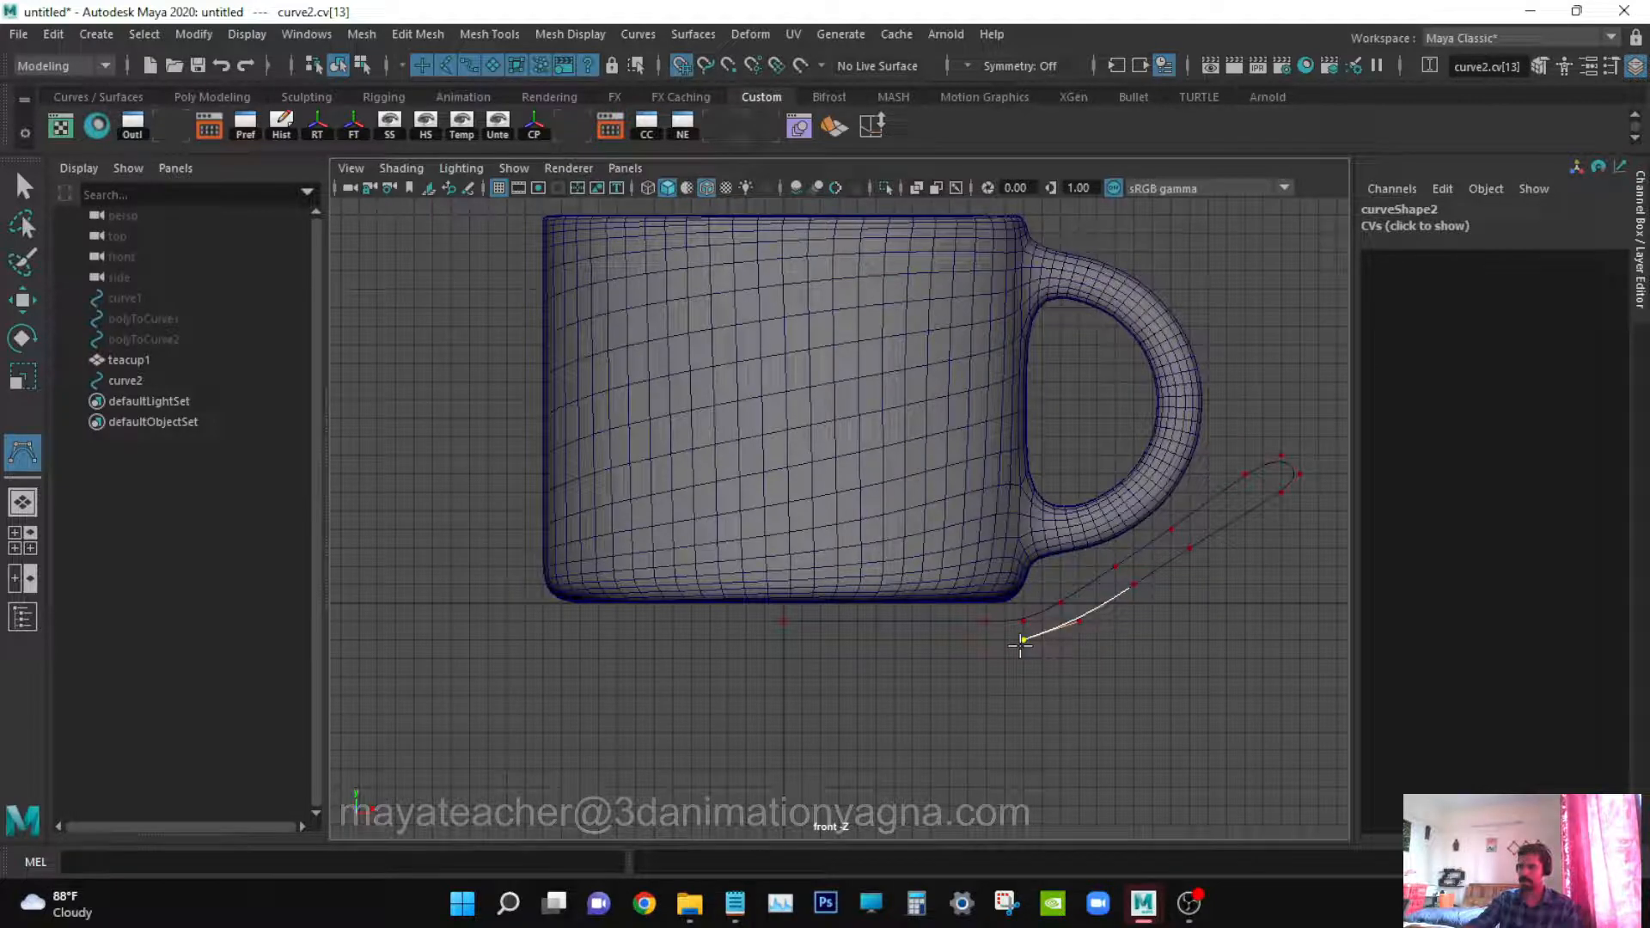
pyautogui.click(971, 639)
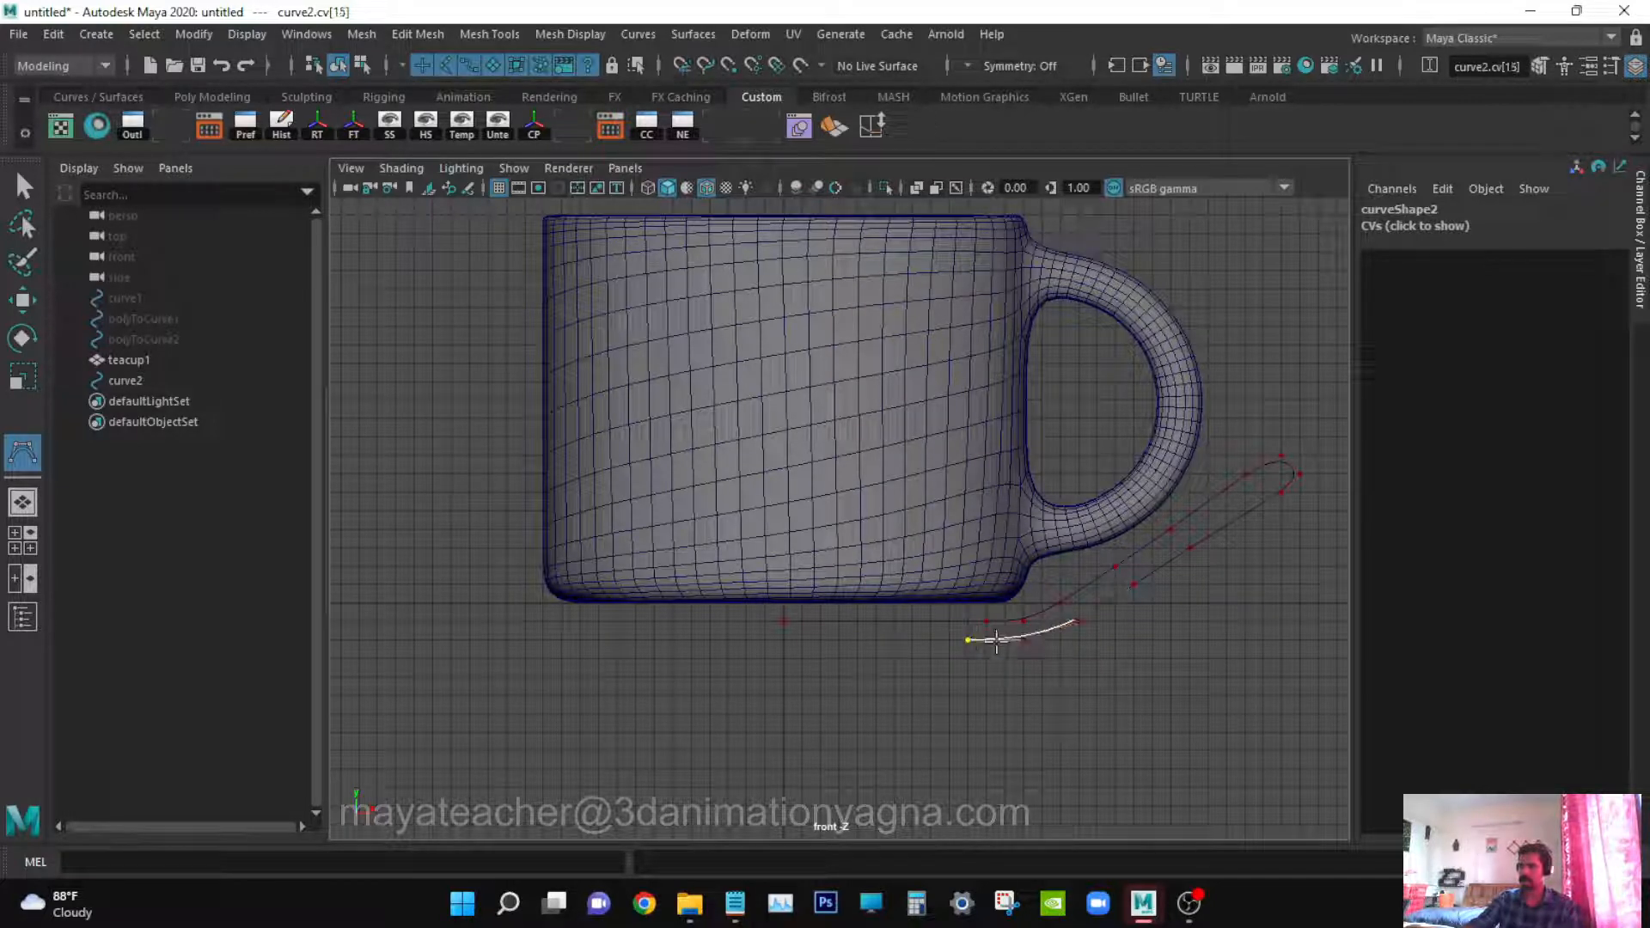
pyautogui.hotkey('ctrl', 'z')
pyautogui.click(987, 640)
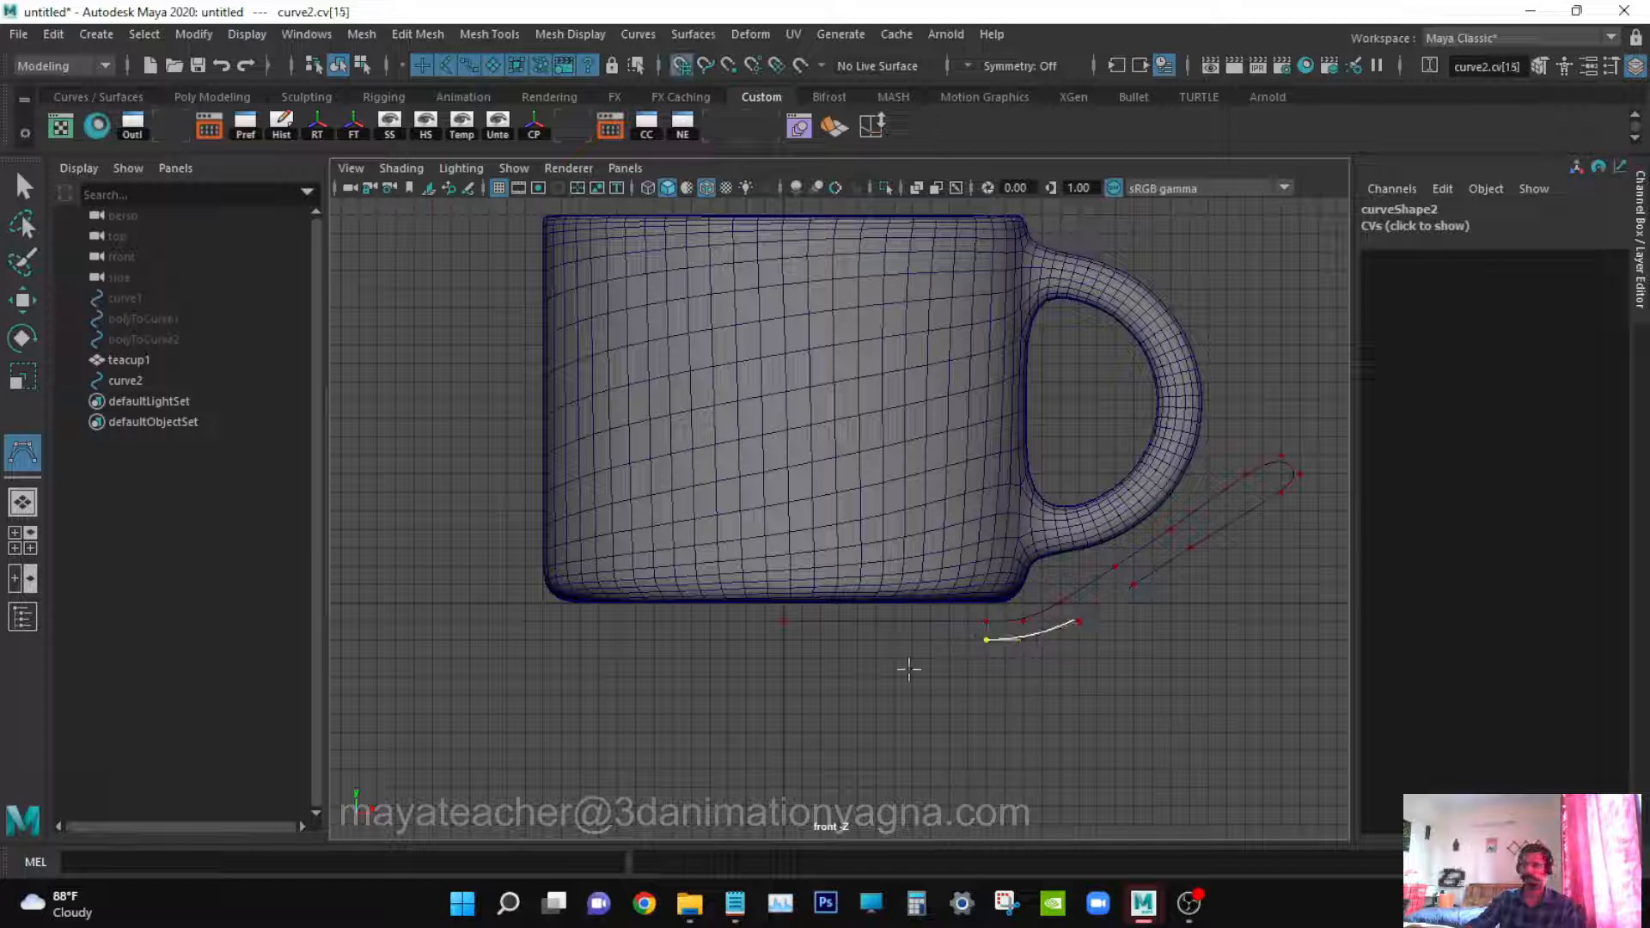
pyautogui.click(875, 640)
pyautogui.click(779, 641)
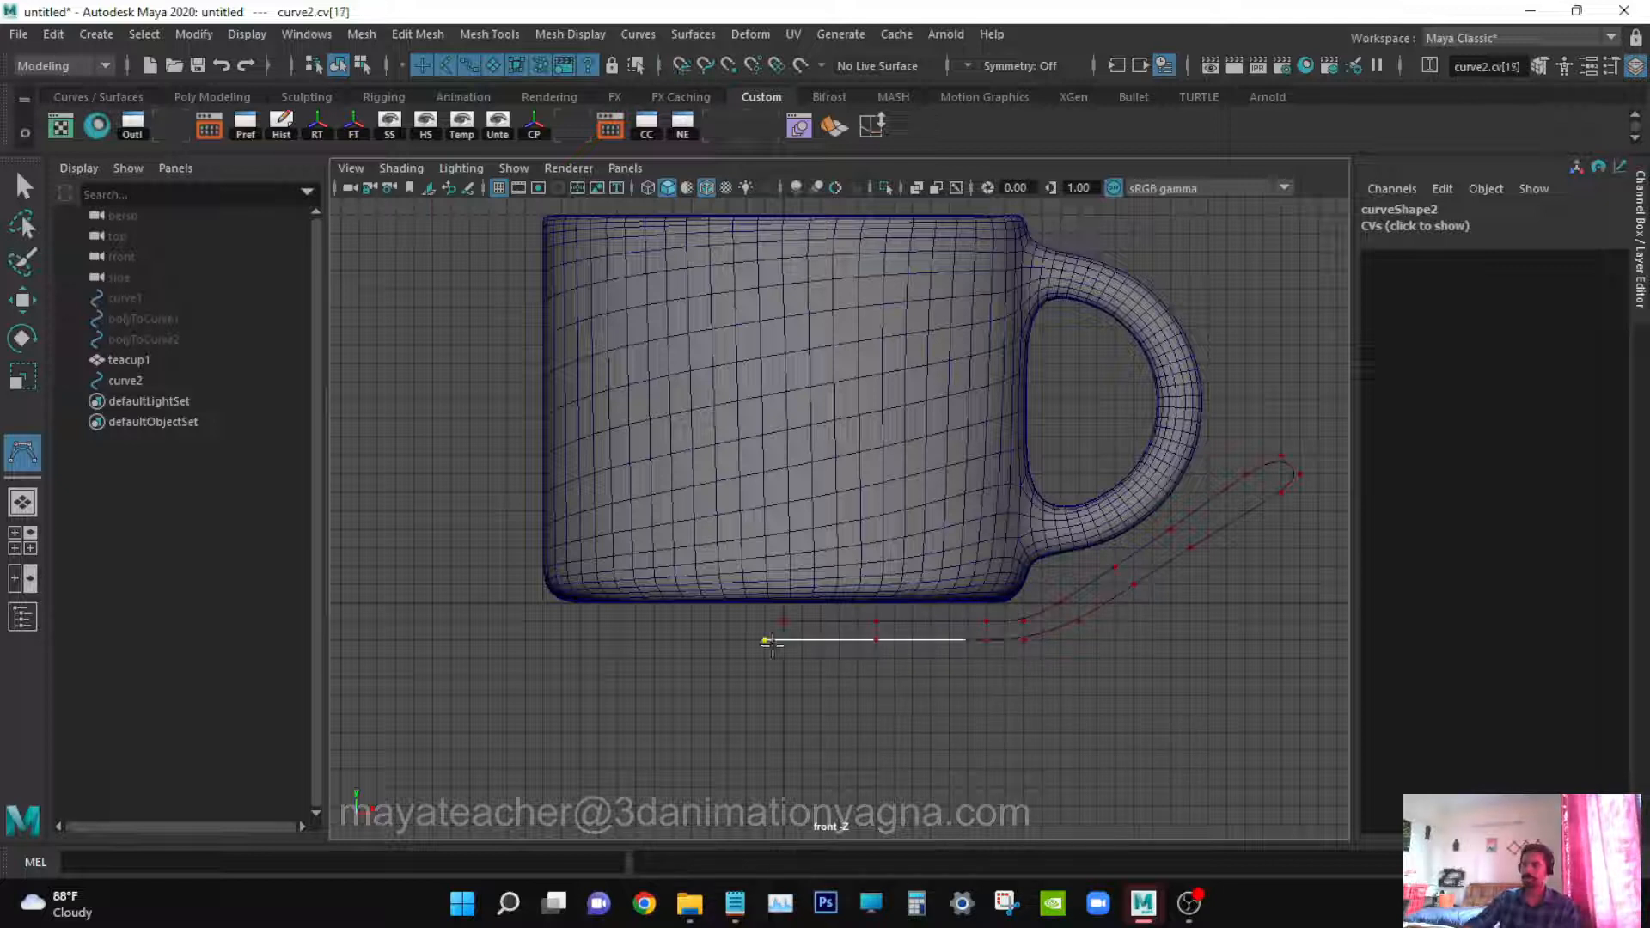
pyautogui.hotkey('ctrl', 'z')
pyautogui.click(781, 640)
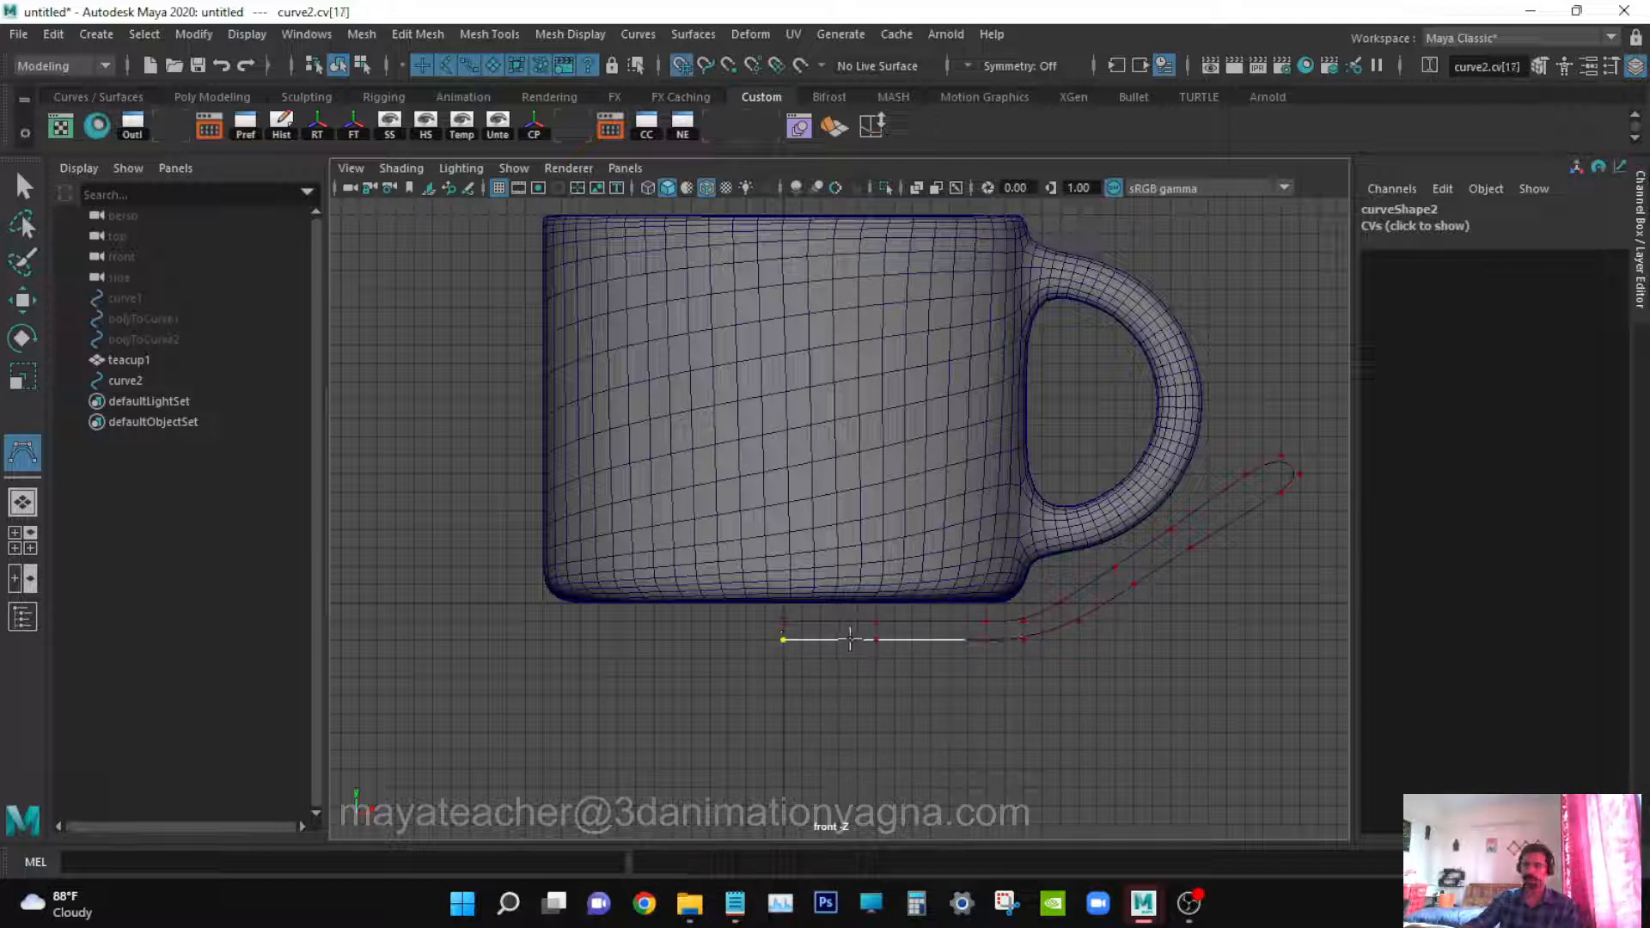
pyautogui.press('Return')
# Display the CVs of curve2, and return to the perspective view with the Channel Box shown
pyautogui.press('w')
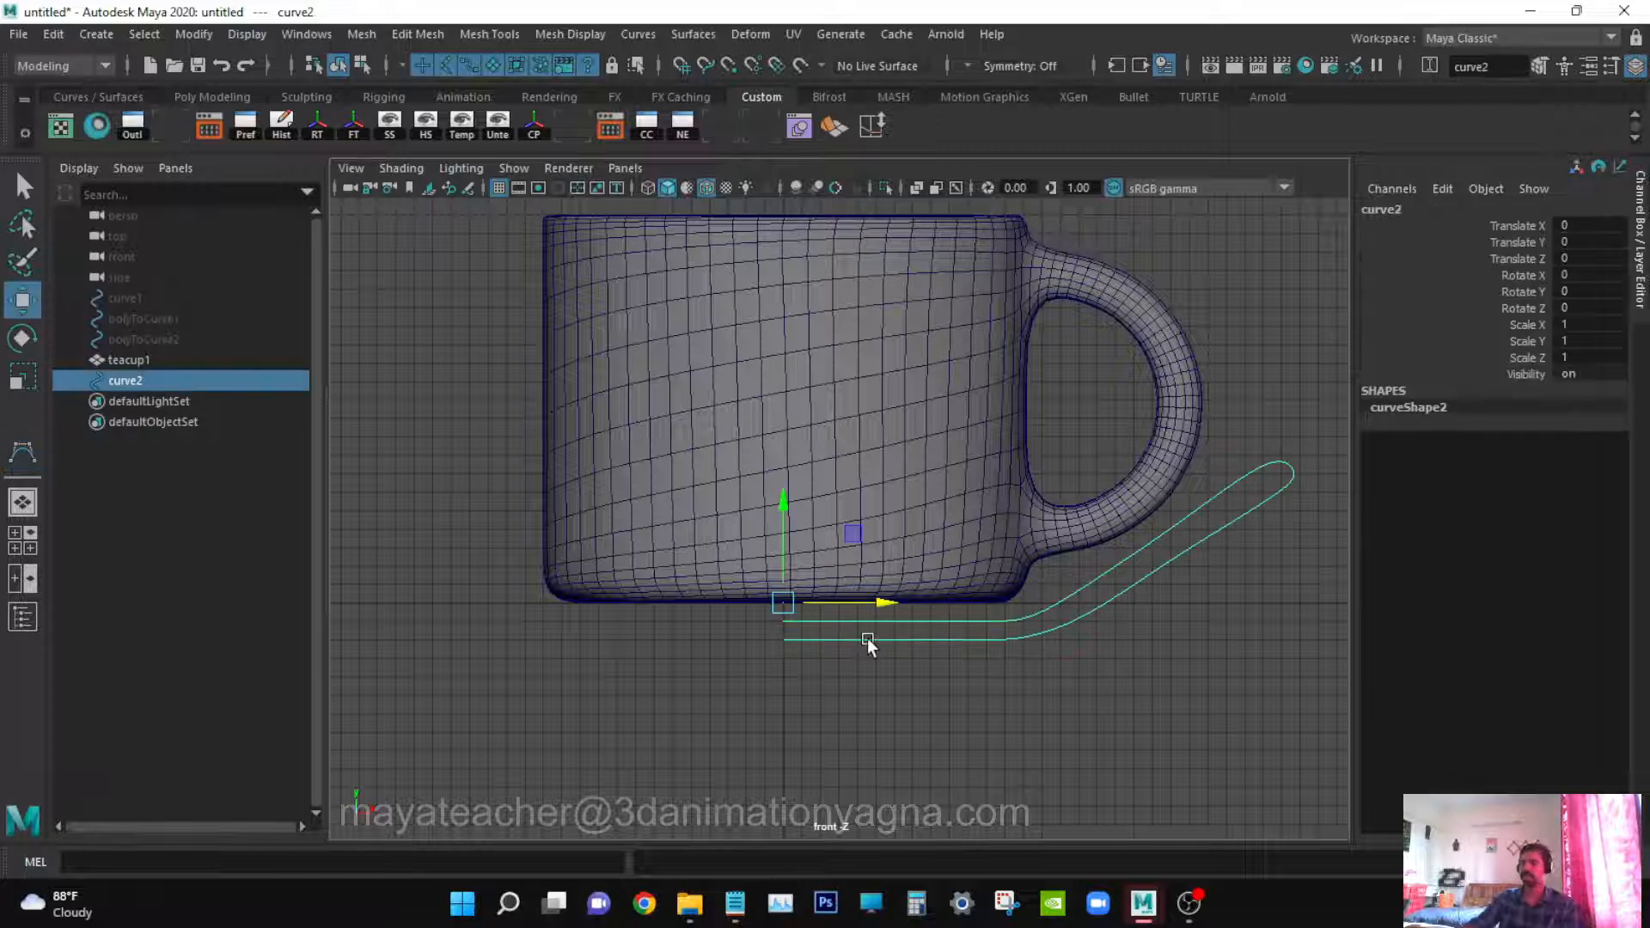
pyautogui.hotkey('ctrl', 'a')
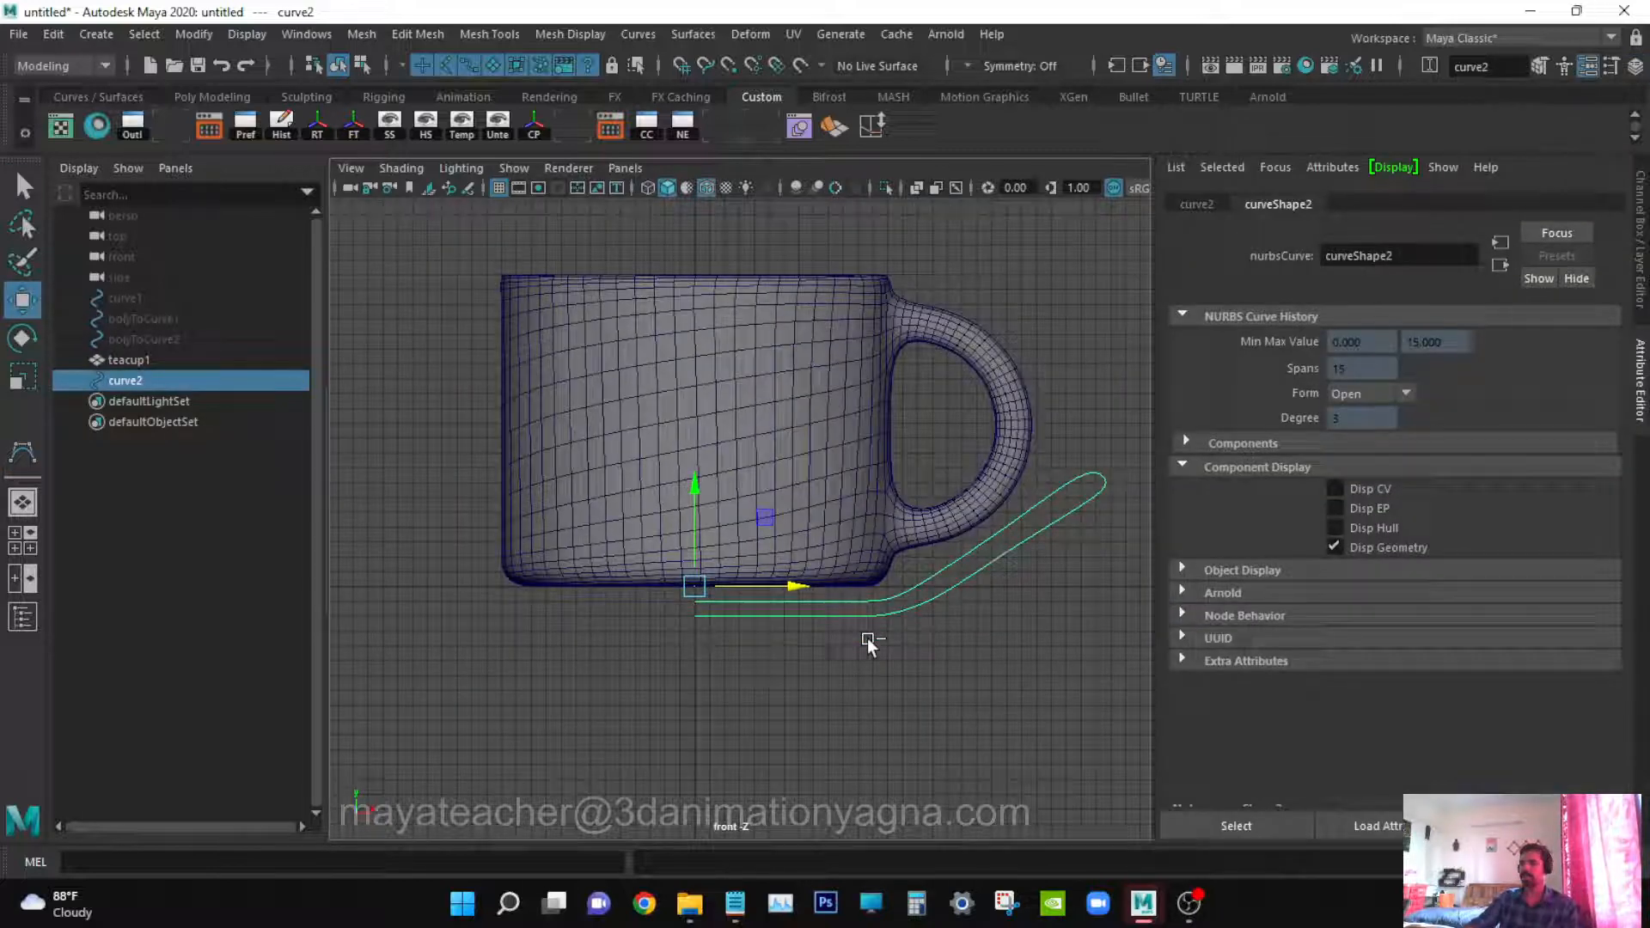
pyautogui.click(1380, 488)
pyautogui.press('space')
pyautogui.moveTo(976, 512); pyautogui.dragTo(977, 473)
pyautogui.click(956, 563)
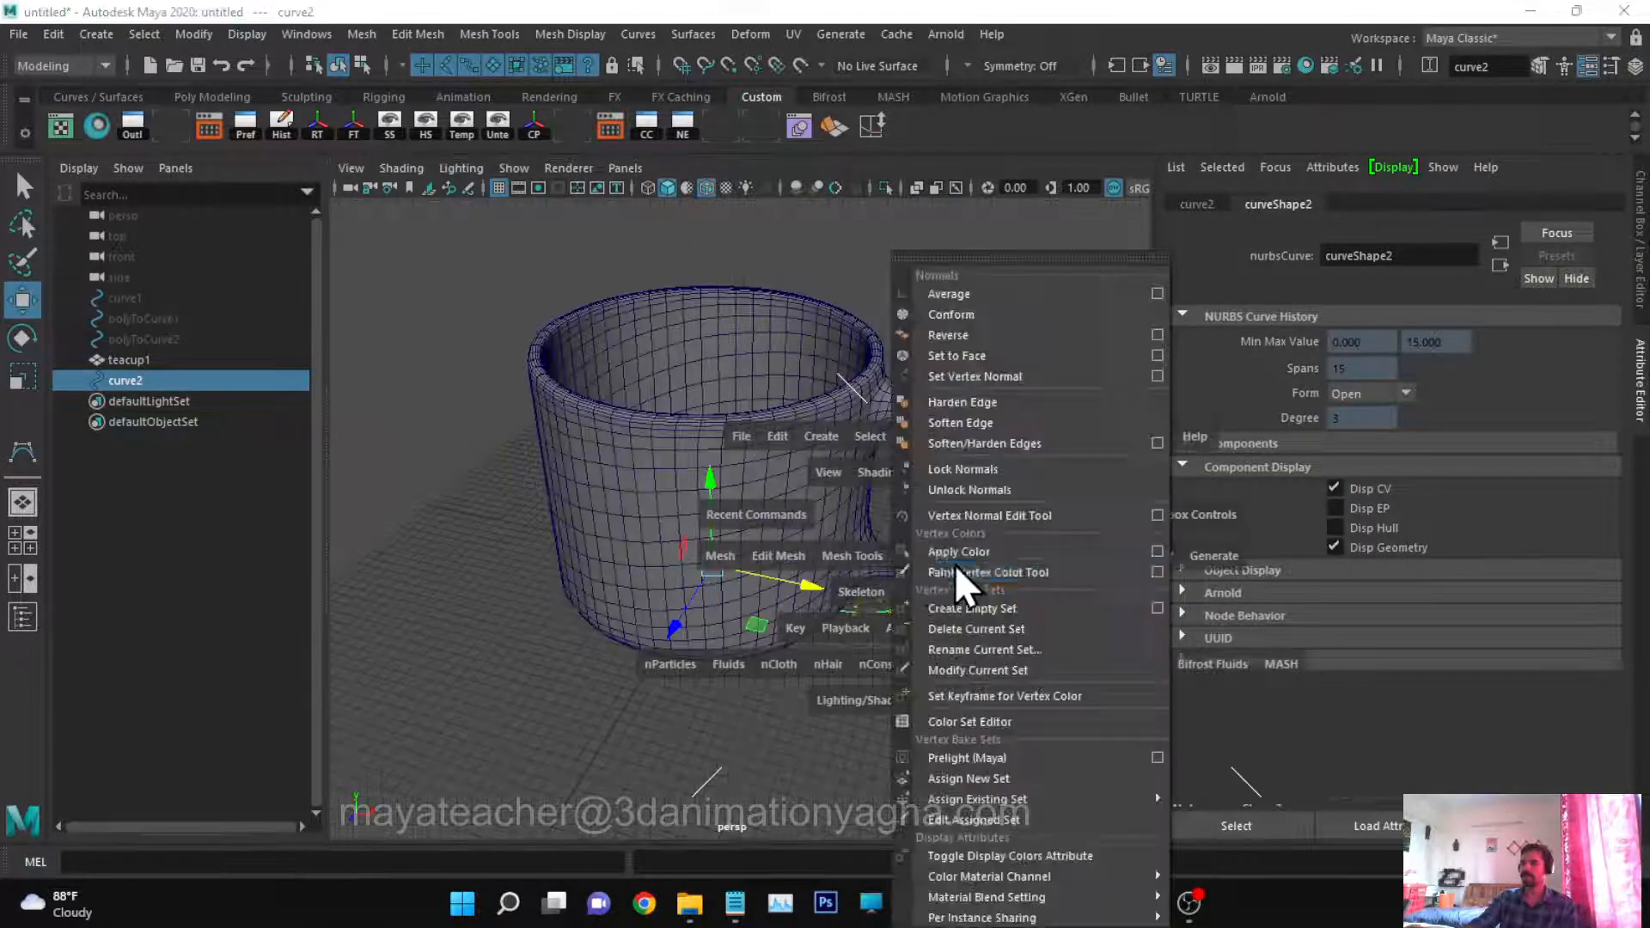
pyautogui.click(745, 546)
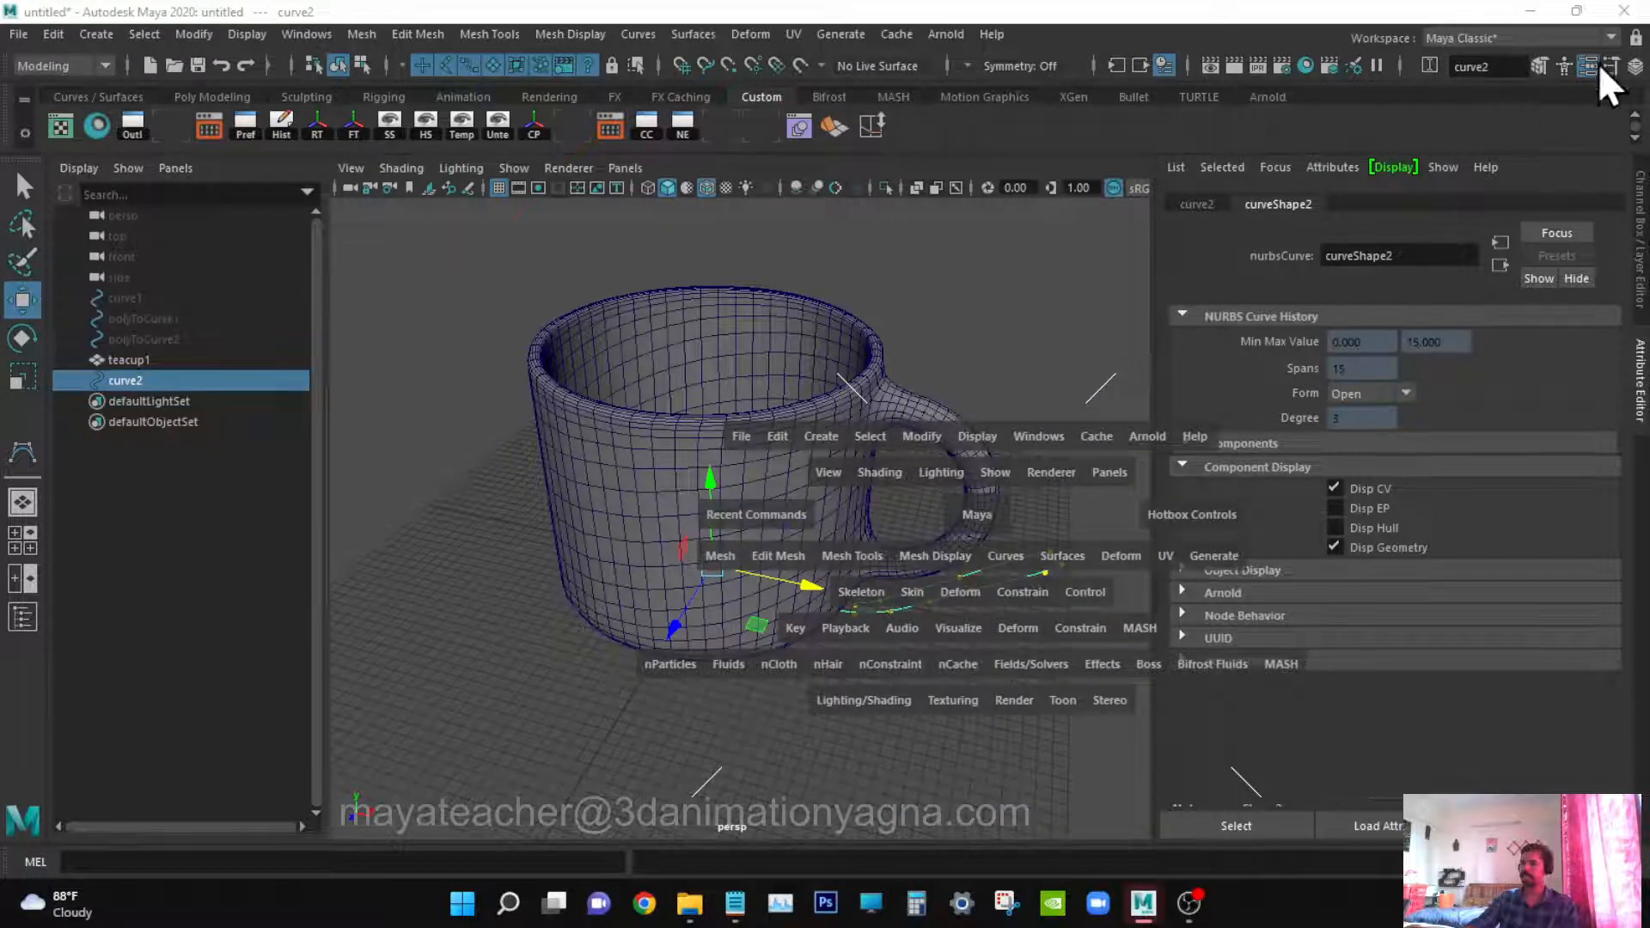
pyautogui.press('space')
pyautogui.click(1588, 67)
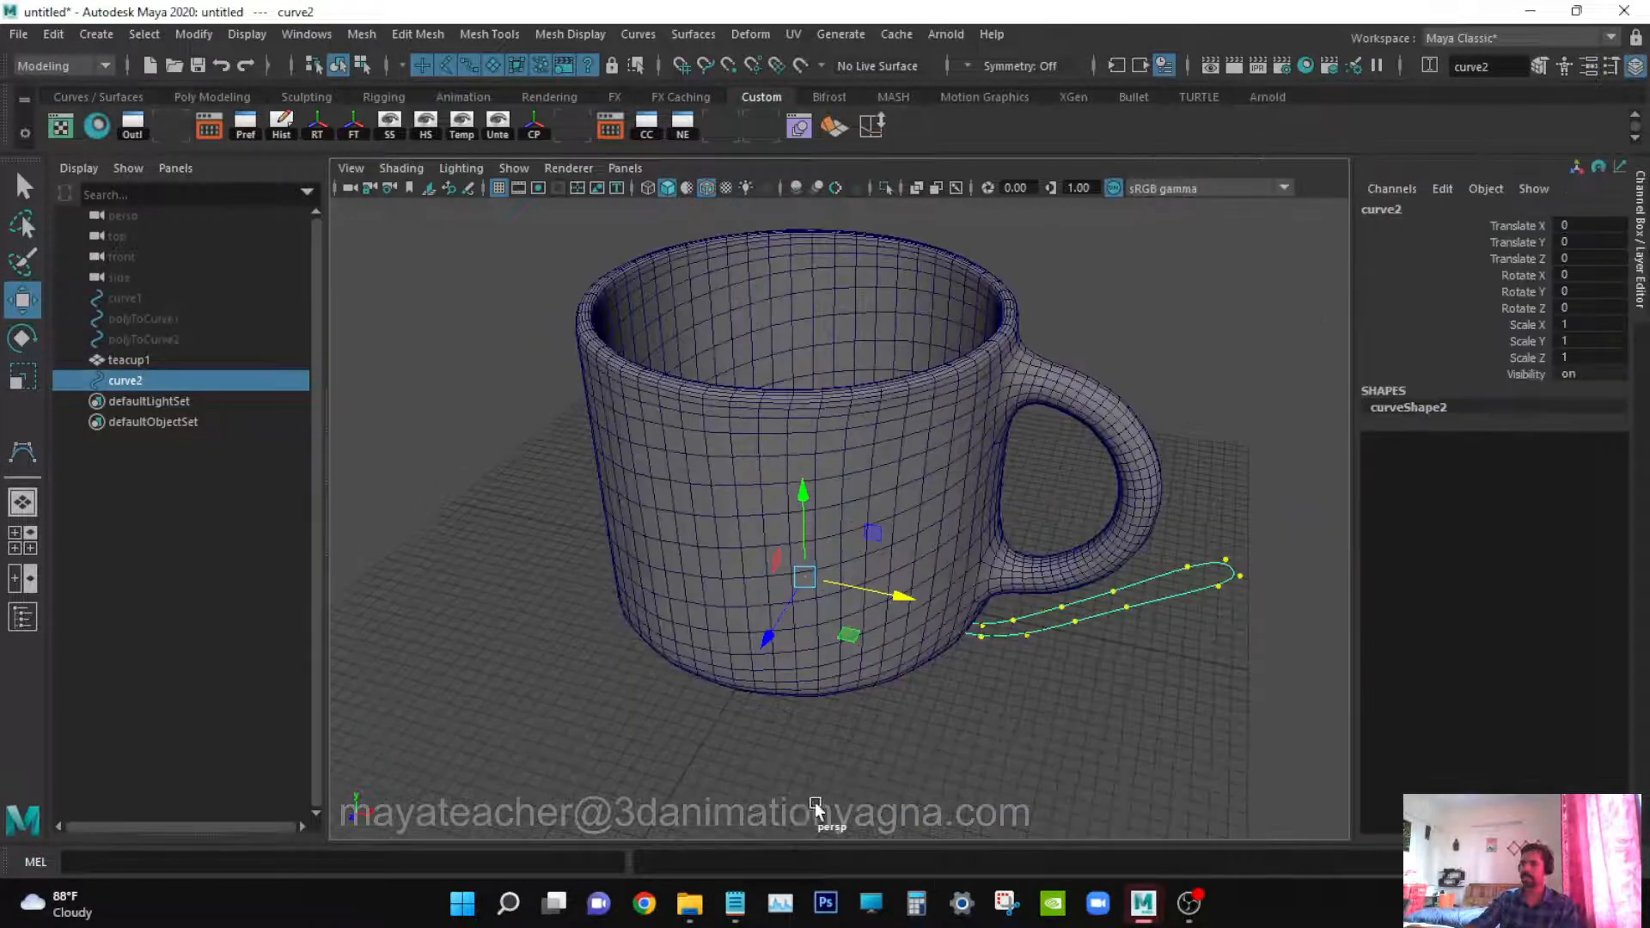
# In the front view, move curve2's two mid-slope CV pairs slightly down and outward to start bowing the saucer profile
pyautogui.keyDown('alt'); pyautogui.moveTo(812, 806); pyautogui.dragTo(803, 747); pyautogui.keyUp('alt')
pyautogui.keyDown('alt'); pyautogui.moveTo(878, 659); pyautogui.dragTo(916, 653); pyautogui.keyUp('alt')
pyautogui.press('space')
pyautogui.moveTo(1102, 559); pyautogui.dragTo(1109, 581)
pyautogui.press('q')
pyautogui.moveTo(1218, 514); pyautogui.dragTo(1121, 358, button='right')
pyautogui.moveTo(1213, 564); pyautogui.dragTo(1213, 564)
pyautogui.press('w')
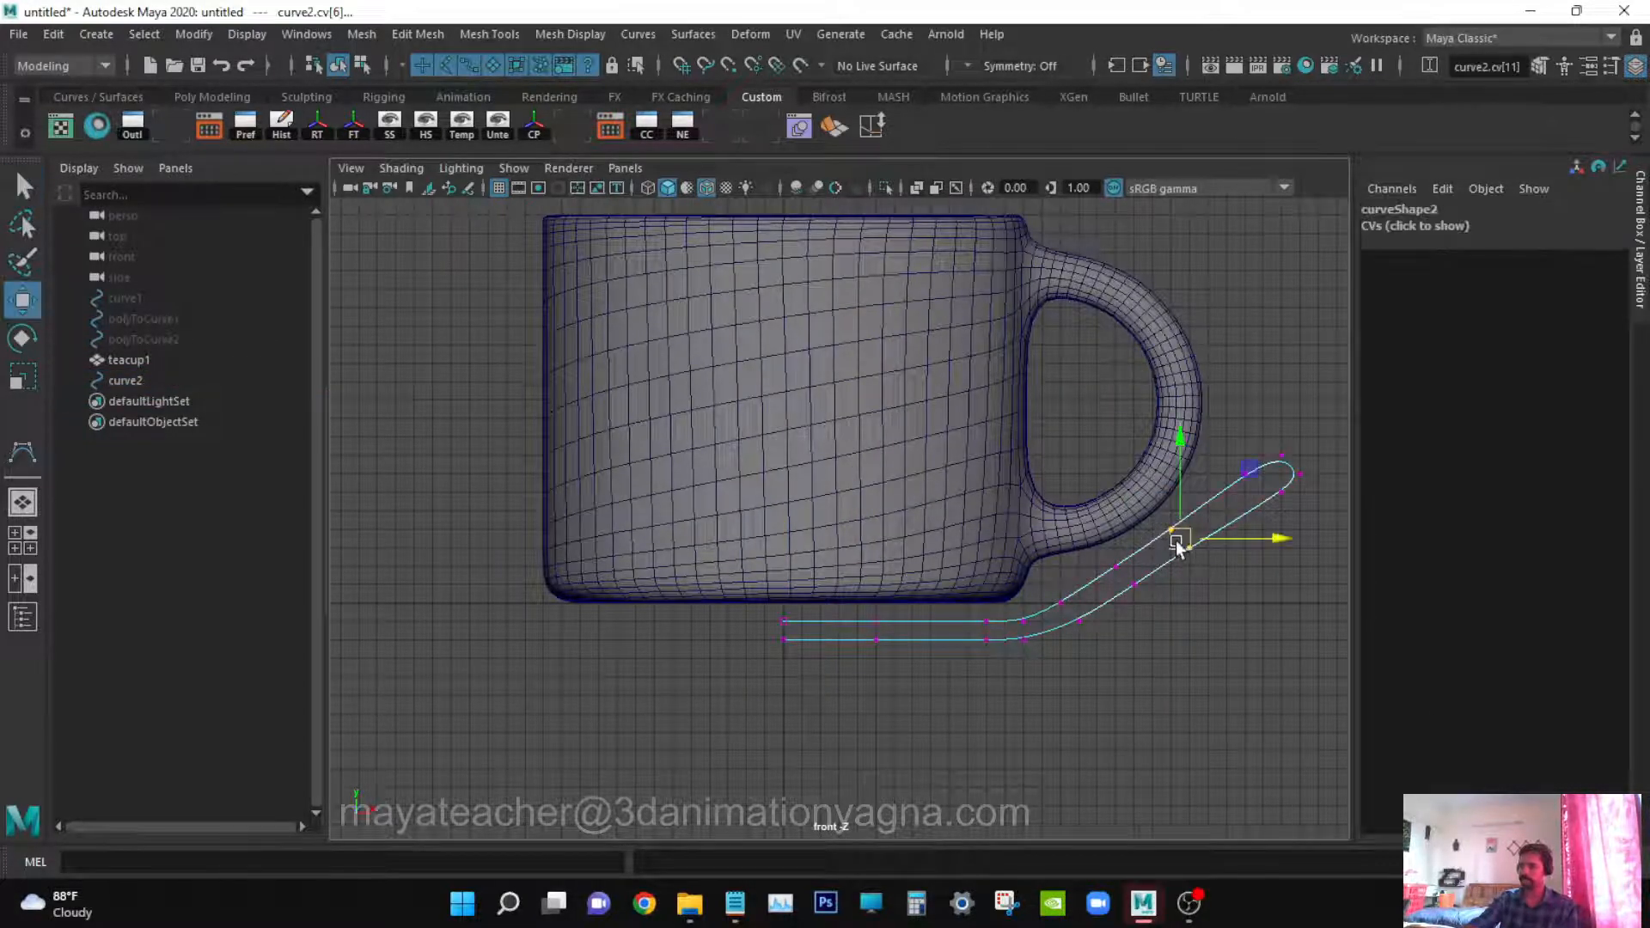
pyautogui.moveTo(1137, 602); pyautogui.dragTo(1136, 593)
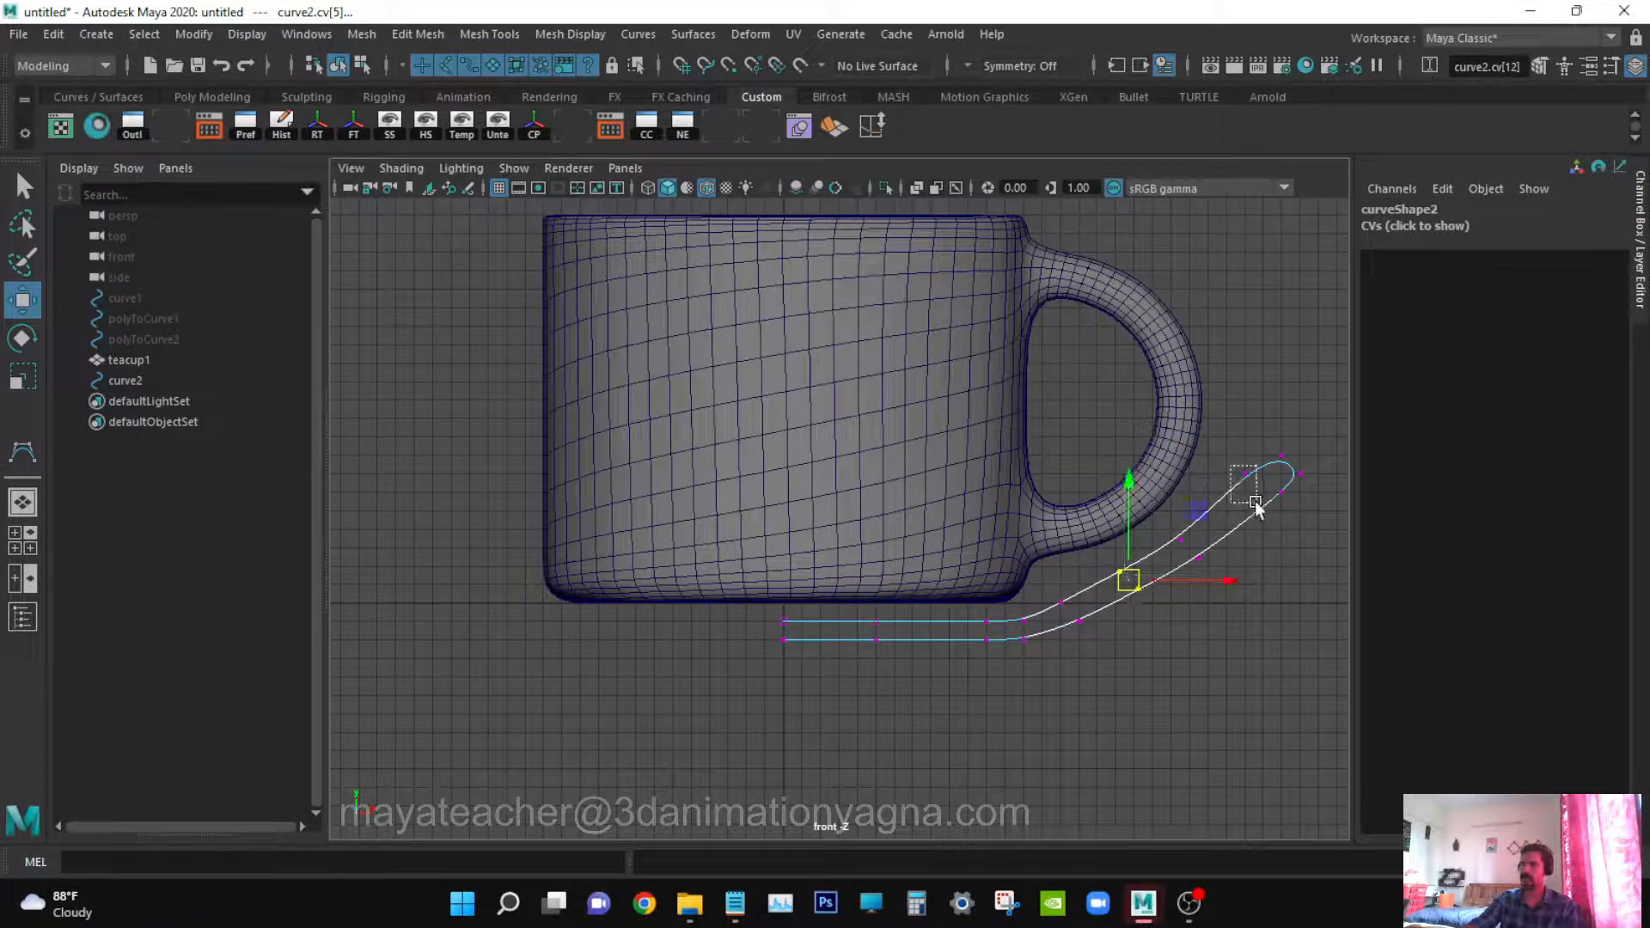
# Nudge the inner CV near the rim and the CV pairs along the slope to even out the profile's curvature
pyautogui.moveTo(1256, 506); pyautogui.dragTo(1252, 473)
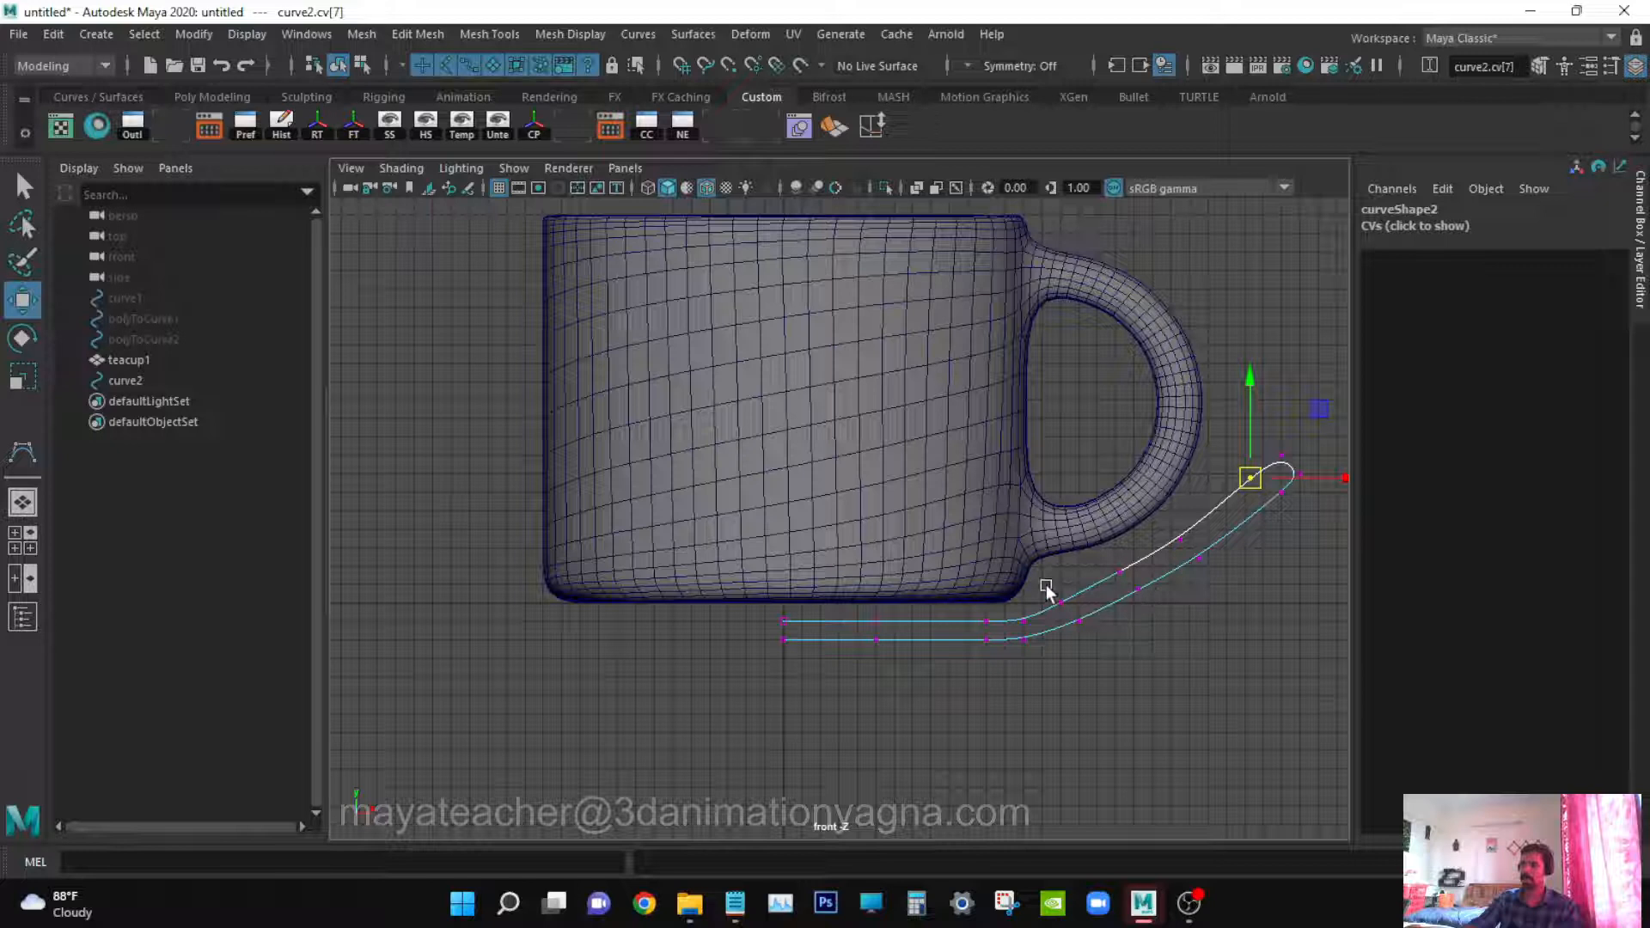
pyautogui.moveTo(1045, 585); pyautogui.dragTo(1081, 622)
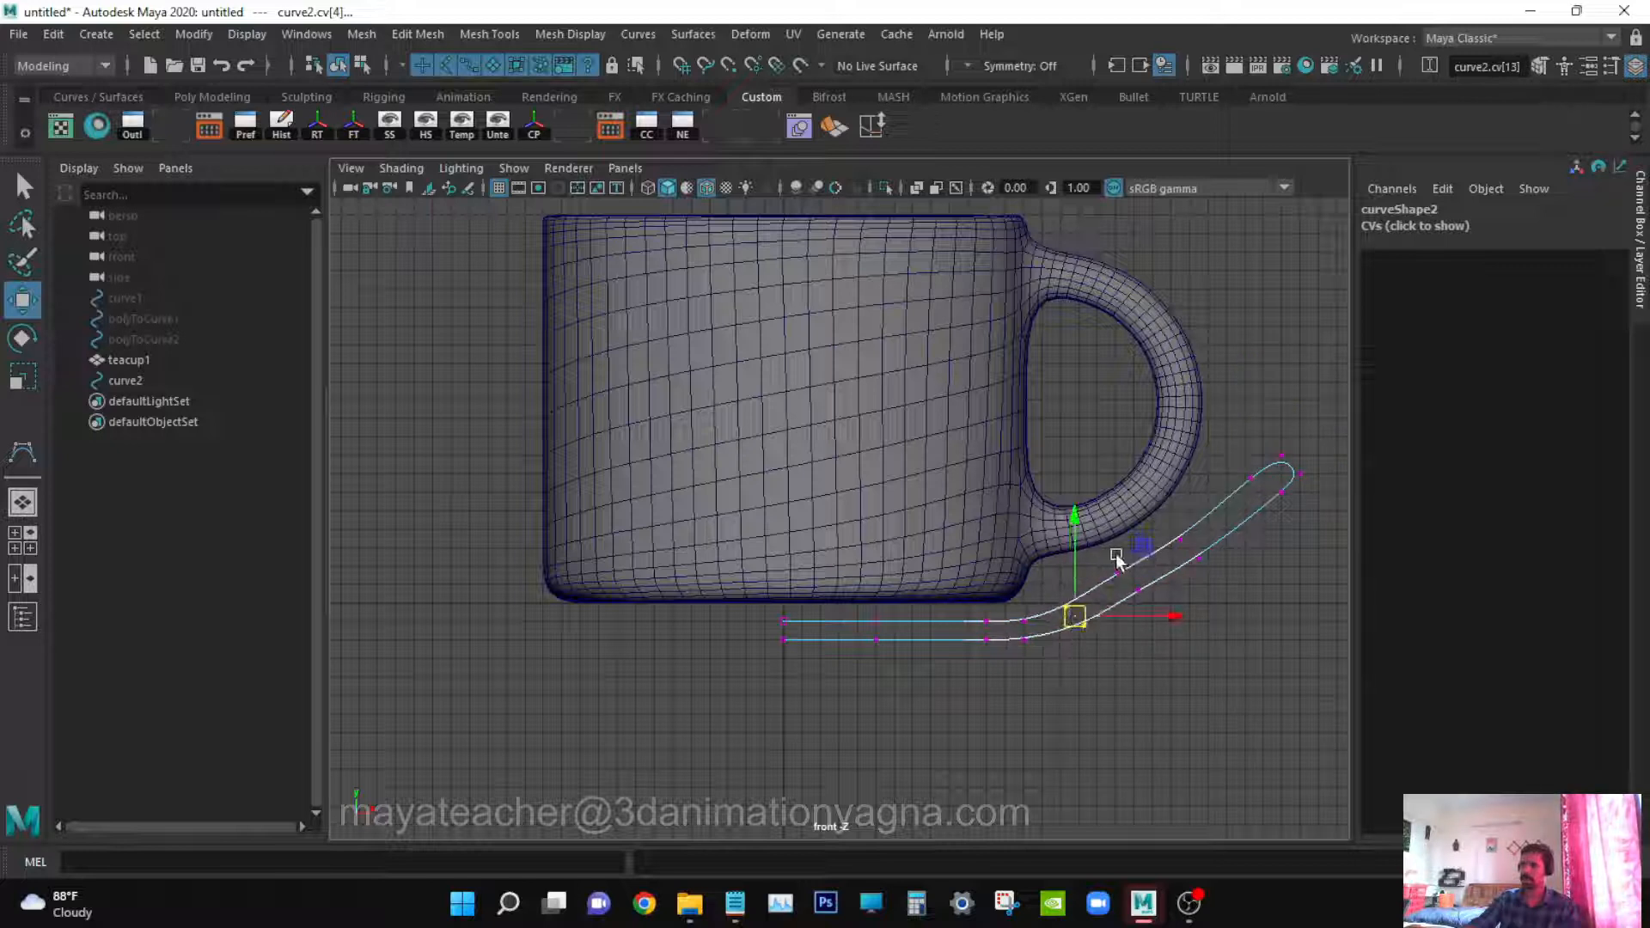
pyautogui.moveTo(1130, 570); pyautogui.dragTo(1136, 581)
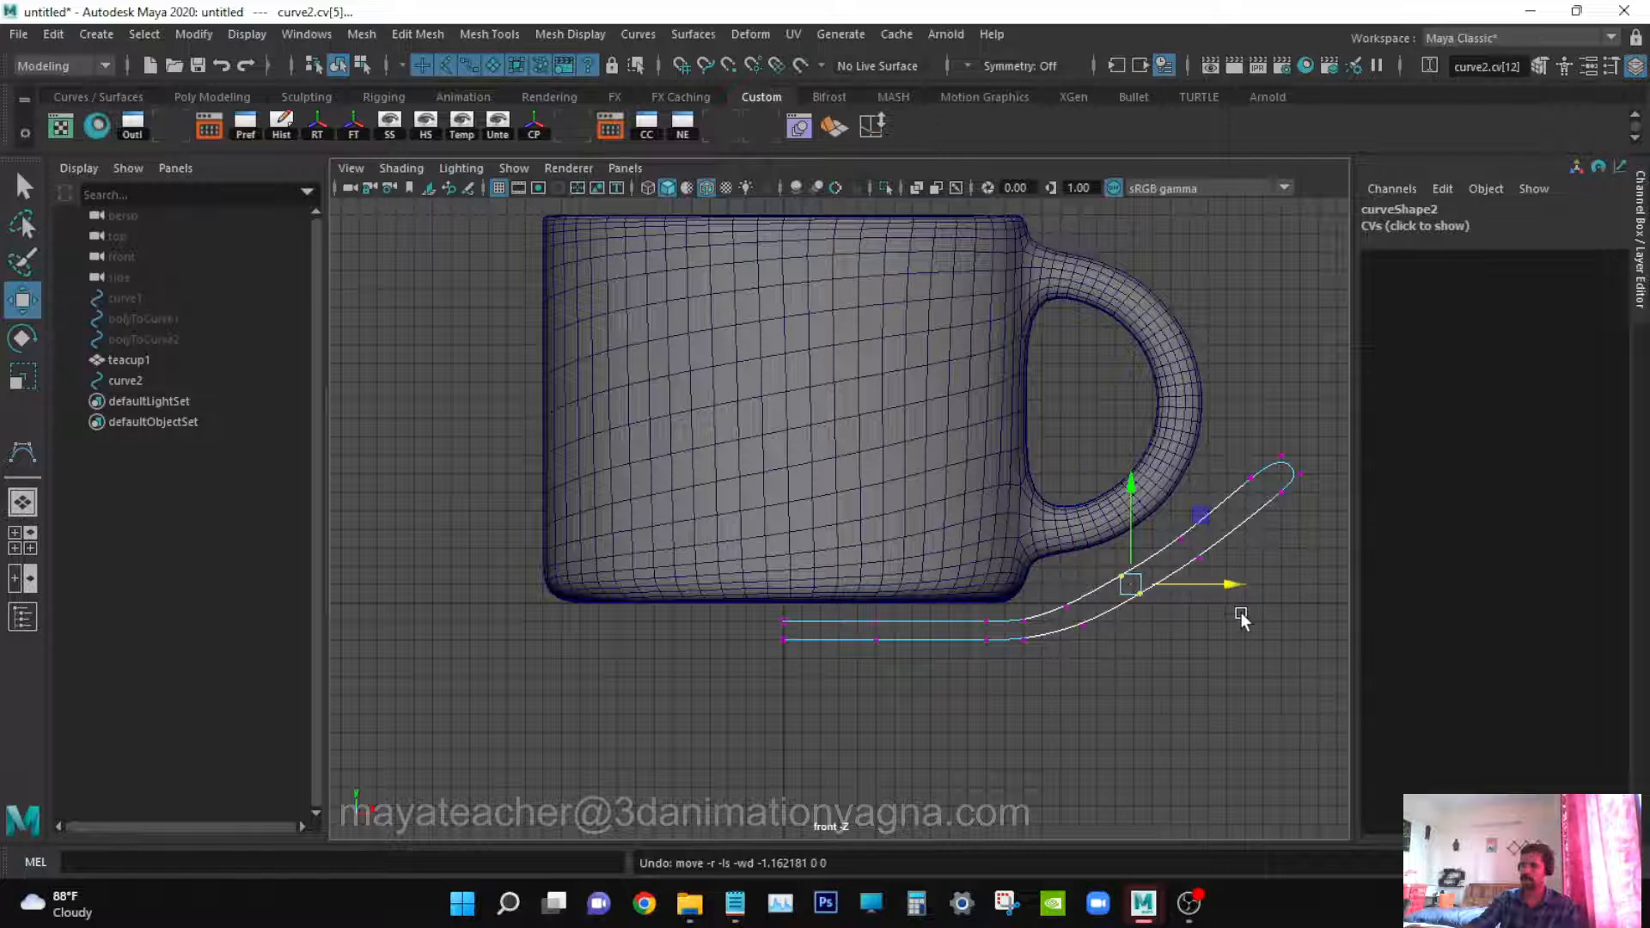
pyautogui.moveTo(1243, 615); pyautogui.dragTo(1199, 547)
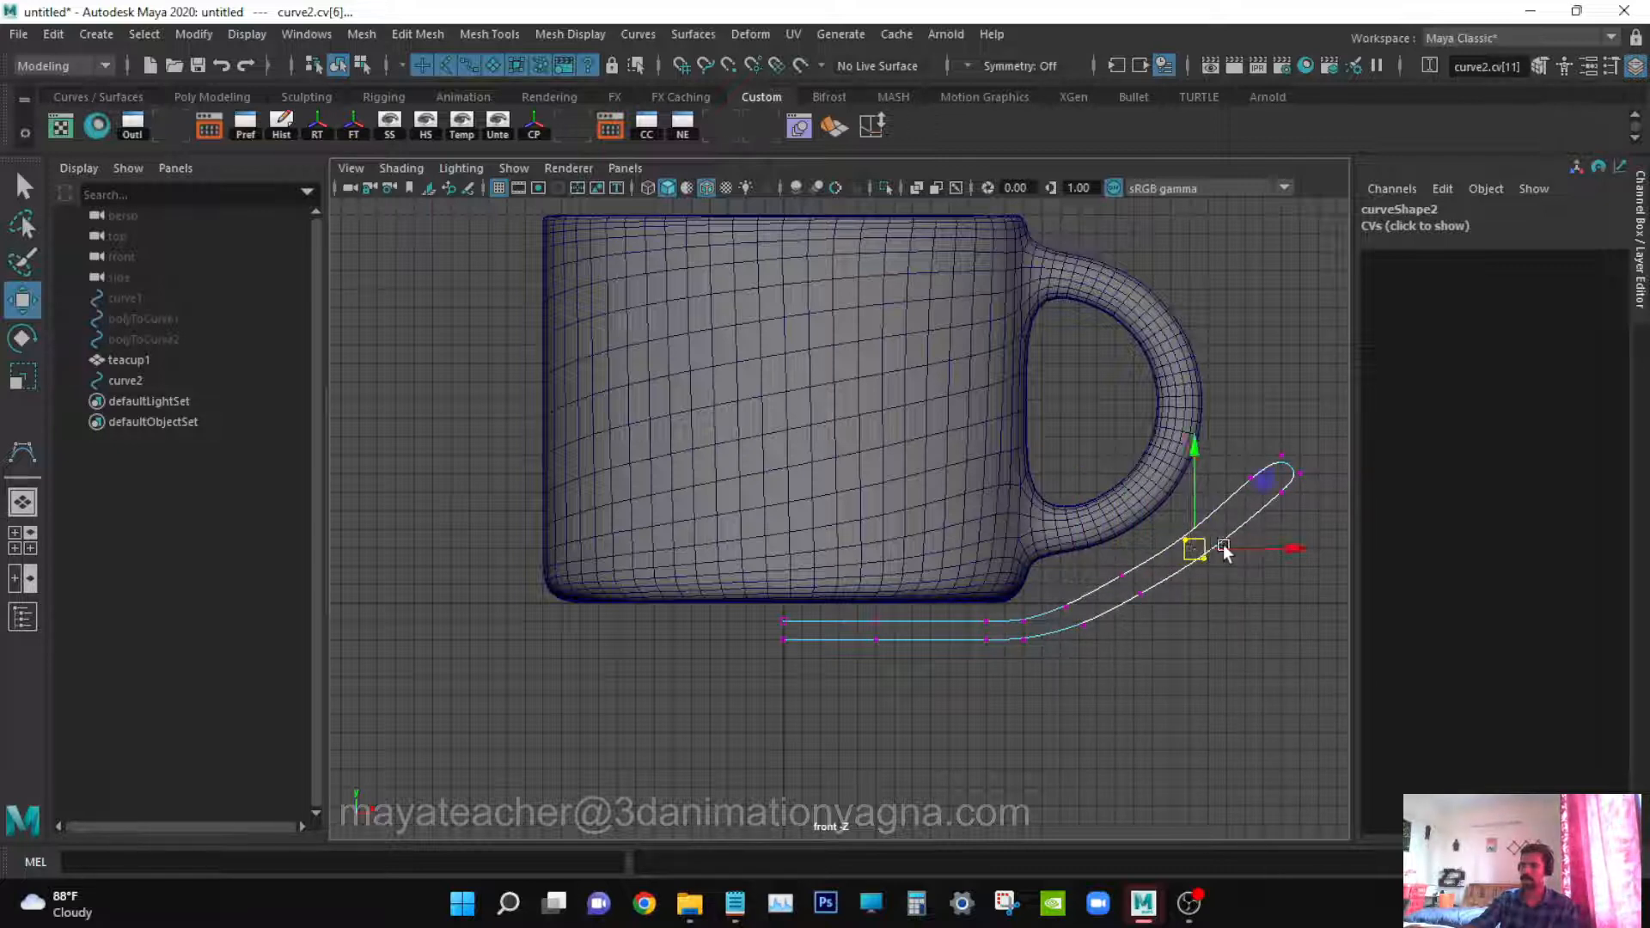
# Fine-tune the CV pair just beneath the handle's lower joint, keeping the profile's two lines parallel, and clear the selection
pyautogui.press('q')
pyautogui.click(1239, 628)
pyautogui.moveTo(1145, 605); pyautogui.dragTo(1146, 604)
pyautogui.press('w')
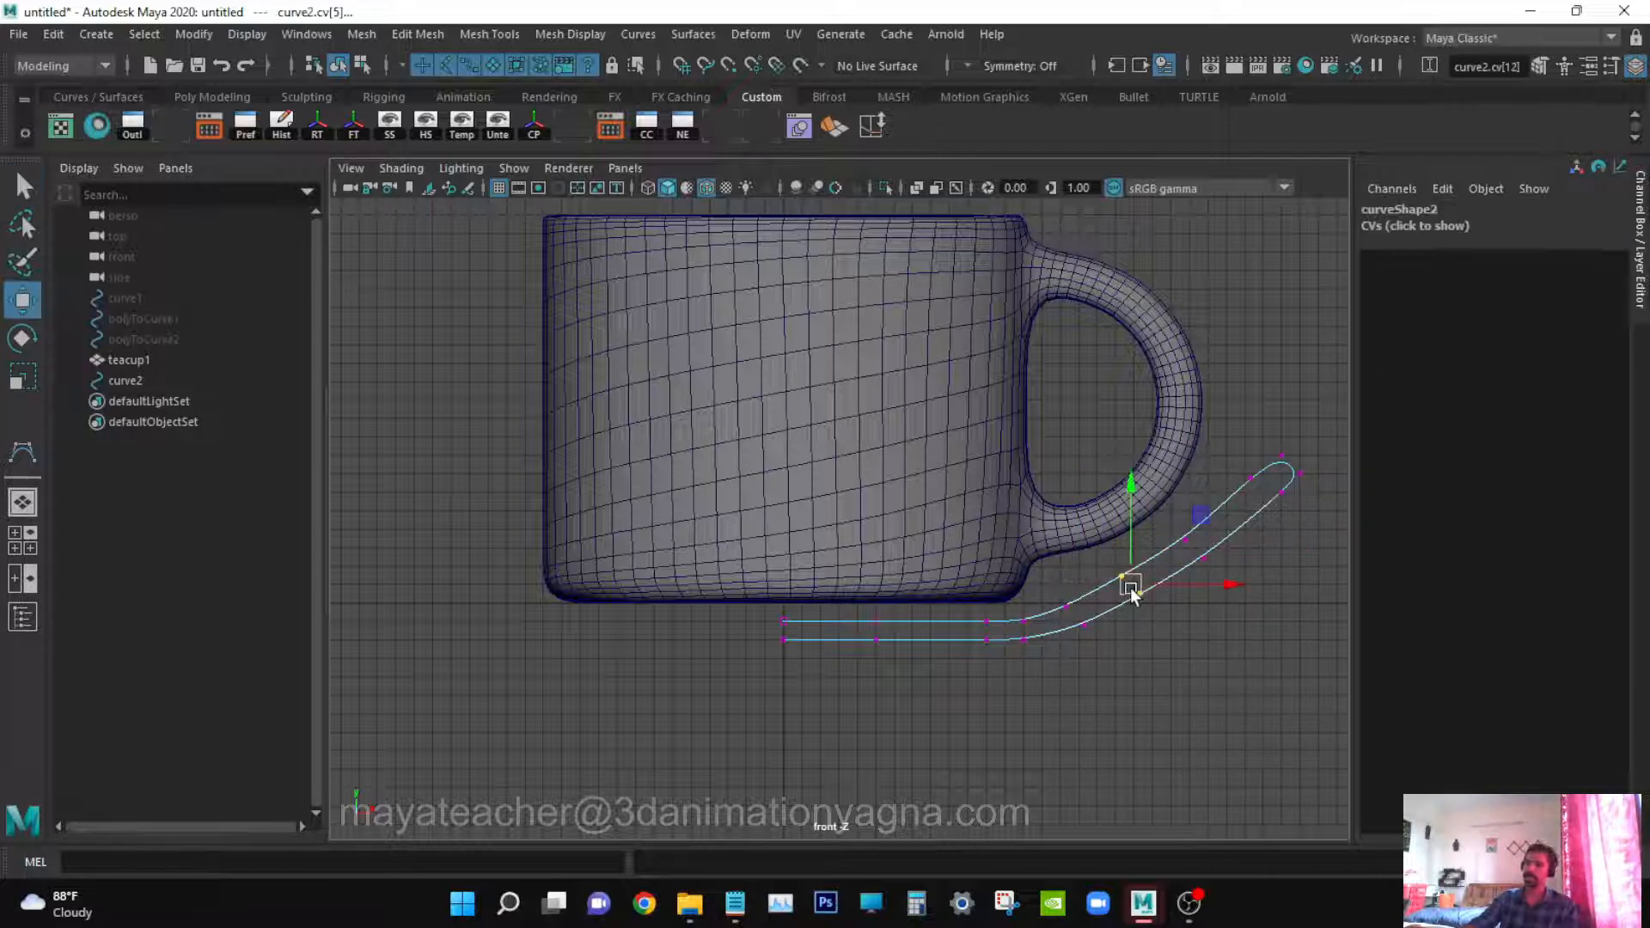
pyautogui.press('q')
pyautogui.click(1129, 668)
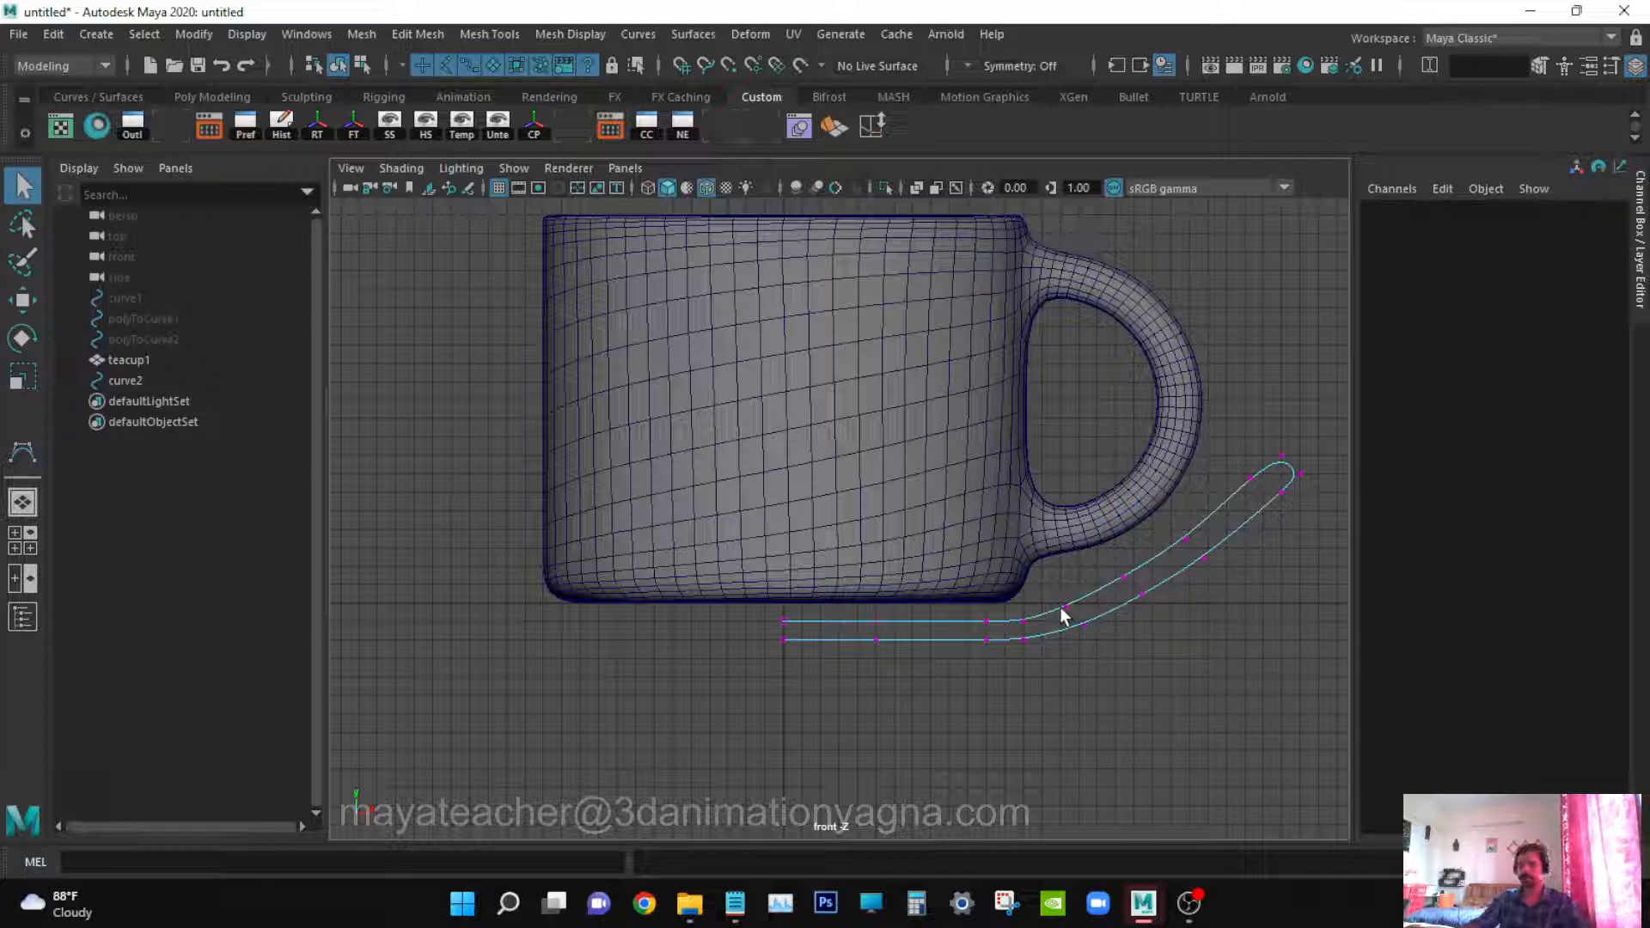
# Select curve2 as a whole and raise it to Translate Y 0.38 in the front view, returning to perspective
pyautogui.click(1063, 614)
pyautogui.press('space')
pyautogui.moveTo(1063, 611); pyautogui.dragTo(1064, 554)
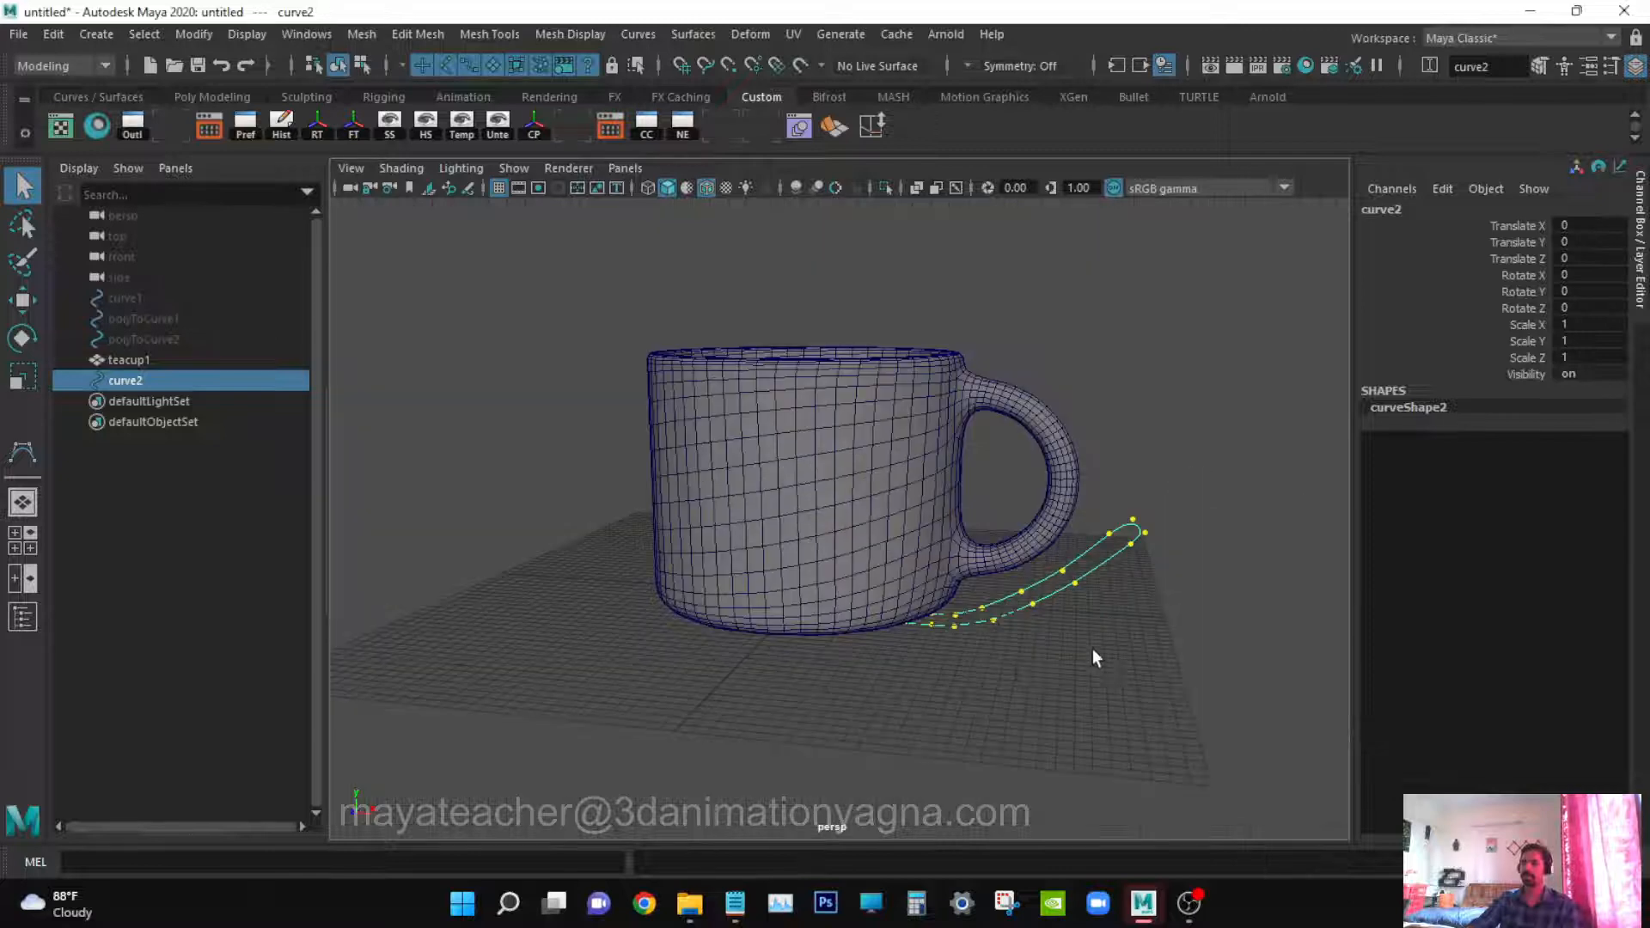
pyautogui.keyDown('alt'); pyautogui.moveTo(1091, 650); pyautogui.dragTo(982, 676); pyautogui.keyUp('alt')
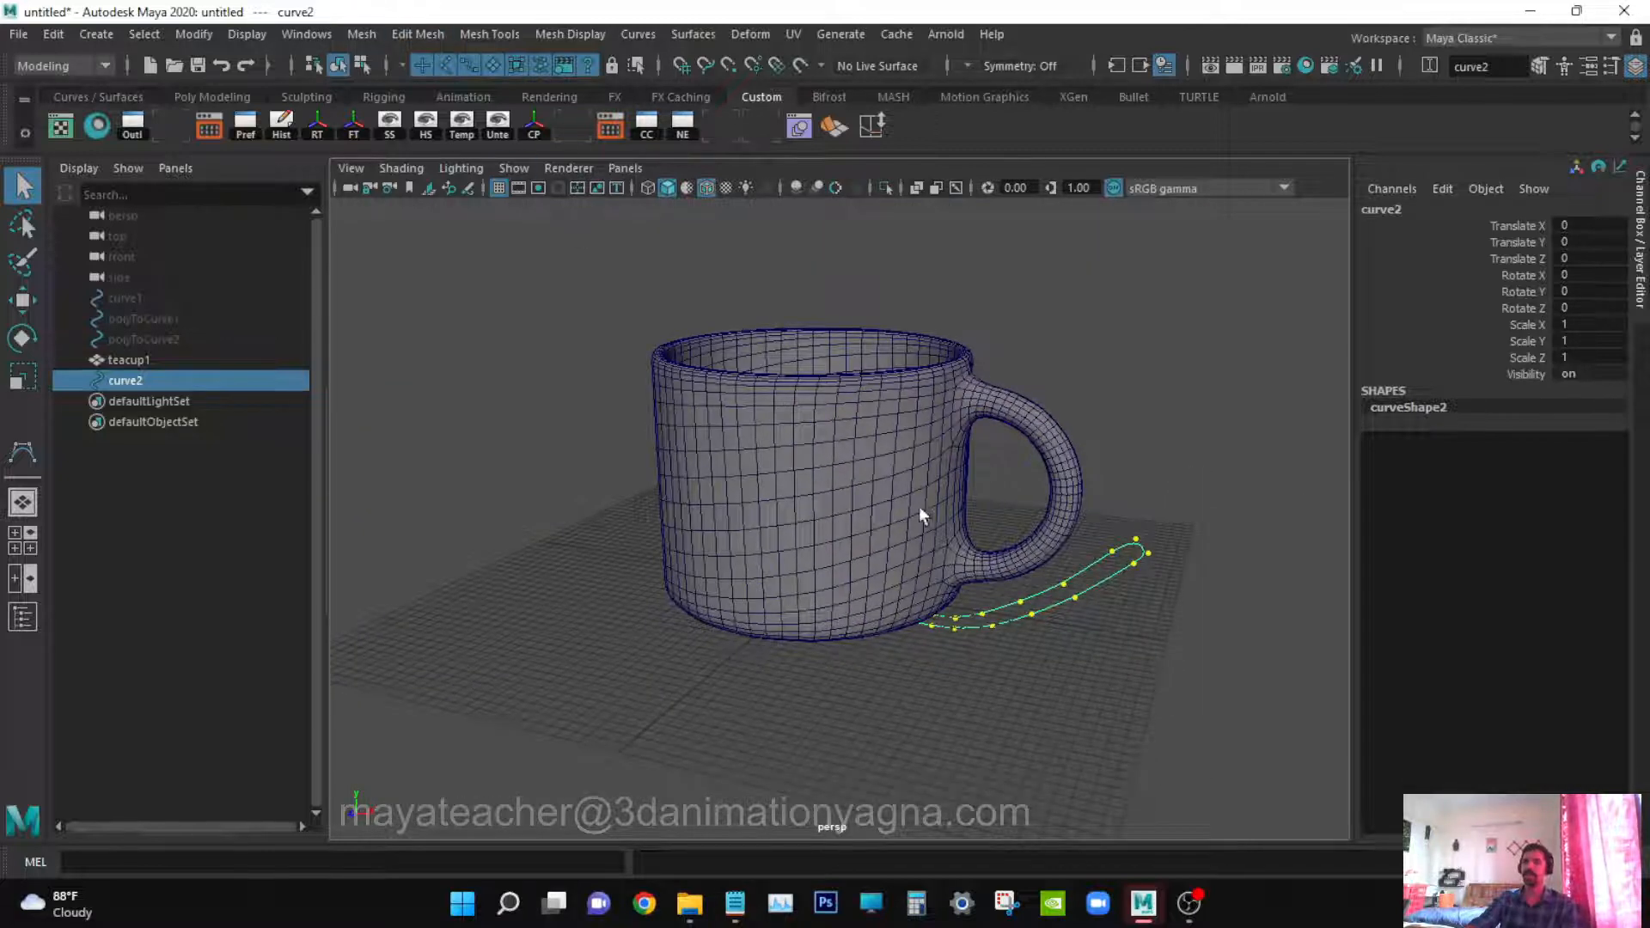
pyautogui.press('space')
pyautogui.moveTo(914, 576); pyautogui.dragTo(926, 616)
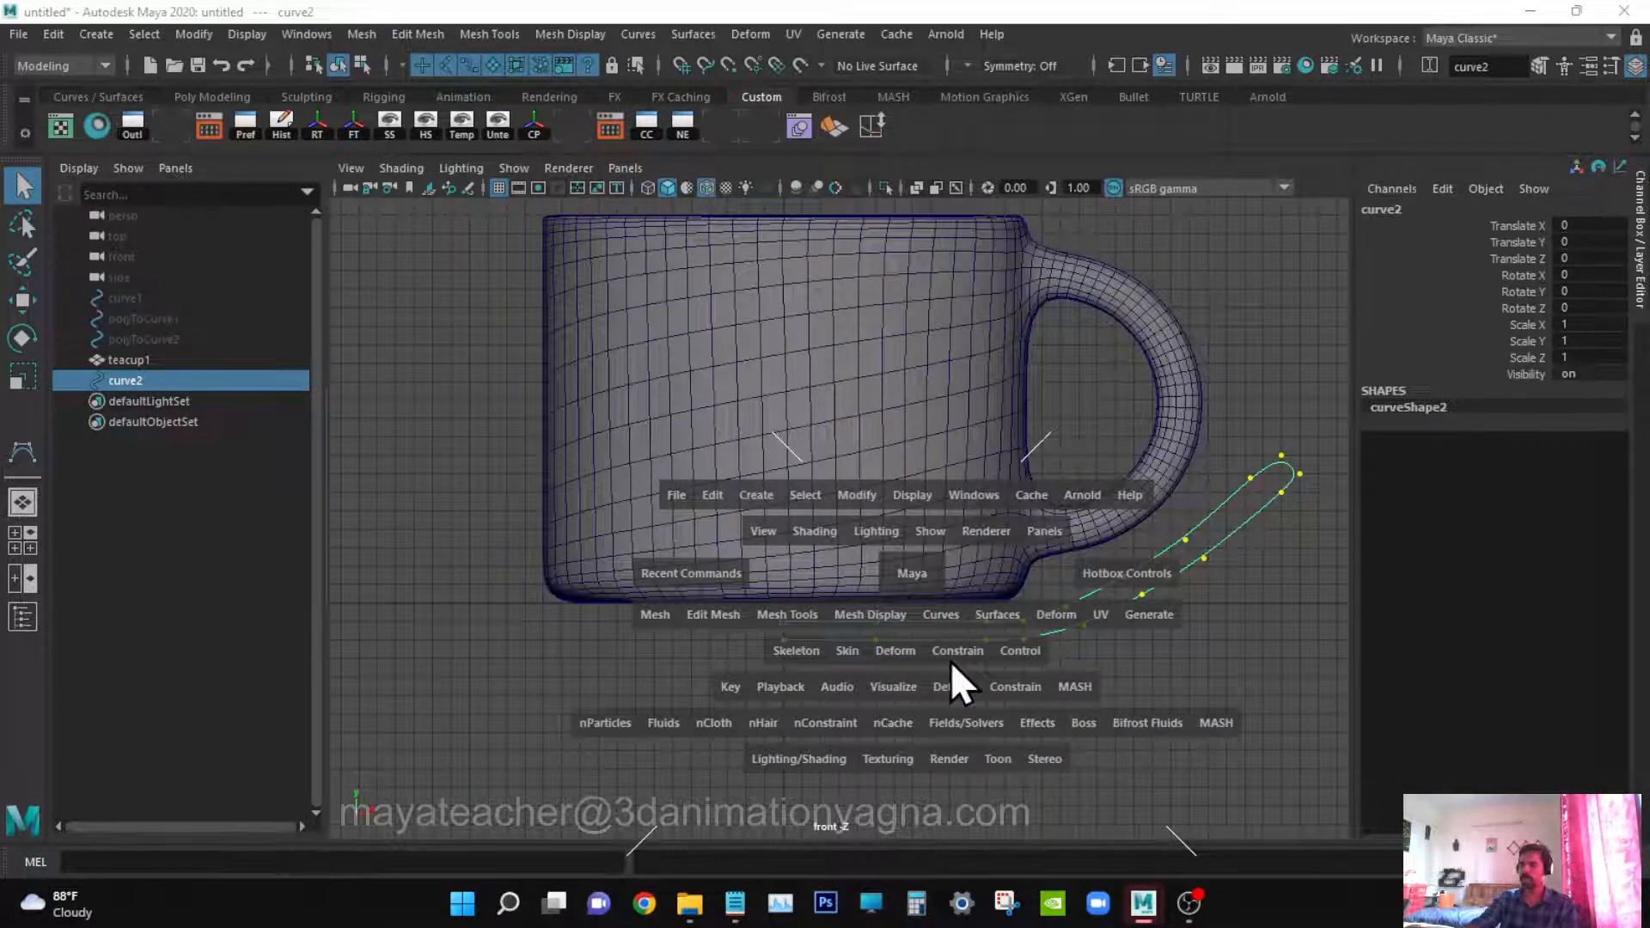
pyautogui.press('w')
pyautogui.moveTo(782, 514)
pyautogui.mouseDown()
pyautogui.moveTo(791, 471)
pyautogui.moveTo(787, 513)
pyautogui.mouseUp()
pyautogui.press('space')
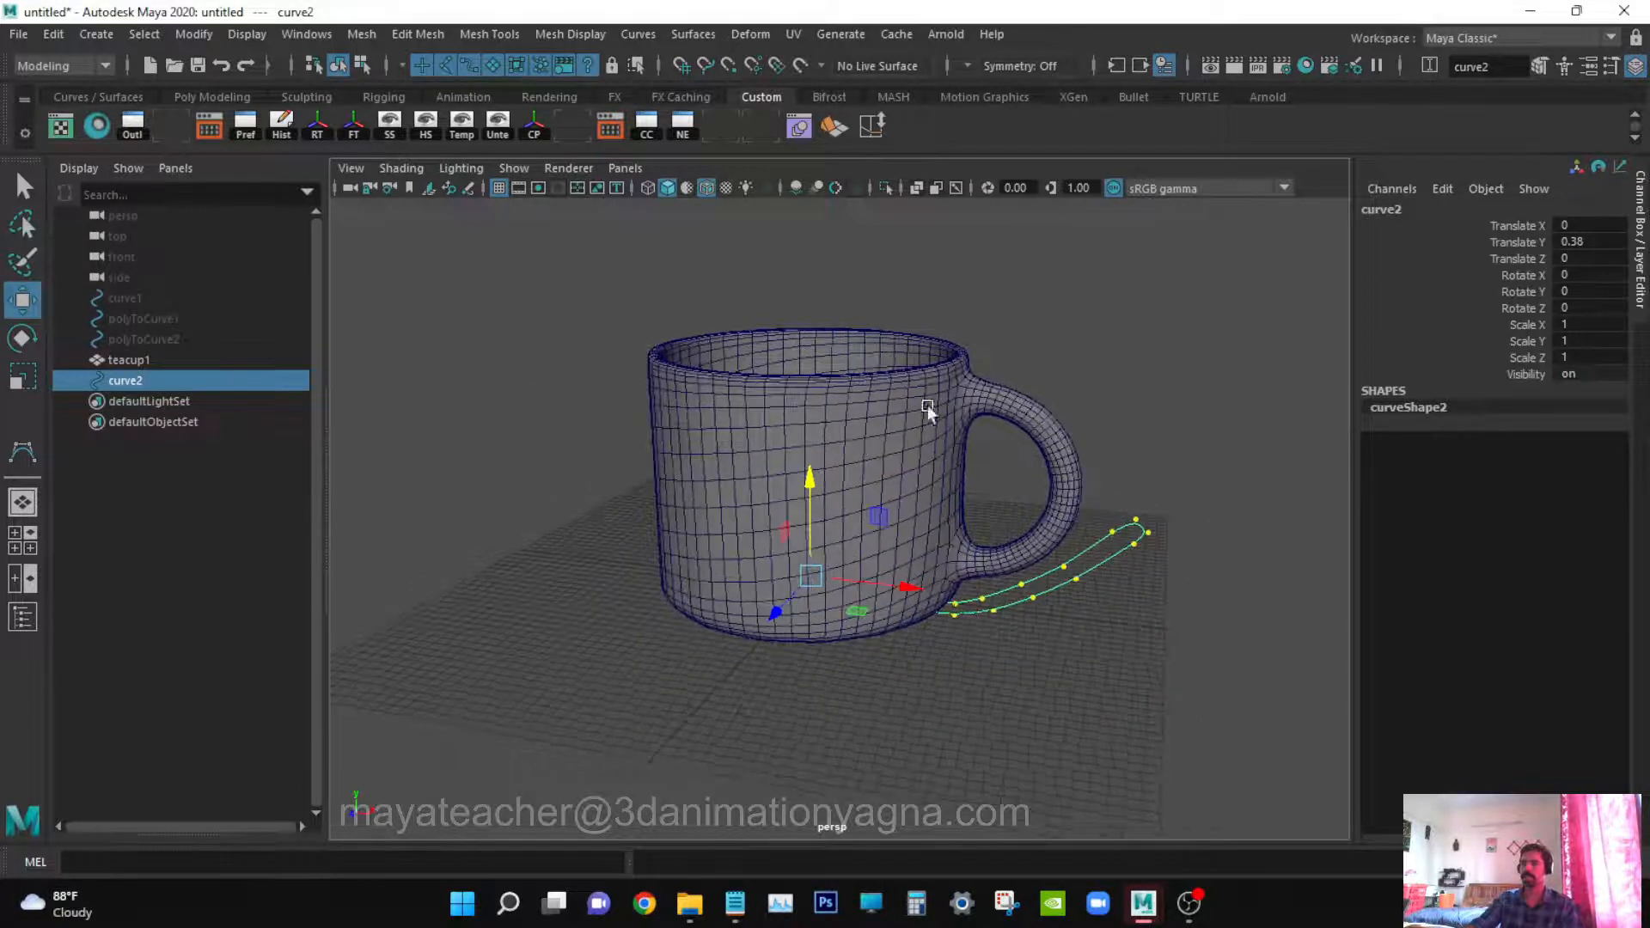
# Revolve curve2 a full 360 degrees around the Y axis with 16 segments and polygon output to form the saucer
pyautogui.click(716, 35)
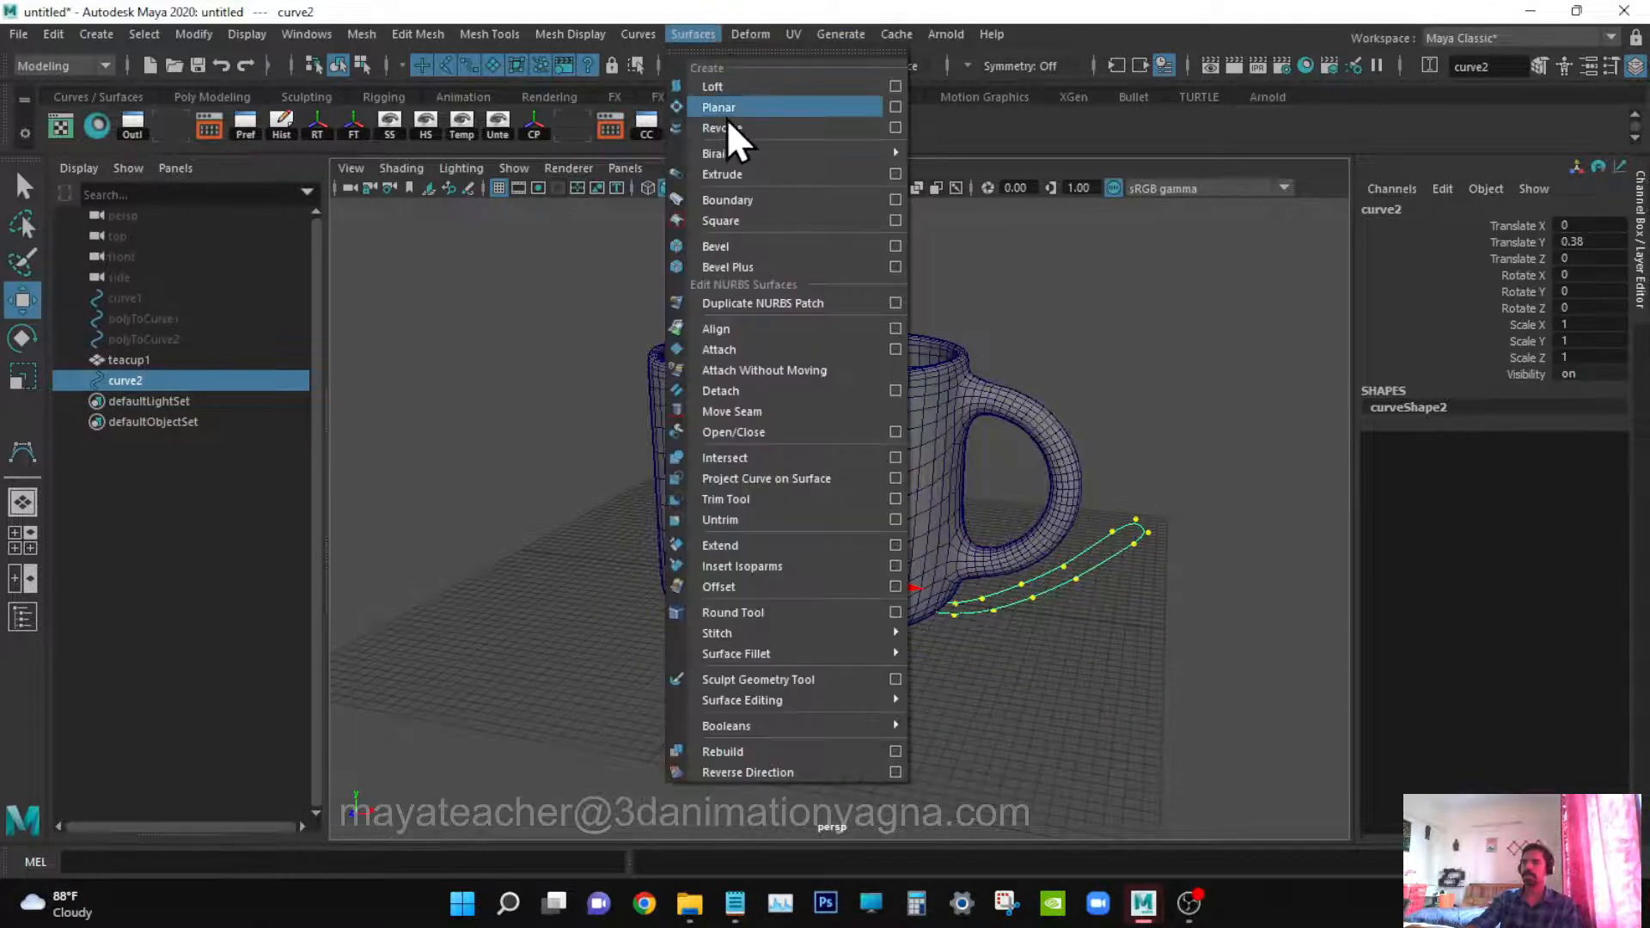
pyautogui.click(890, 128)
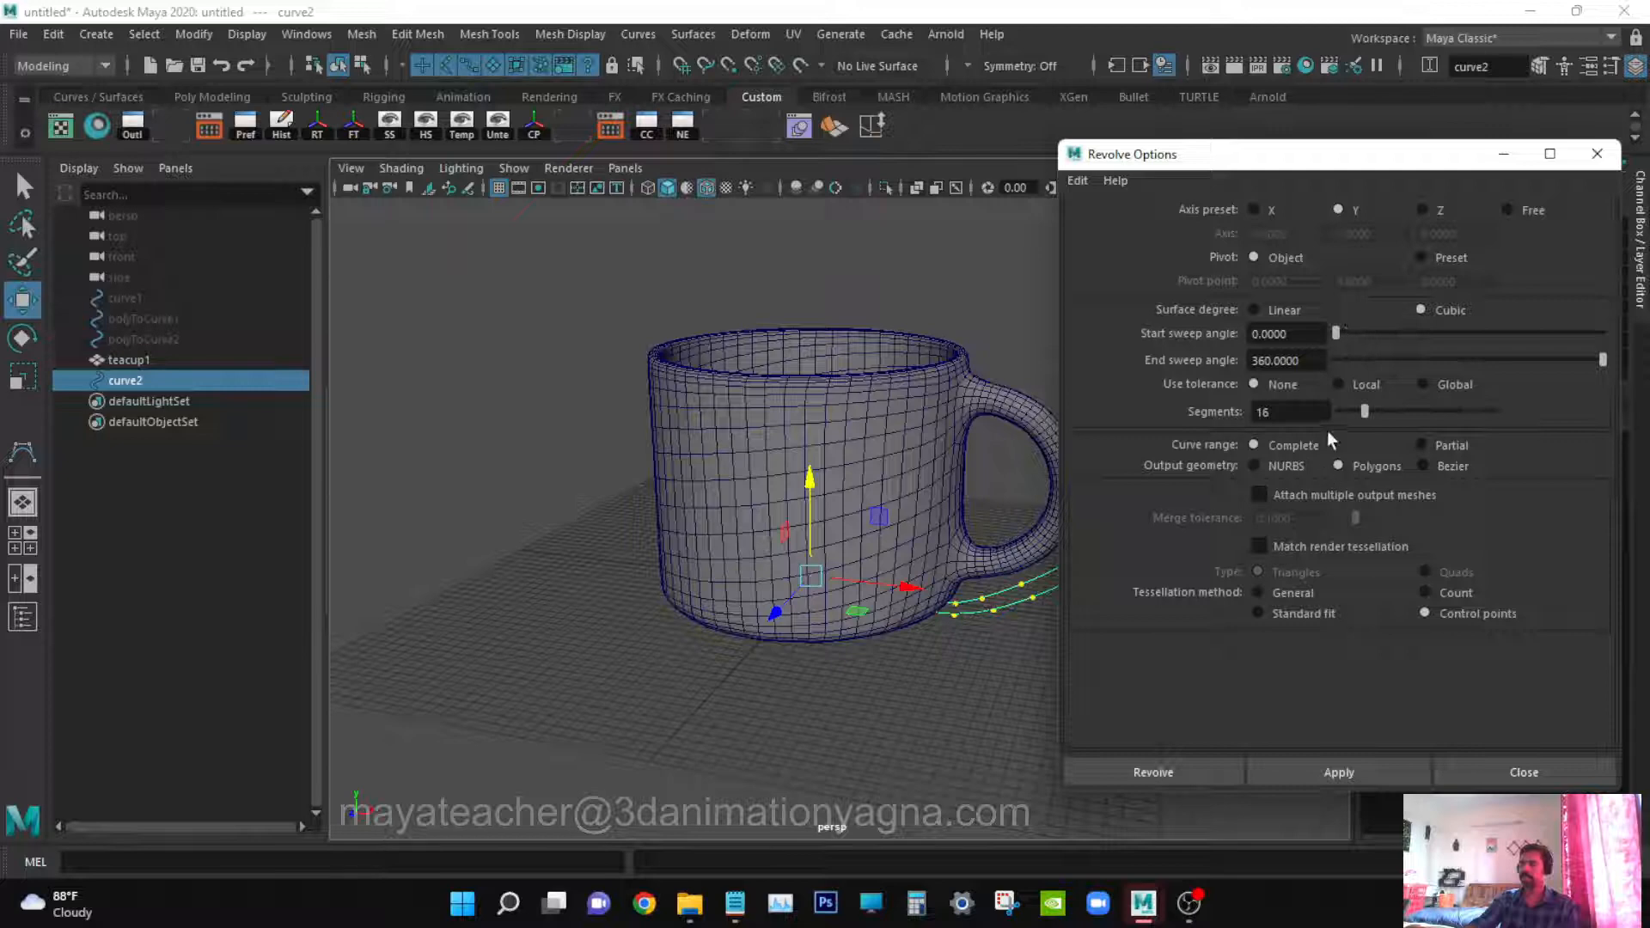
pyautogui.click(1193, 773)
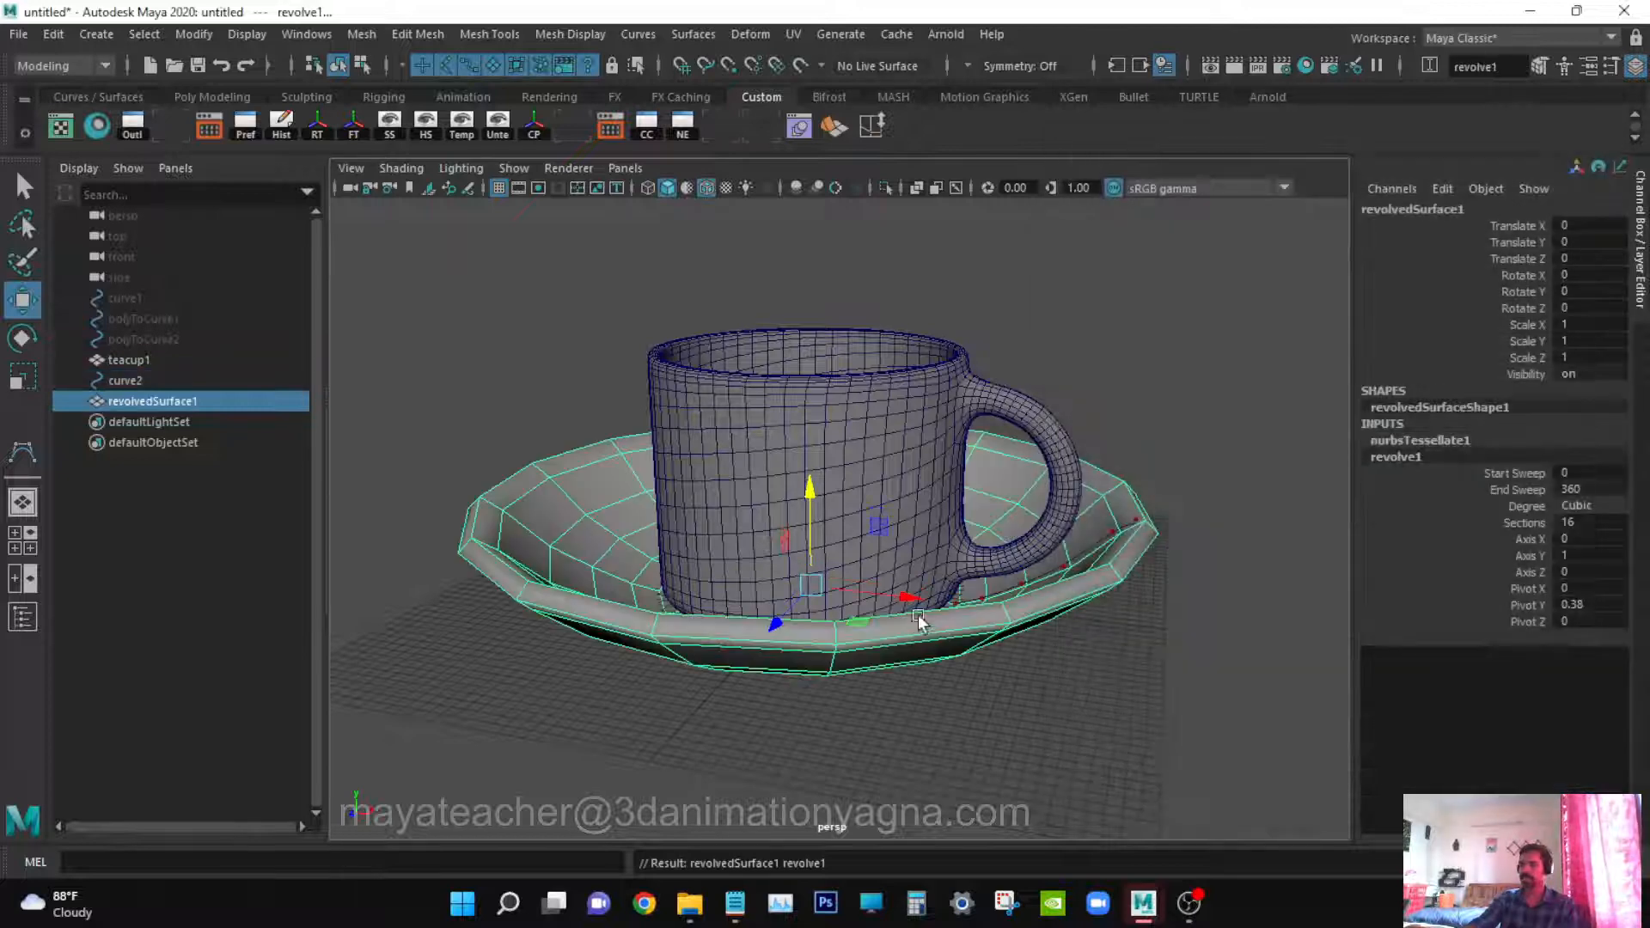
pyautogui.keyDown('alt'); pyautogui.moveTo(918, 621); pyautogui.dragTo(905, 655); pyautogui.keyUp('alt')
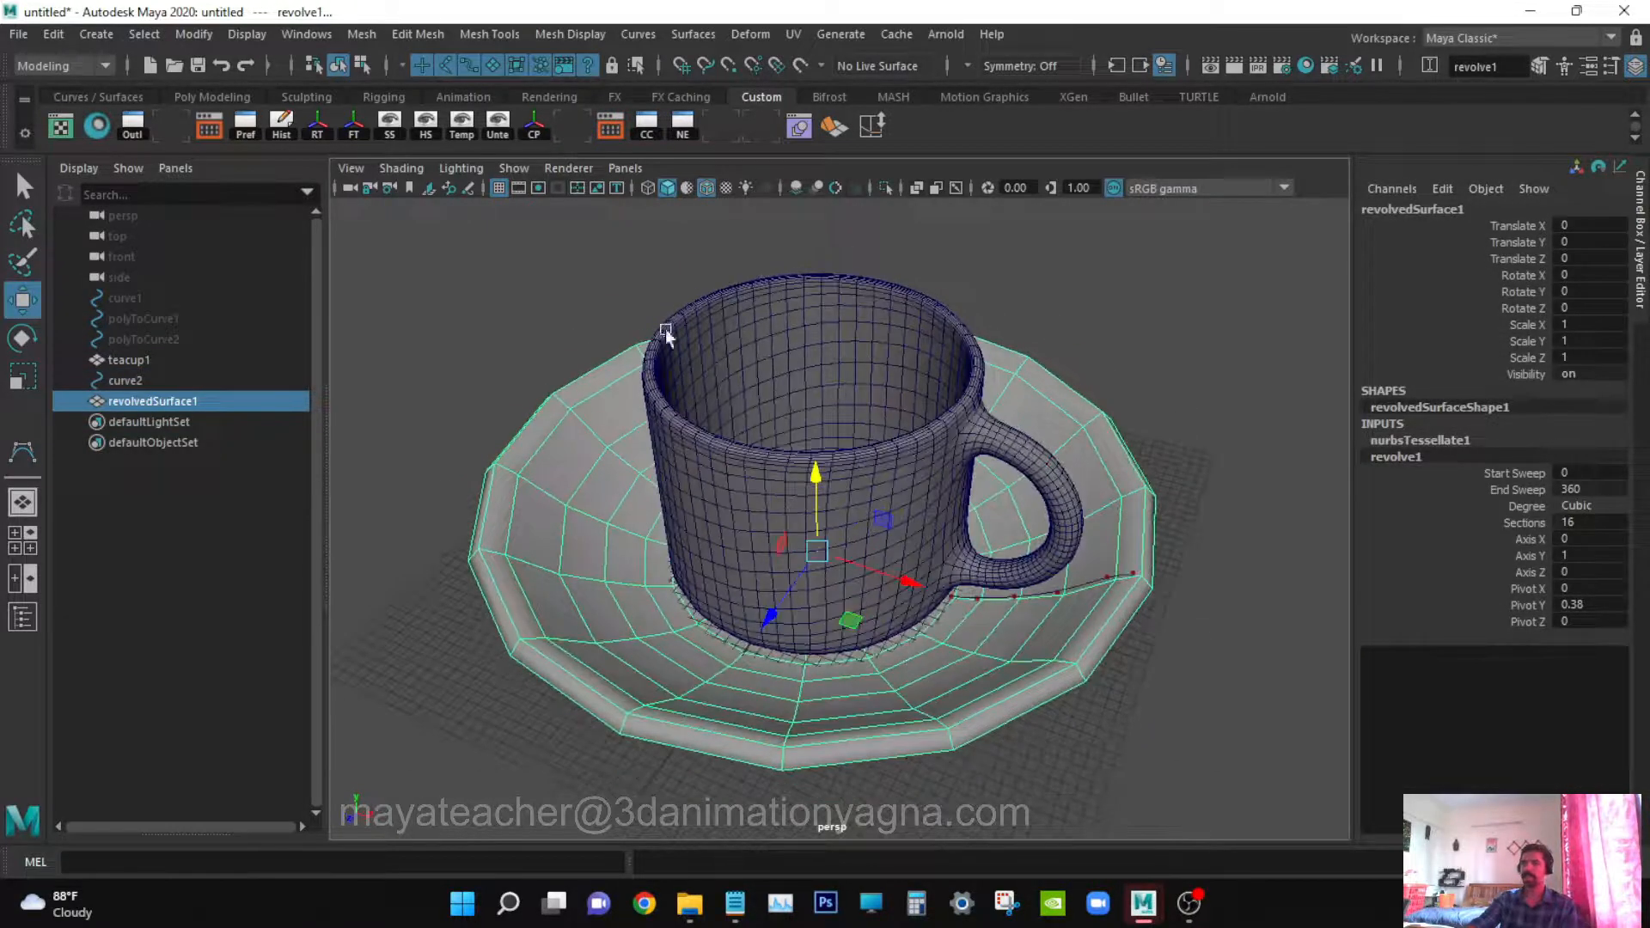
# Smooth the revolved surface with 2 divisions and deselect it
pyautogui.click(362, 34)
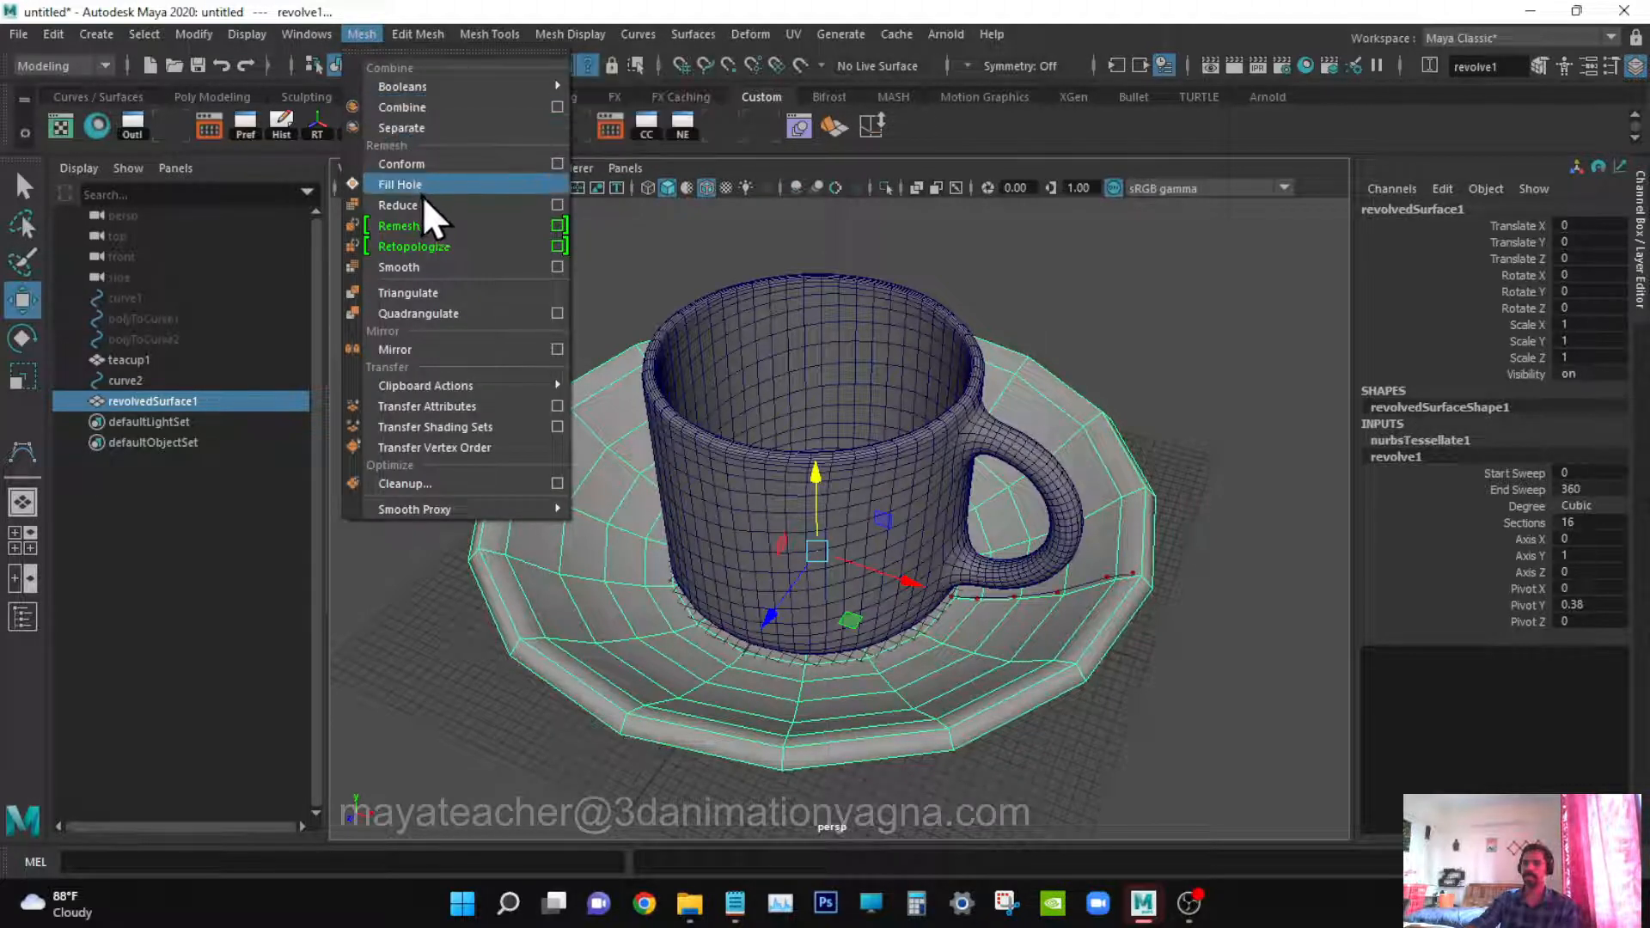
pyautogui.click(421, 267)
pyautogui.click(1162, 335)
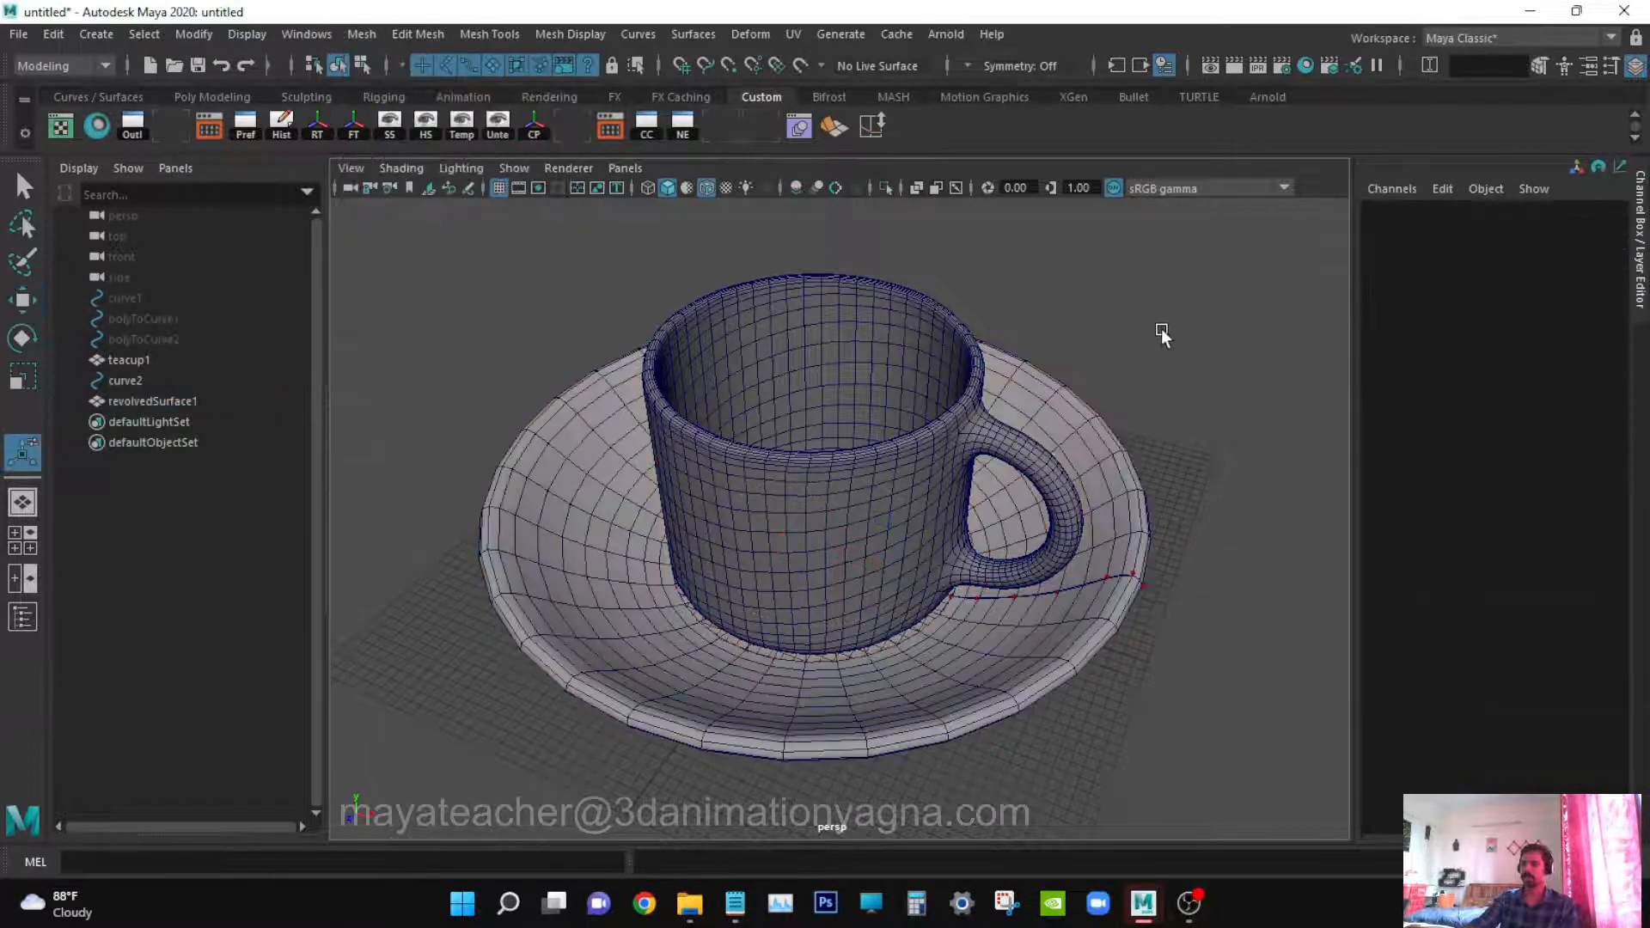
pyautogui.click(1095, 478)
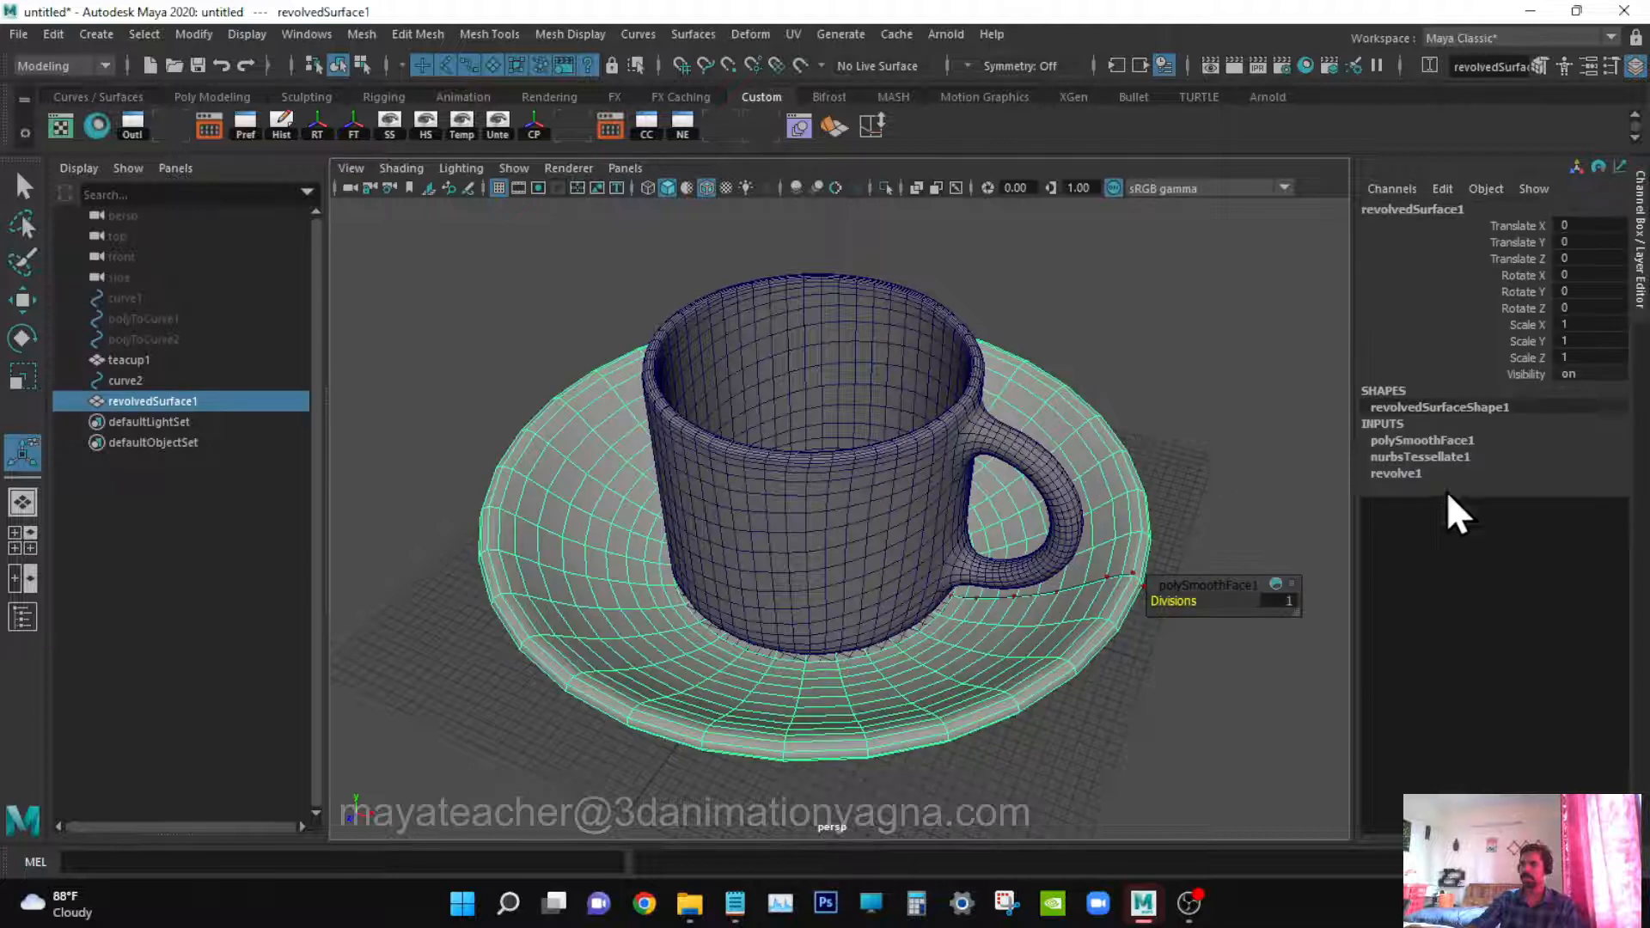
pyautogui.click(1447, 442)
pyautogui.doubleClick(1588, 489)
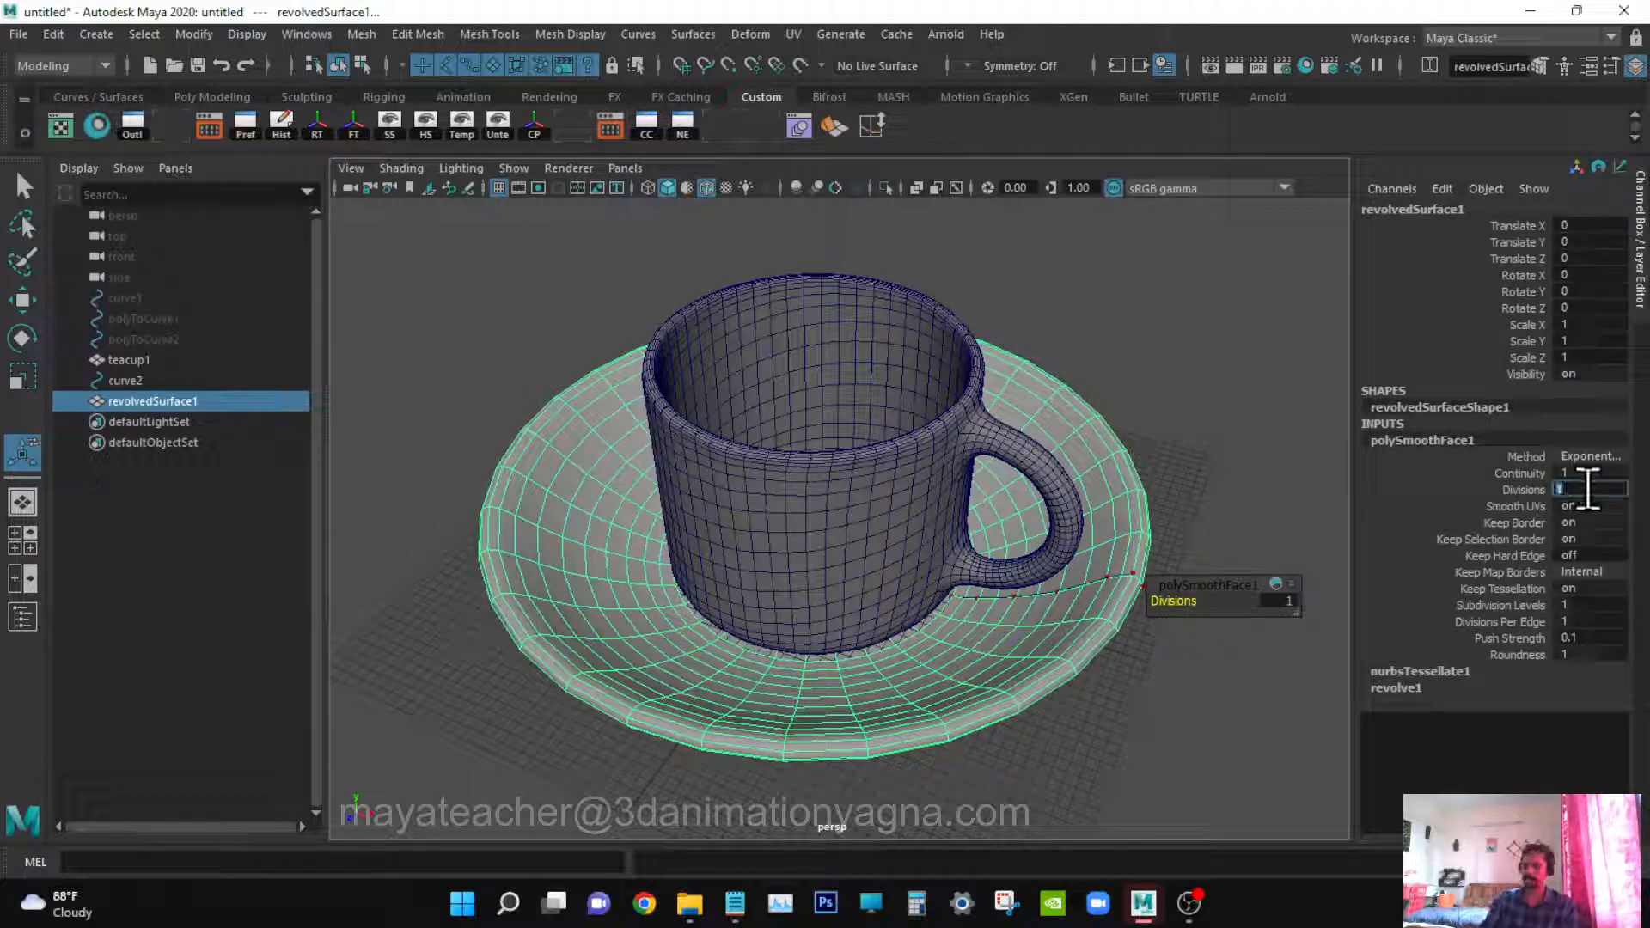
pyautogui.write('2')
pyautogui.press('Return')
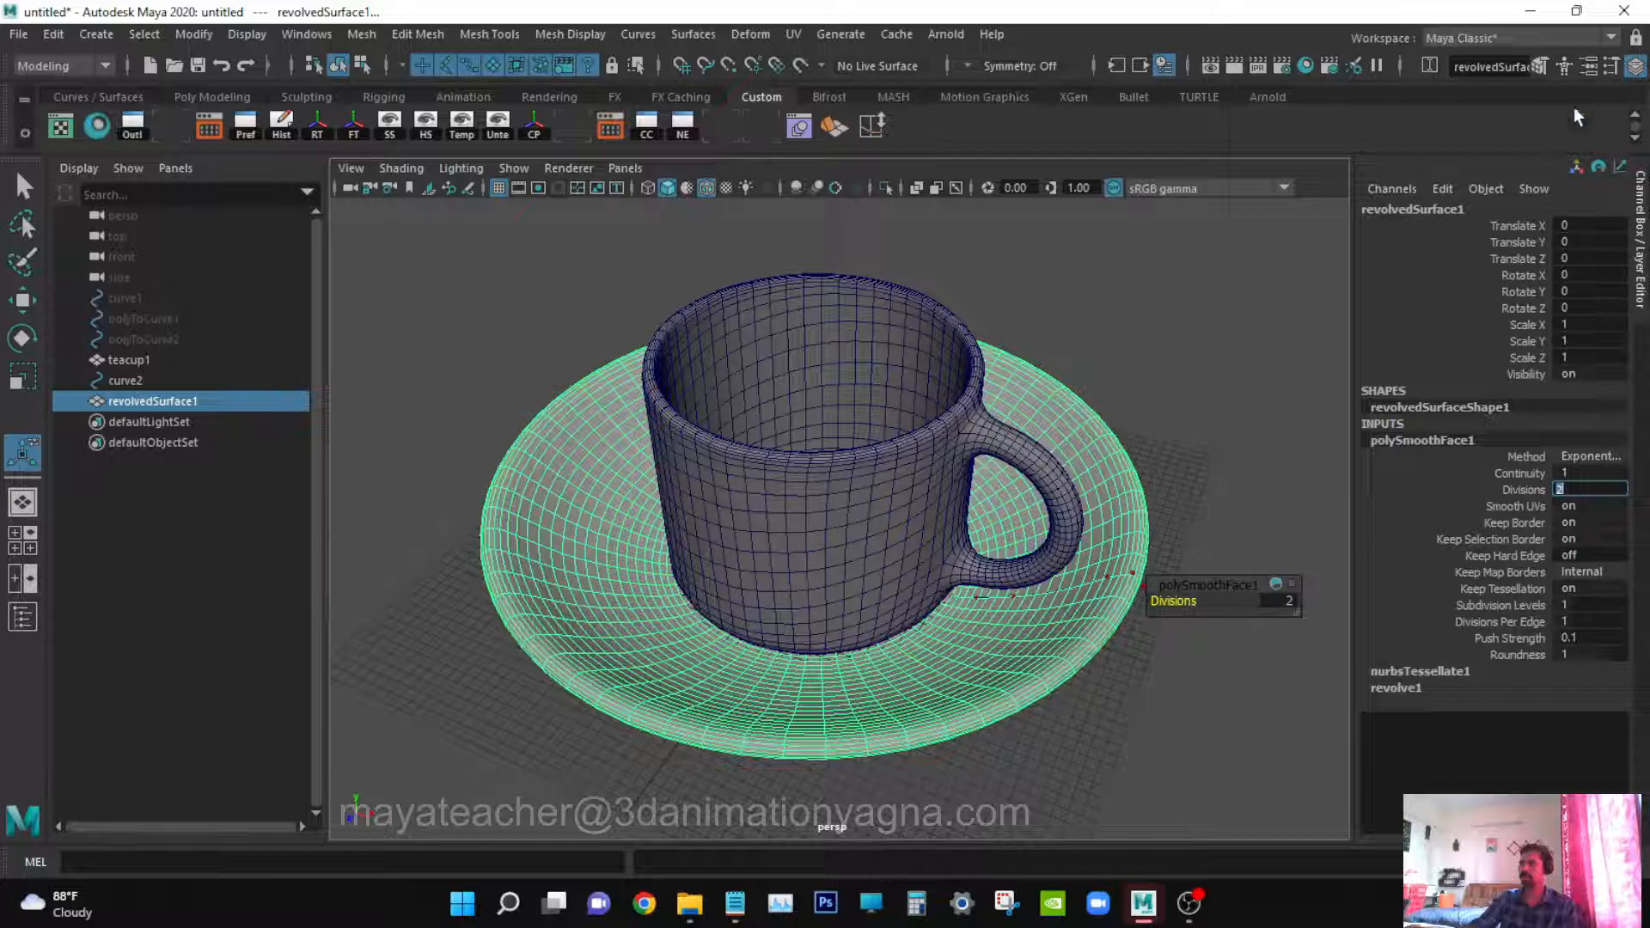
pyautogui.click(1152, 285)
pyautogui.keyDown('alt'); pyautogui.moveTo(1041, 505); pyautogui.dragTo(1003, 493); pyautogui.keyUp('alt')
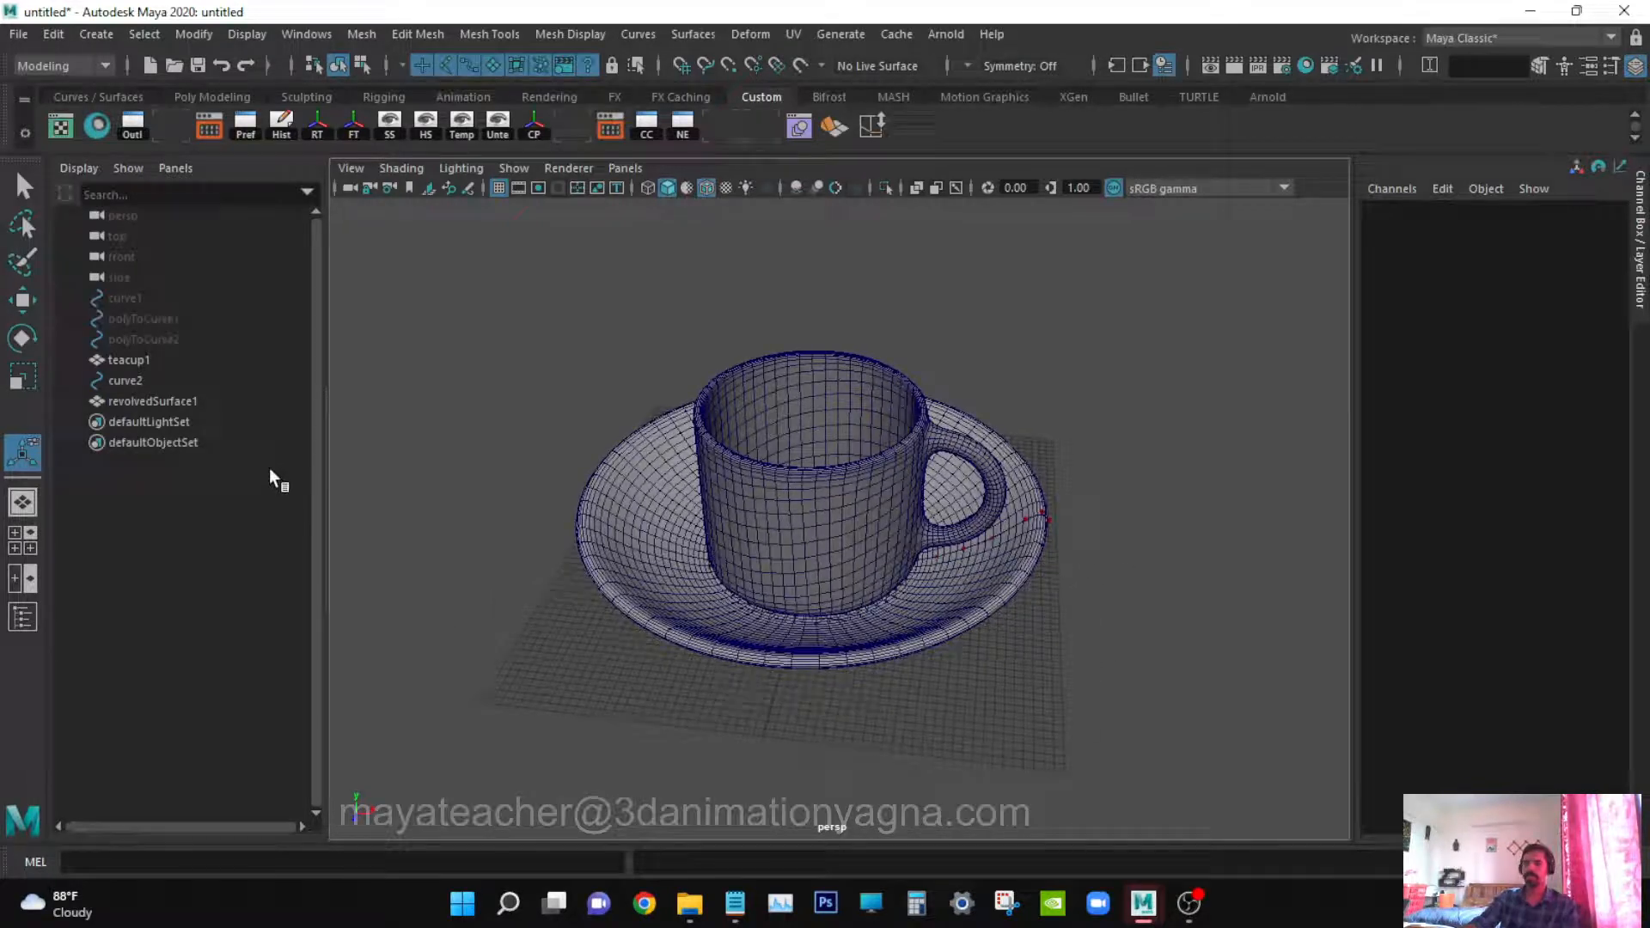
# Hide curve2 and rename the revolved surface as saucer
pyautogui.click(165, 384)
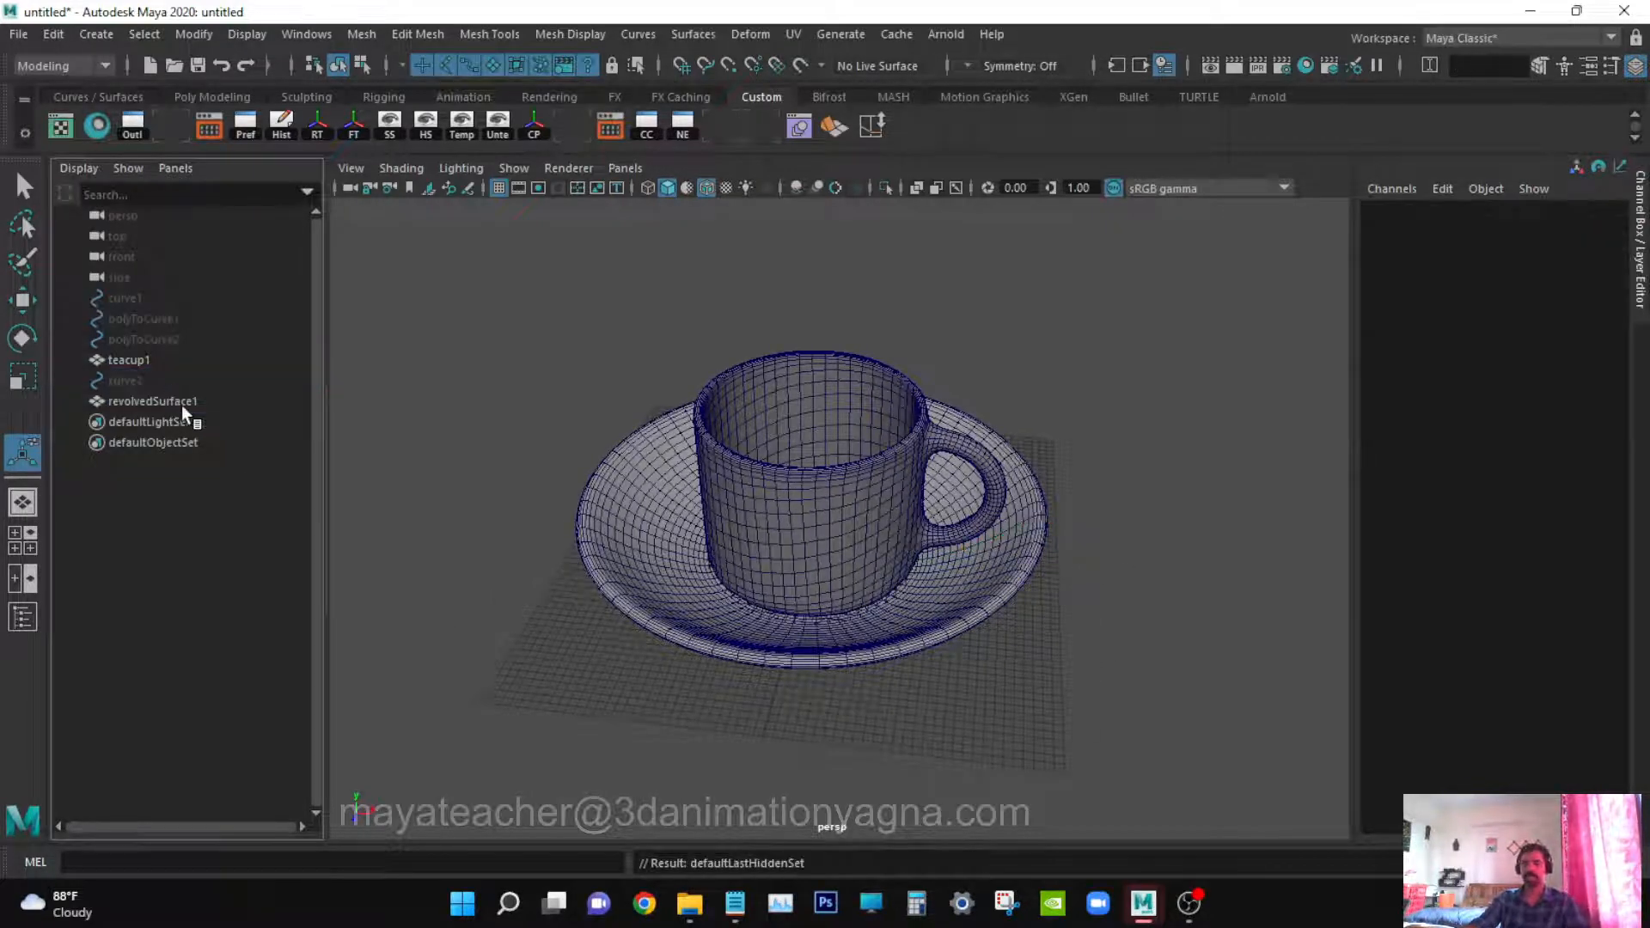
pyautogui.doubleClick(181, 401)
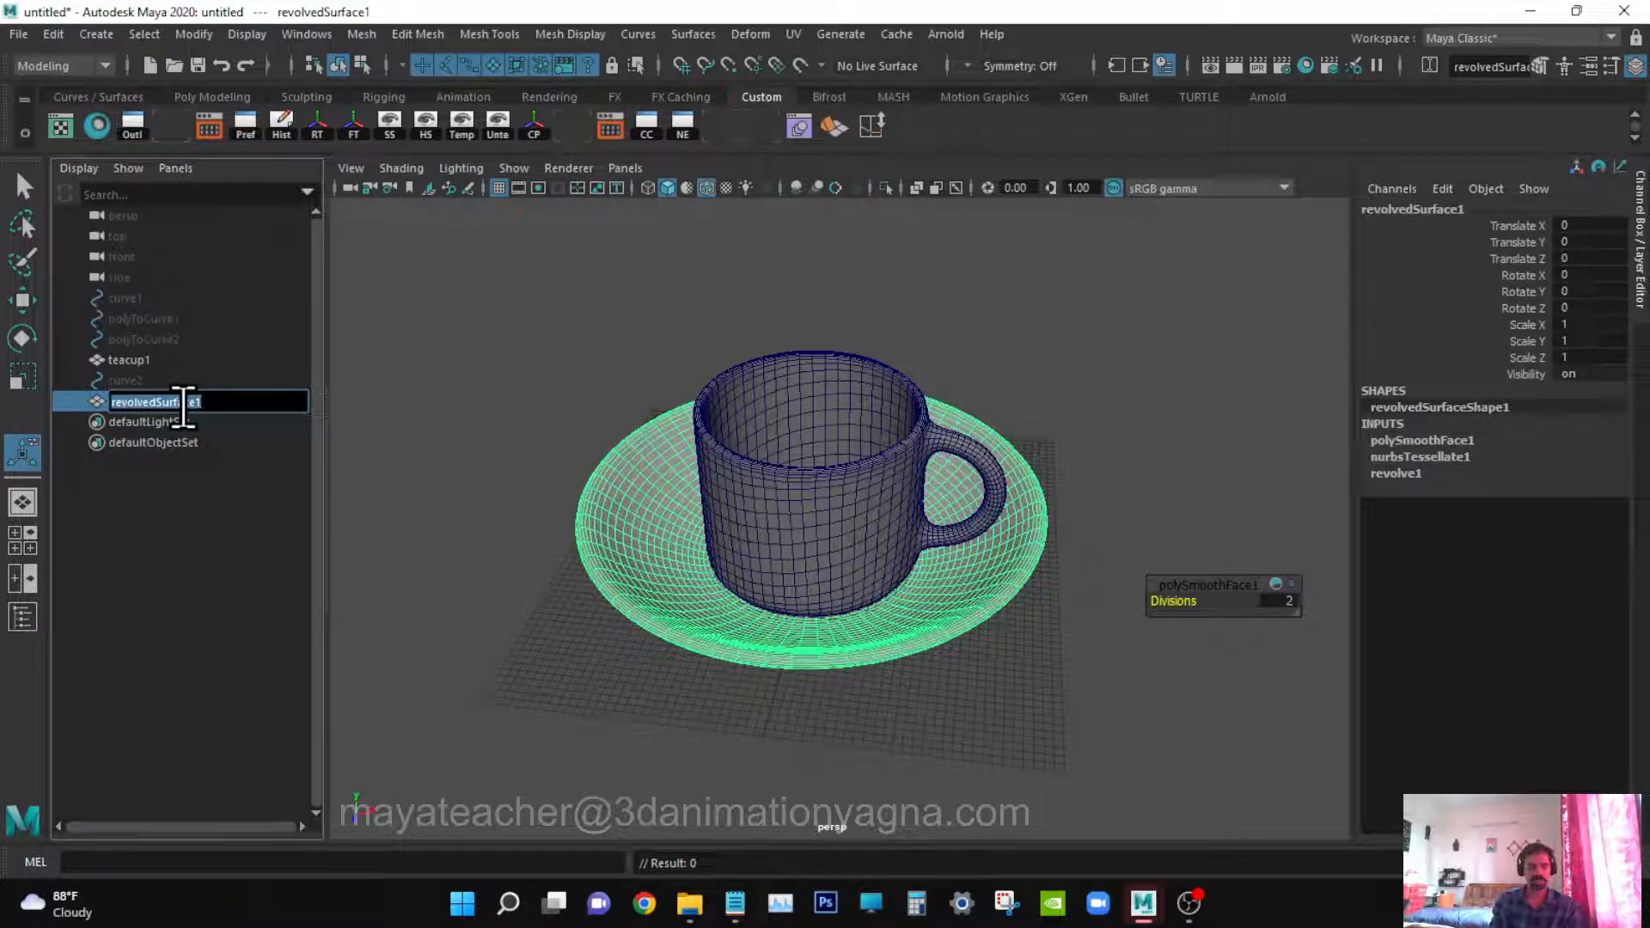
pyautogui.write('sau')
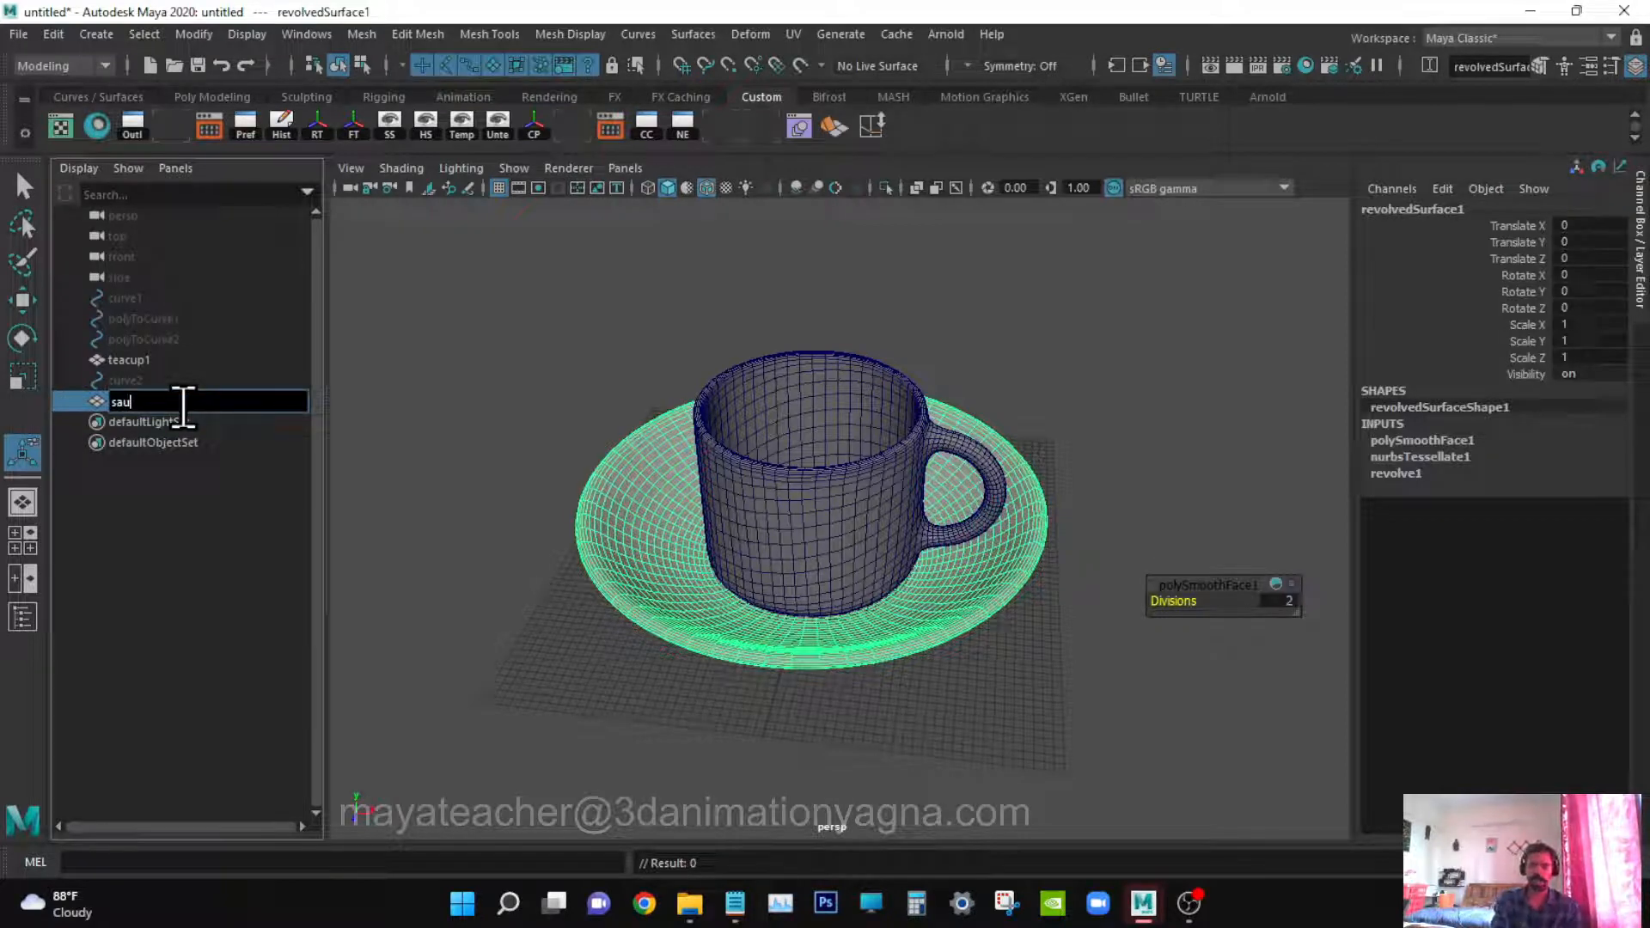
pyautogui.write('cer')
pyautogui.press('Return')
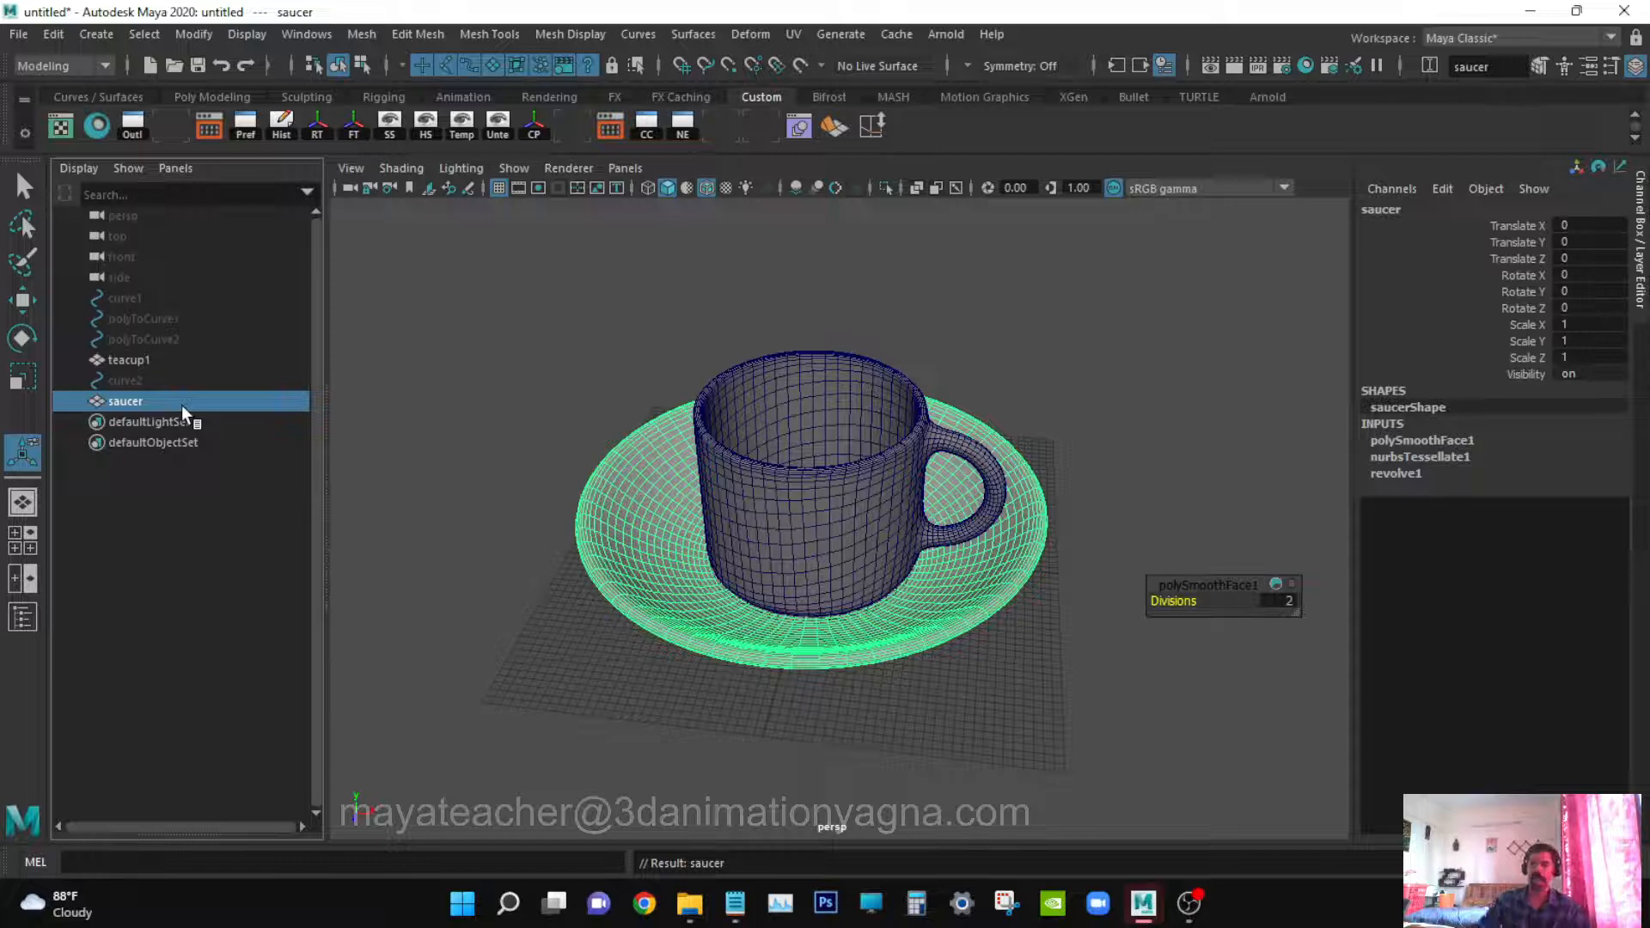
# Examine from several angles how the teacup sits on the saucer
pyautogui.keyDown('alt'); pyautogui.moveTo(722, 559); pyautogui.dragTo(833, 602); pyautogui.keyUp('alt')
pyautogui.click(1044, 321)
pyautogui.keyDown('alt'); pyautogui.moveTo(838, 537); pyautogui.dragTo(818, 537); pyautogui.keyUp('alt')
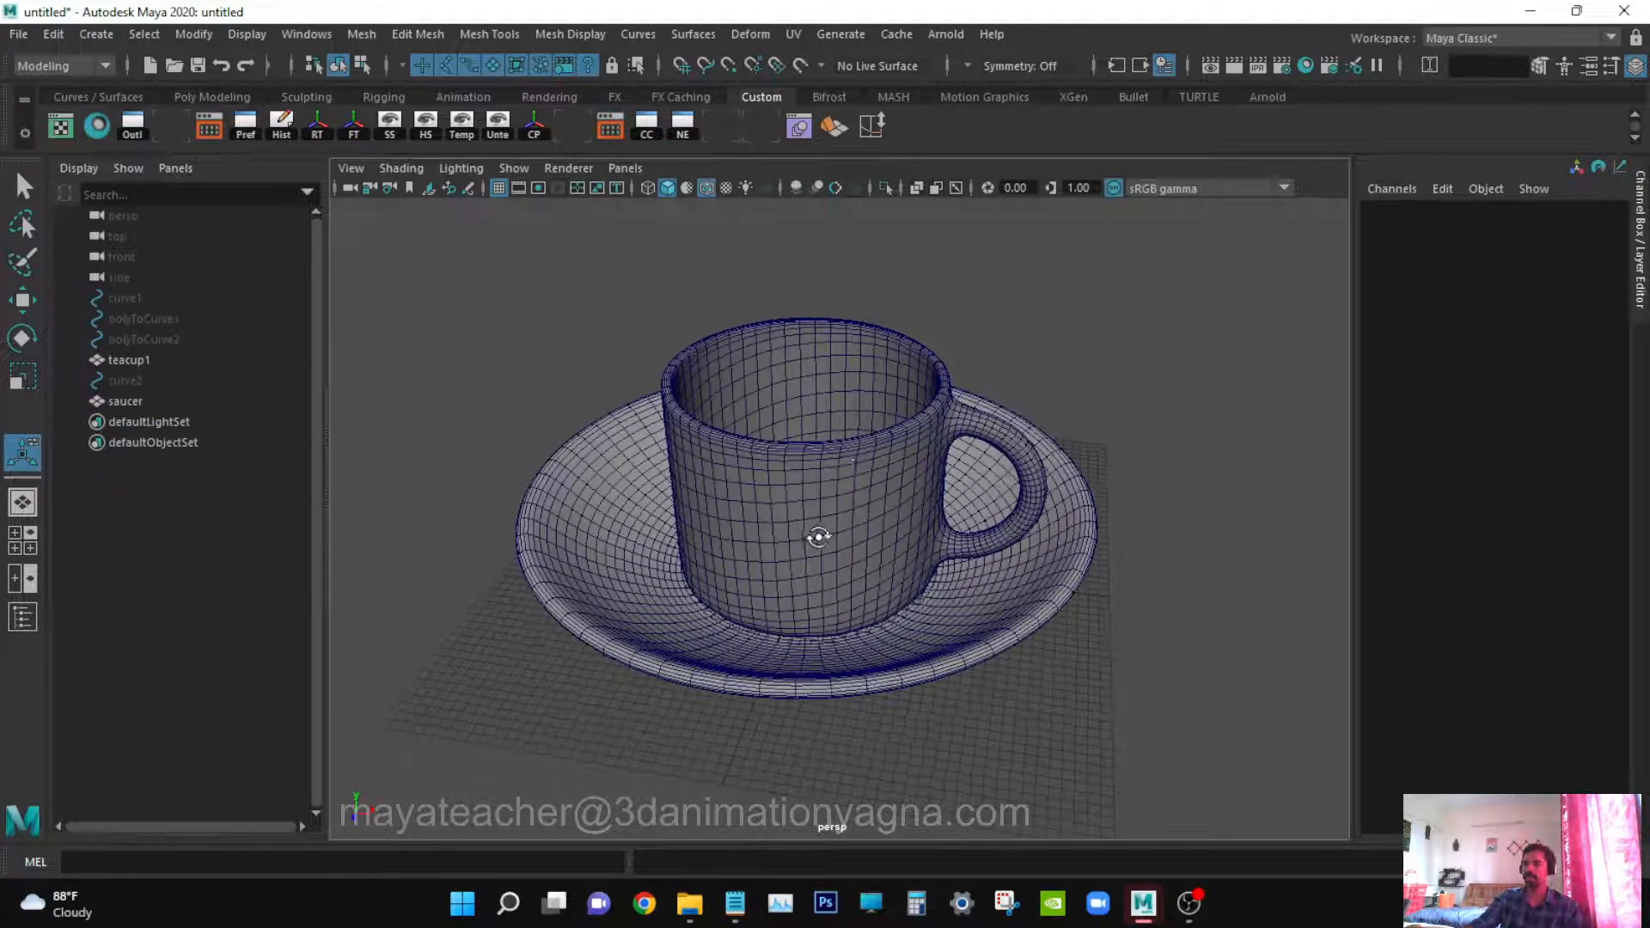
pyautogui.press('q')
pyautogui.keyDown('alt'); pyautogui.moveTo(831, 379); pyautogui.dragTo(847, 446); pyautogui.keyUp('alt')
pyautogui.click(831, 376)
pyautogui.keyDown('alt'); pyautogui.moveTo(830, 626); pyautogui.dragTo(795, 637); pyautogui.keyUp('alt')
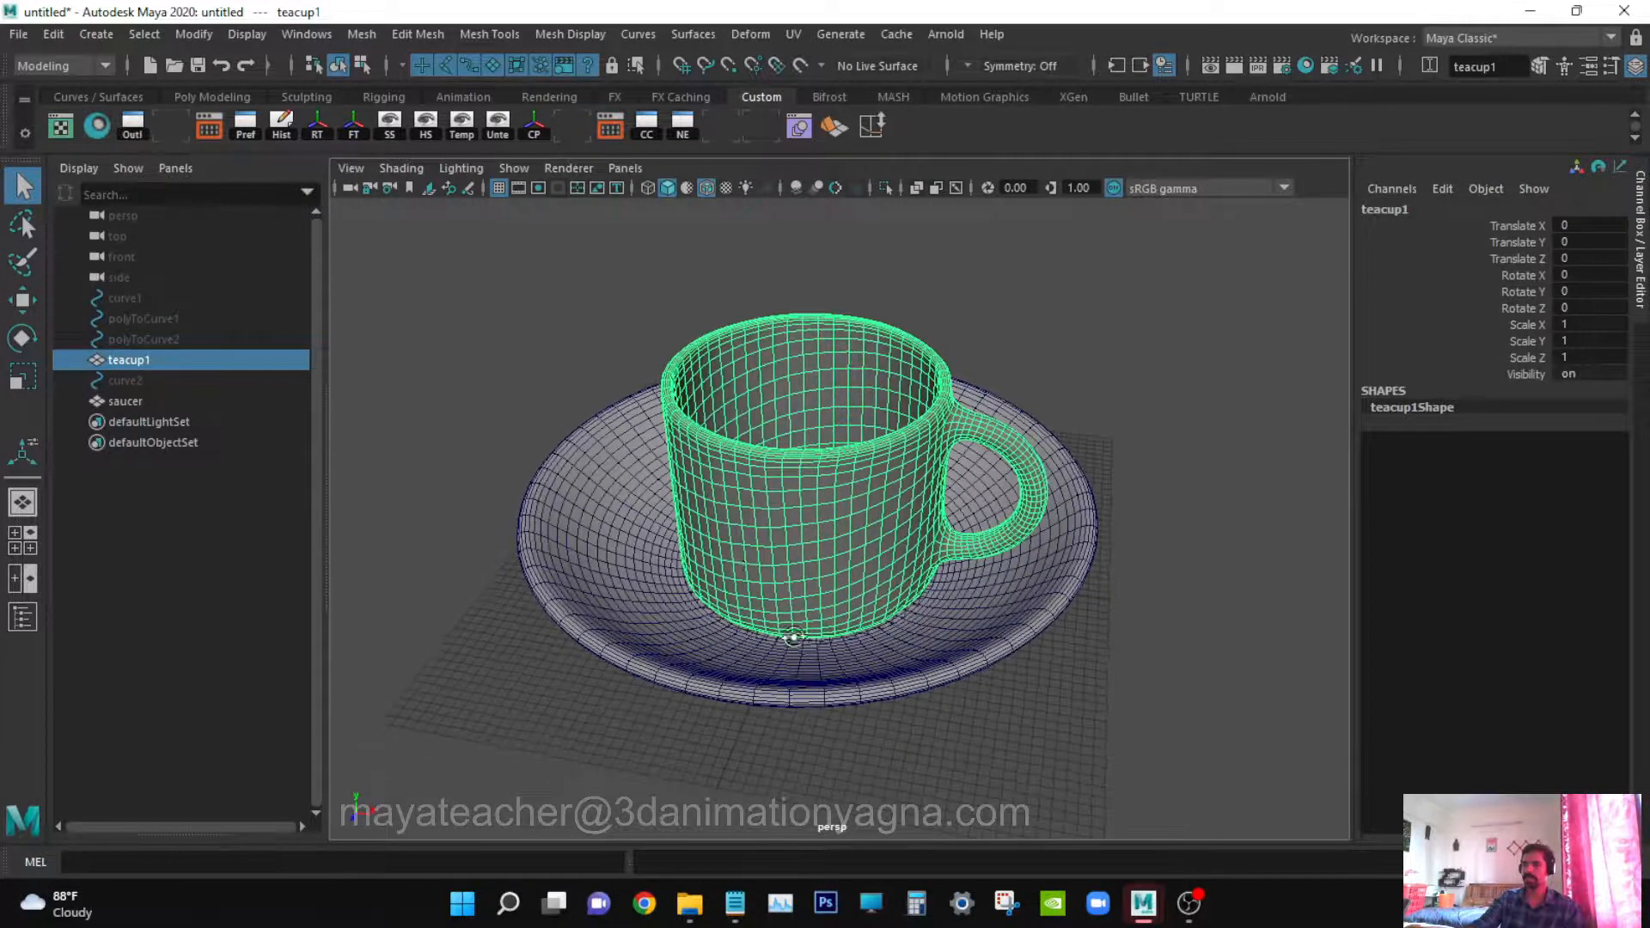
pyautogui.keyDown('alt'); pyautogui.moveTo(703, 564); pyautogui.dragTo(749, 534); pyautogui.keyUp('alt')
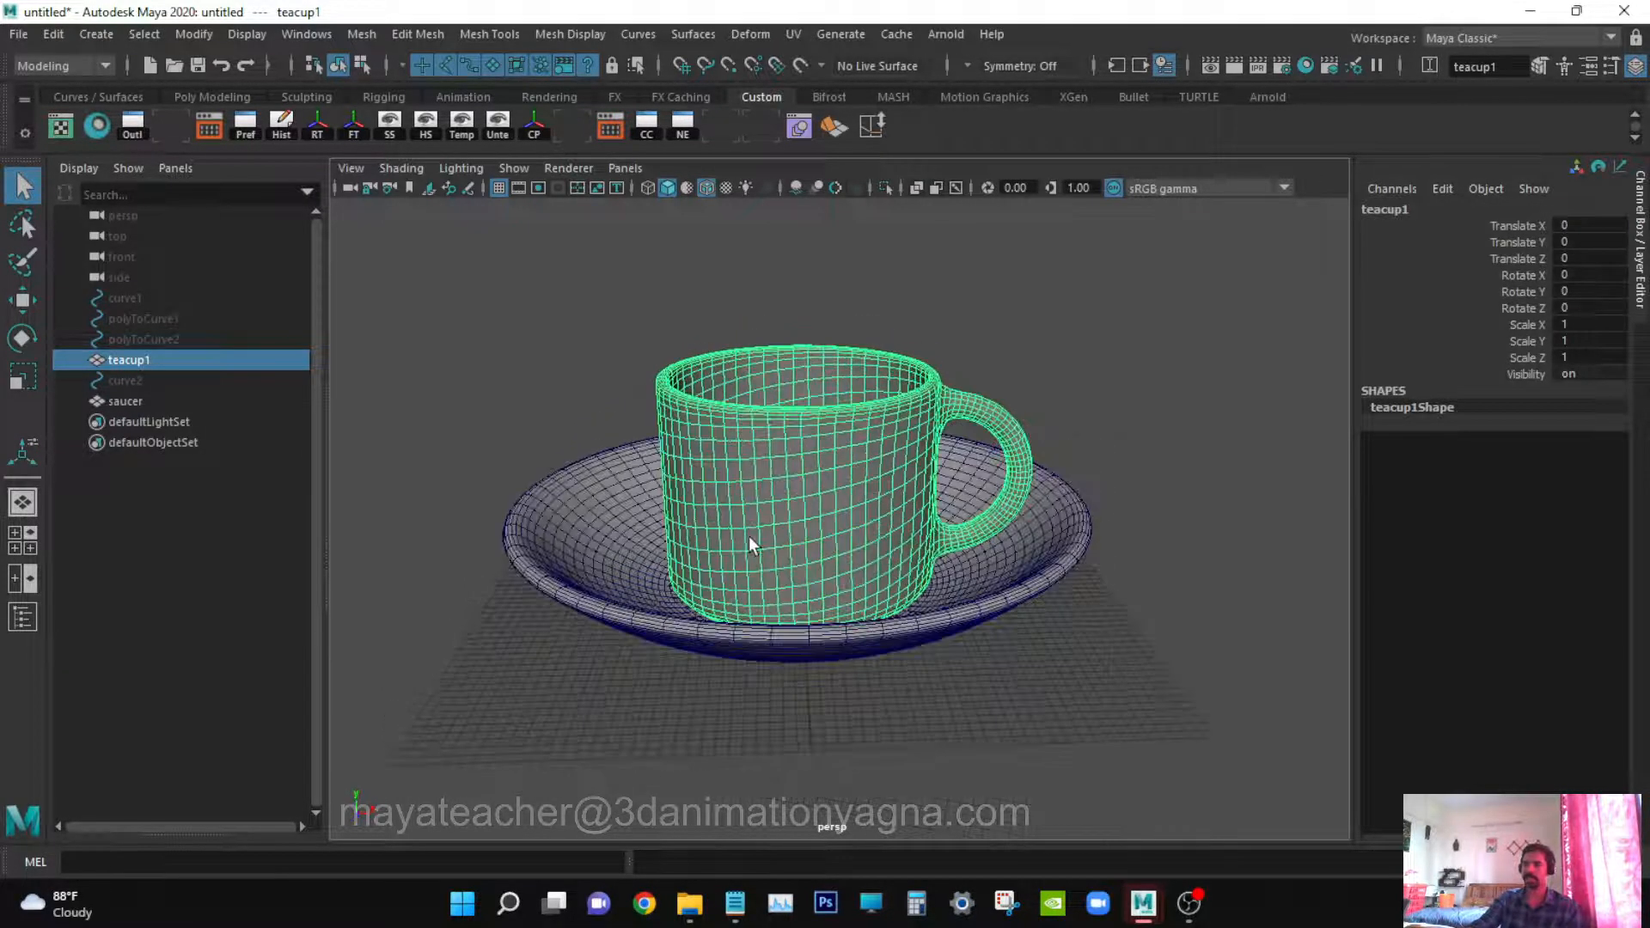
# Open Hypershade and assign the aiStandardSurface1 material to the saucer
pyautogui.click(313, 37)
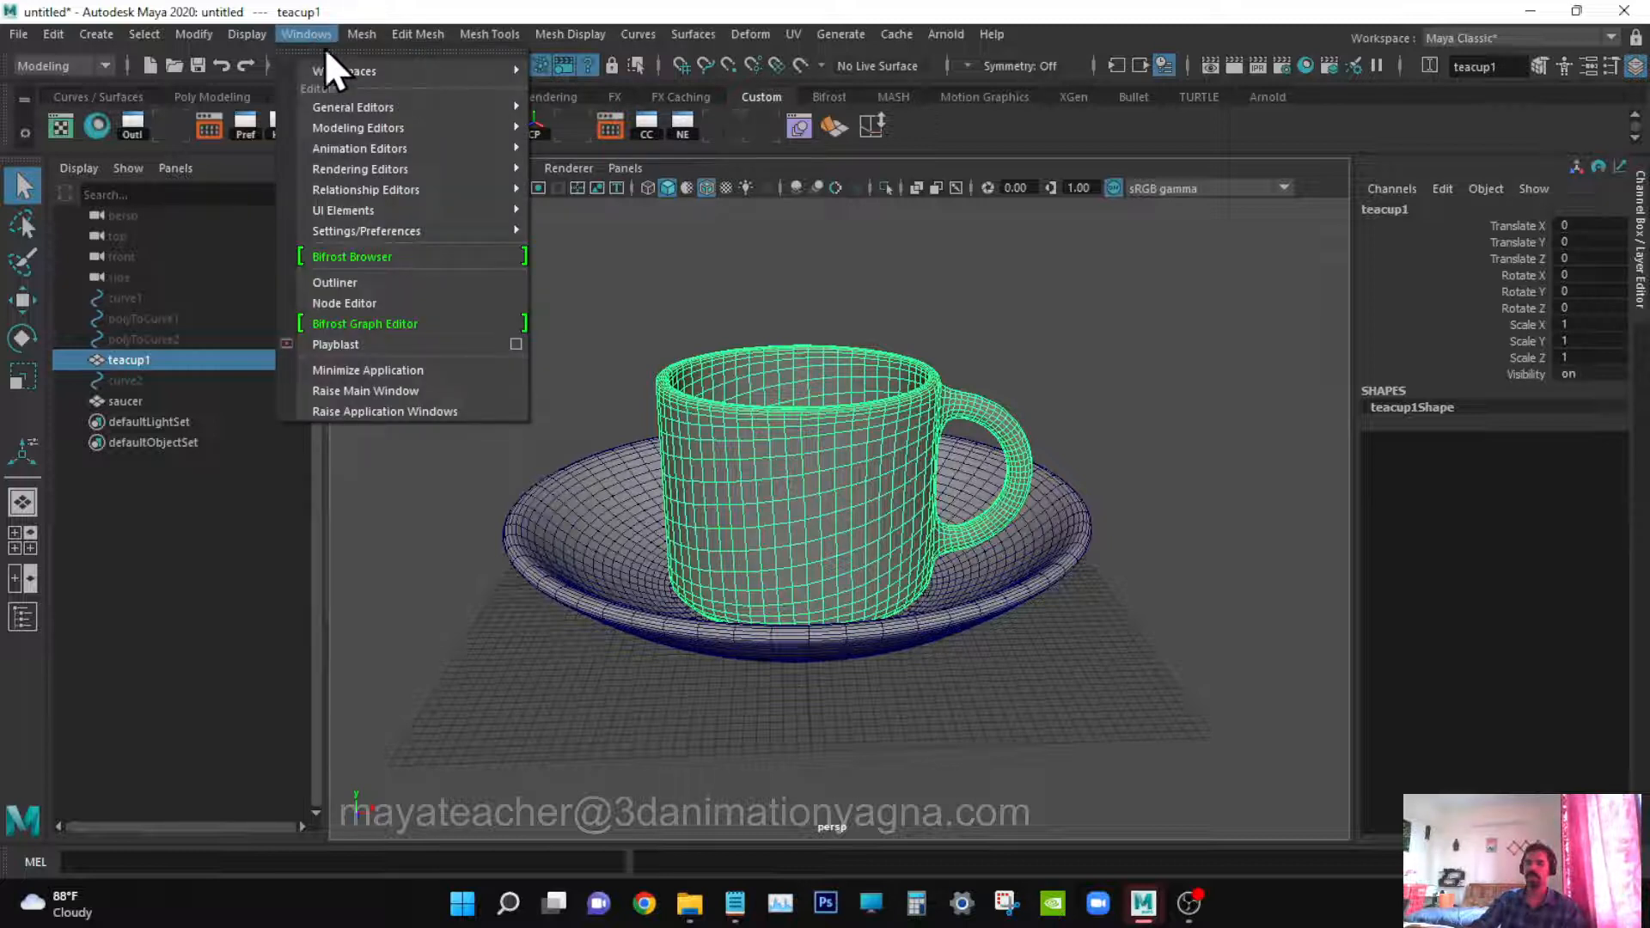
pyautogui.moveTo(402, 167)
pyautogui.click(611, 208)
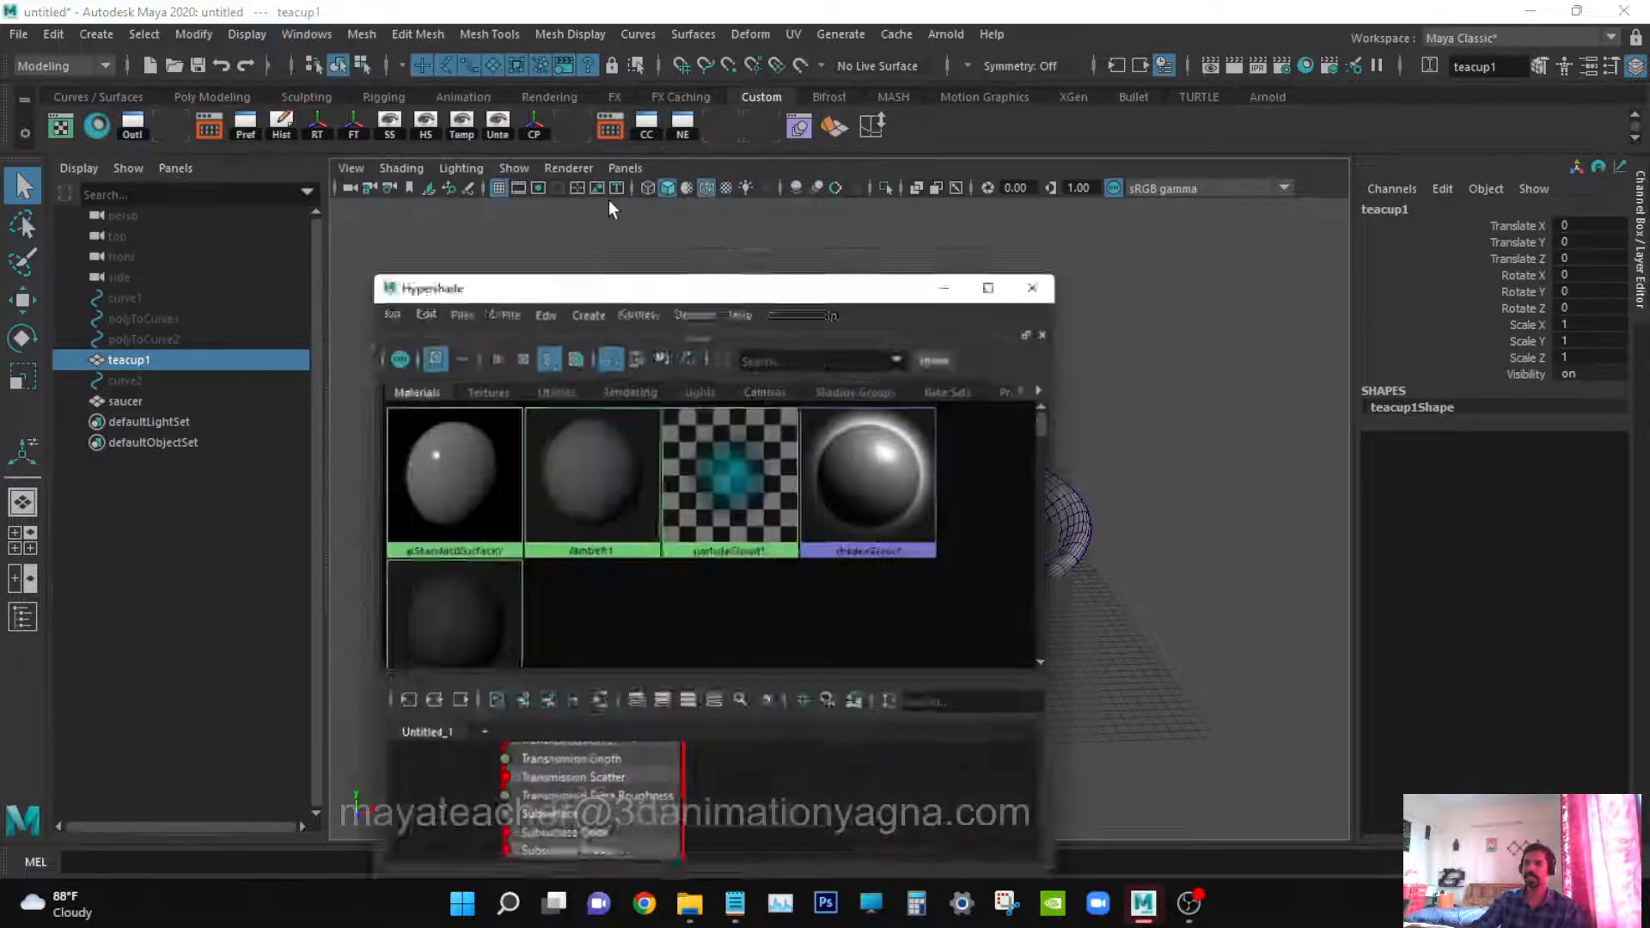
pyautogui.moveTo(760, 245); pyautogui.dragTo(351, 137)
pyautogui.click(1059, 541)
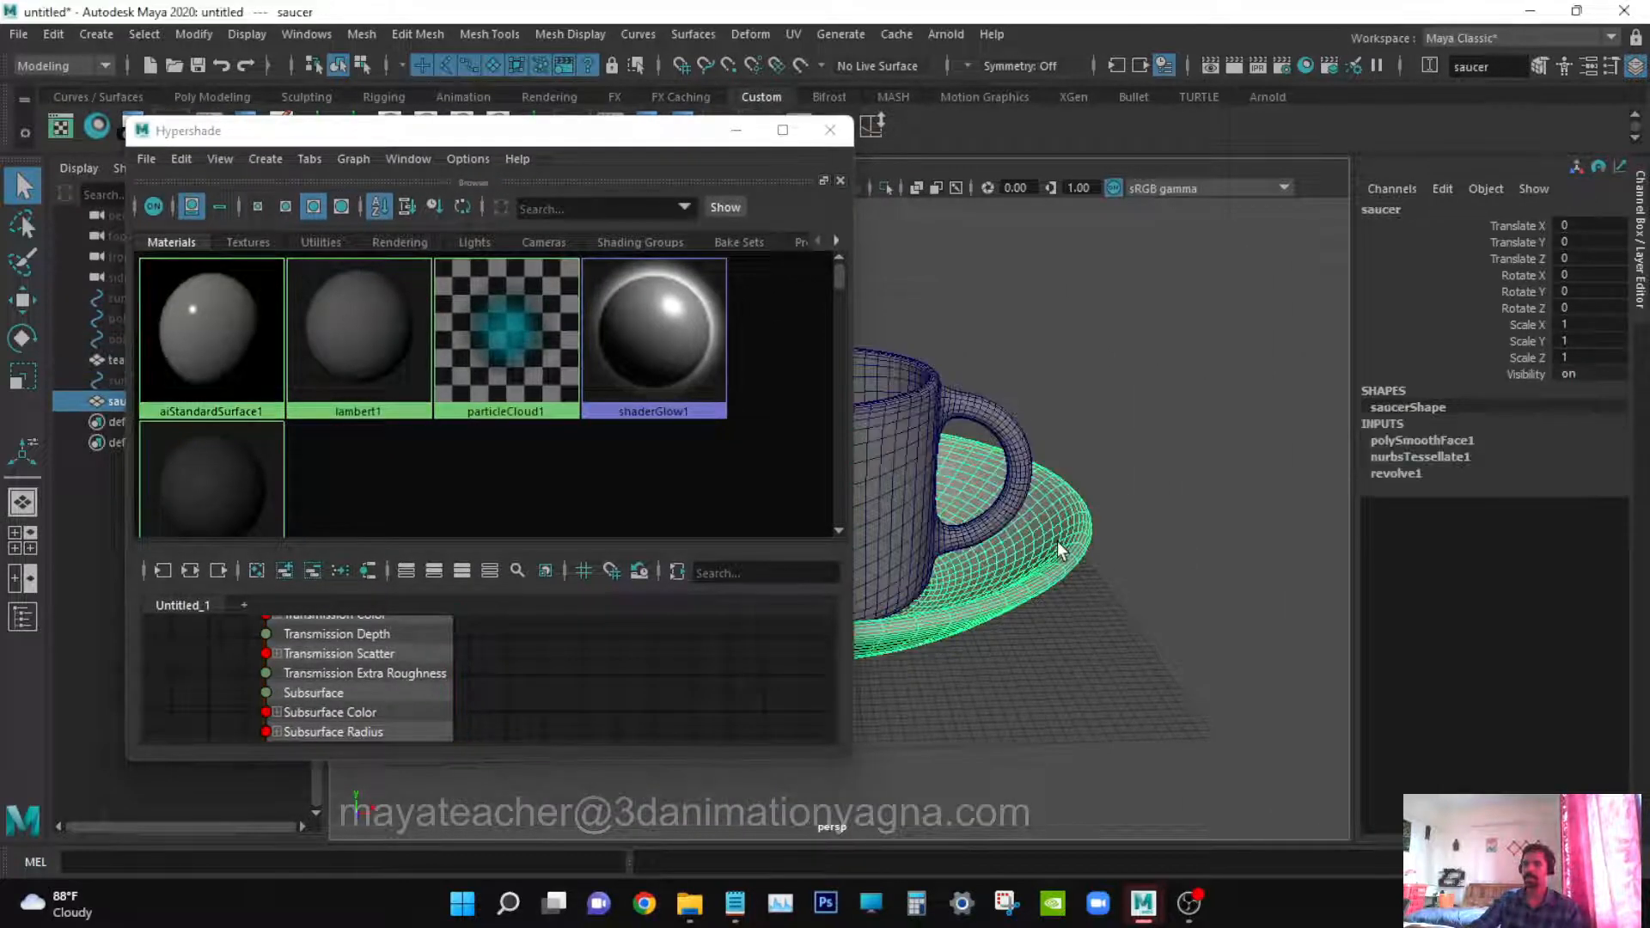
pyautogui.keyDown('alt'); pyautogui.moveTo(1057, 539); pyautogui.dragTo(1119, 578); pyautogui.keyUp('alt')
pyautogui.moveTo(225, 327); pyautogui.dragTo(215, 309, button='right')
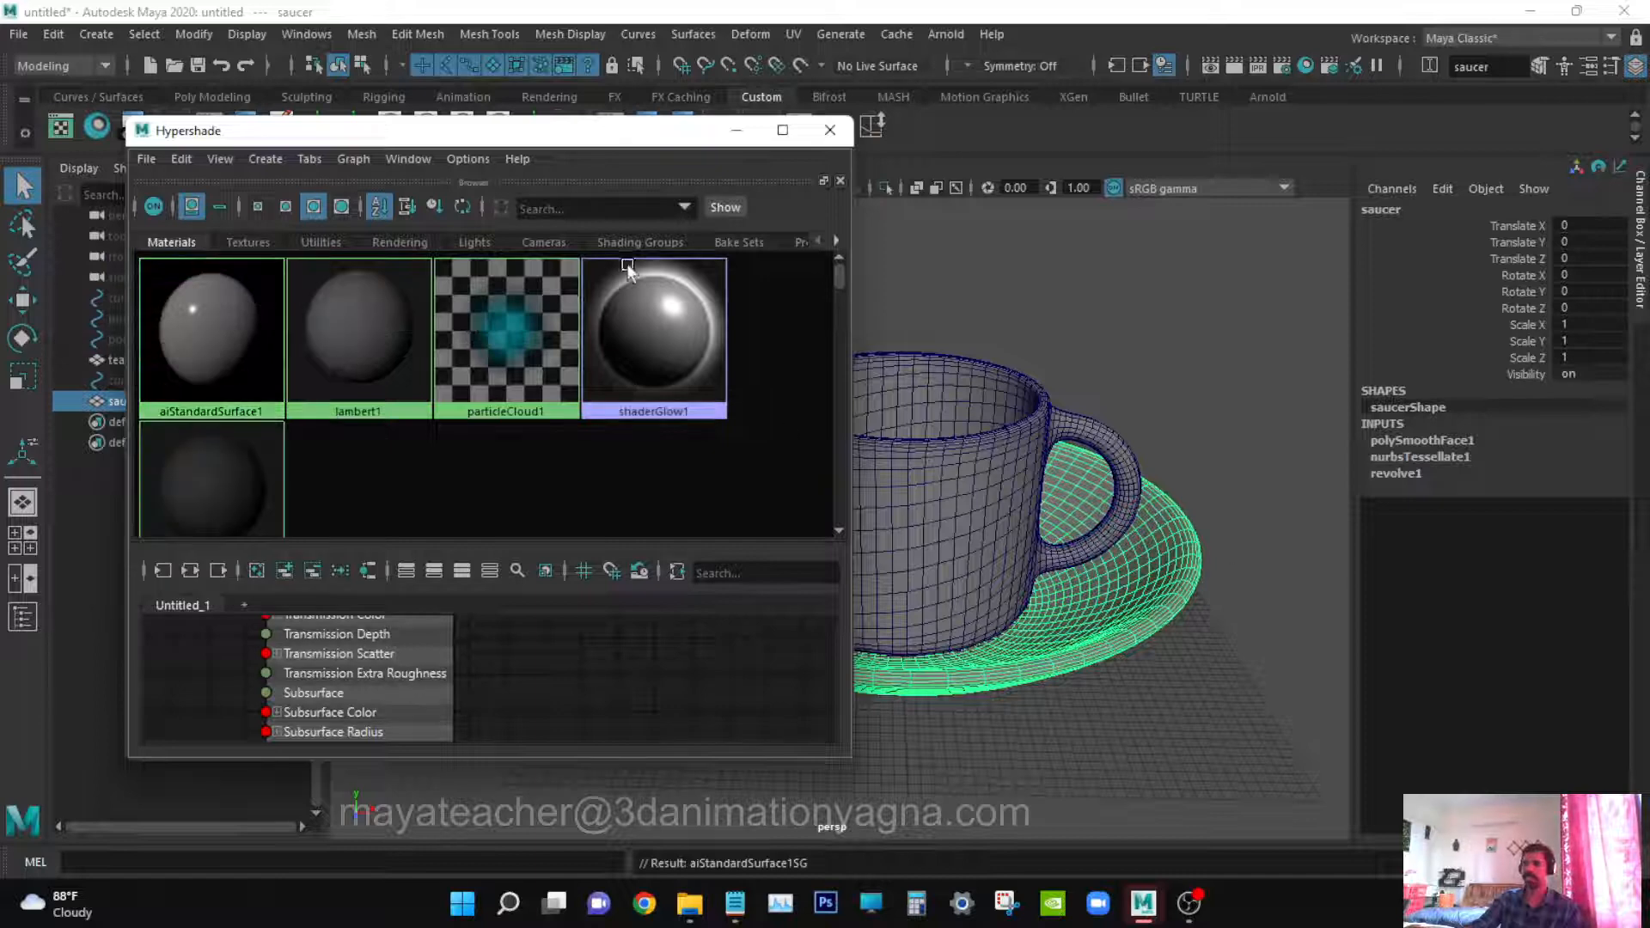
# Set the base color of aiStandardSurface1 to the blue swatch from the color history
pyautogui.doubleClick(205, 306)
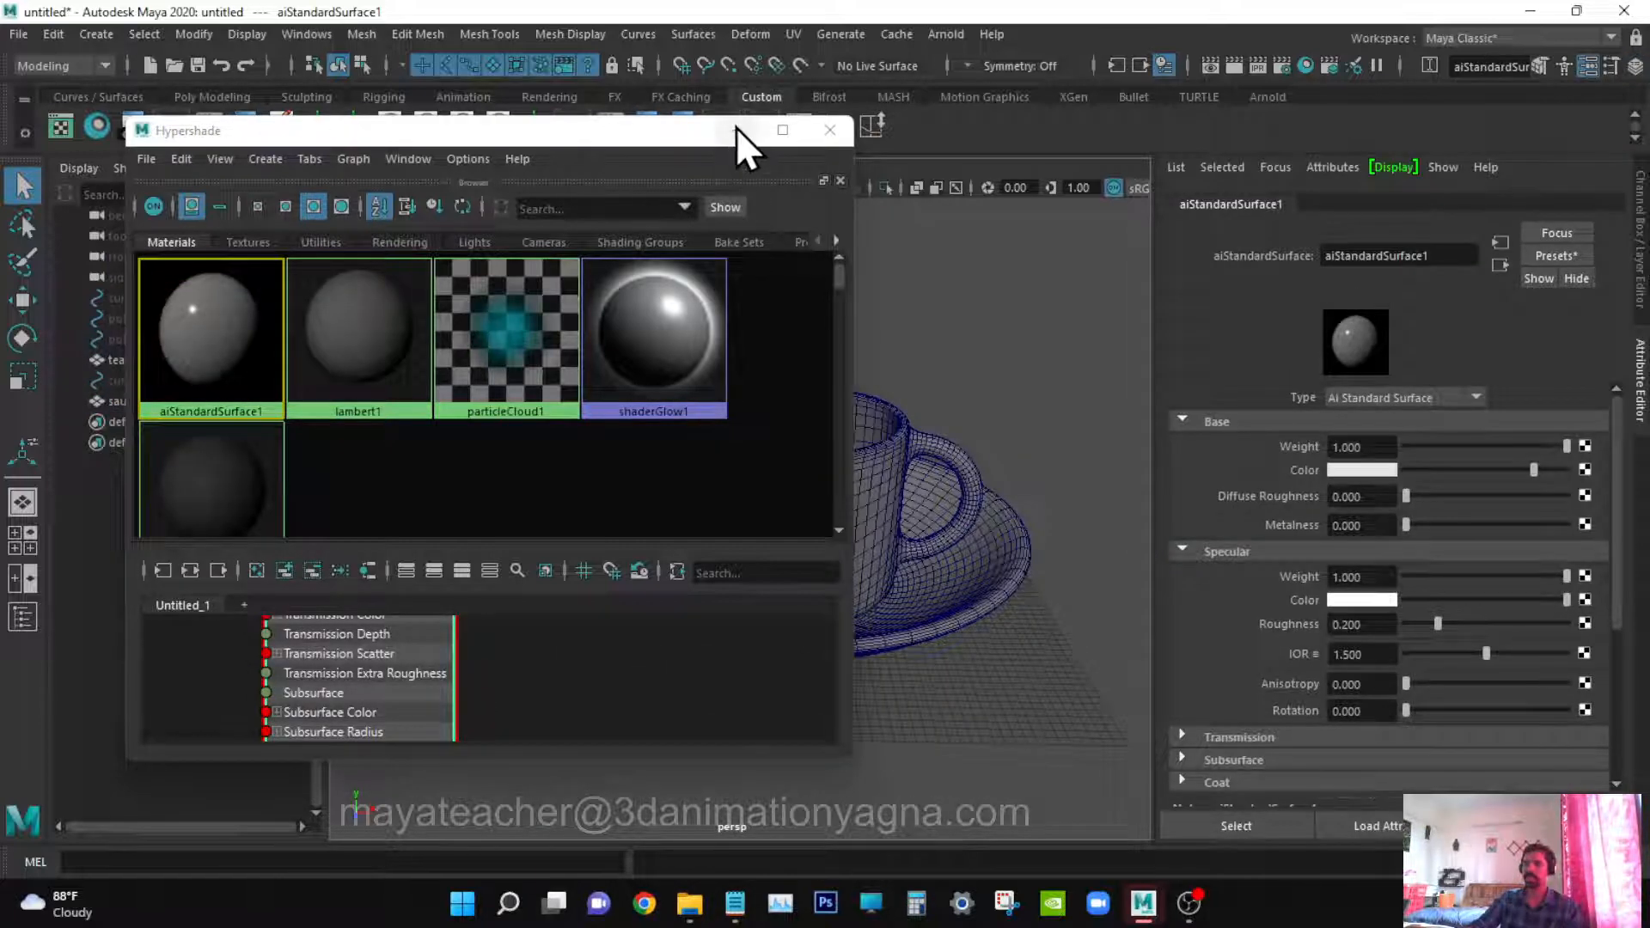
pyautogui.click(736, 130)
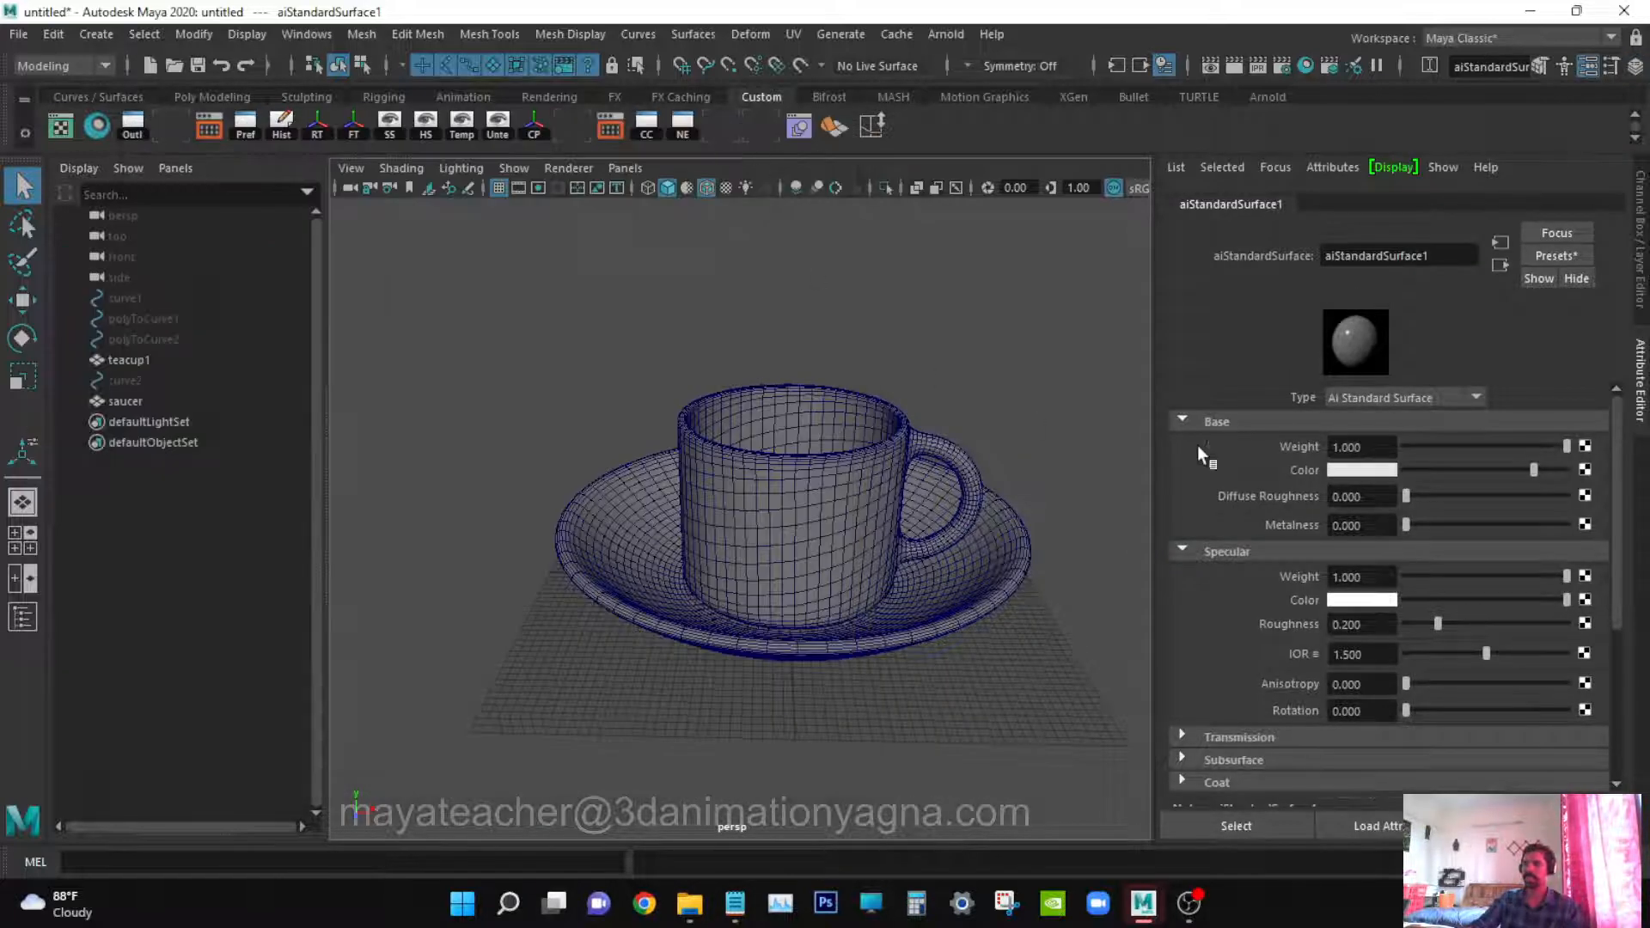
pyautogui.click(1371, 473)
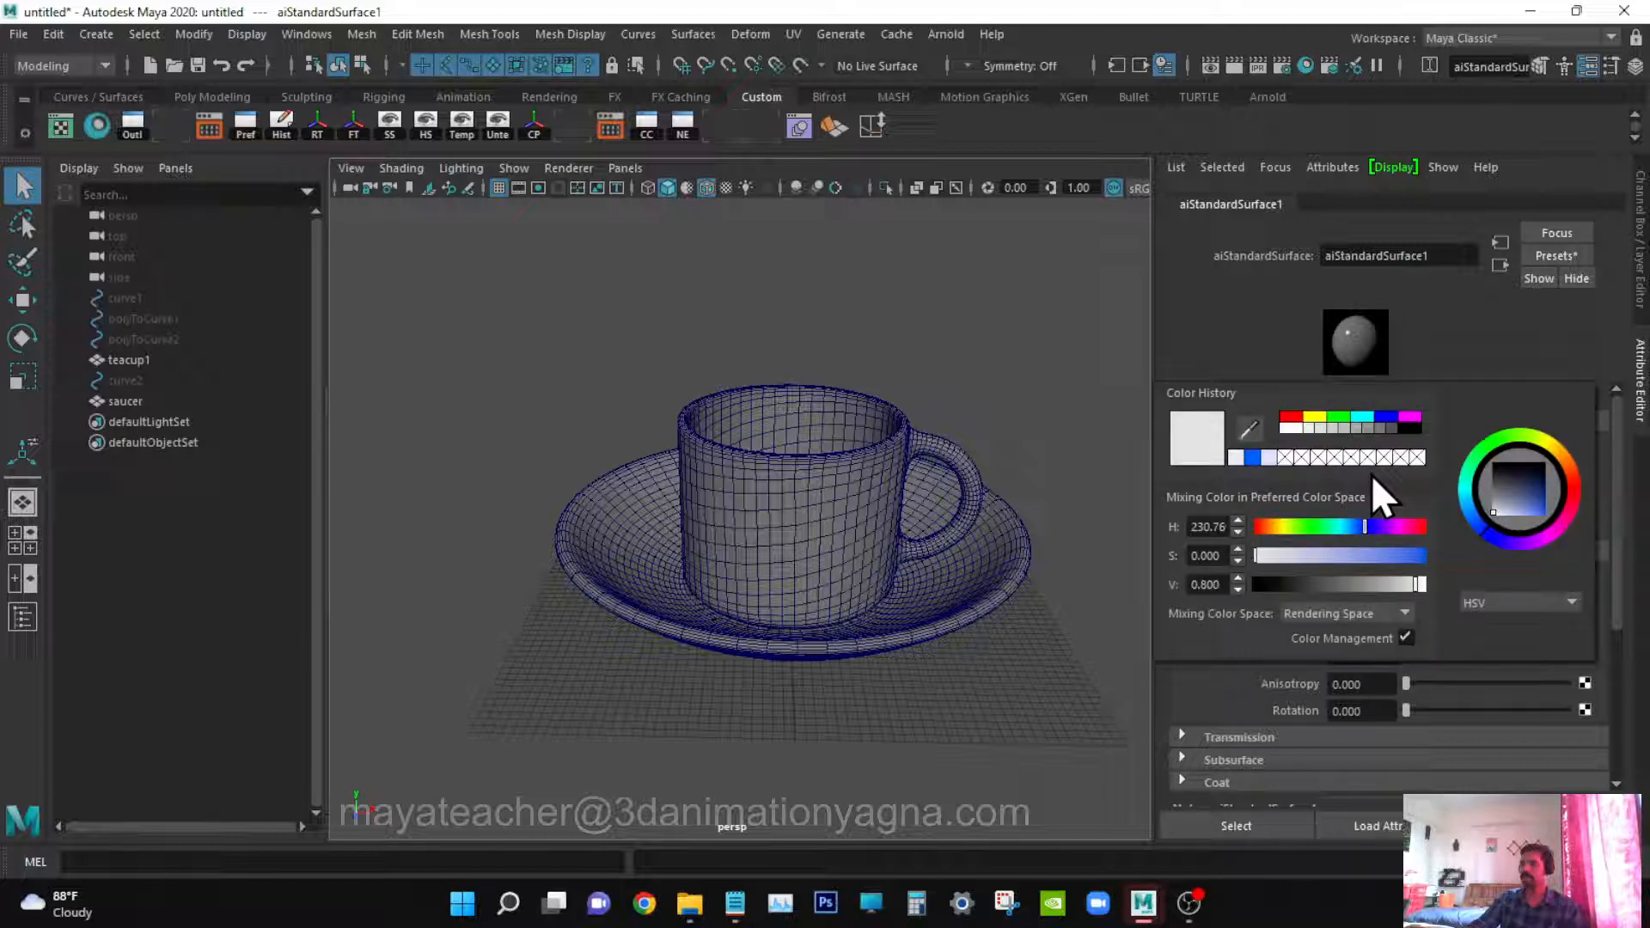
pyautogui.click(1251, 457)
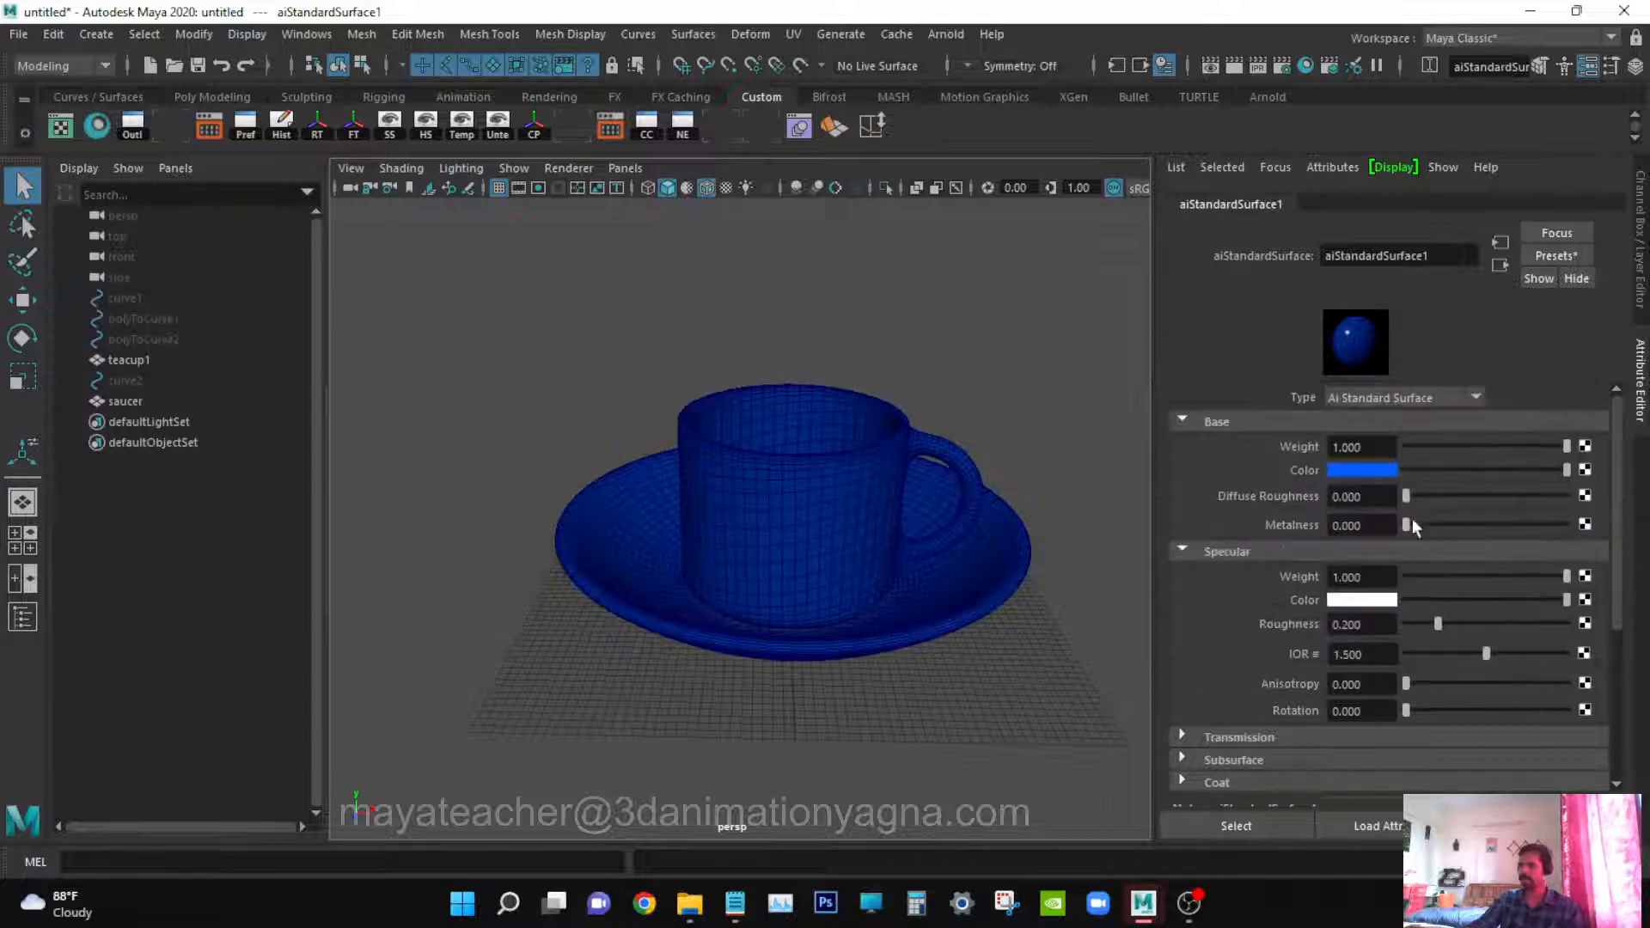
# Set the metalness of aiStandardSurface1 to 0.1 and return to the channel box
pyautogui.moveTo(1383, 526); pyautogui.dragTo(1284, 512)
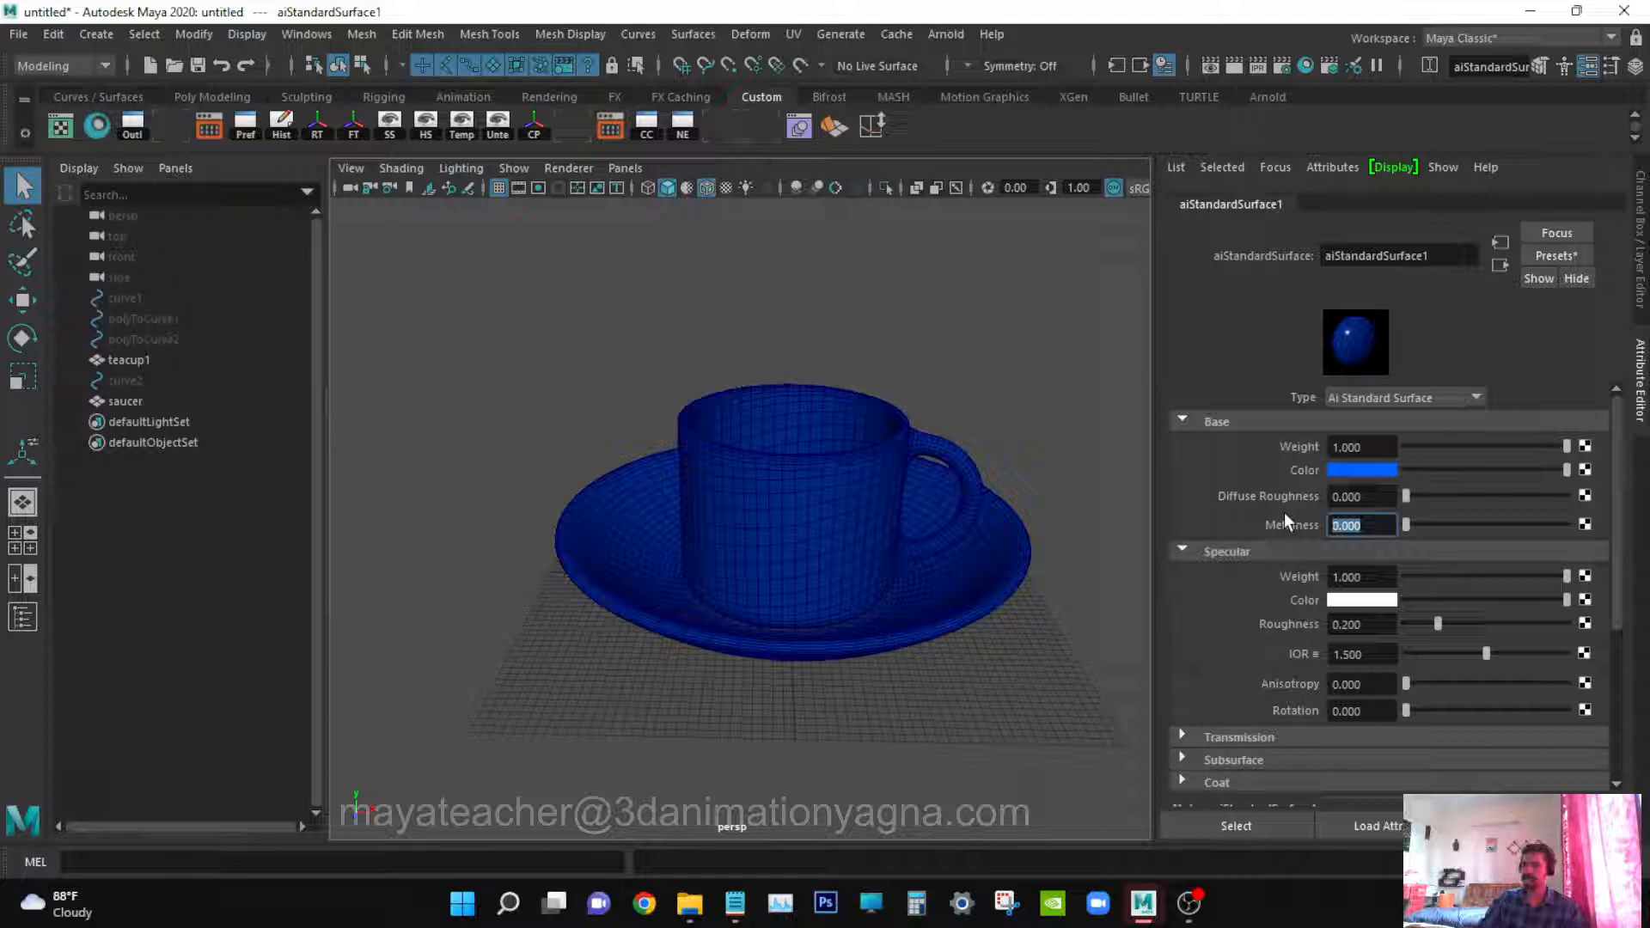
pyautogui.write('.1')
pyautogui.press('Return')
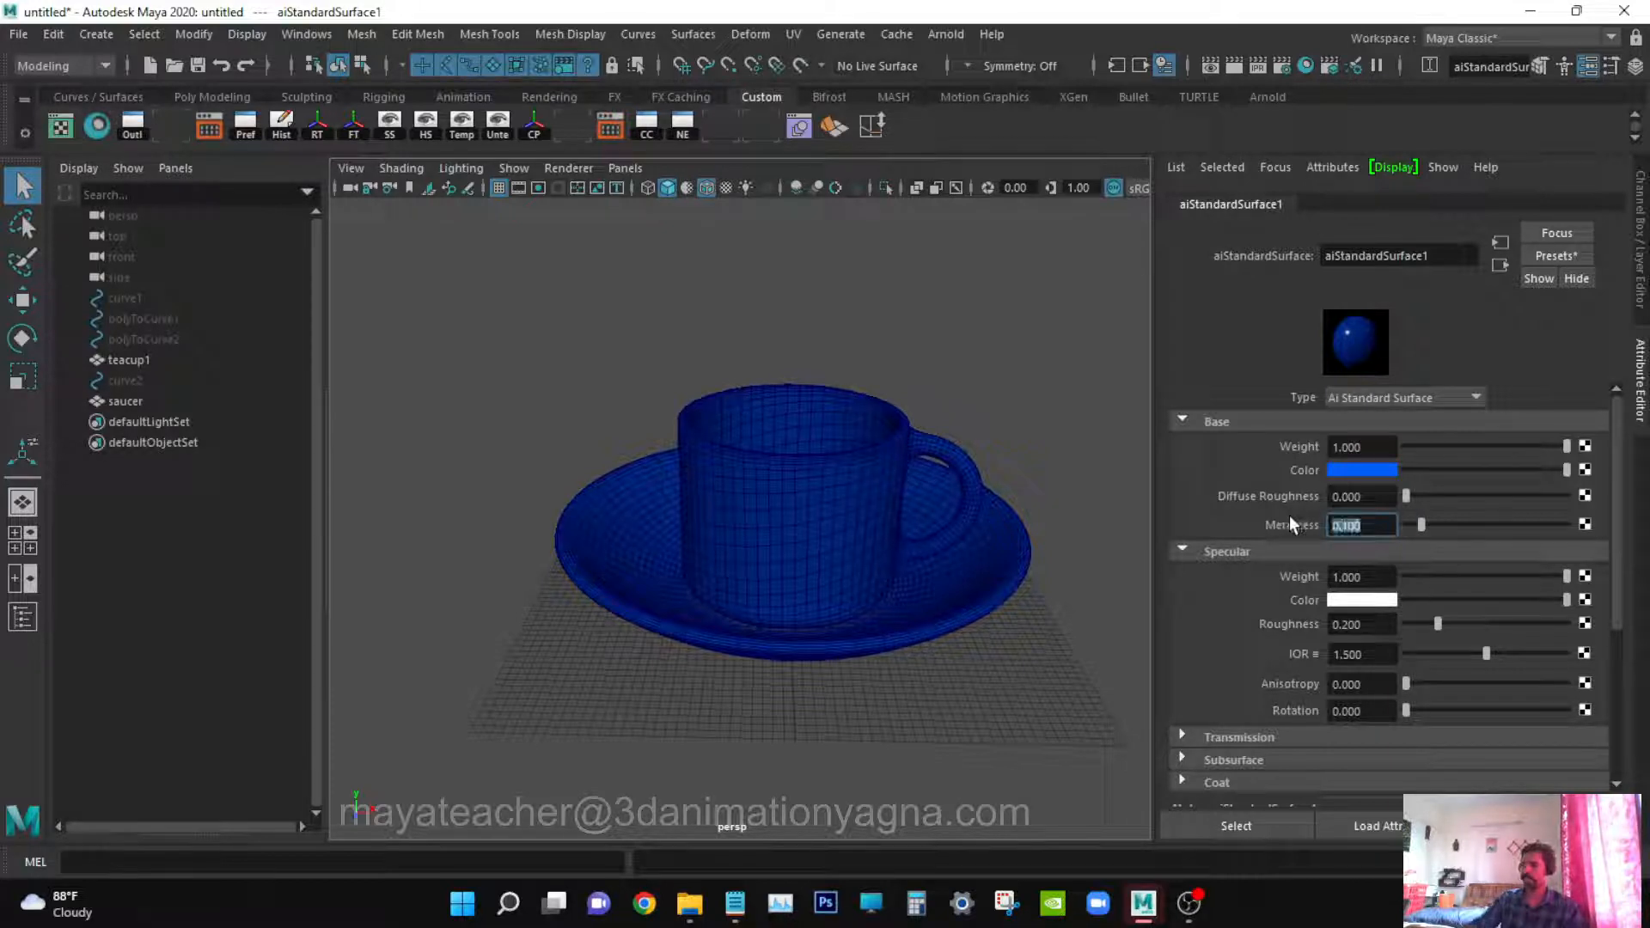
pyautogui.scroll(-2, 1352, 558)
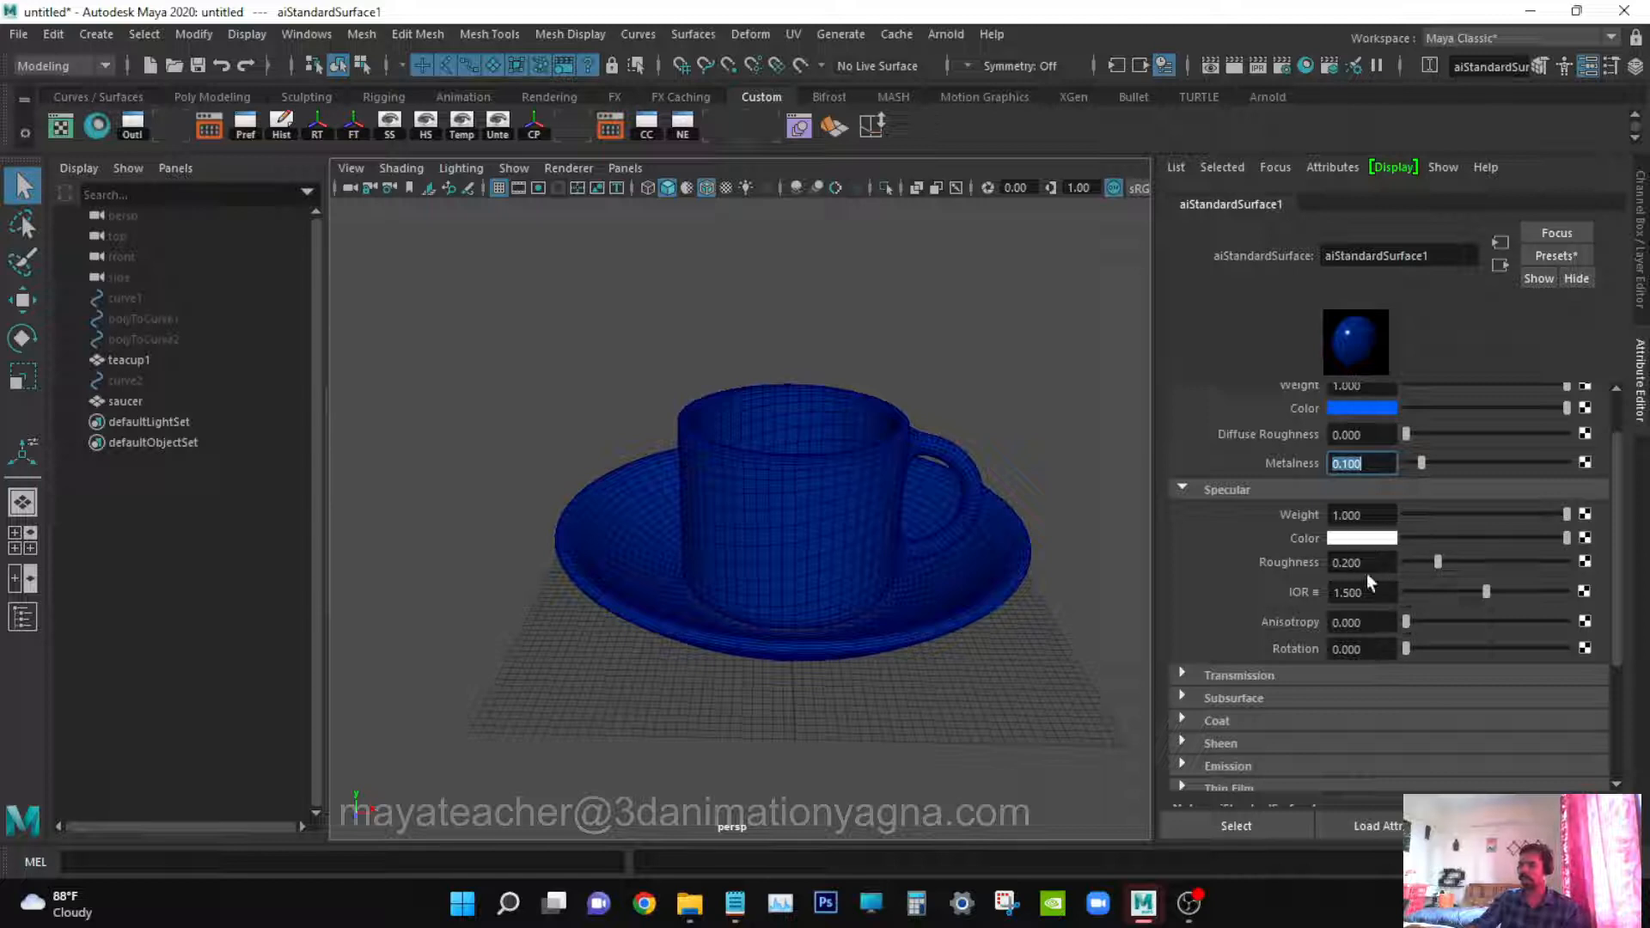
pyautogui.click(1589, 69)
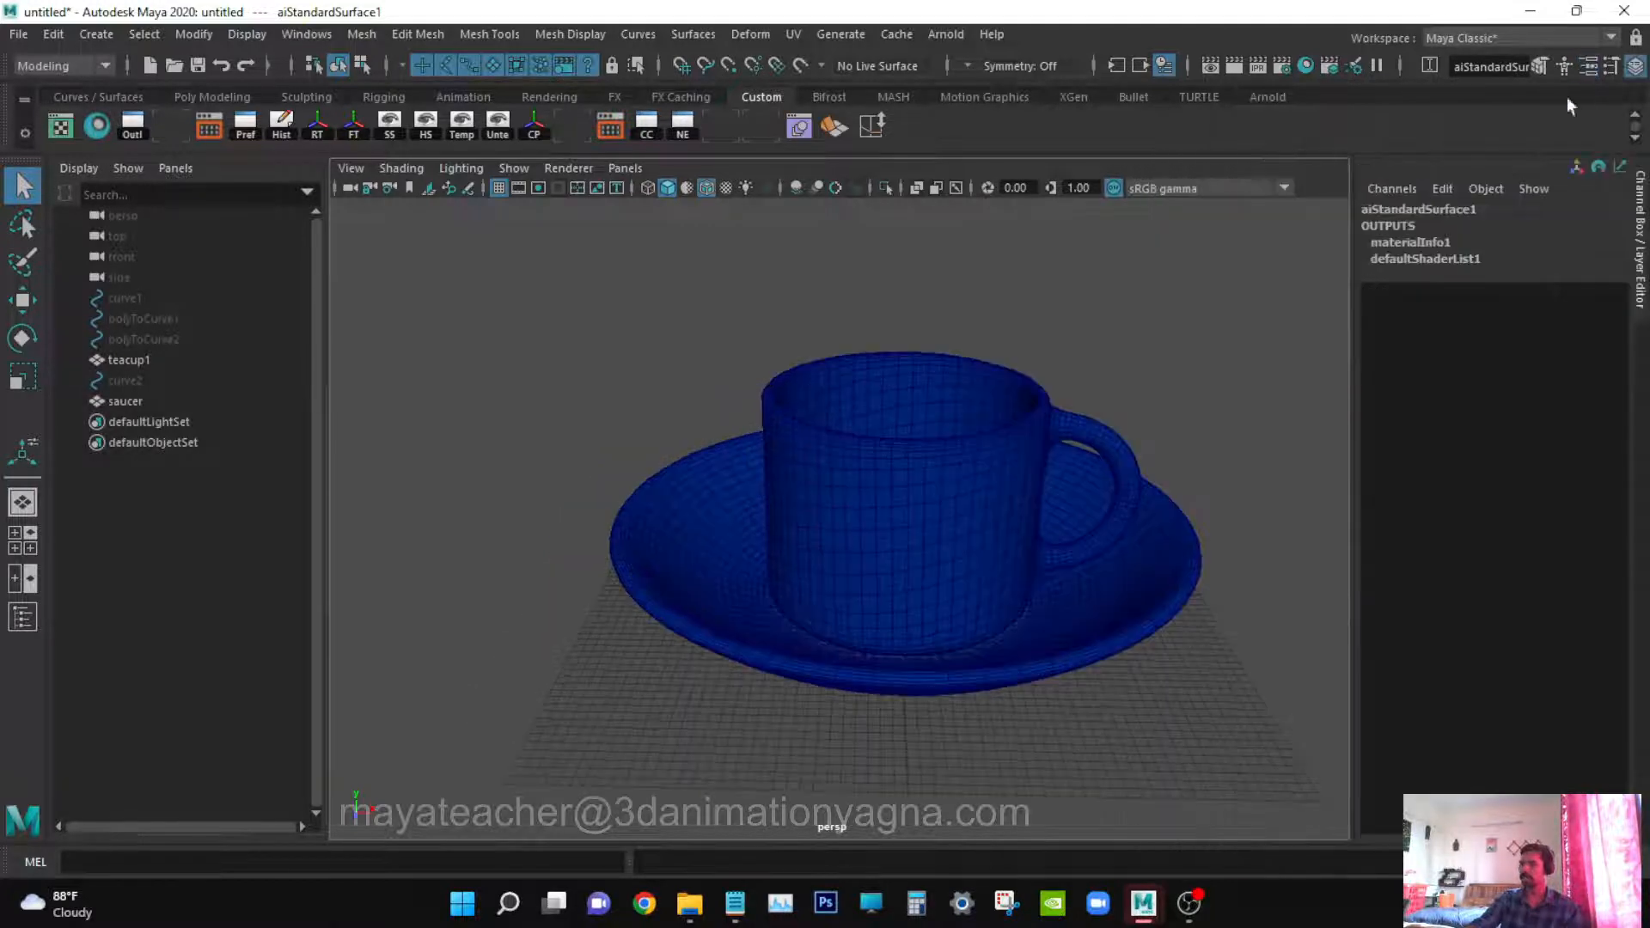
# Turn off the wireframe-on-shaded display in the perspective view
pyautogui.keyDown('alt'); pyautogui.moveTo(891, 498); pyautogui.dragTo(842, 576); pyautogui.keyUp('alt')
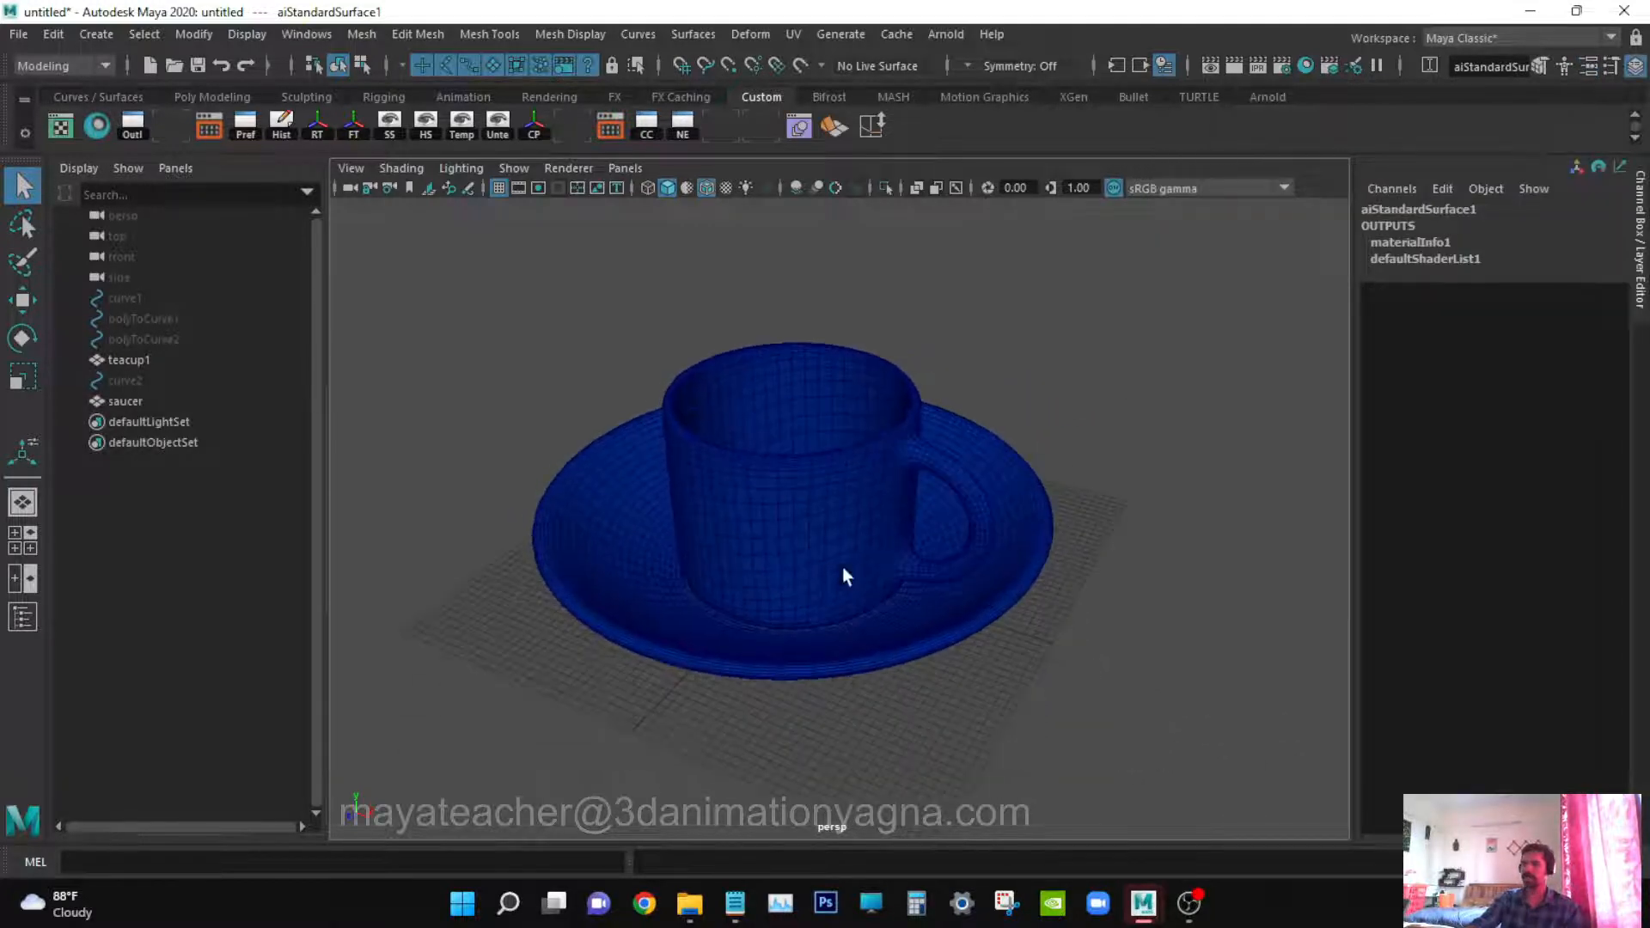
pyautogui.click(409, 178)
pyautogui.click(458, 348)
pyautogui.moveTo(825, 430)
pyautogui.keyDown('alt'); pyautogui.mouseDown(button='right')
pyautogui.moveTo(837, 451)
pyautogui.moveTo(884, 434)
pyautogui.mouseUp(button='right'); pyautogui.keyUp('alt')
# Create a polygon plane and scale it uniformly to about 33.2 so it extends beyond the saucer
pyautogui.click(98, 35)
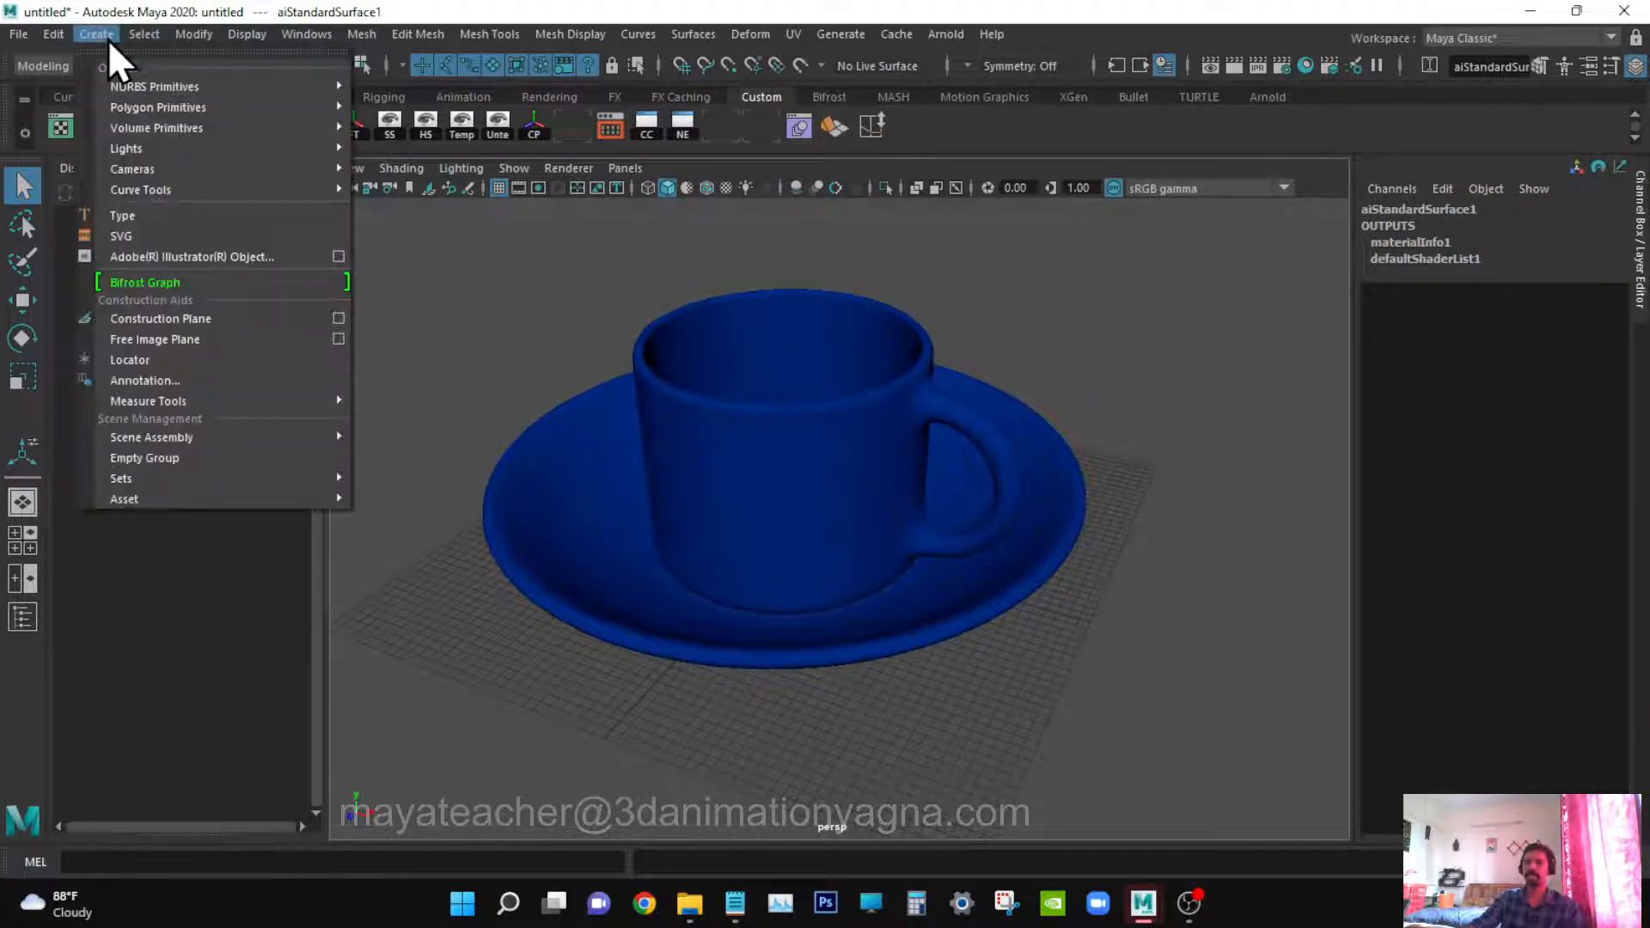
pyautogui.moveTo(229, 109)
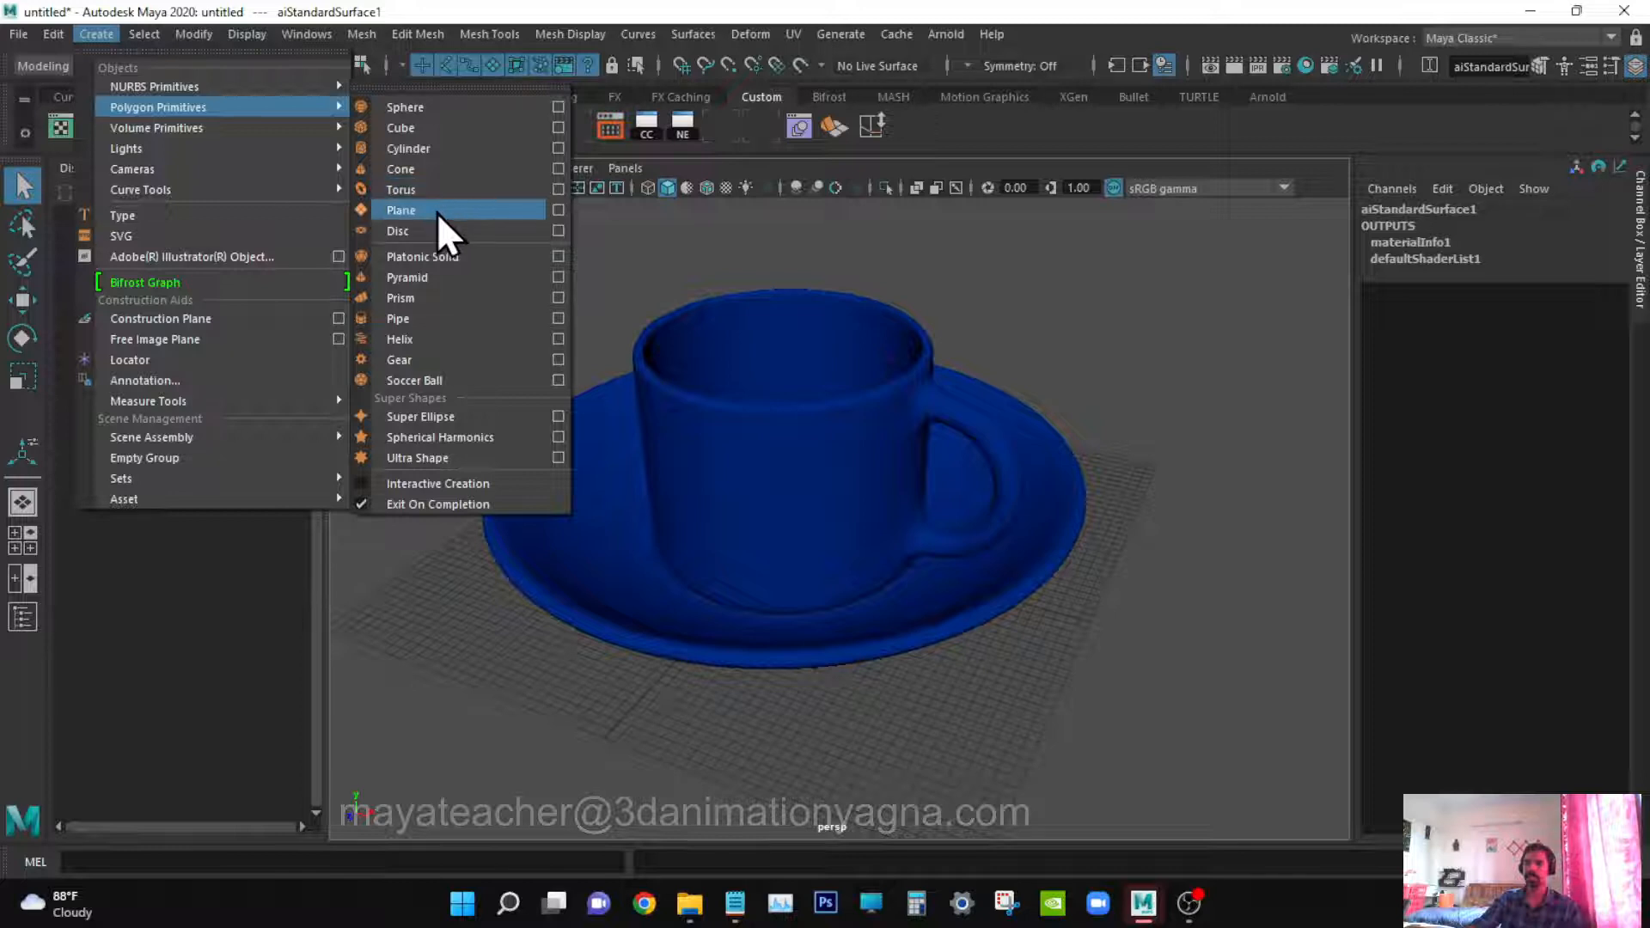
pyautogui.click(437, 213)
pyautogui.press('r')
pyautogui.moveTo(789, 538); pyautogui.dragTo(1203, 464)
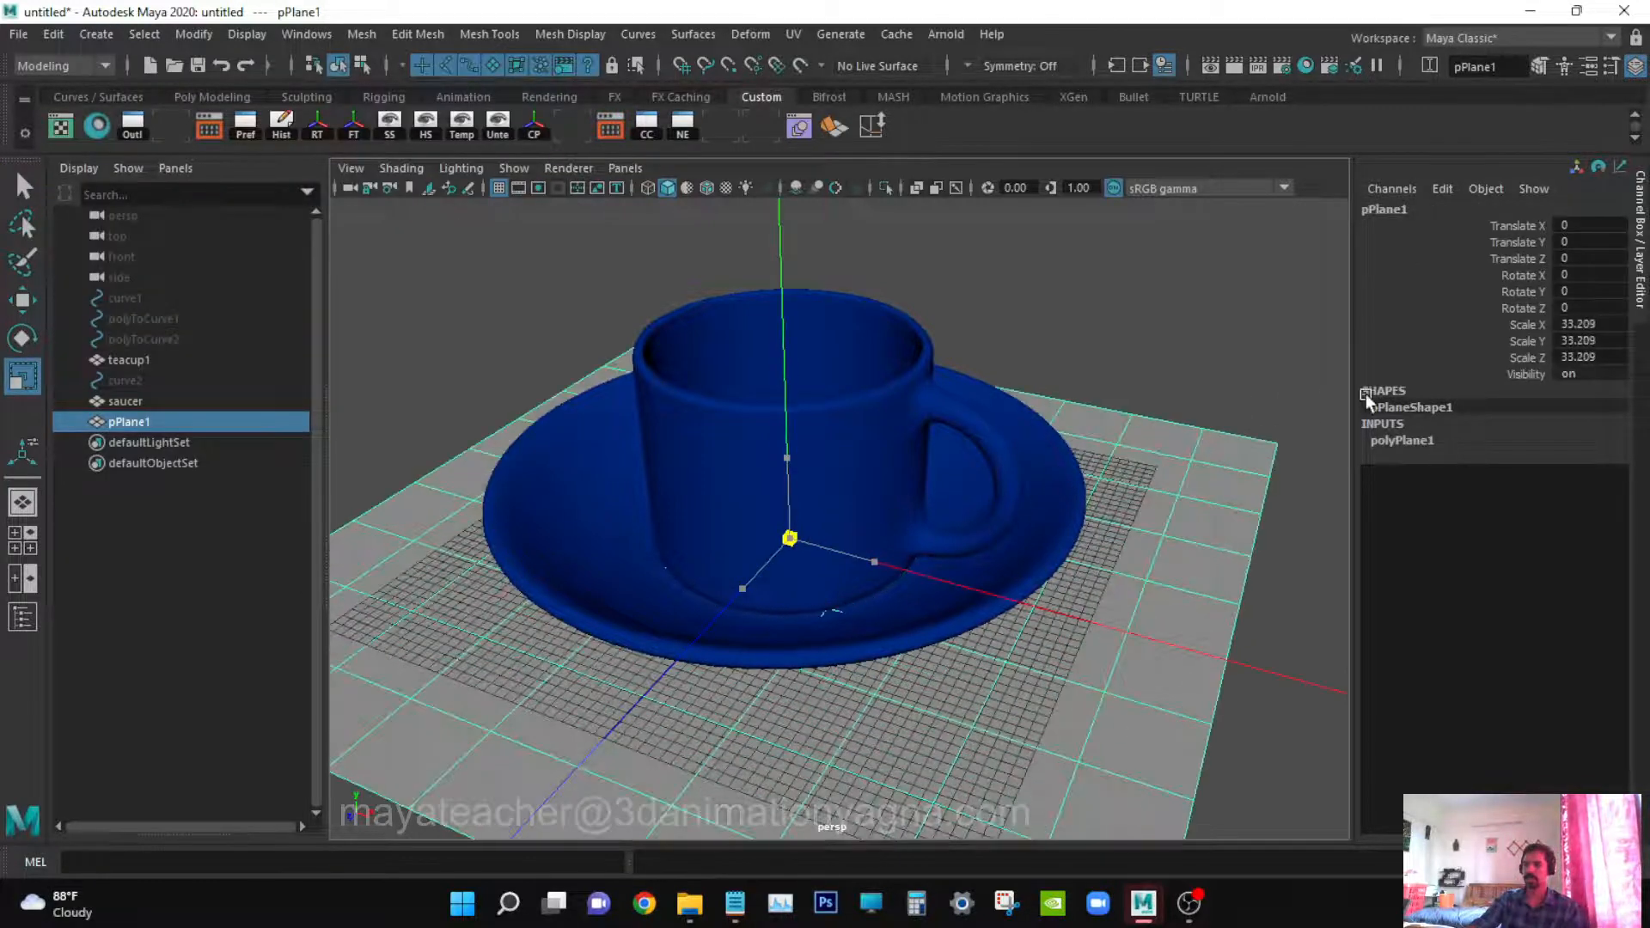
# Lower the plane in the front view to about -0.4 in Y, level with the saucer's base
pyautogui.press('space')
pyautogui.moveTo(963, 471); pyautogui.dragTo(965, 507)
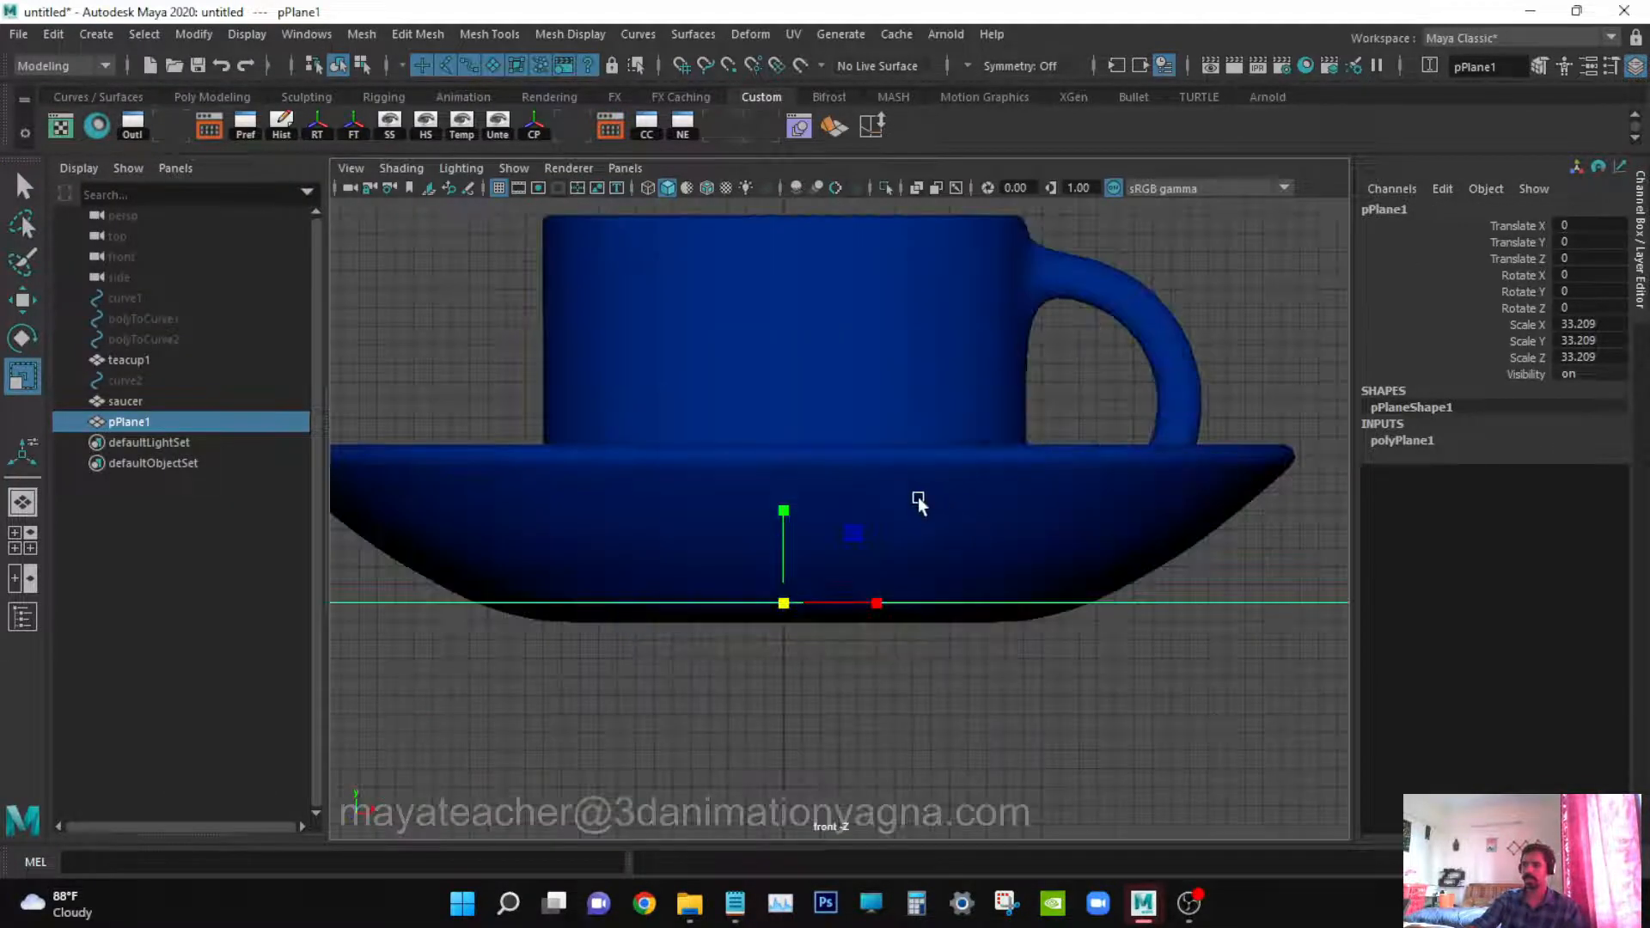
pyautogui.scroll(3, 917, 503)
pyautogui.press('w')
pyautogui.moveTo(854, 486); pyautogui.dragTo(863, 449)
pyautogui.press('space')
pyautogui.press('f')
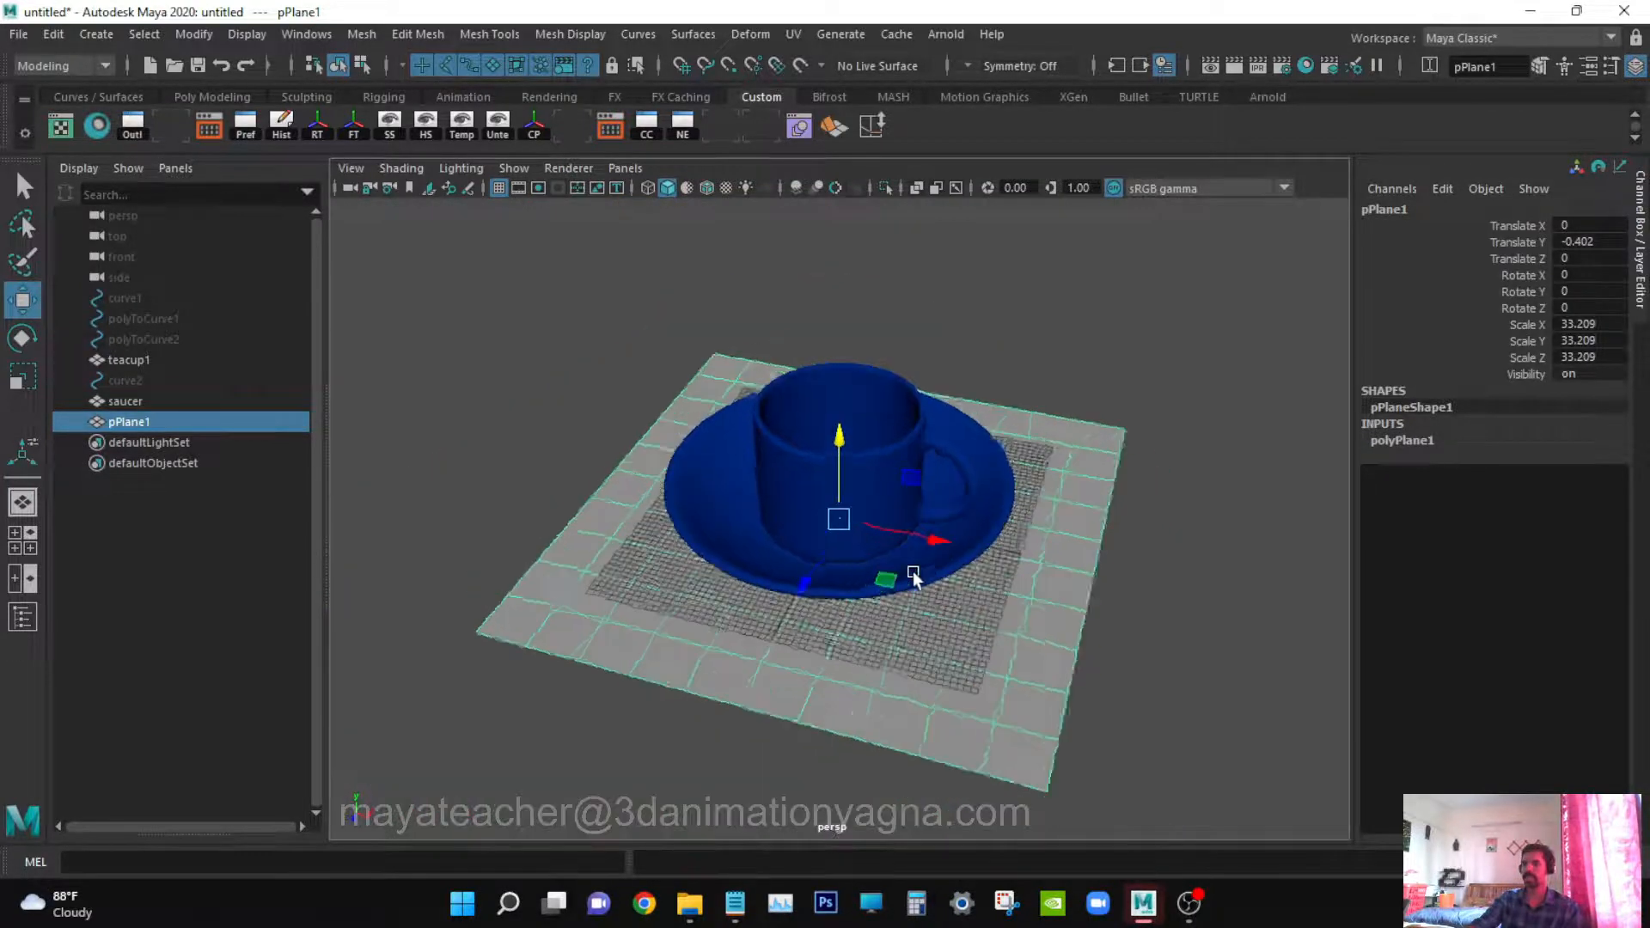
# Enlarge the ground plane uniformly to a scale of about 39 and deselect it
pyautogui.scroll(3, 913, 578)
pyautogui.press('r')
pyautogui.moveTo(840, 519); pyautogui.dragTo(917, 507)
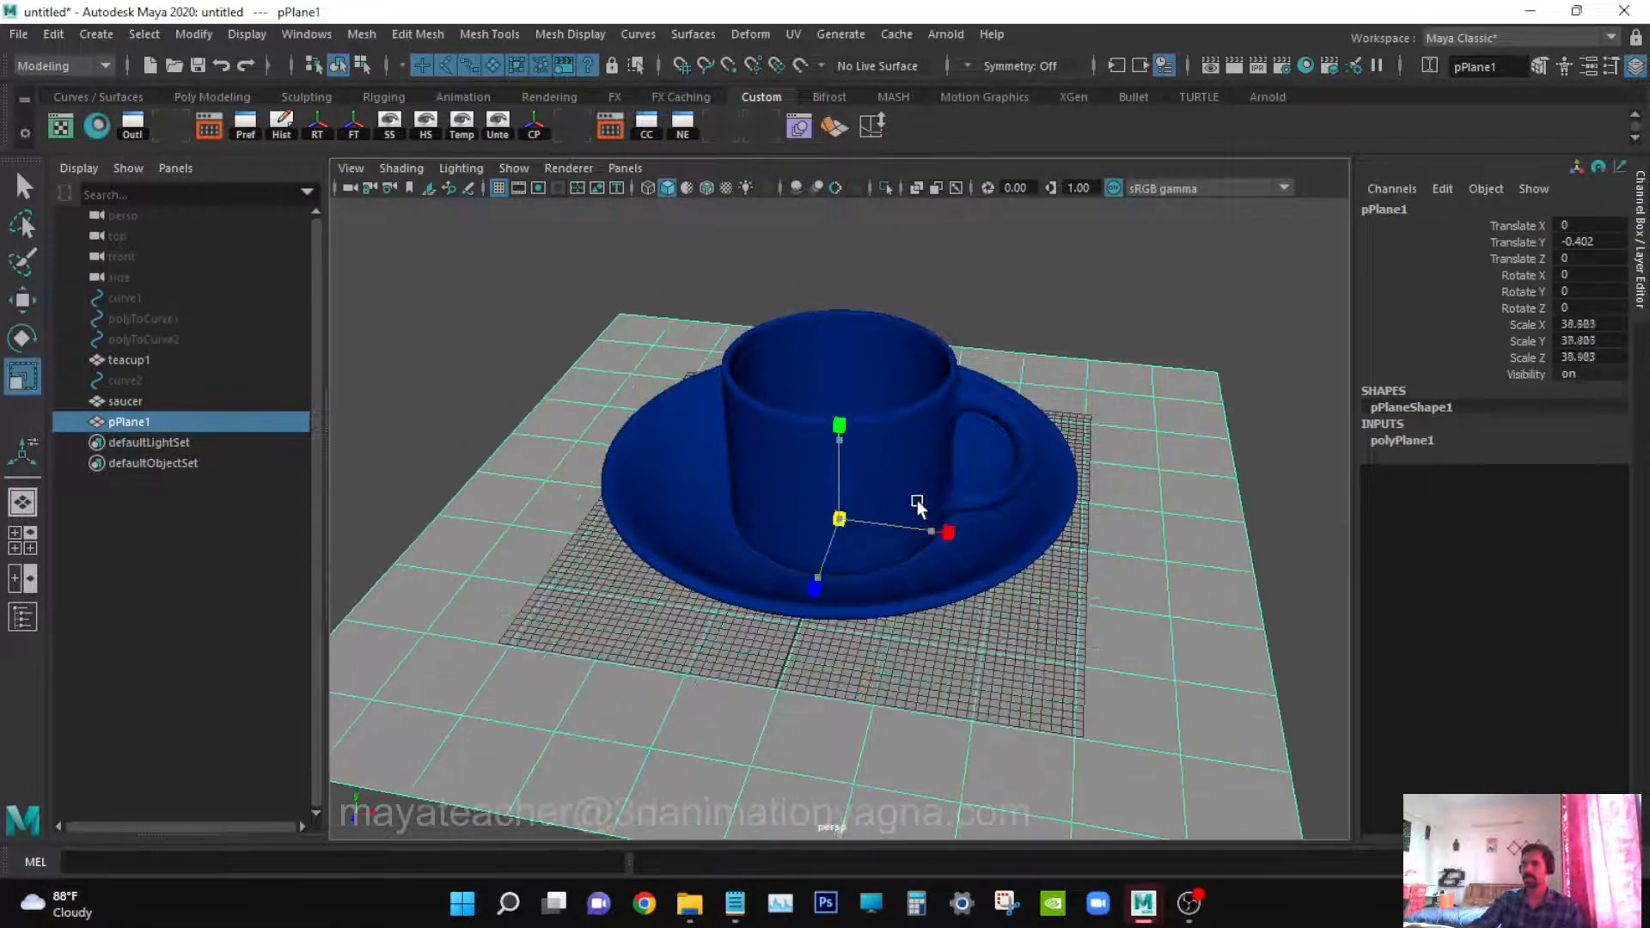
pyautogui.press('q')
pyautogui.click(1036, 302)
pyautogui.scroll(2, 986, 460)
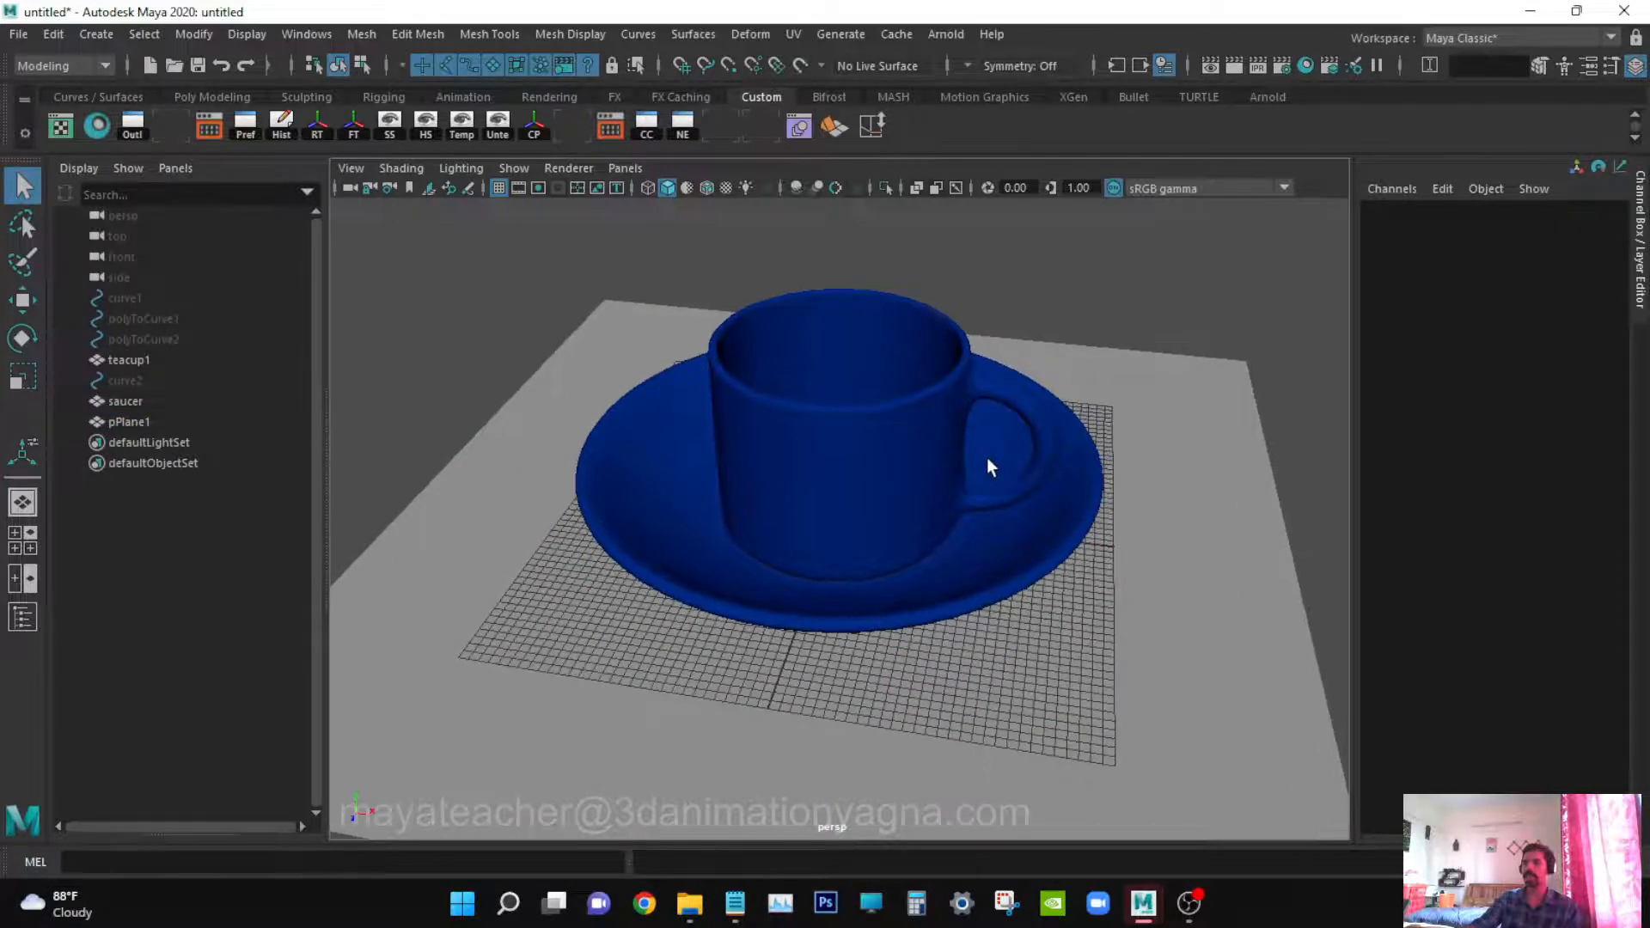
# Hide the grid in the perspective view
pyautogui.click(514, 167)
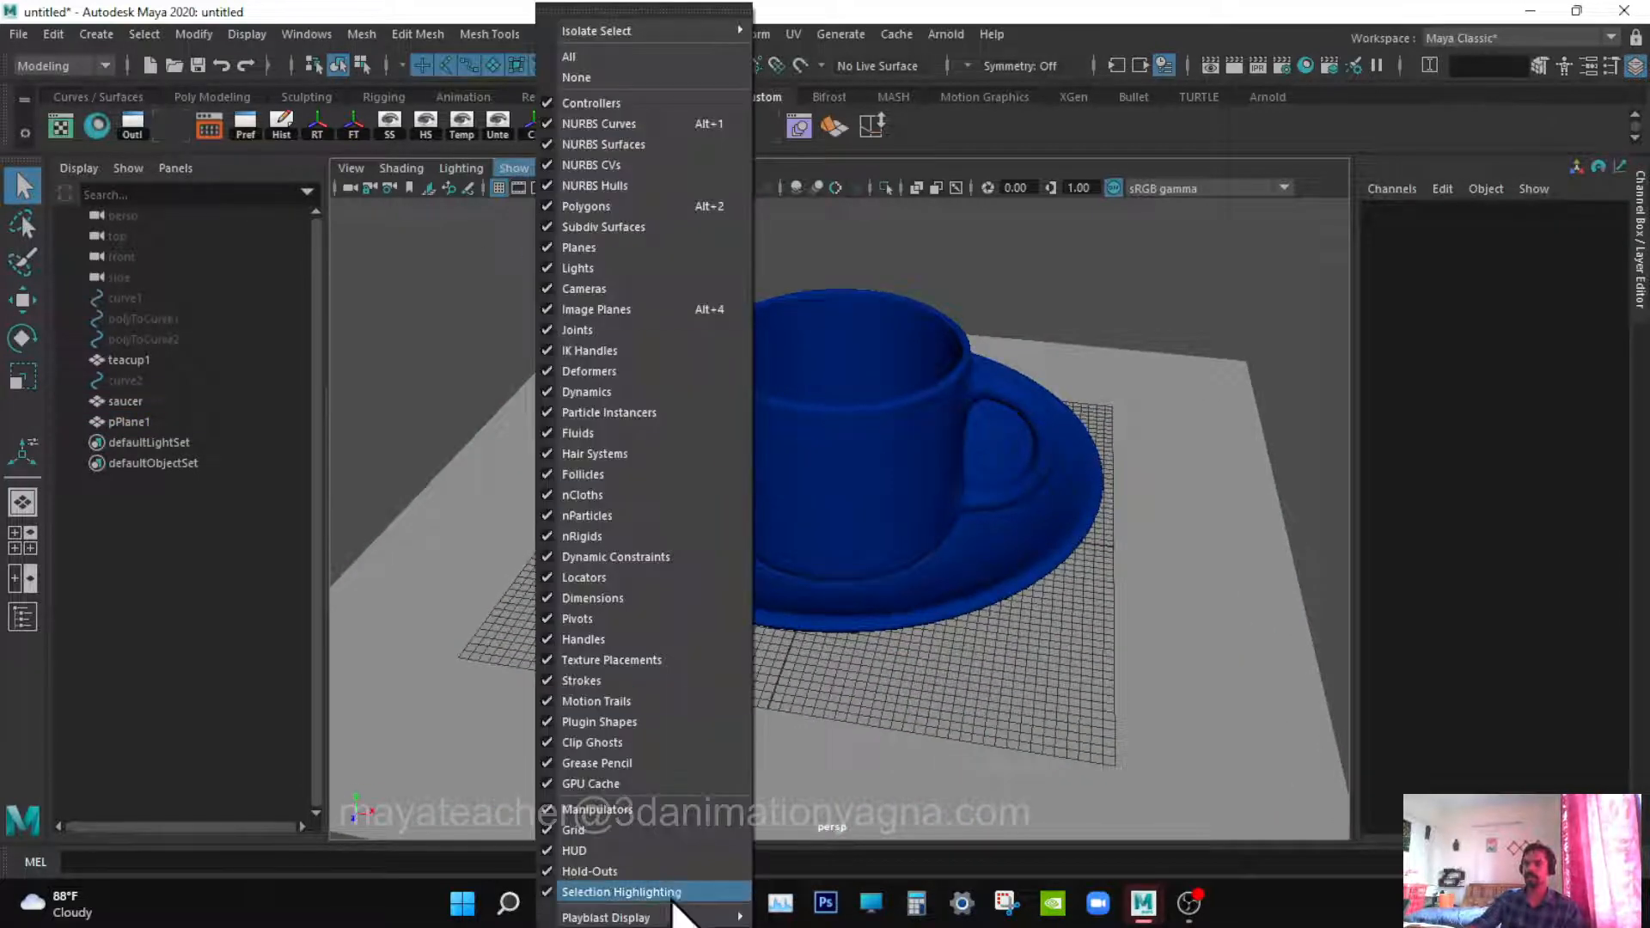
pyautogui.click(601, 835)
pyautogui.keyDown('alt'); pyautogui.moveTo(789, 601); pyautogui.dragTo(712, 636, button='middle'); pyautogui.keyUp('alt')
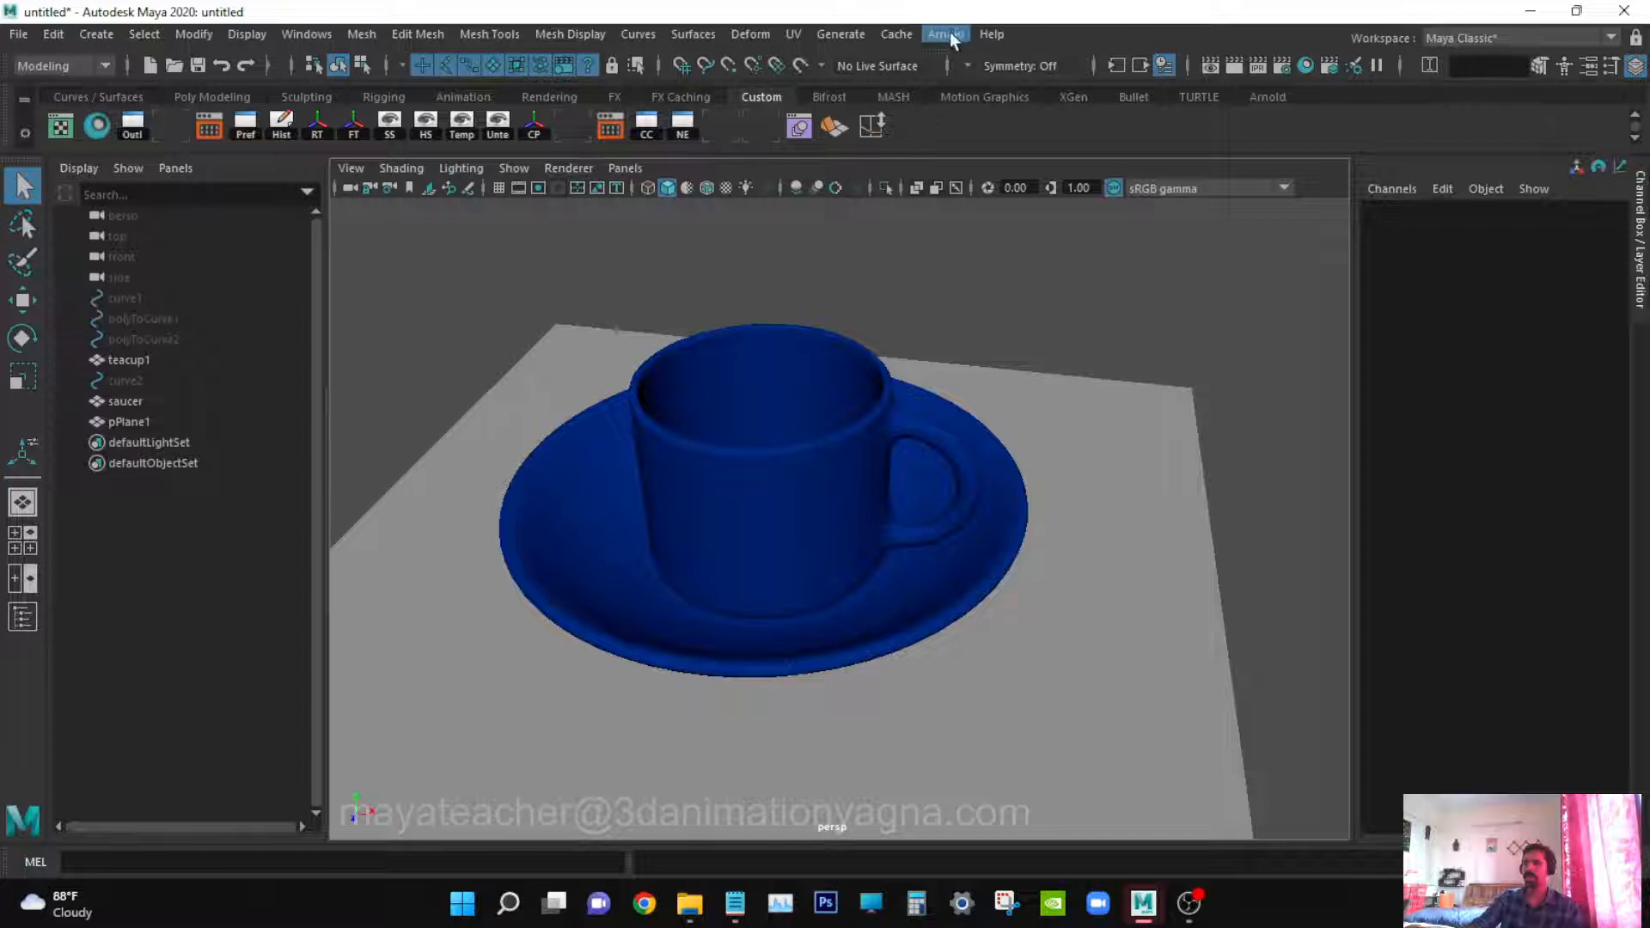
# Add an Arnold area light and scale it uniformly to about 17.7
pyautogui.click(951, 32)
pyautogui.moveTo(978, 135)
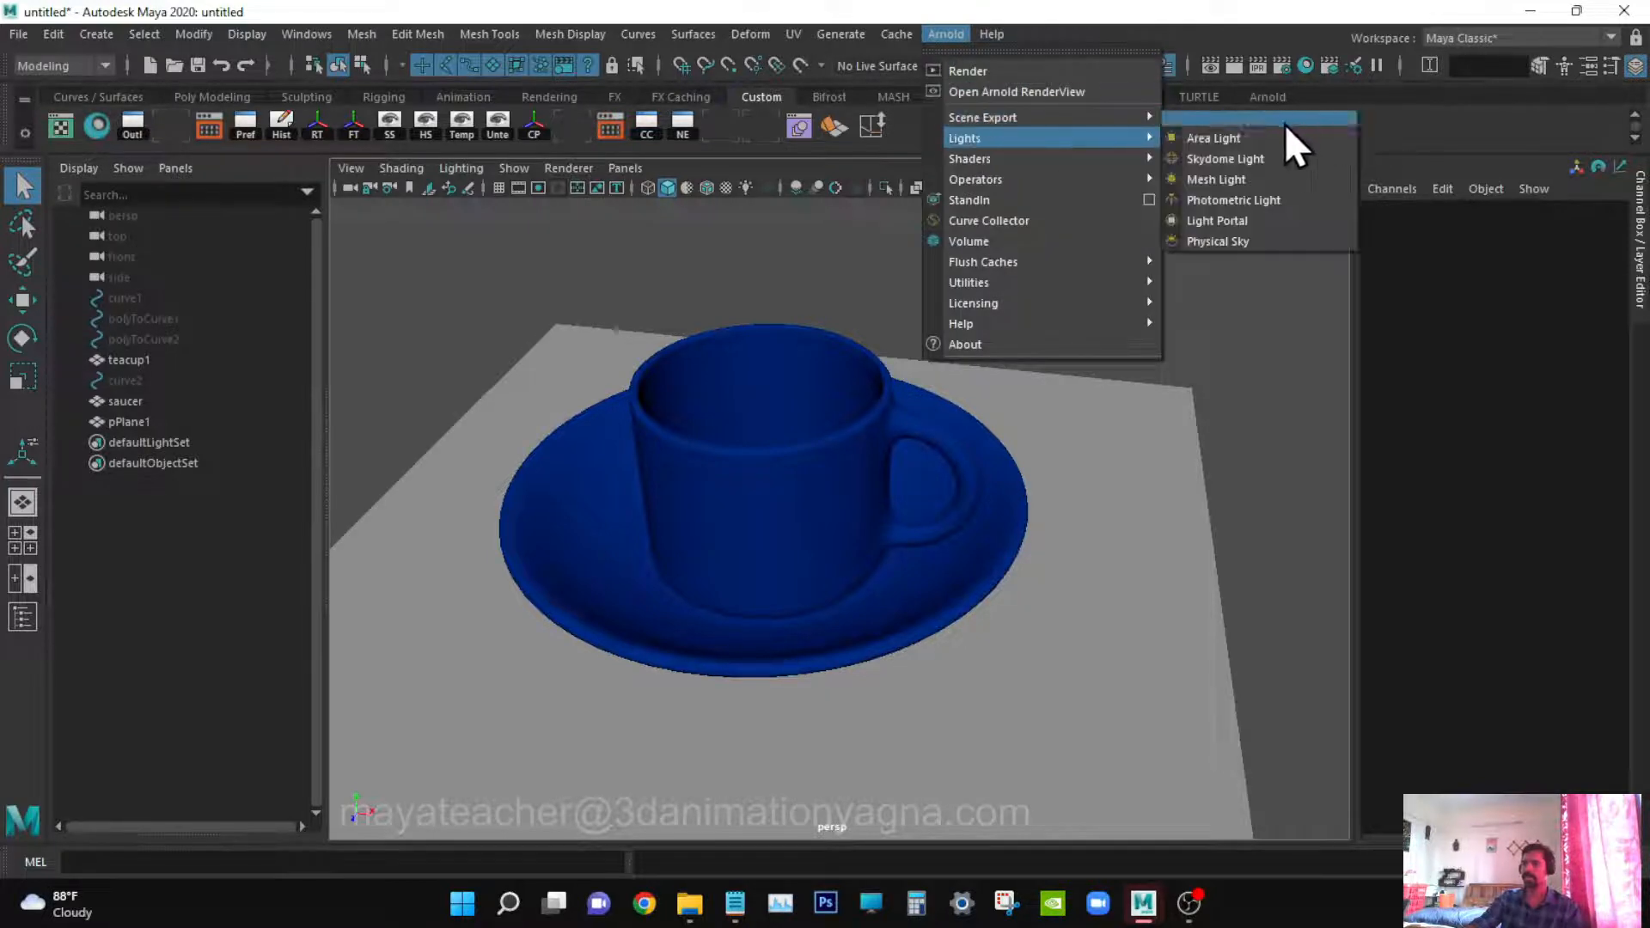
pyautogui.click(1265, 135)
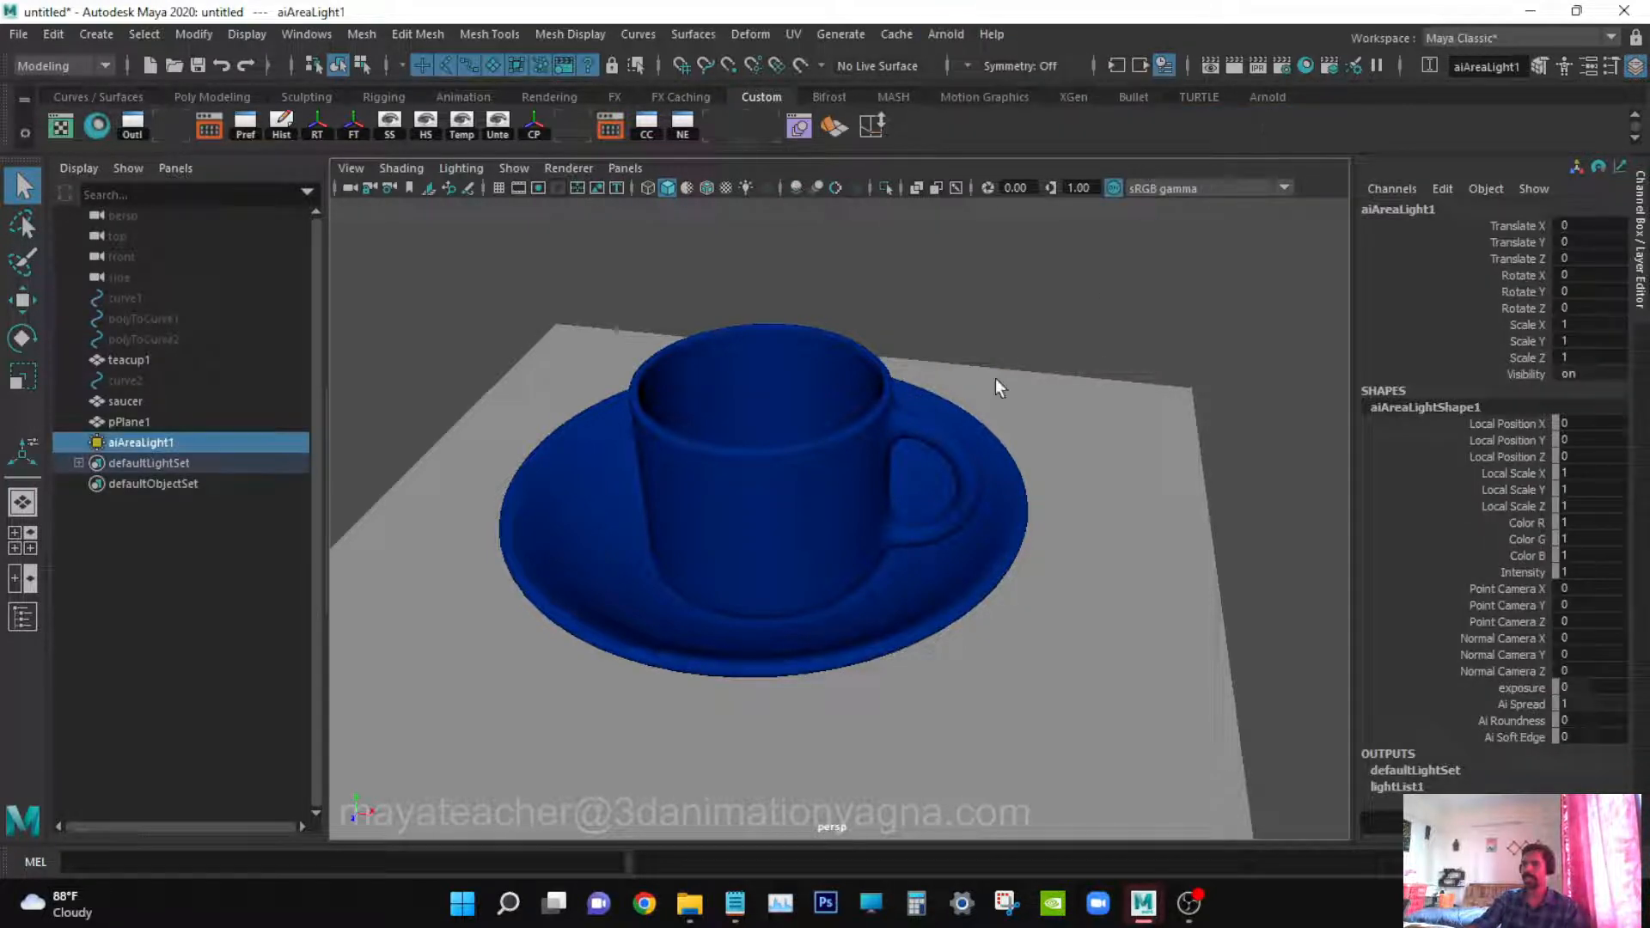
pyautogui.press('r')
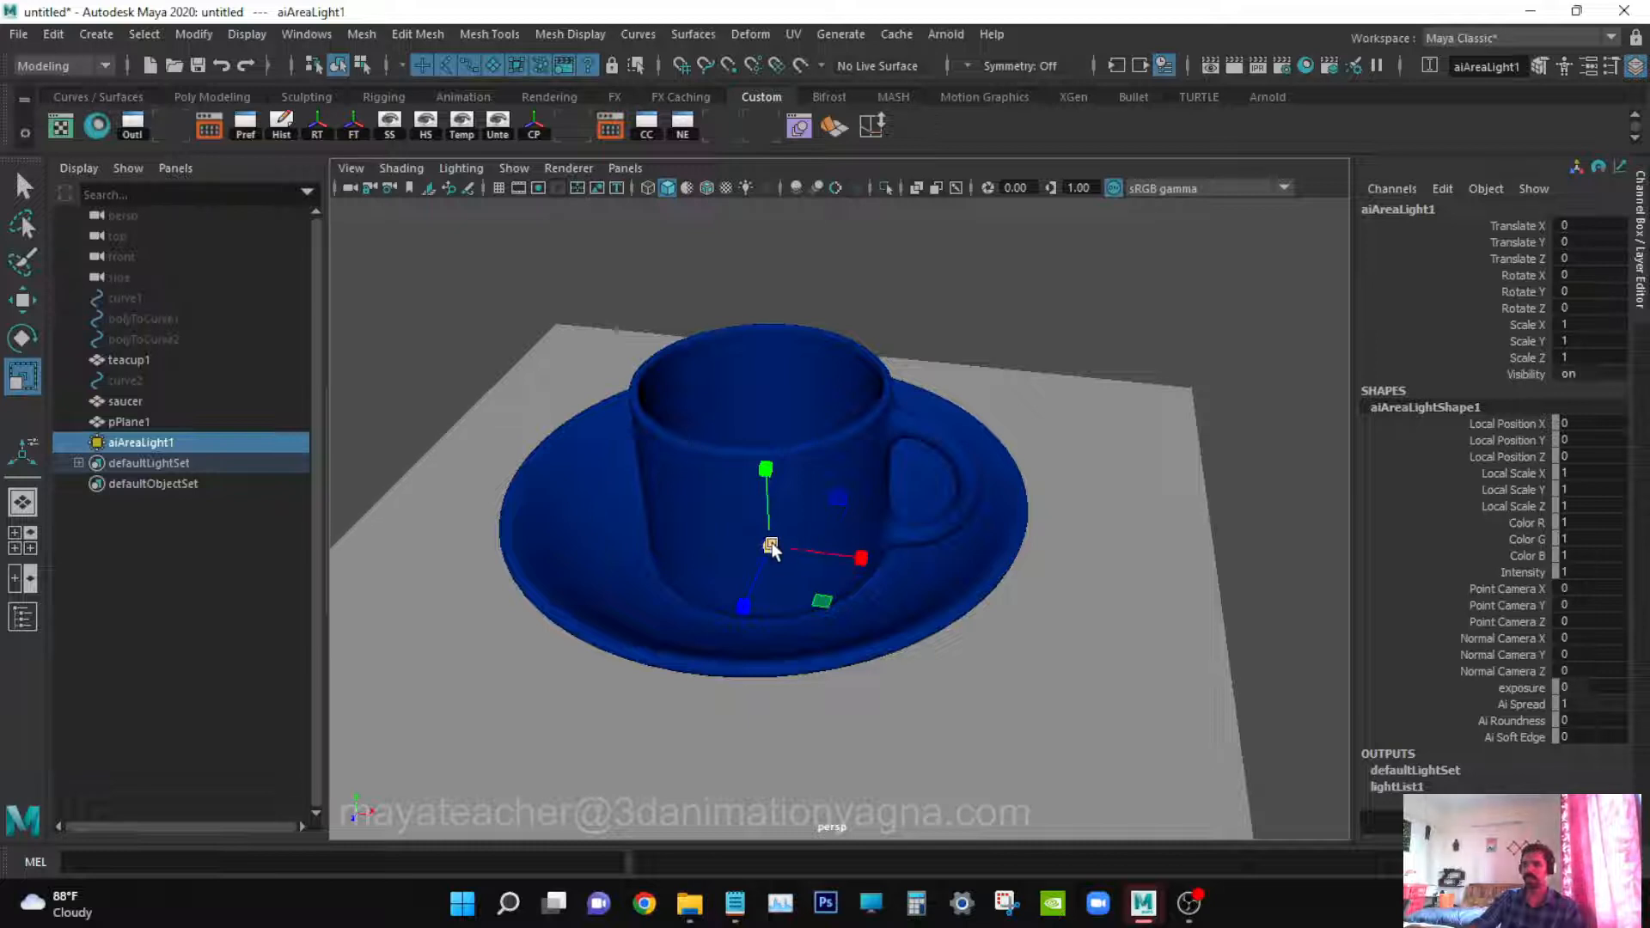
pyautogui.moveTo(771, 546); pyautogui.dragTo(1277, 465)
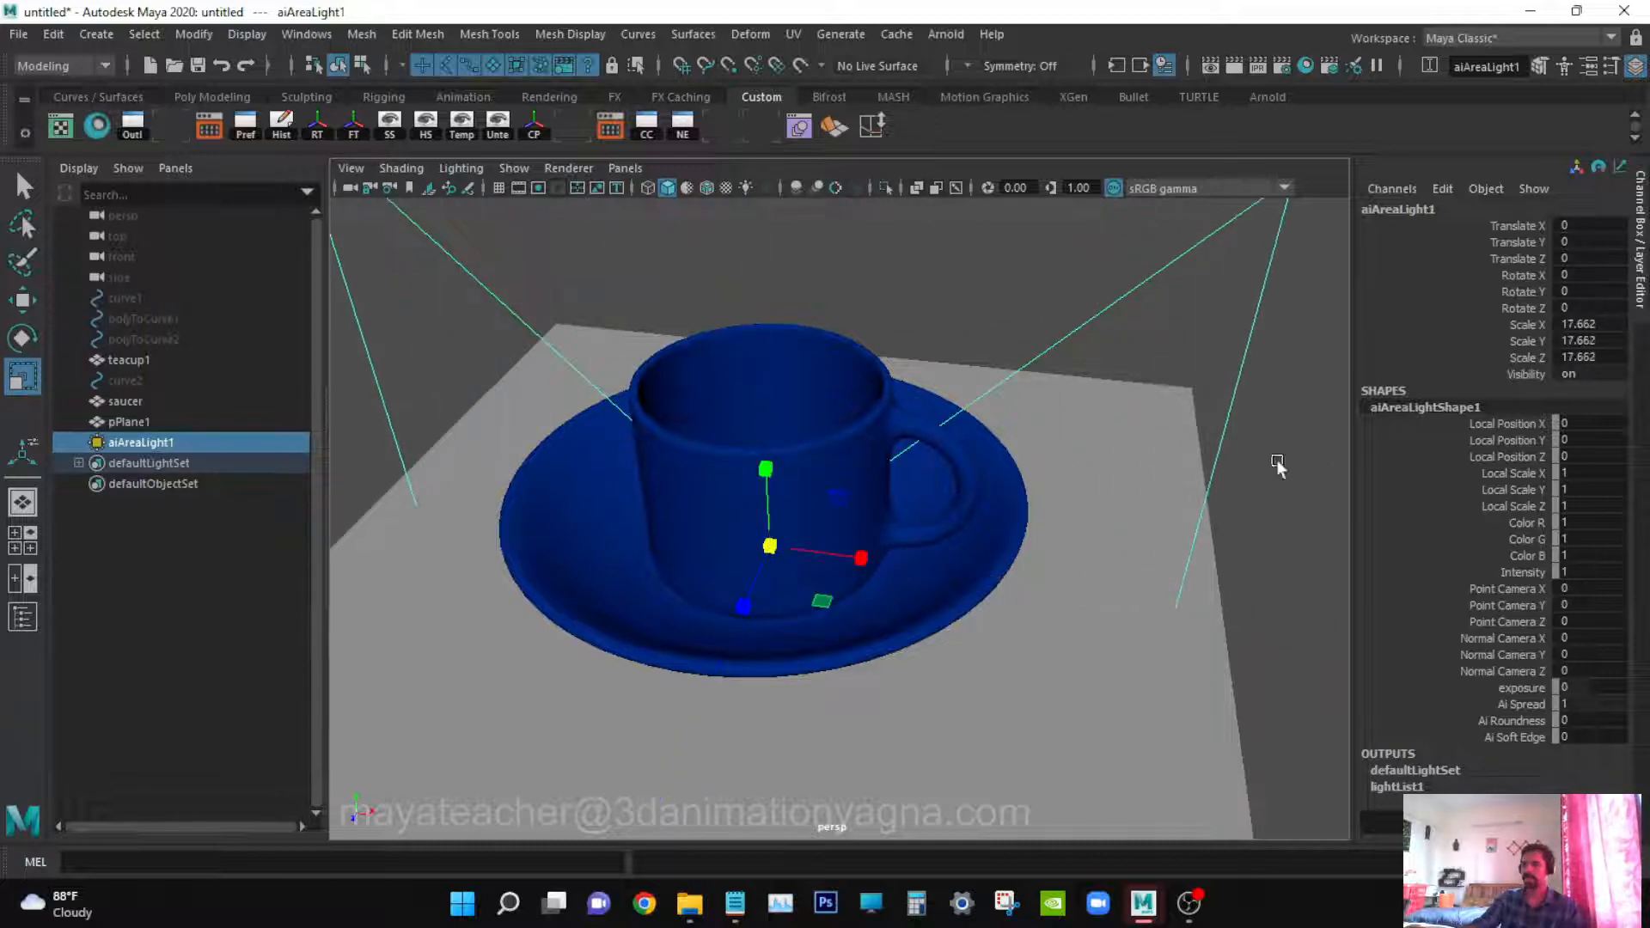
# Move the area light to about Y 12.6 and Z 28.6, and tilt it about -20.8° in X toward the cup
pyautogui.scroll(-5, 956, 550)
pyautogui.keyDown('alt'); pyautogui.moveTo(961, 618); pyautogui.dragTo(980, 480); pyautogui.keyUp('alt')
pyautogui.press('w')
pyautogui.moveTo(747, 567); pyautogui.dragTo(443, 698)
pyautogui.keyDown('alt'); pyautogui.moveTo(611, 672); pyautogui.dragTo(532, 643); pyautogui.keyUp('alt')
pyautogui.keyDown('alt'); pyautogui.moveTo(687, 548); pyautogui.dragTo(584, 451); pyautogui.keyUp('alt')
pyautogui.press('e')
pyautogui.moveTo(527, 354); pyautogui.dragTo(567, 378)
pyautogui.press('w')
pyautogui.keyDown('alt'); pyautogui.moveTo(662, 489); pyautogui.dragTo(696, 574); pyautogui.keyUp('alt')
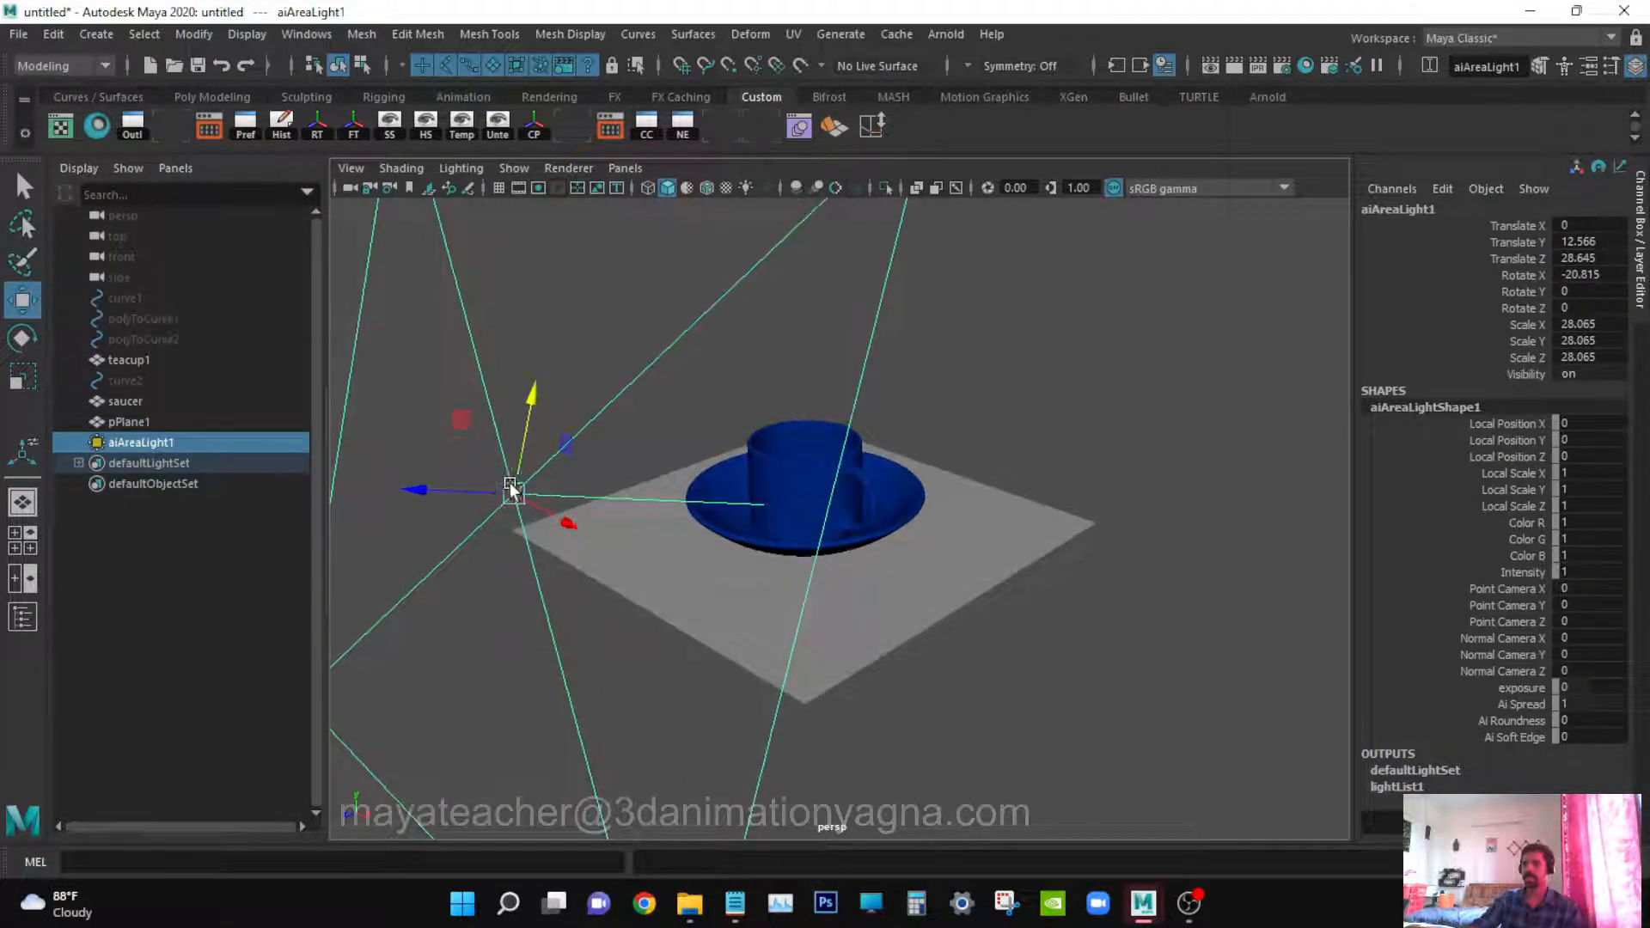
# Enlarge the area light uniformly to a scale of about 32.7
pyautogui.press('r')
pyautogui.moveTo(514, 492); pyautogui.dragTo(655, 470)
pyautogui.keyDown('alt'); pyautogui.moveTo(692, 562); pyautogui.dragTo(722, 559); pyautogui.keyUp('alt')
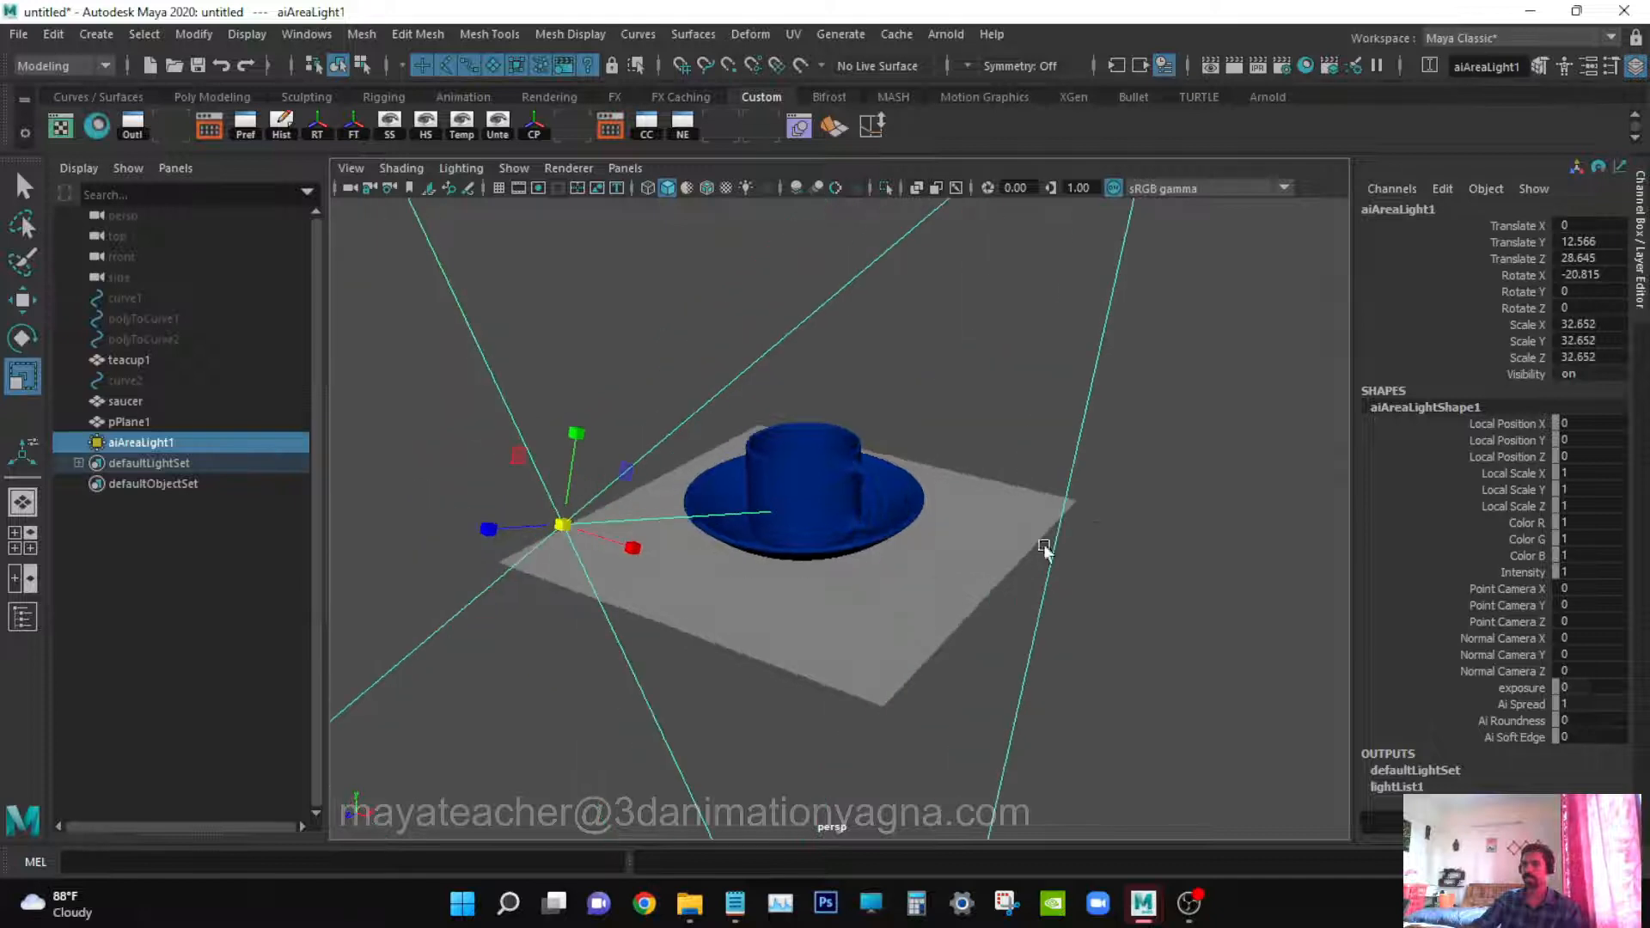
# Turn off Normalize in the area light's attributes
pyautogui.hotkey('ctrl', 'a')
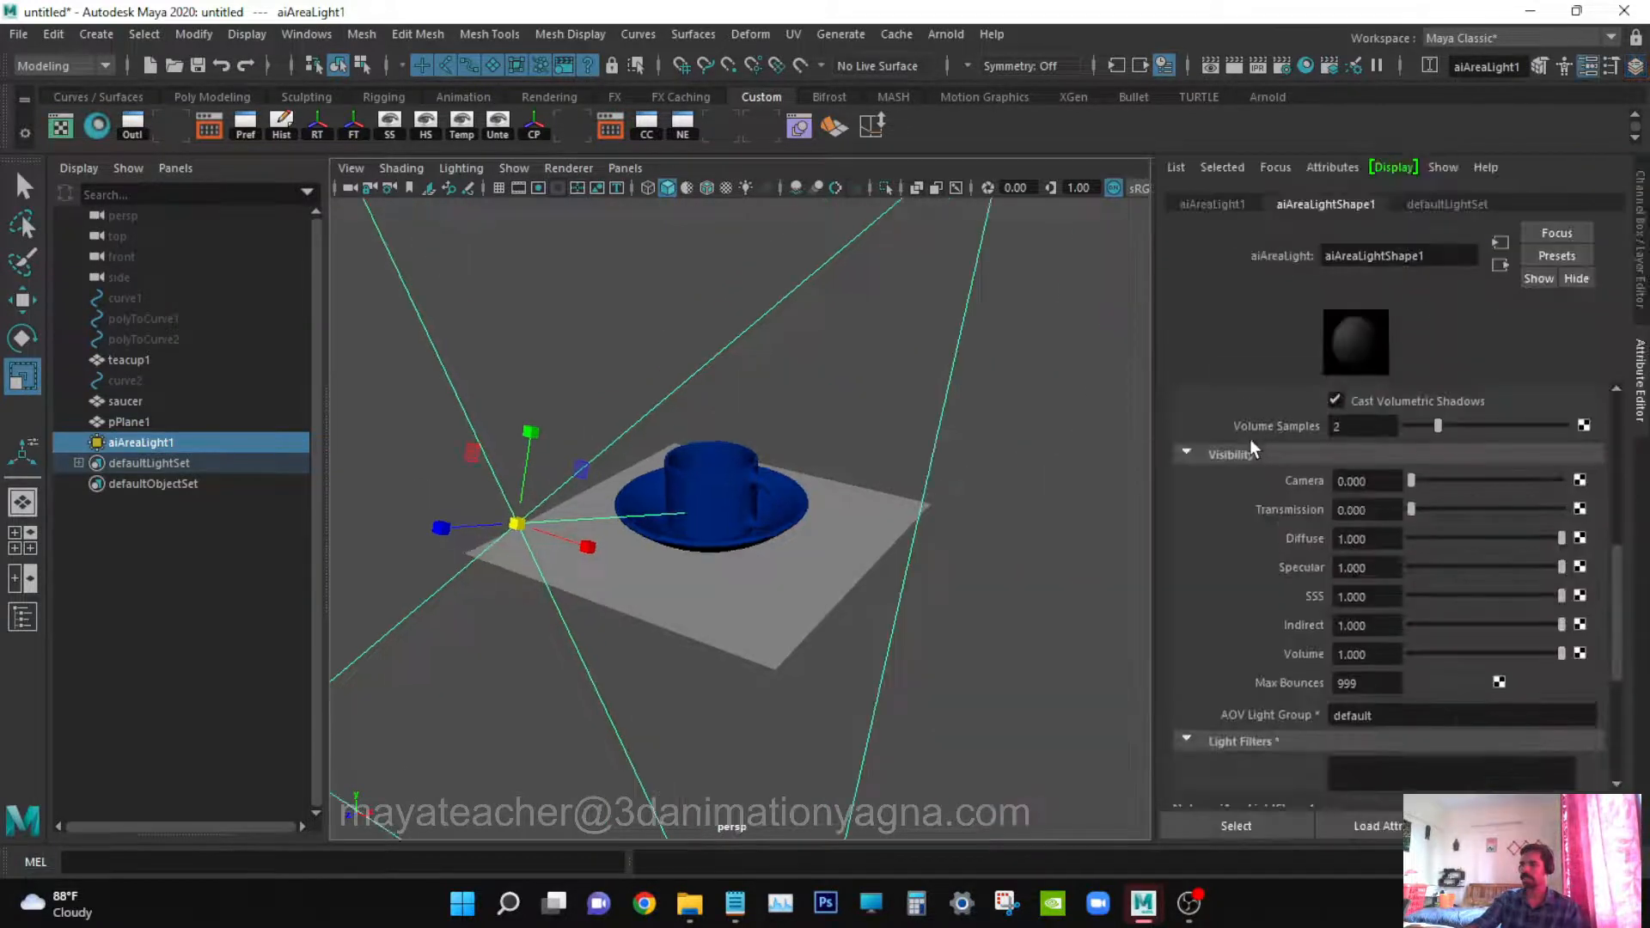
pyautogui.scroll(-5, 1375, 533)
pyautogui.scroll(4, 1387, 525)
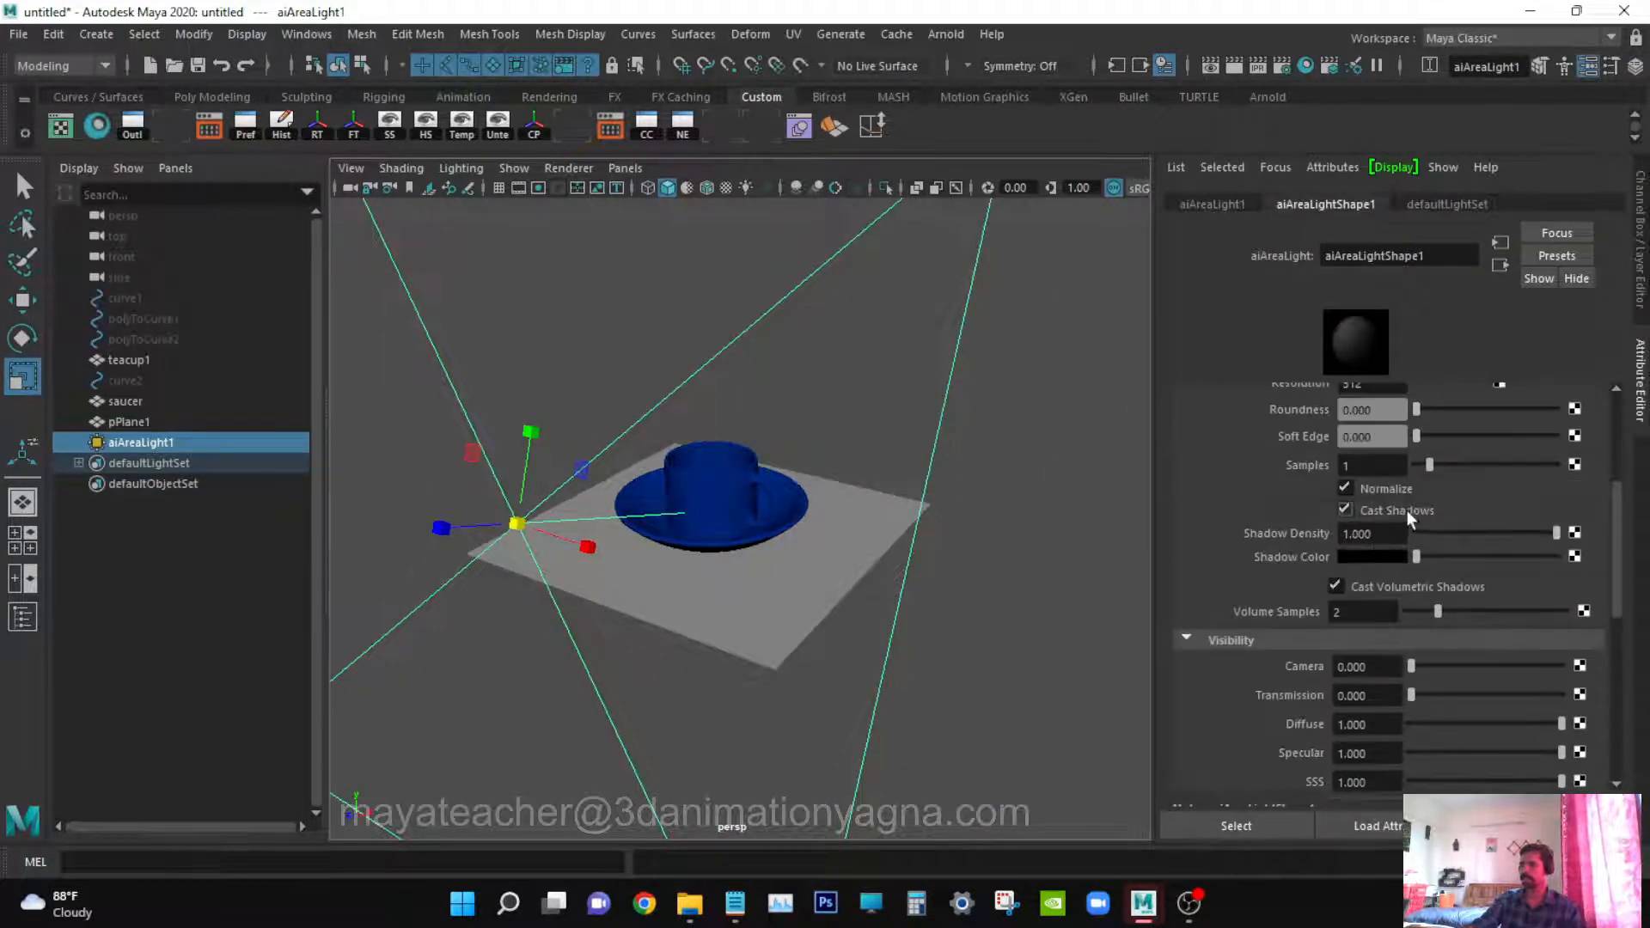
pyautogui.scroll(-2, 1385, 550)
pyautogui.click(1384, 554)
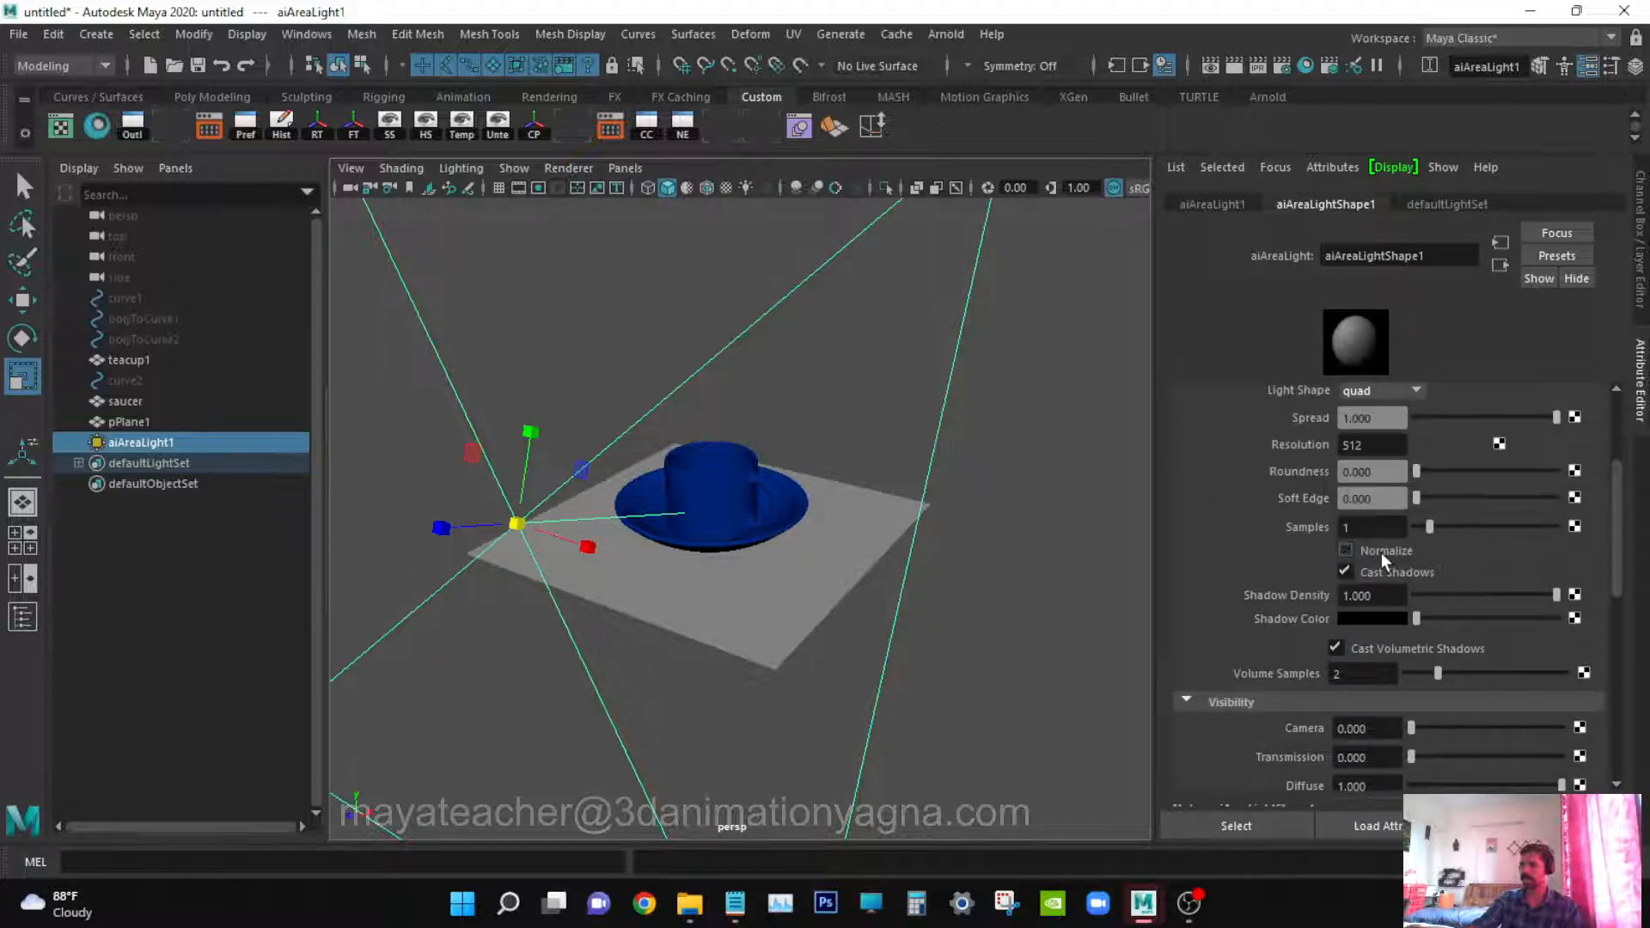
# Set the area light's intensity to 1.5
pyautogui.scroll(3, 1447, 510)
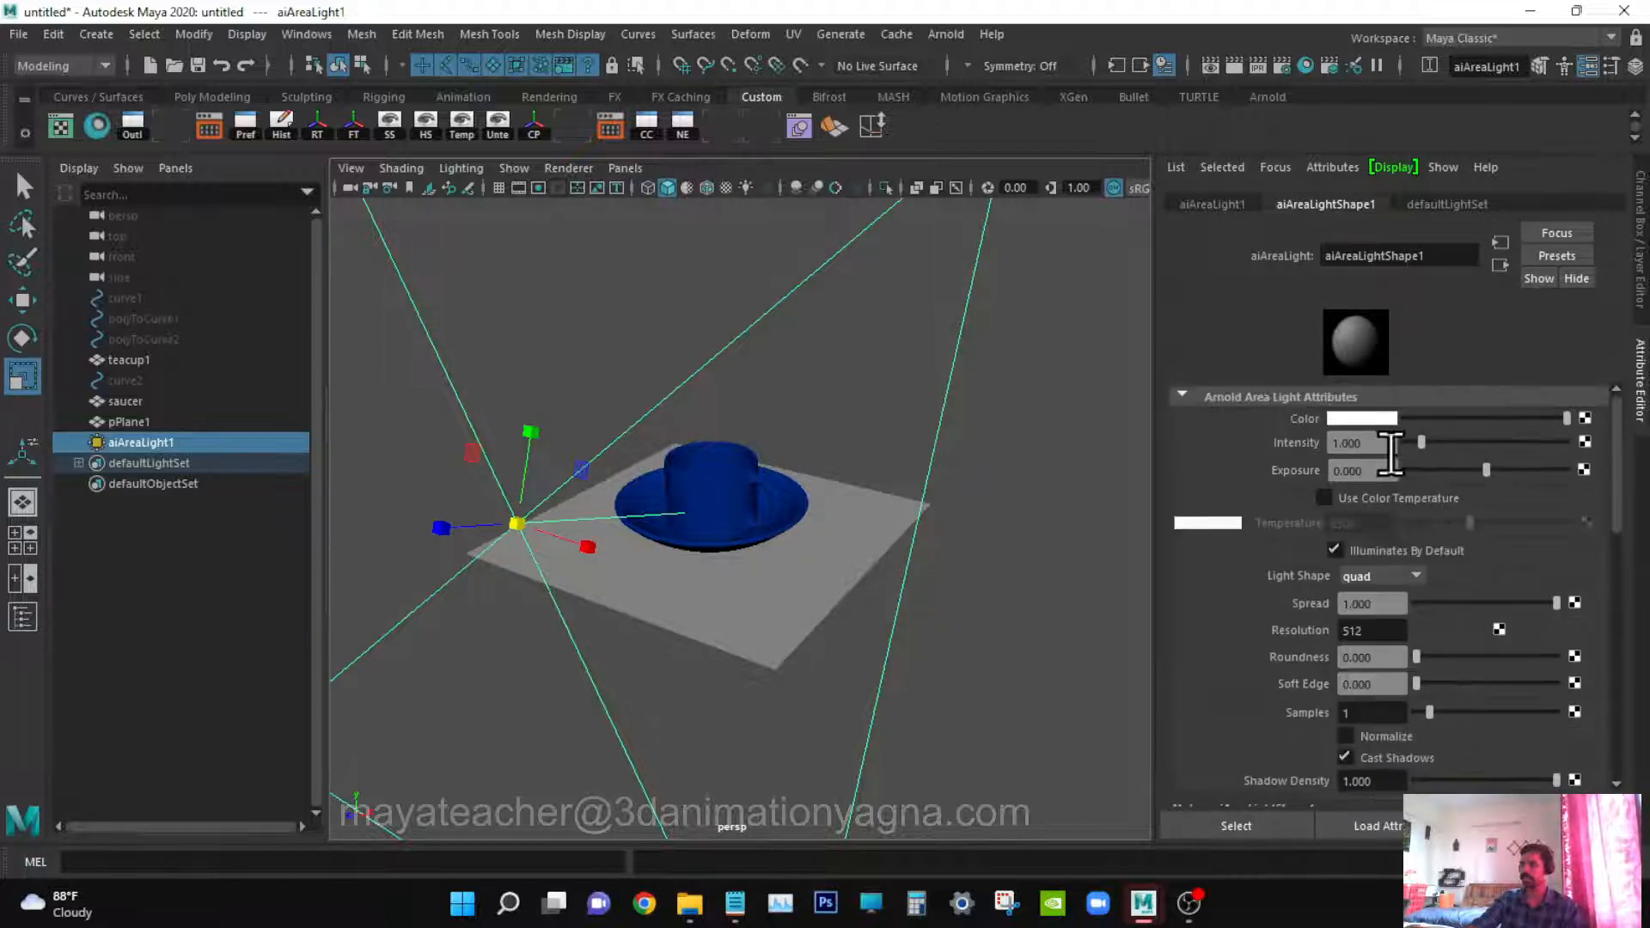
pyautogui.click(1367, 442)
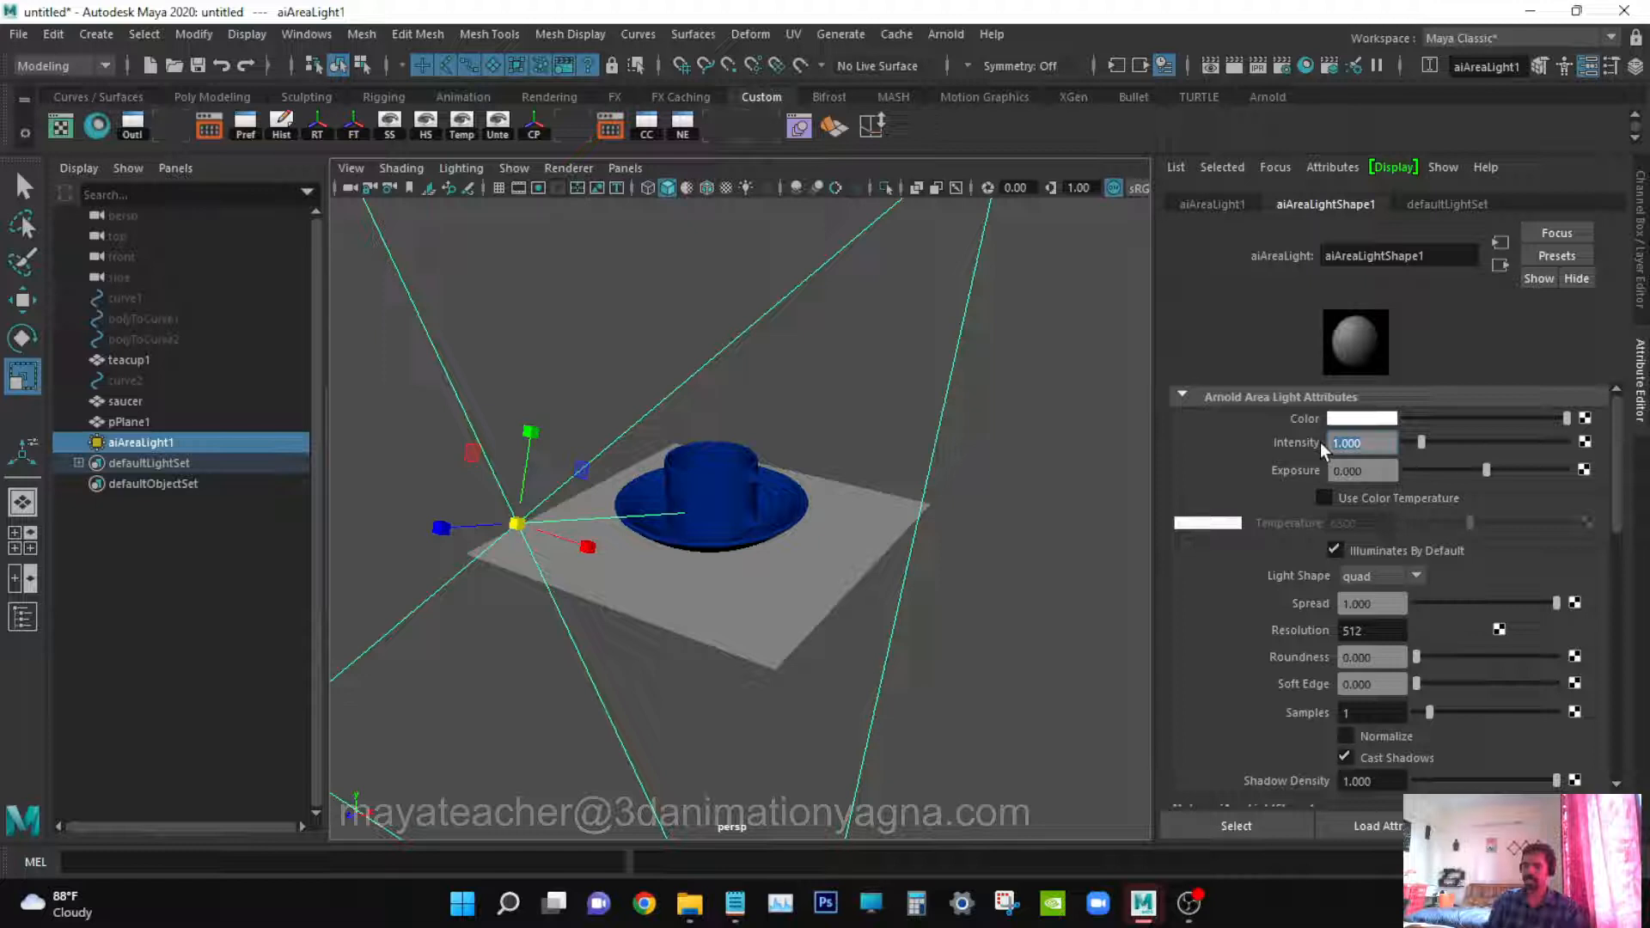
pyautogui.write('1.5')
pyautogui.press('Return')
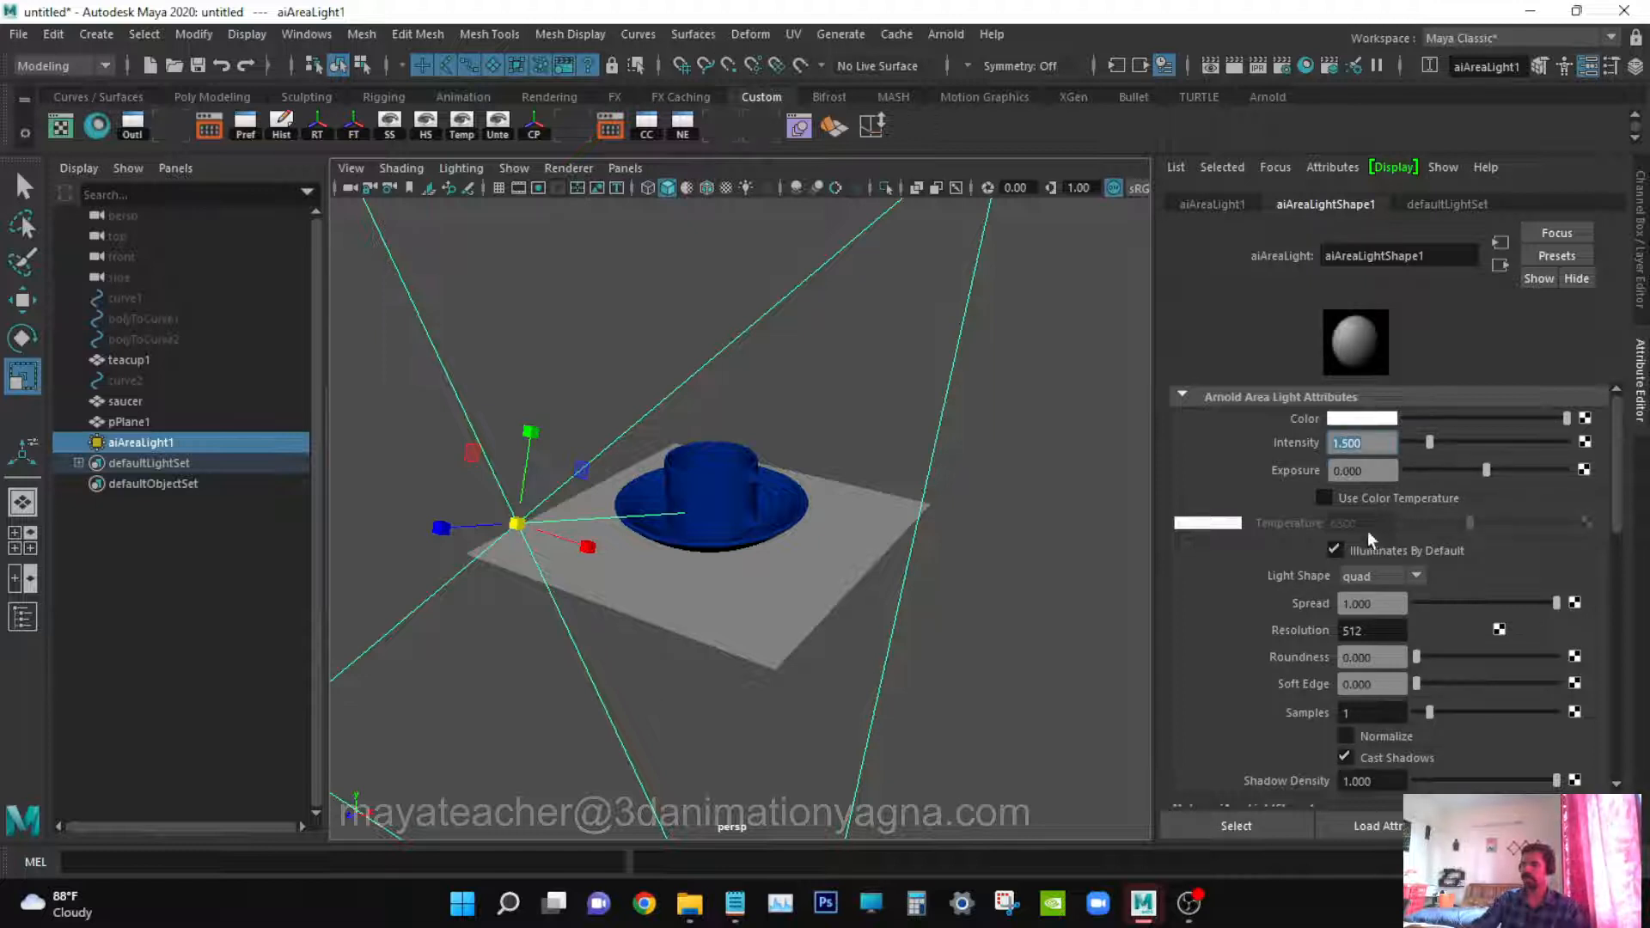
# Set the area light's specular visibility to 2, return to the channel box and frame the light in the view
pyautogui.scroll(-3, 1368, 538)
pyautogui.scroll(-3, 1371, 539)
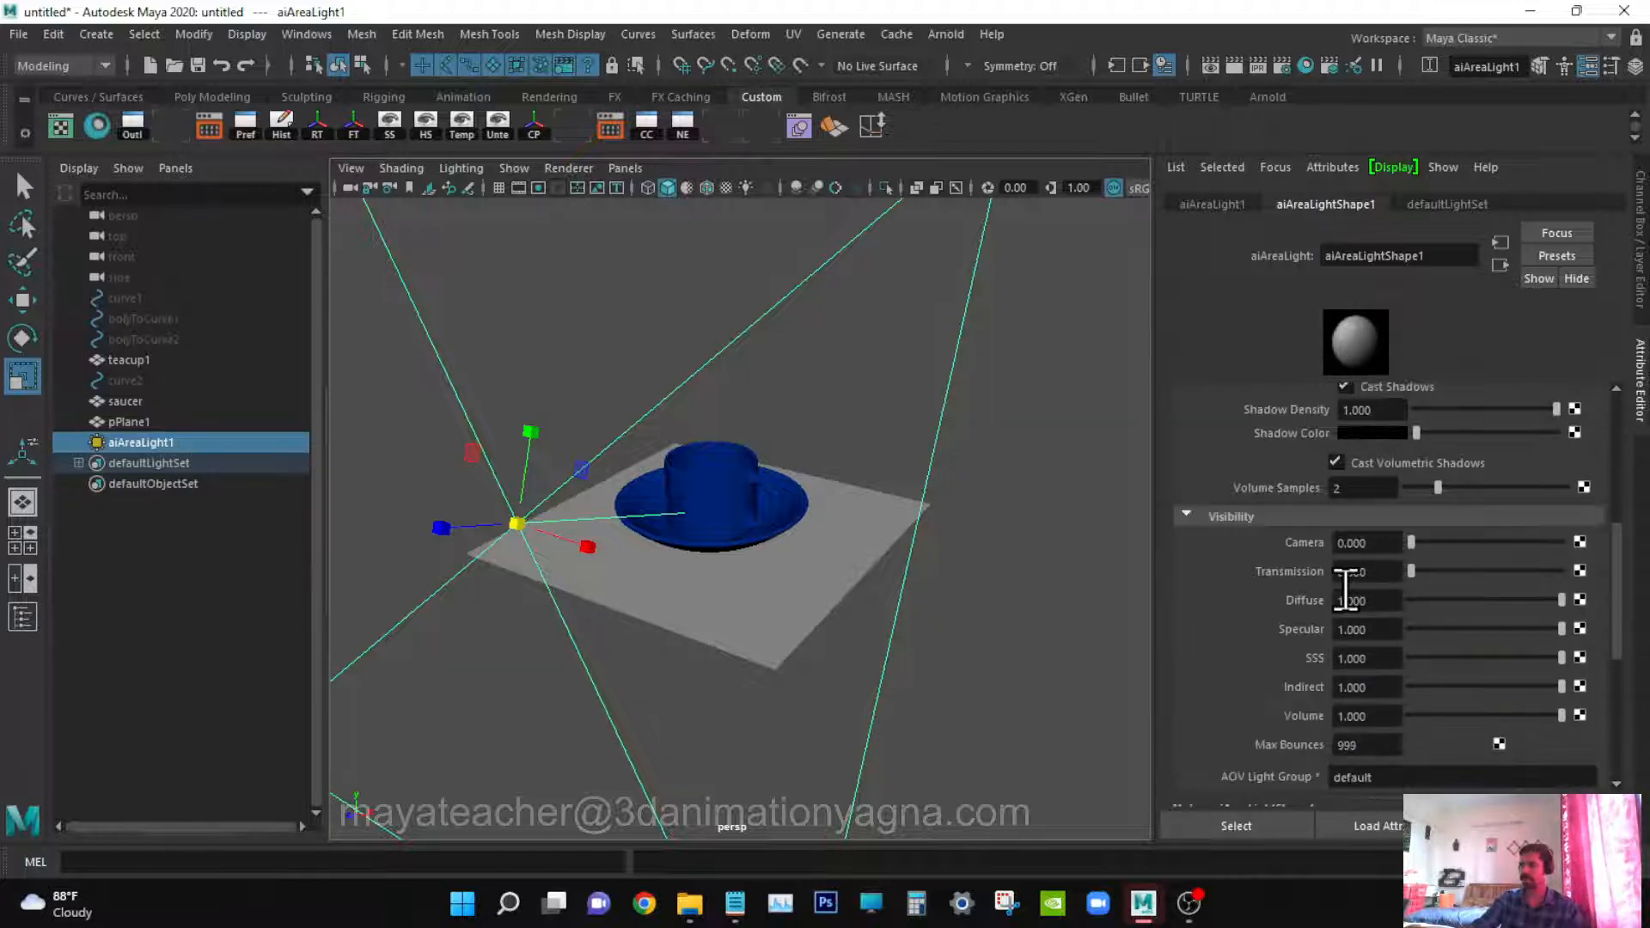
pyautogui.scroll(-3, 1345, 589)
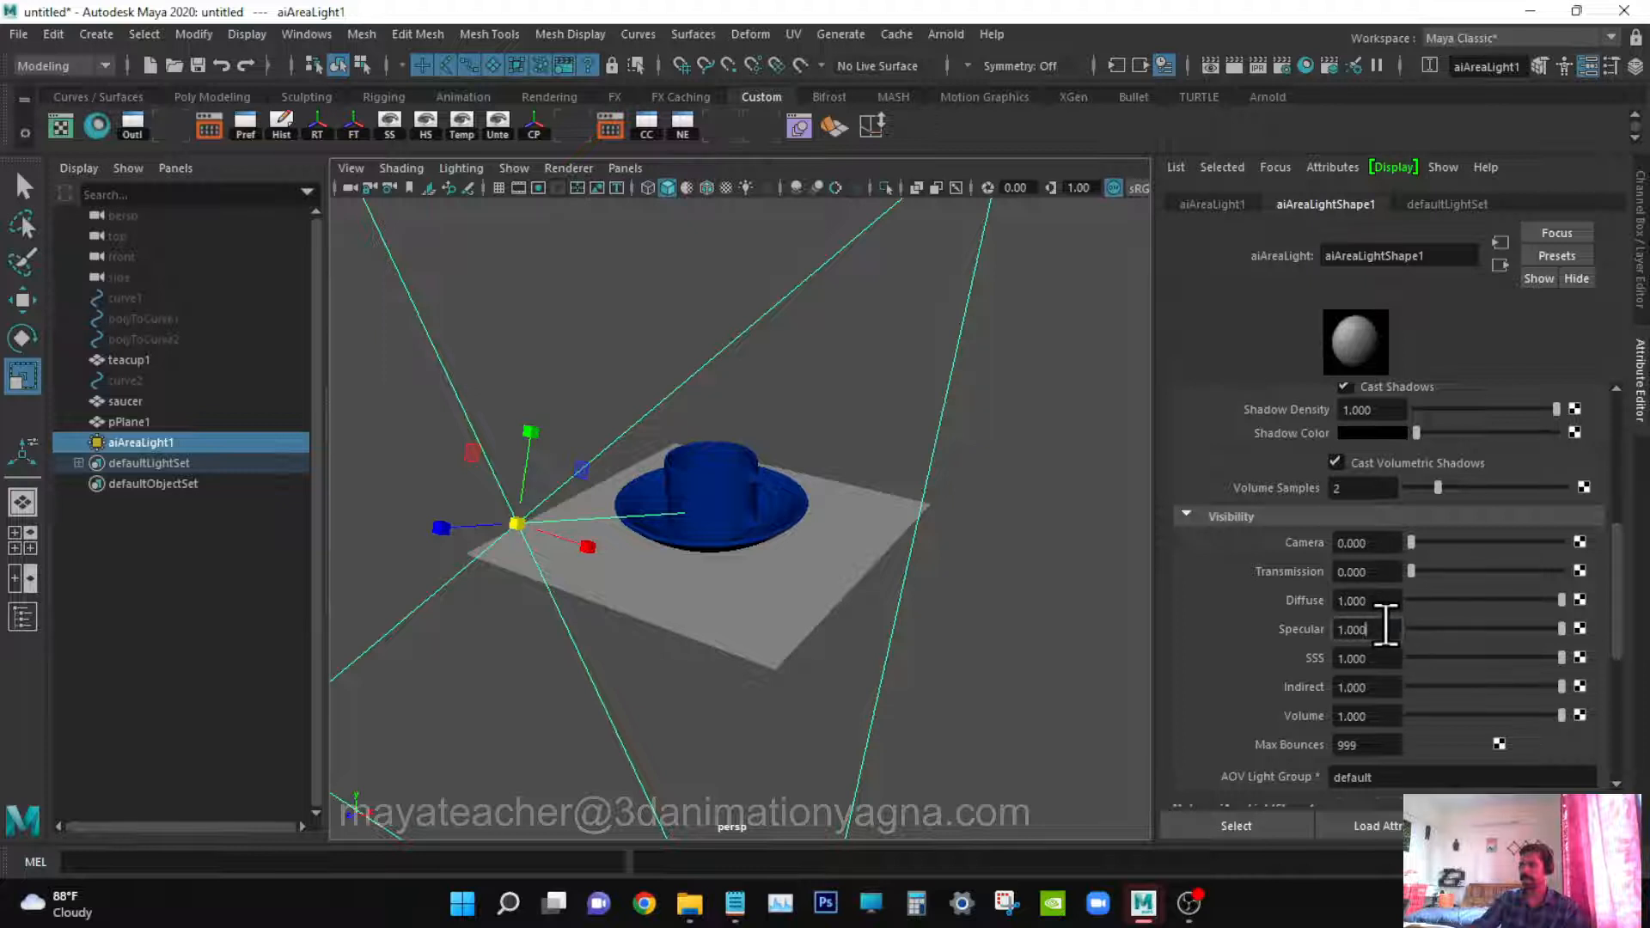
pyautogui.moveTo(1379, 628); pyautogui.dragTo(1330, 630)
pyautogui.write('2')
pyautogui.press('Return')
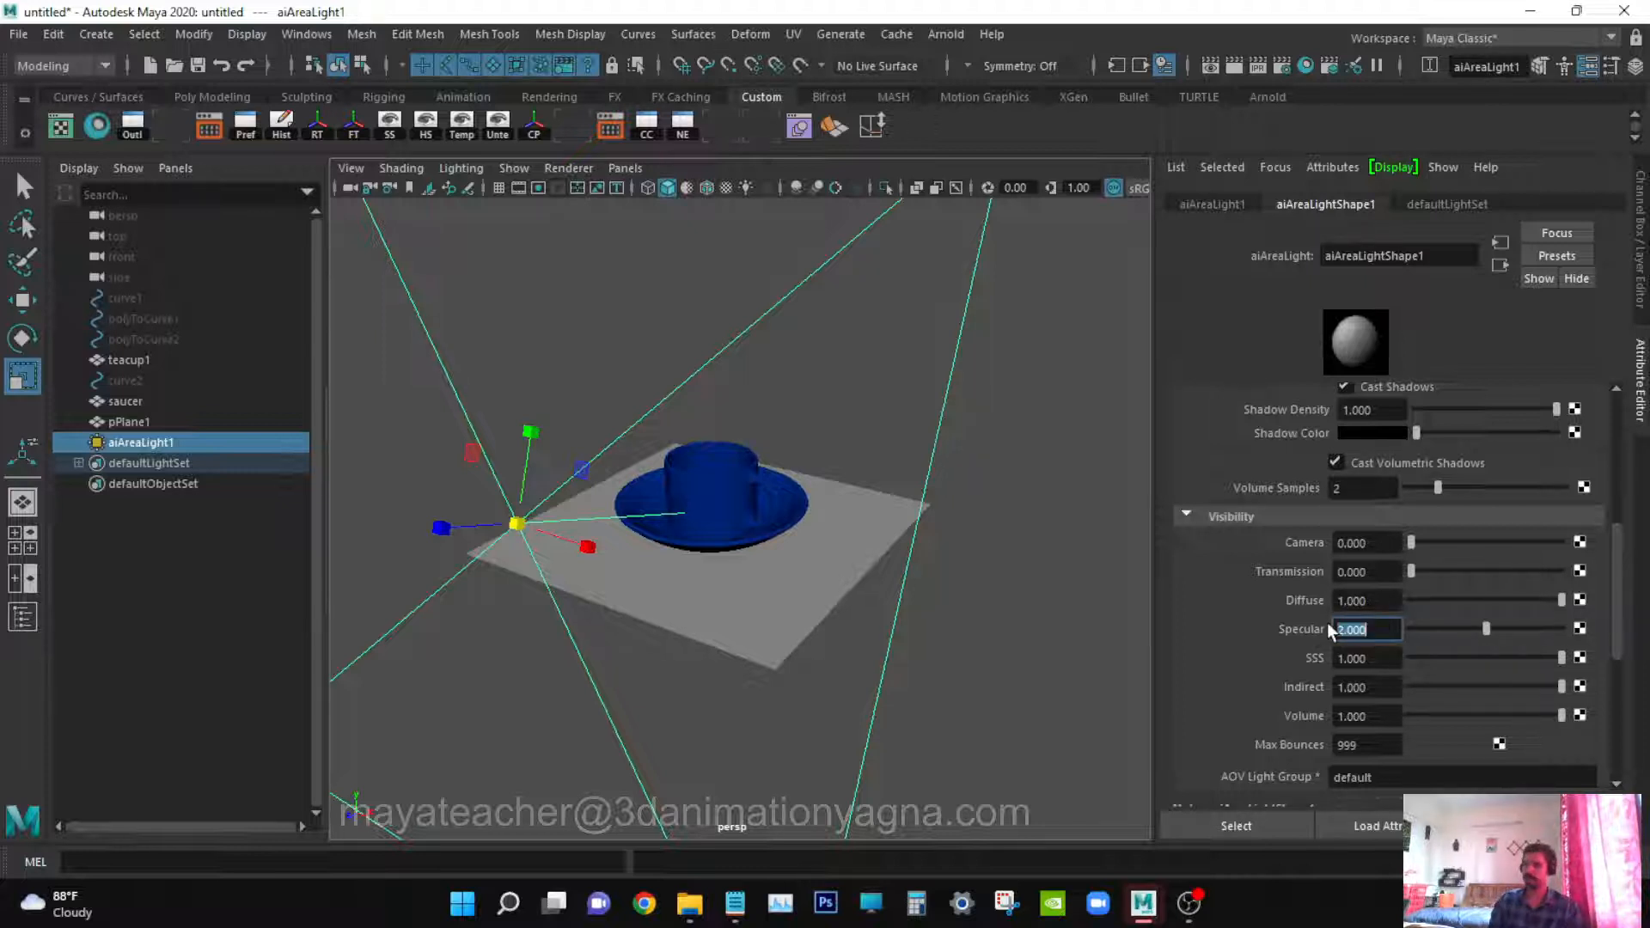
pyautogui.click(1636, 66)
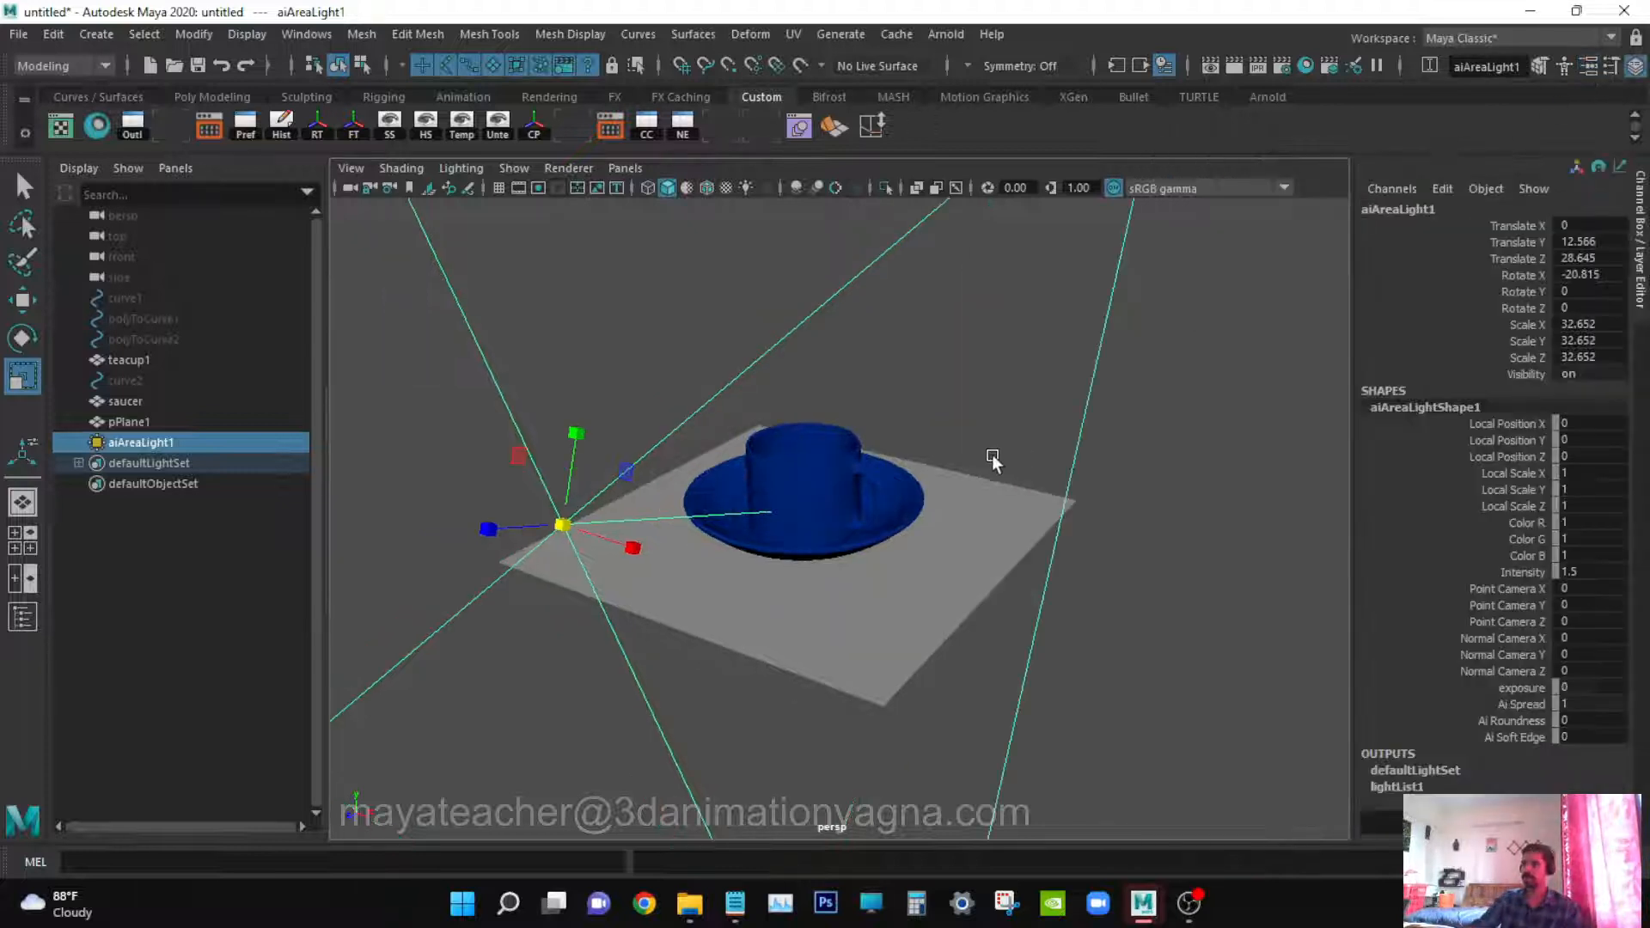
pyautogui.press('q')
pyautogui.press('f')
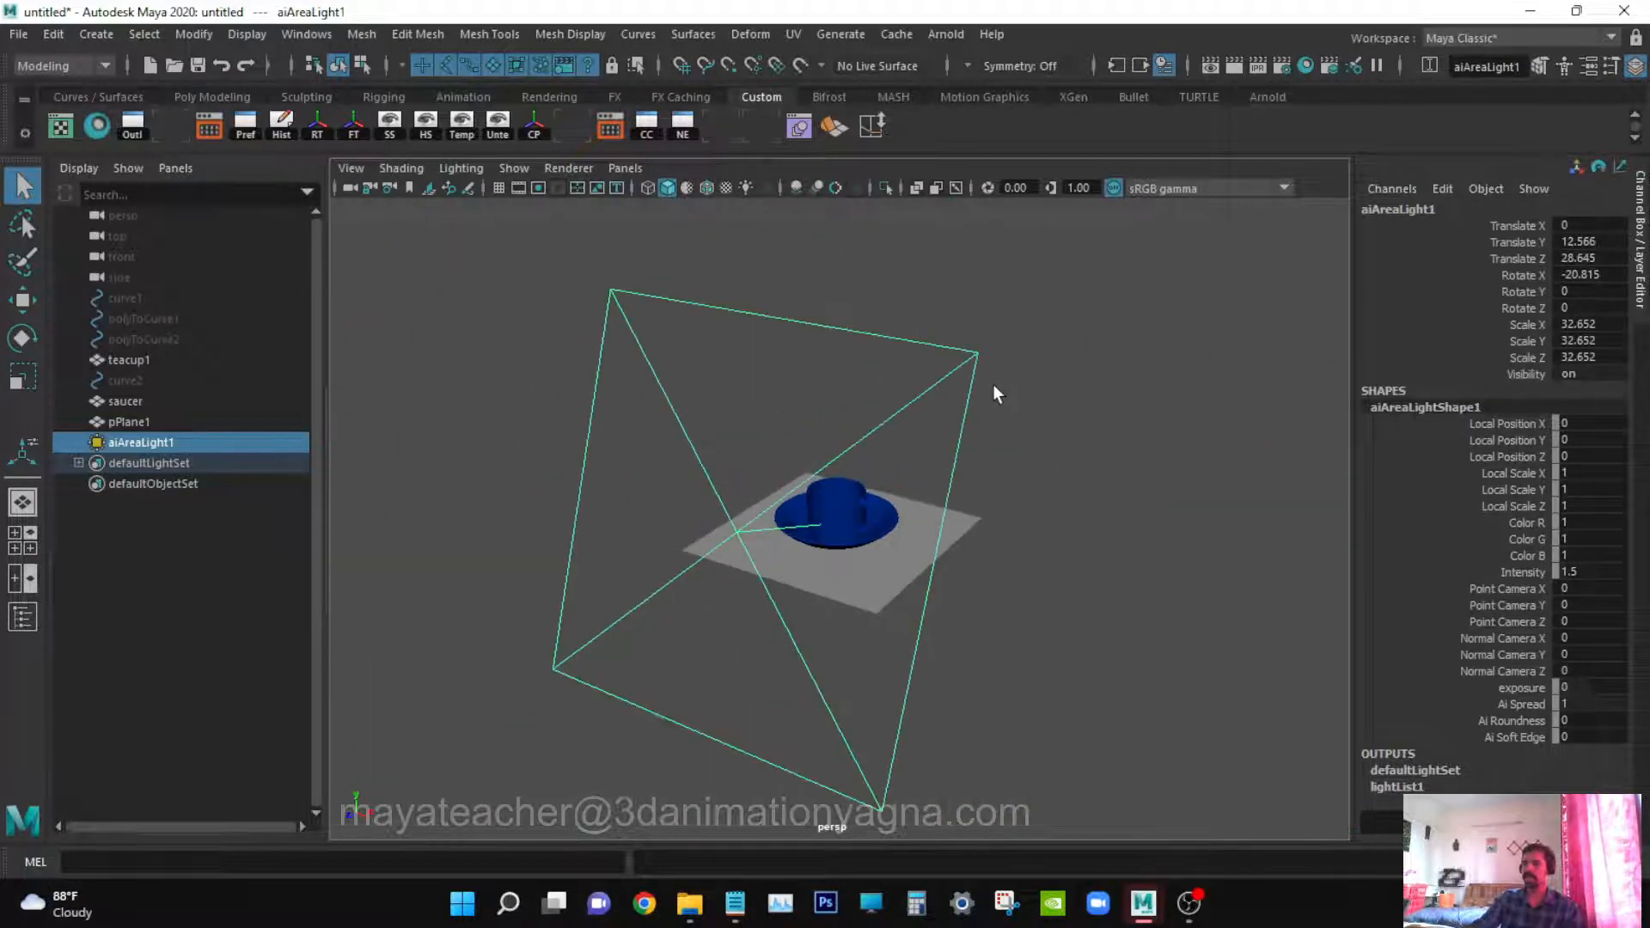
# Create a new perspective camera and look through it at the teacup and saucer
pyautogui.keyDown('alt'); pyautogui.moveTo(992, 384); pyautogui.dragTo(939, 452); pyautogui.keyUp('alt')
pyautogui.scroll(5, 939, 452)
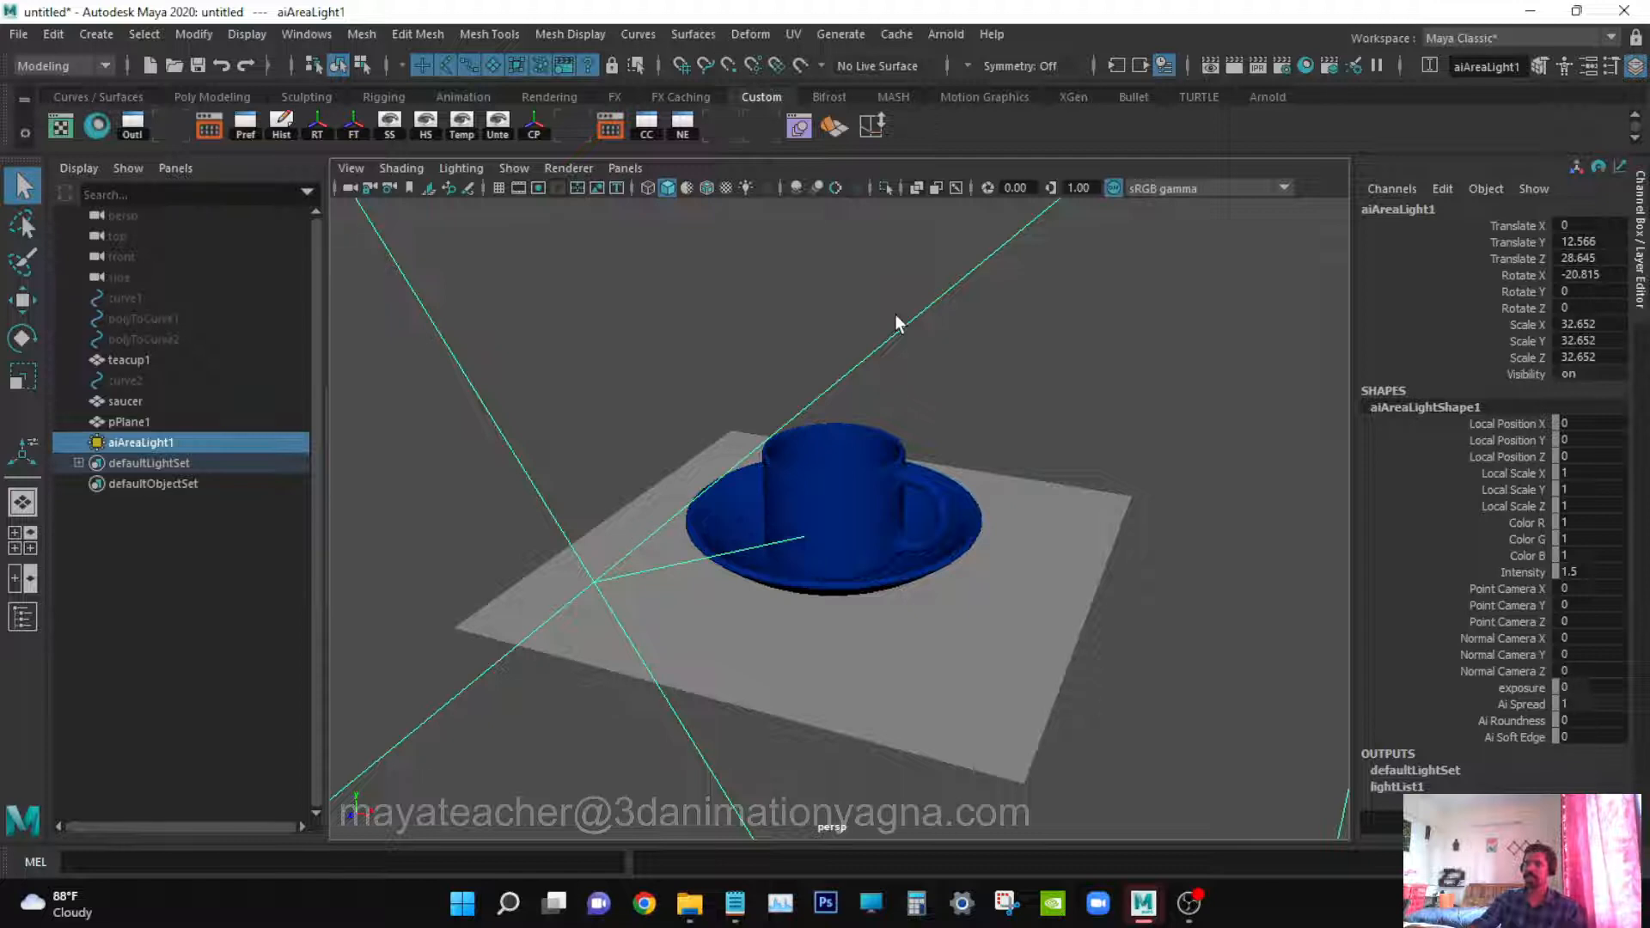
pyautogui.moveTo(1022, 567)
pyautogui.keyDown('alt'); pyautogui.mouseDown()
pyautogui.moveTo(1039, 593)
pyautogui.moveTo(965, 578)
pyautogui.moveTo(1004, 577)
pyautogui.mouseUp(); pyautogui.keyUp('alt')
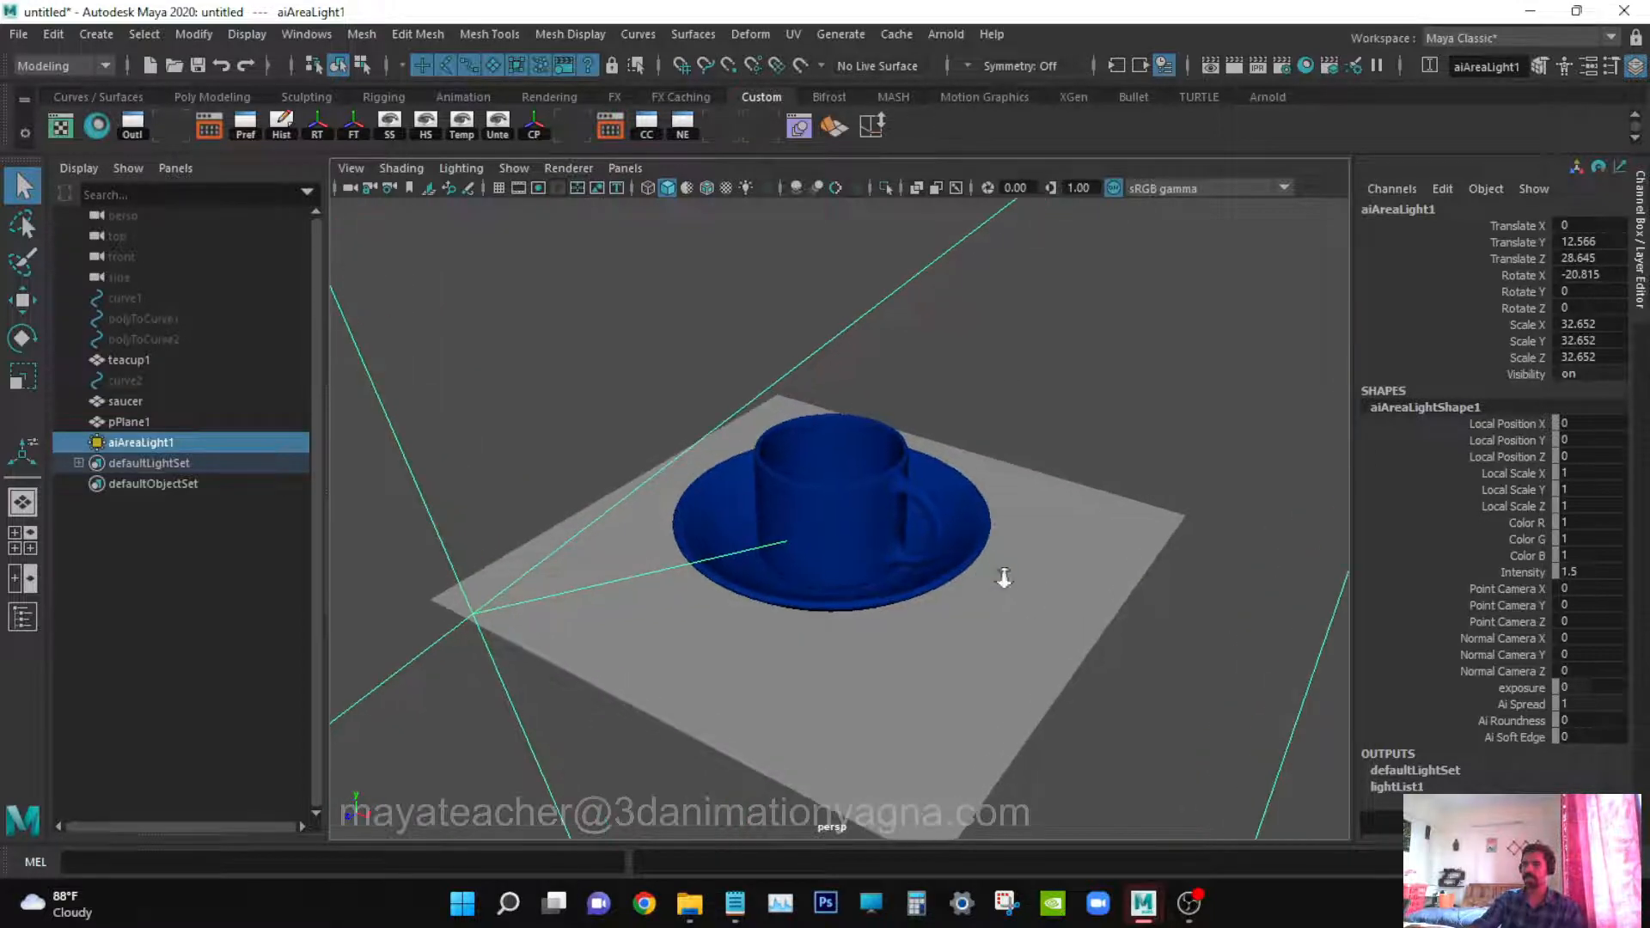
pyautogui.click(636, 169)
pyautogui.moveTo(643, 194)
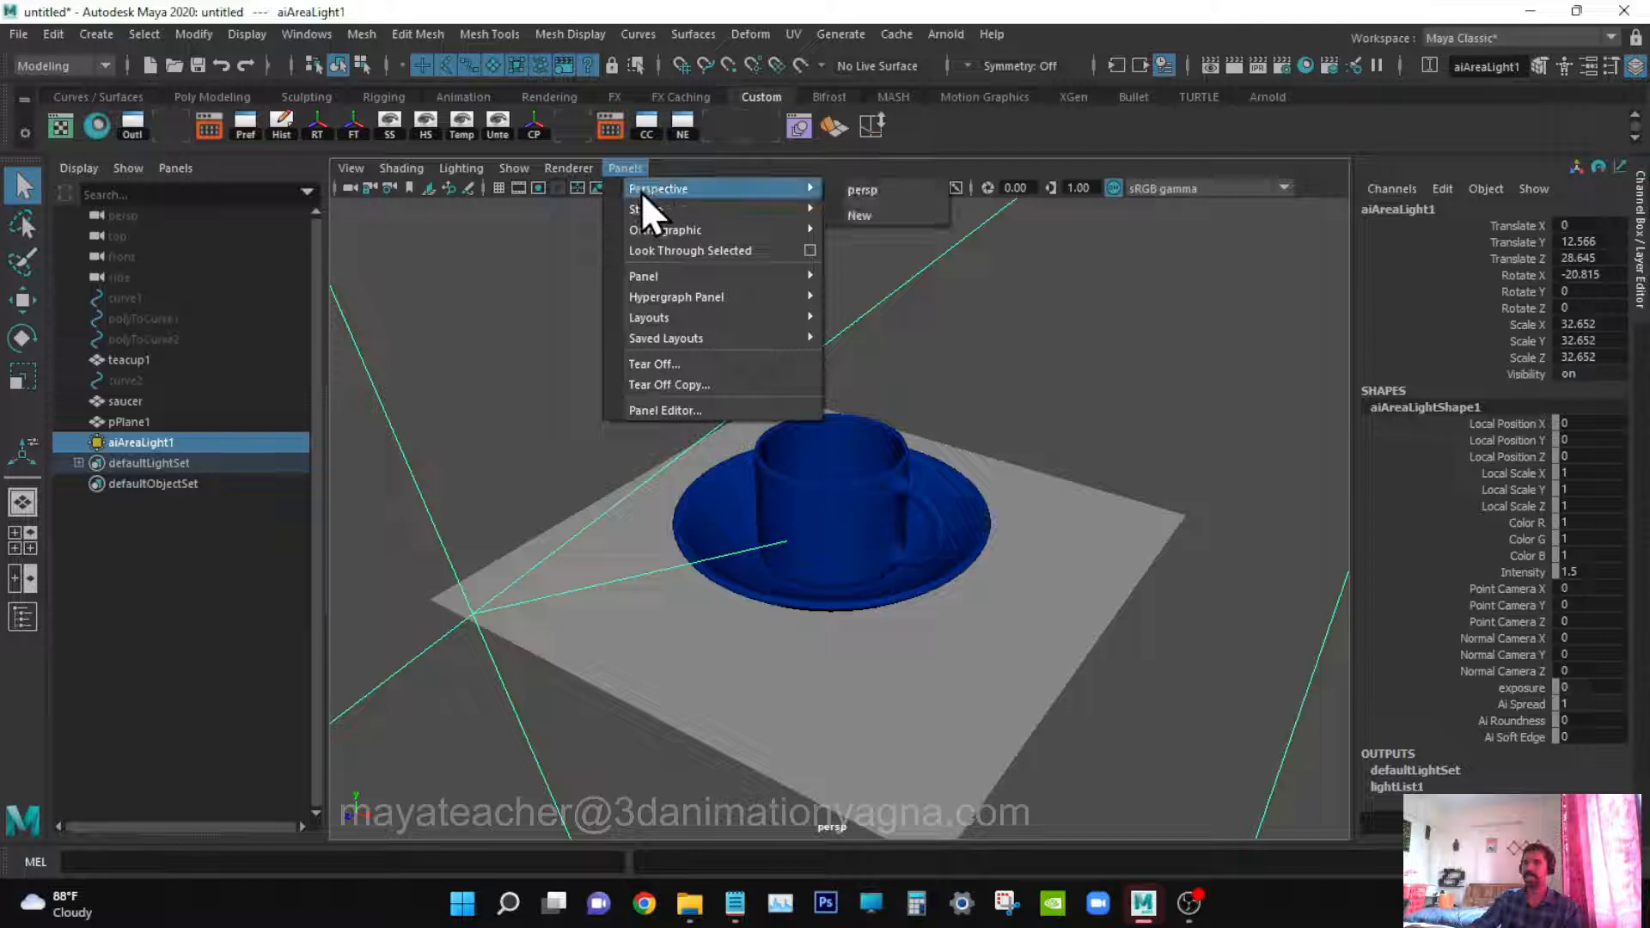
pyautogui.click(875, 215)
# Rename the new perspective camera as cam
pyautogui.click(1456, 204)
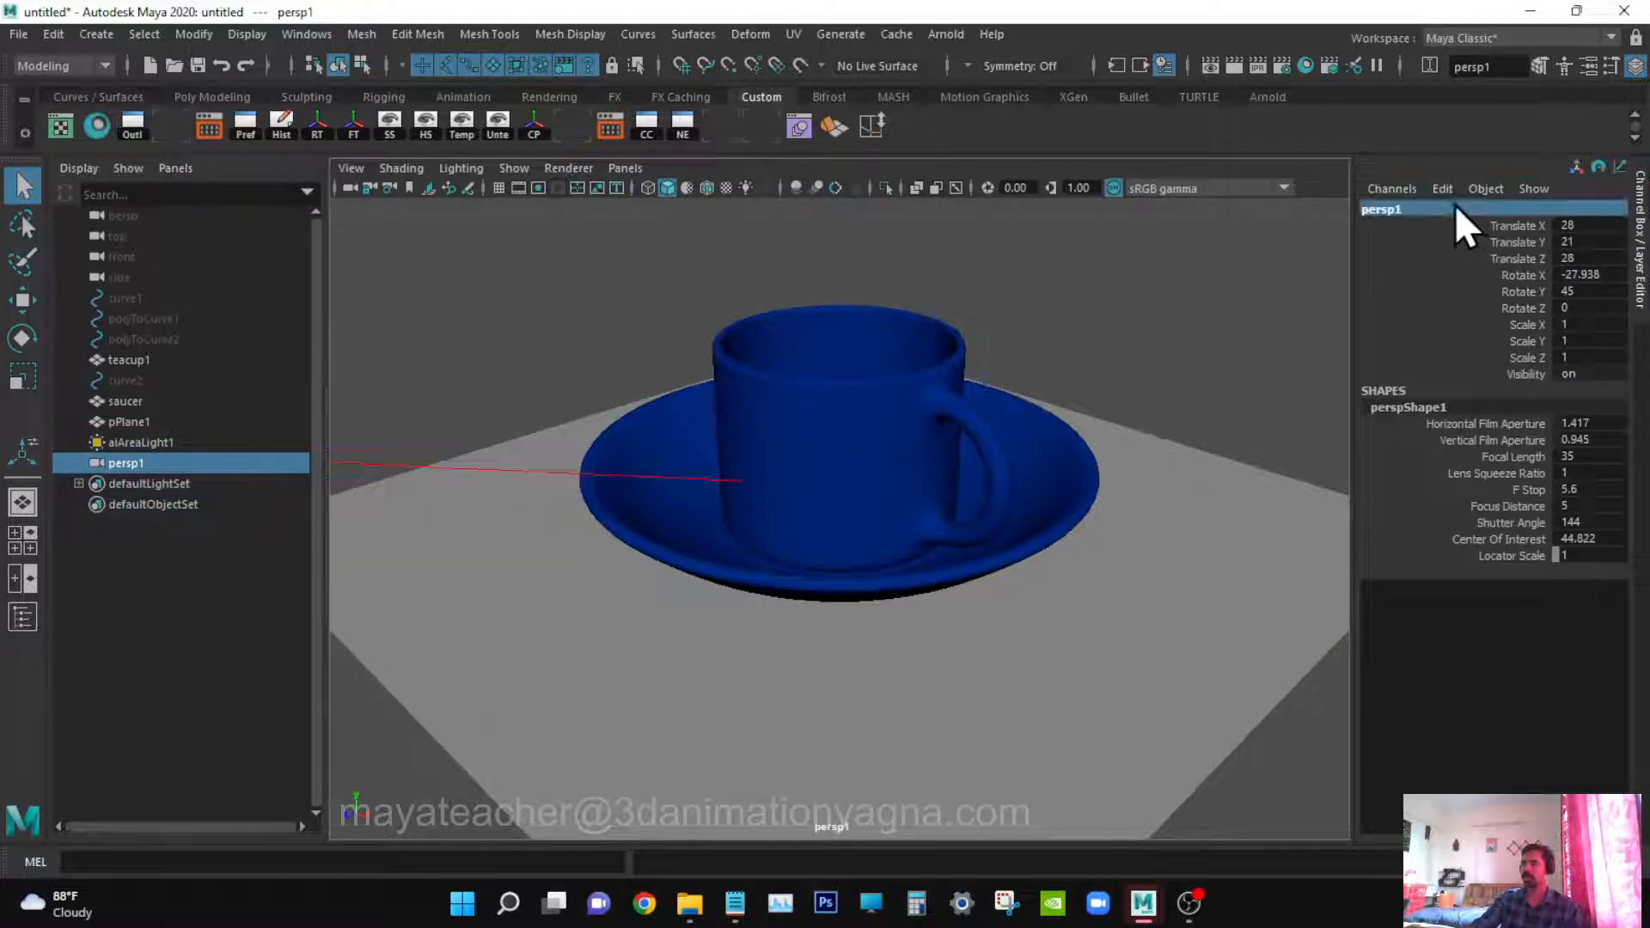
pyautogui.write('d')
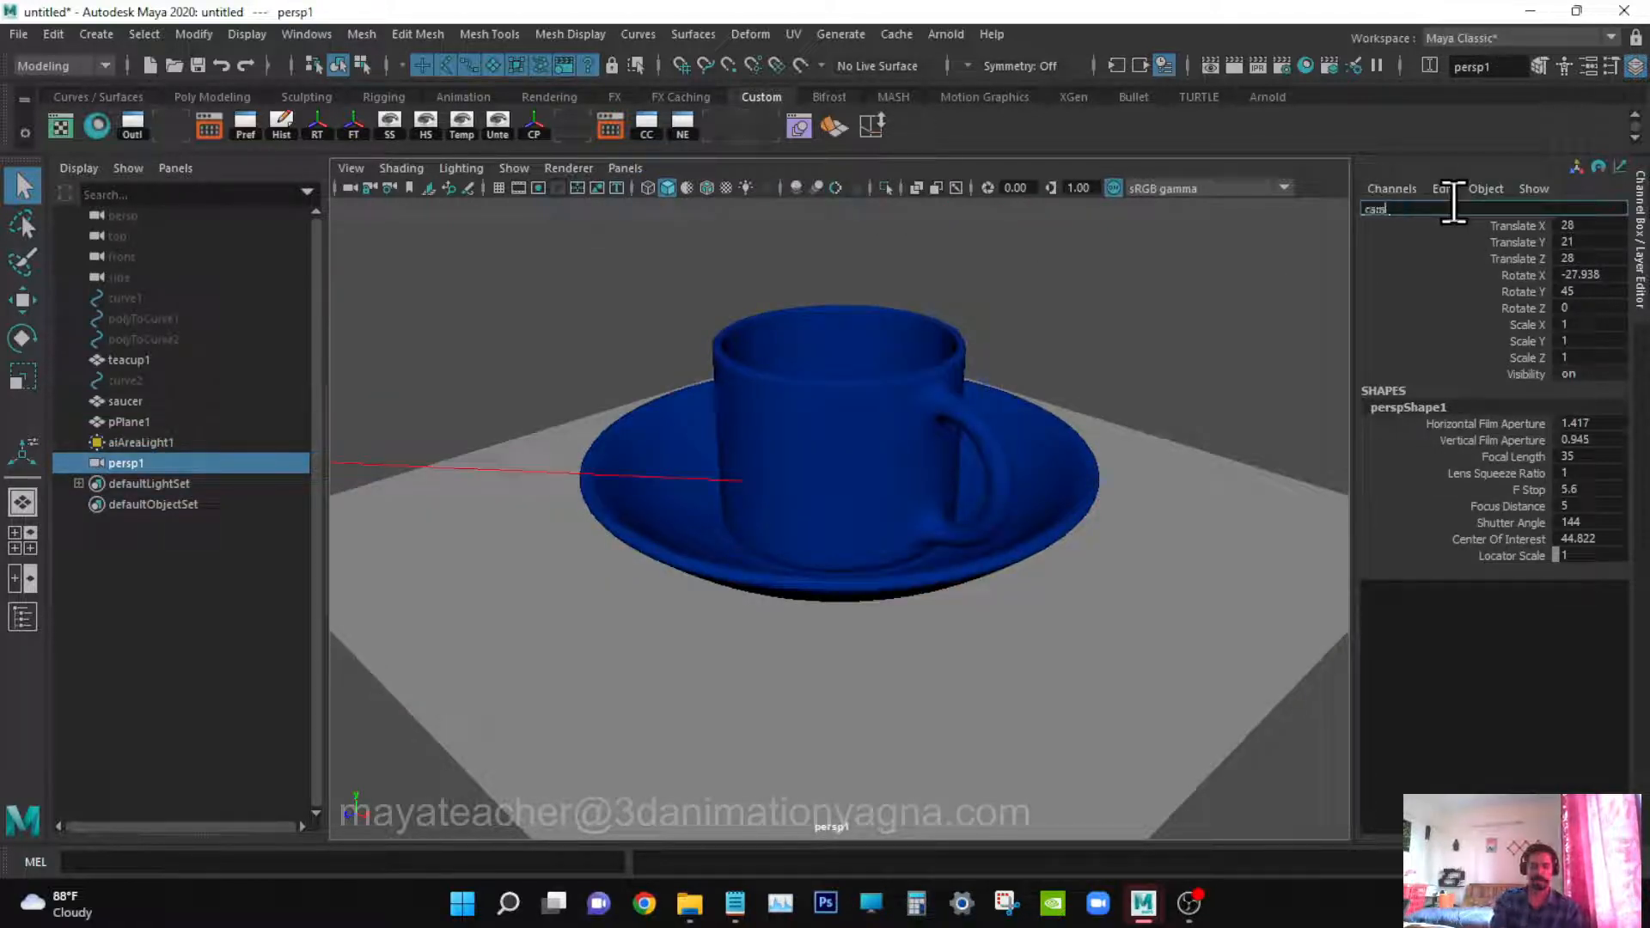
pyautogui.write('am')
pyautogui.press('Return')
# Display the camera's resolution gate with a fully opaque (1.0) black gate mask
pyautogui.hotkey('ctrl', 'a')
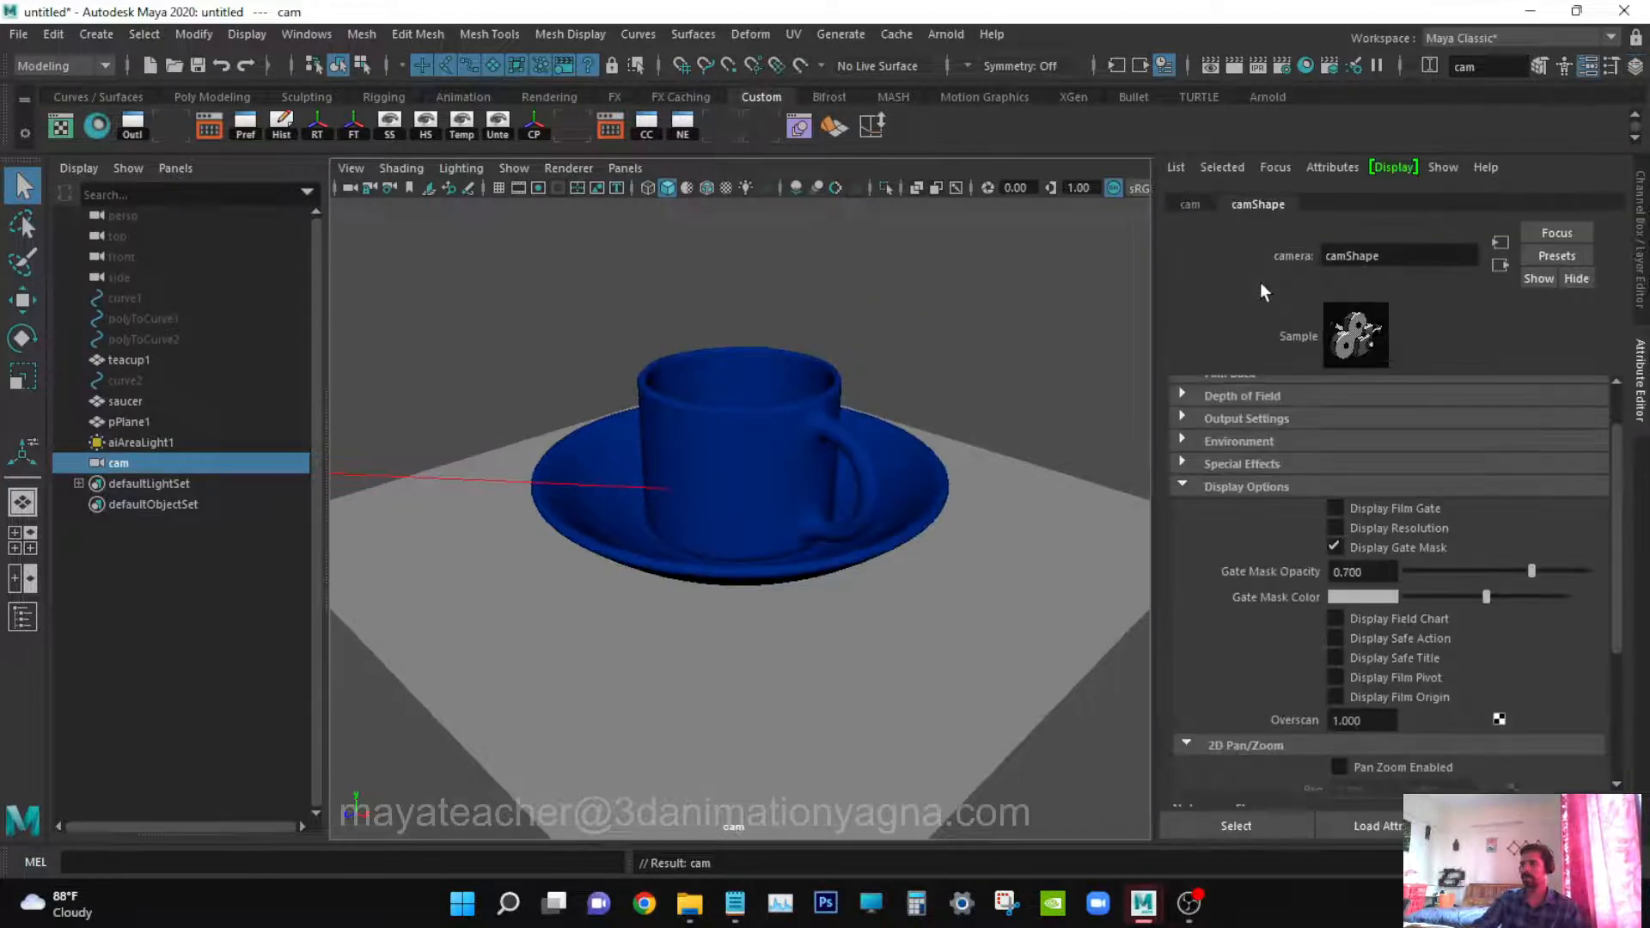
pyautogui.click(1280, 422)
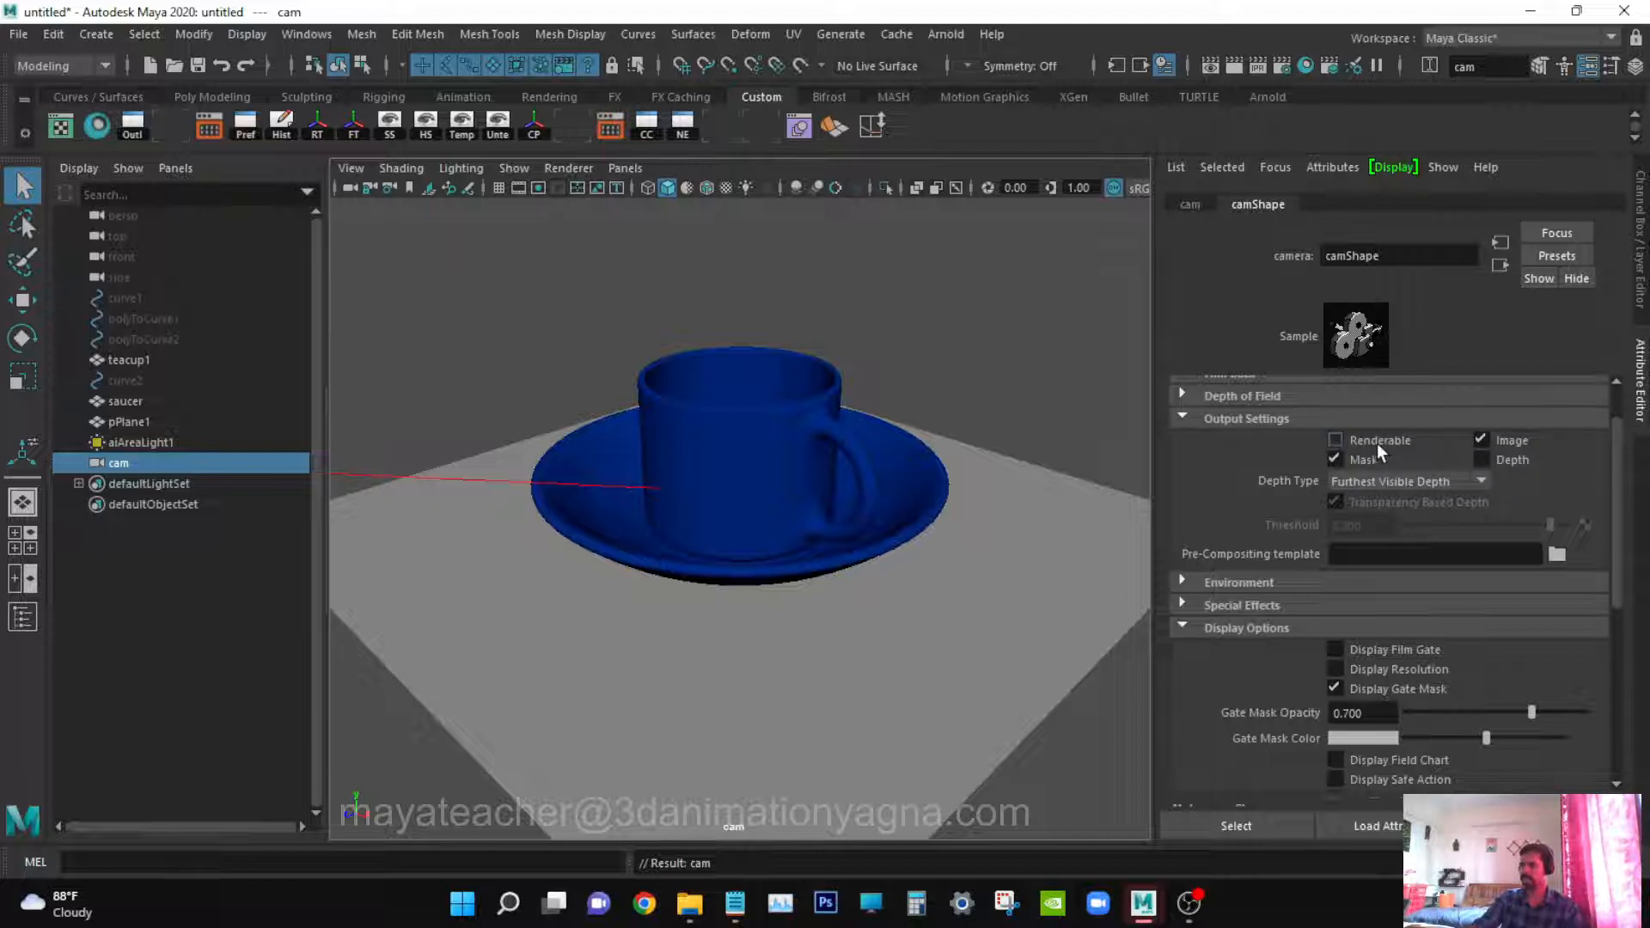
pyautogui.click(1285, 416)
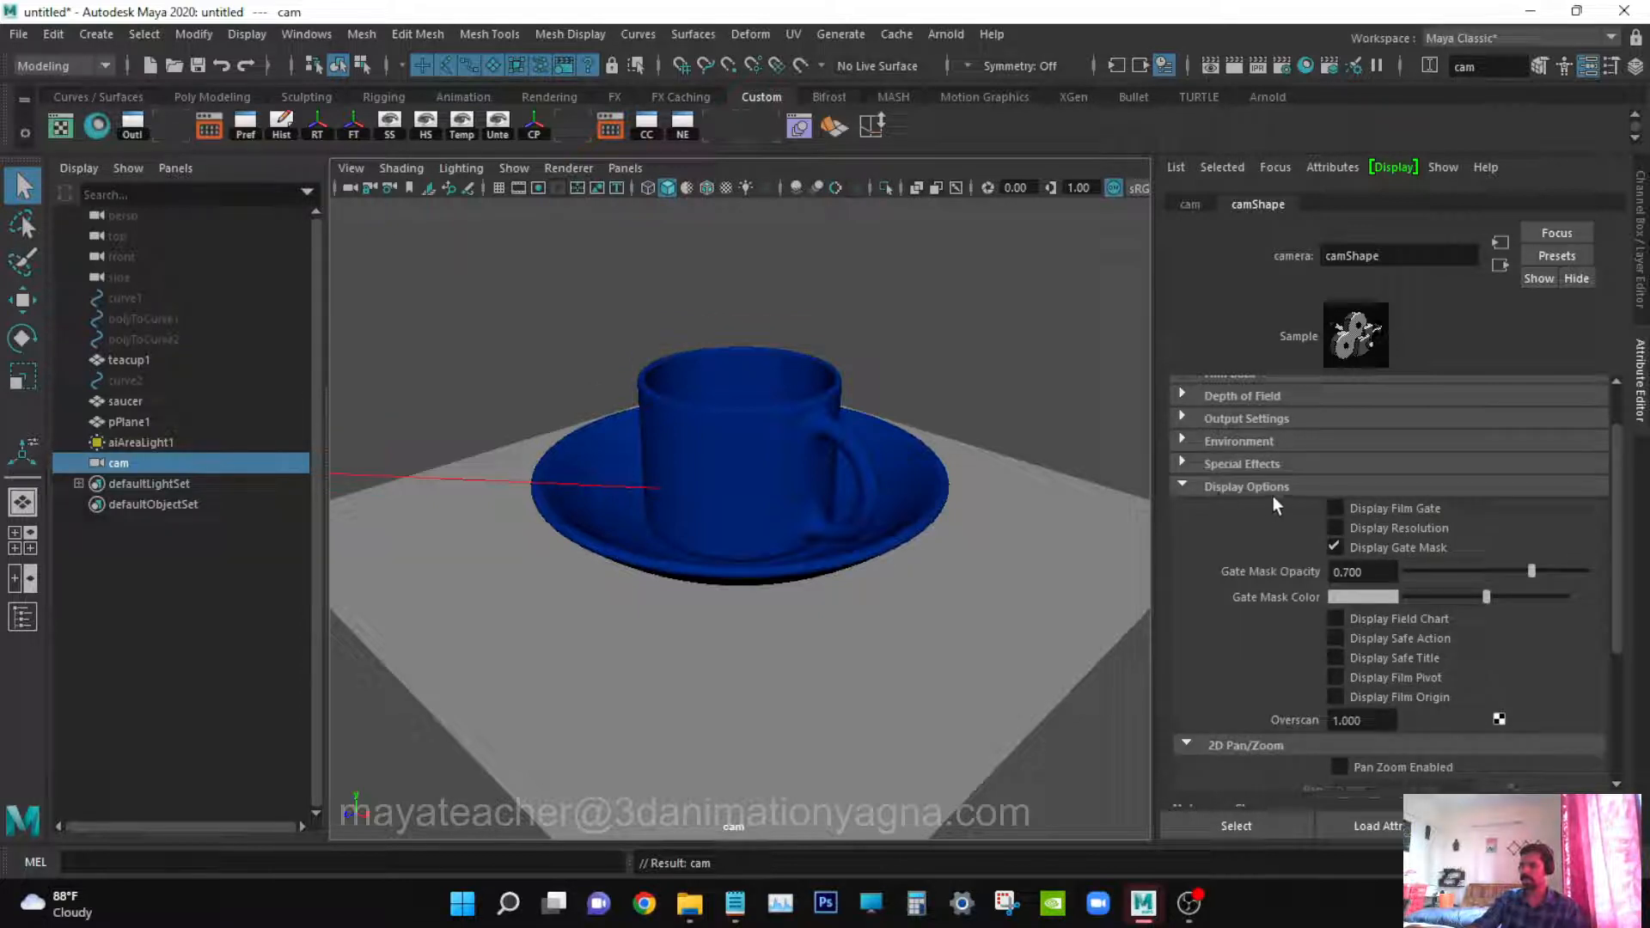
pyautogui.click(1390, 529)
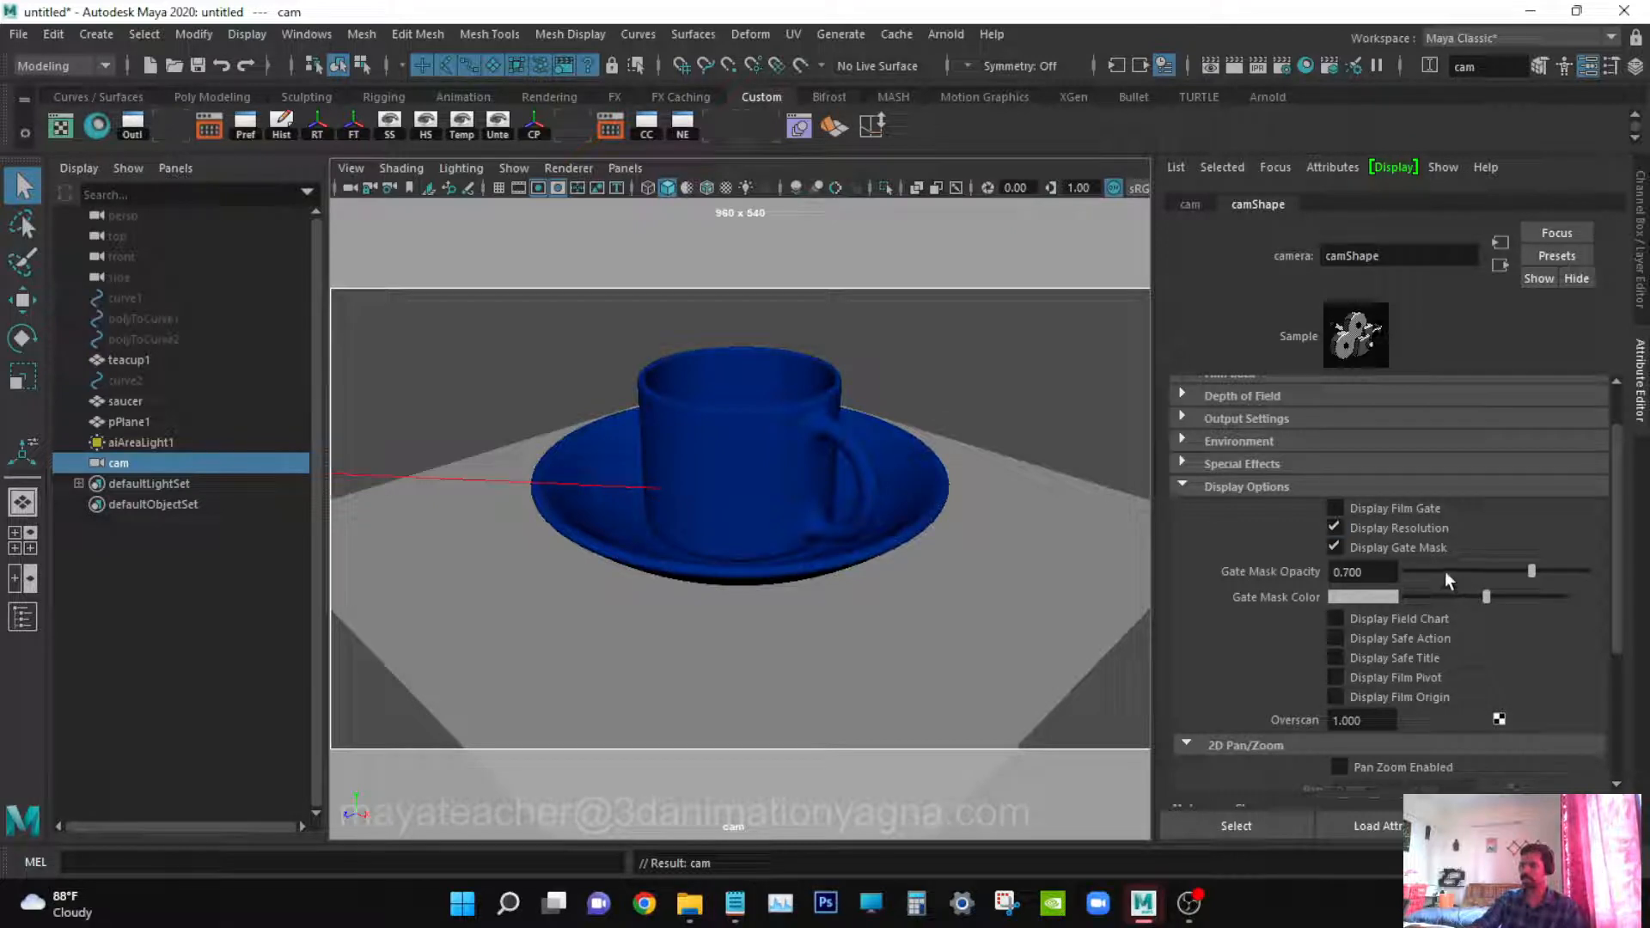
pyautogui.moveTo(1445, 571); pyautogui.dragTo(1591, 574)
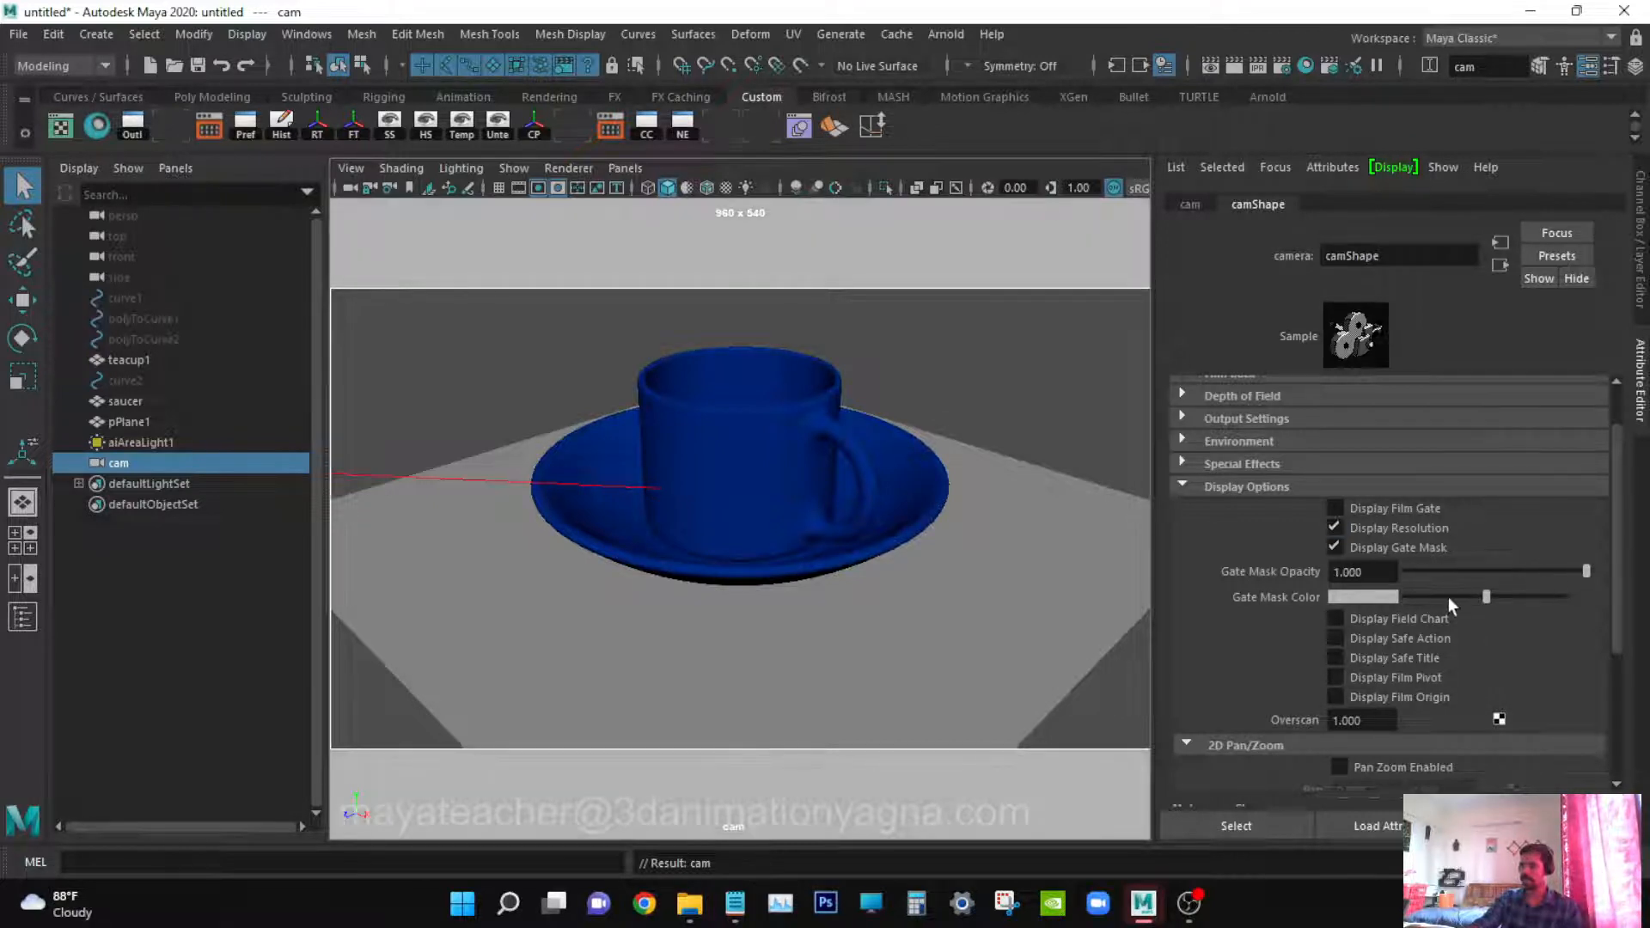
pyautogui.moveTo(1447, 596); pyautogui.dragTo(1373, 594)
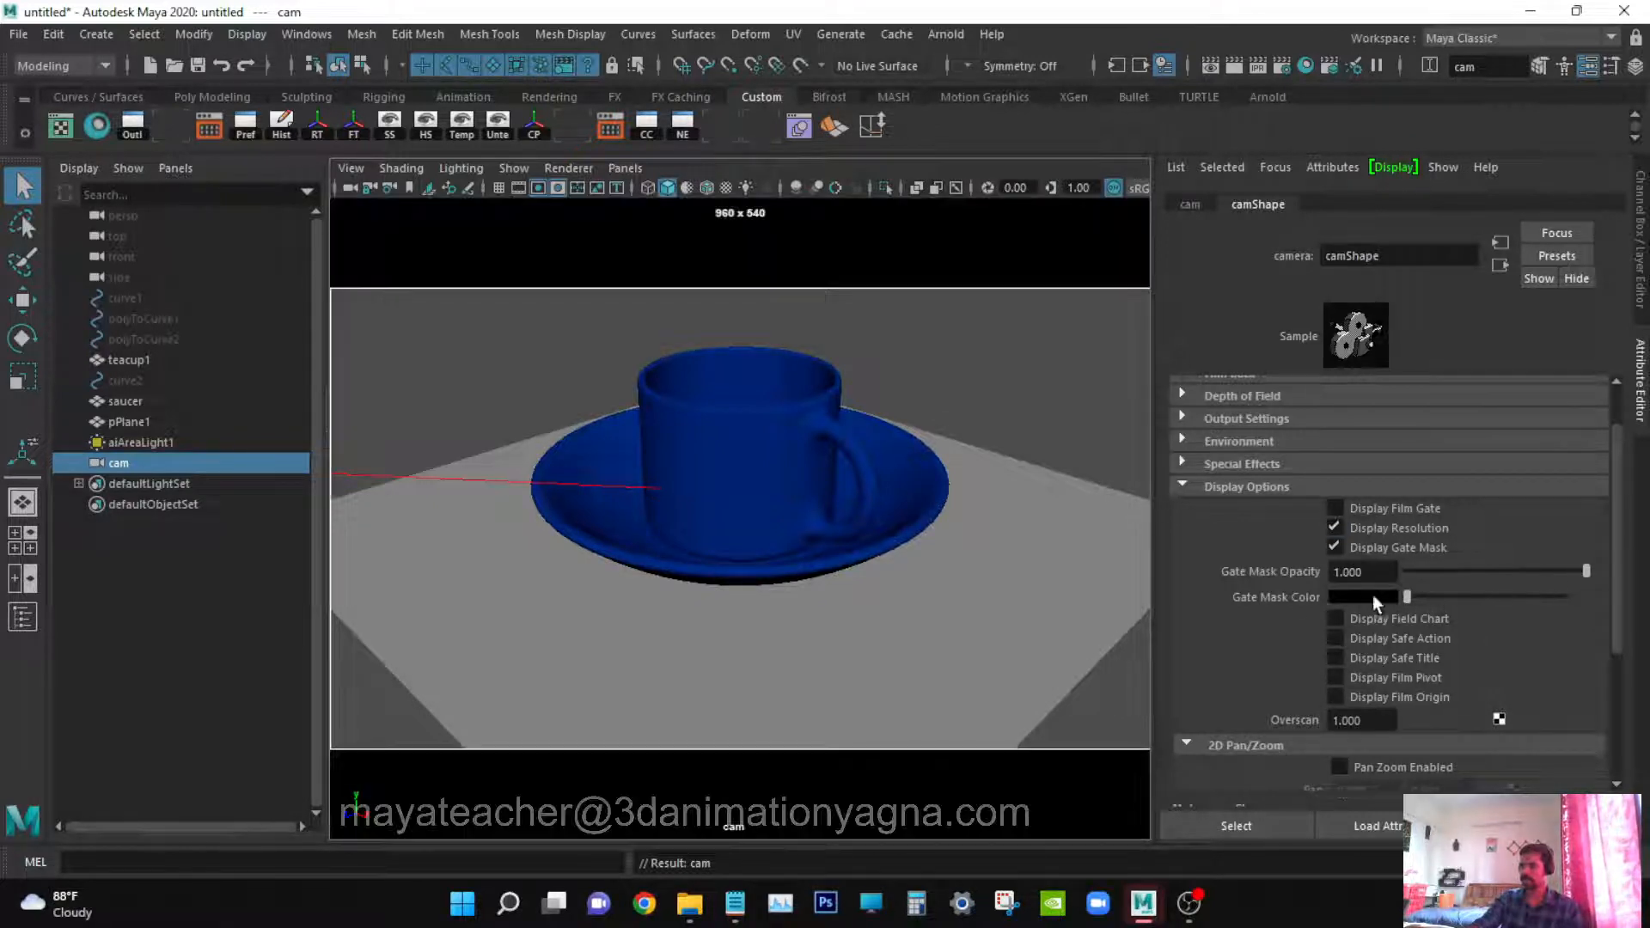
# Display the camera's safe action and safe title guides, set its overscan to 1.5, and return to the channel box
pyautogui.click(1411, 638)
pyautogui.click(1425, 657)
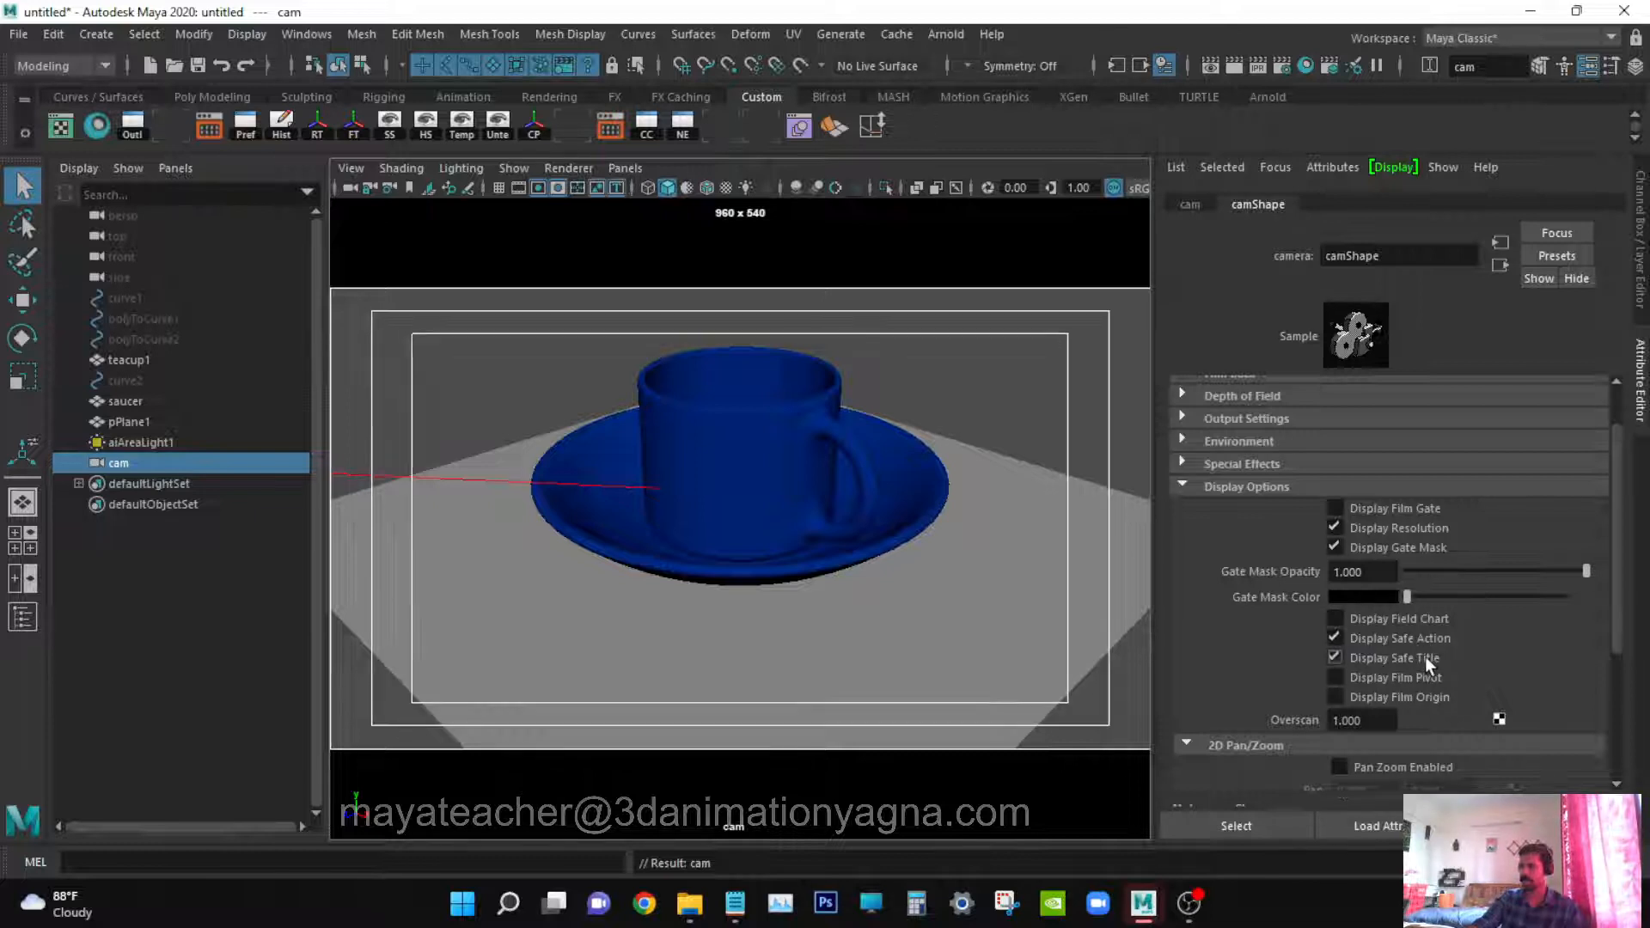
pyautogui.click(1358, 720)
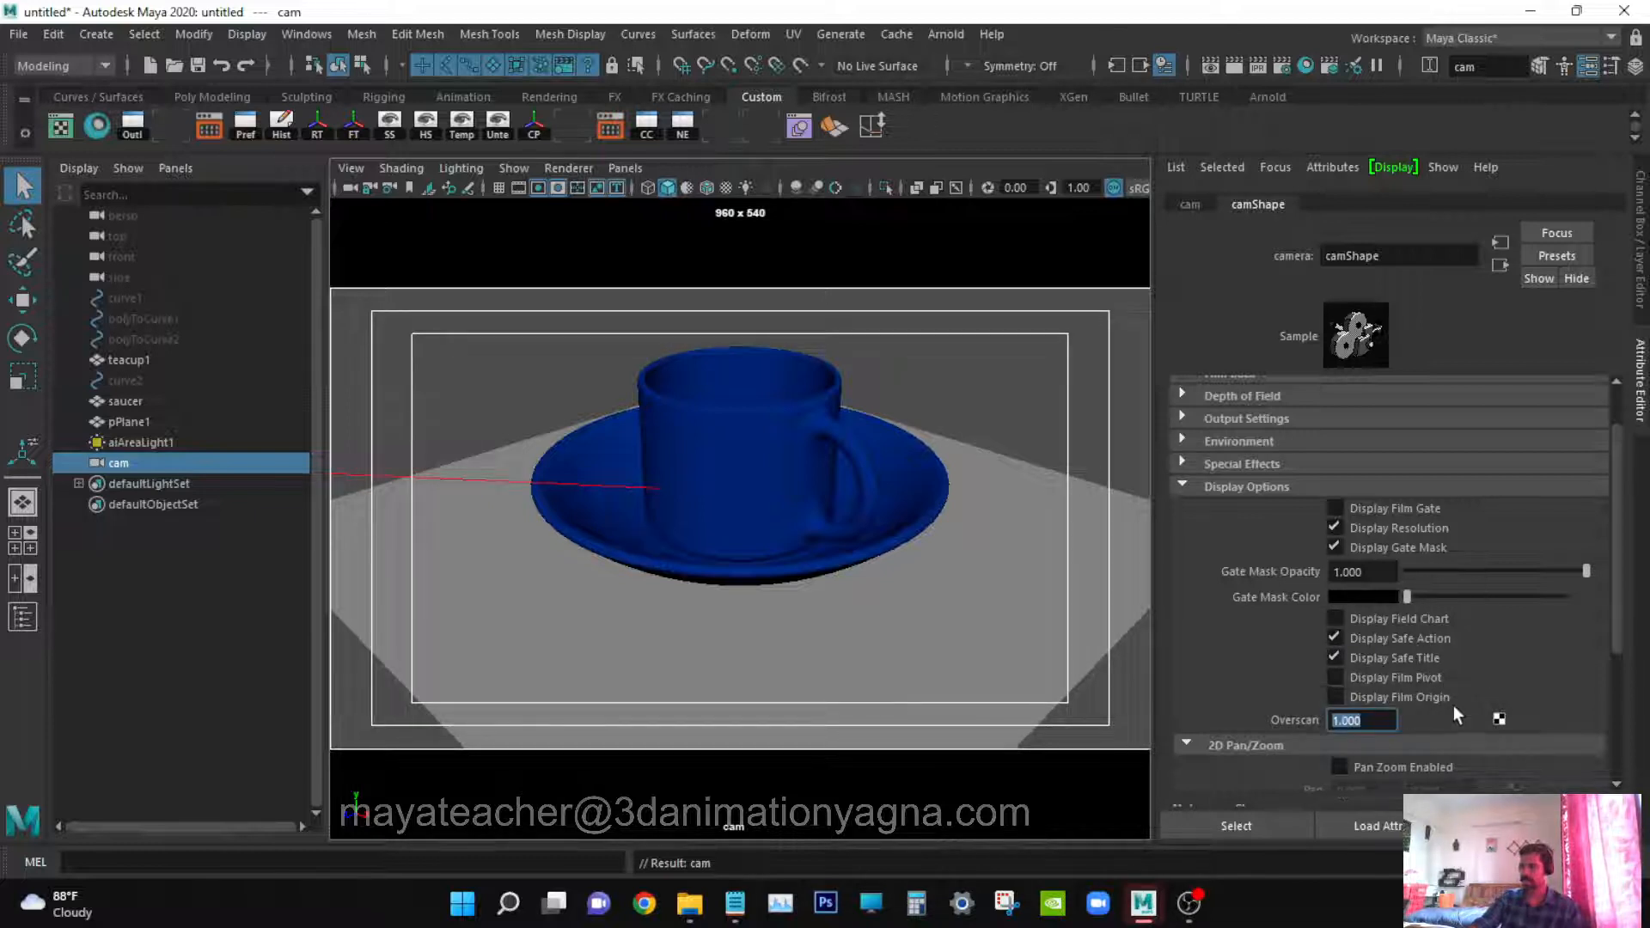
pyautogui.write('1.5')
pyautogui.press('Return')
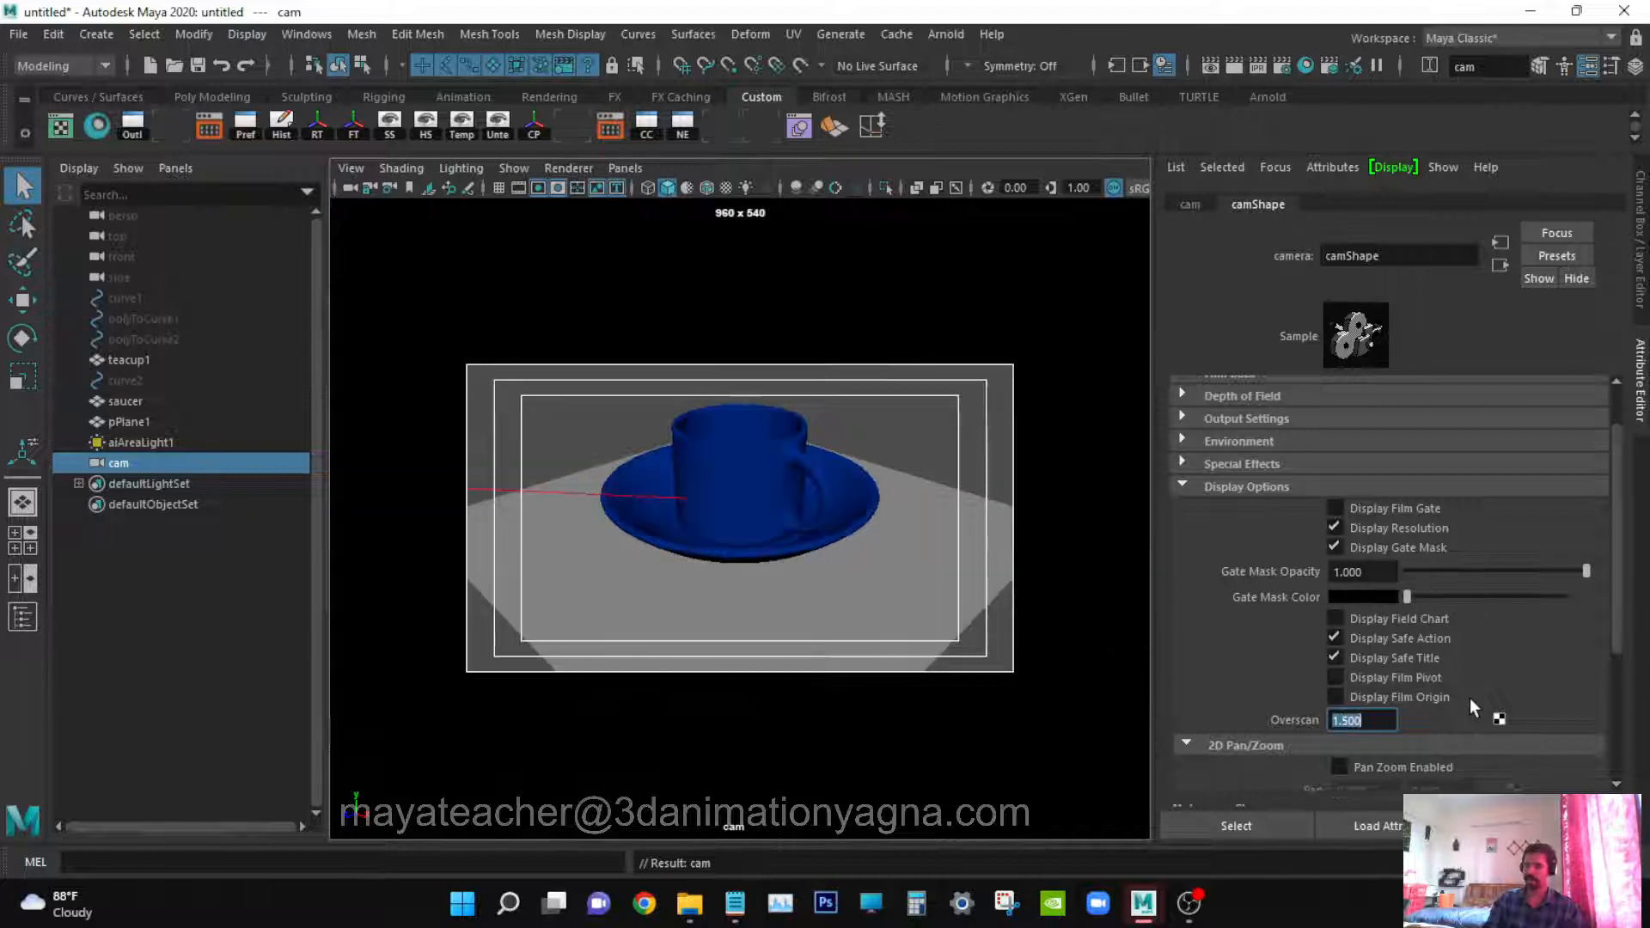
pyautogui.click(1593, 63)
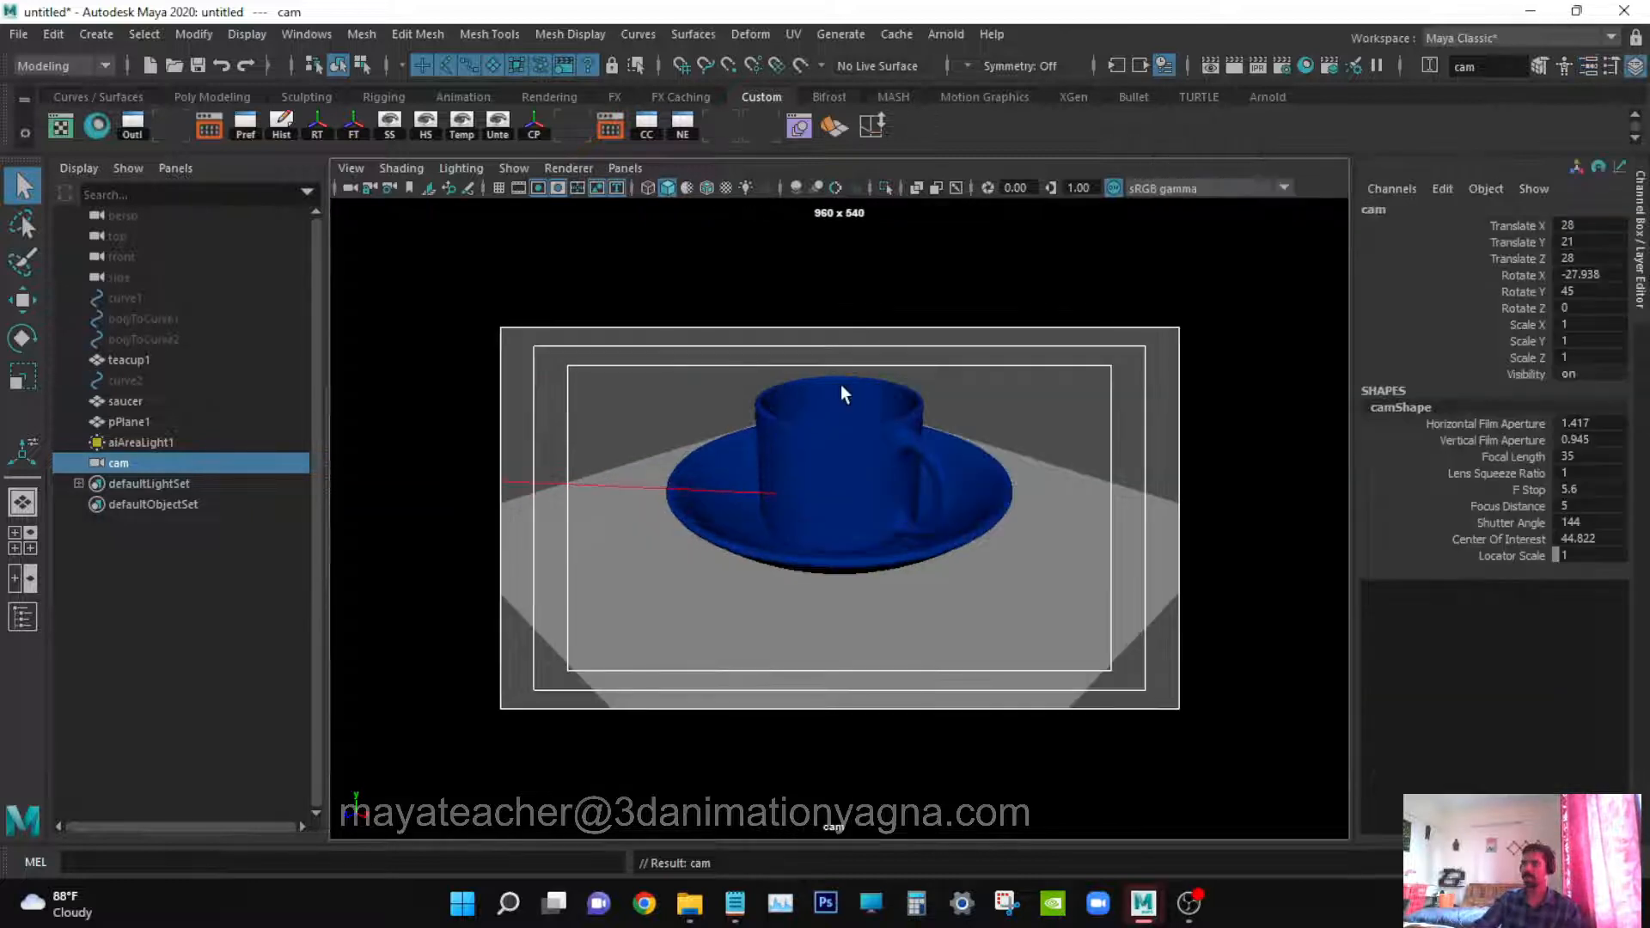
# Position the camera closer and slightly higher so the cup and saucer are centred inside the safe title area
pyautogui.scroll(4, 840, 386)
pyautogui.keyDown('alt'); pyautogui.moveTo(840, 387); pyautogui.dragTo(885, 490, button='middle'); pyautogui.keyUp('alt')
pyautogui.keyDown('alt'); pyautogui.moveTo(885, 489); pyautogui.dragTo(822, 519, button='right'); pyautogui.keyUp('alt')
pyautogui.keyDown('alt'); pyautogui.moveTo(966, 604); pyautogui.dragTo(920, 550, button='middle'); pyautogui.keyUp('alt')
pyautogui.moveTo(919, 550)
pyautogui.keyDown('alt'); pyautogui.mouseDown()
pyautogui.moveTo(985, 571)
pyautogui.moveTo(931, 571)
pyautogui.mouseUp(); pyautogui.keyUp('alt')
pyautogui.keyDown('alt'); pyautogui.moveTo(925, 564); pyautogui.dragTo(902, 550, button='right'); pyautogui.keyUp('alt')
pyautogui.keyDown('alt'); pyautogui.moveTo(920, 544); pyautogui.dragTo(969, 560, button='middle'); pyautogui.keyUp('alt')
pyautogui.keyDown('alt'); pyautogui.moveTo(968, 560); pyautogui.dragTo(1032, 560, button='right'); pyautogui.keyUp('alt')
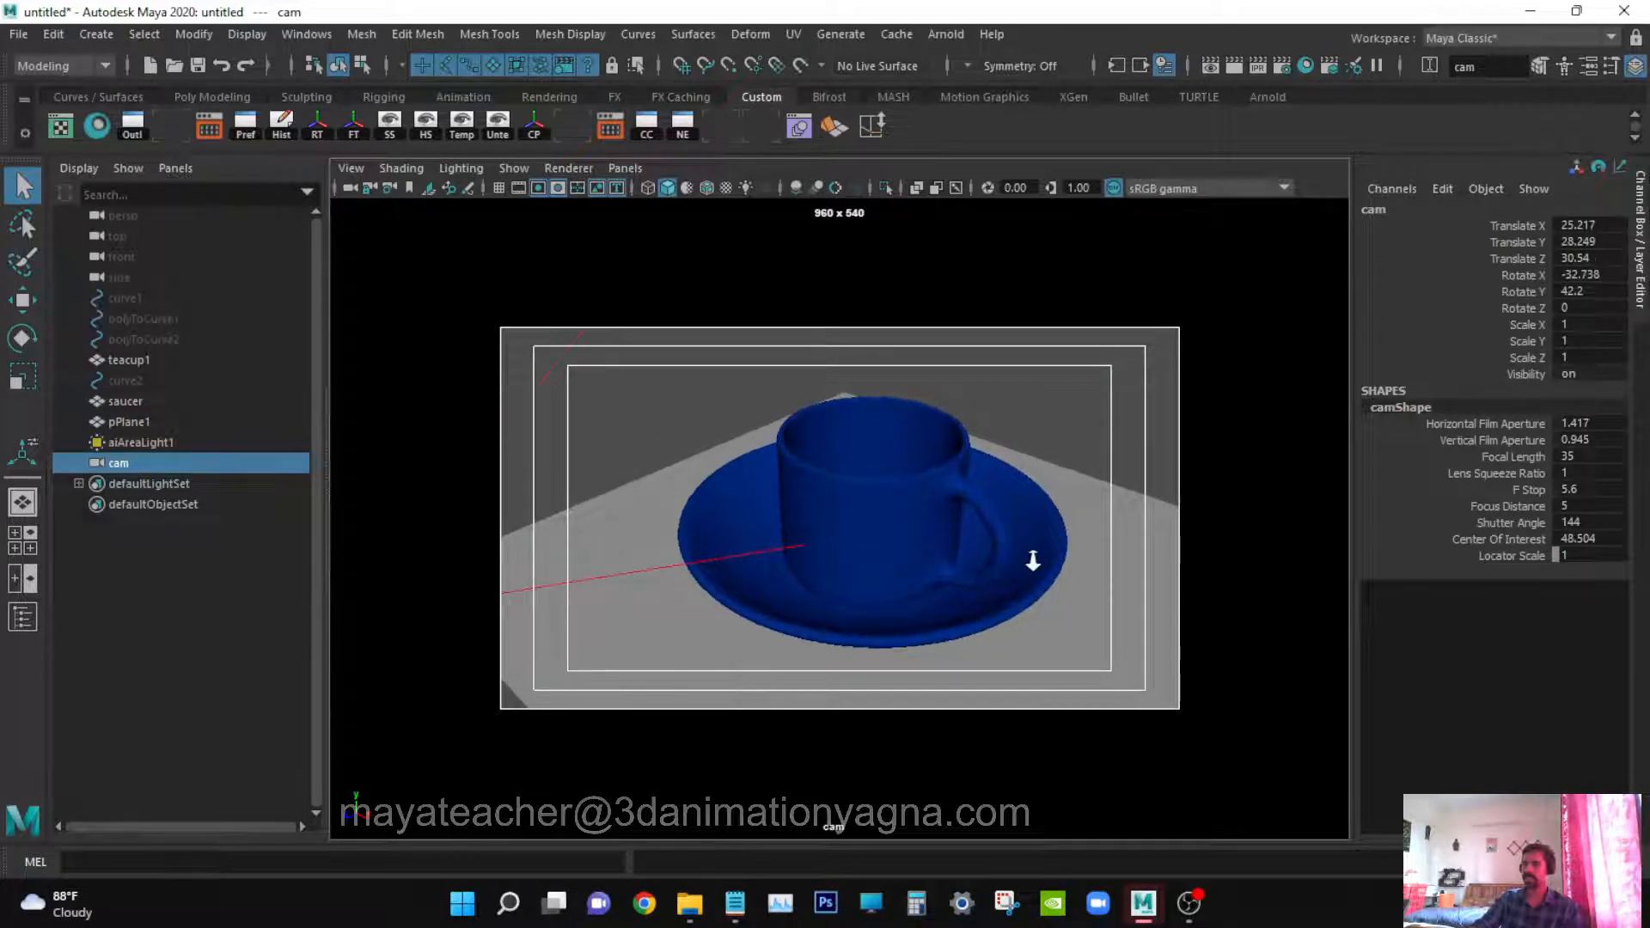
pyautogui.keyDown('alt'); pyautogui.moveTo(1033, 560); pyautogui.dragTo(1017, 545, button='middle'); pyautogui.keyUp('alt')
pyautogui.keyDown('alt'); pyautogui.moveTo(1016, 545); pyautogui.dragTo(1028, 548, button='right'); pyautogui.keyUp('alt')
pyautogui.keyDown('alt'); pyautogui.moveTo(1028, 548); pyautogui.dragTo(1003, 560, button='middle'); pyautogui.keyUp('alt')
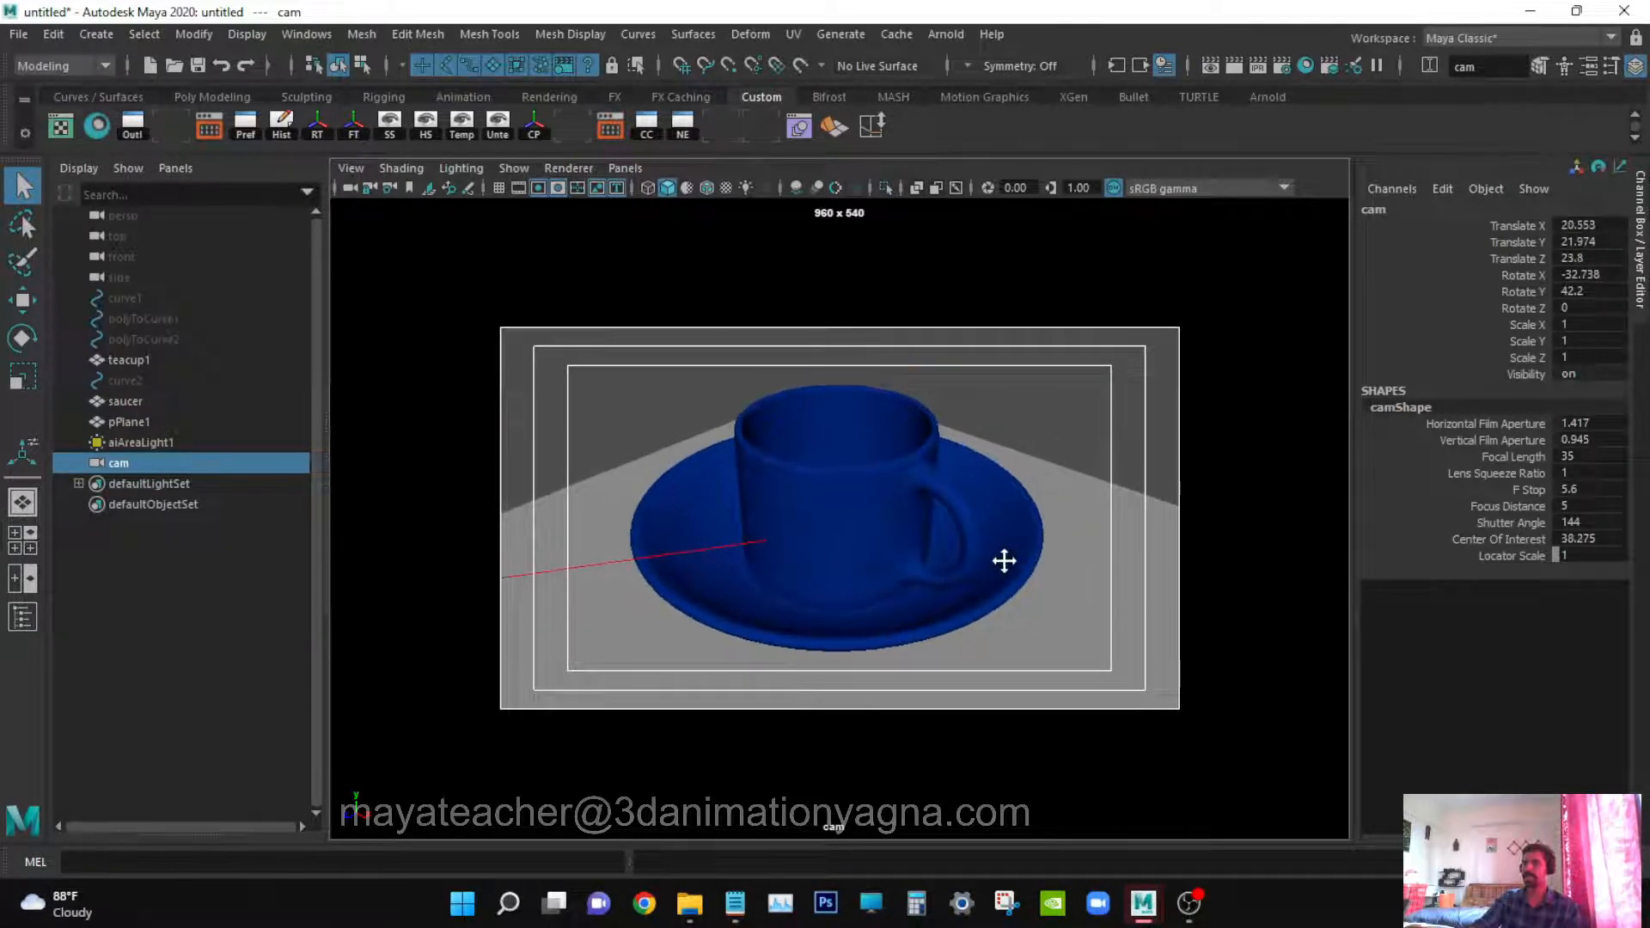
# Render the scene through camShape in the Arnold RenderView
pyautogui.click(931, 33)
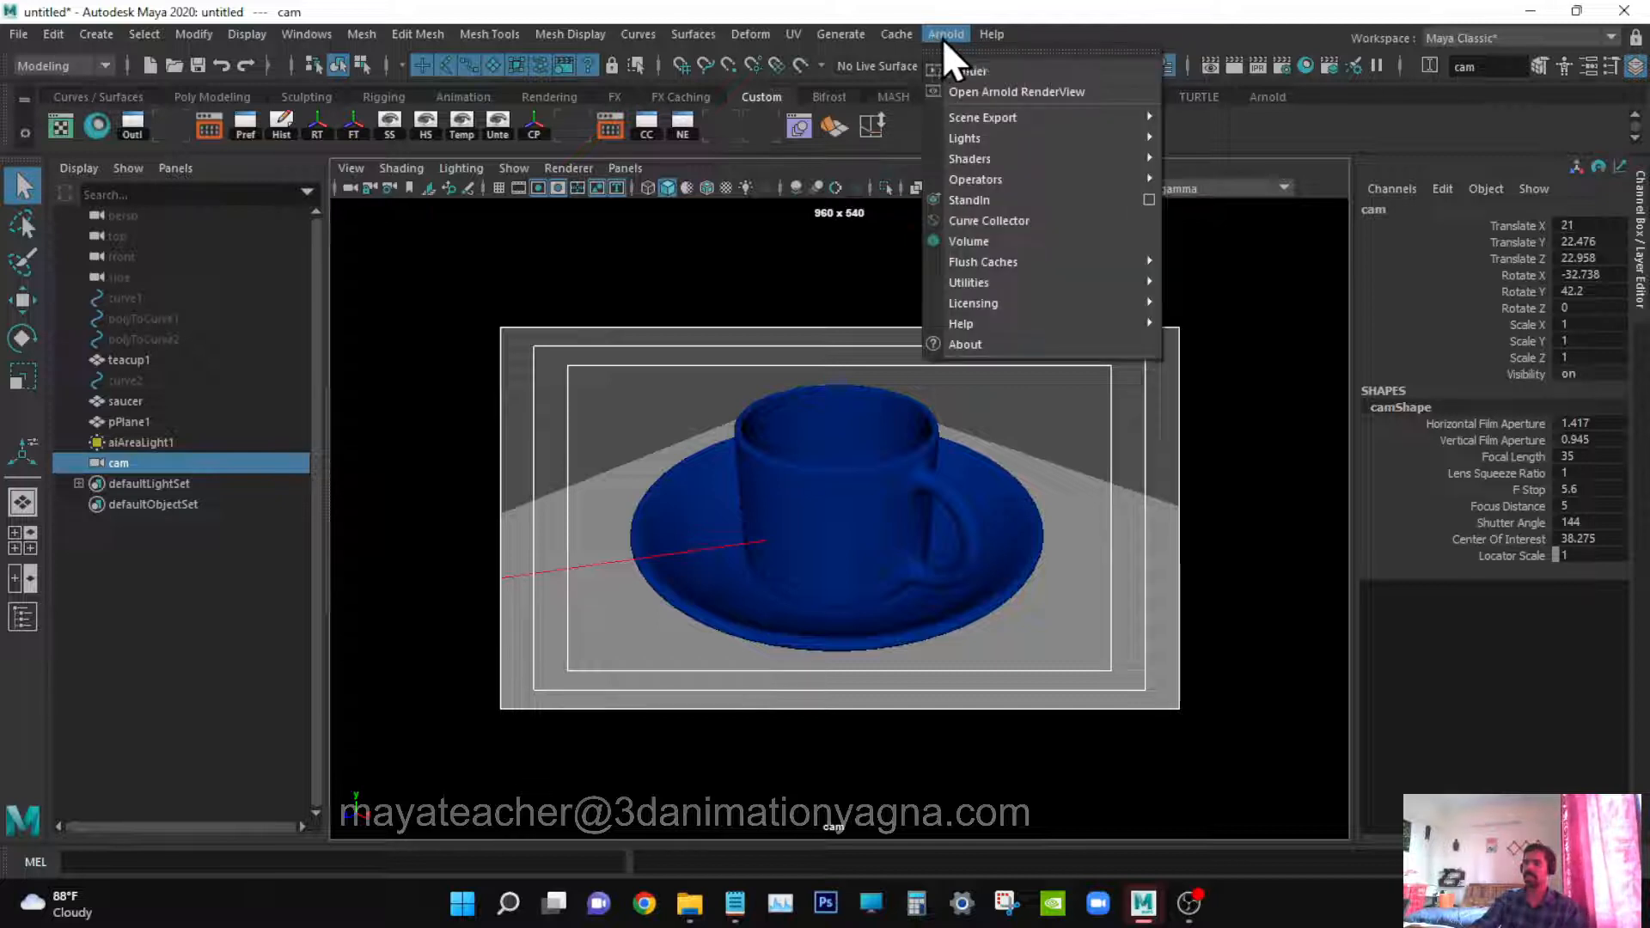
pyautogui.click(998, 90)
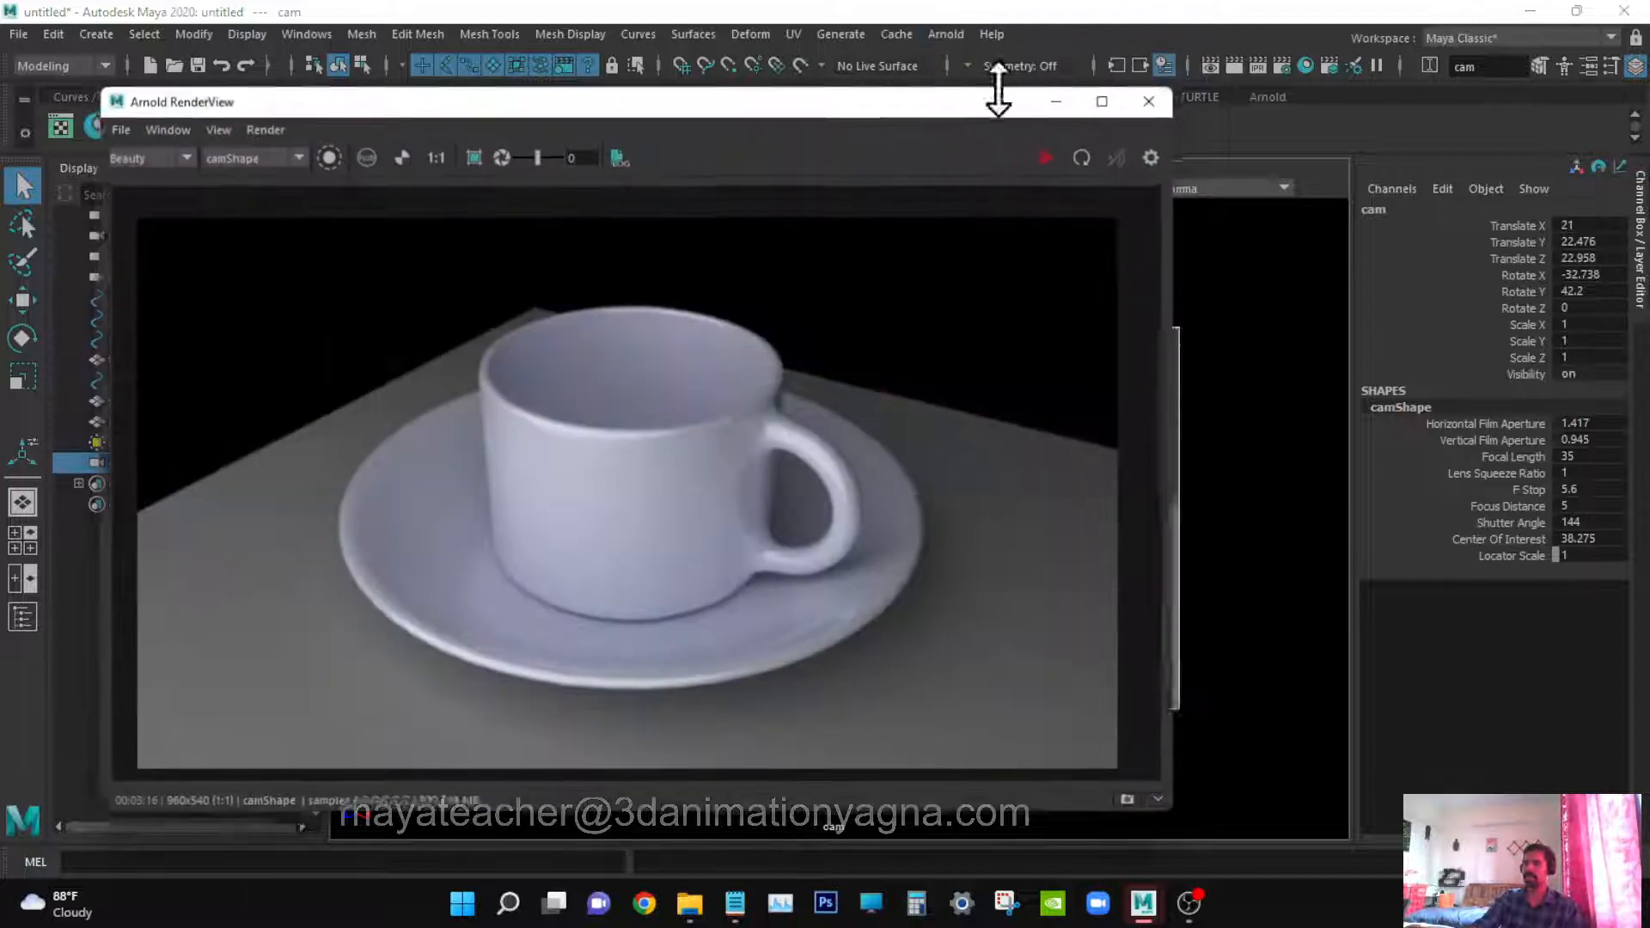
pyautogui.click(1045, 153)
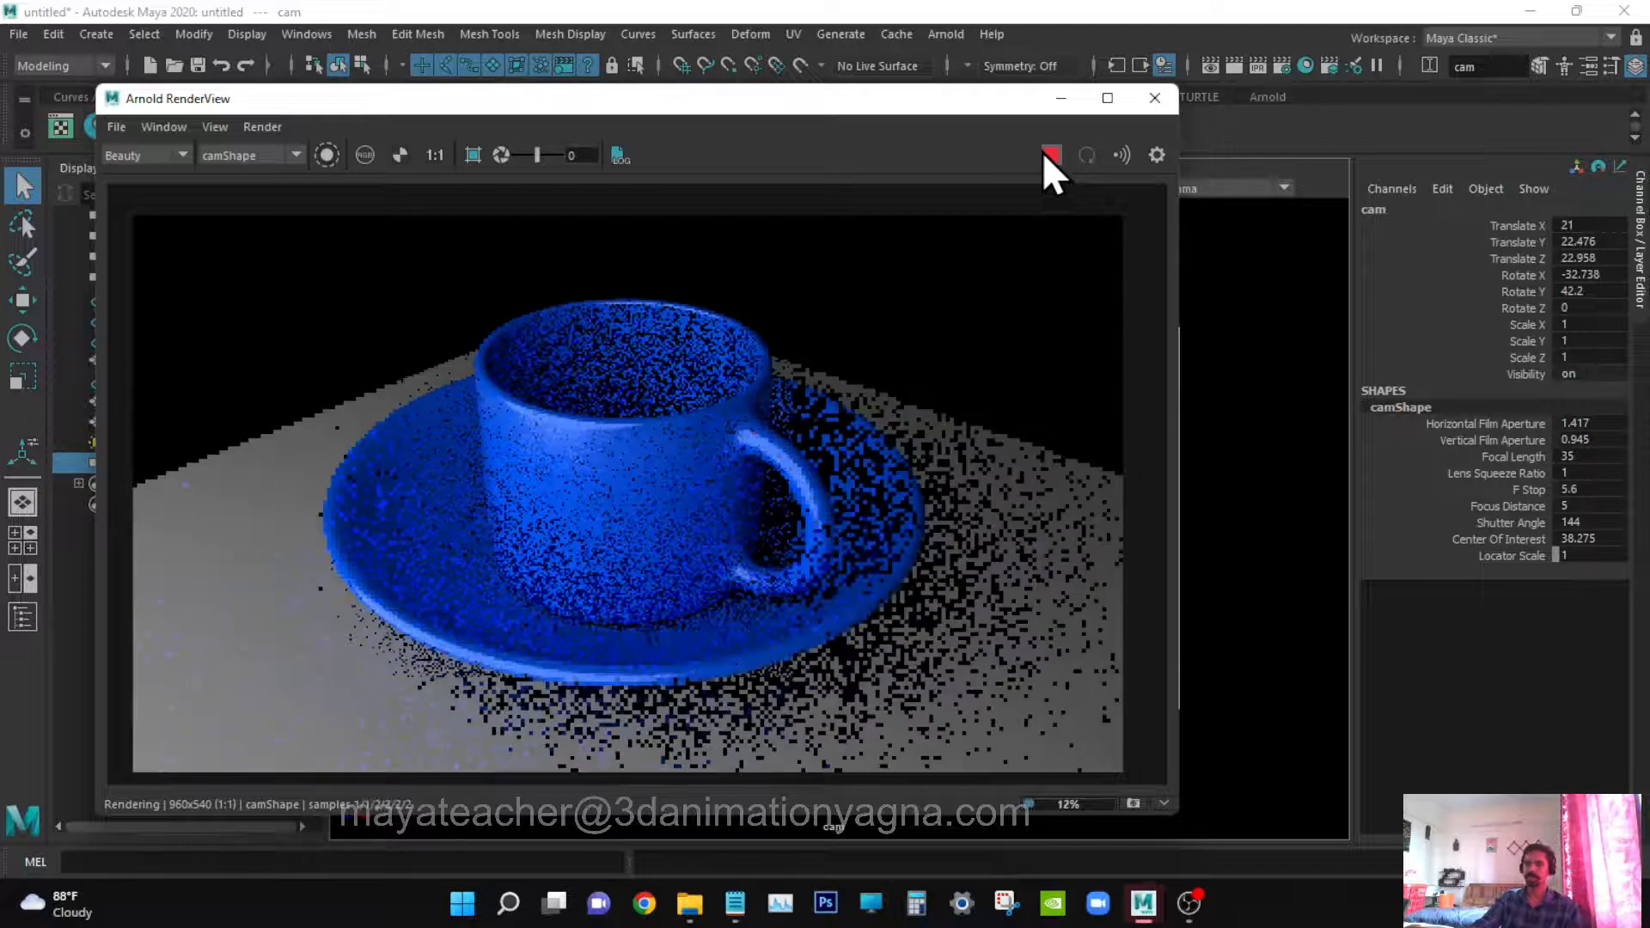
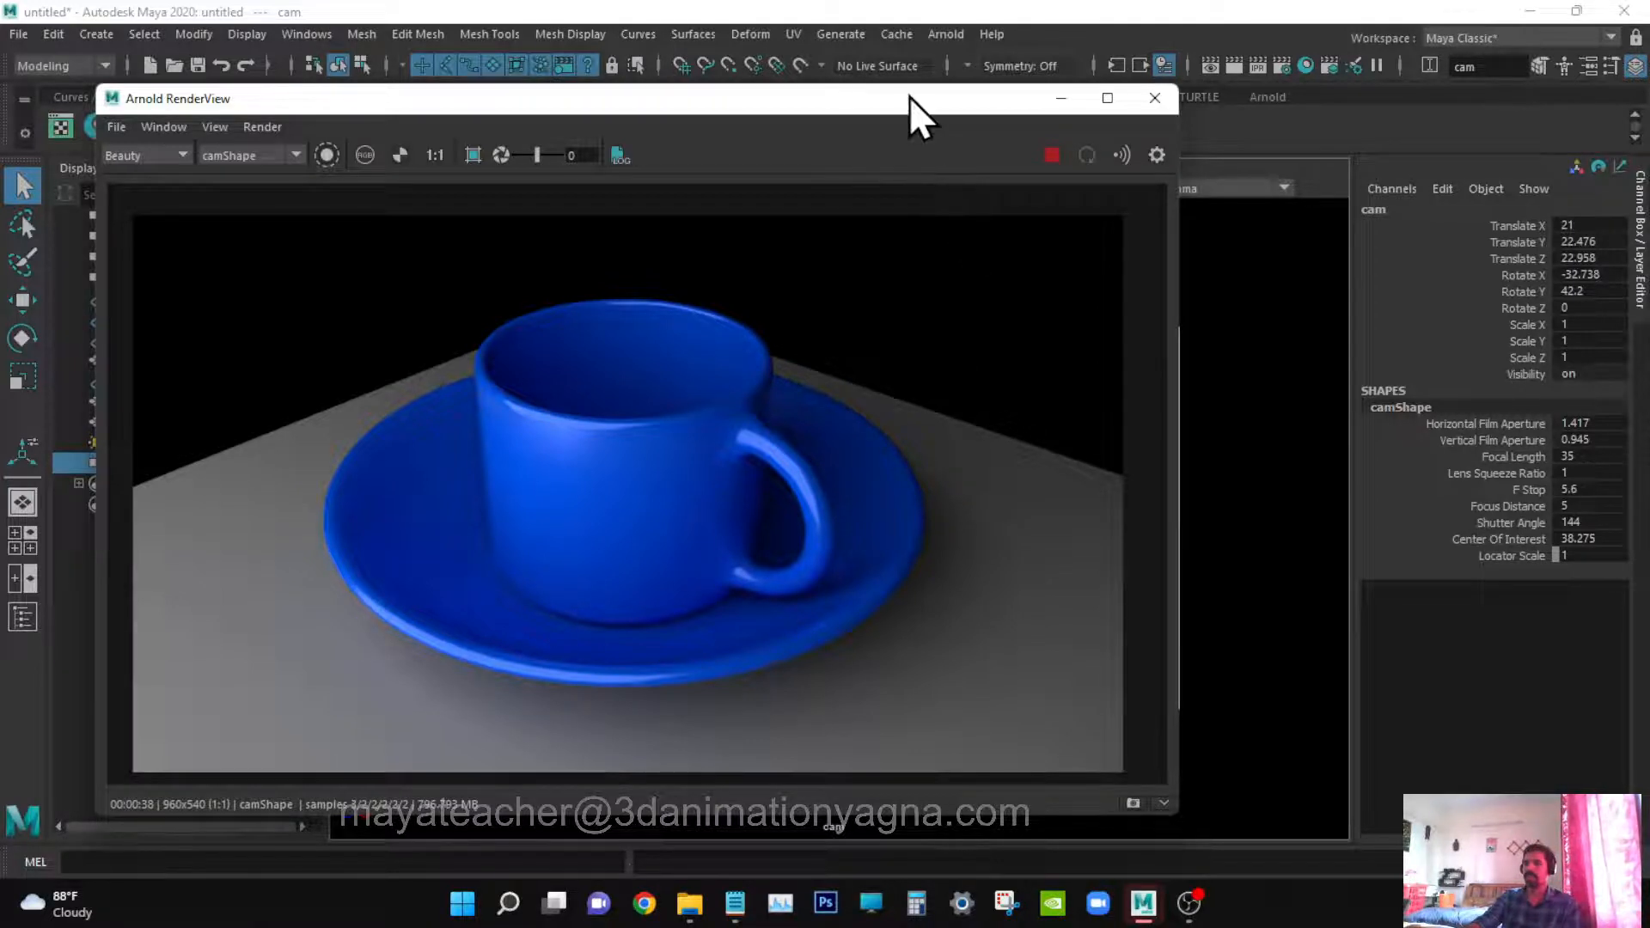
# Select the blue aiStandardSurface1 material in Hypershade and change its base color to a very pale, near-white lavender
pyautogui.moveTo(909, 96); pyautogui.dragTo(1029, 284)
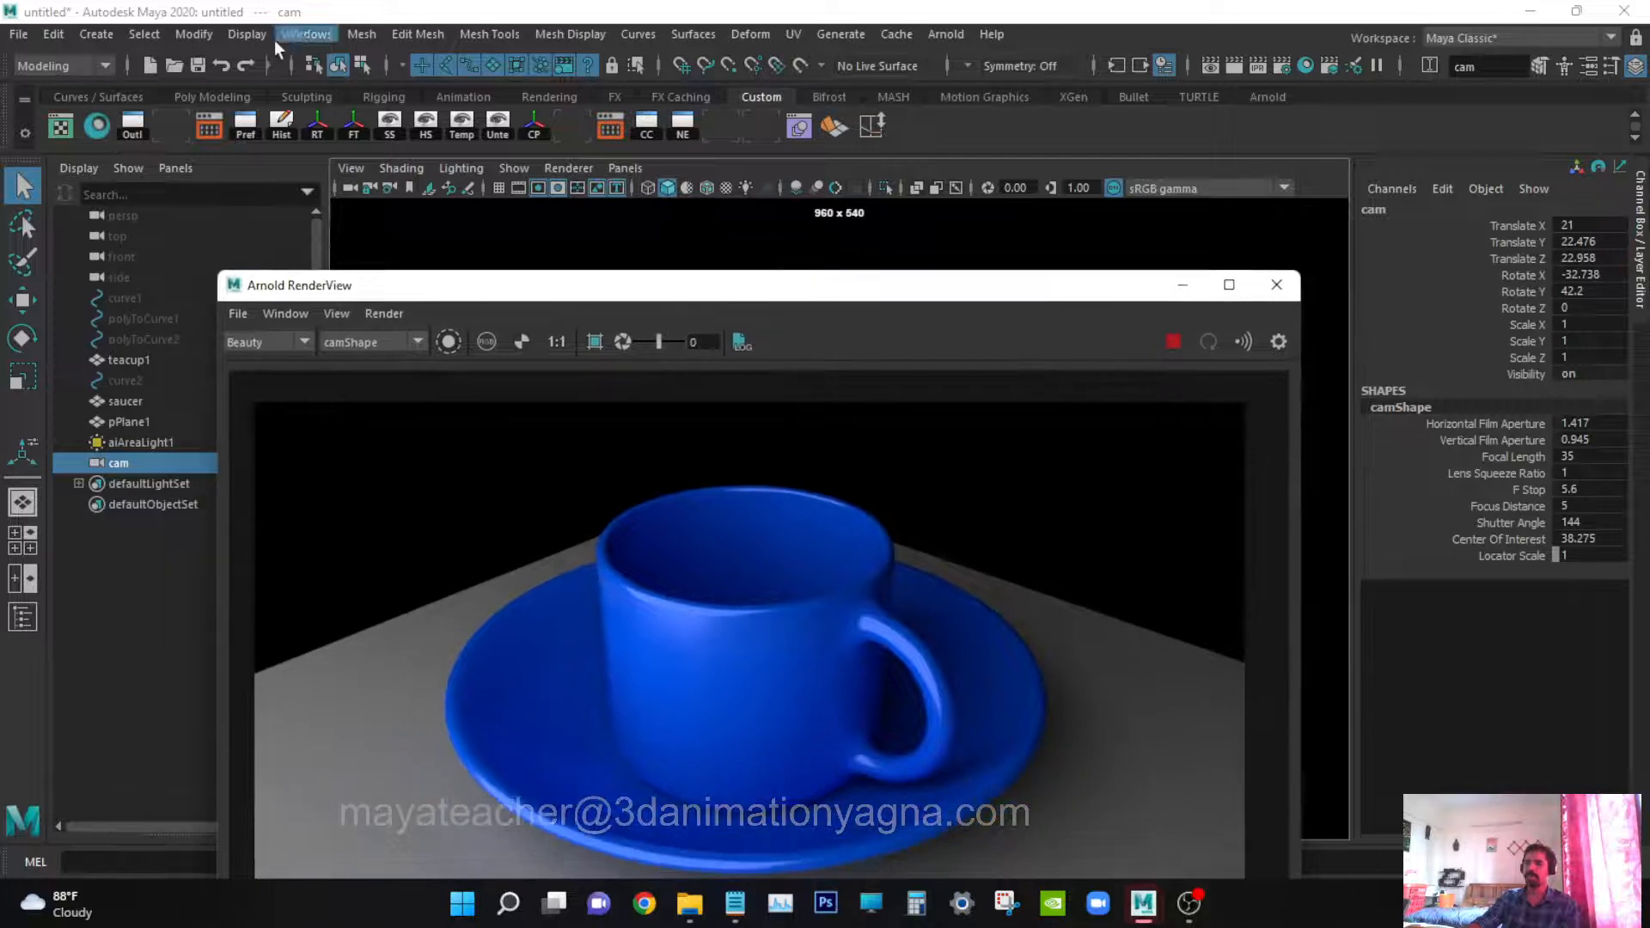
pyautogui.click(306, 34)
pyautogui.moveTo(390, 167)
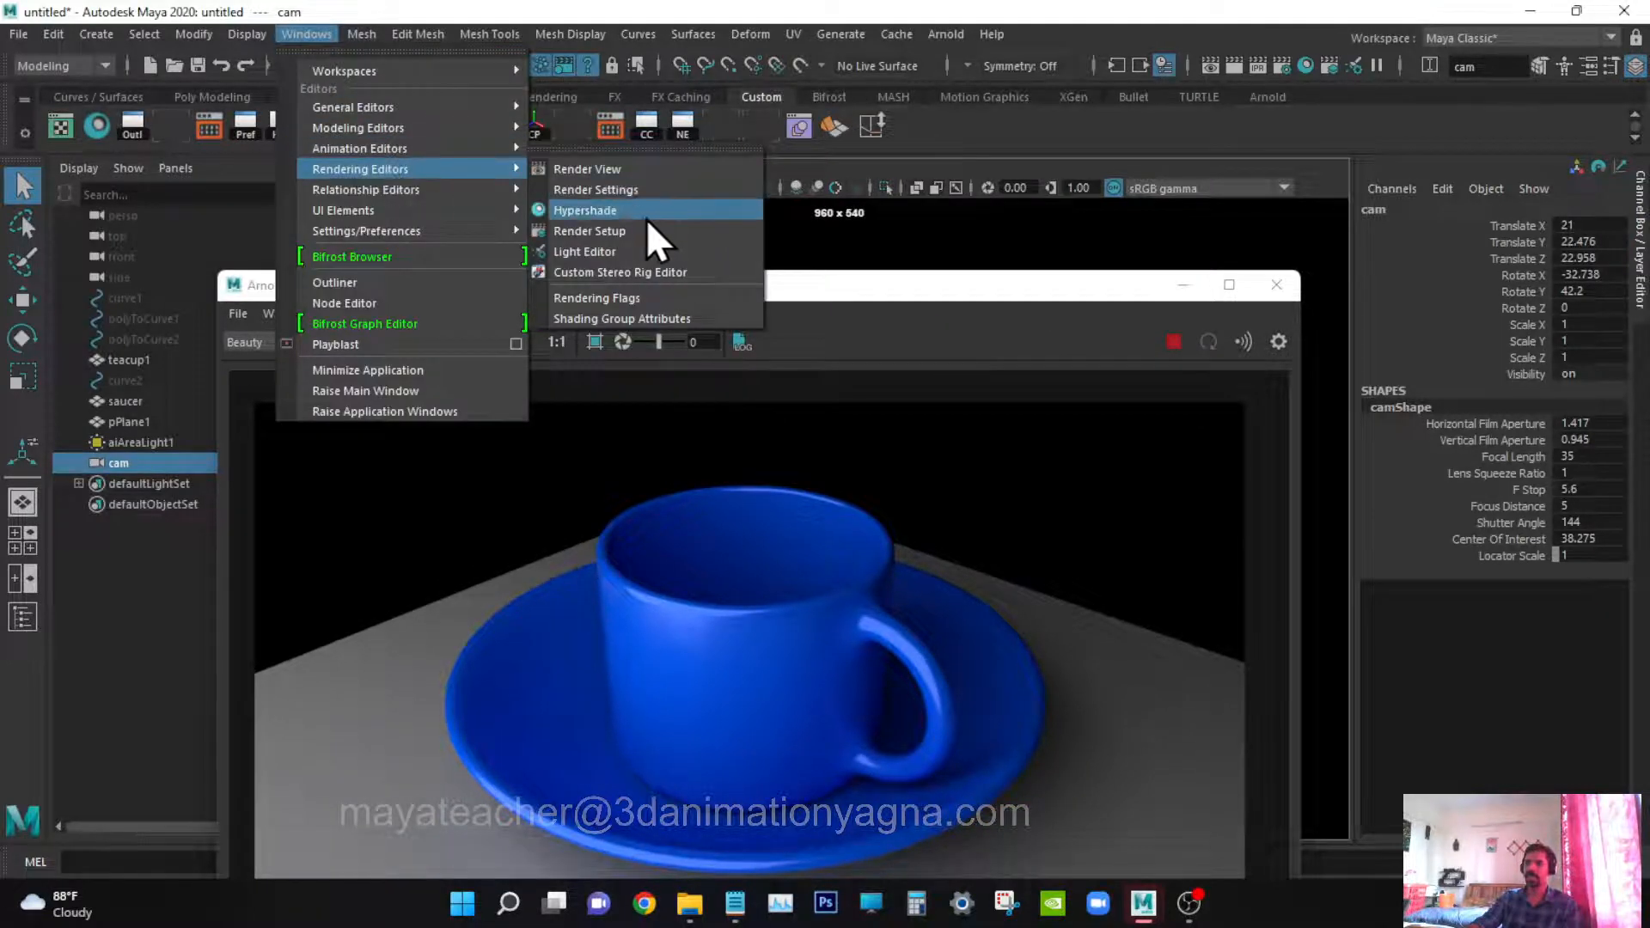
pyautogui.click(636, 212)
pyautogui.click(206, 329)
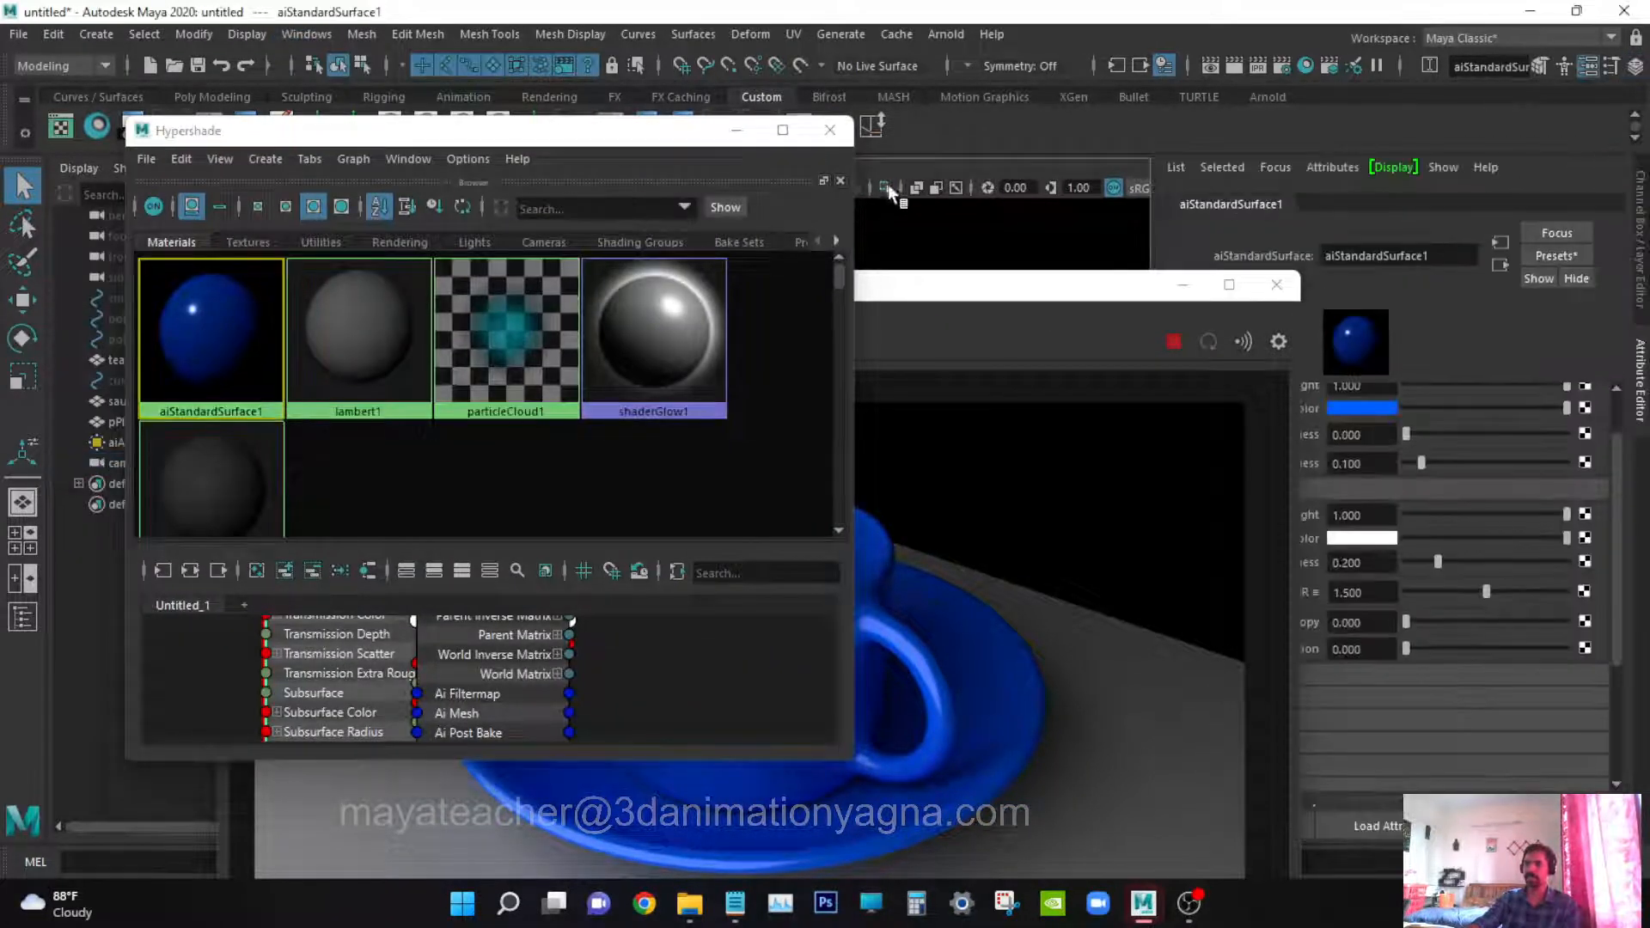
pyautogui.click(736, 130)
pyautogui.moveTo(751, 285); pyautogui.dragTo(612, 107)
pyautogui.moveTo(826, 98); pyautogui.dragTo(792, 98)
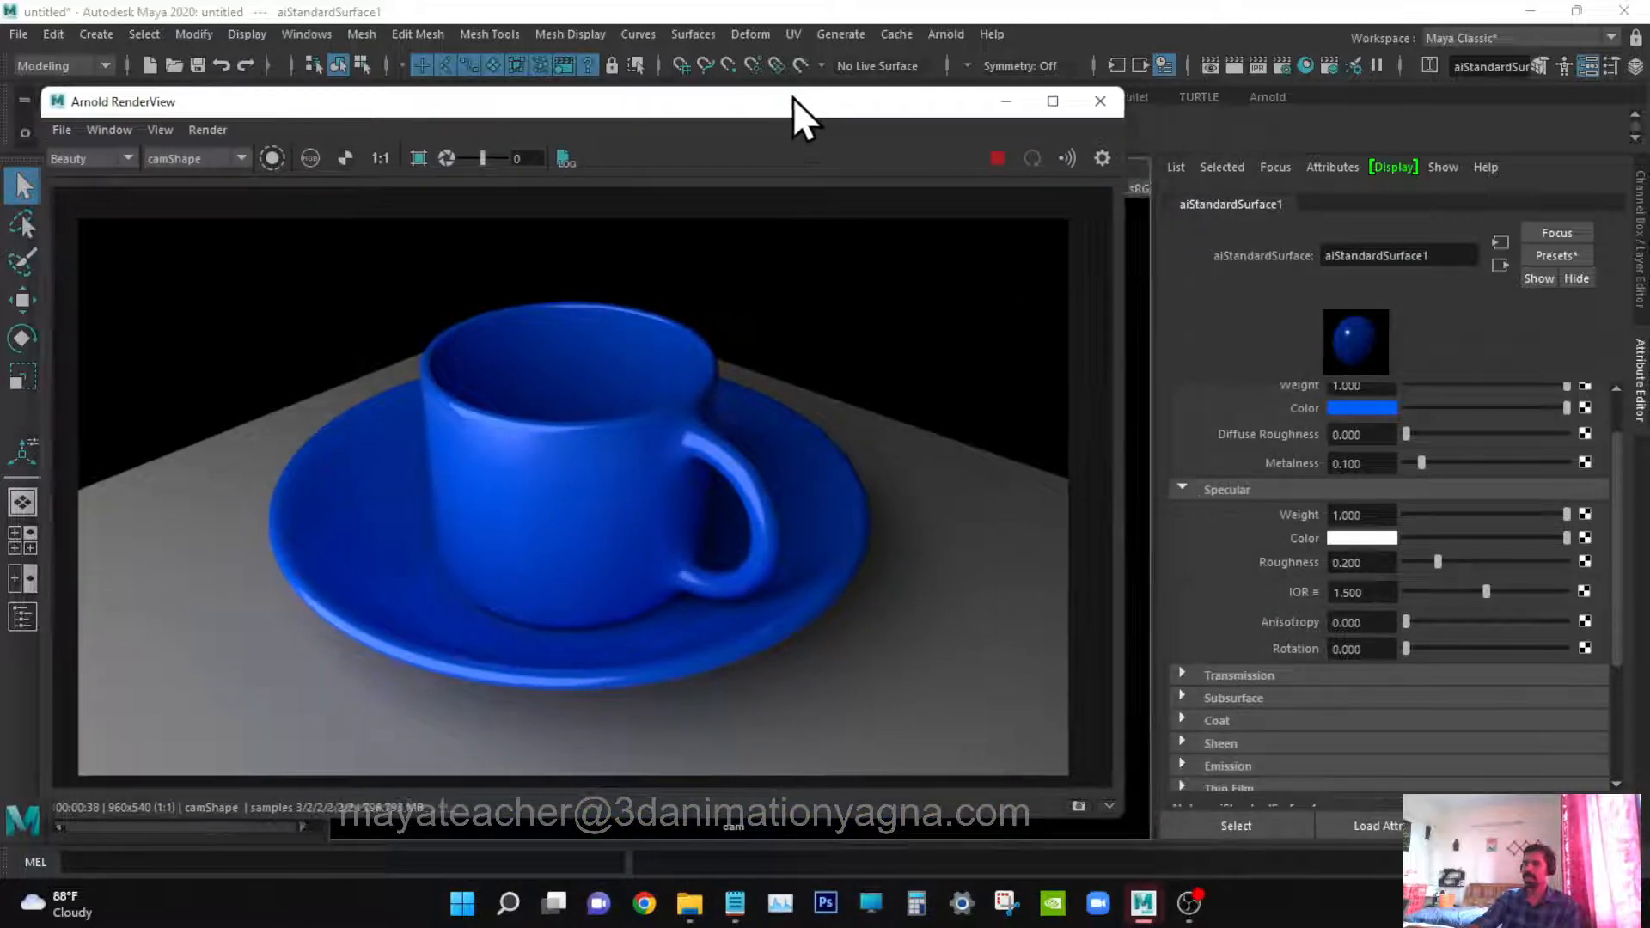
pyautogui.scroll(1, 1457, 471)
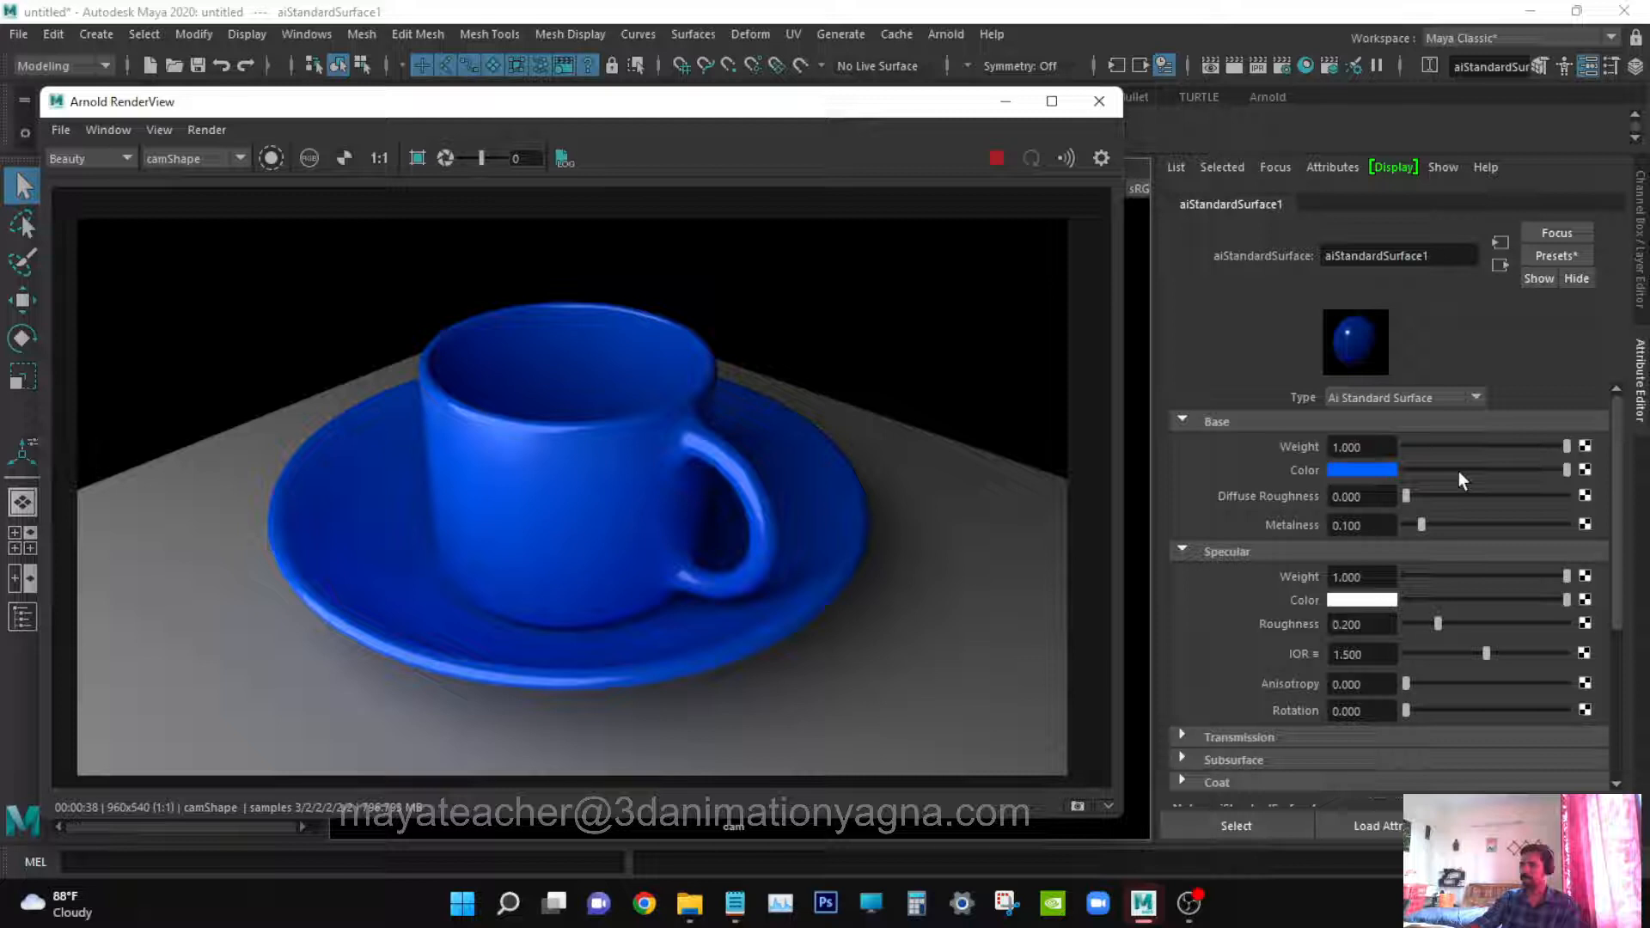
pyautogui.click(1353, 472)
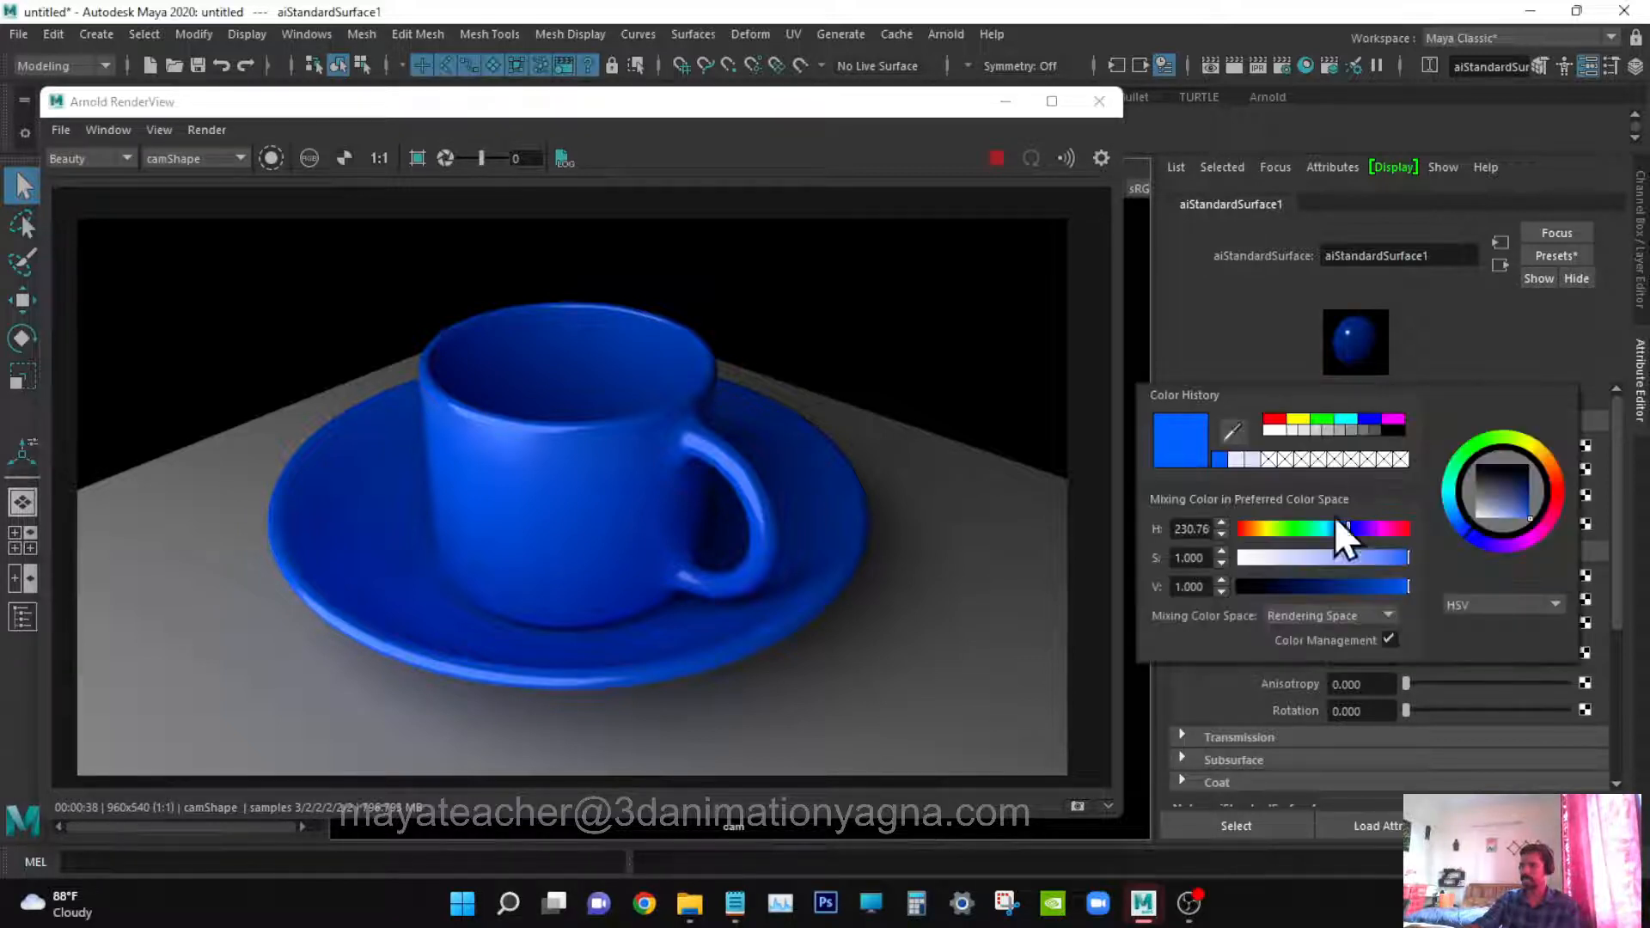
pyautogui.moveTo(1307, 557); pyautogui.dragTo(1265, 560)
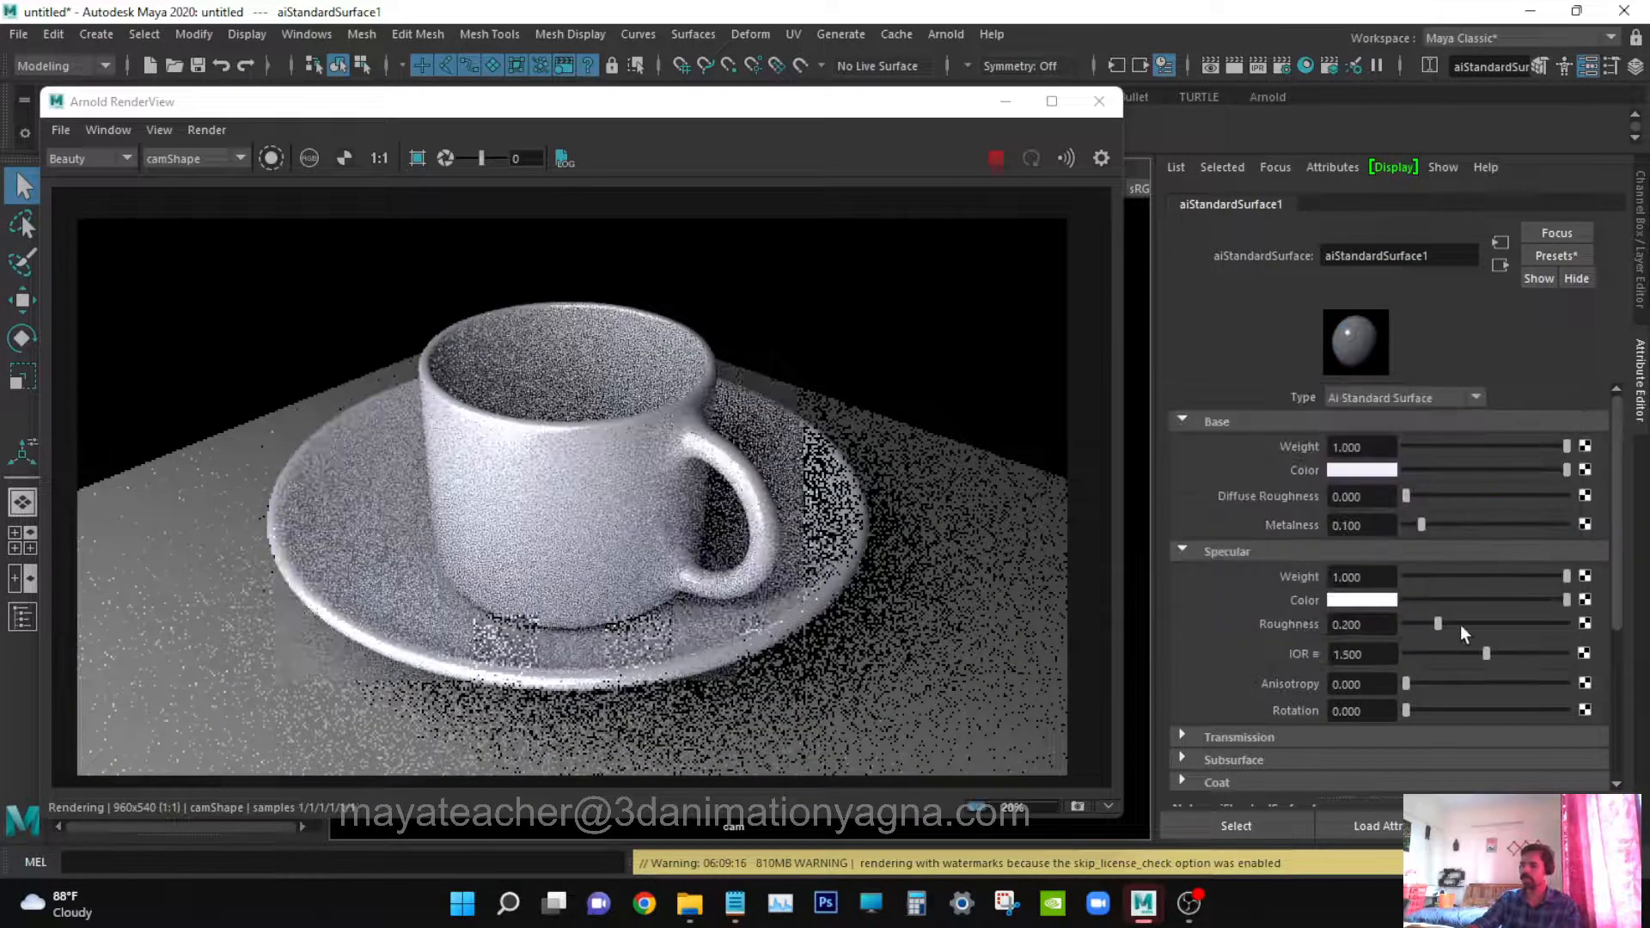
# Set the cup material's specular roughness to 0.05 and return to the channel box
pyautogui.doubleClick(1365, 624)
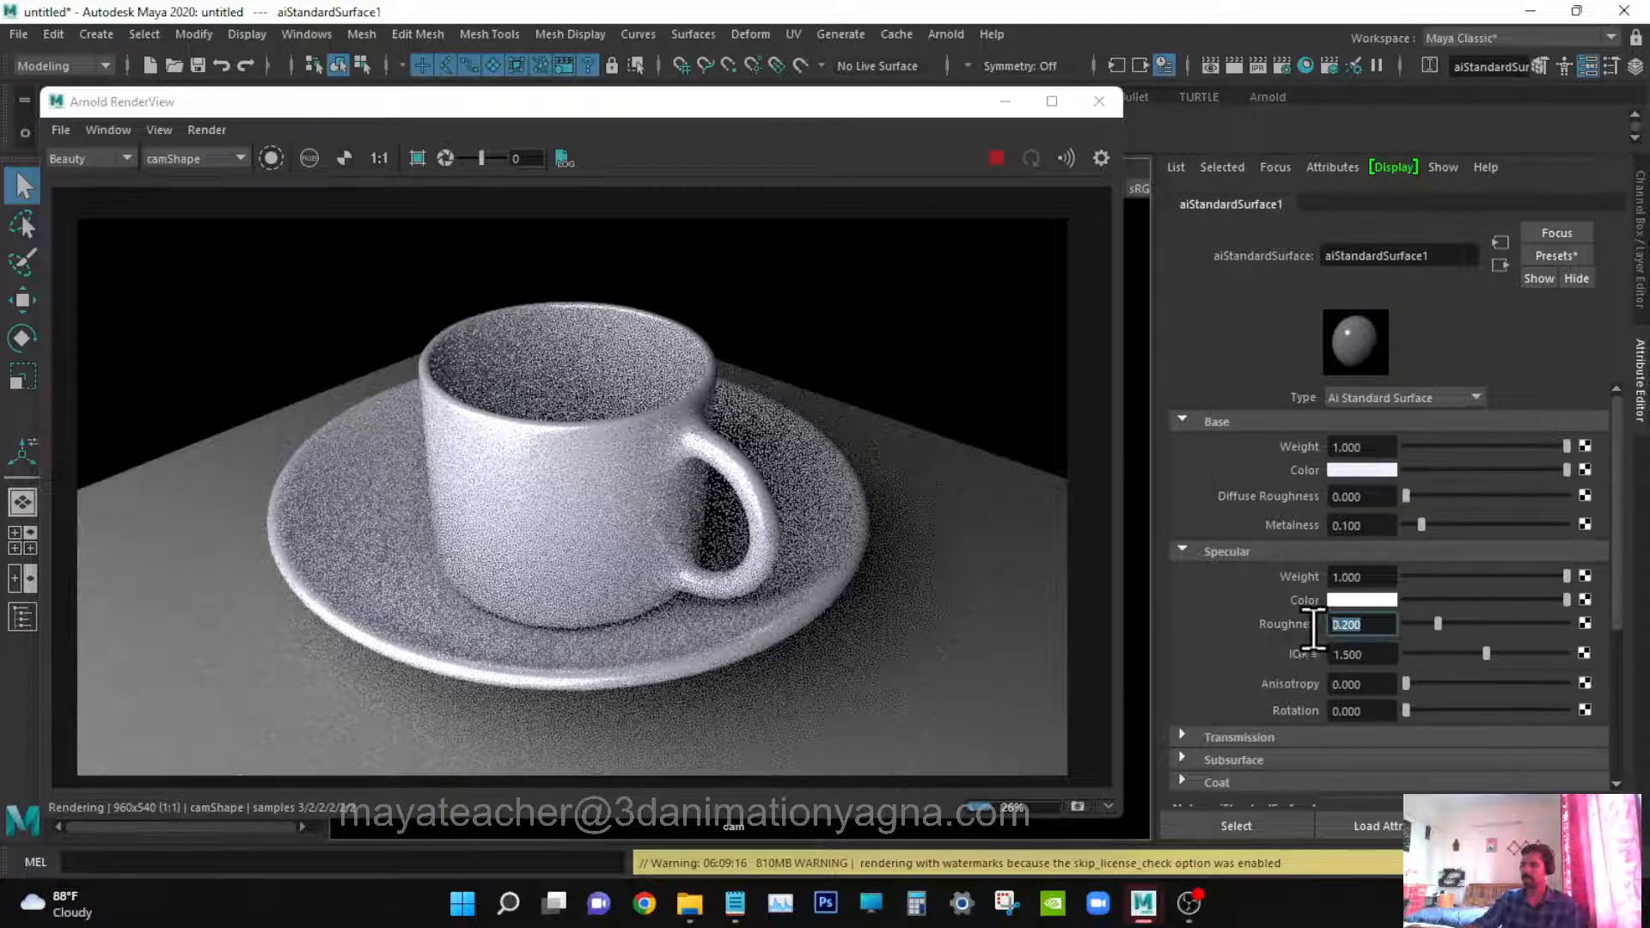
pyautogui.write('.0')
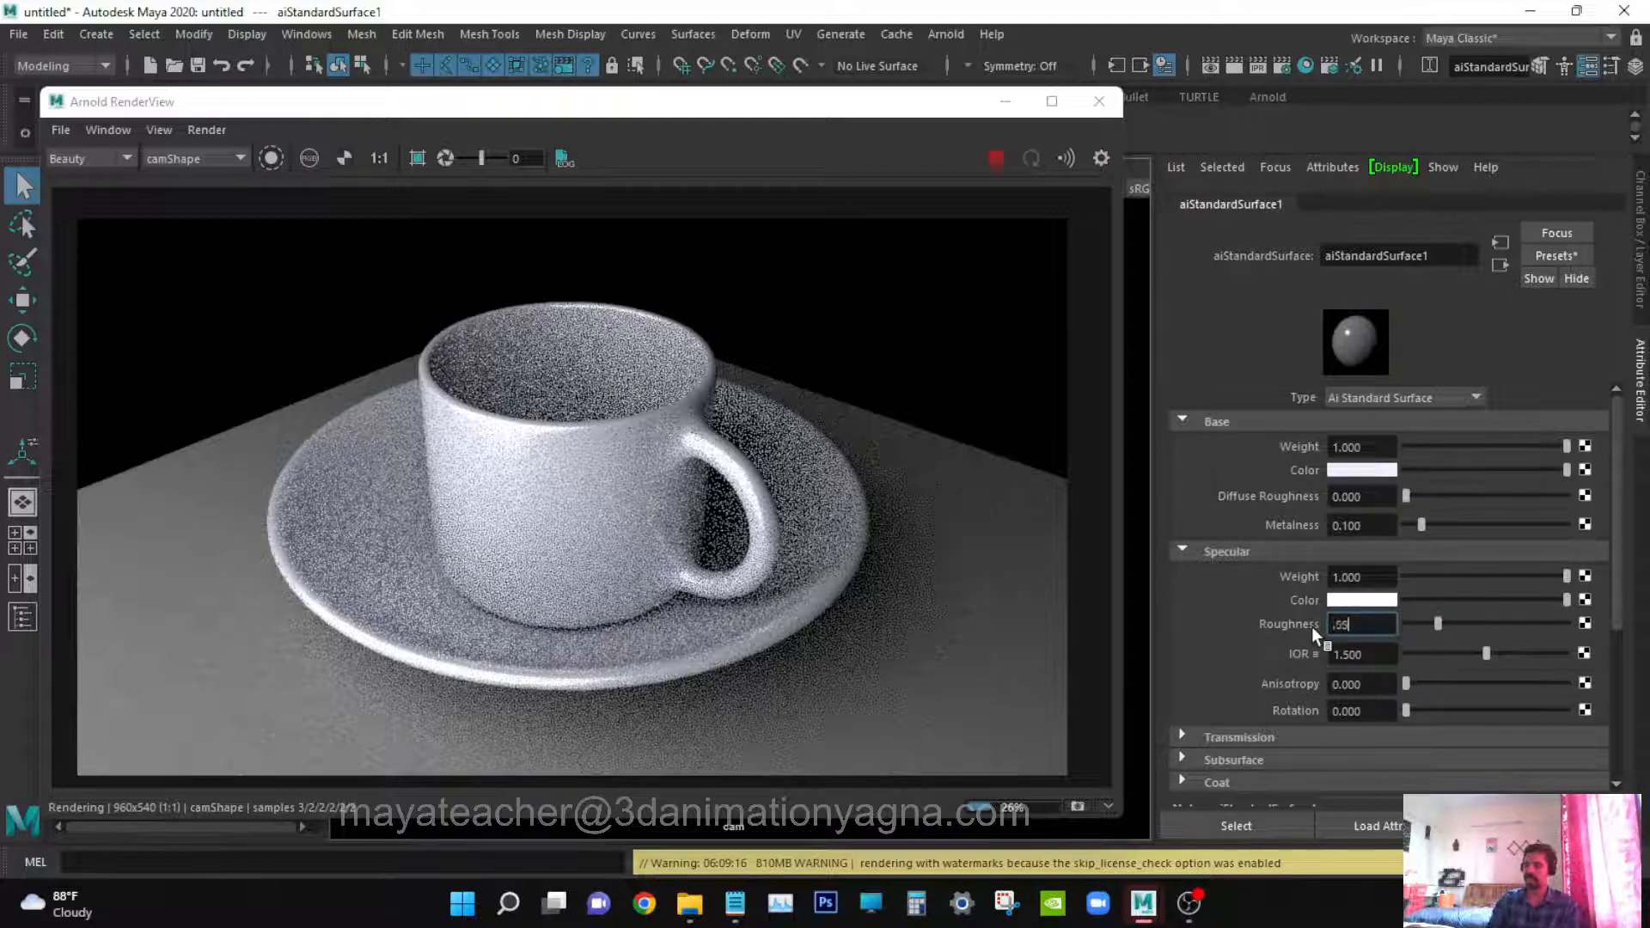
pyautogui.write('5')
pyautogui.press('Return')
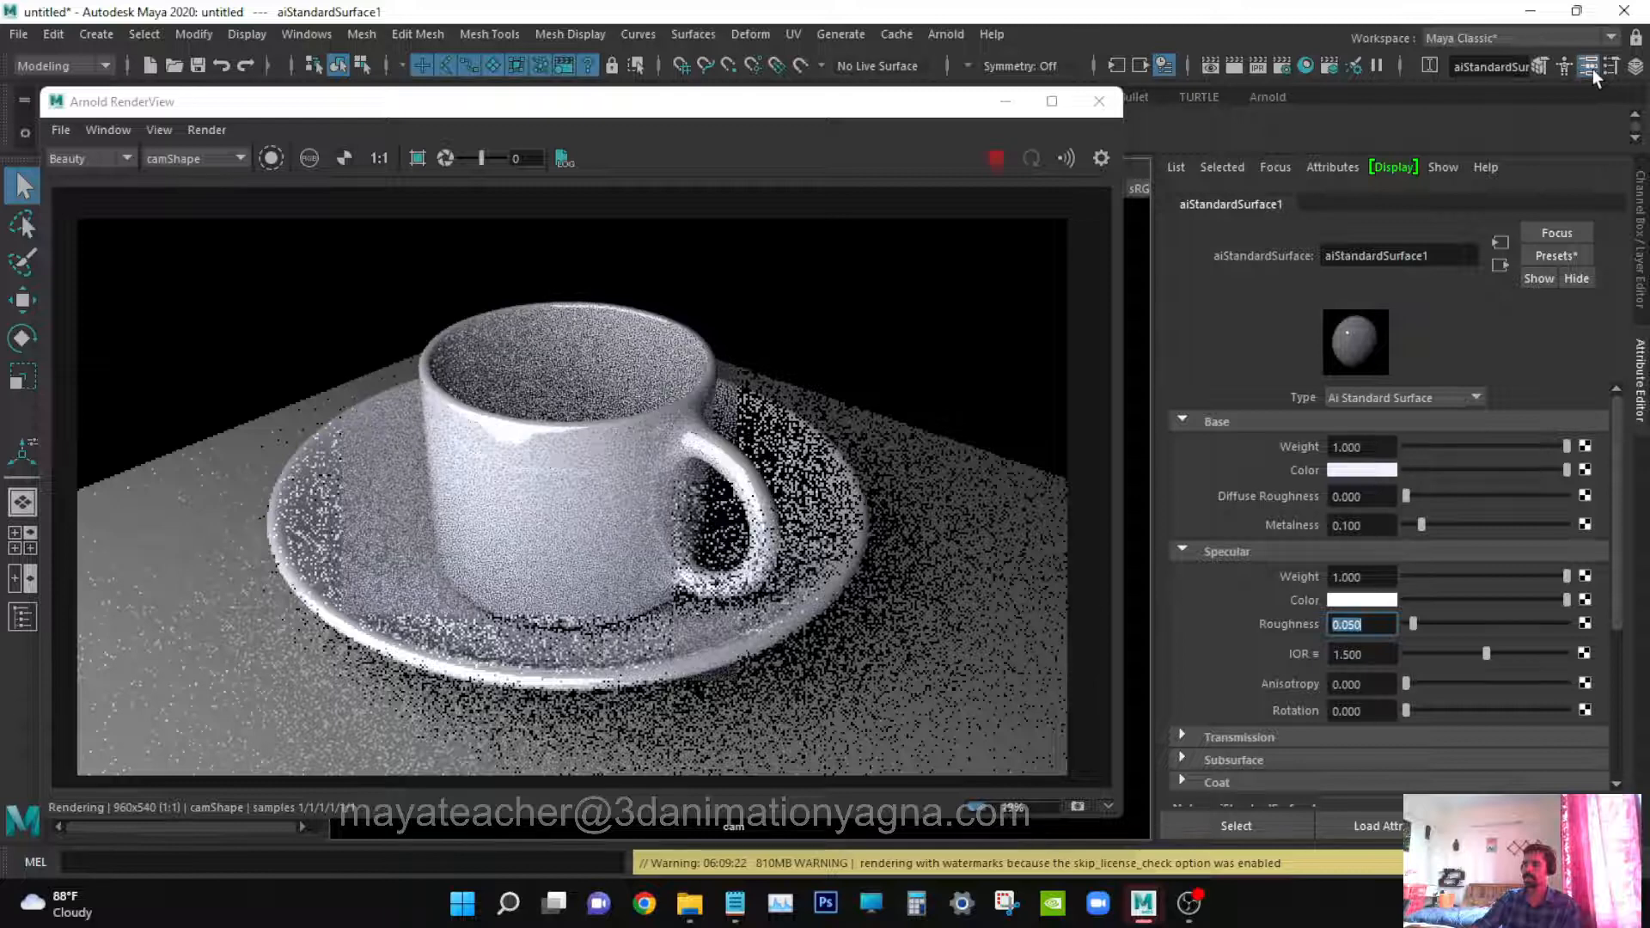
pyautogui.click(1591, 69)
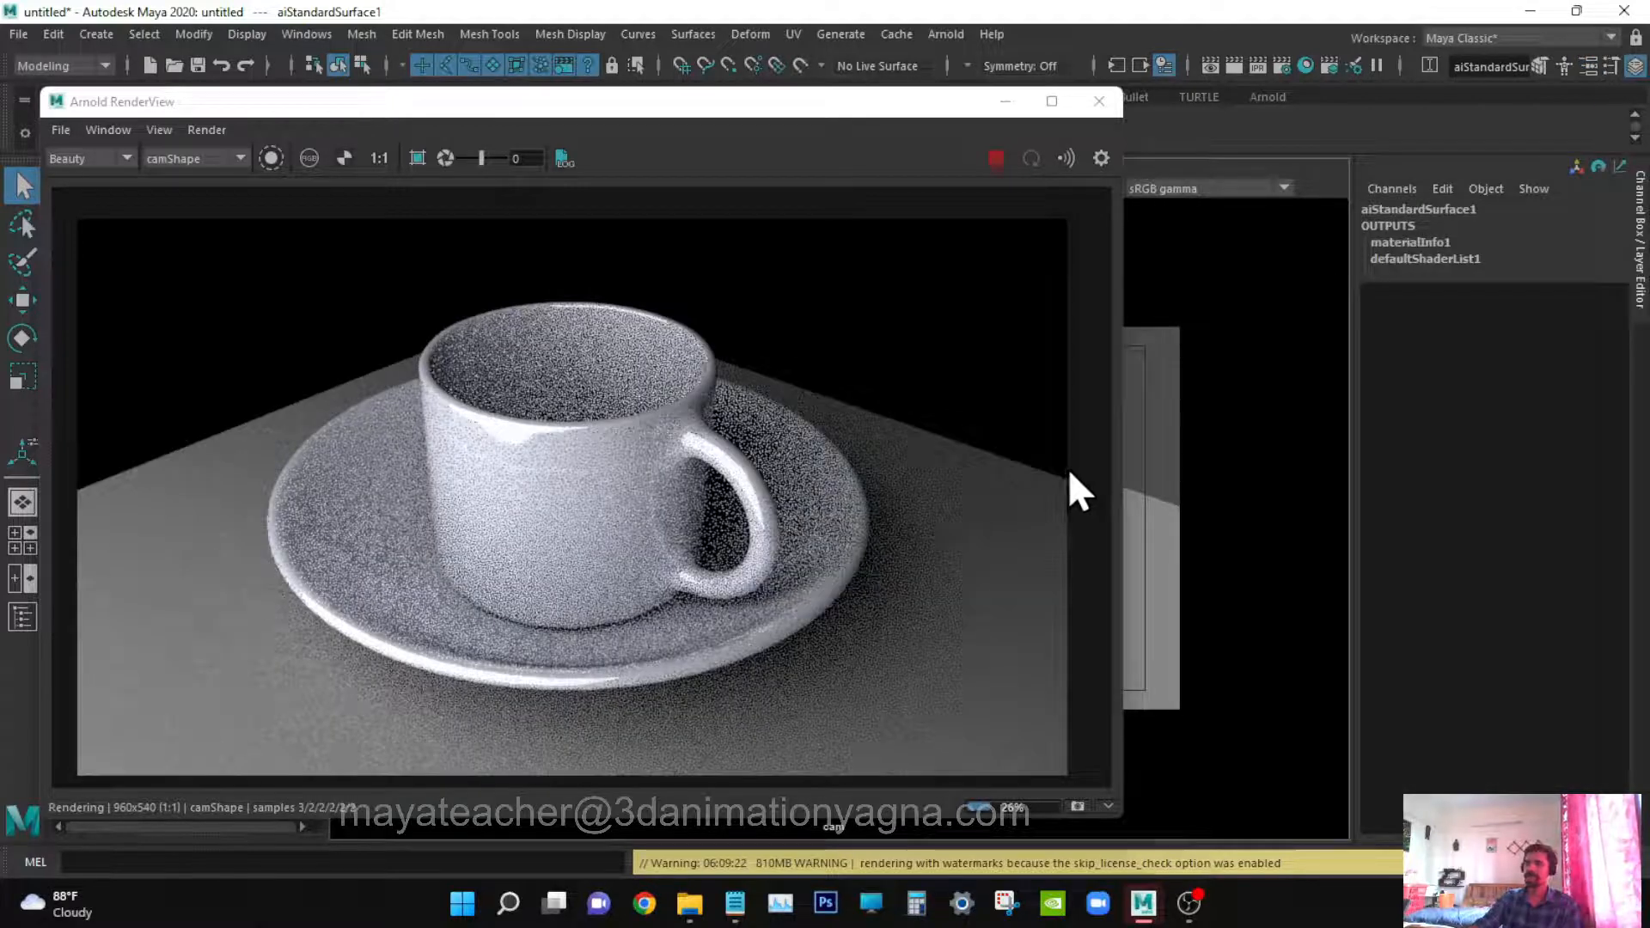
# Raise the Arnold Camera (AA) samples to 4 in the render settings
pyautogui.click(1282, 67)
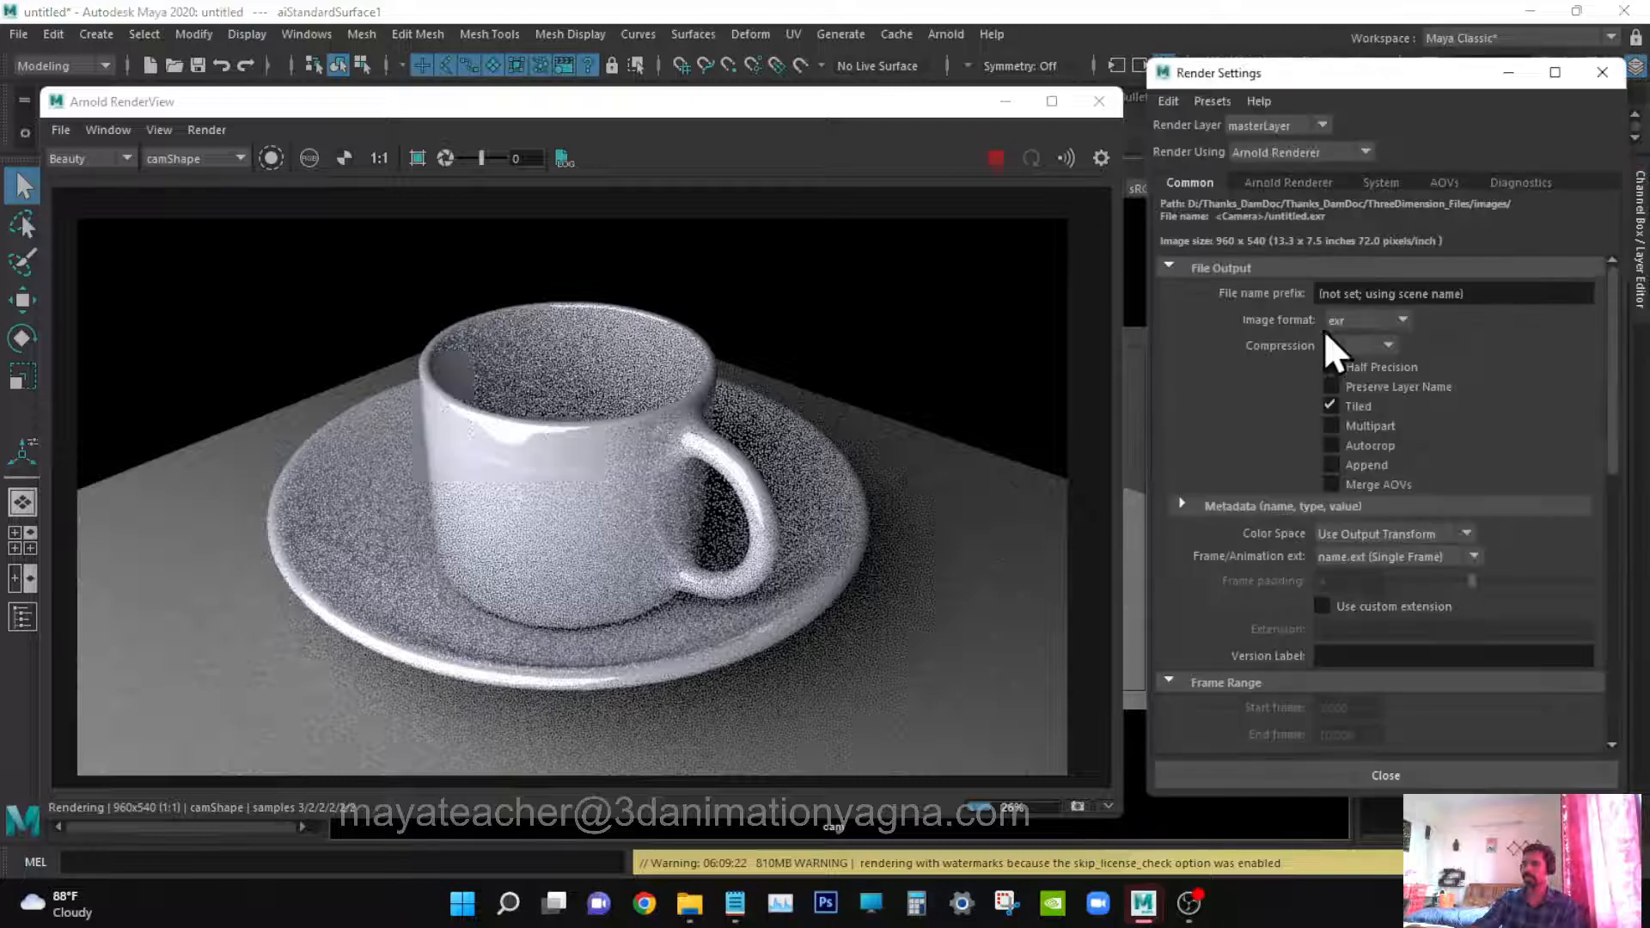
pyautogui.click(1288, 184)
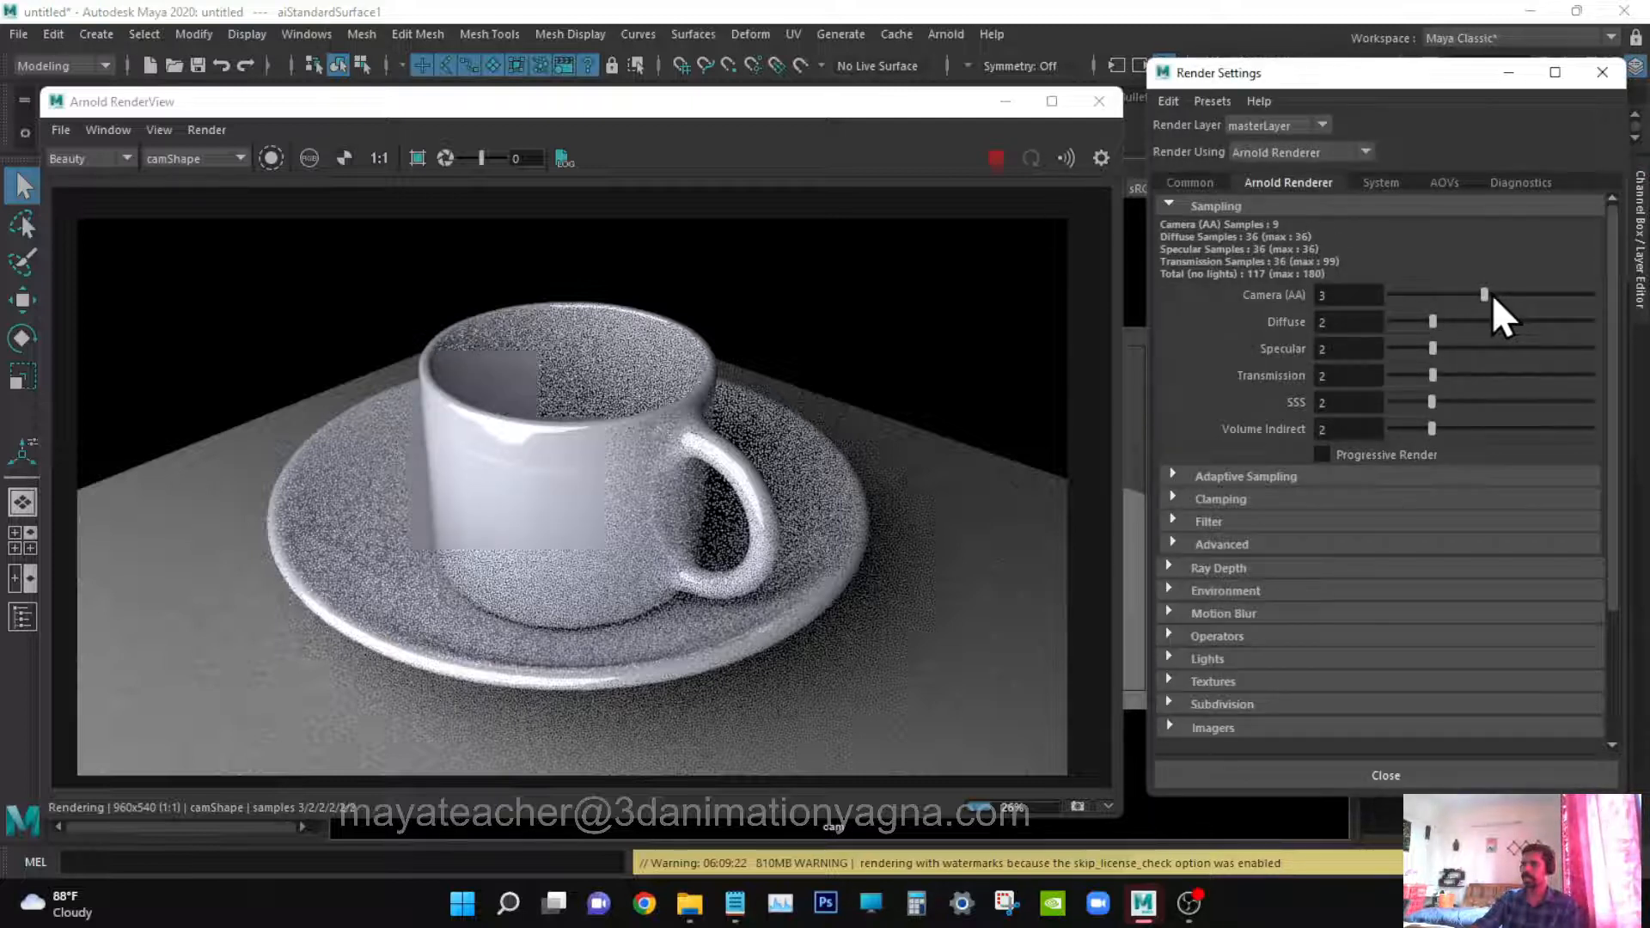
pyautogui.moveTo(1493, 294); pyautogui.dragTo(1502, 293)
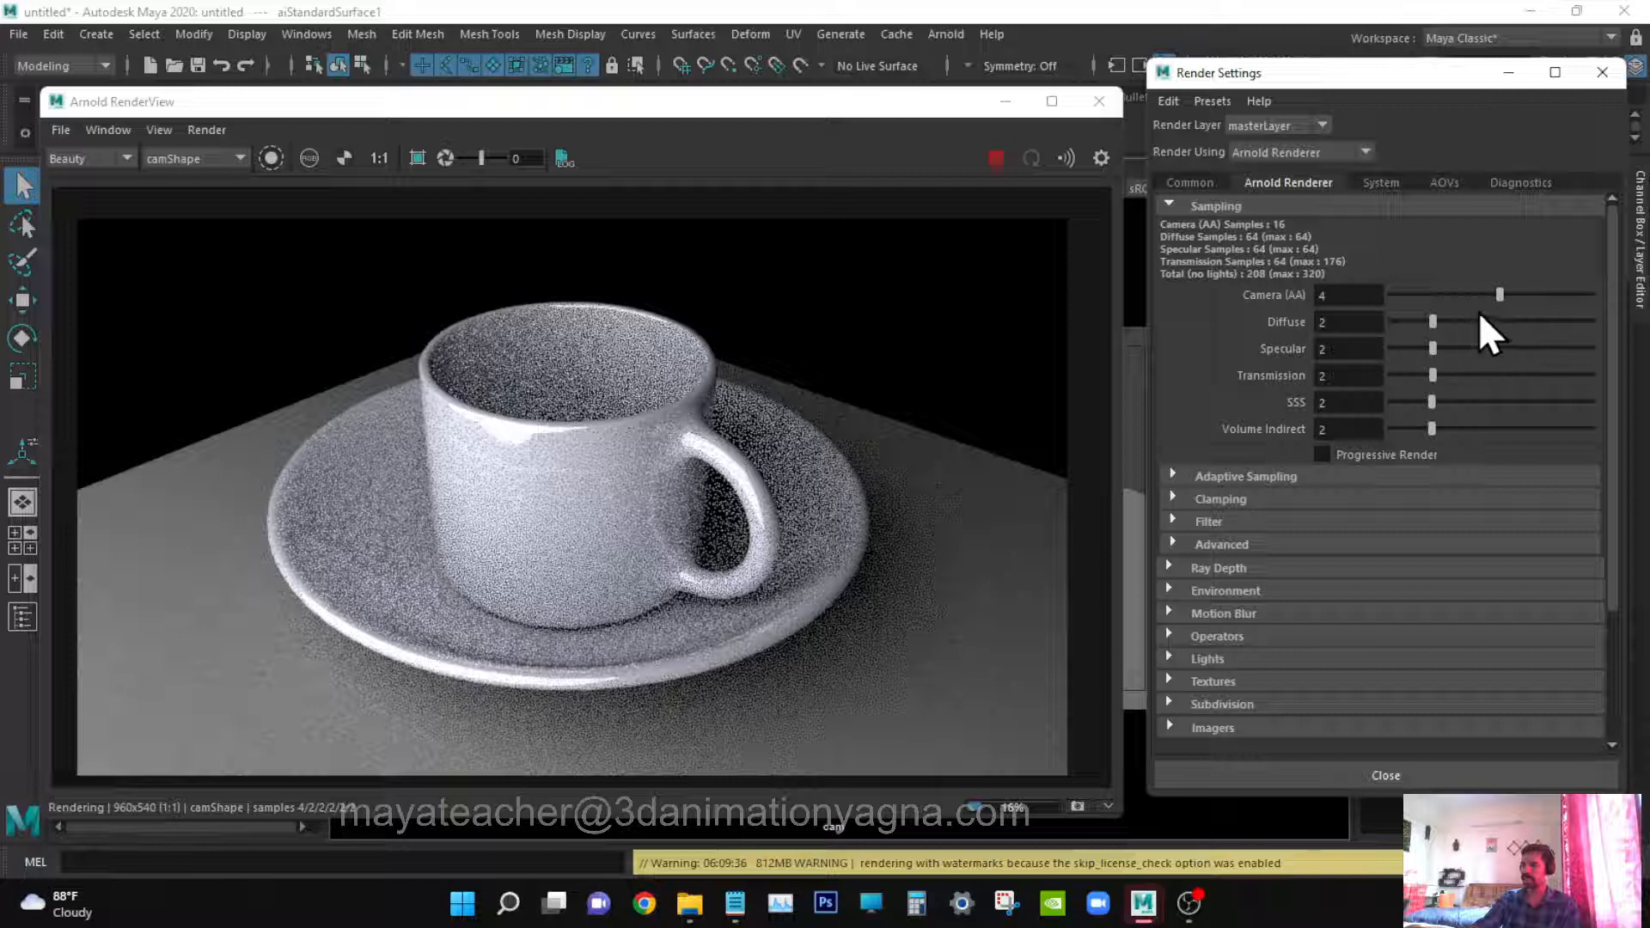
# Raise the diffuse and specular samples to 3 and set the sampling filter to triangle with a width of 4
pyautogui.moveTo(1440, 317); pyautogui.dragTo(1453, 348)
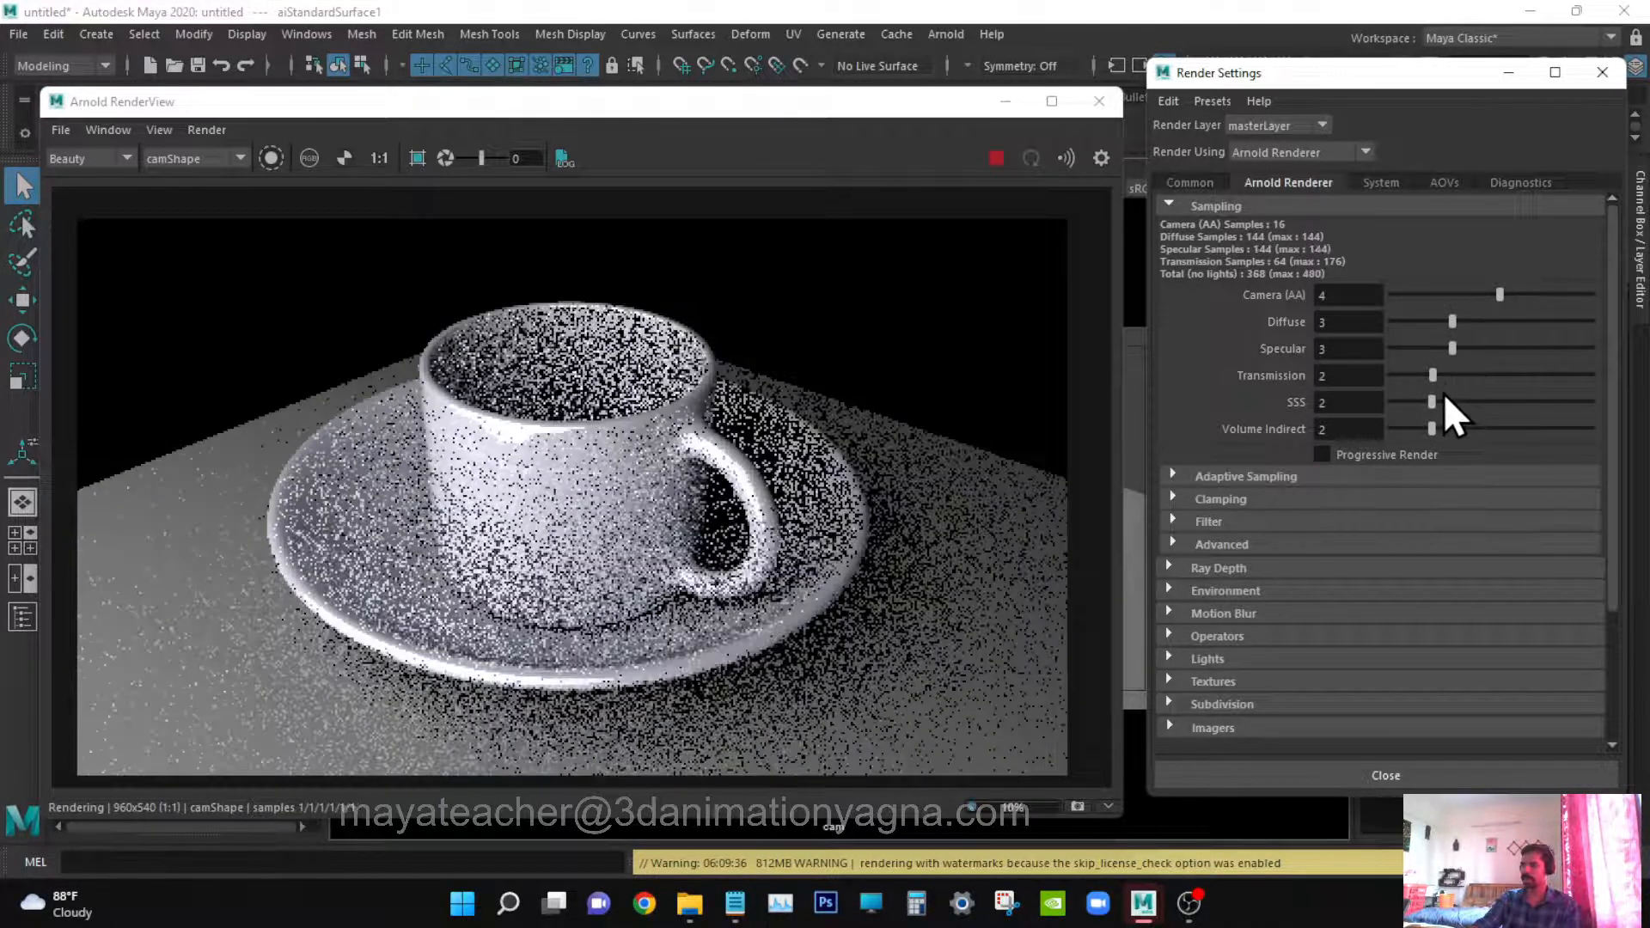
pyautogui.click(1267, 522)
pyautogui.click(1390, 550)
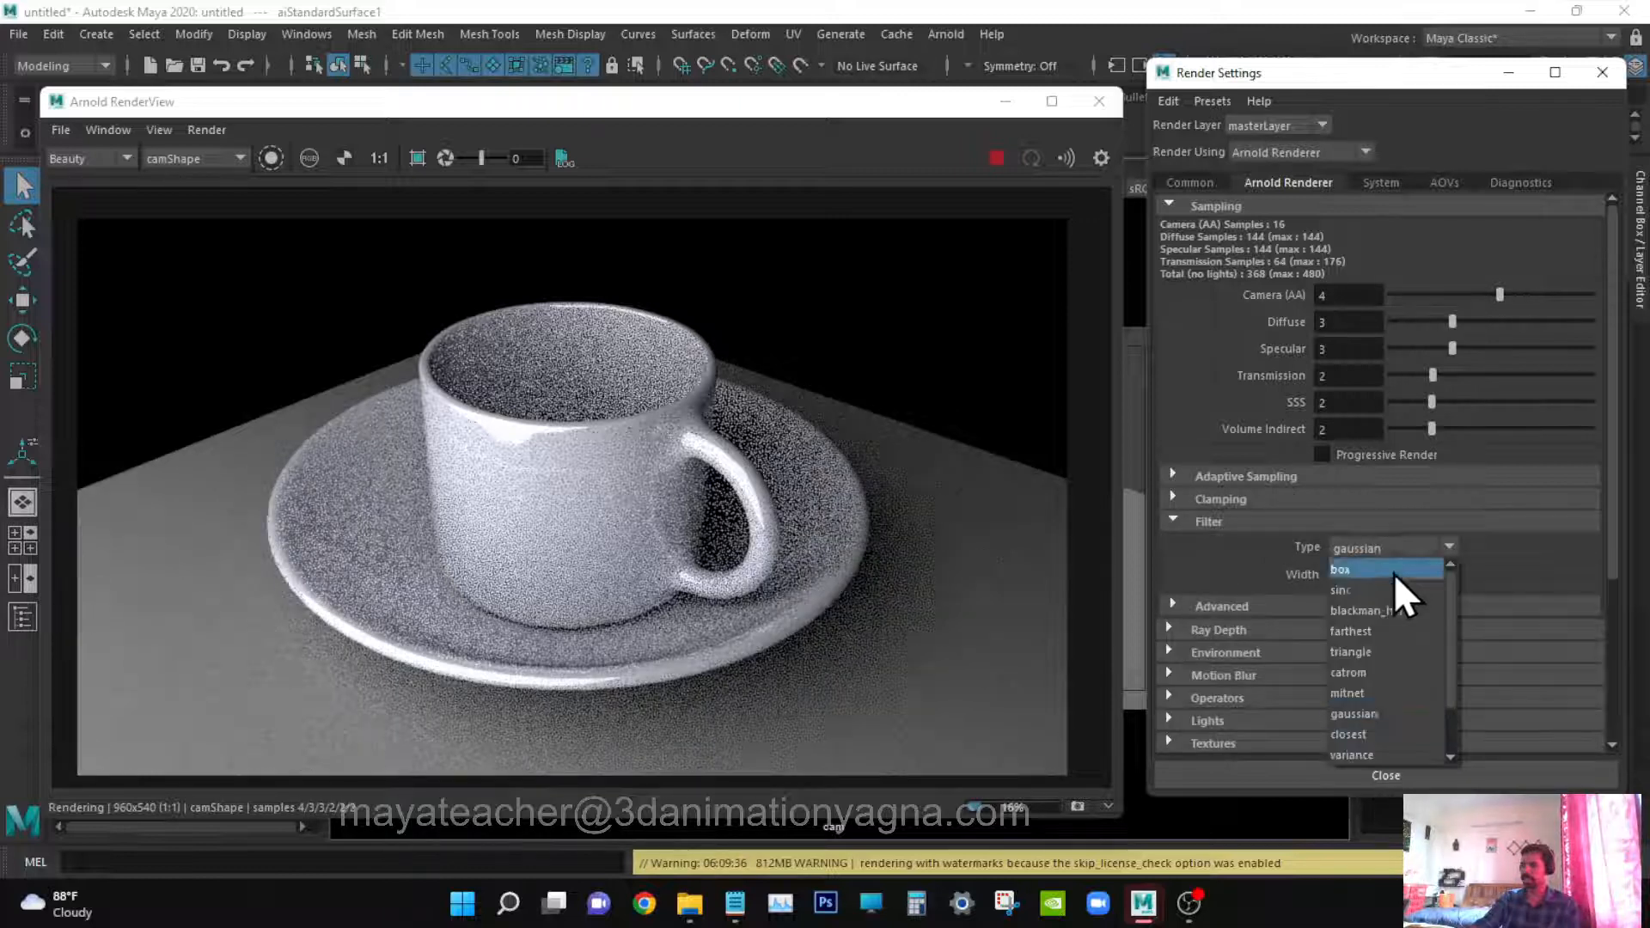
pyautogui.click(1394, 650)
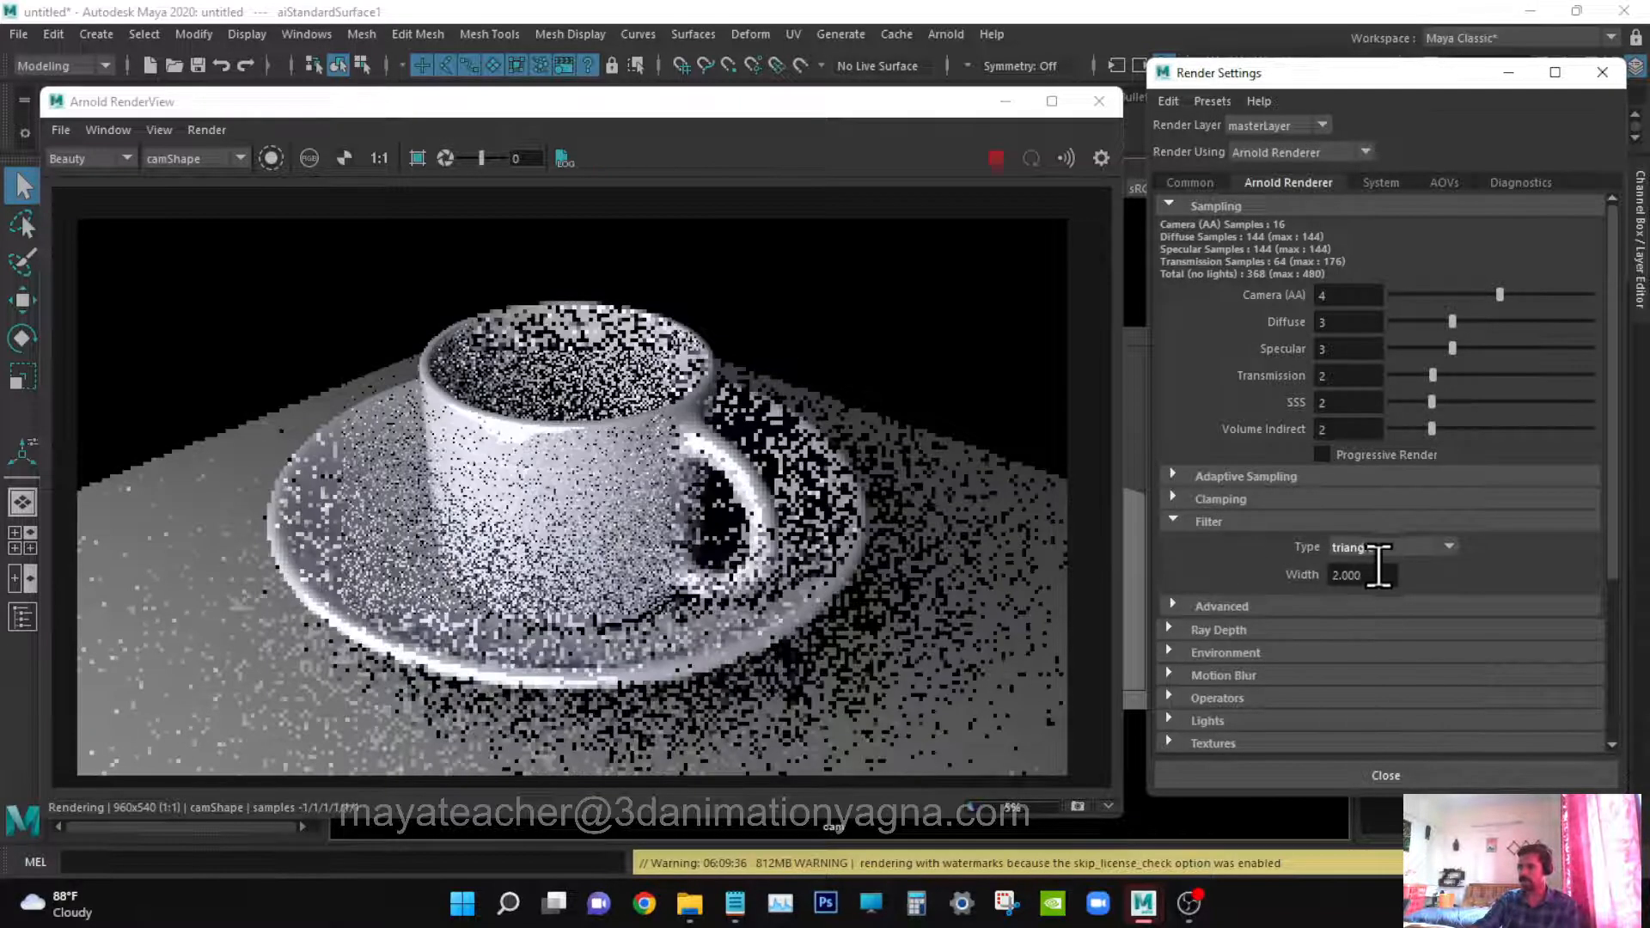
pyautogui.click(1324, 574)
pyautogui.write('4')
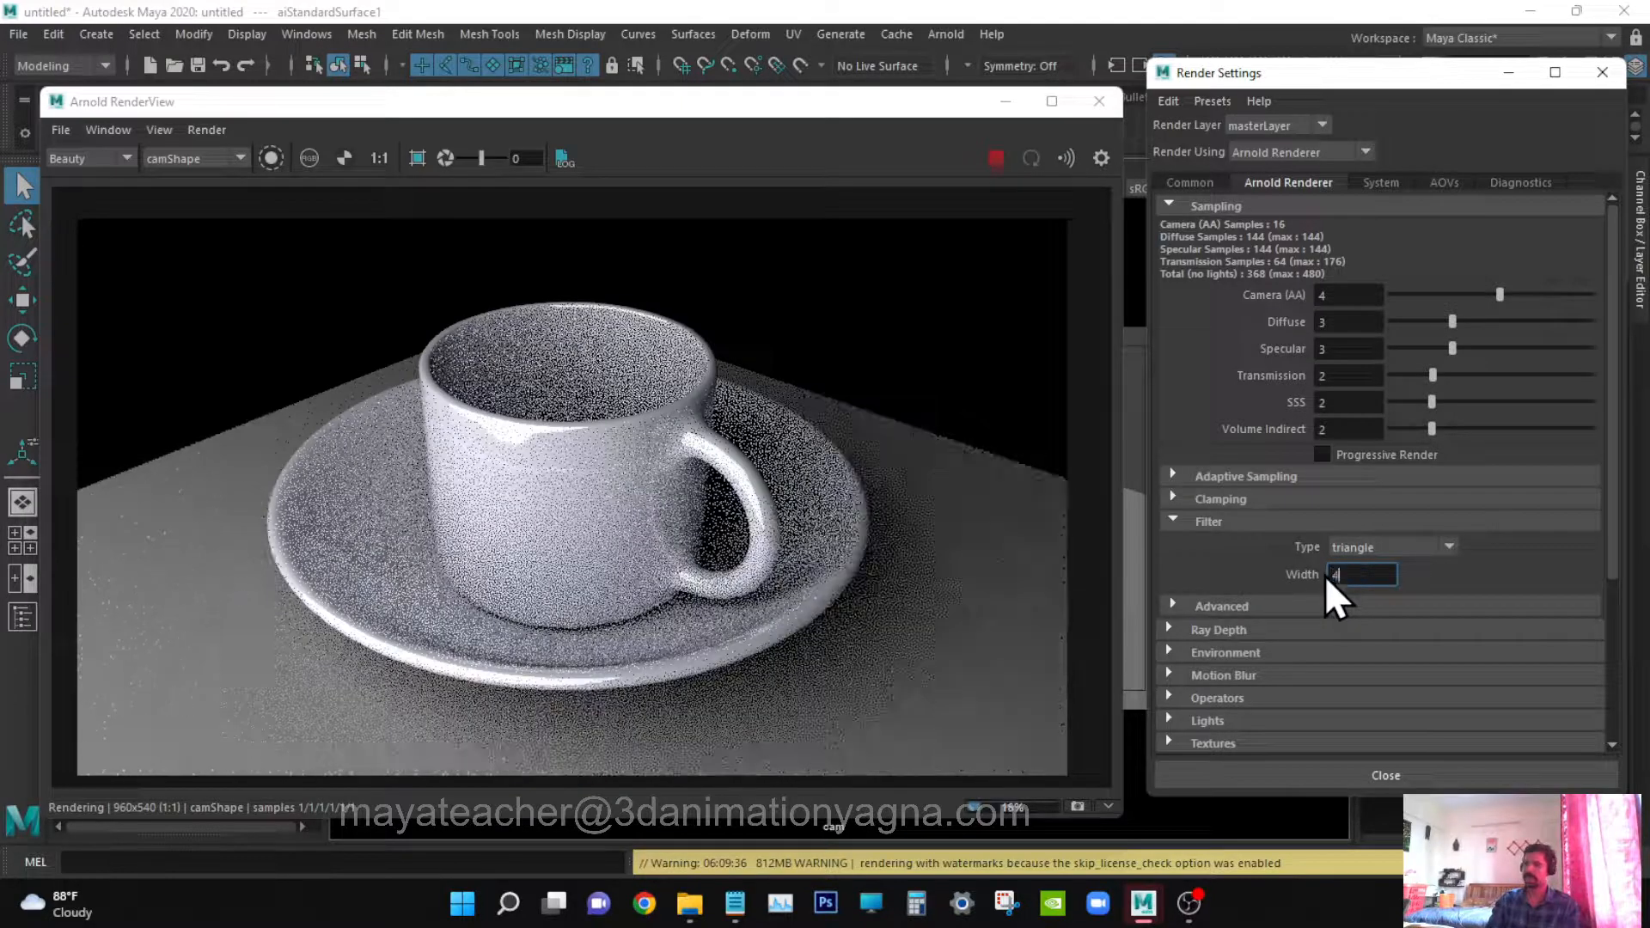
pyautogui.press('Return')
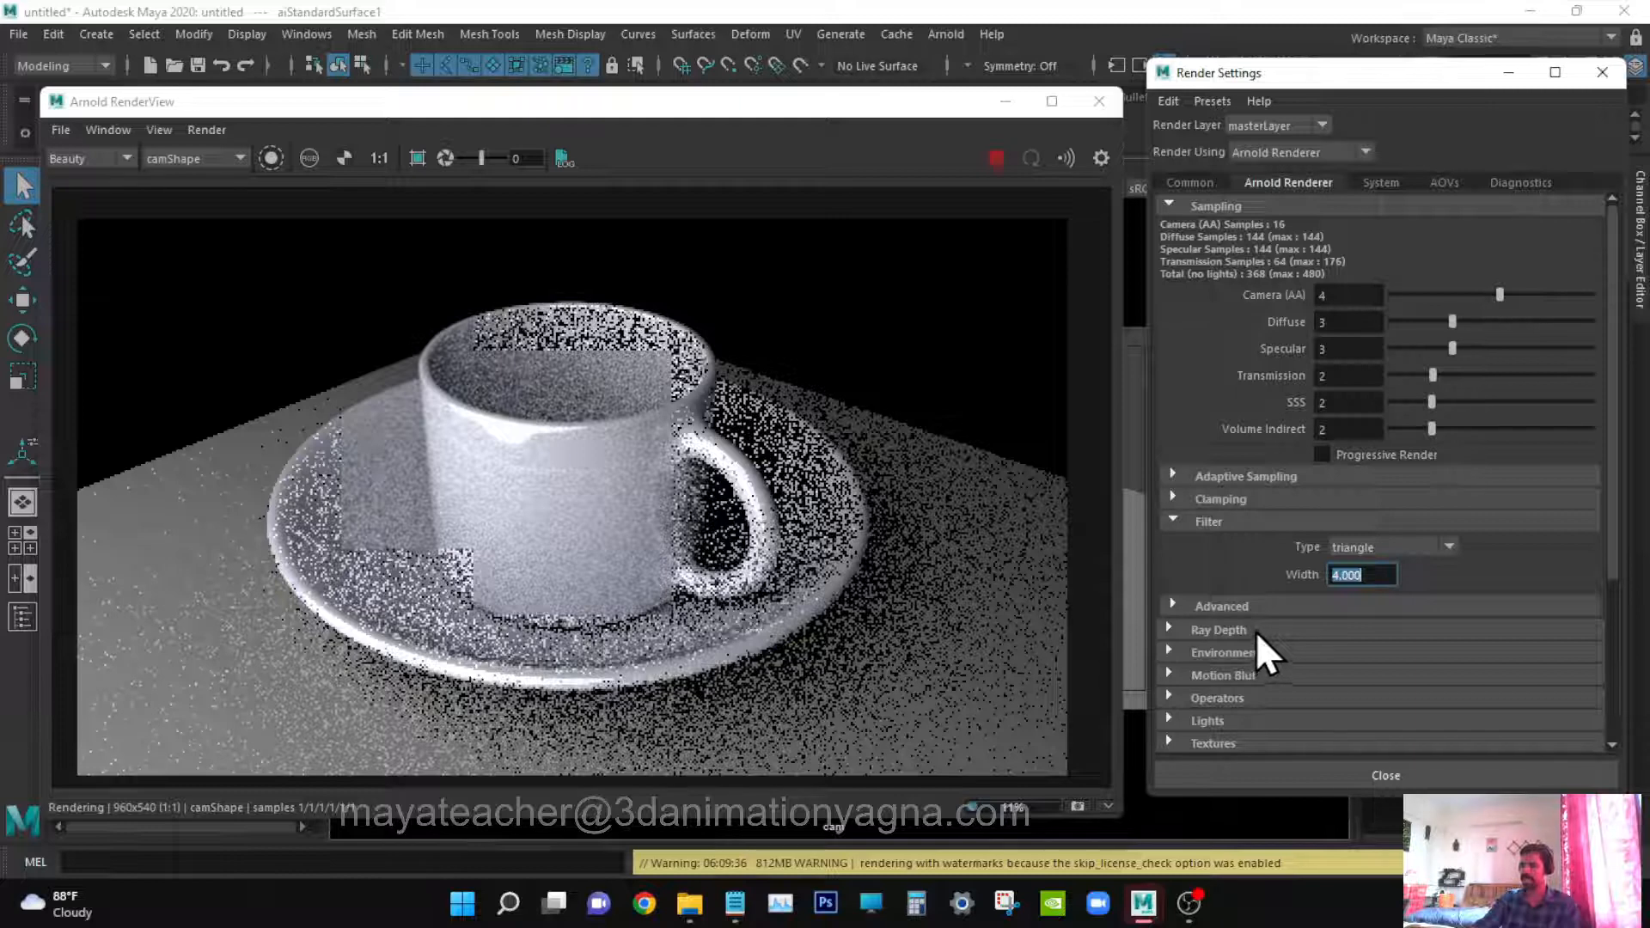
# Set both the diffuse and specular ray depth to 3 in the Arnold render settings
pyautogui.click(1255, 631)
pyautogui.scroll(-3, 1410, 600)
pyautogui.click(1362, 560)
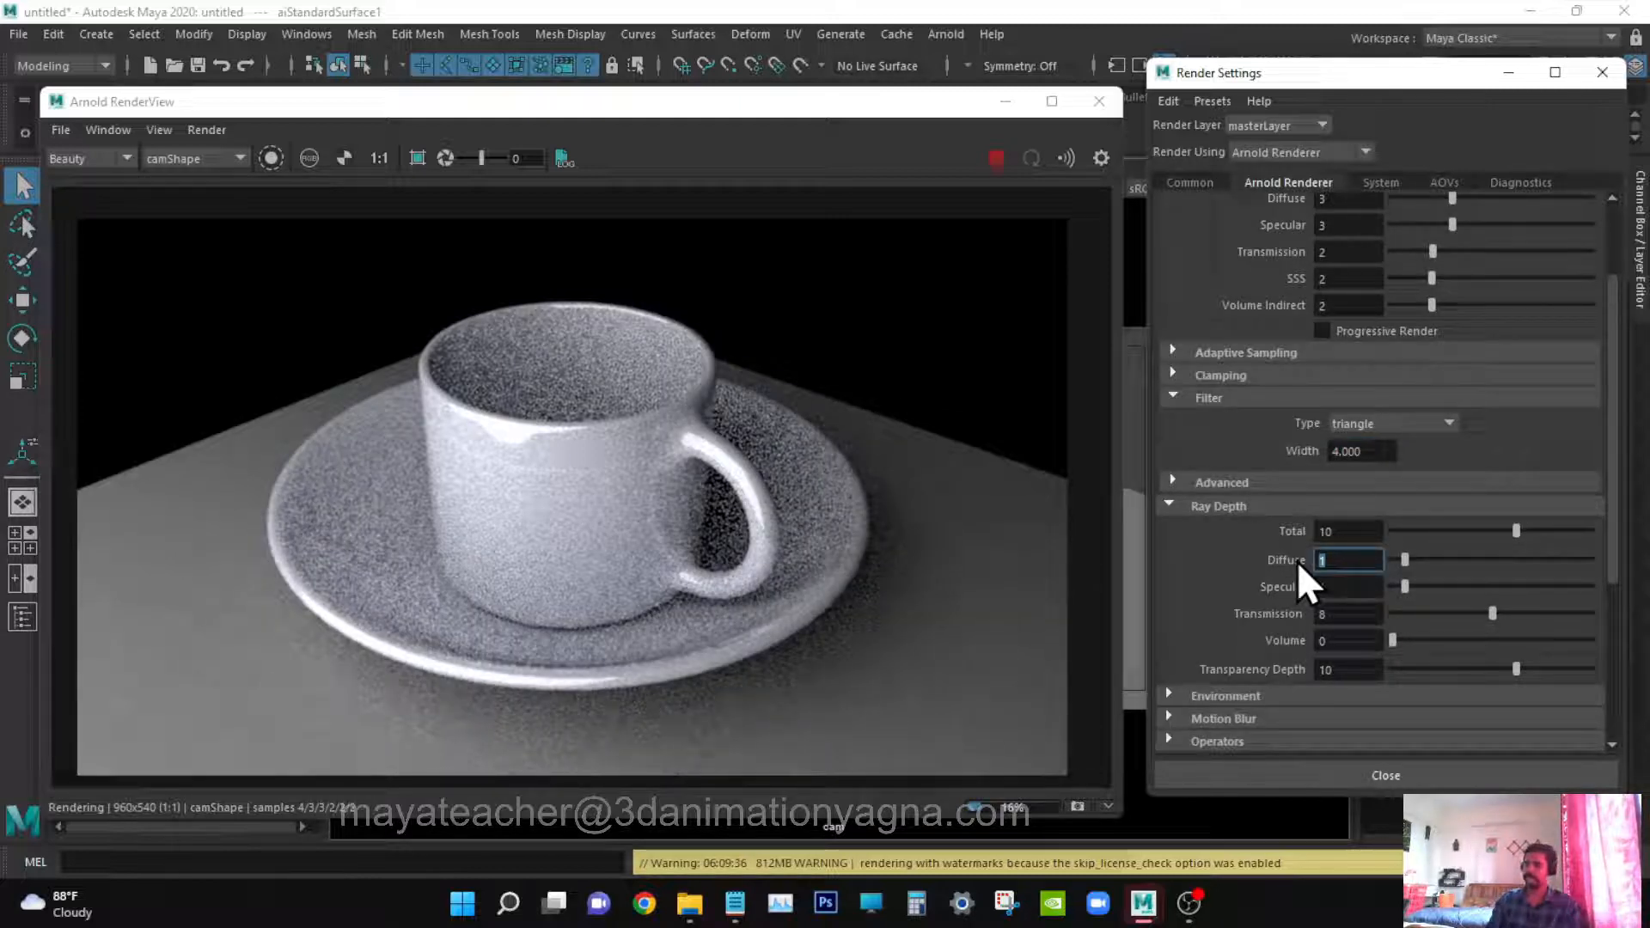
pyautogui.write('3')
pyautogui.press('Tab')
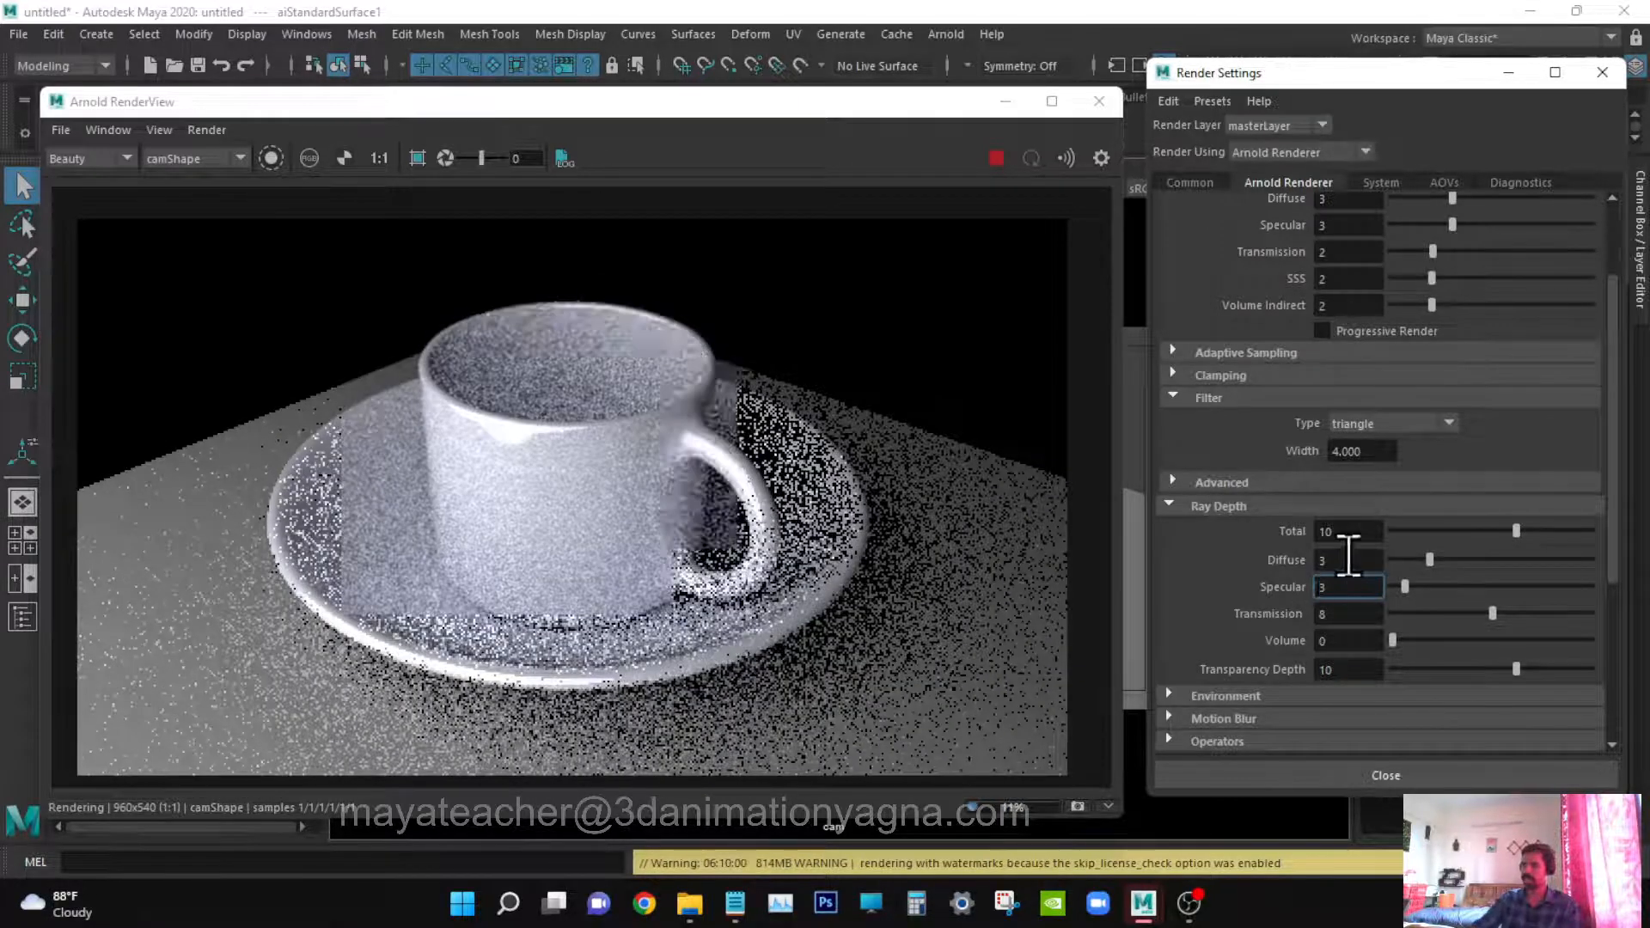
pyautogui.write('3')
pyautogui.press('Return')
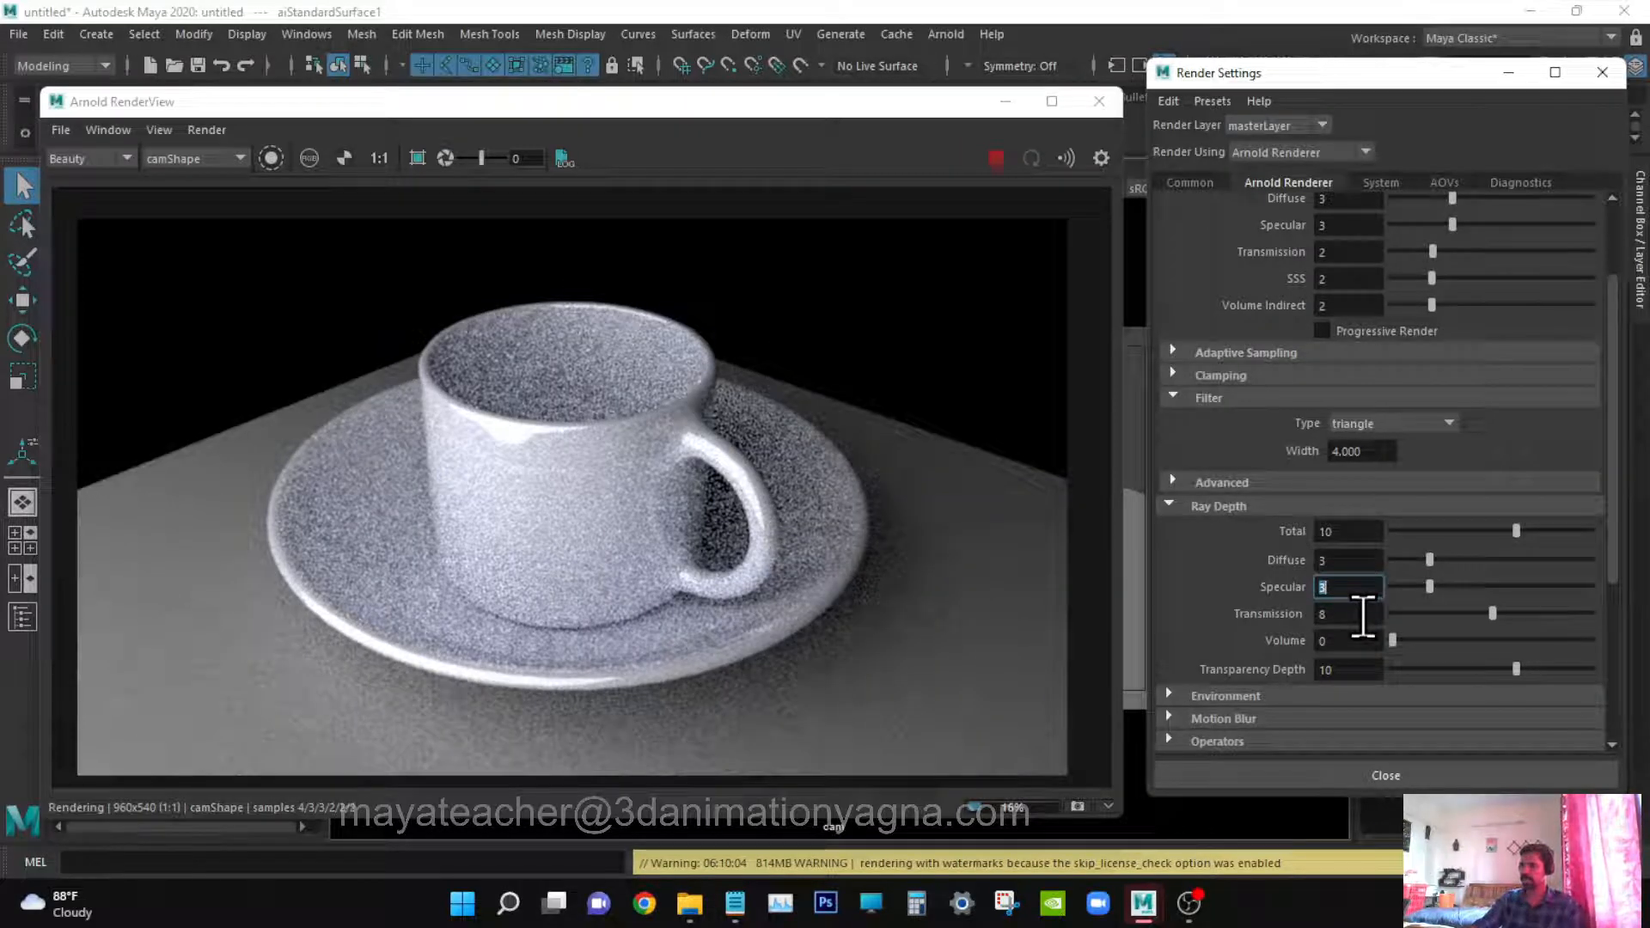
# Set the total ray depth to 14 and close the render settings to view the finished cup render
pyautogui.doubleClick(1356, 534)
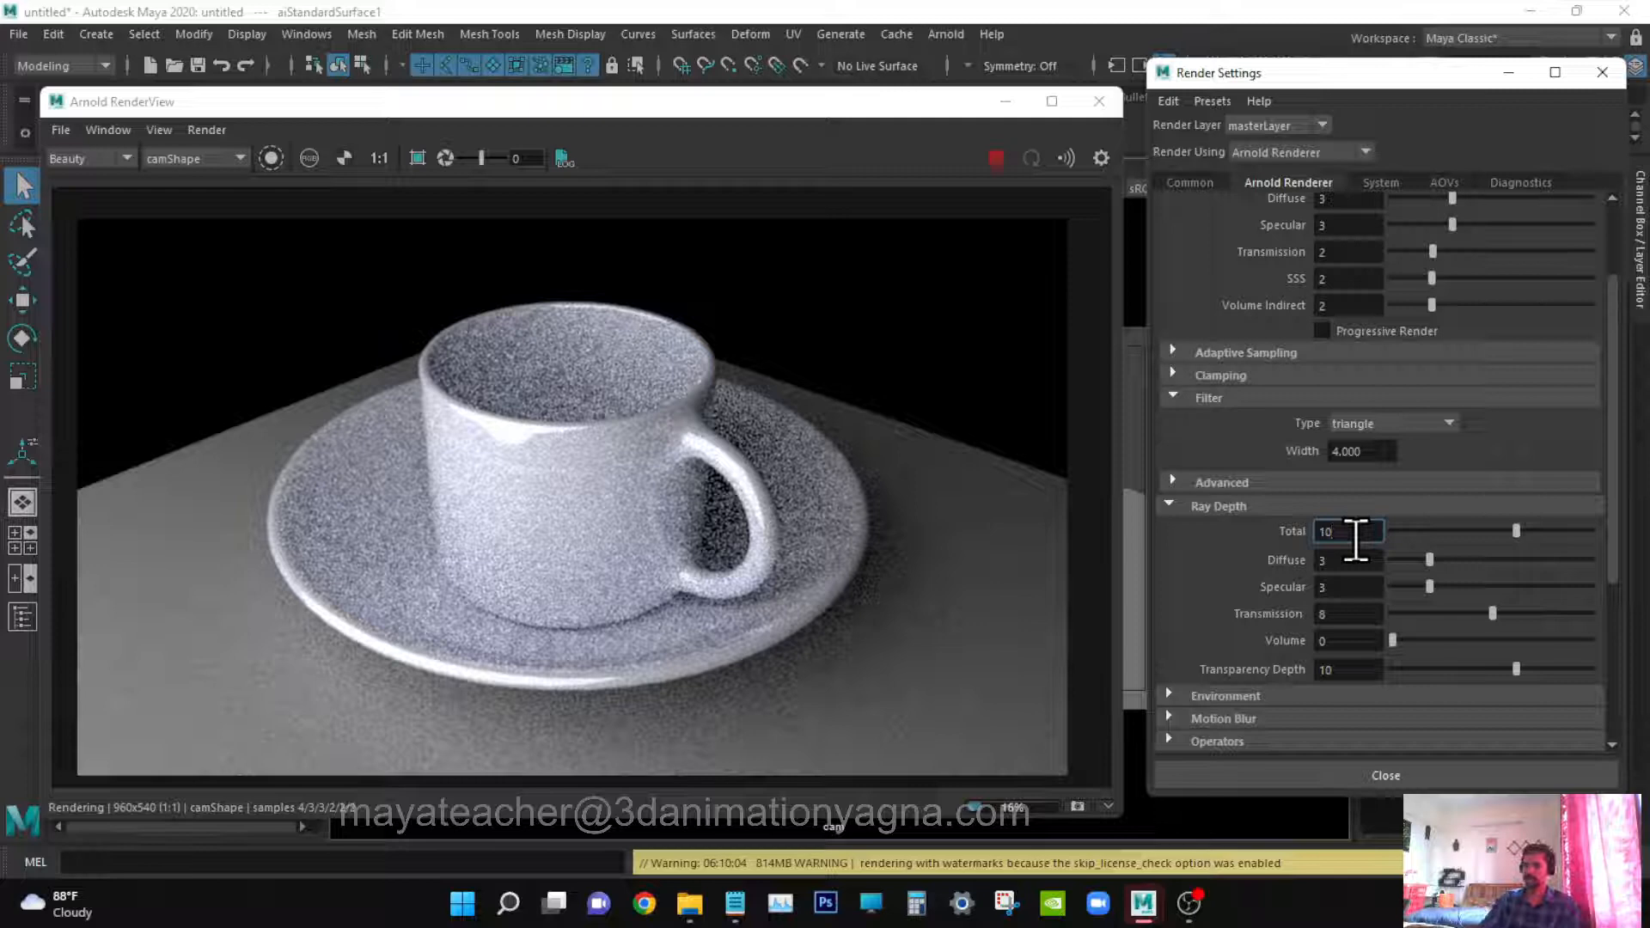
pyautogui.write('14')
pyautogui.press('Return')
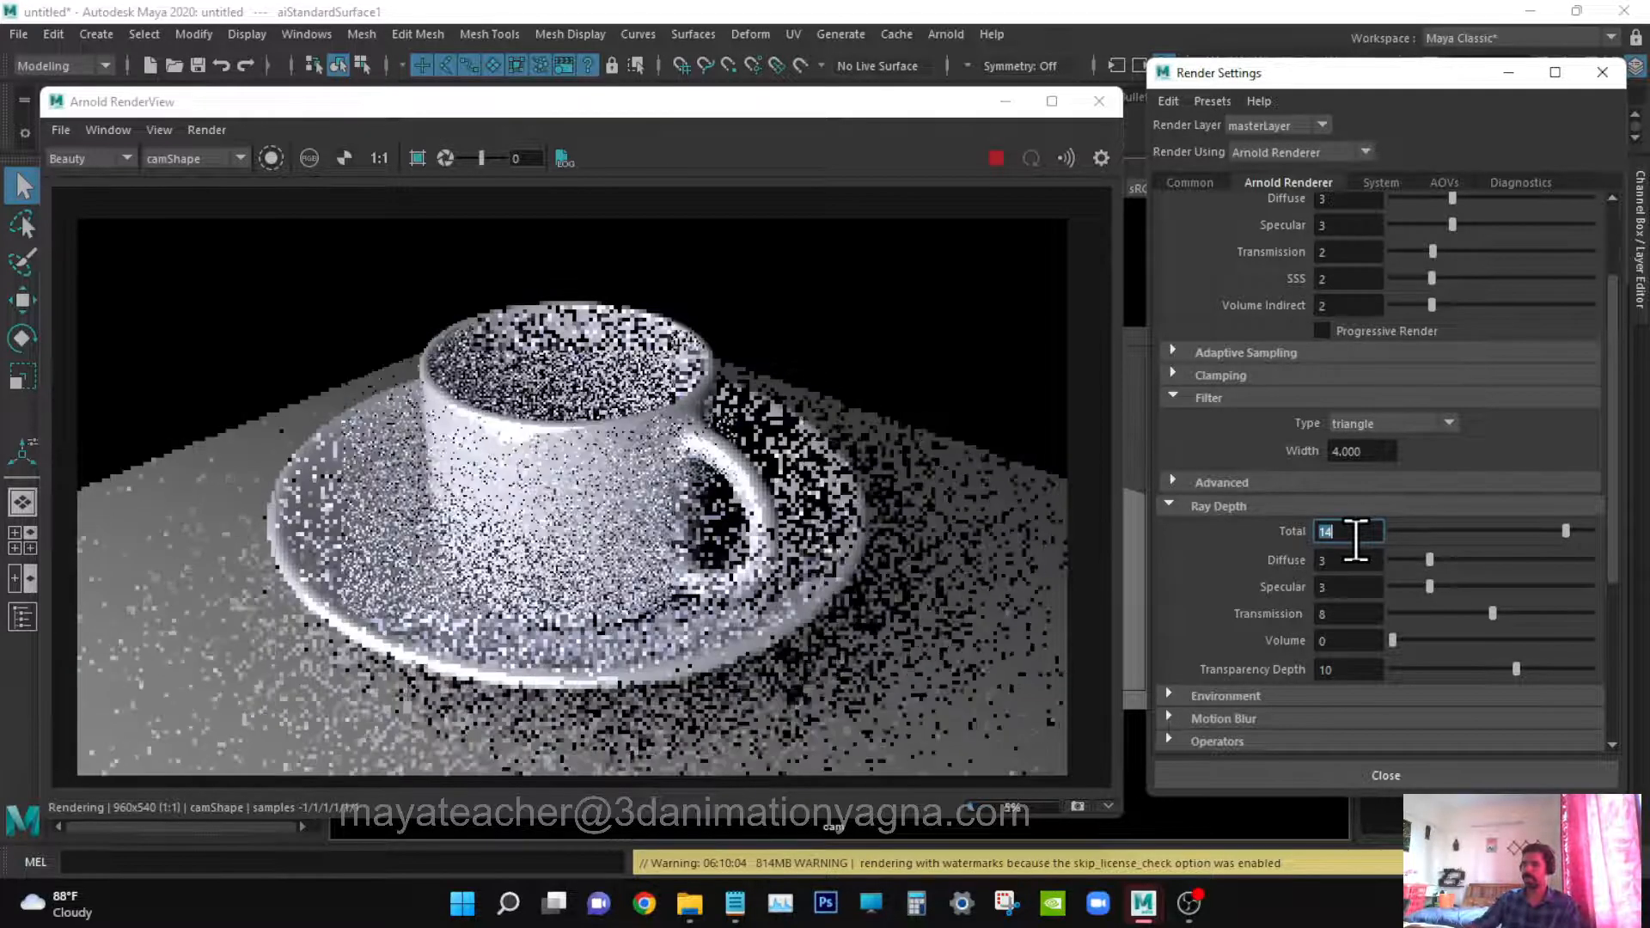
pyautogui.click(1384, 775)
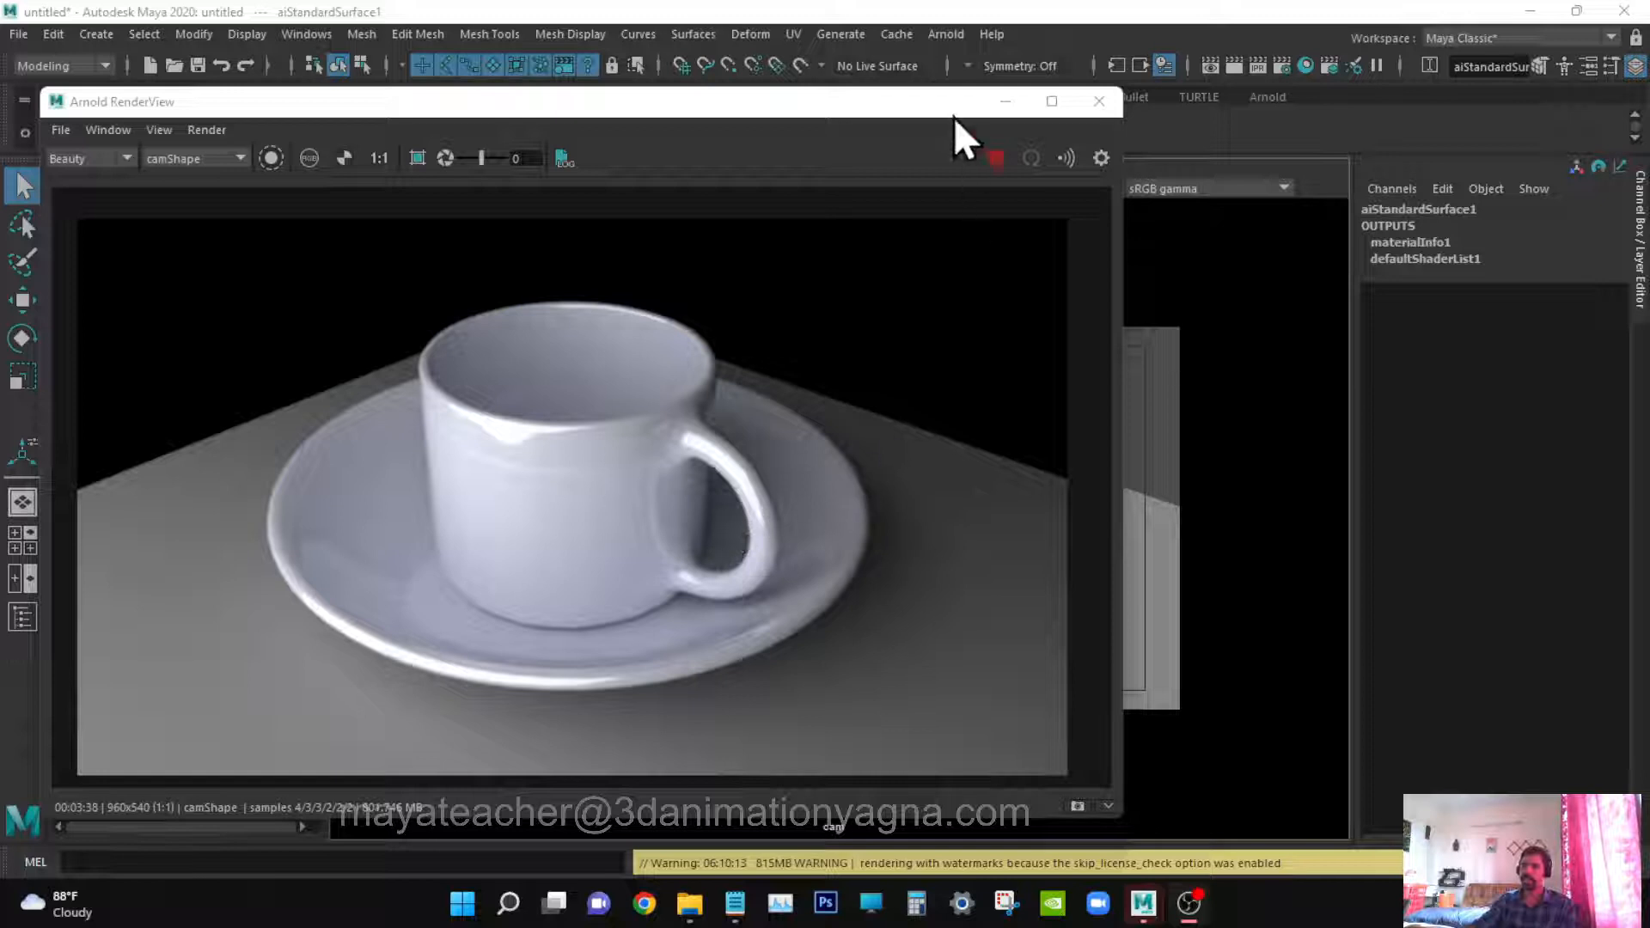
pyautogui.moveTo(937, 103)
pyautogui.mouseDown()
pyautogui.moveTo(909, 60)
pyautogui.moveTo(967, 98)
pyautogui.mouseUp()
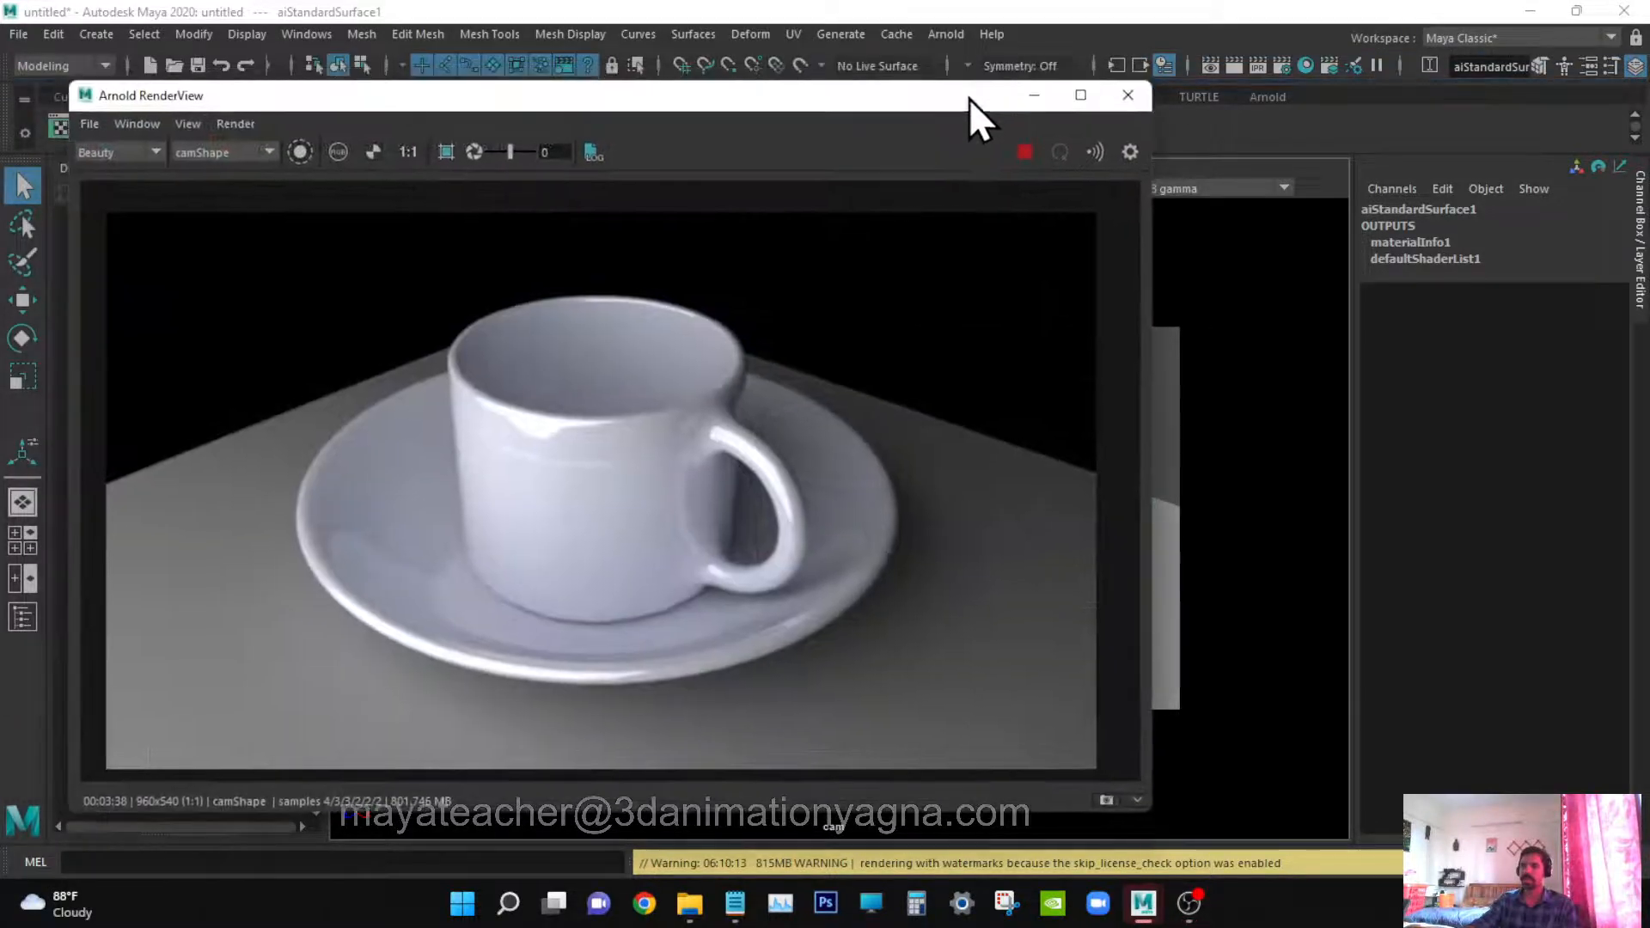